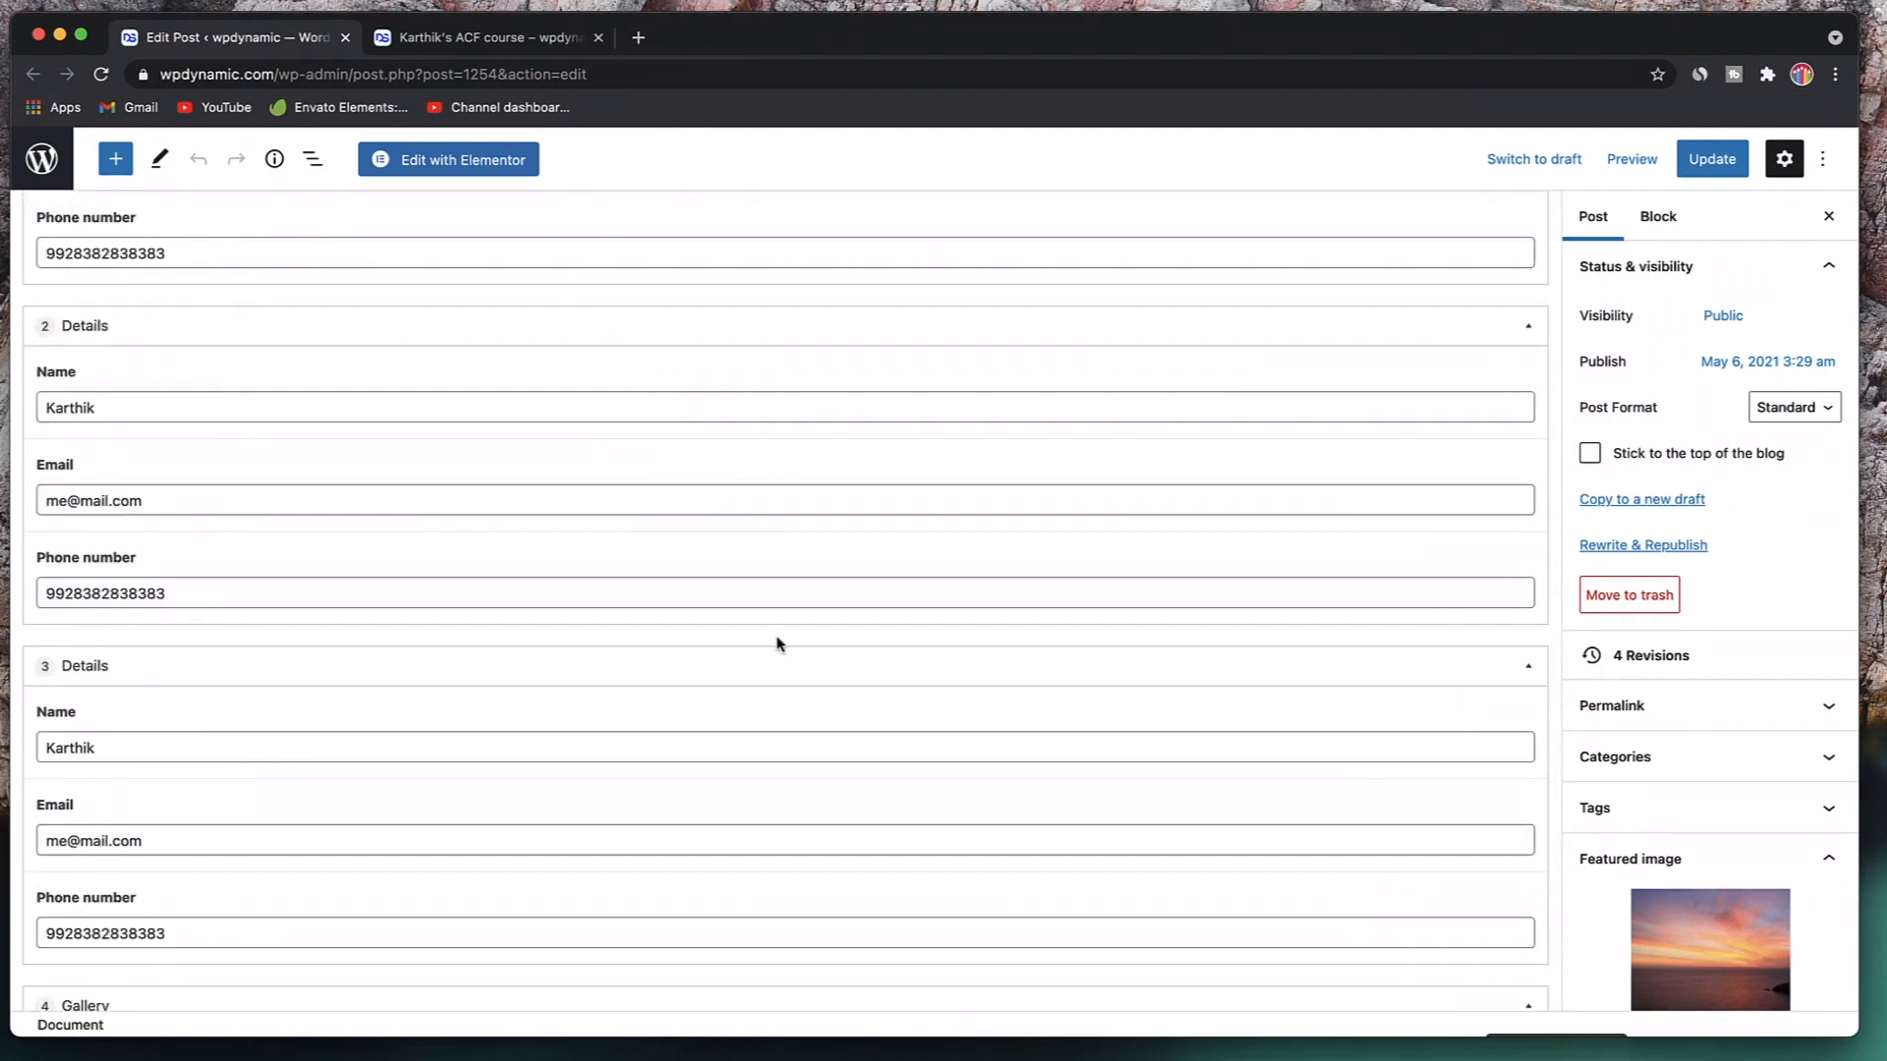
- Examine the post's Flex Field rows and the layout choices offered for adding a new row
scroll(776, 645, down, 12)
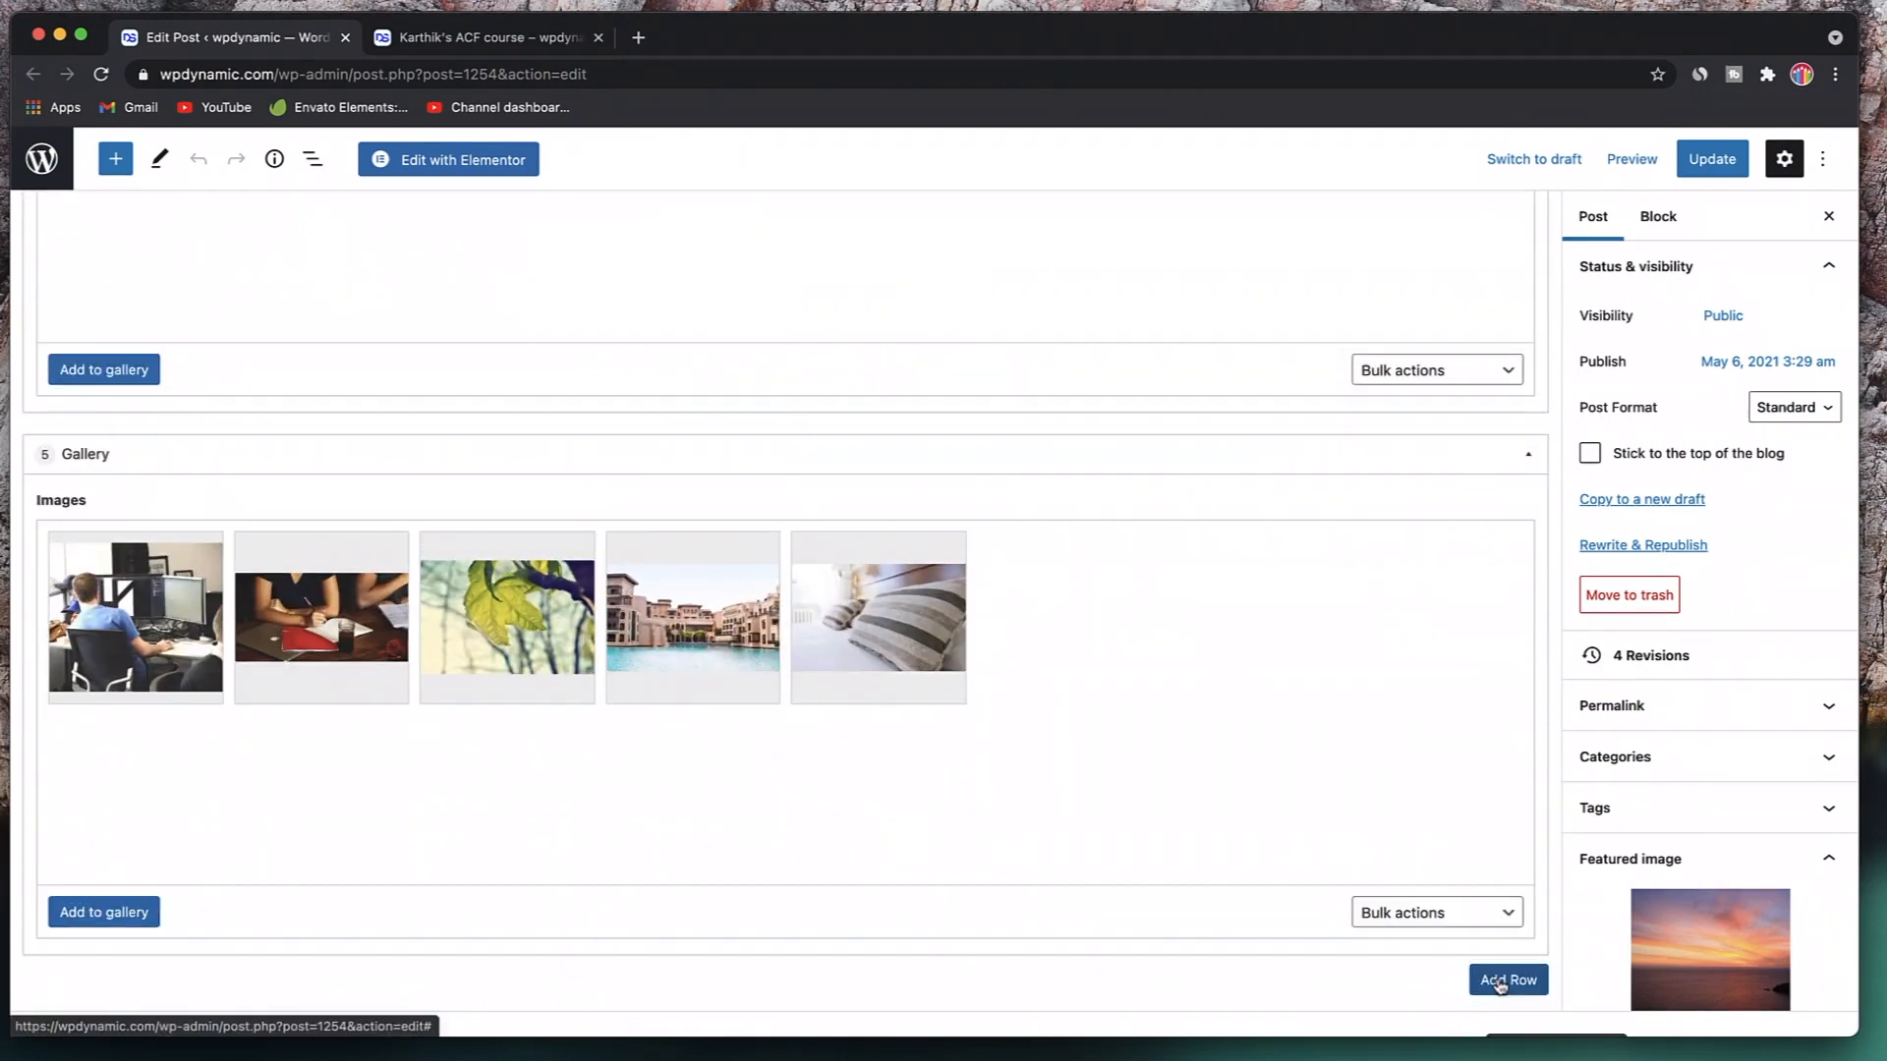
click(1494, 977)
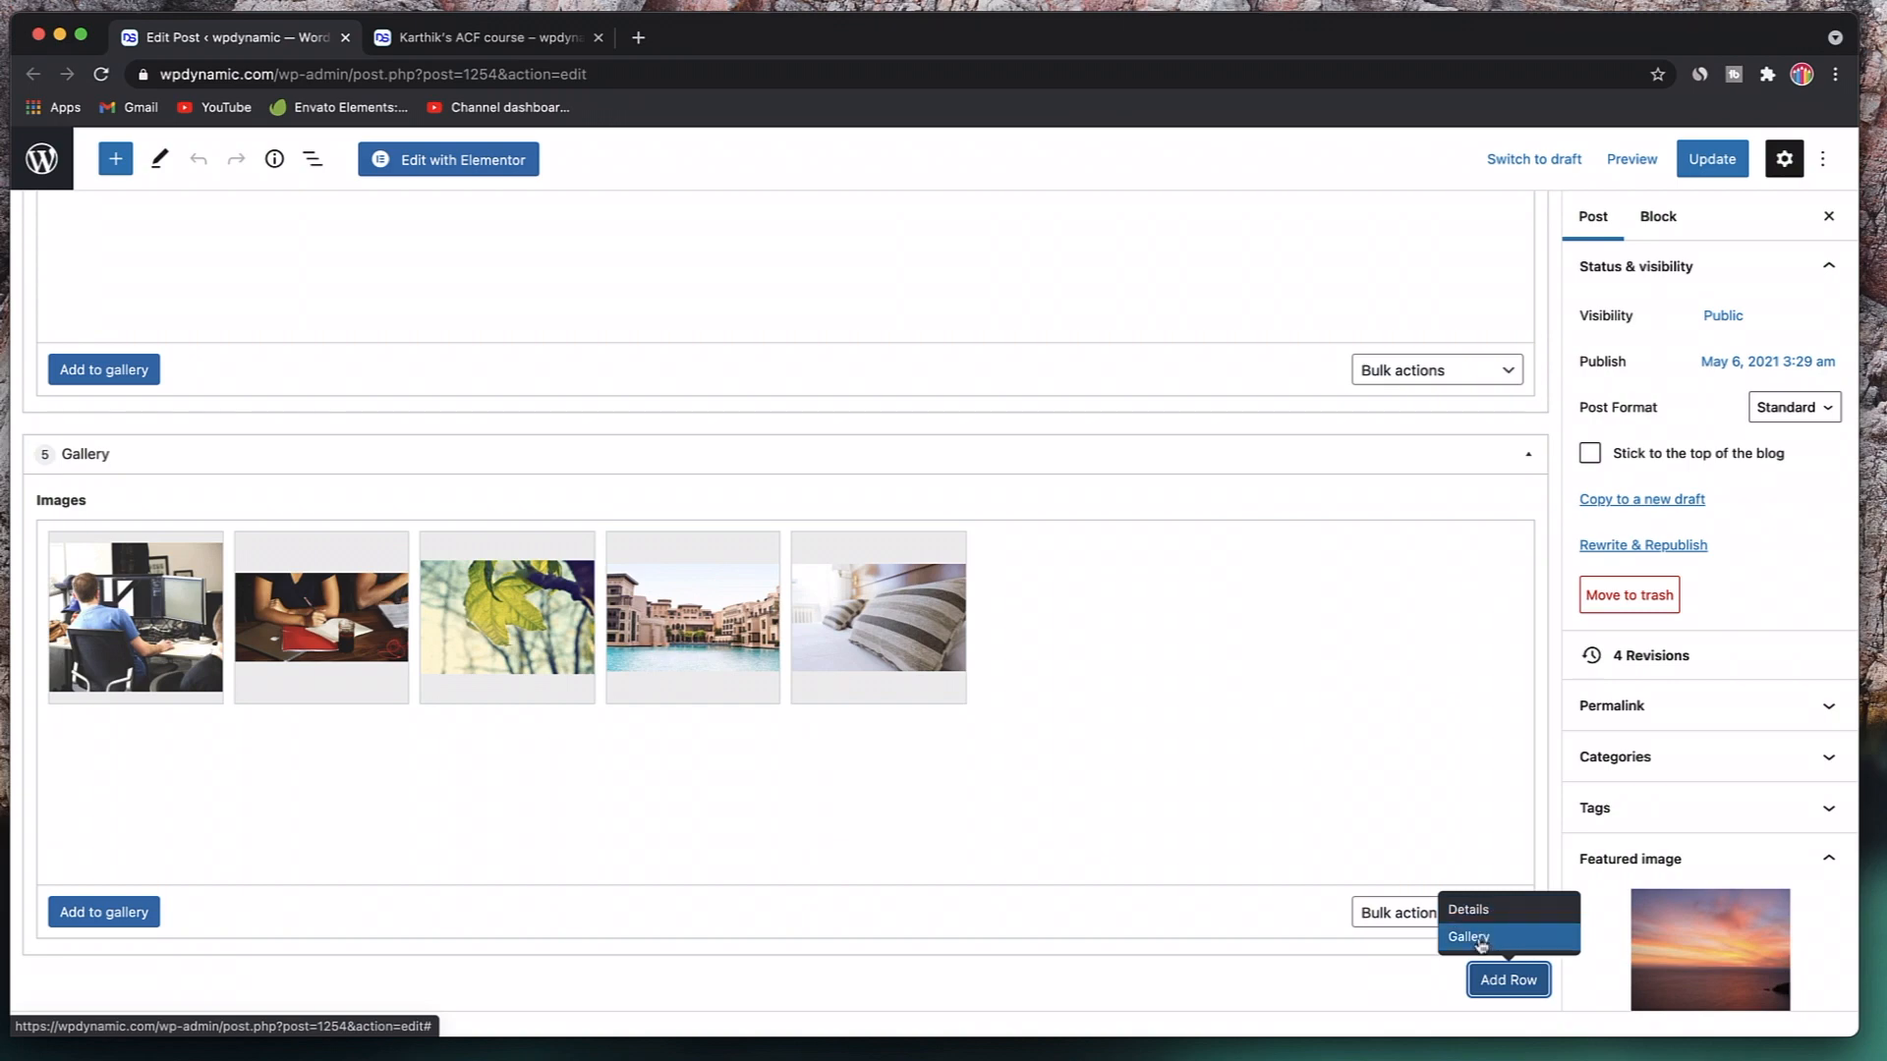
click(1320, 690)
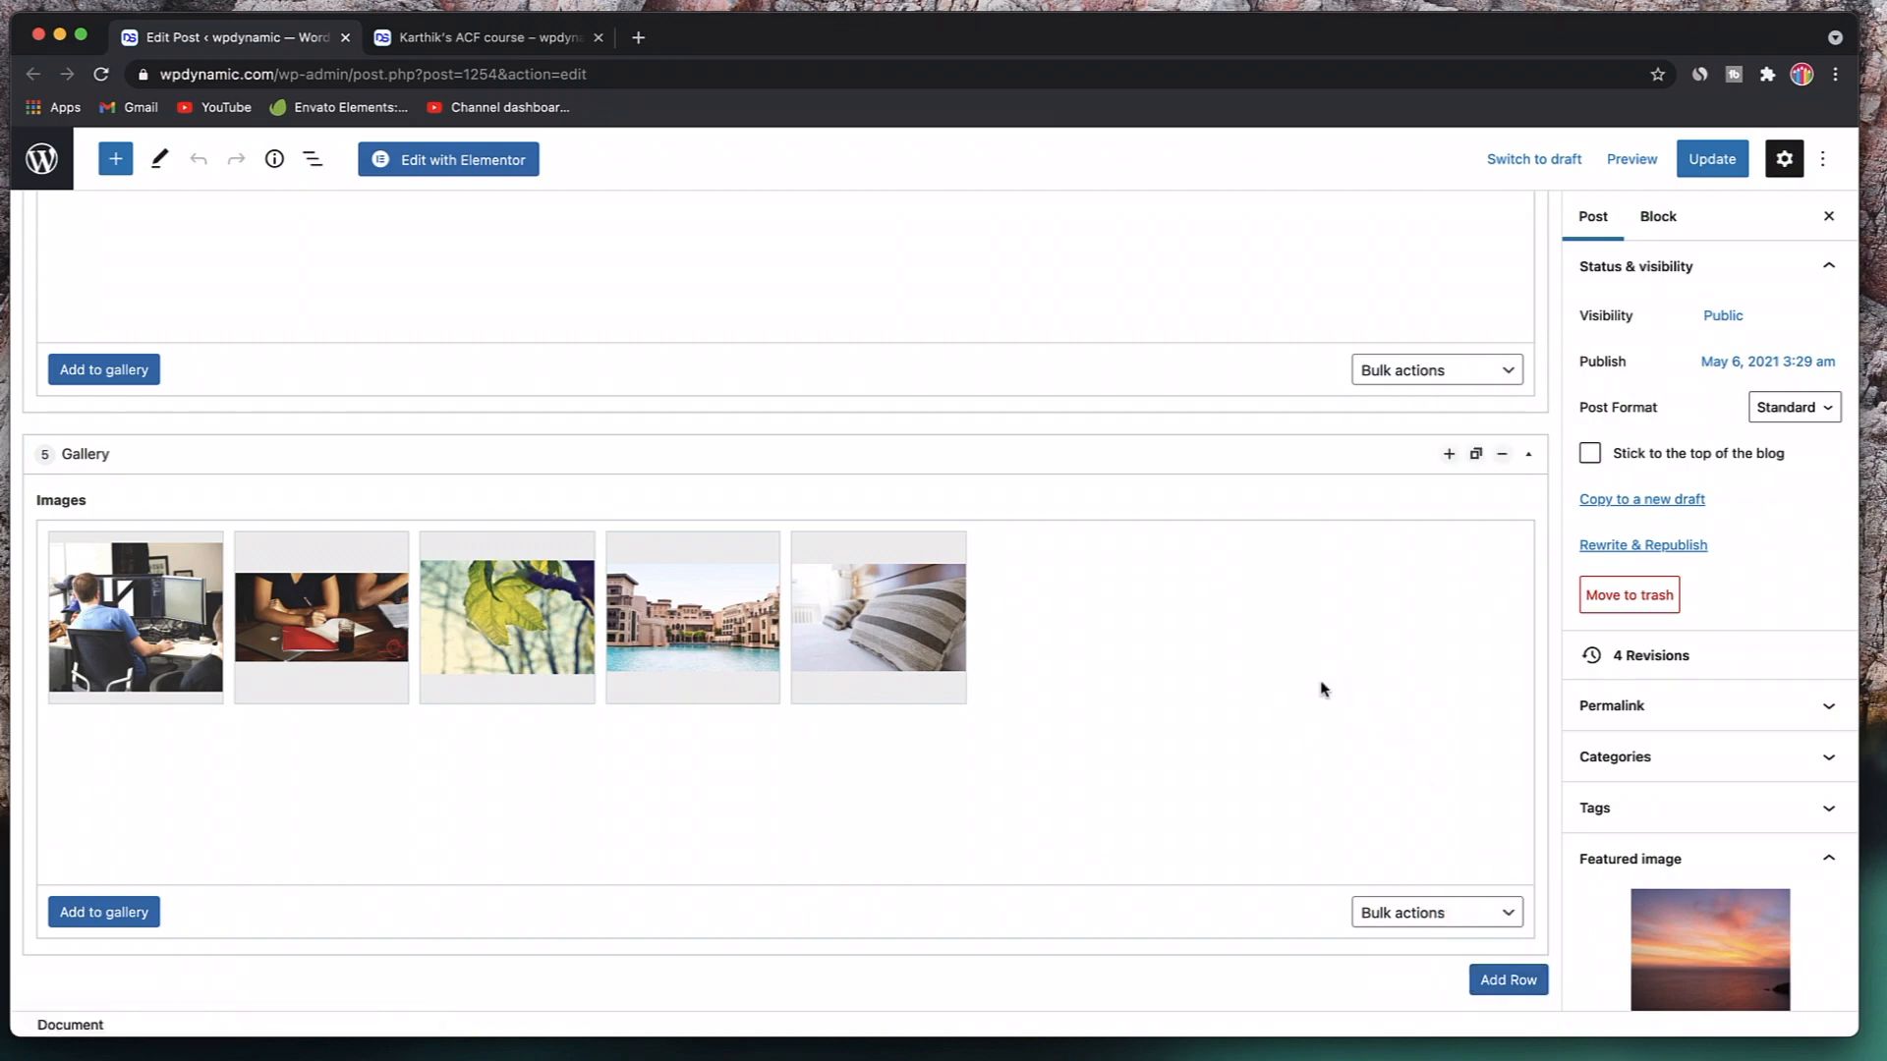
scroll(1278, 683, up, 5)
scroll(1132, 461, up, 10)
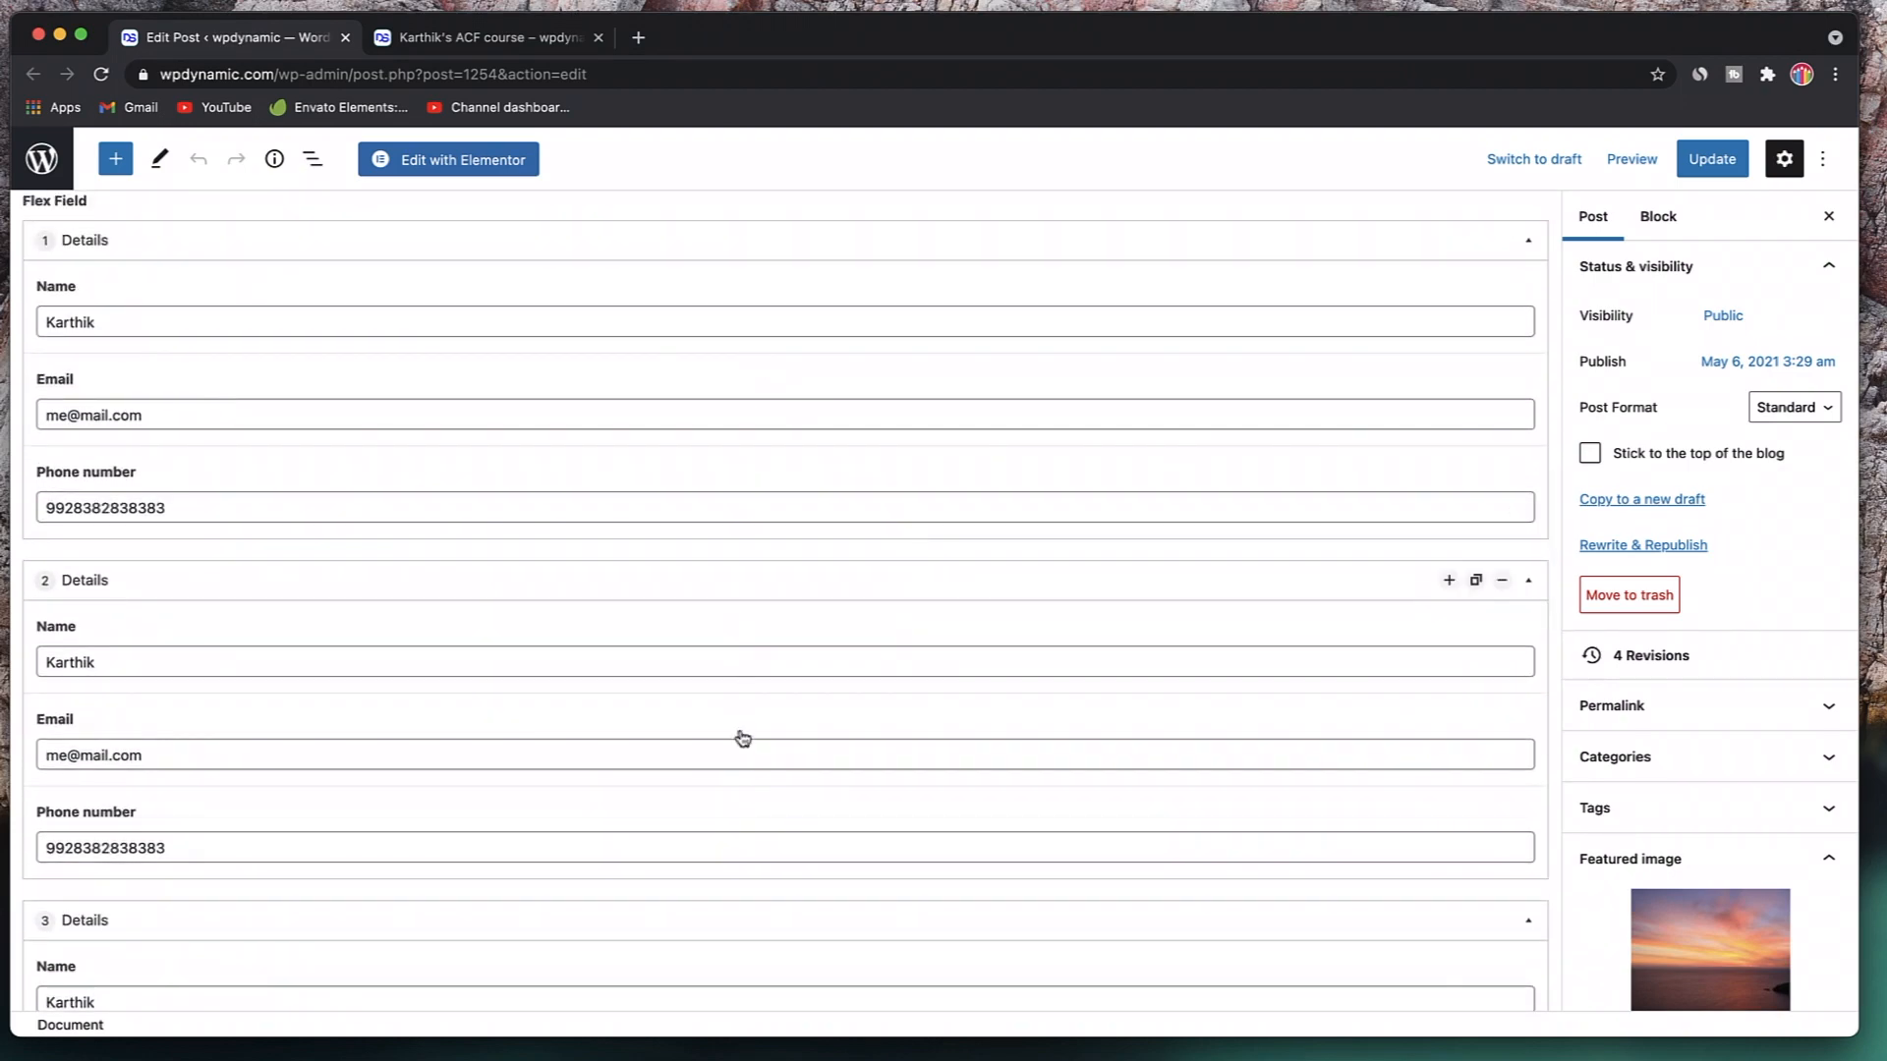
scroll(752, 566, up, 2)
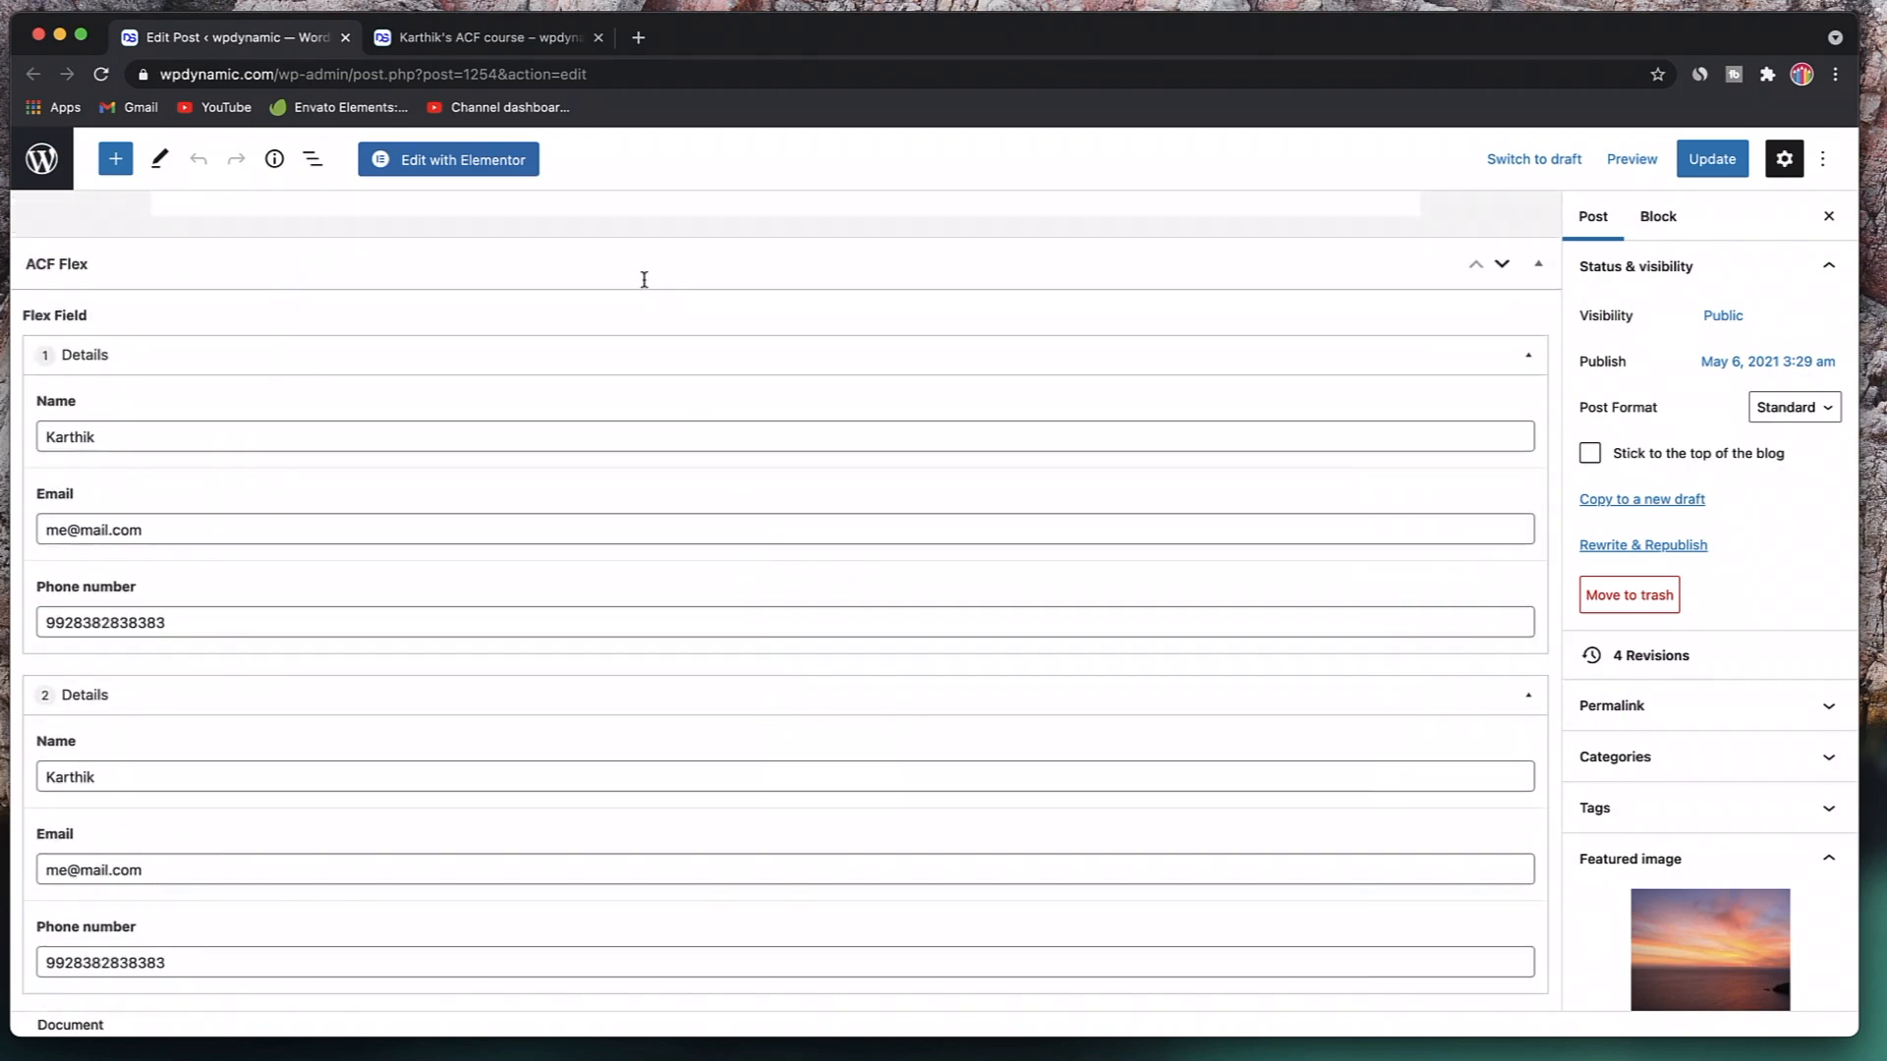
- Examine the details table and the Gallery Images sections on the published post page
click(448, 39)
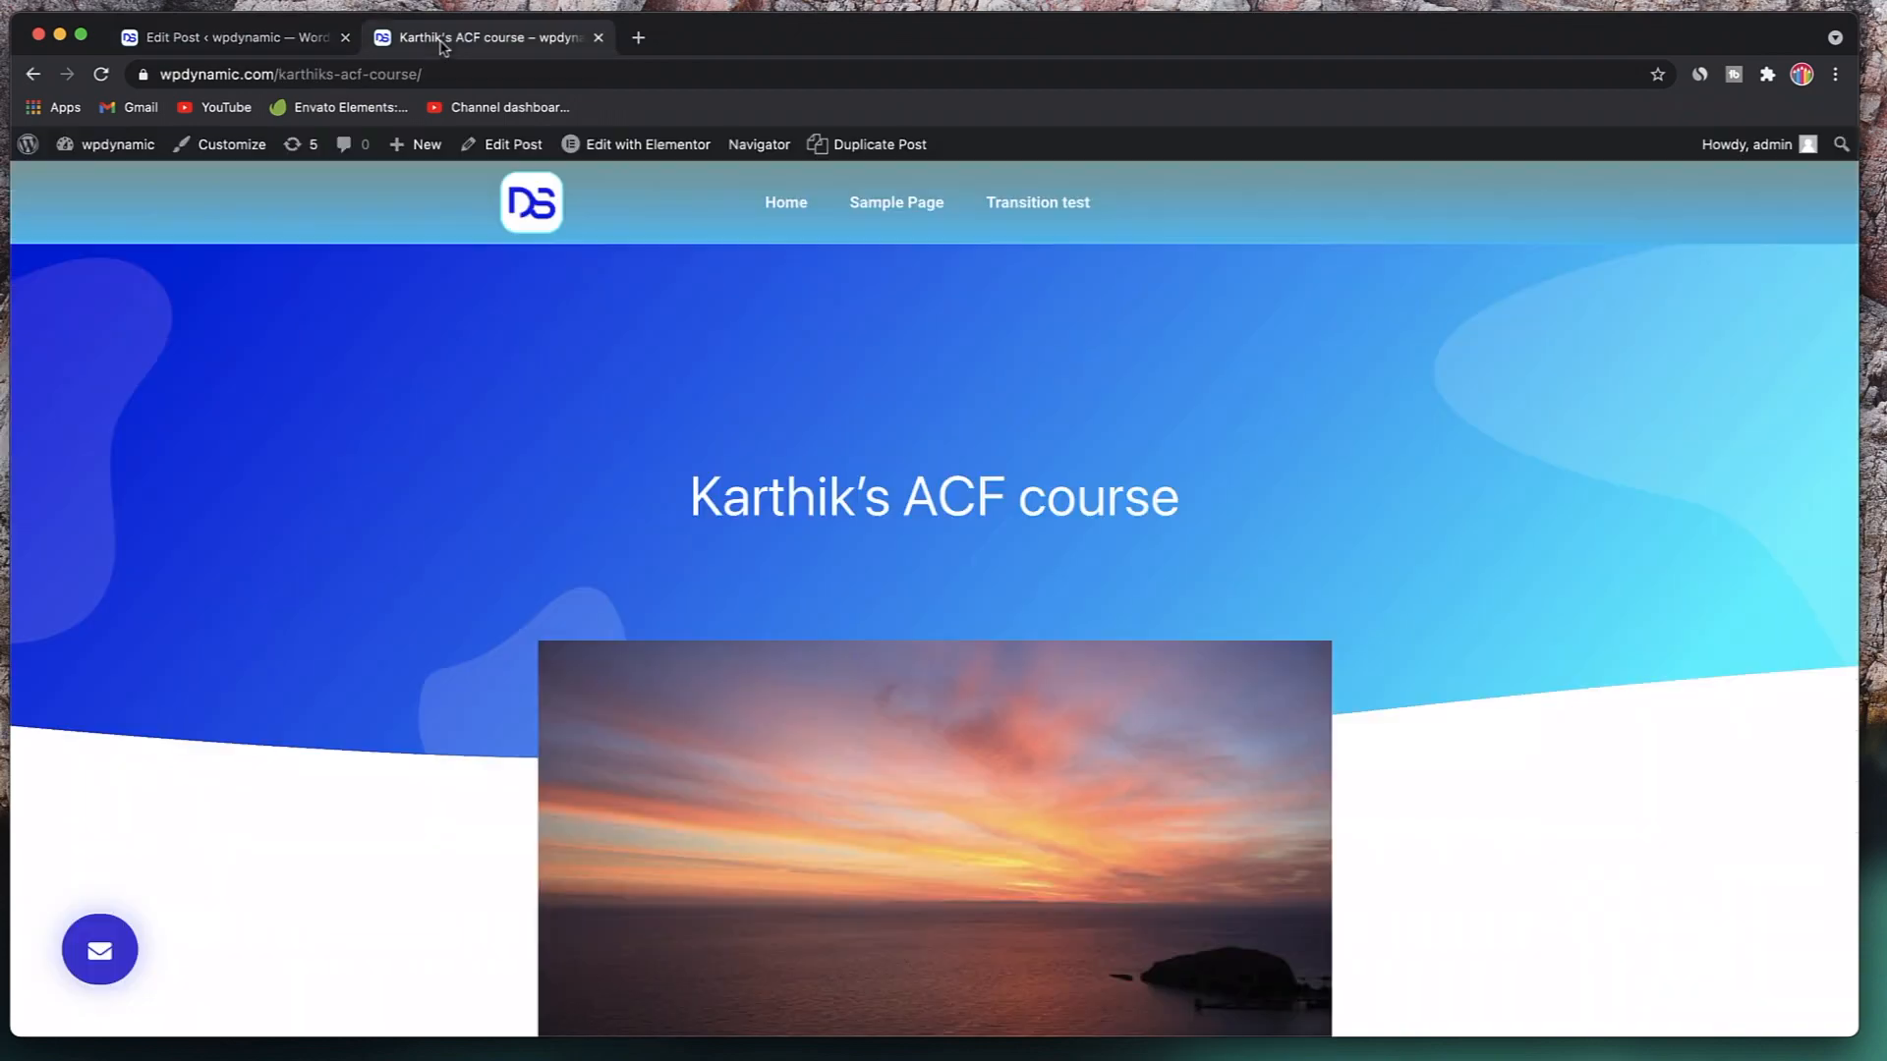
scroll(656, 398, down, 20)
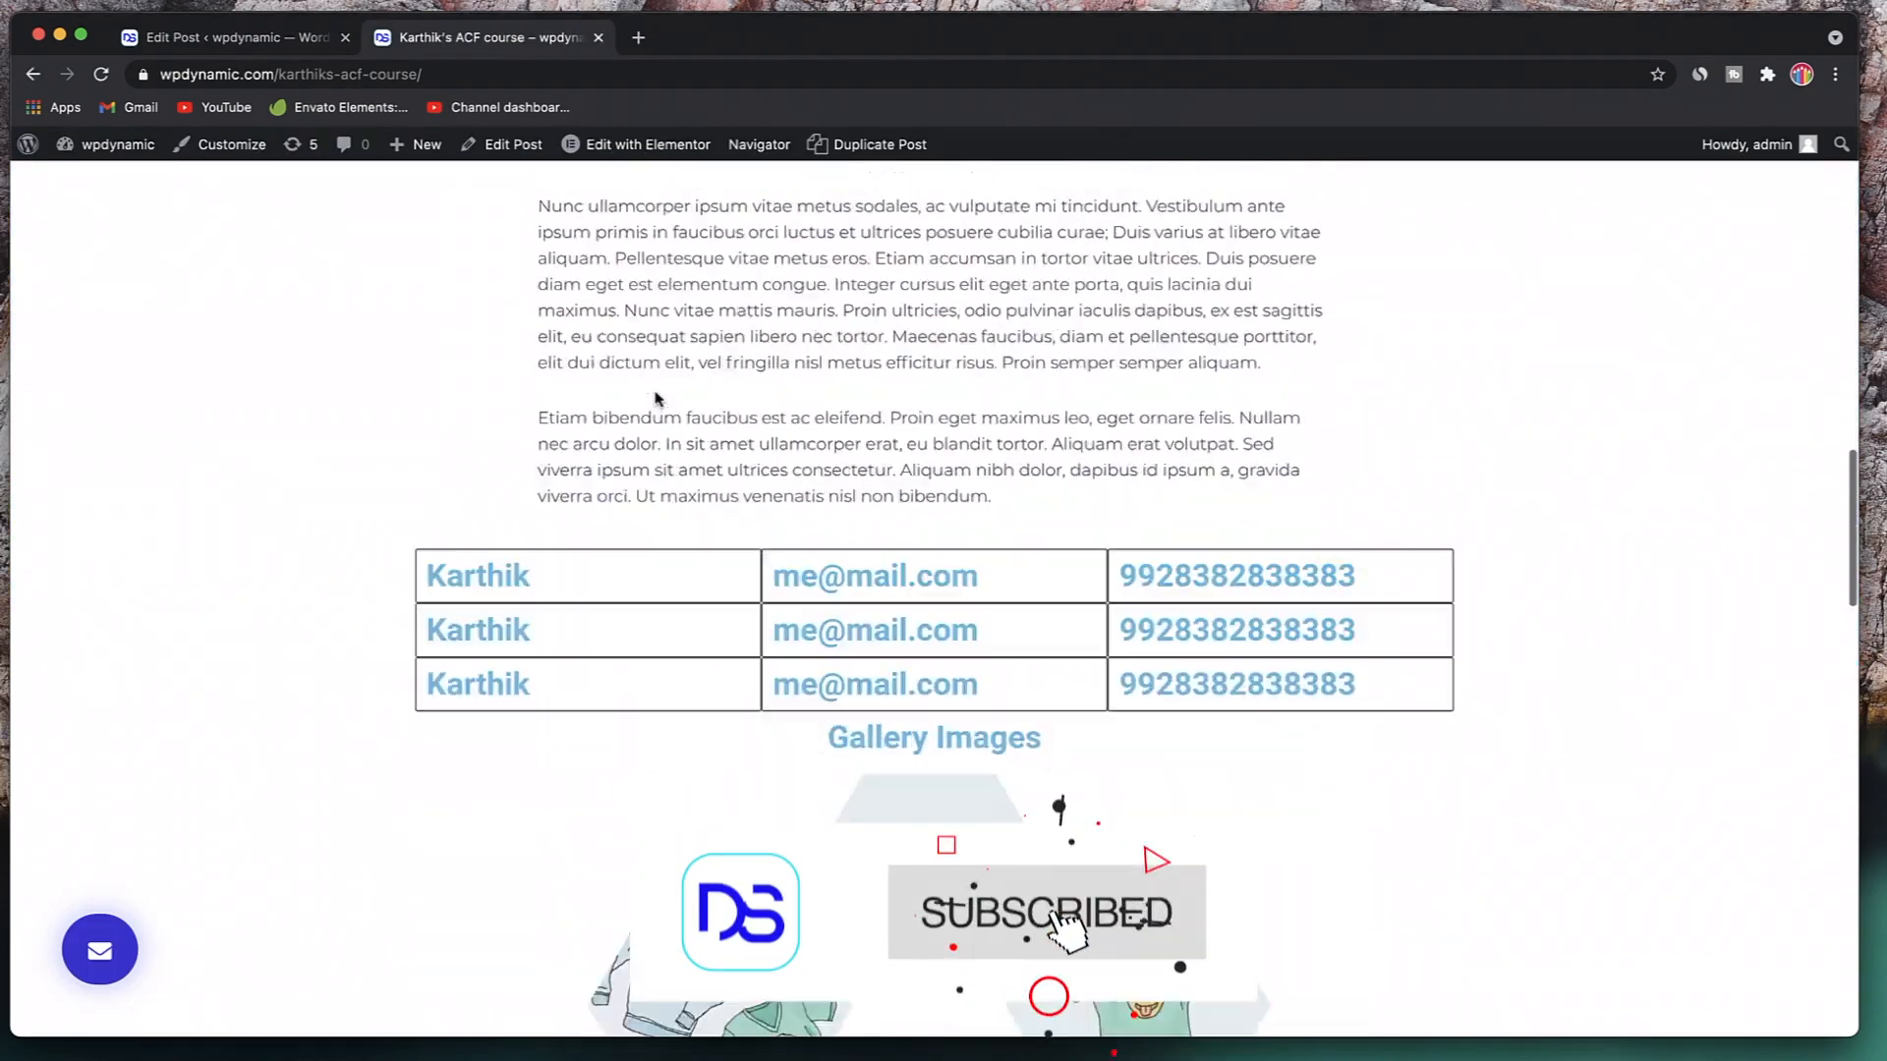
scroll(656, 398, up, 1)
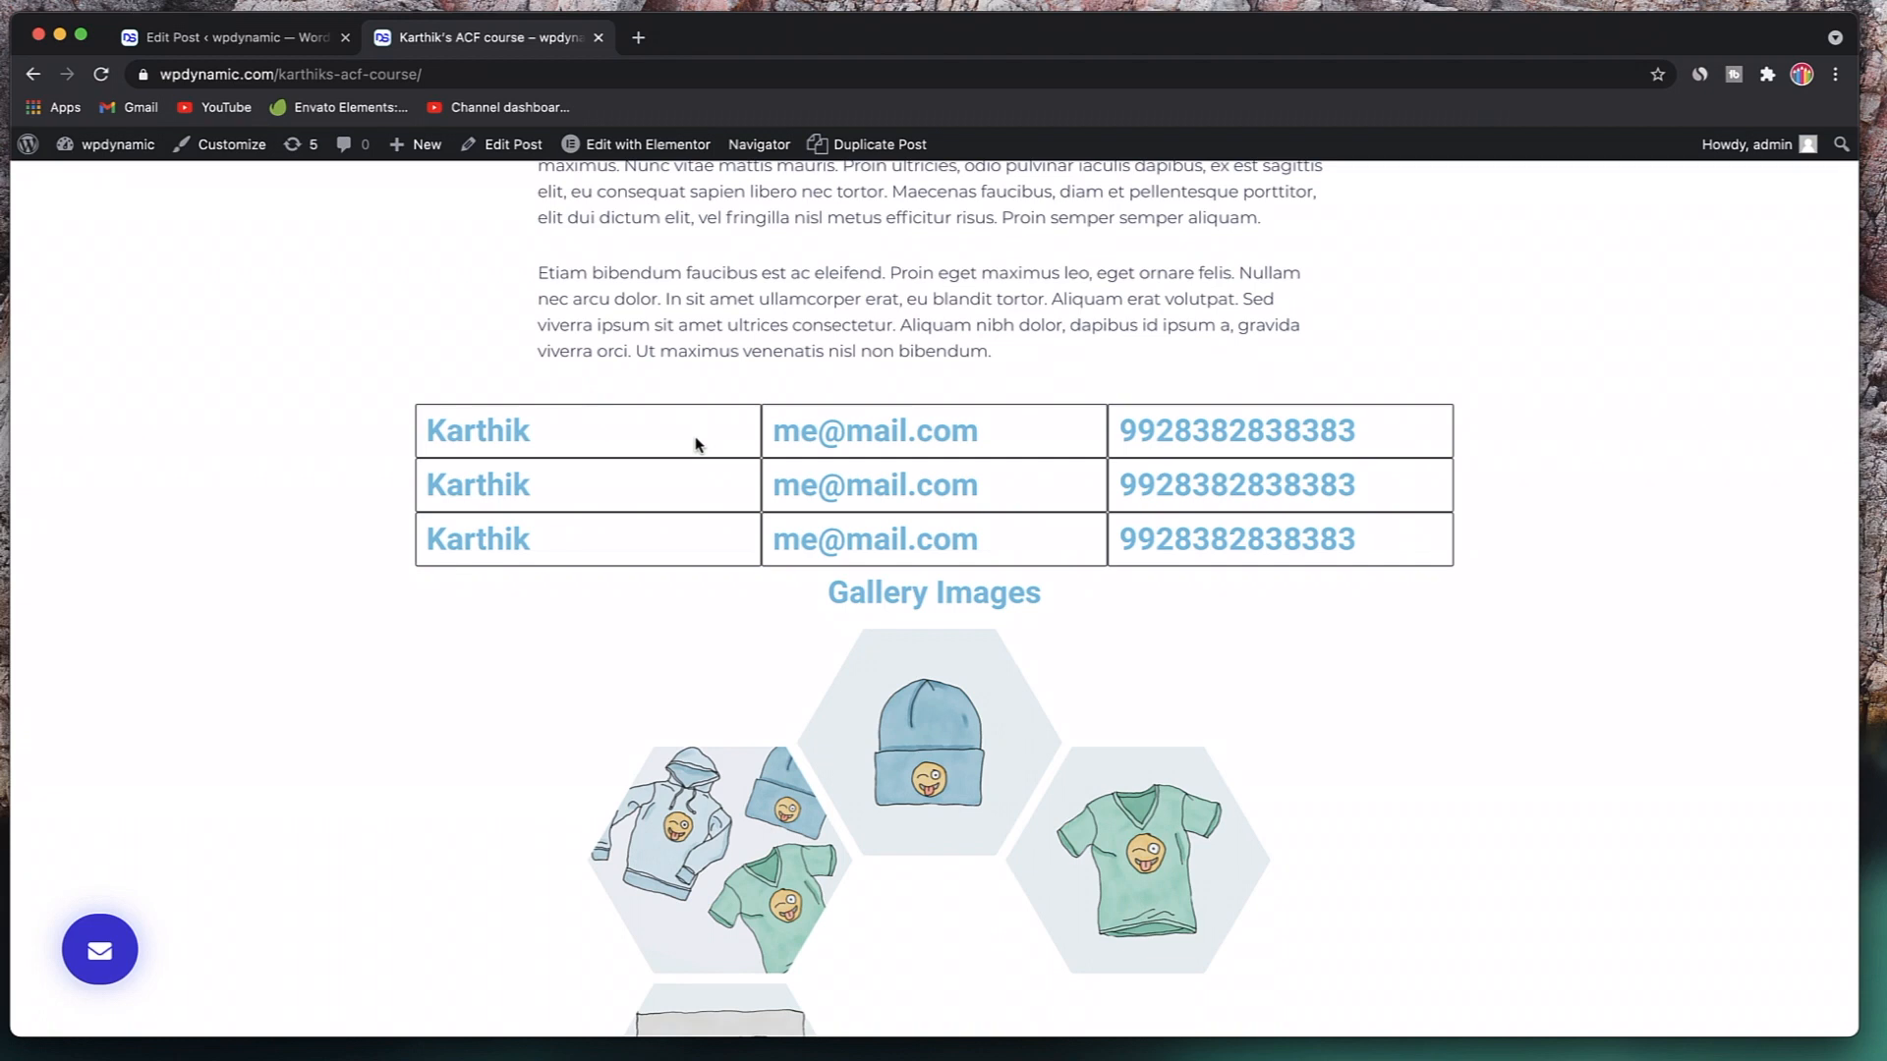
double_click(482, 421)
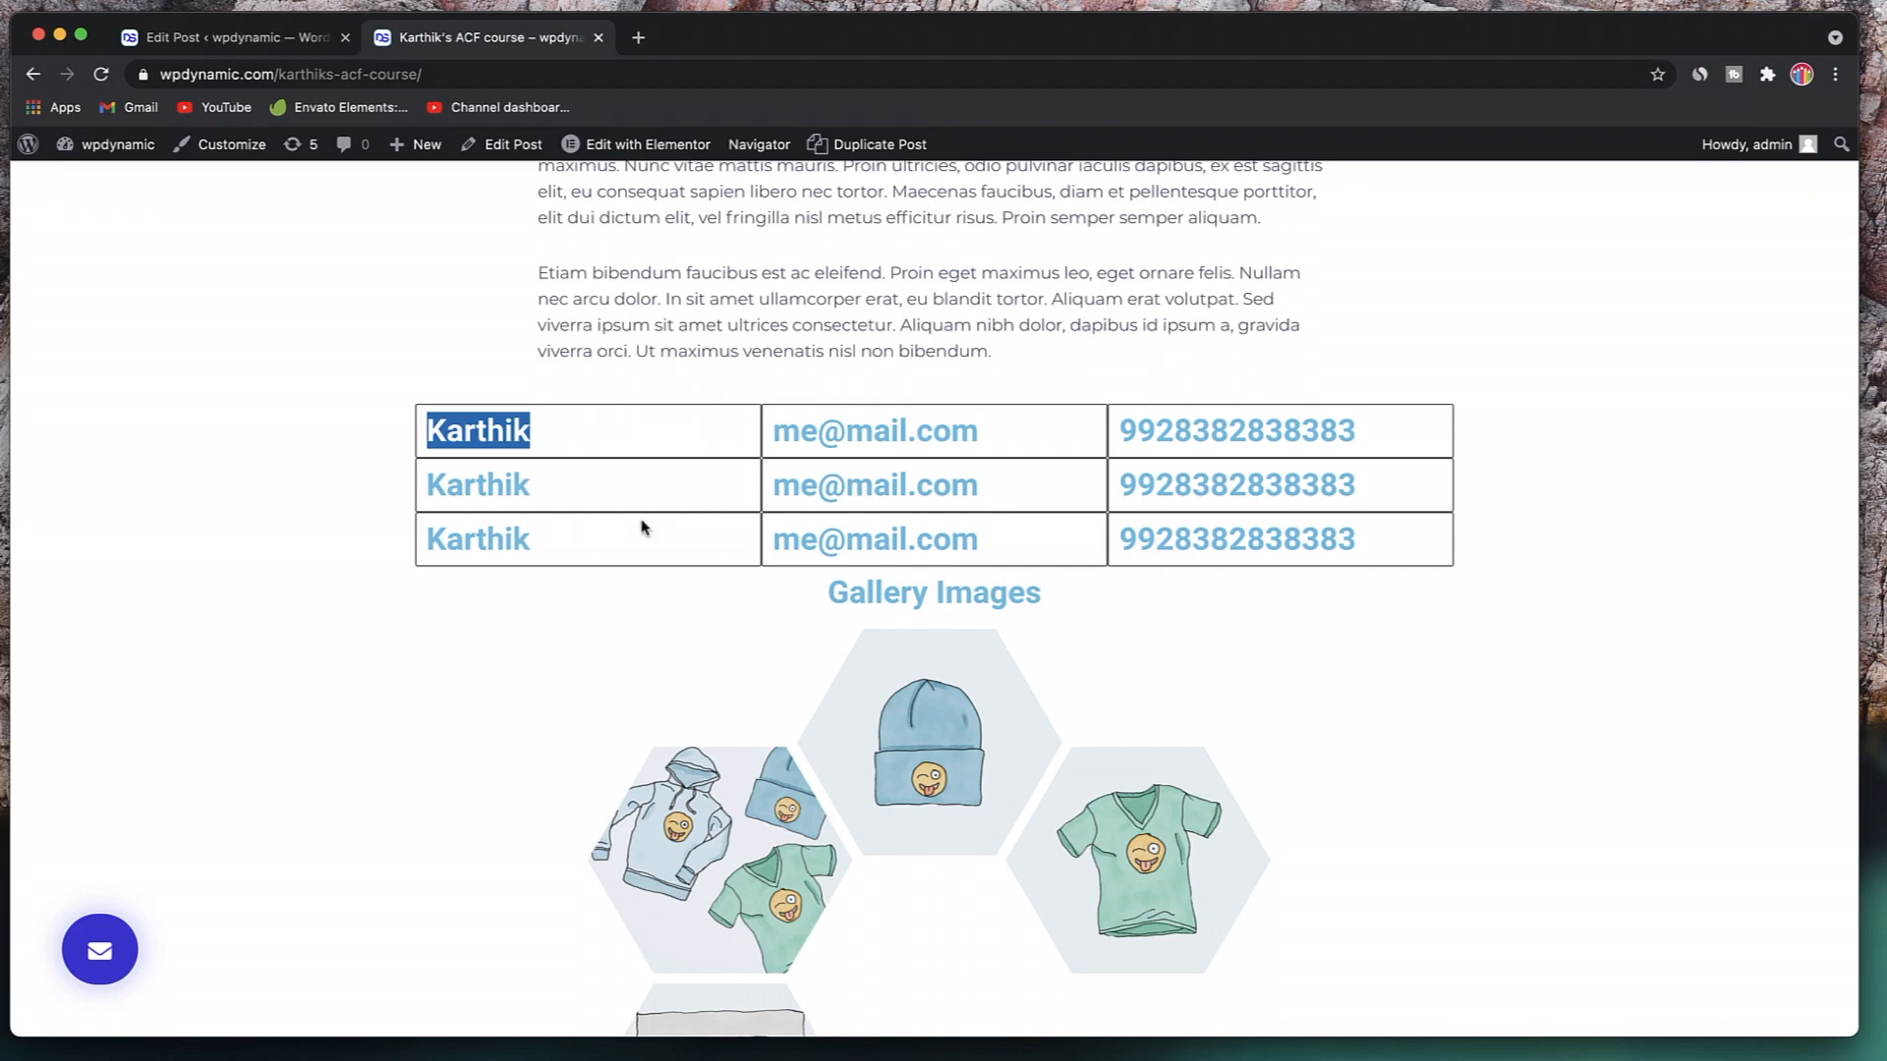
scroll(788, 471, down, 5)
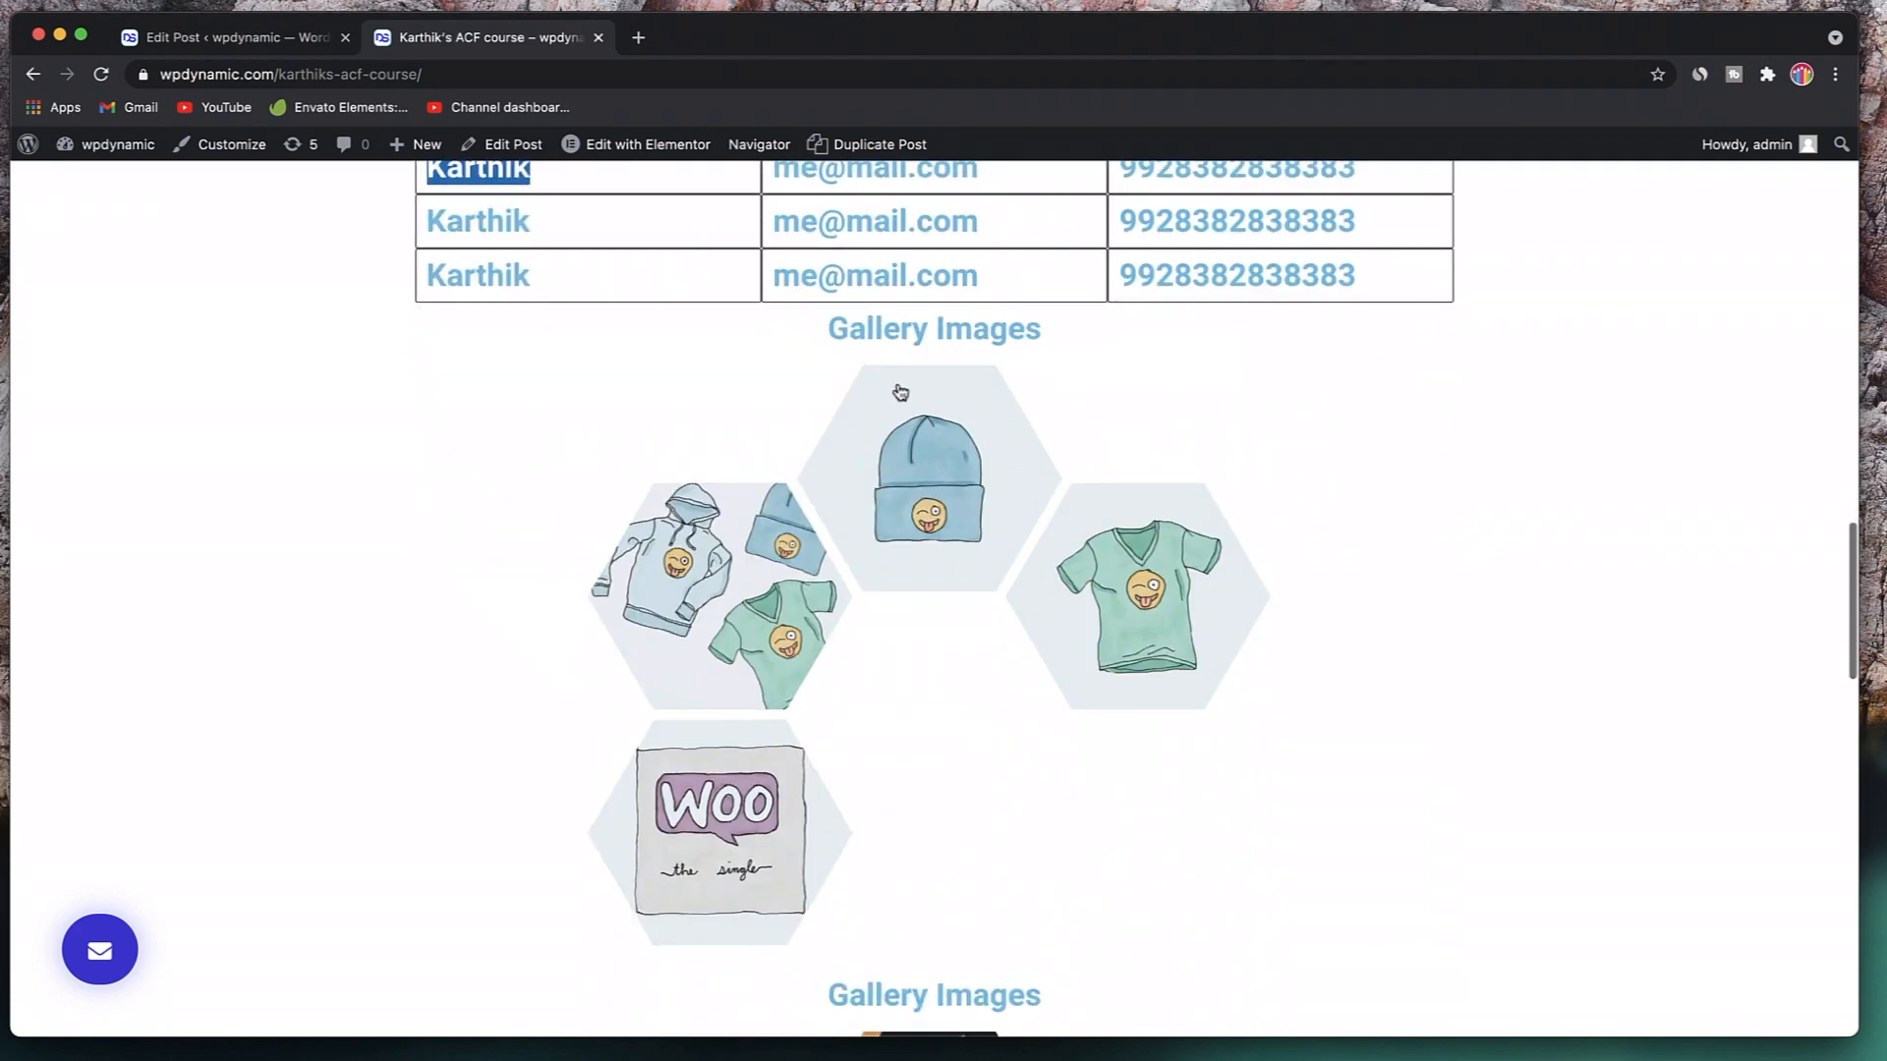
scroll(901, 449, down, 15)
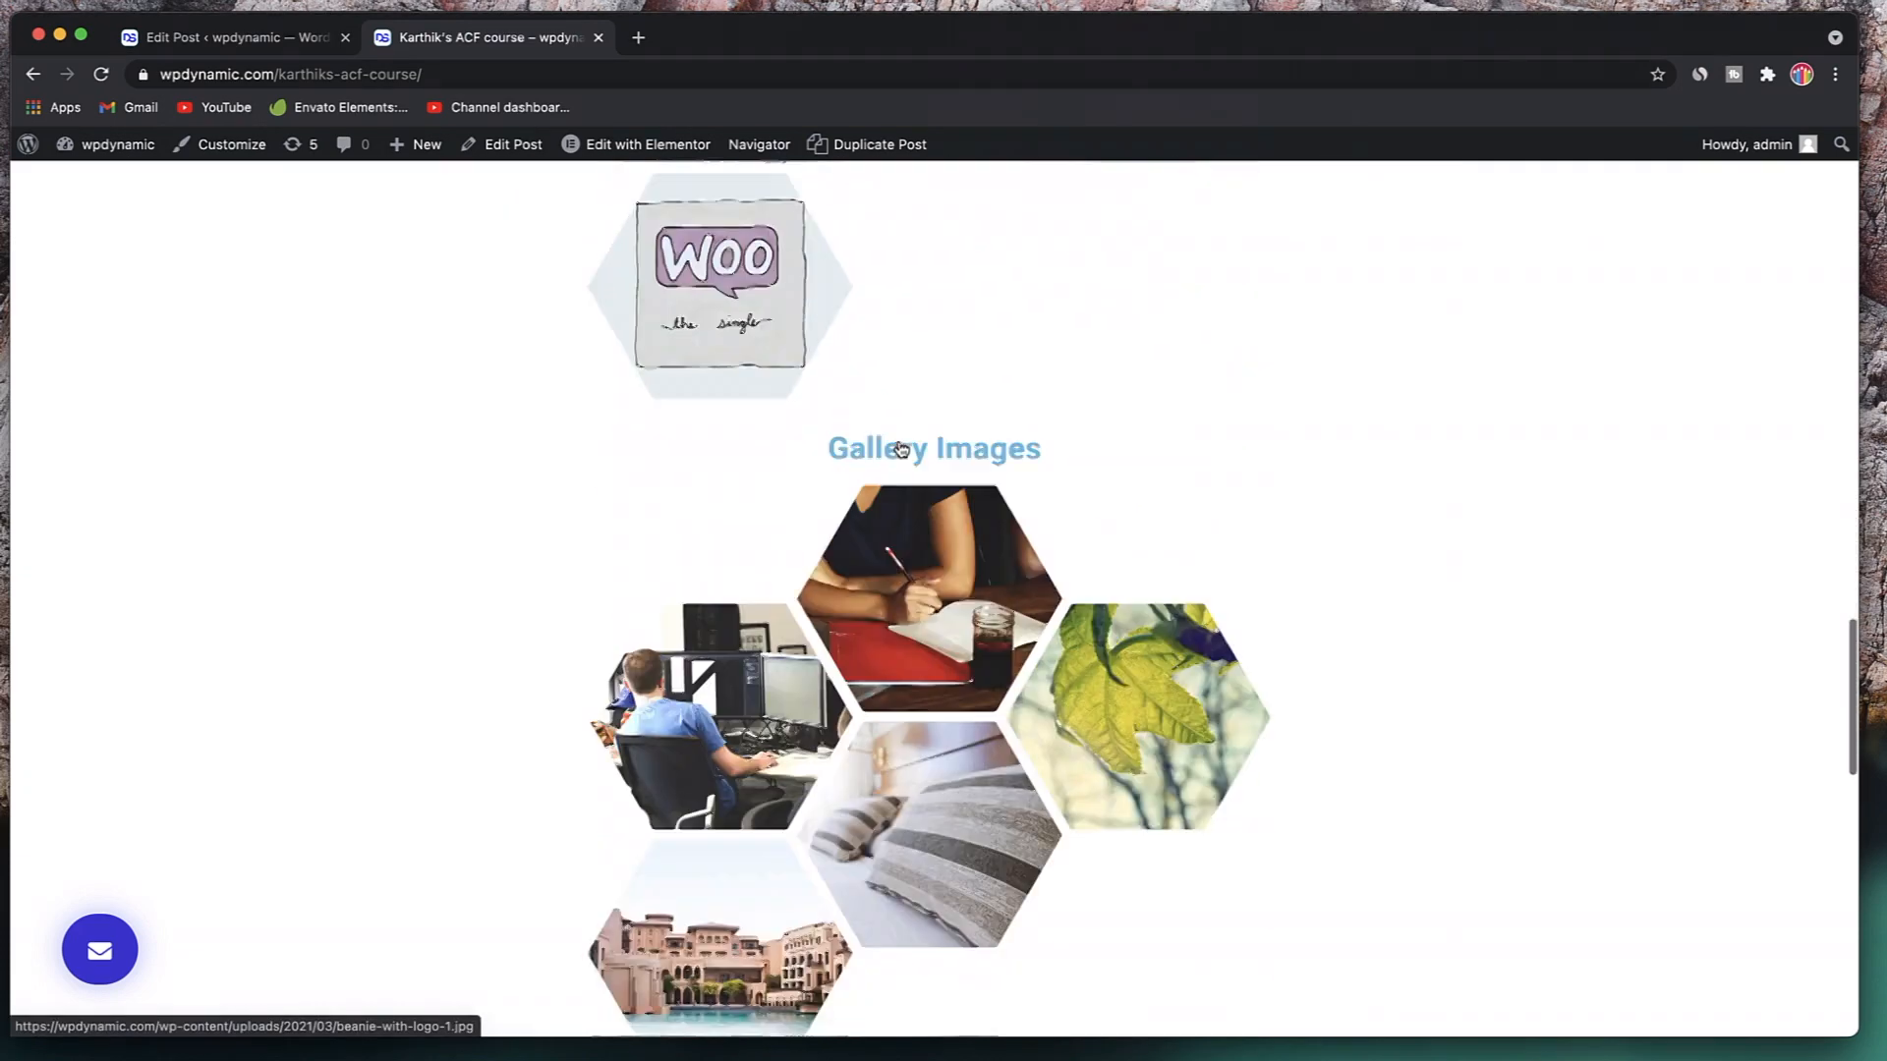
scroll(901, 524, up, 5)
scroll(902, 524, up, 15)
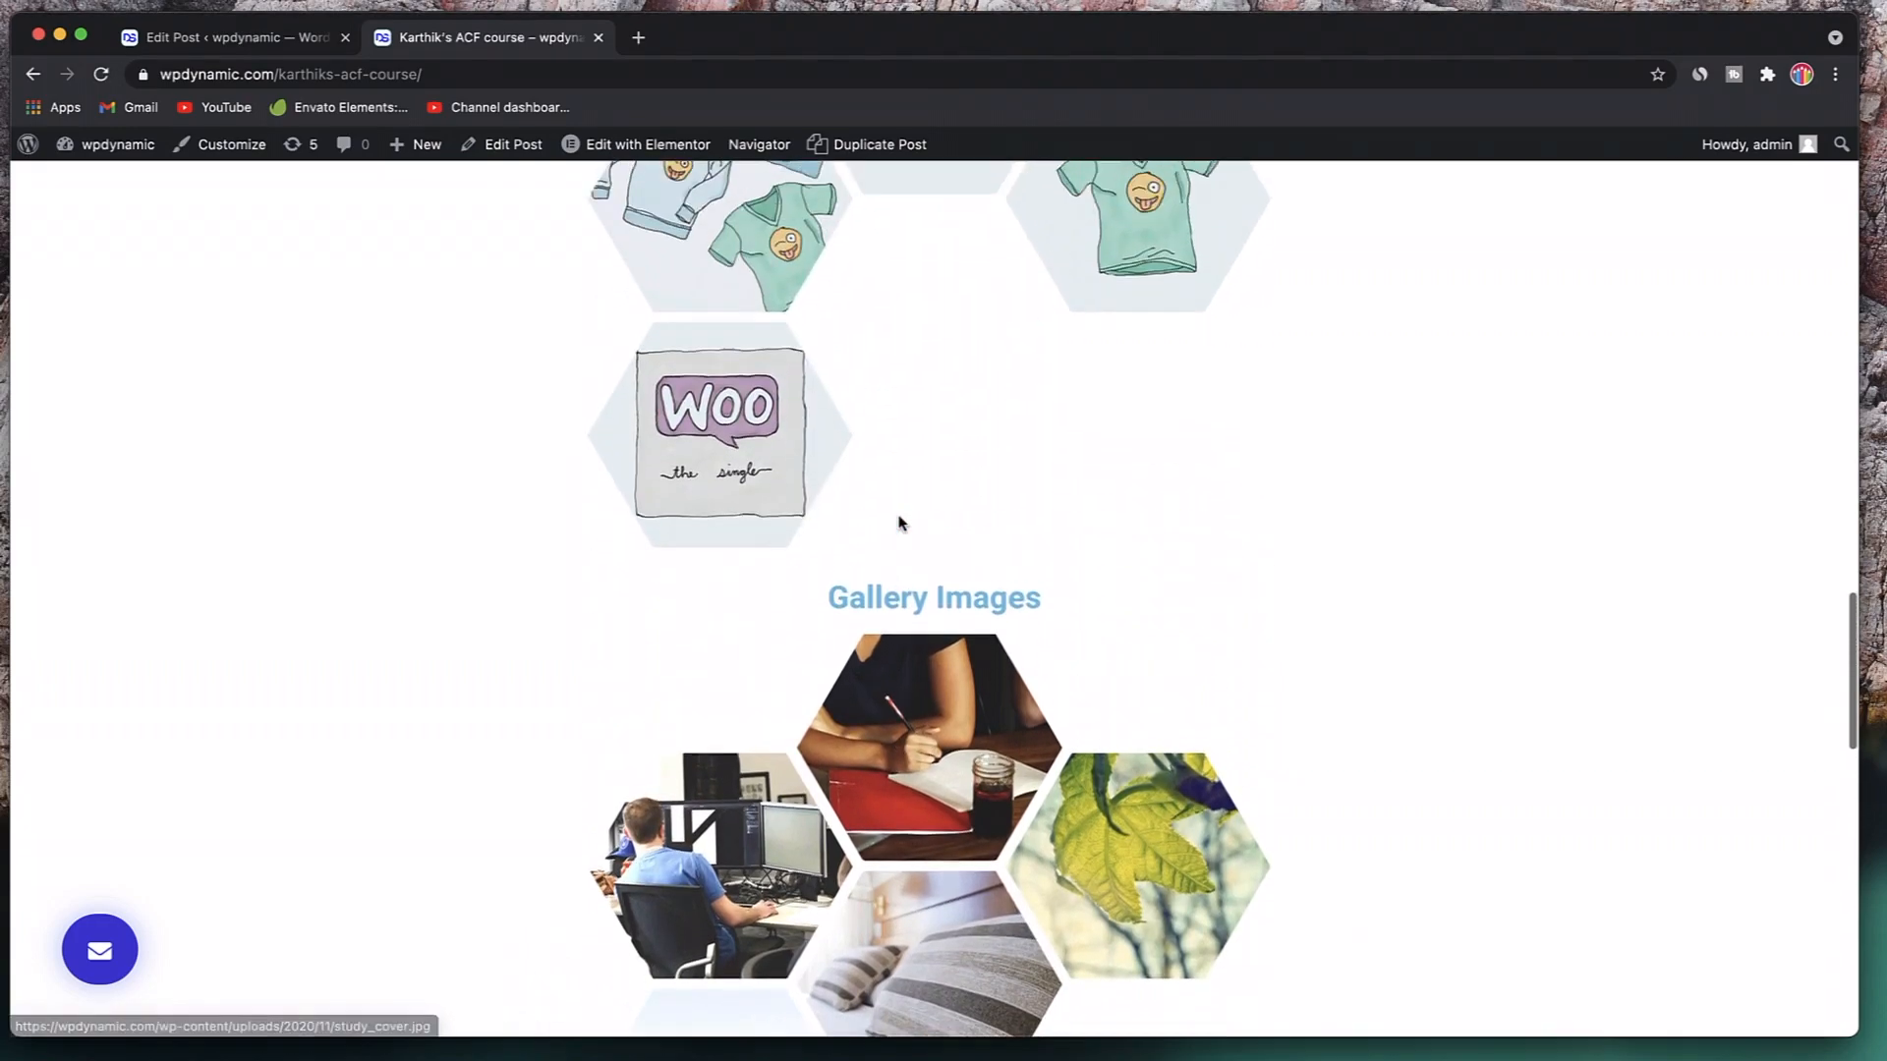
scroll(887, 374, up, 15)
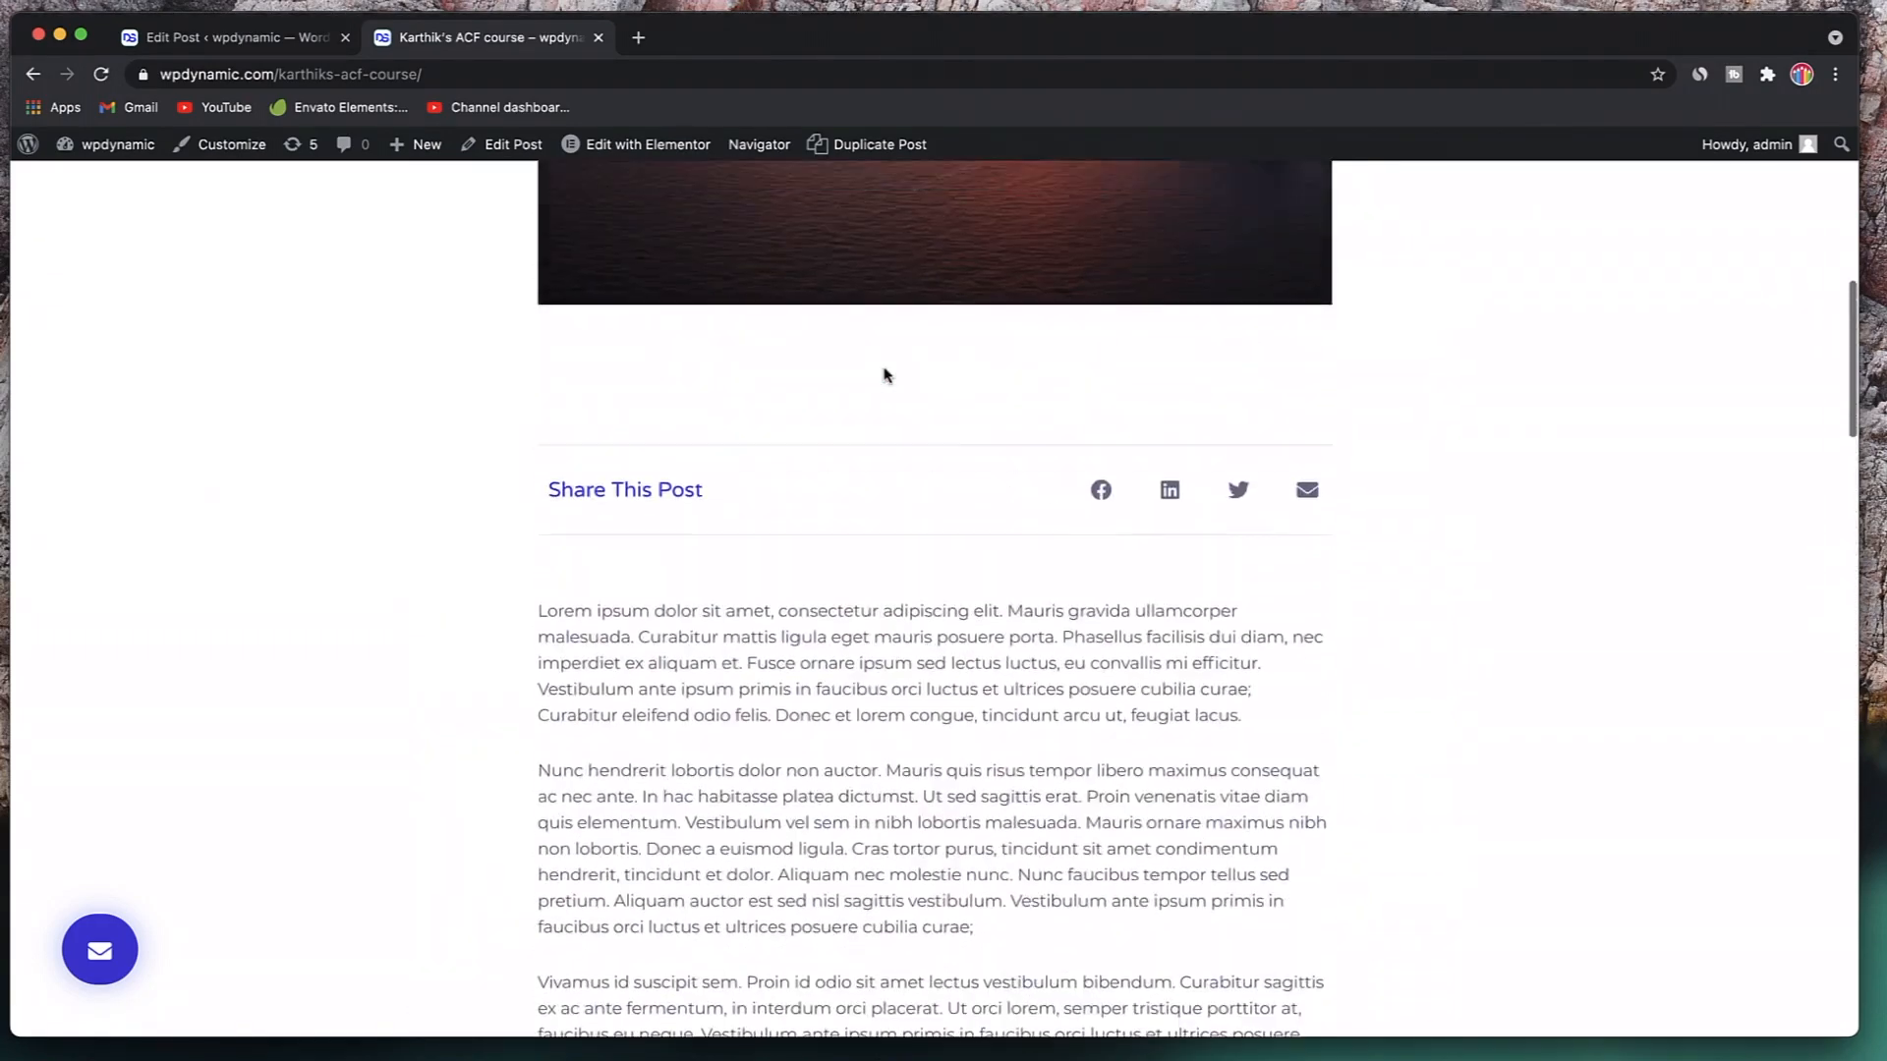
scroll(887, 375, down, 15)
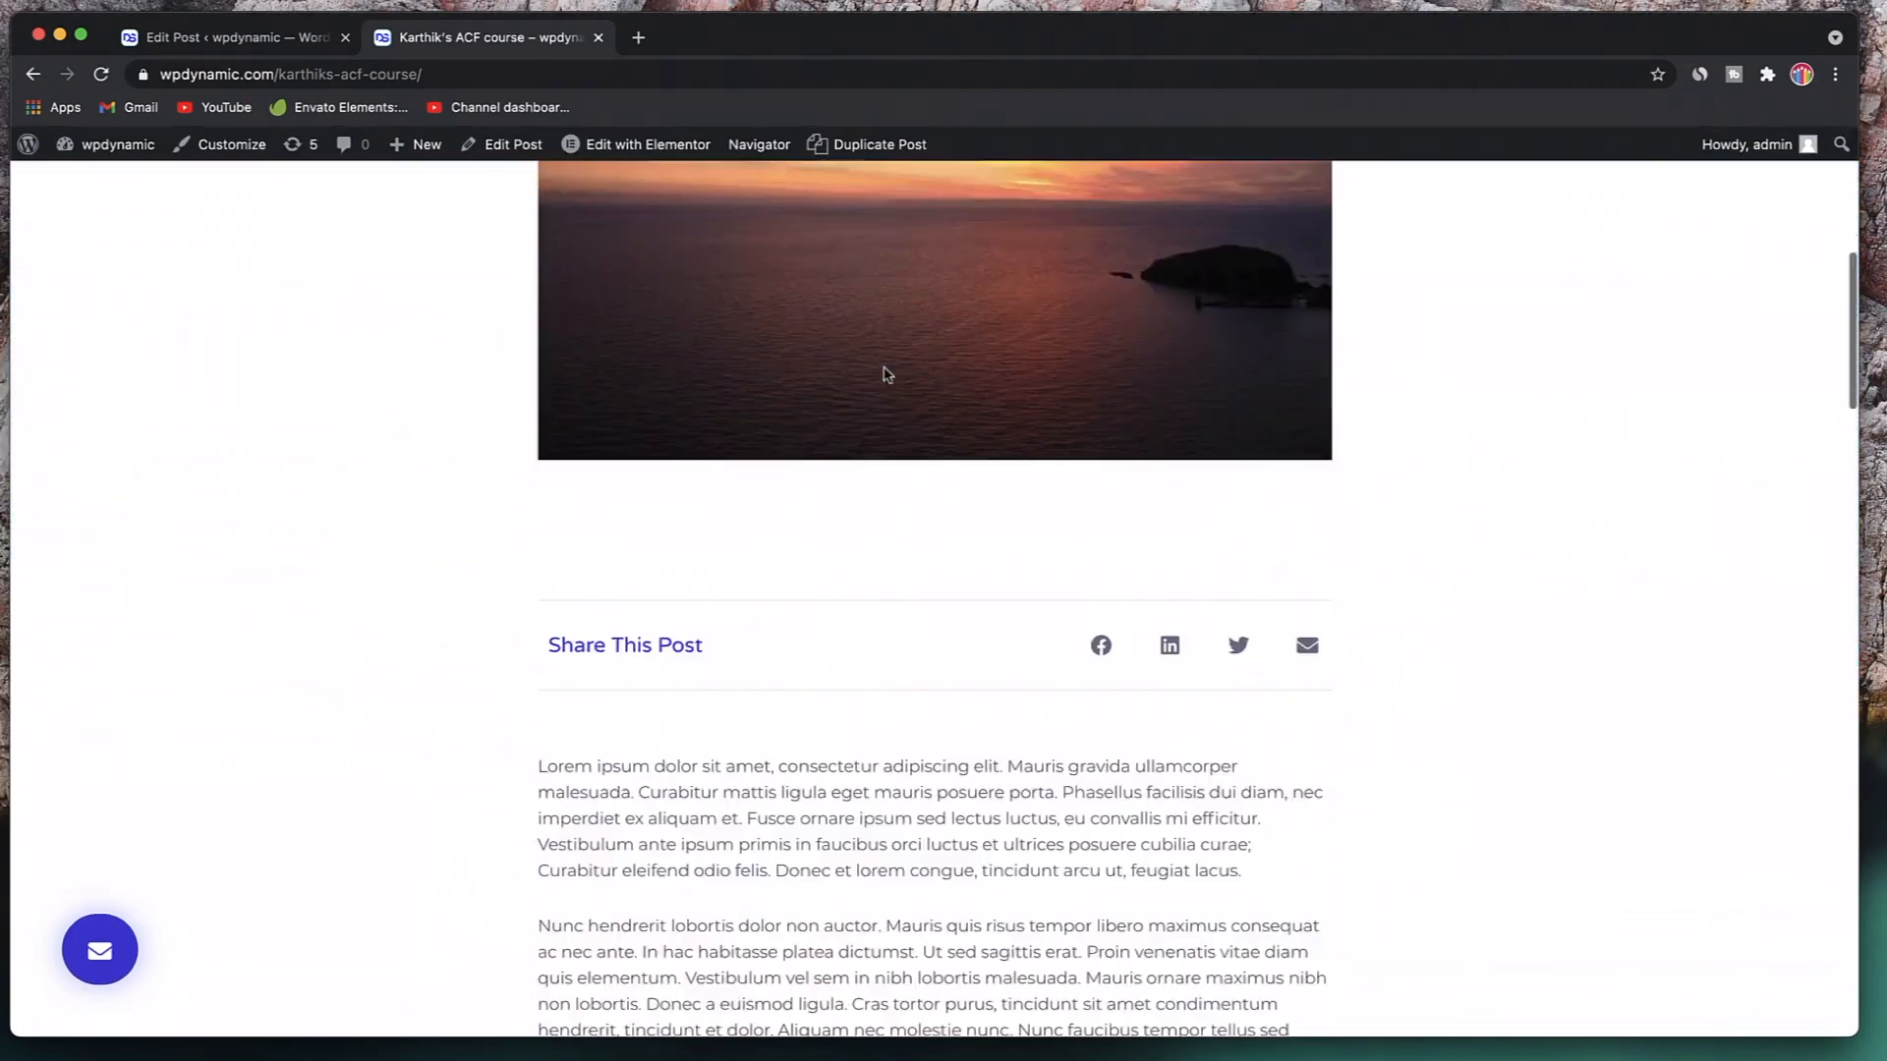
scroll(884, 372, down, 10)
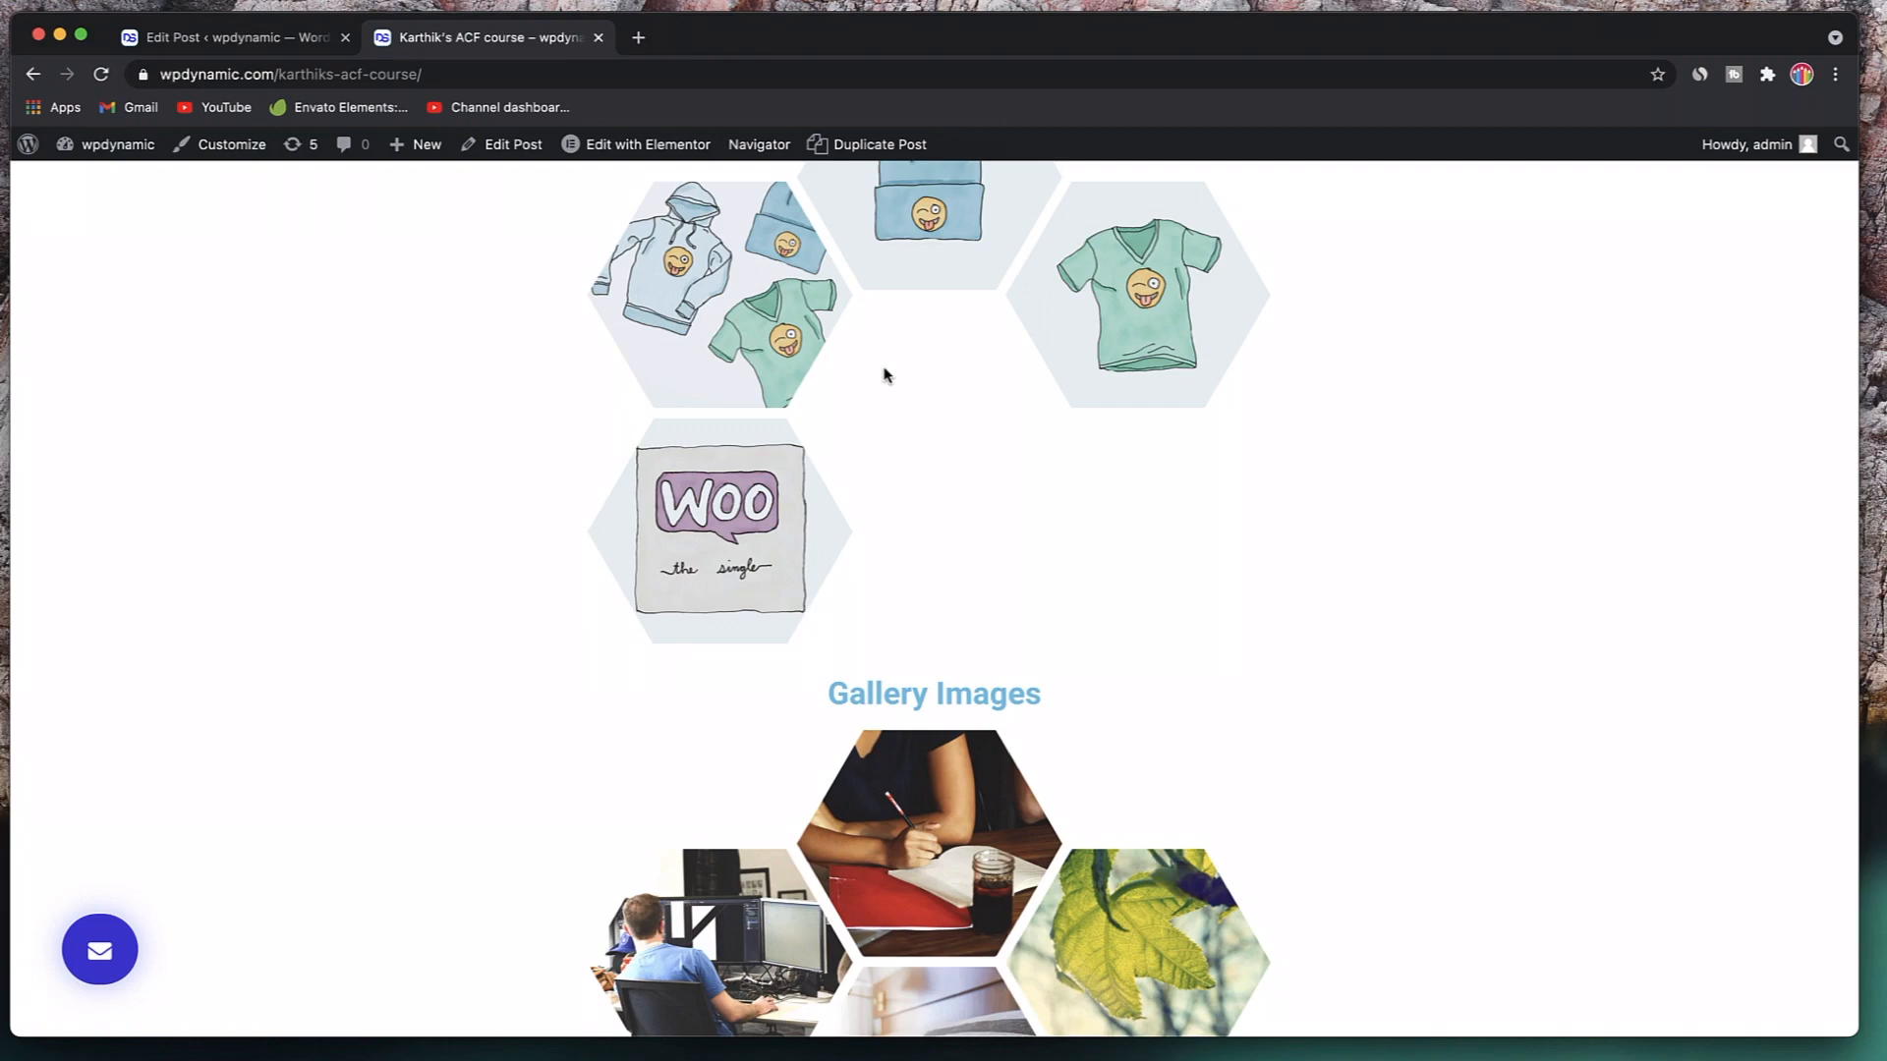
scroll(1243, 528, up, 15)
scroll(1242, 530, down, 10)
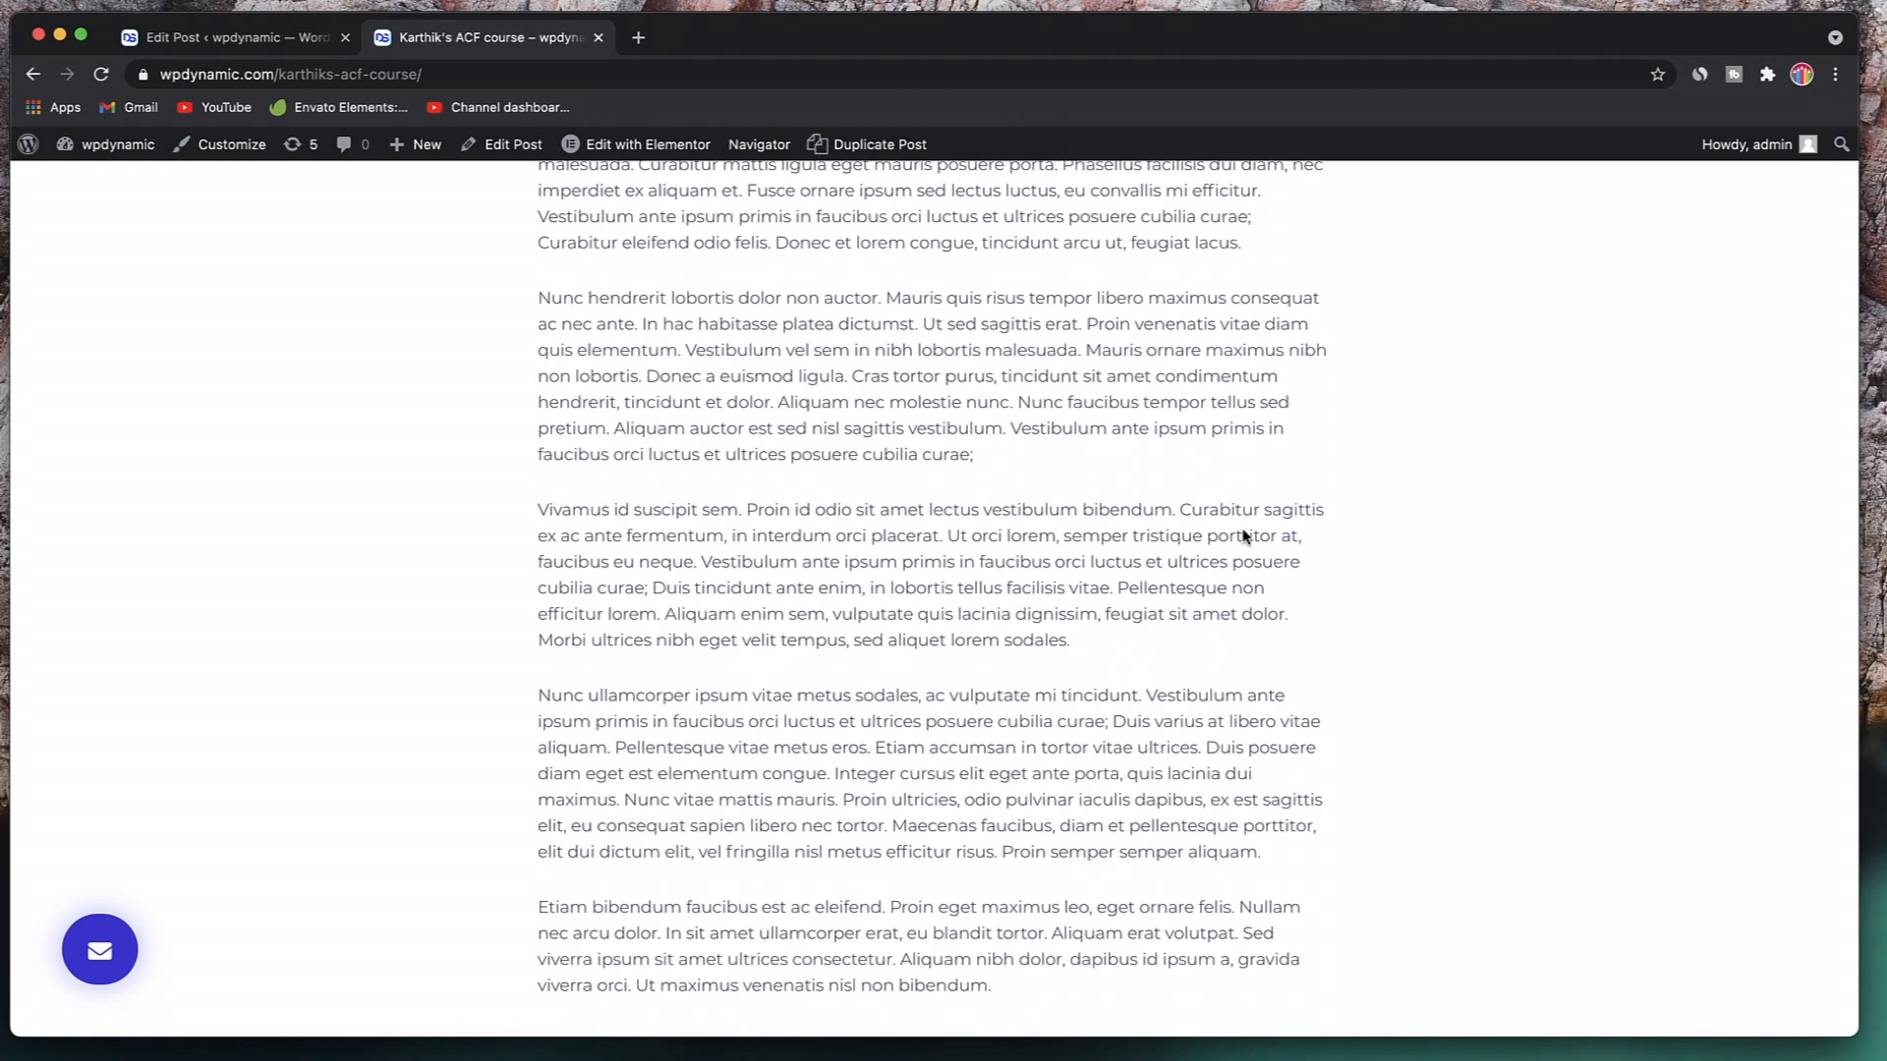
scroll(1242, 536, up, 15)
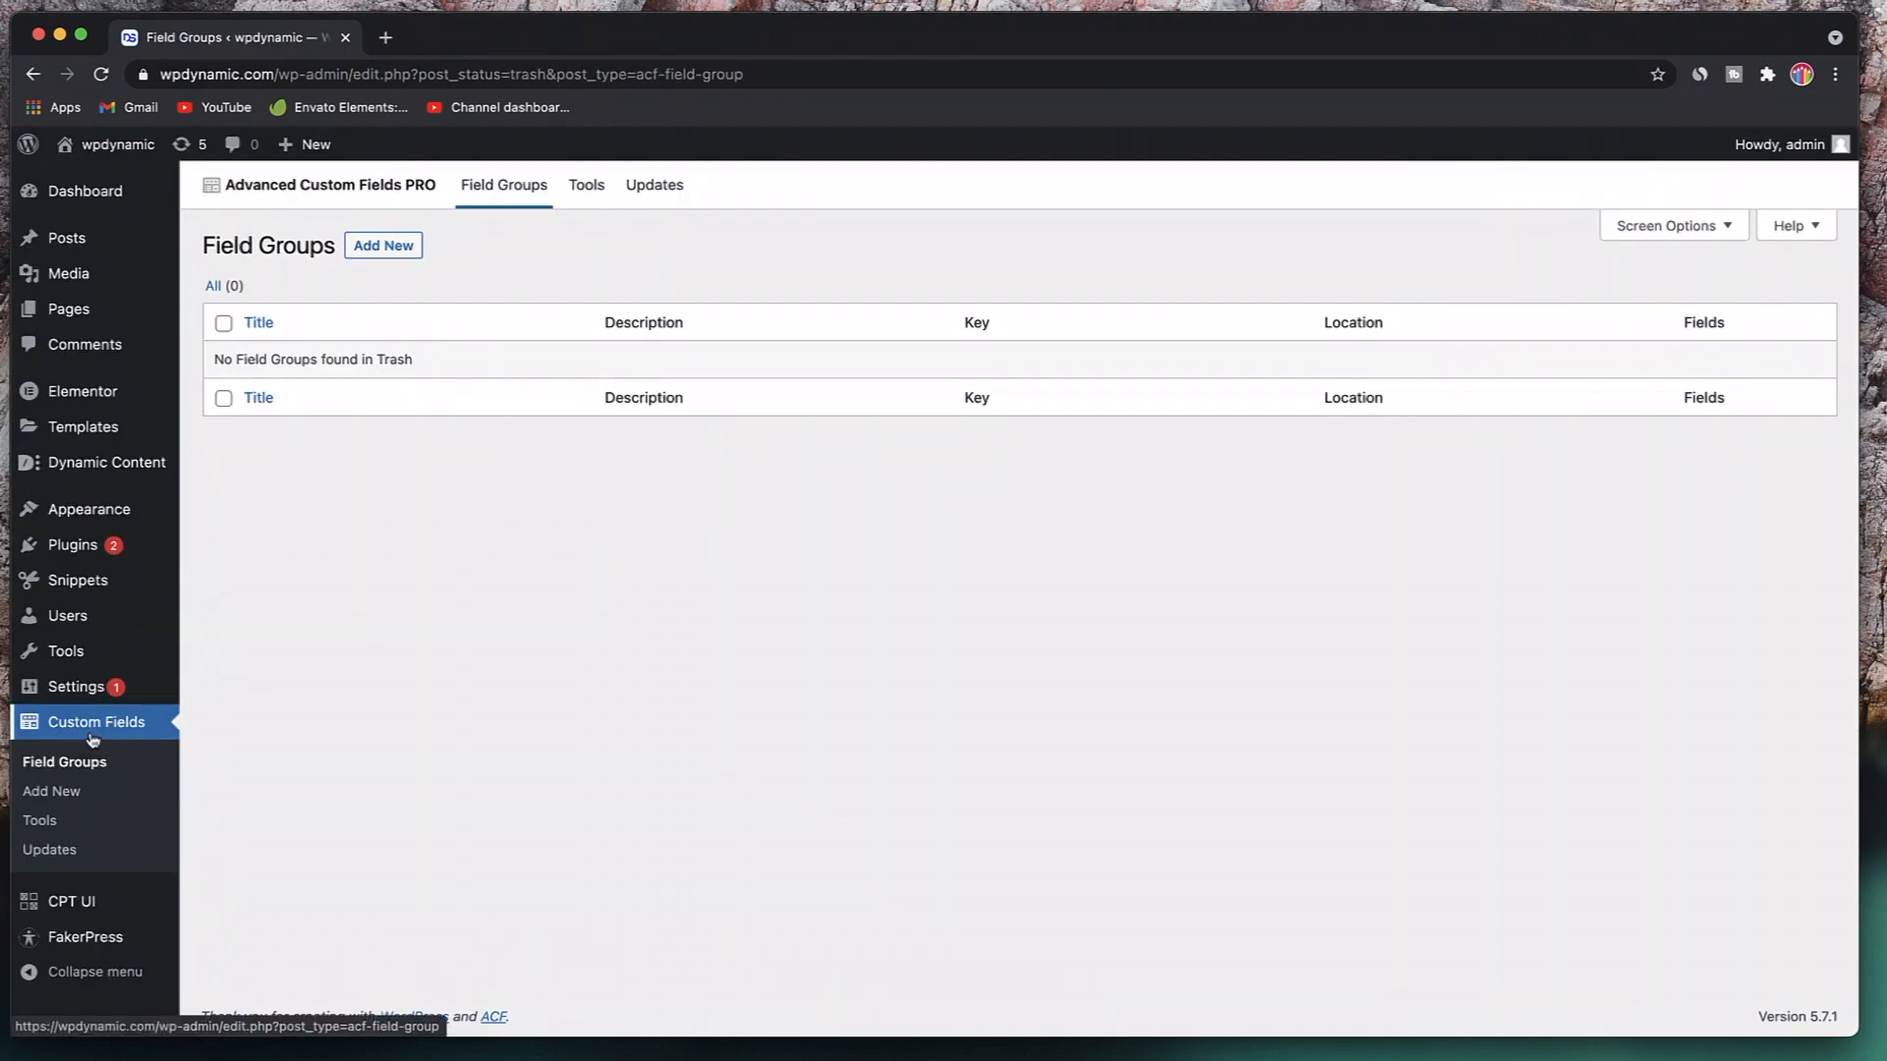
- Create a new custom field group titled "ACF flex"
click(92, 739)
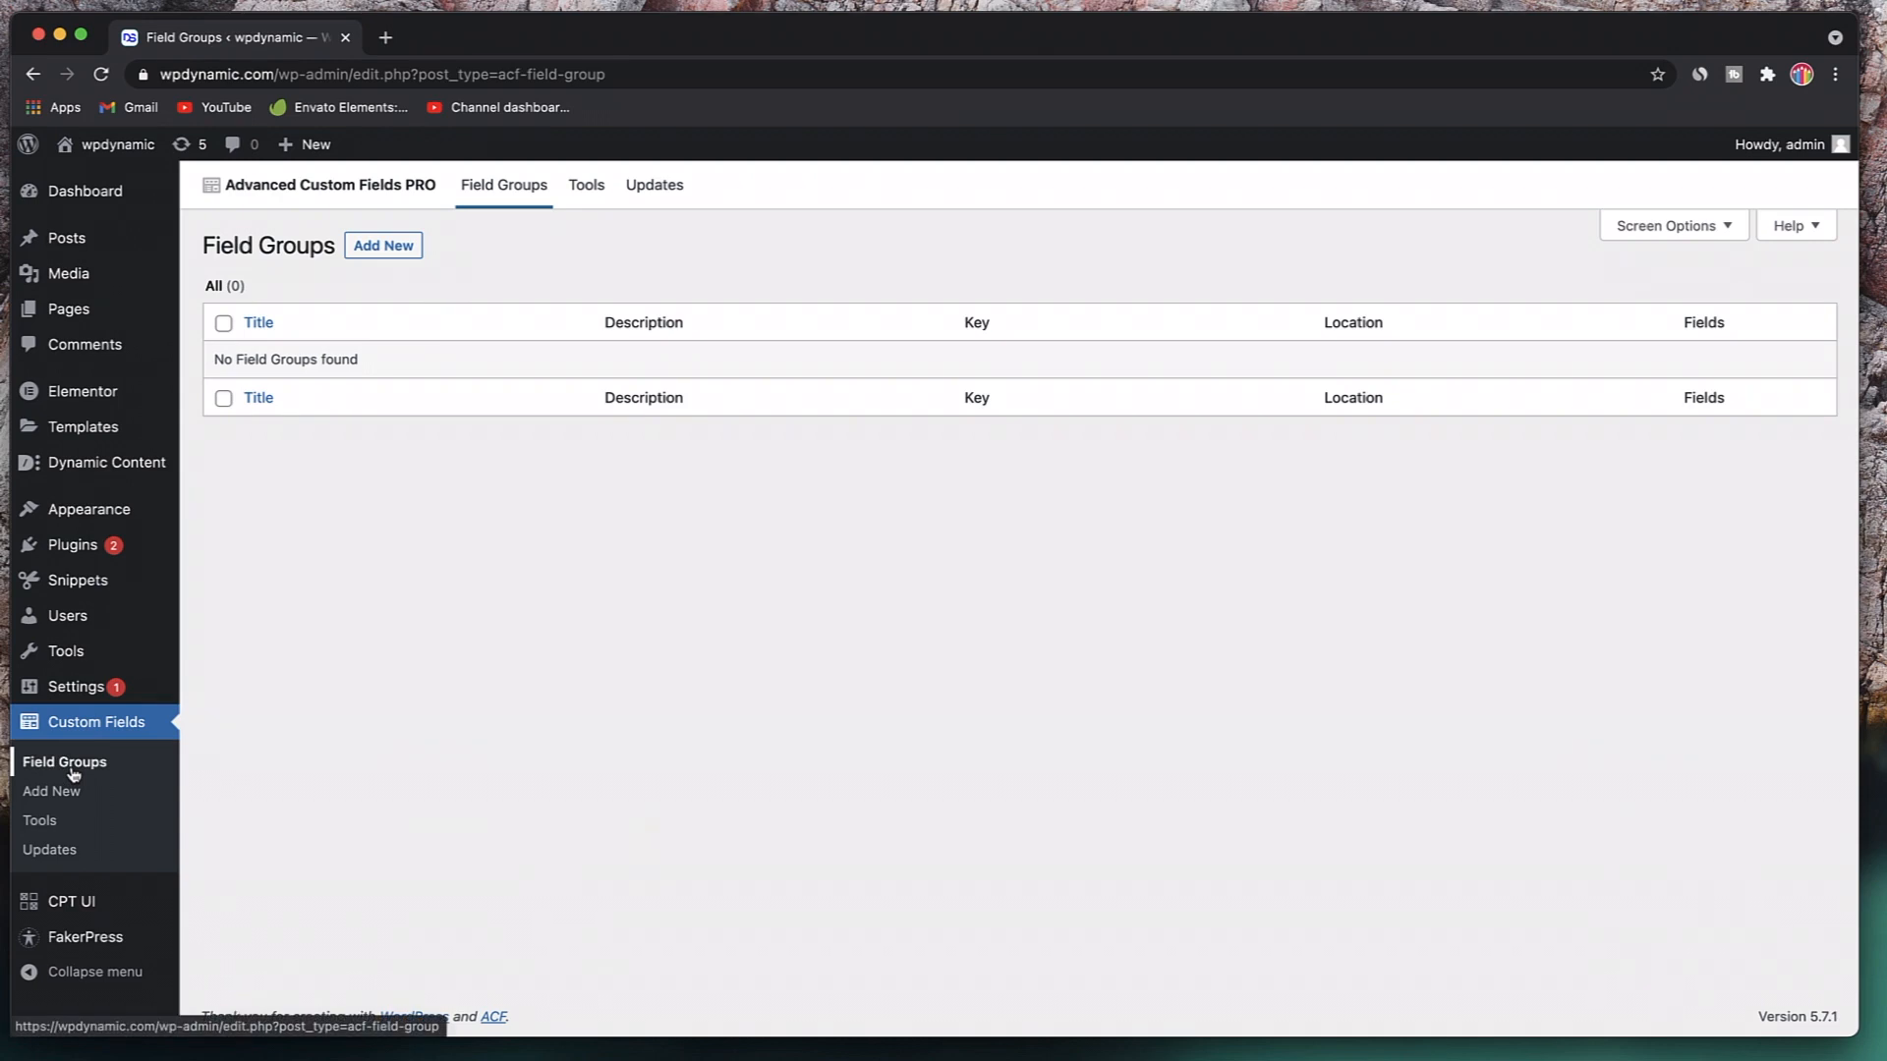
click(381, 245)
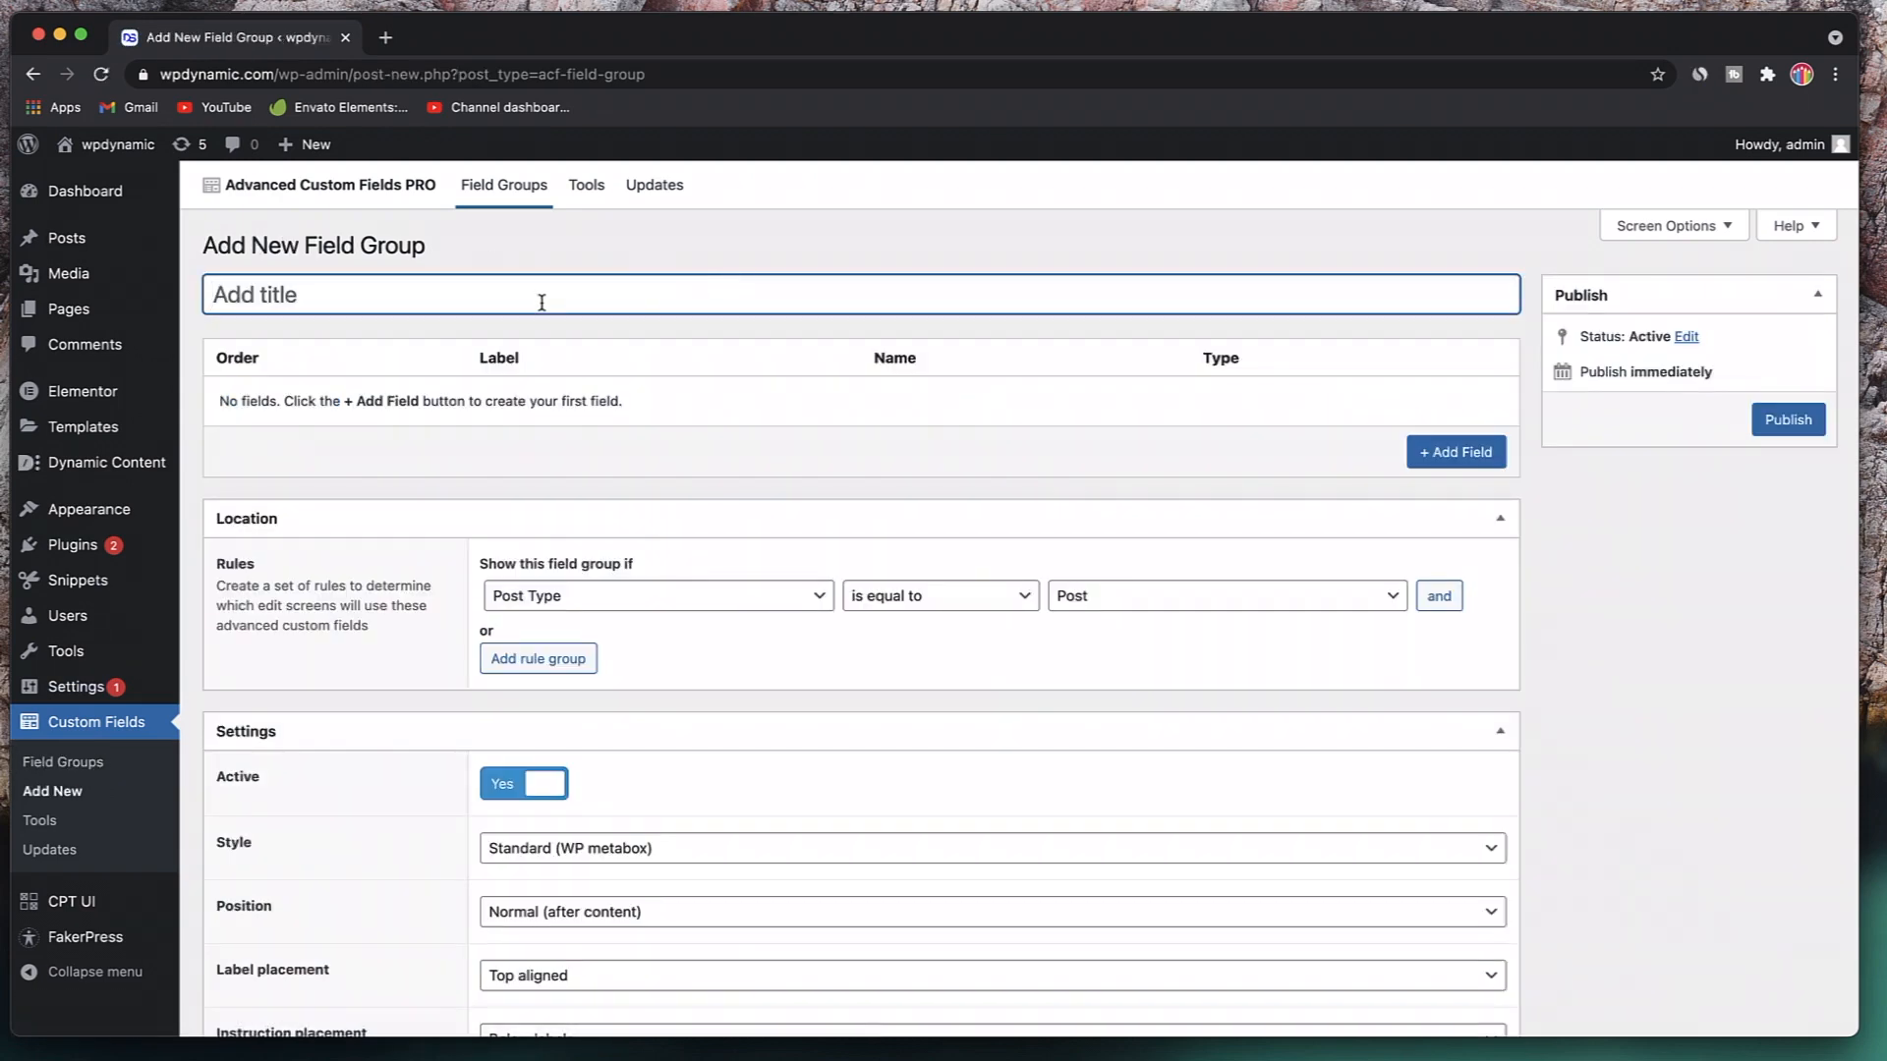
text(Fler)
key(BackSpace)
text(xi)
key(BackSpace)
key(BackSpace)
text(xible)
key(super+a)
text(ACF flex)
- Add a field labelled "Flex" with the name "flex" and set its type to Flexible Content
click(1451, 462)
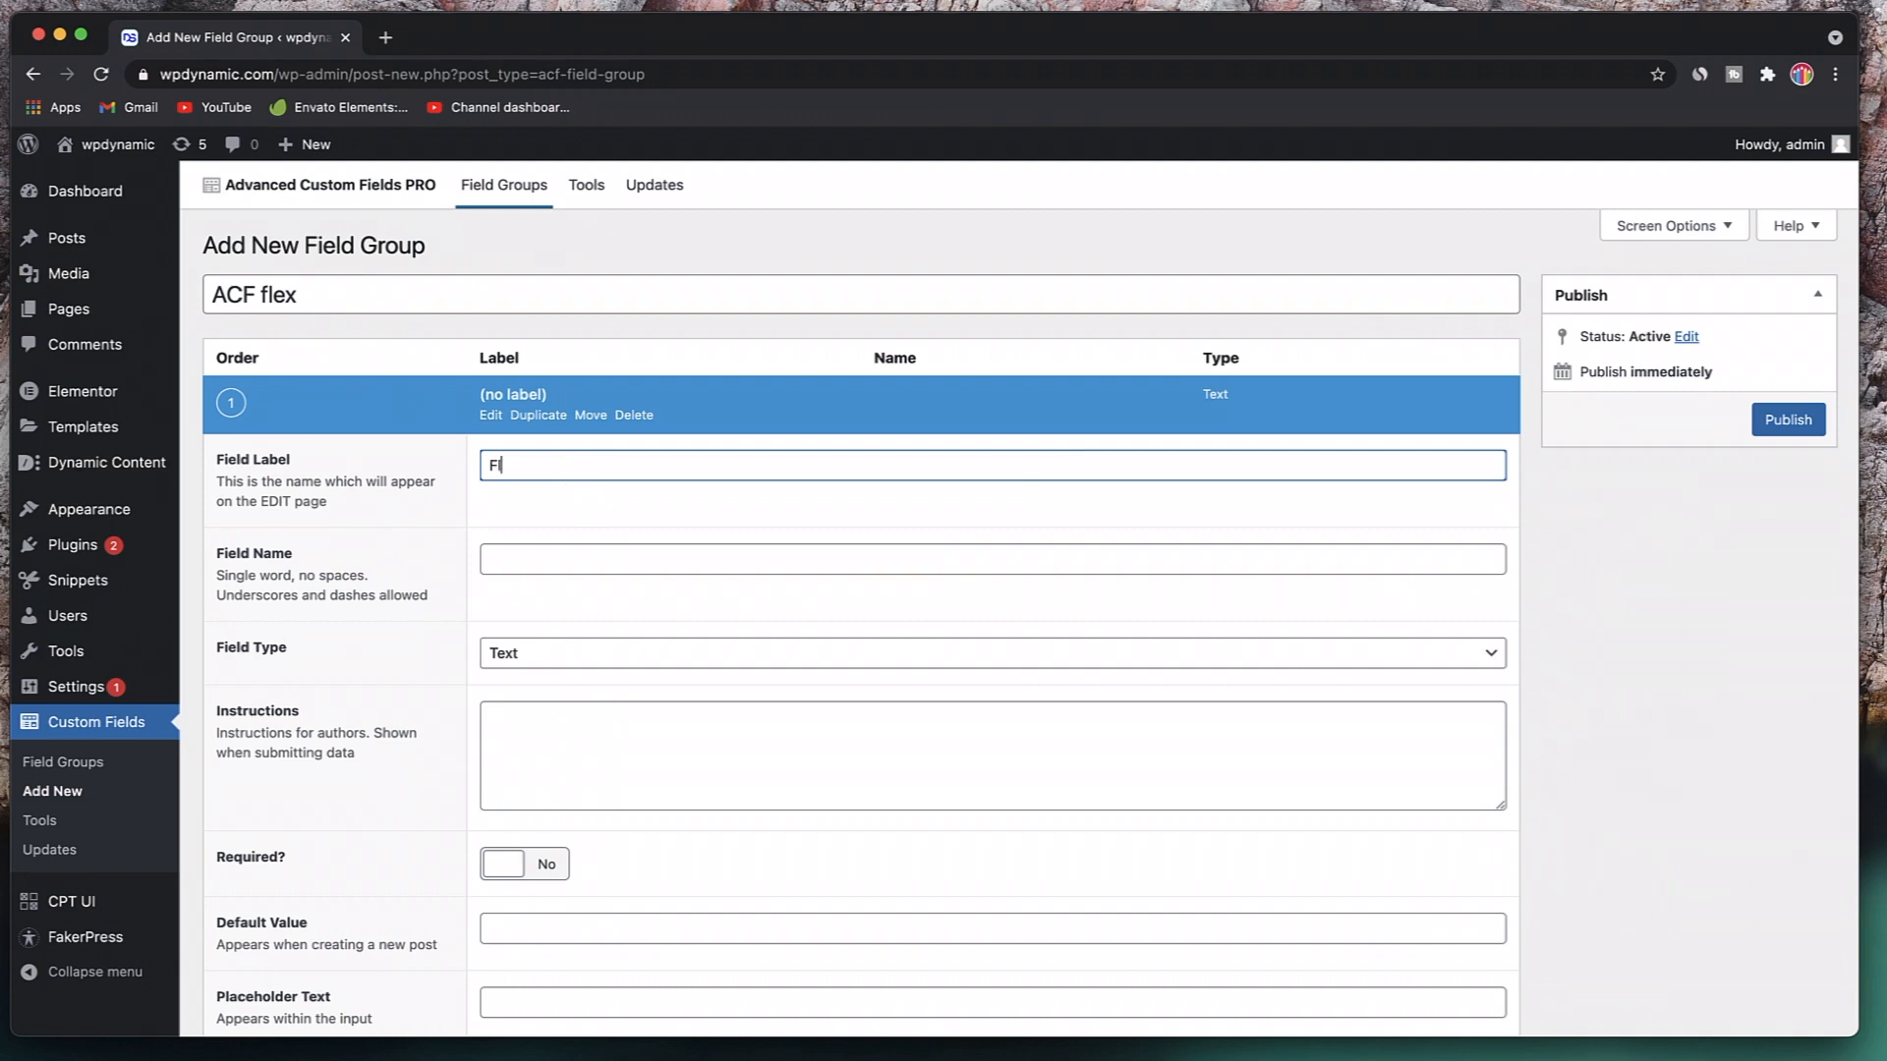
click(577, 556)
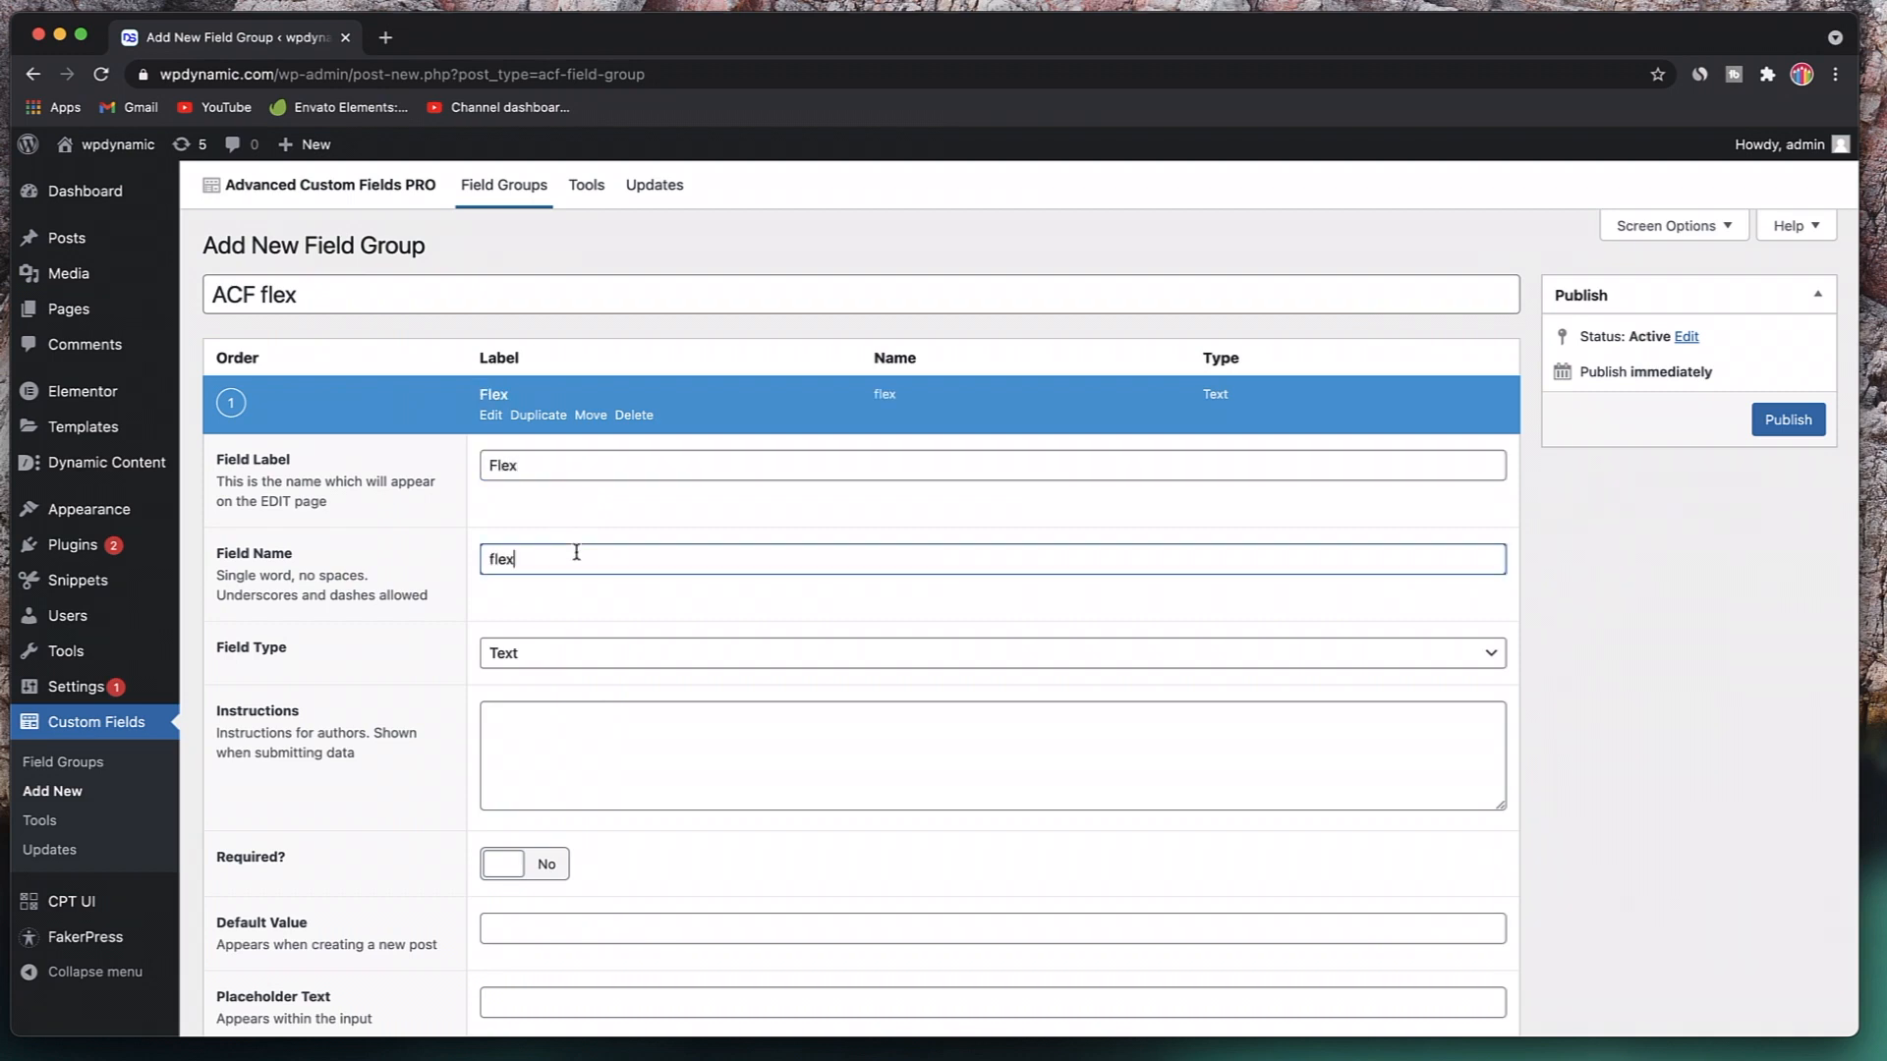
click(588, 656)
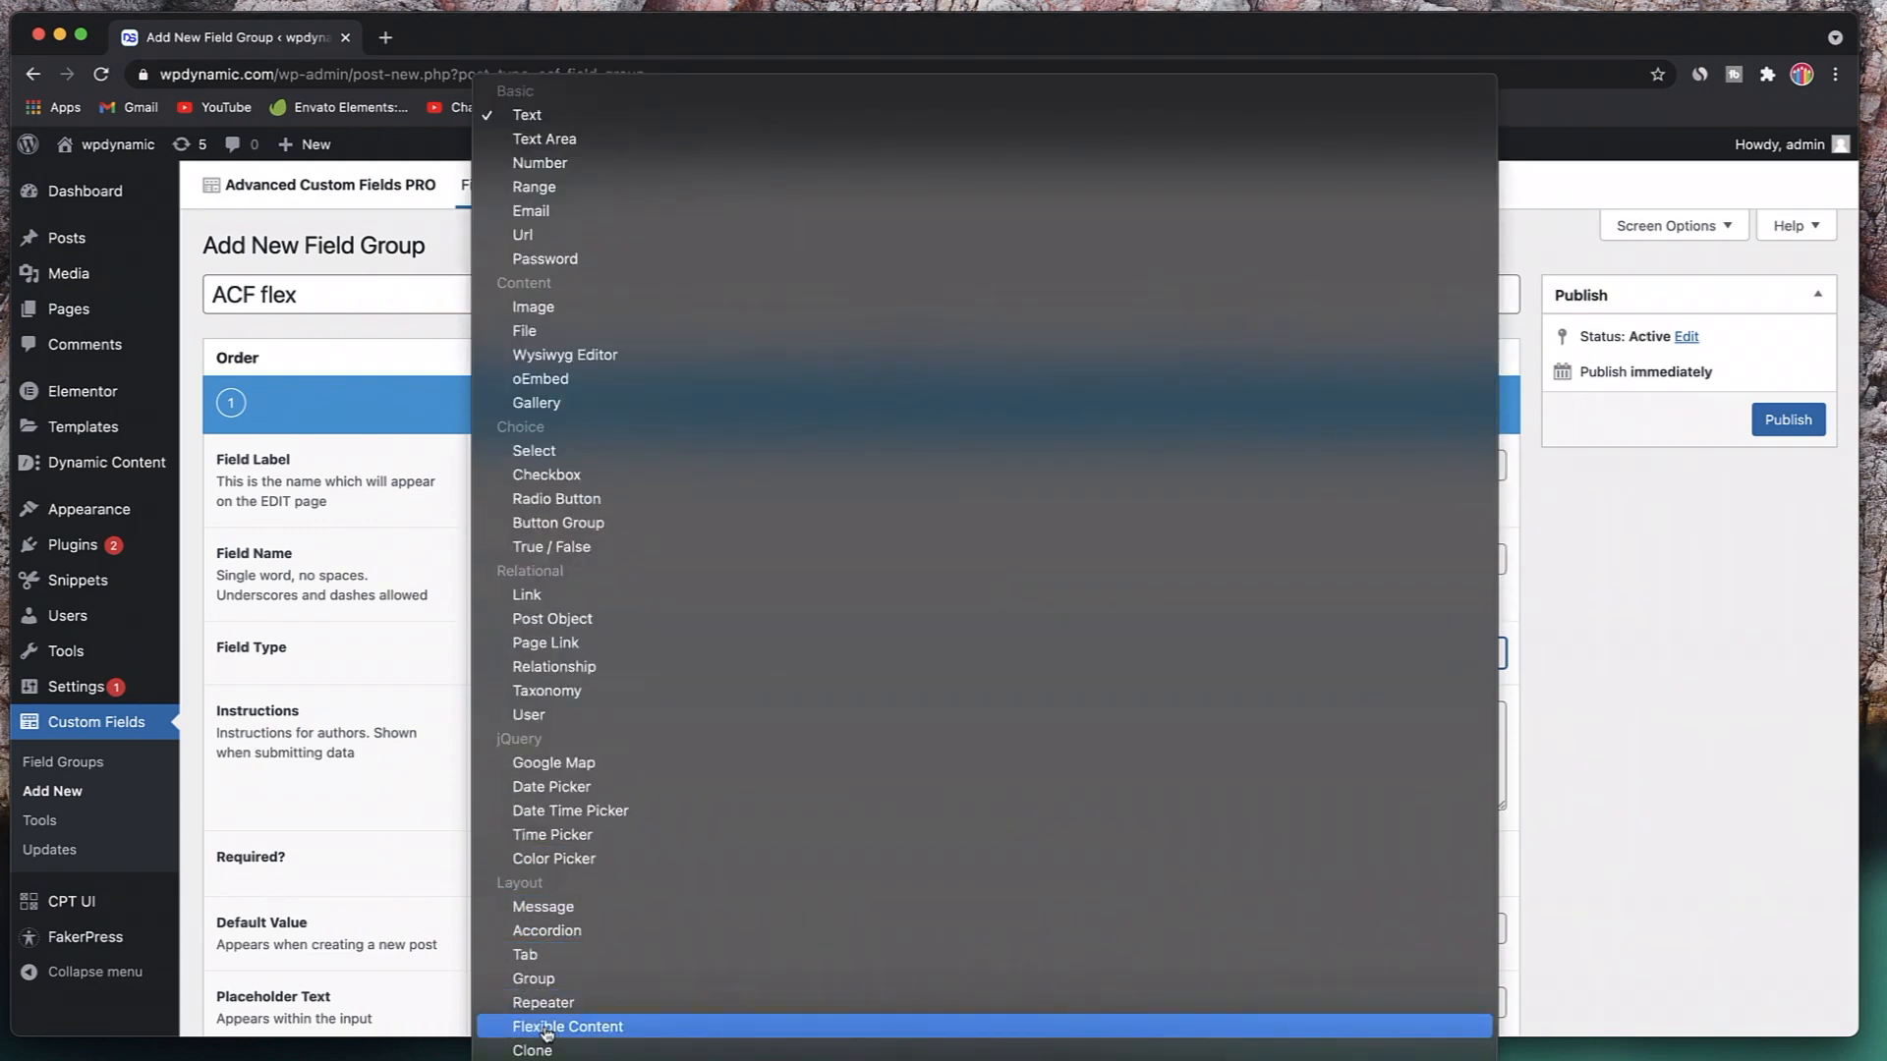
click(546, 1028)
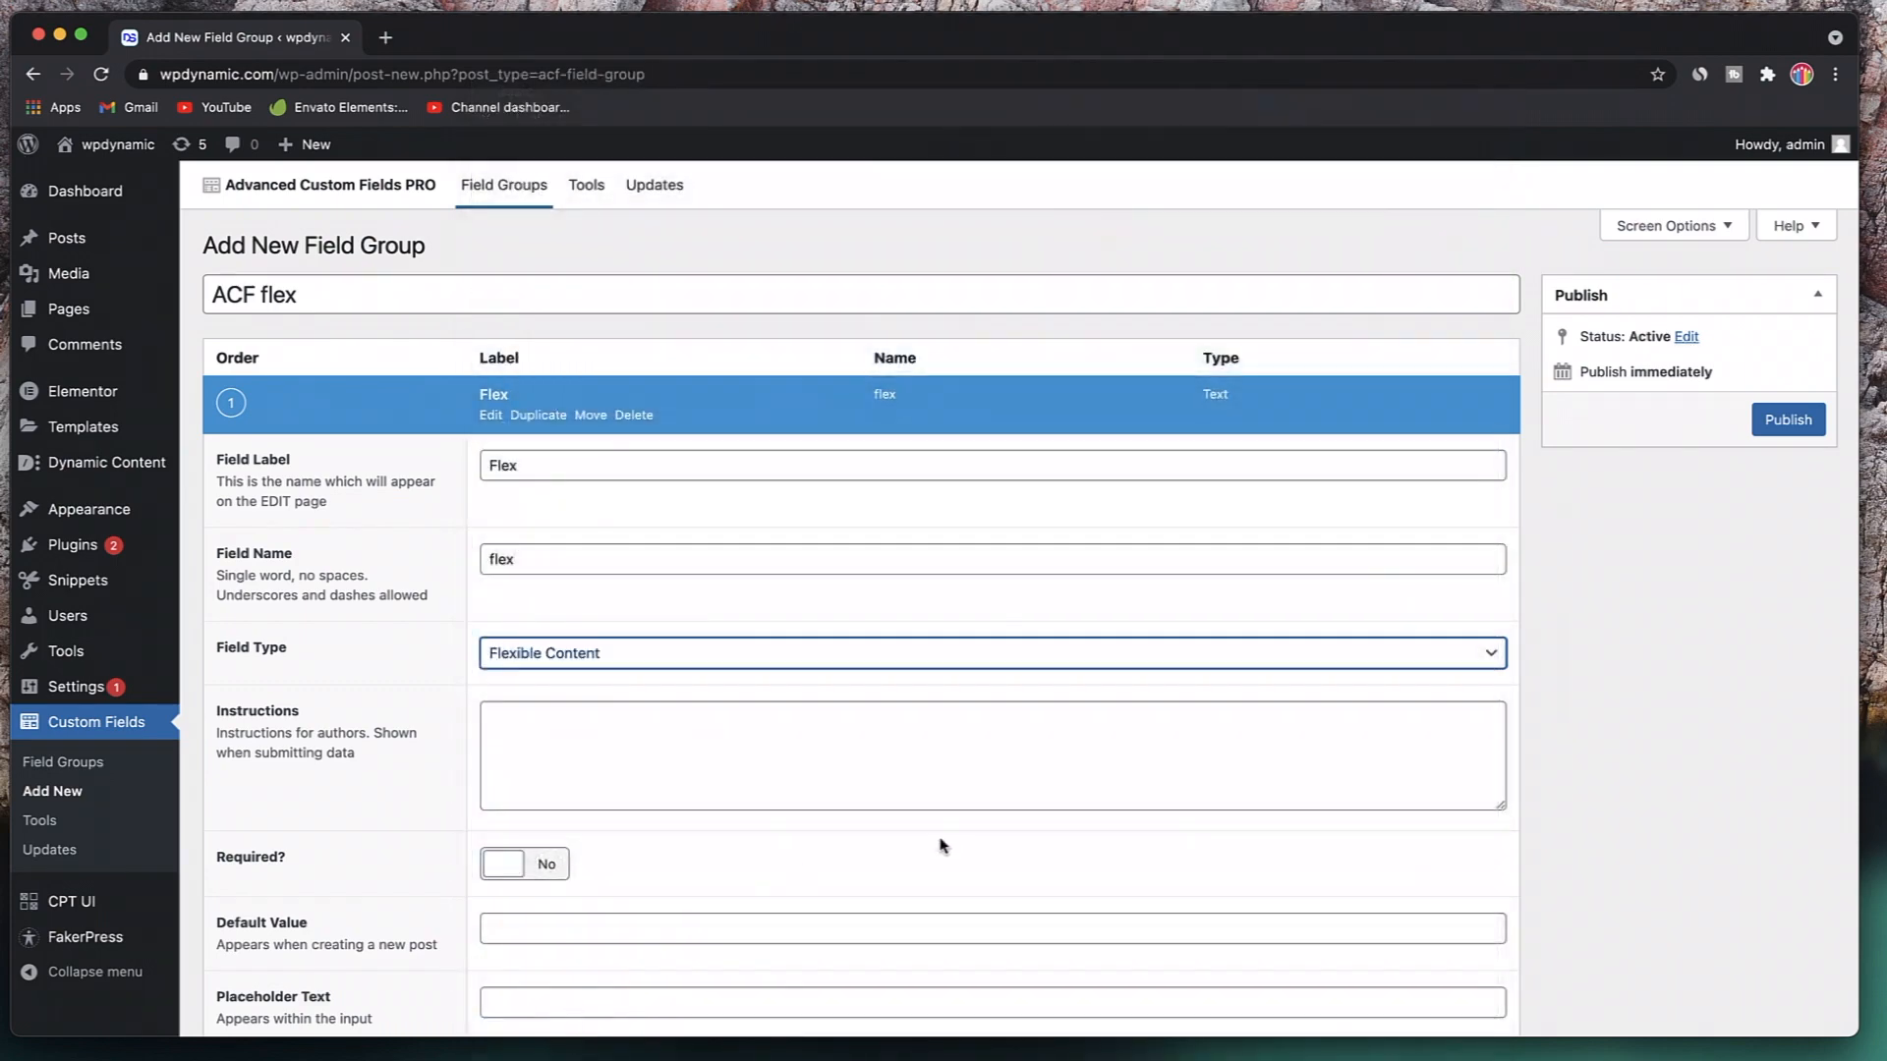
- Define the Flex field's first layout with the label "Details", the name "details" and Block display
scroll(941, 842, down, 8)
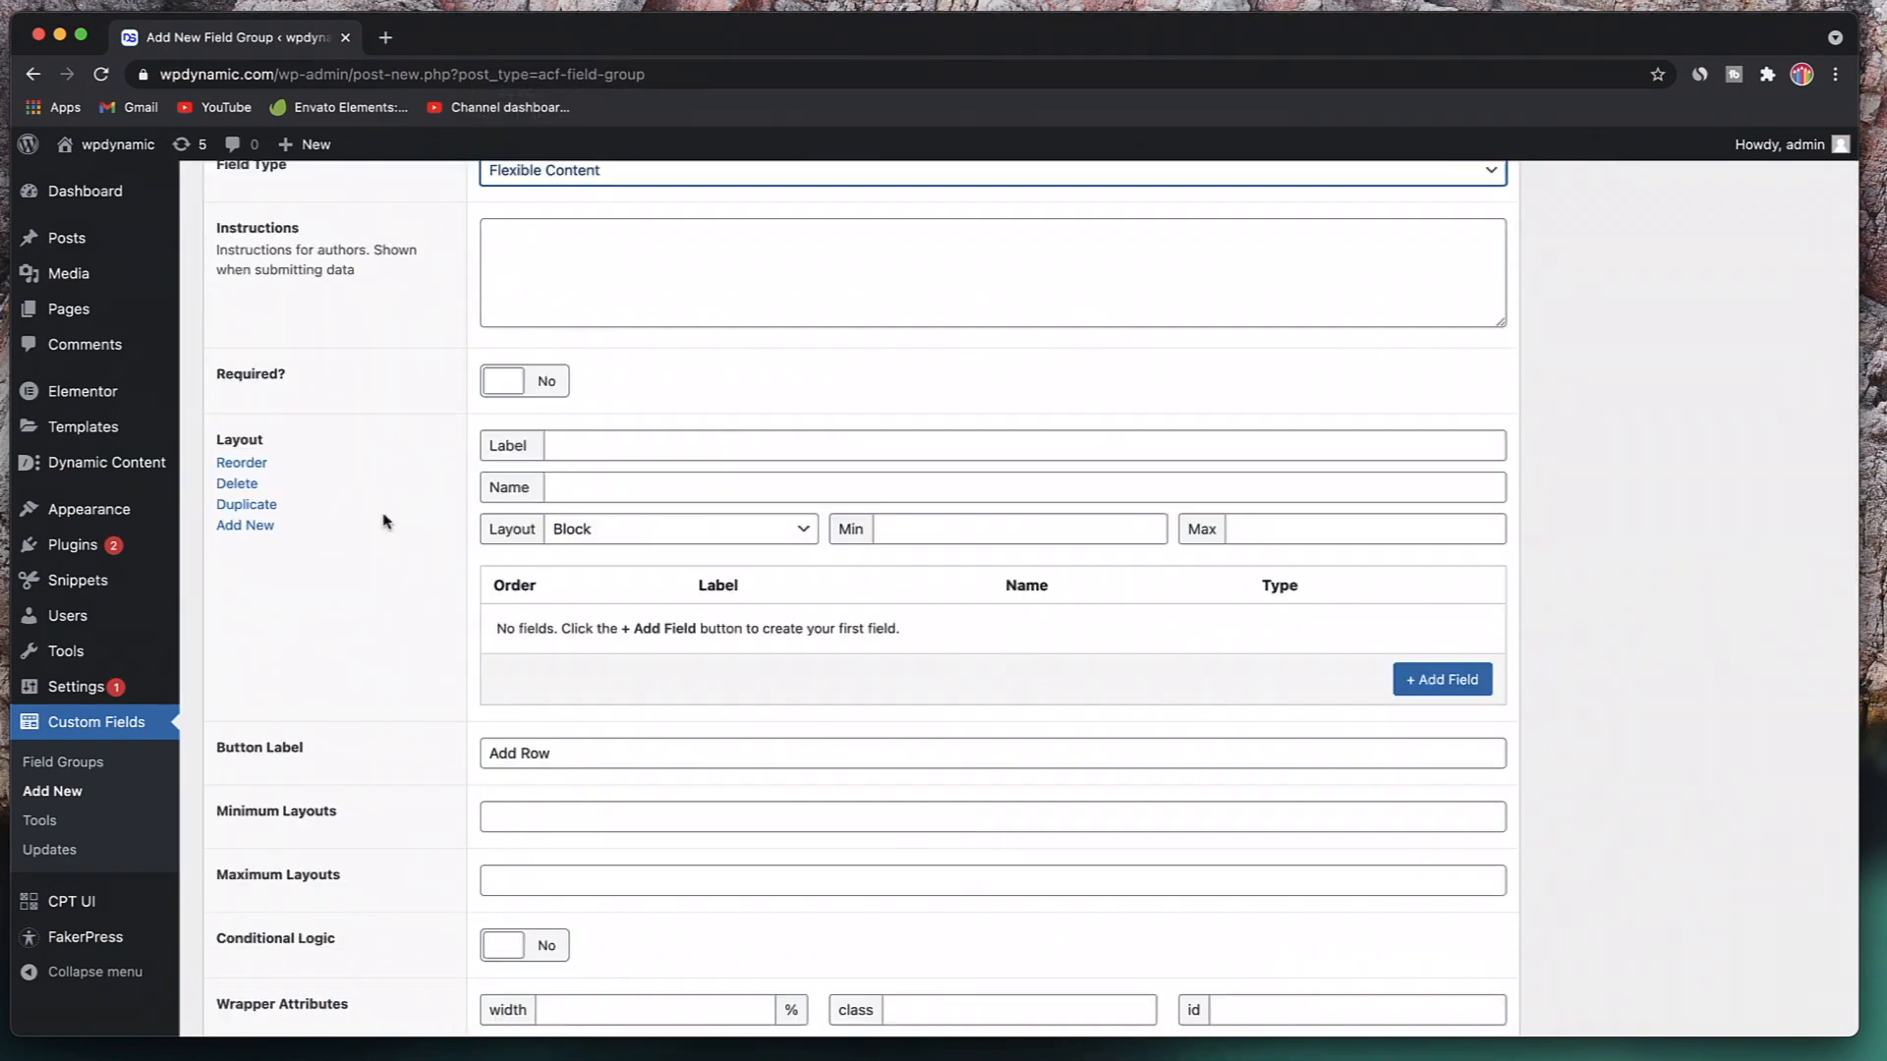
click(620, 452)
text(Flex)
key(Tab)
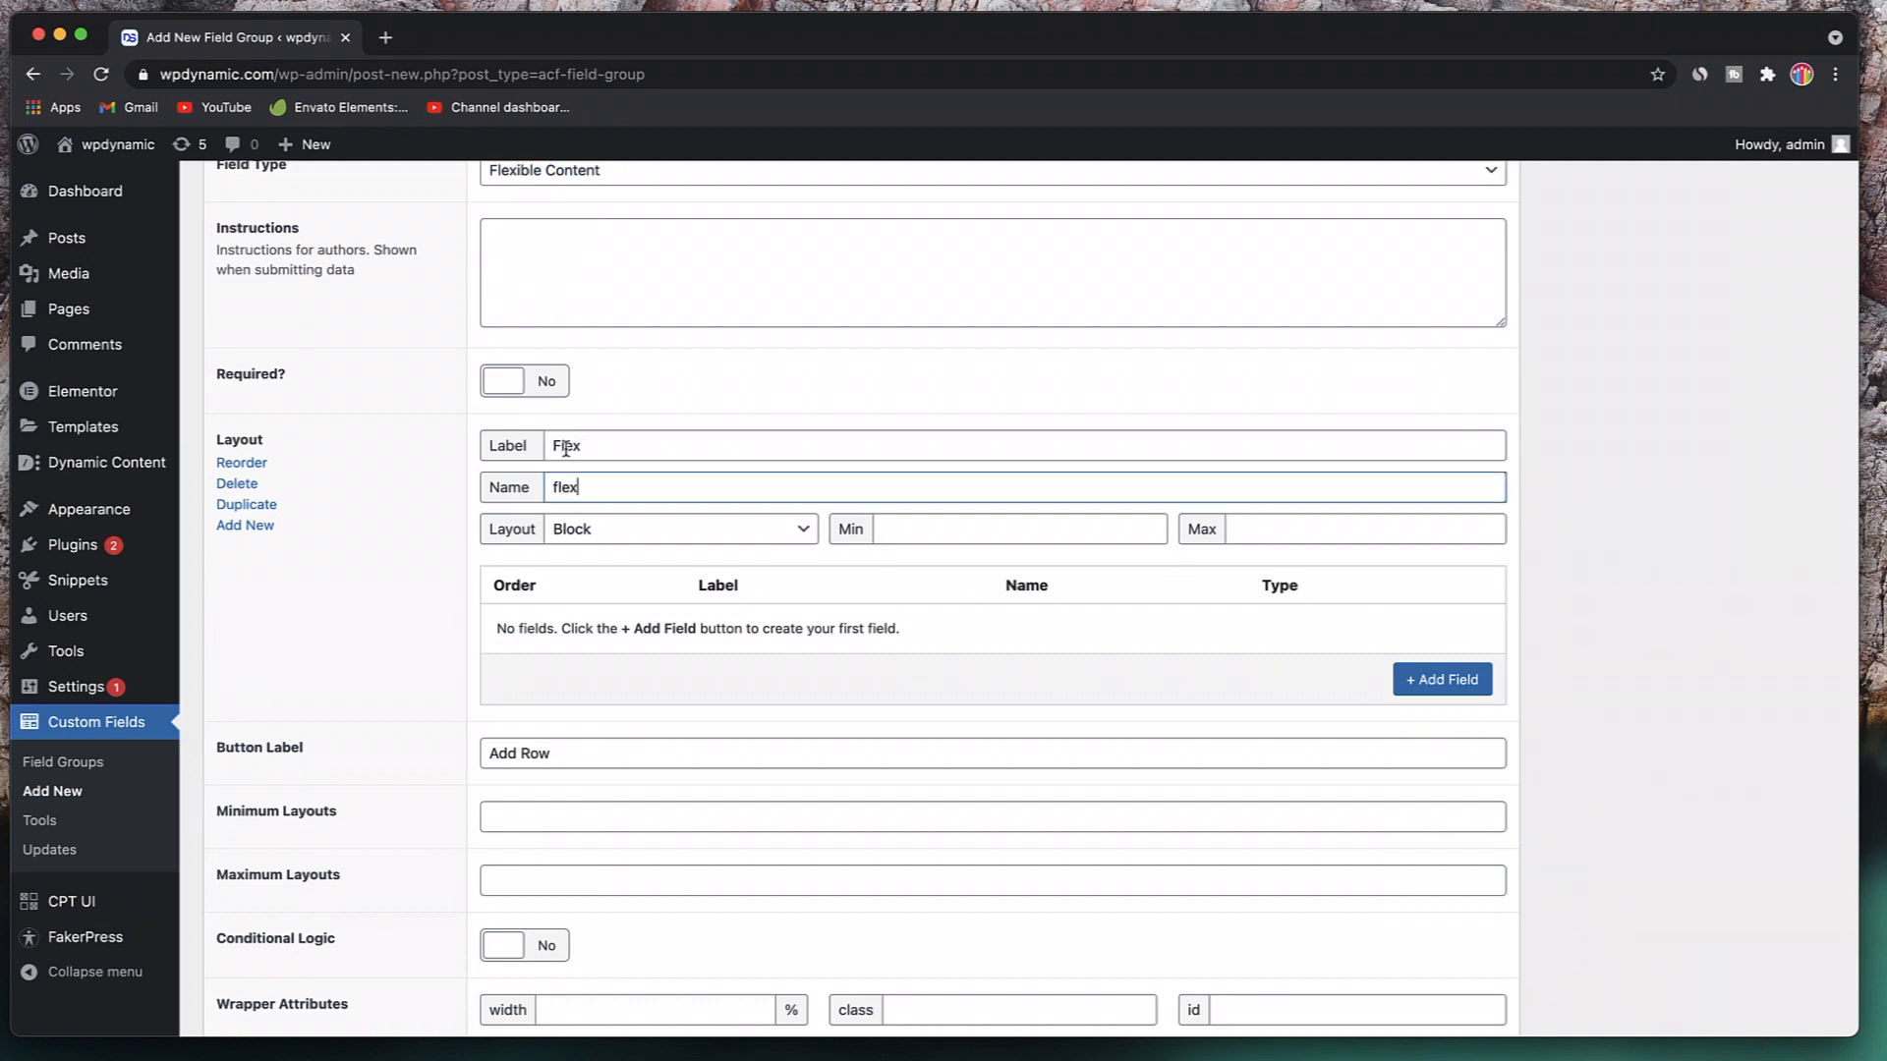
double_click(566, 448)
text(Details)
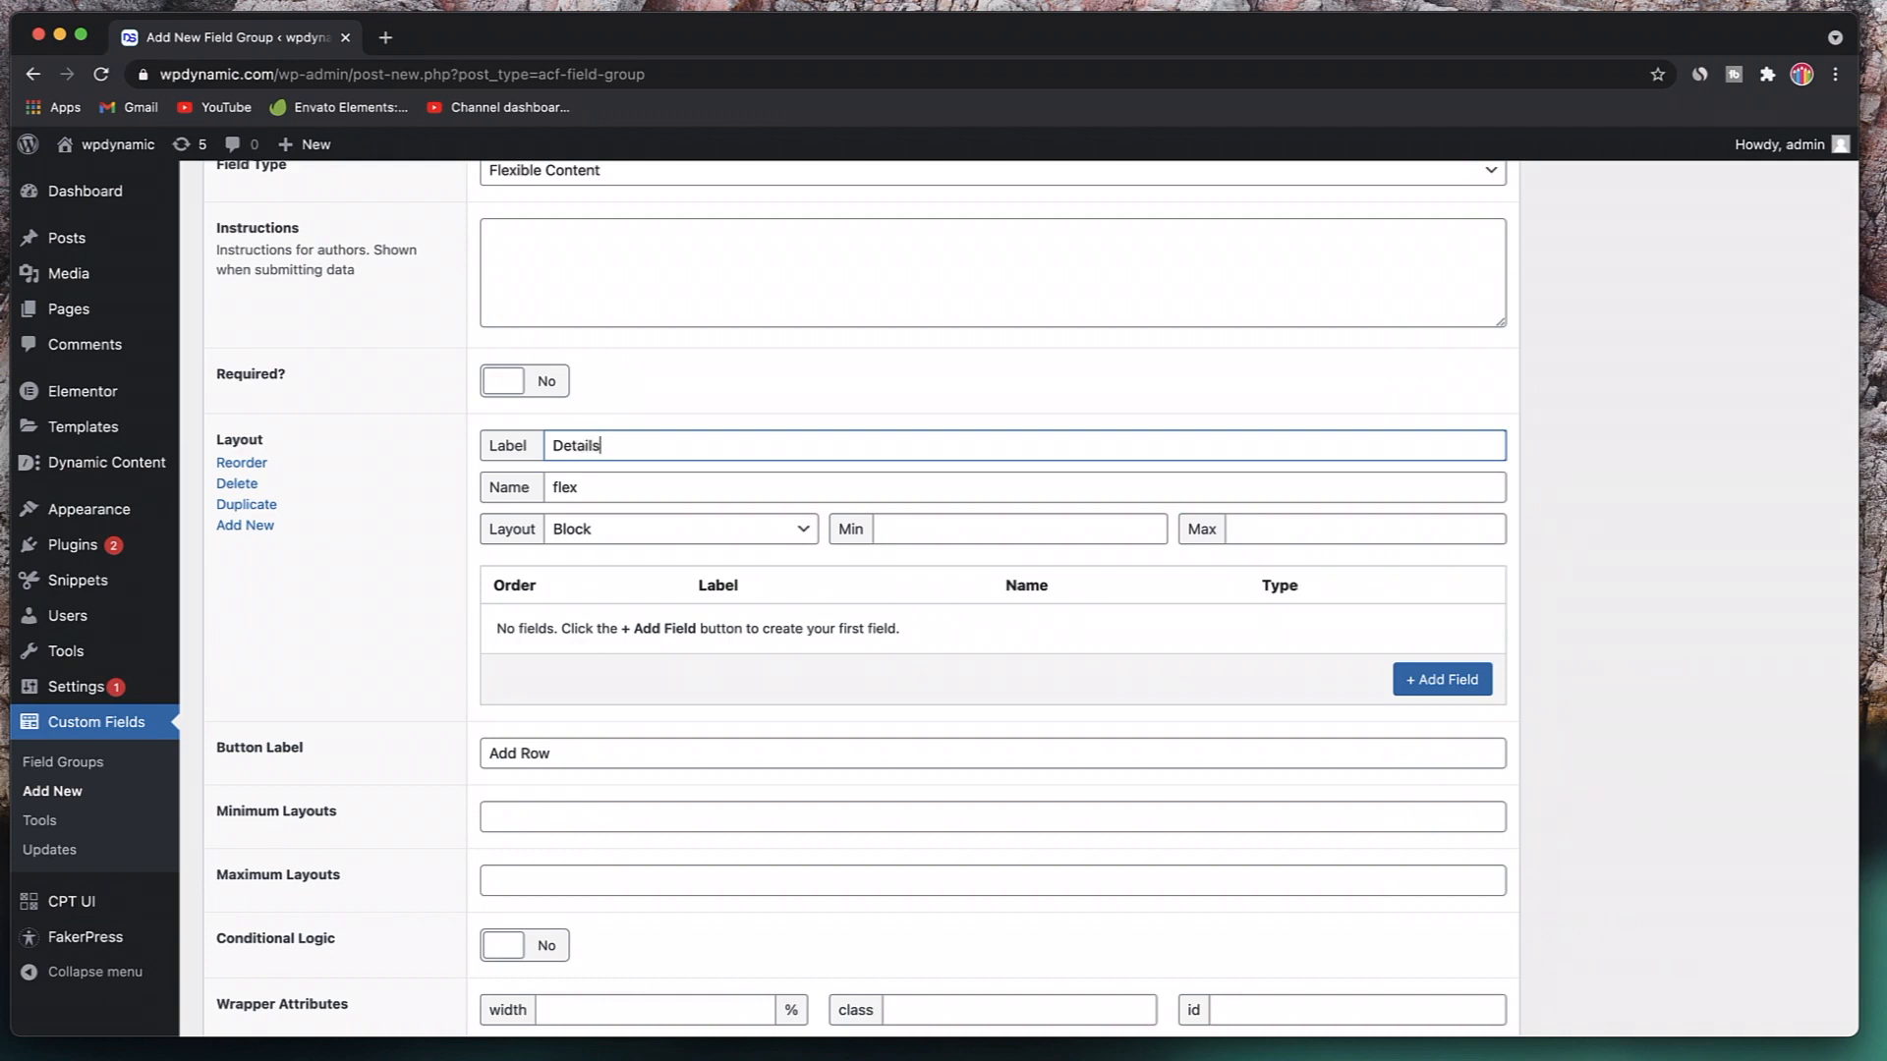
double_click(595, 499)
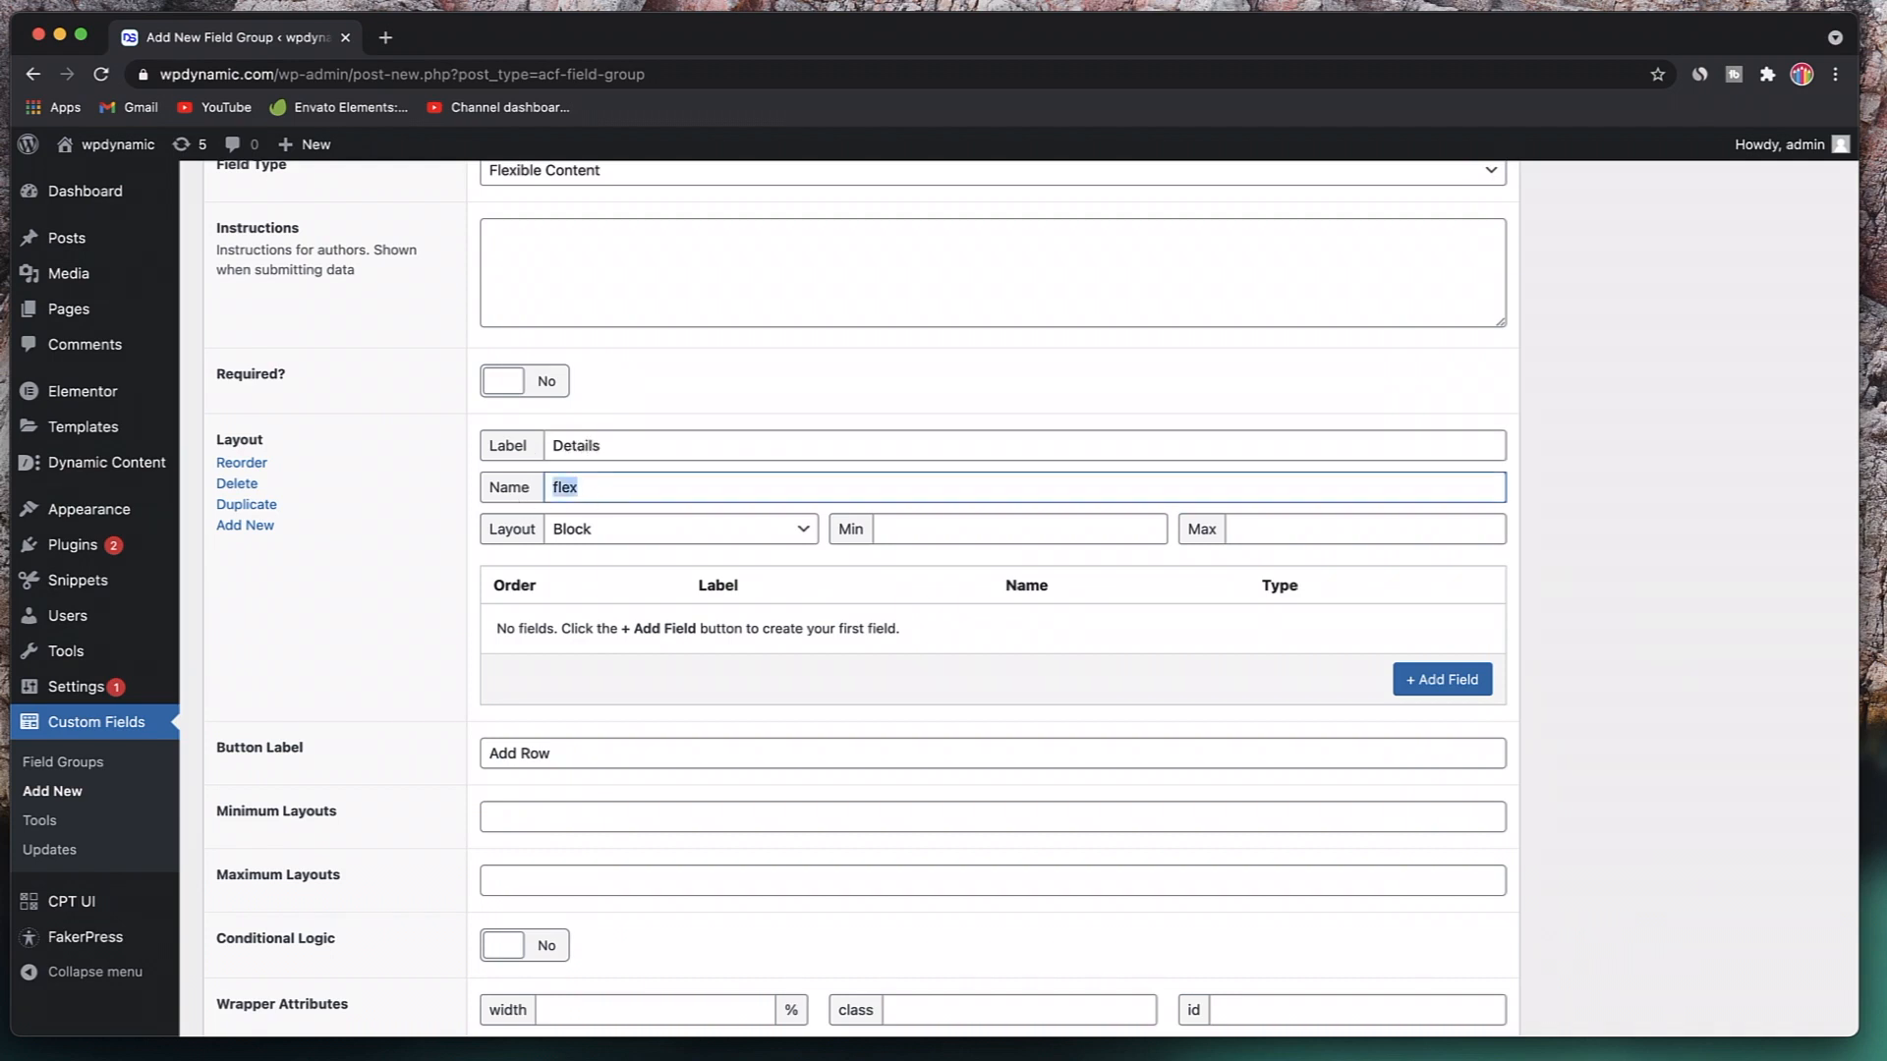
text(details)
click(660, 537)
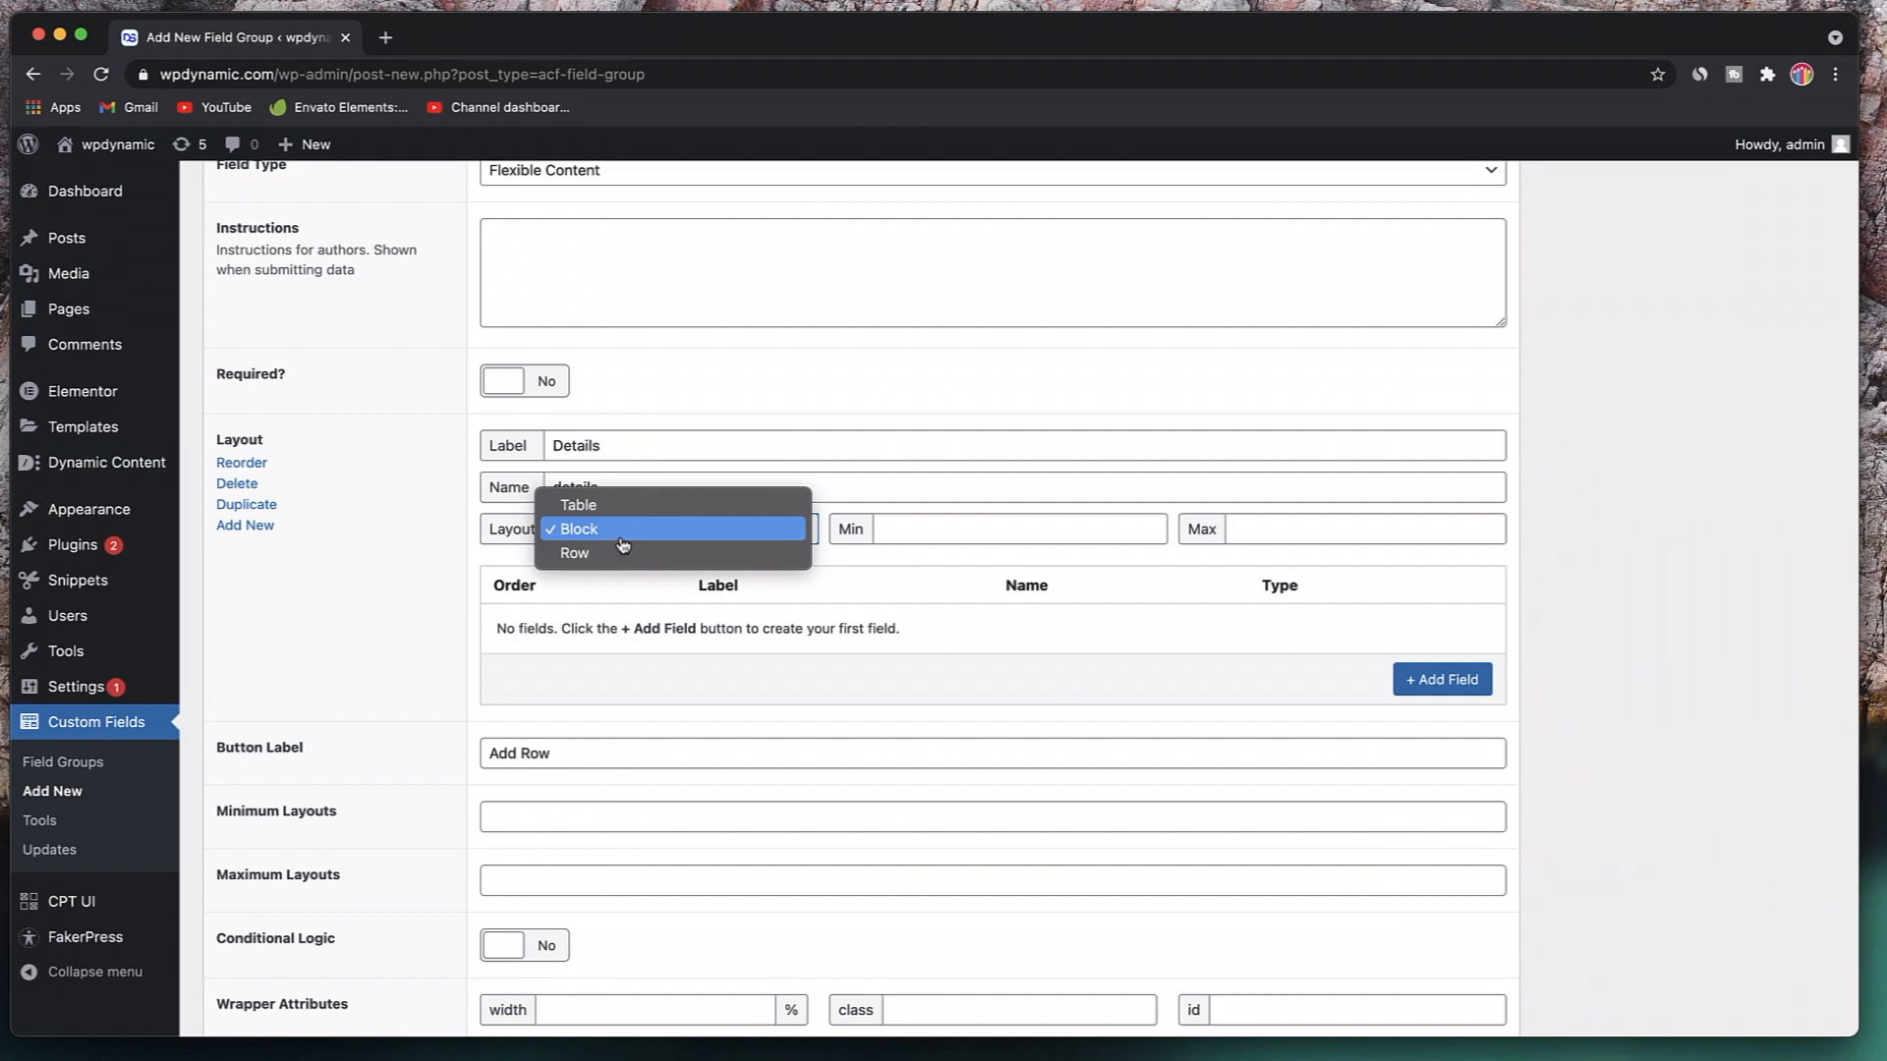
click(623, 532)
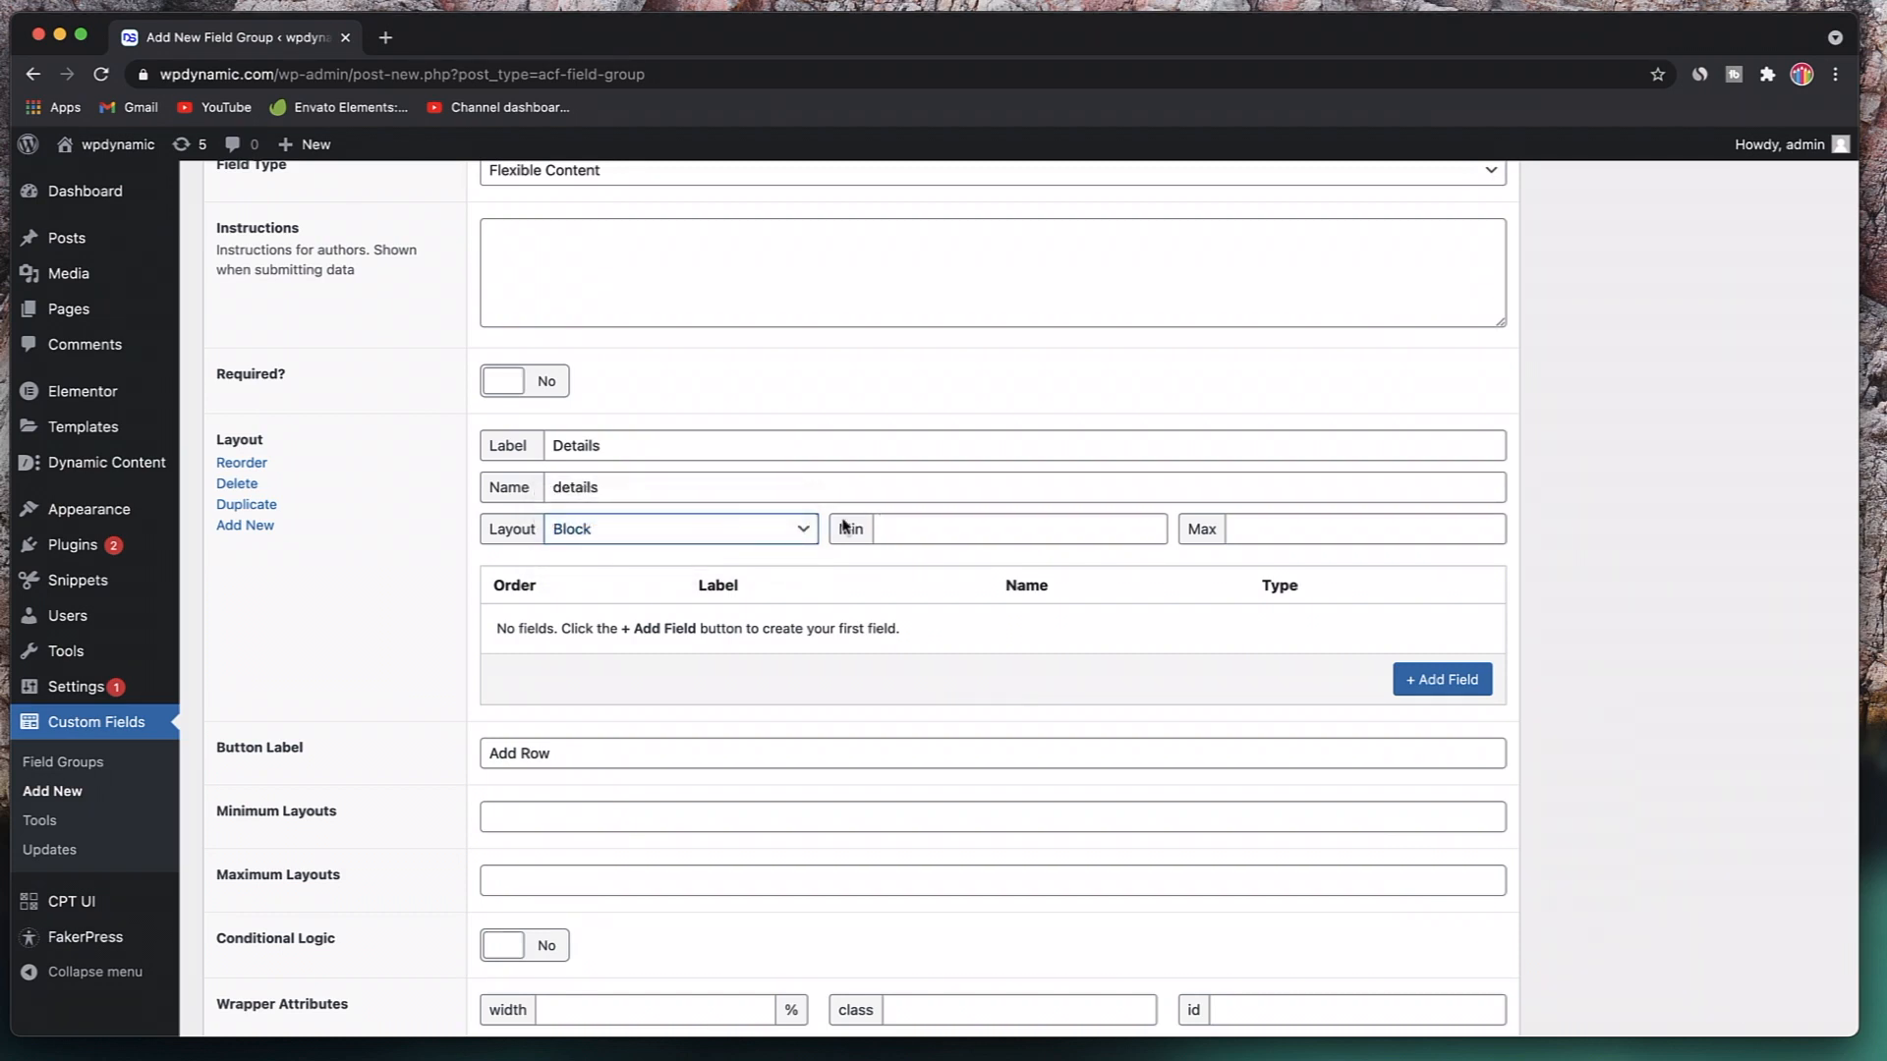
click(928, 534)
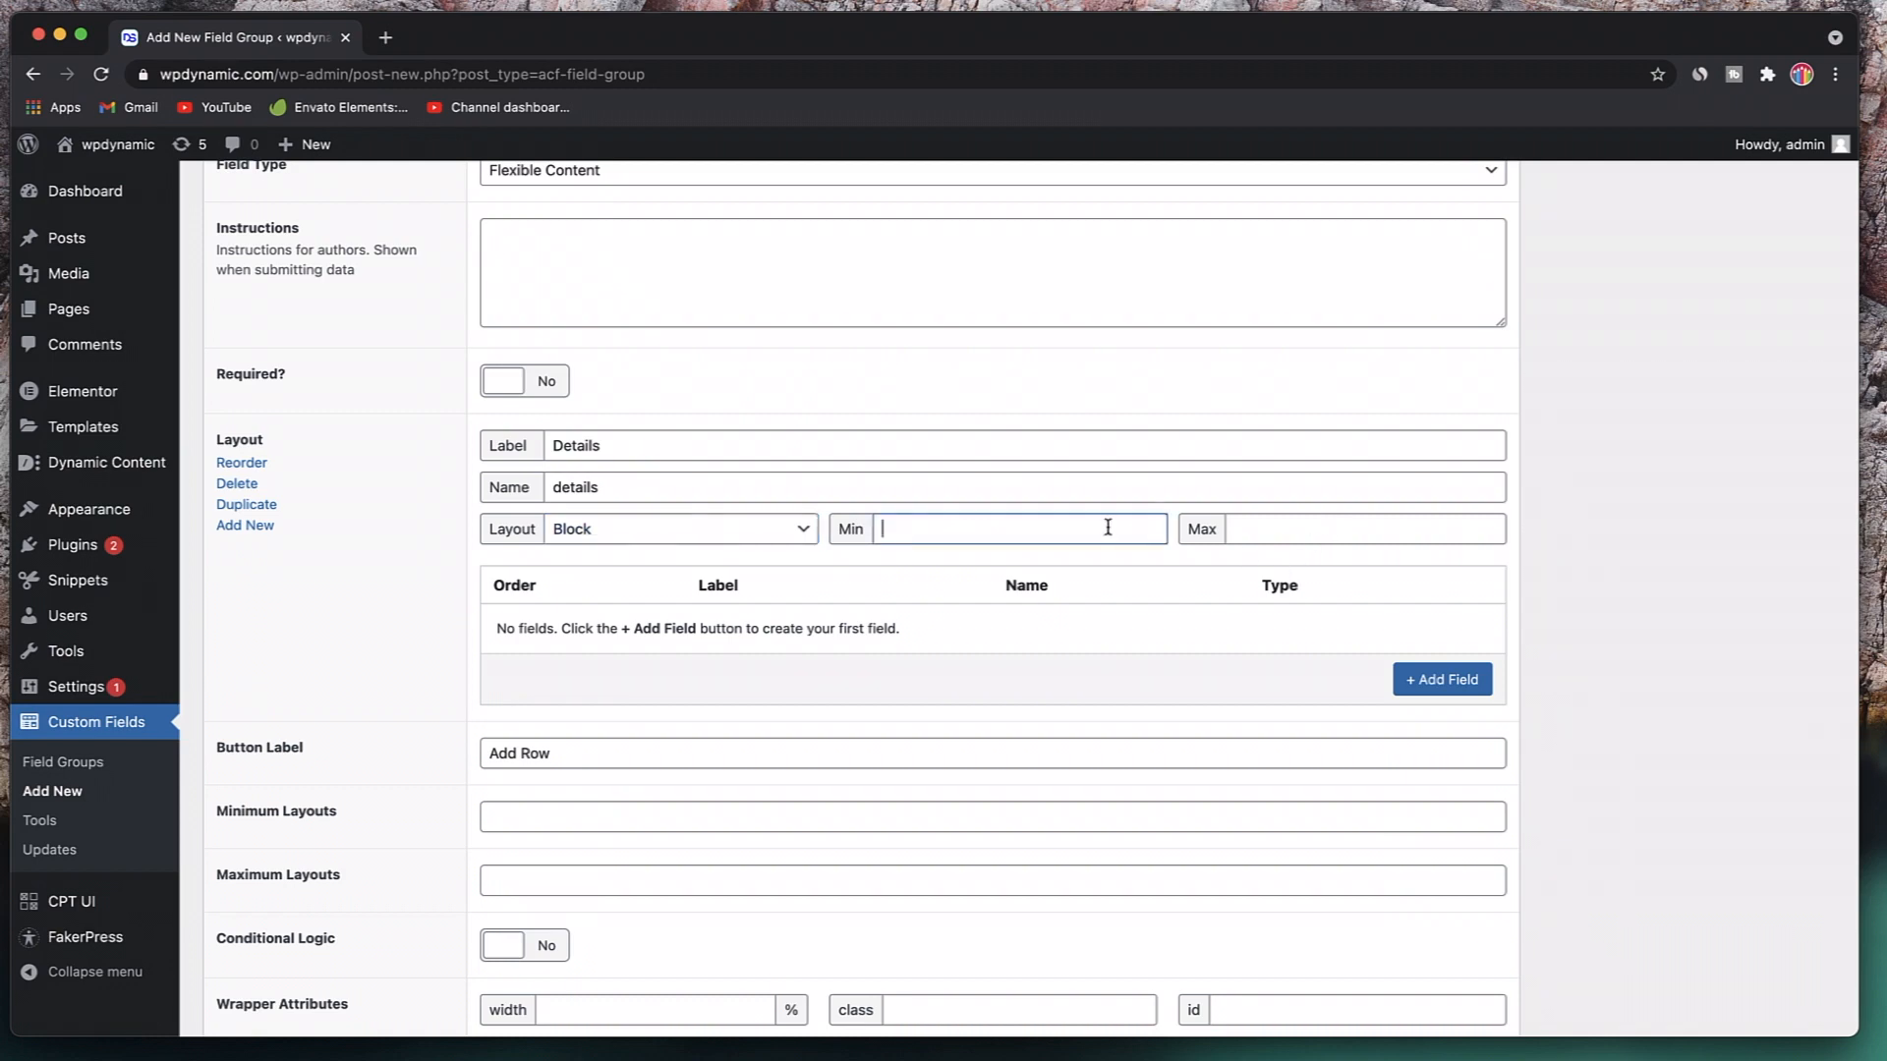
- Add a Text field labelled "Name" with the name "name" to the Details layout and collapse its settings
click(1453, 680)
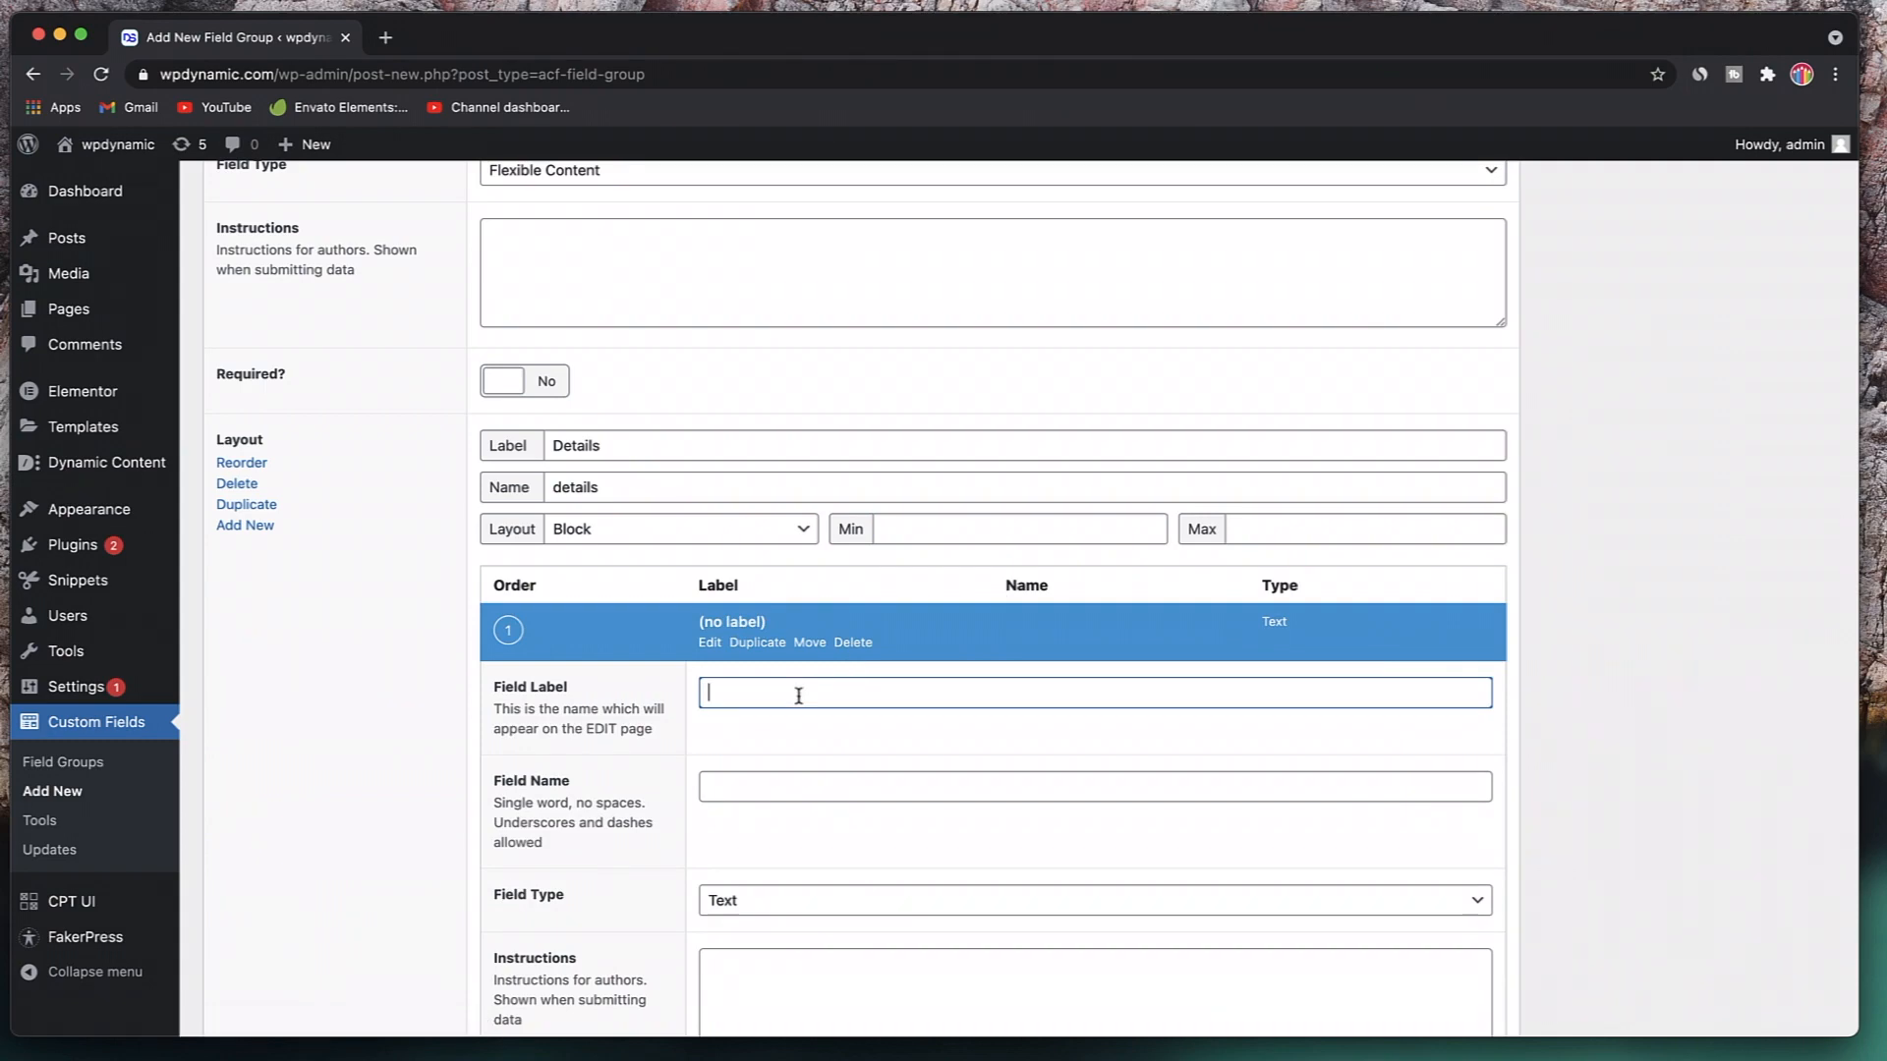
text(n)
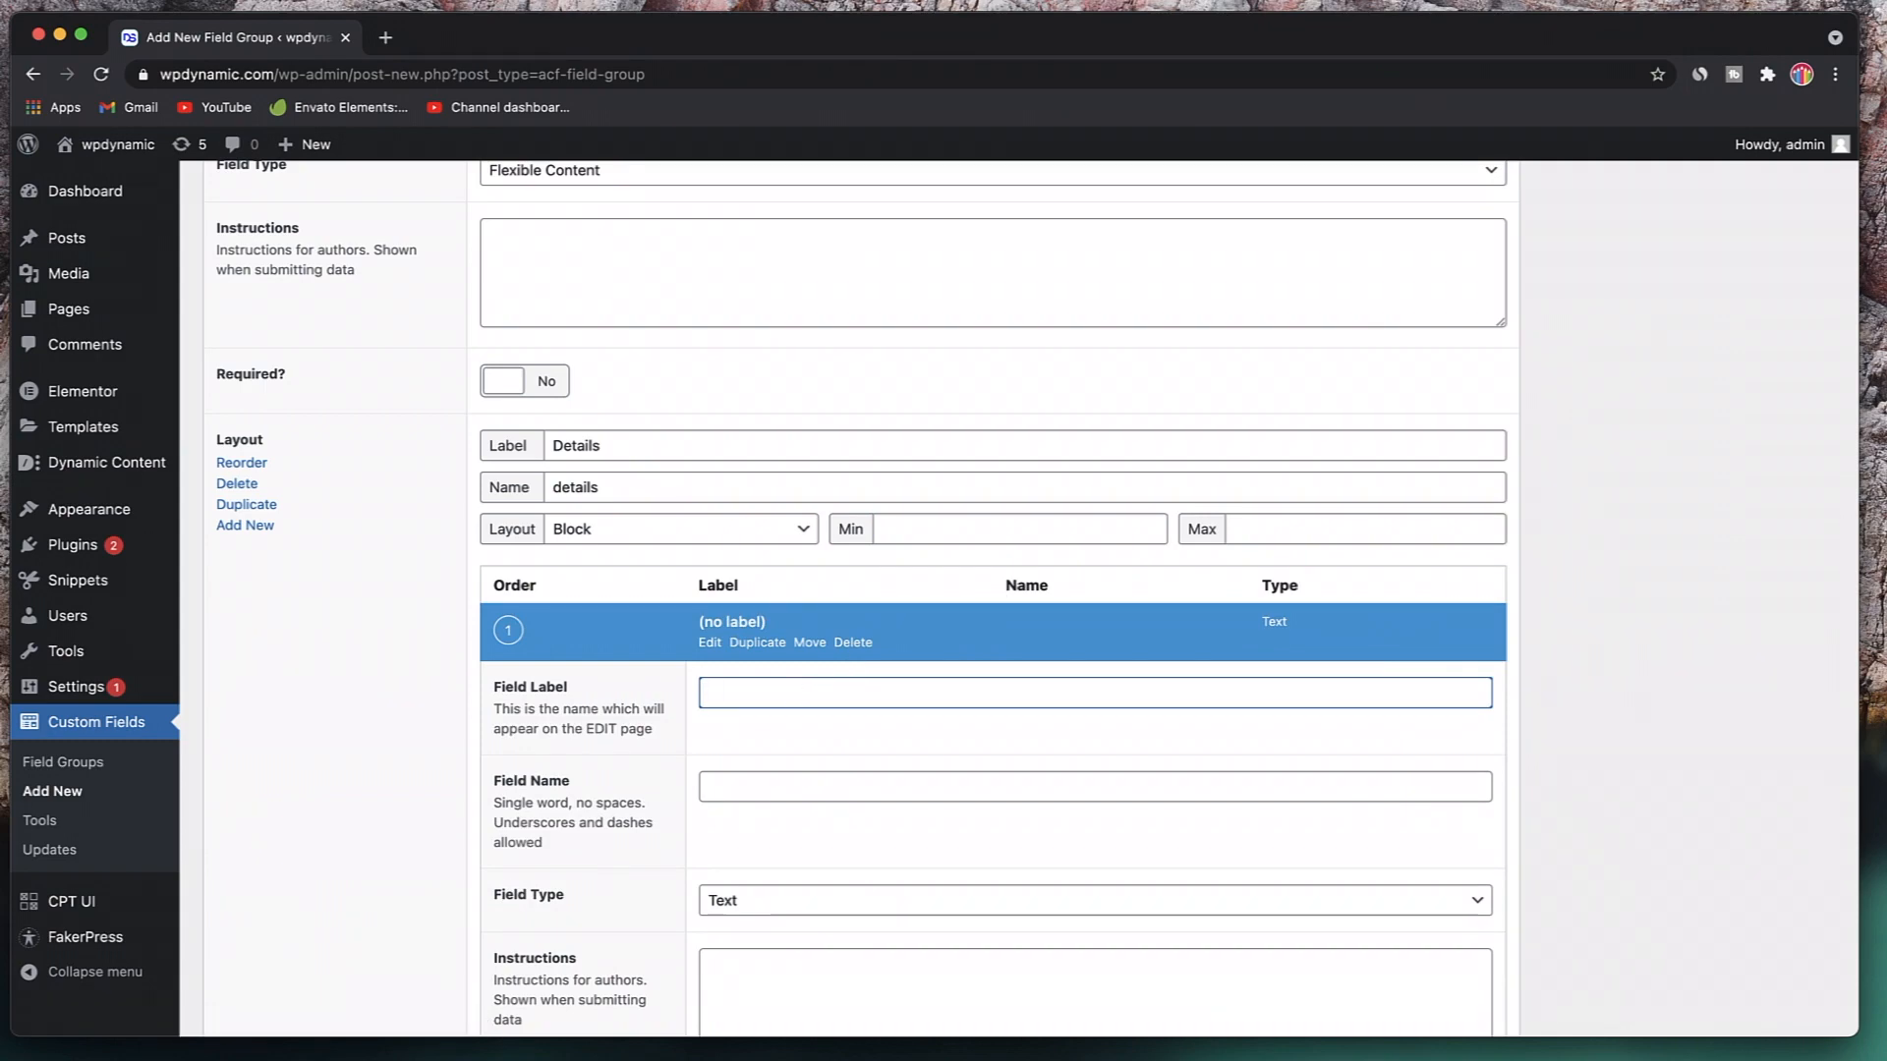
text(ame)
click(809, 789)
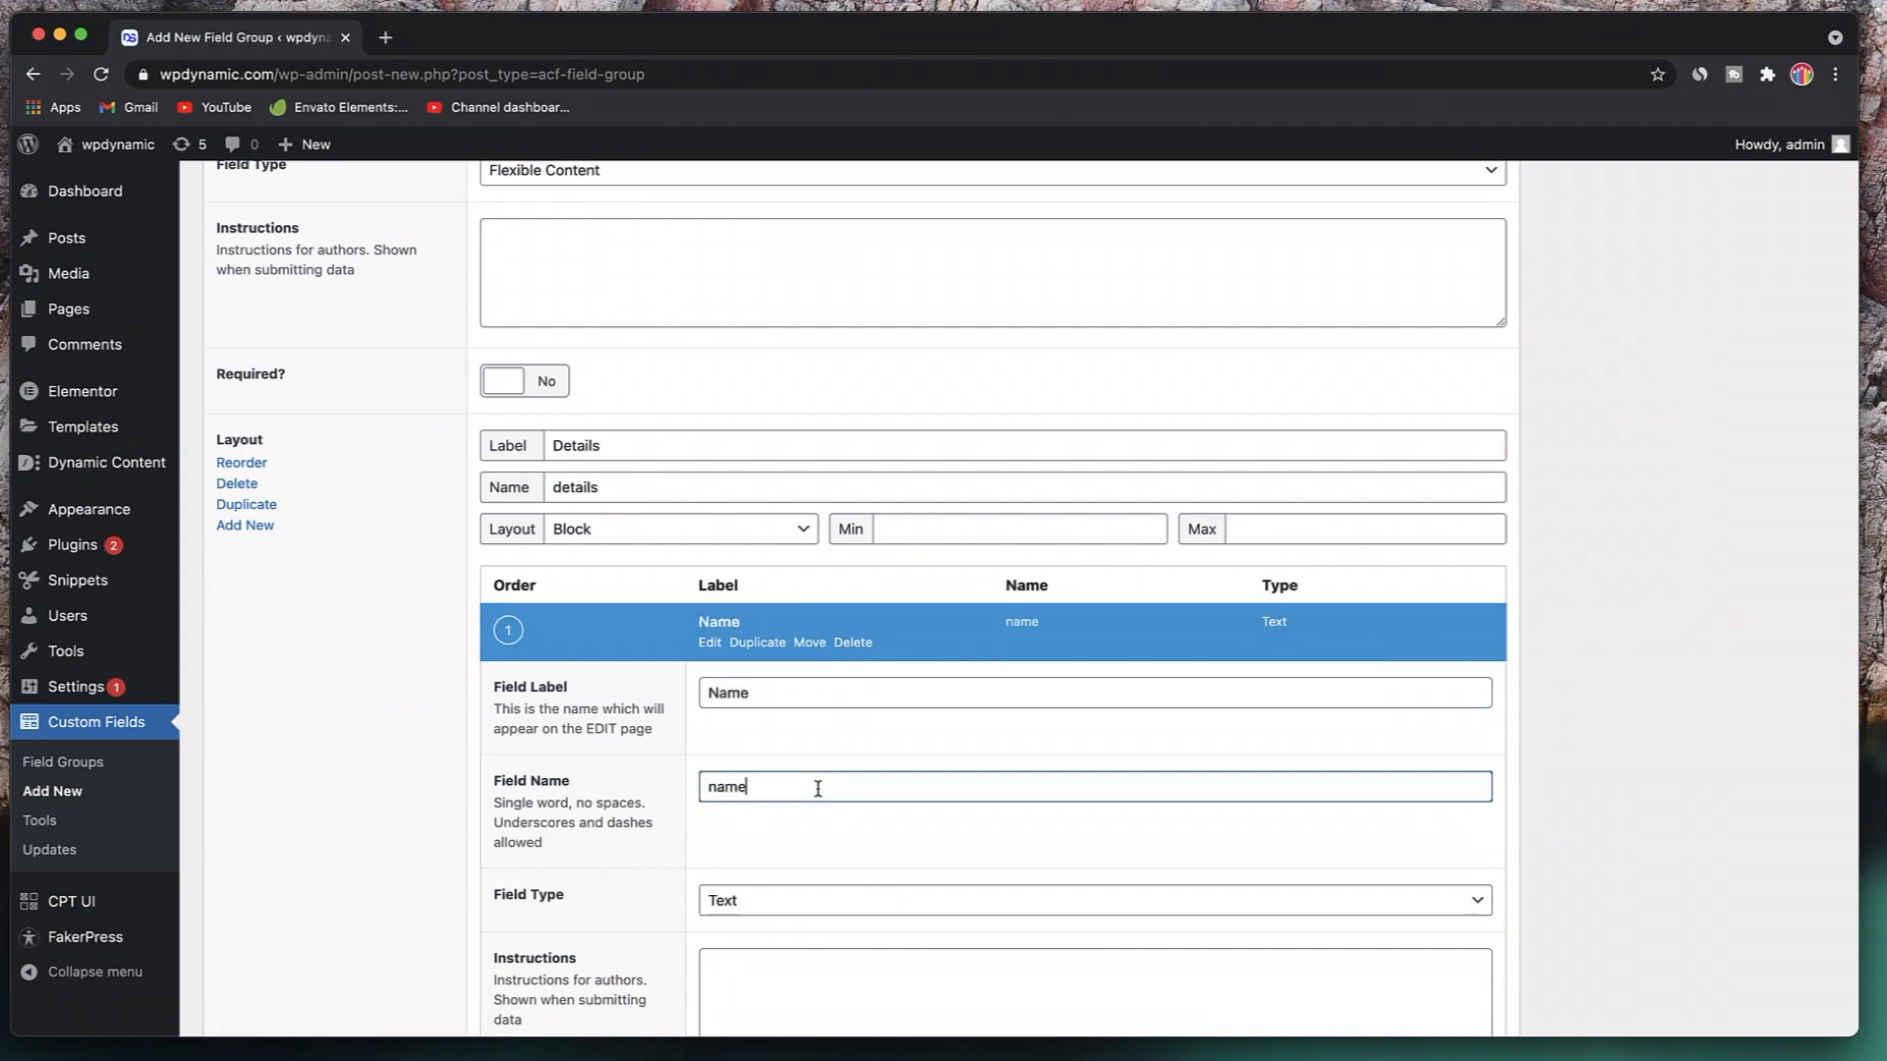
scroll(815, 789, down, 3)
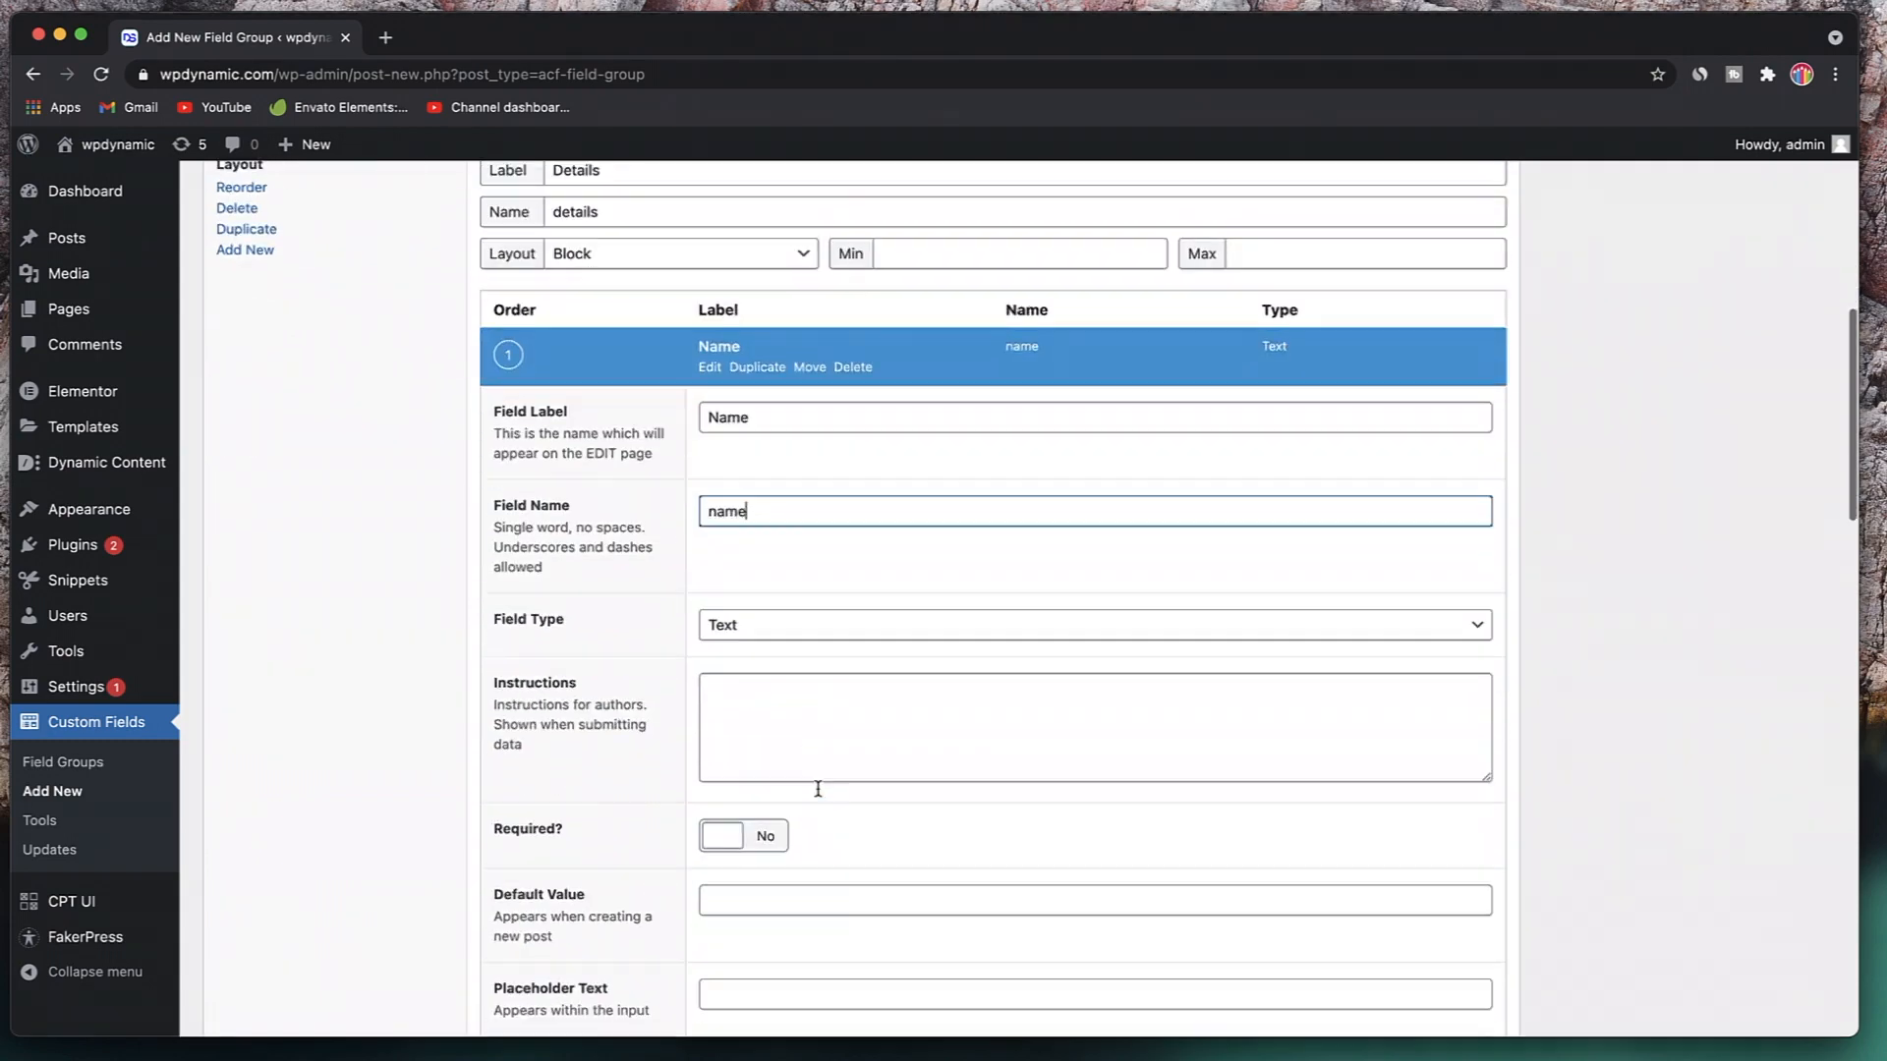
click(710, 367)
- Add a Number field labelled "Age" with the name "age" to the Details layout and collapse its settings
click(1479, 410)
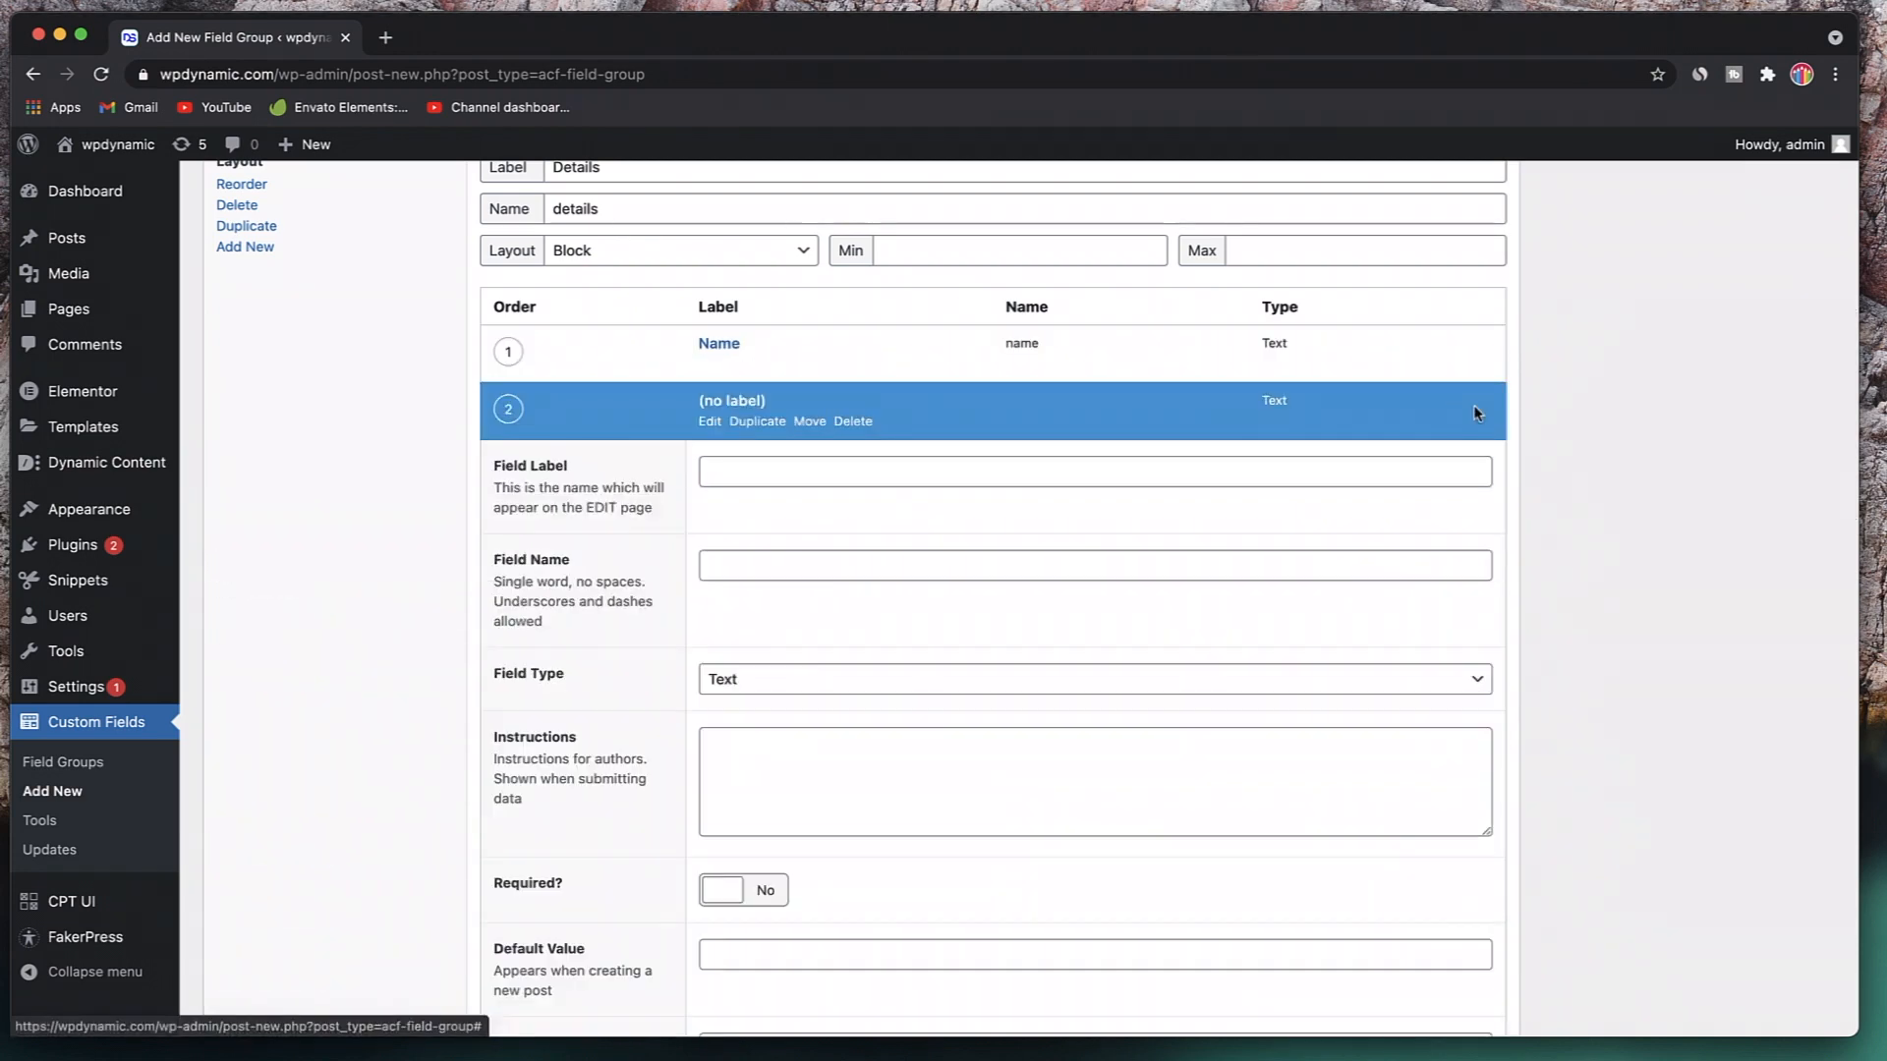
text(Age)
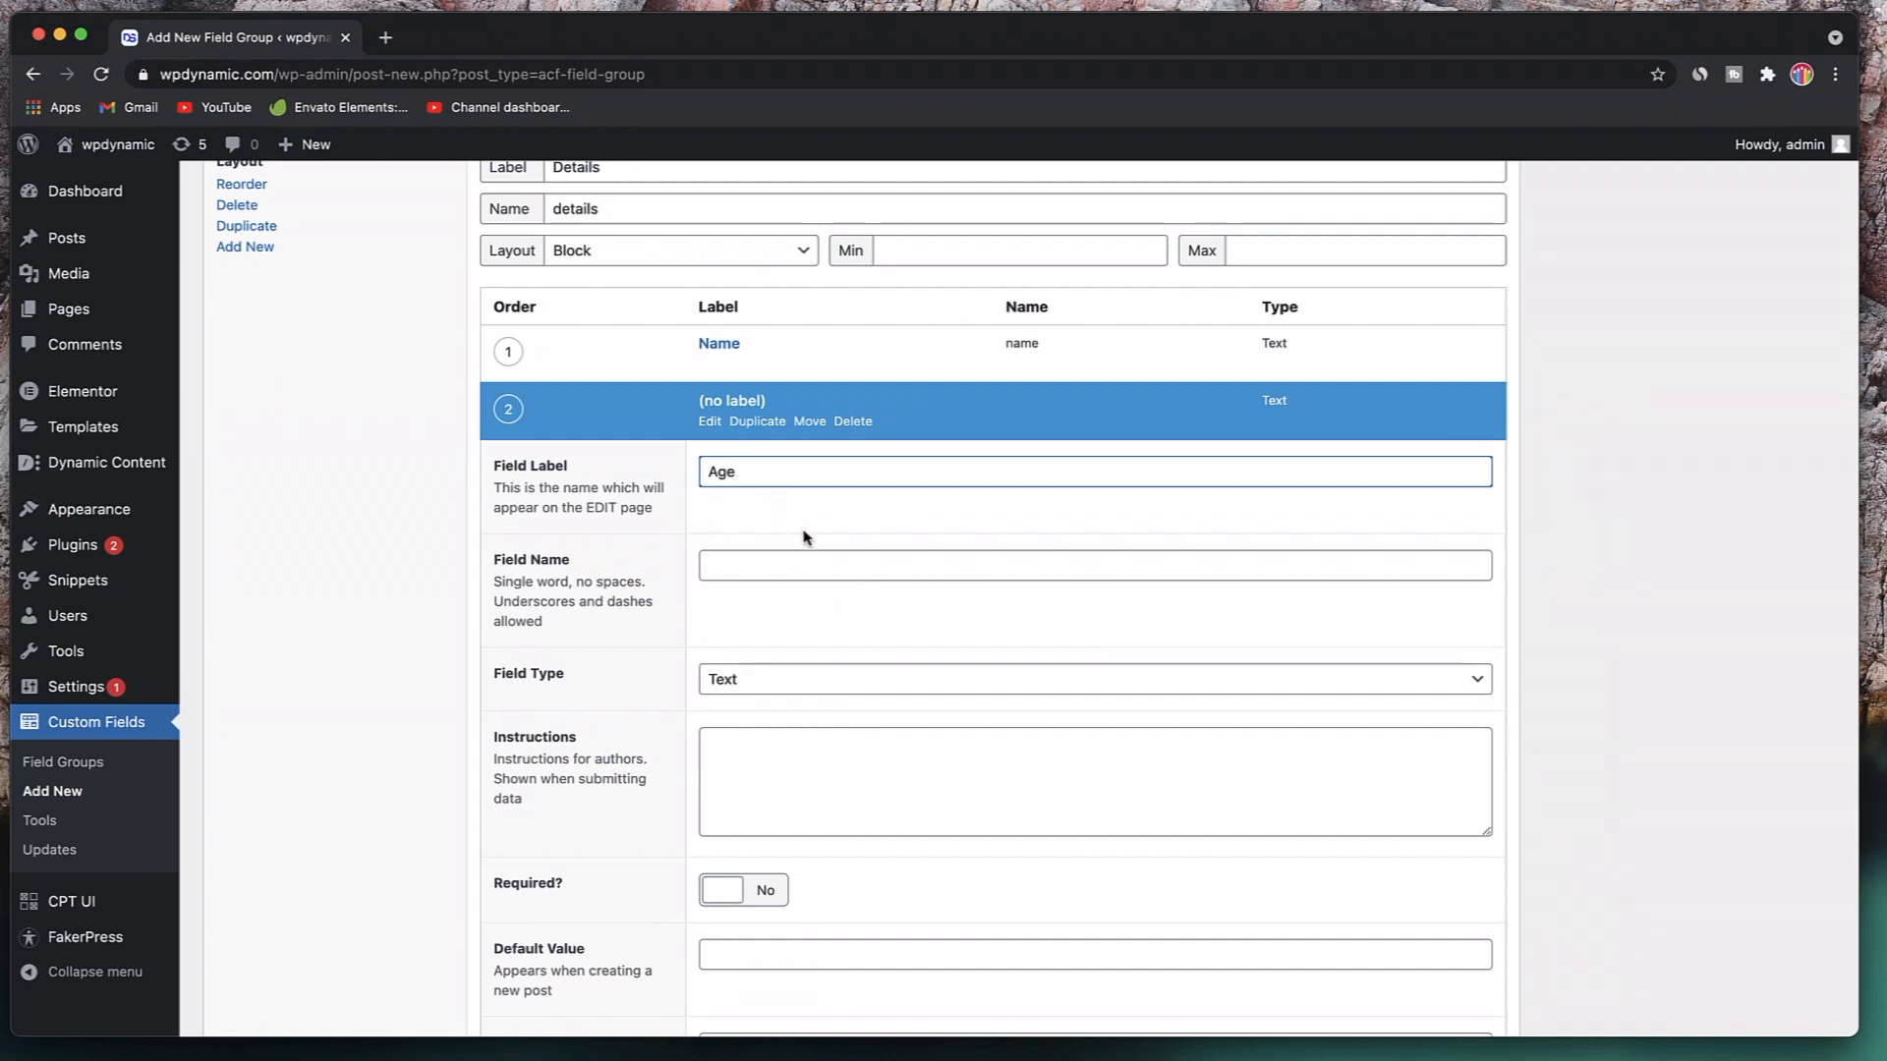
click(804, 562)
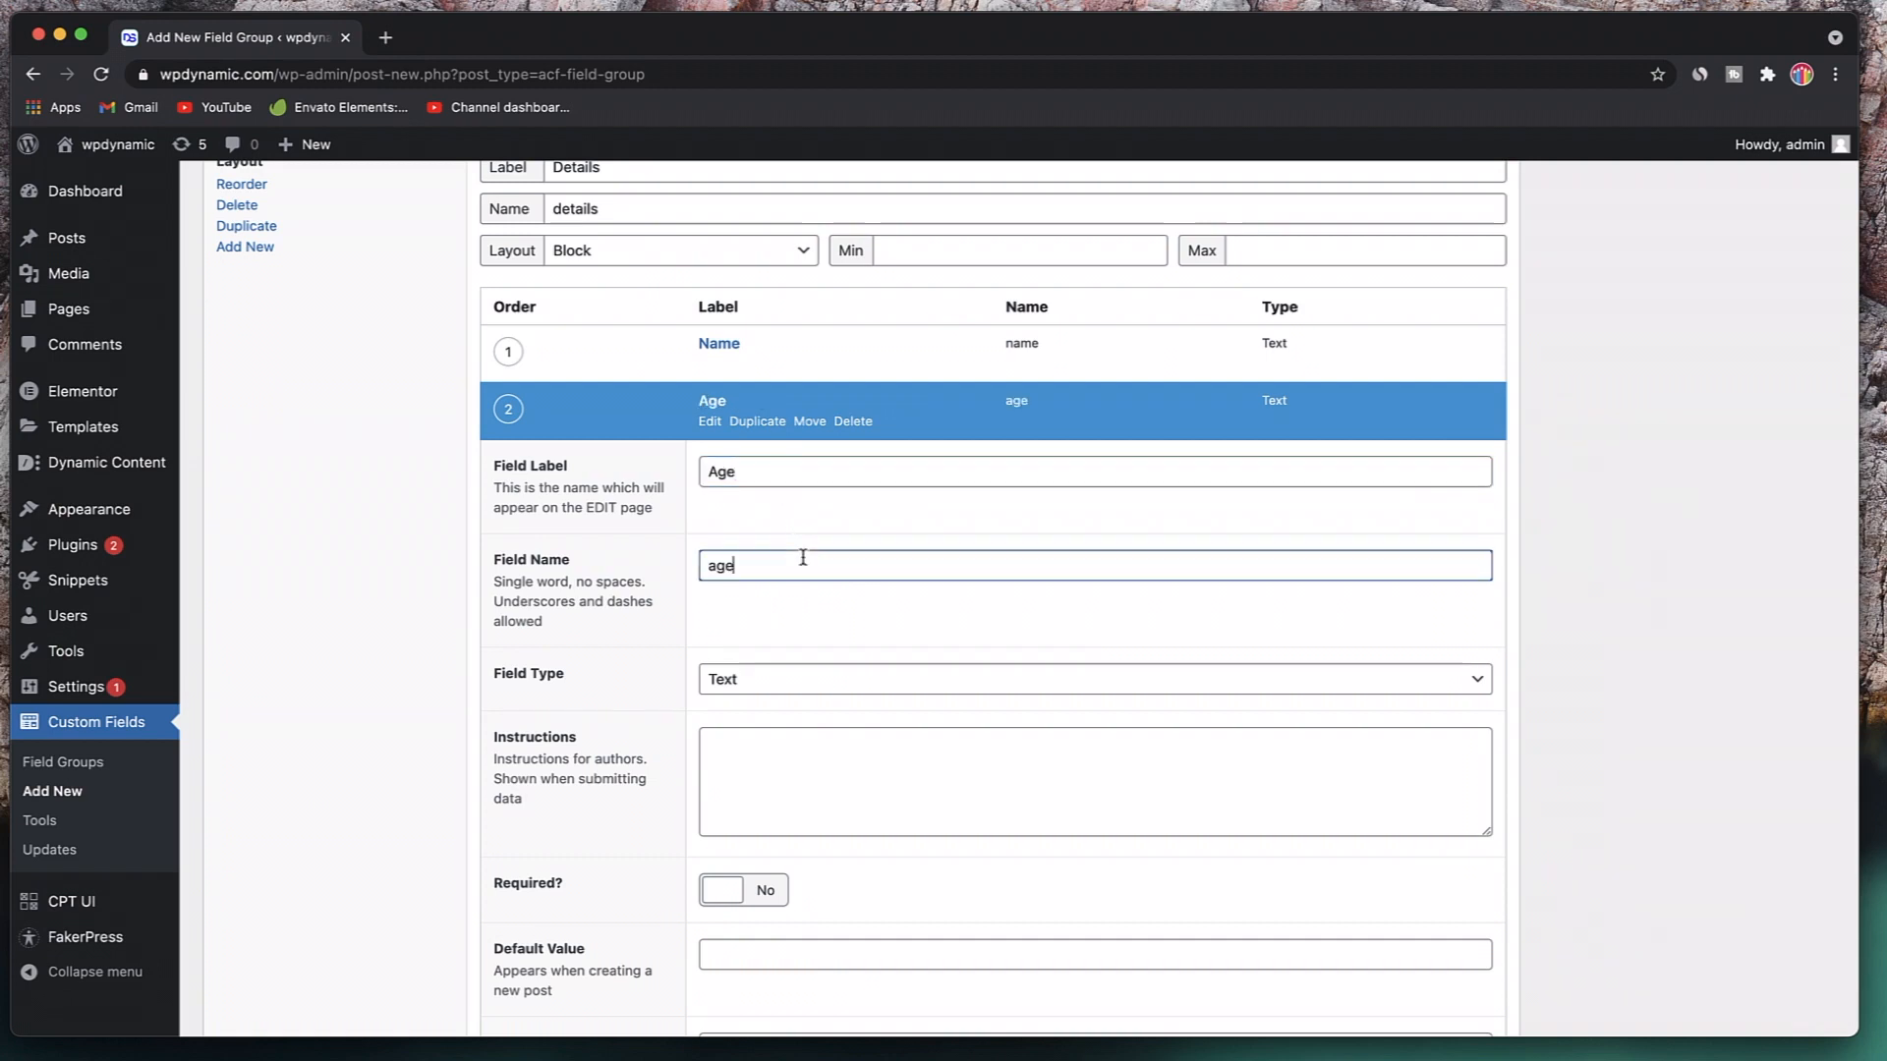
click(820, 691)
click(810, 731)
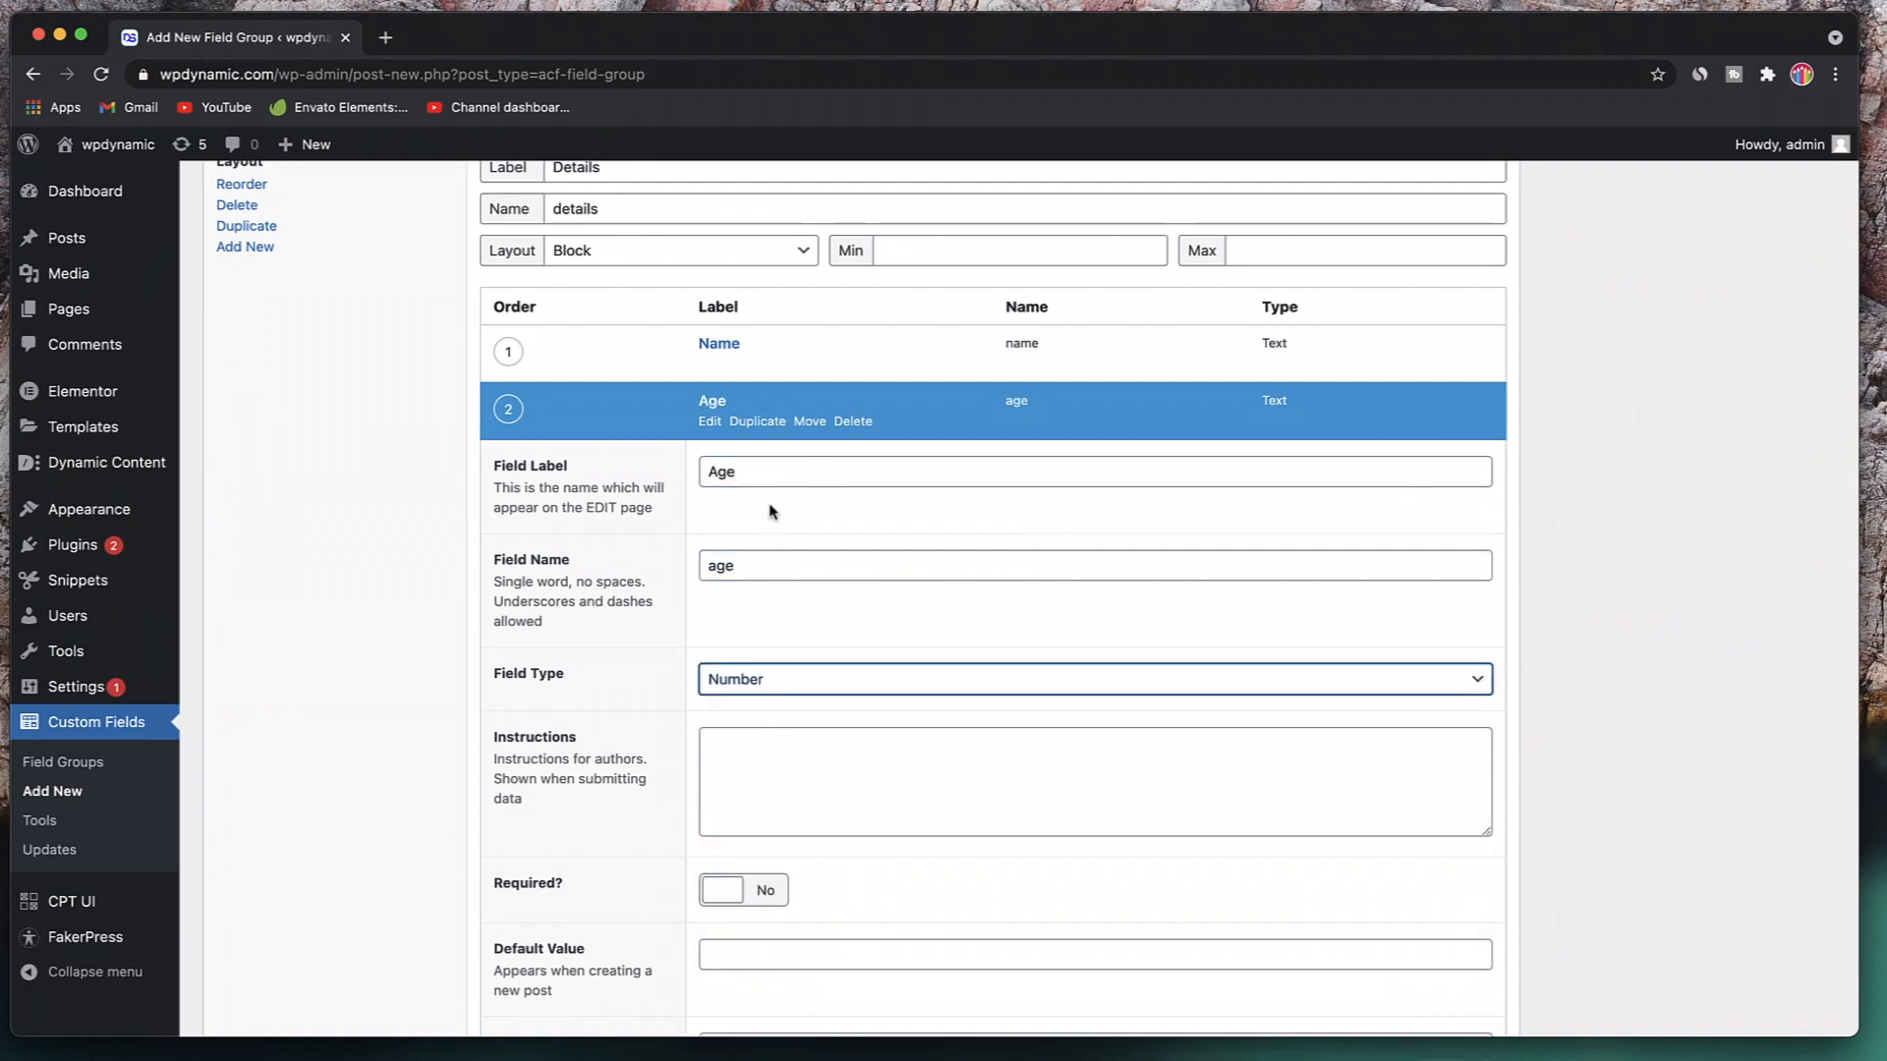
click(713, 403)
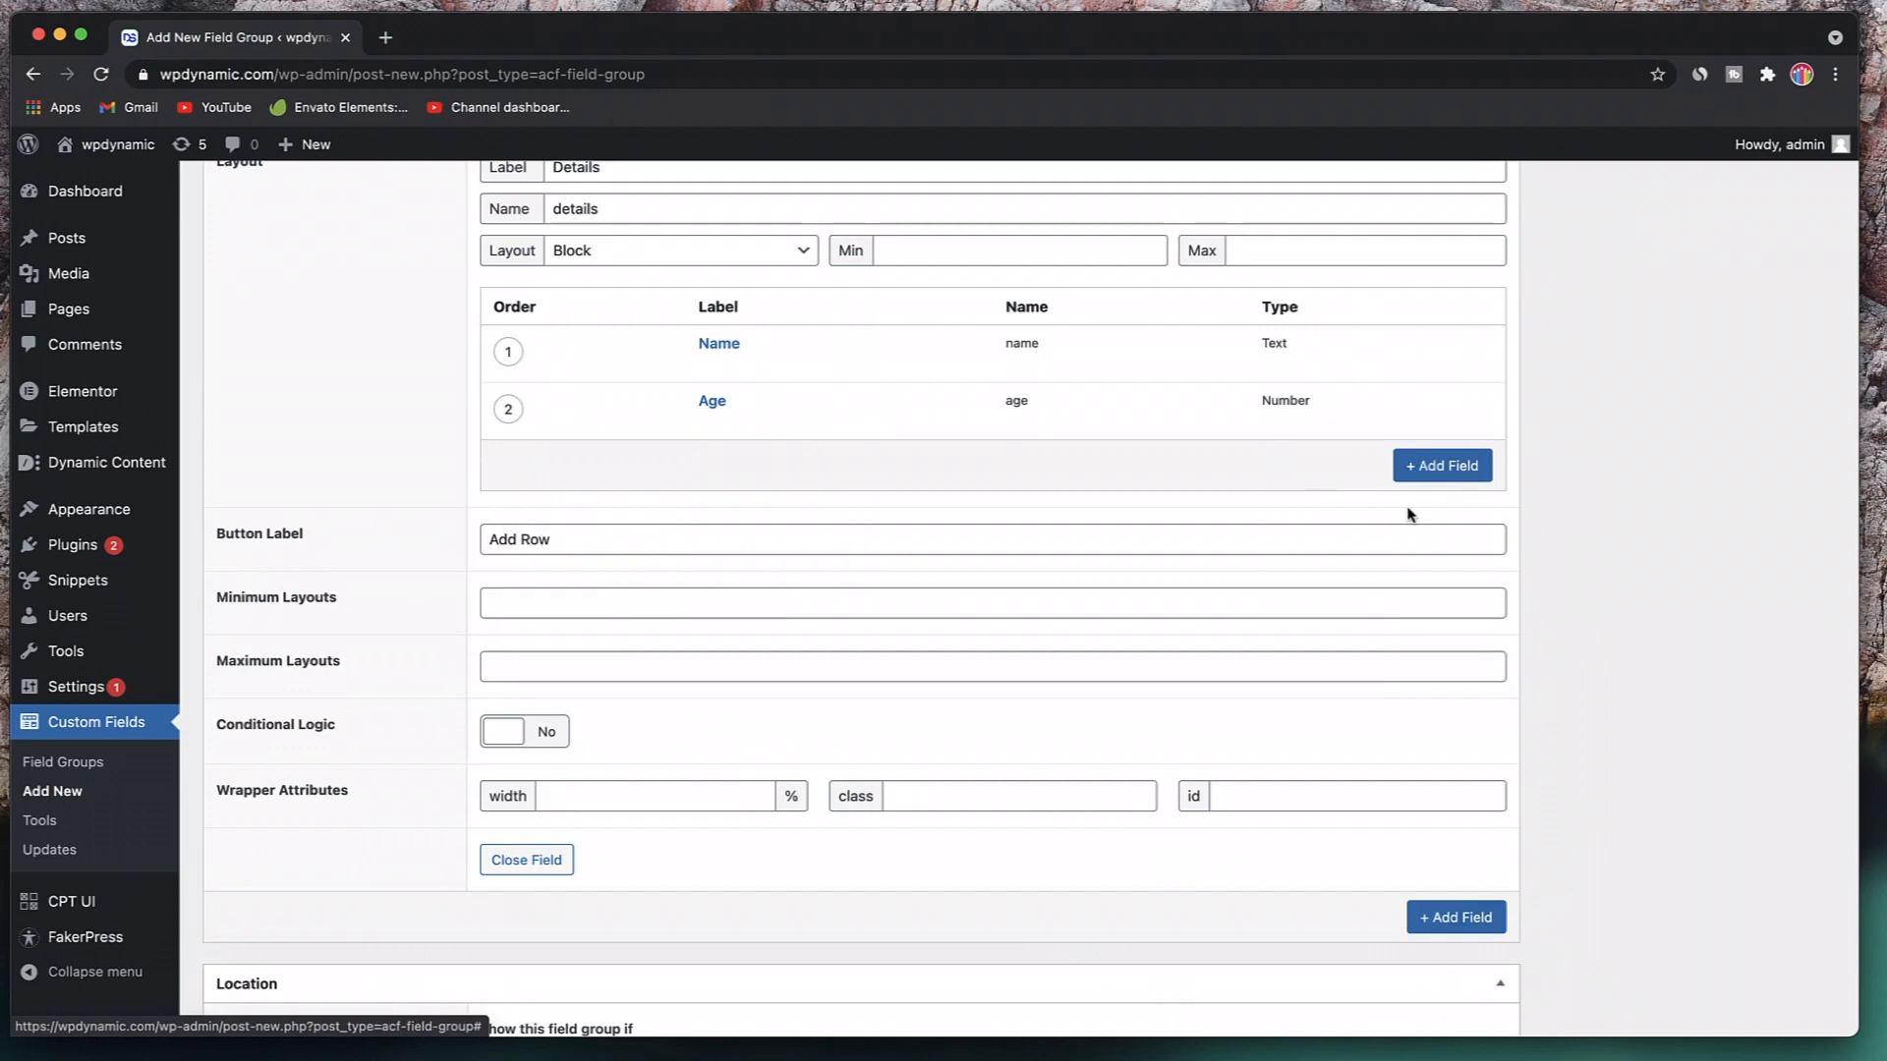
- Add a Number field labelled "Salary" with the name "salary" to the Details layout and collapse its settings
click(1455, 466)
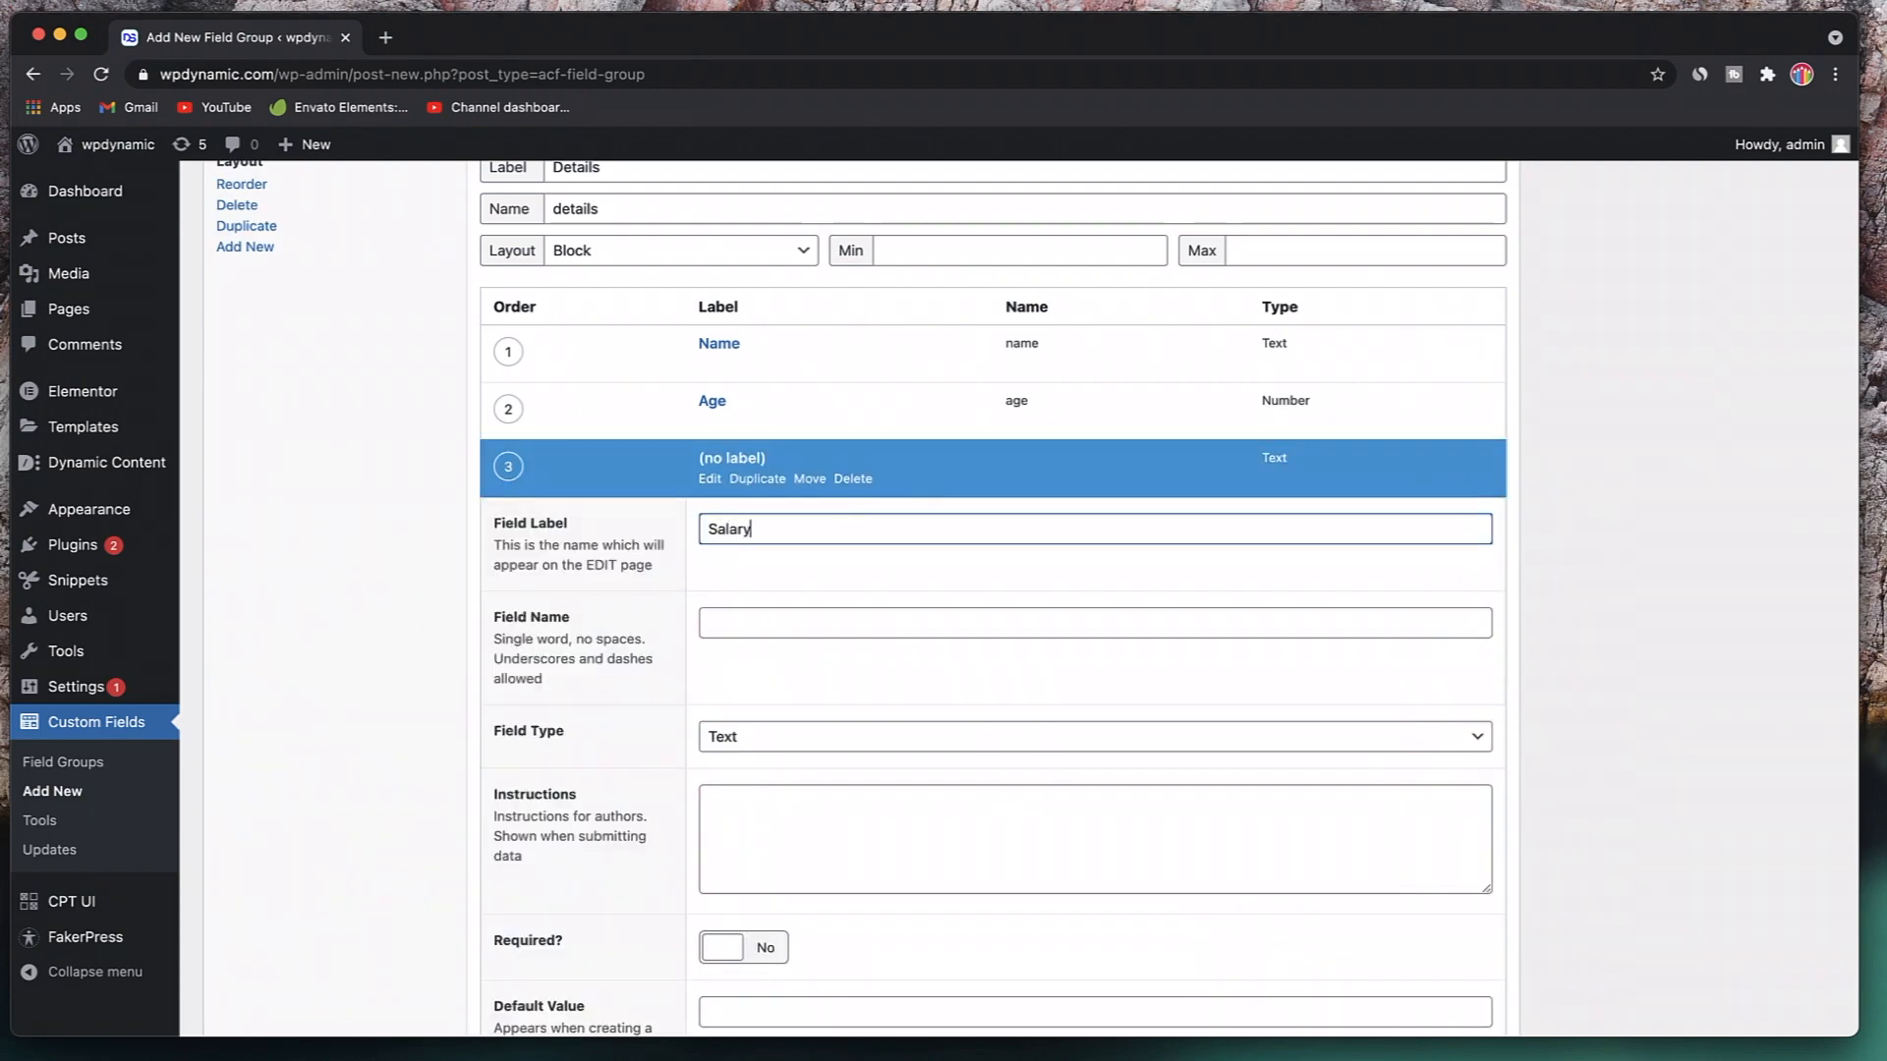
click(801, 634)
scroll(801, 634, down, 2)
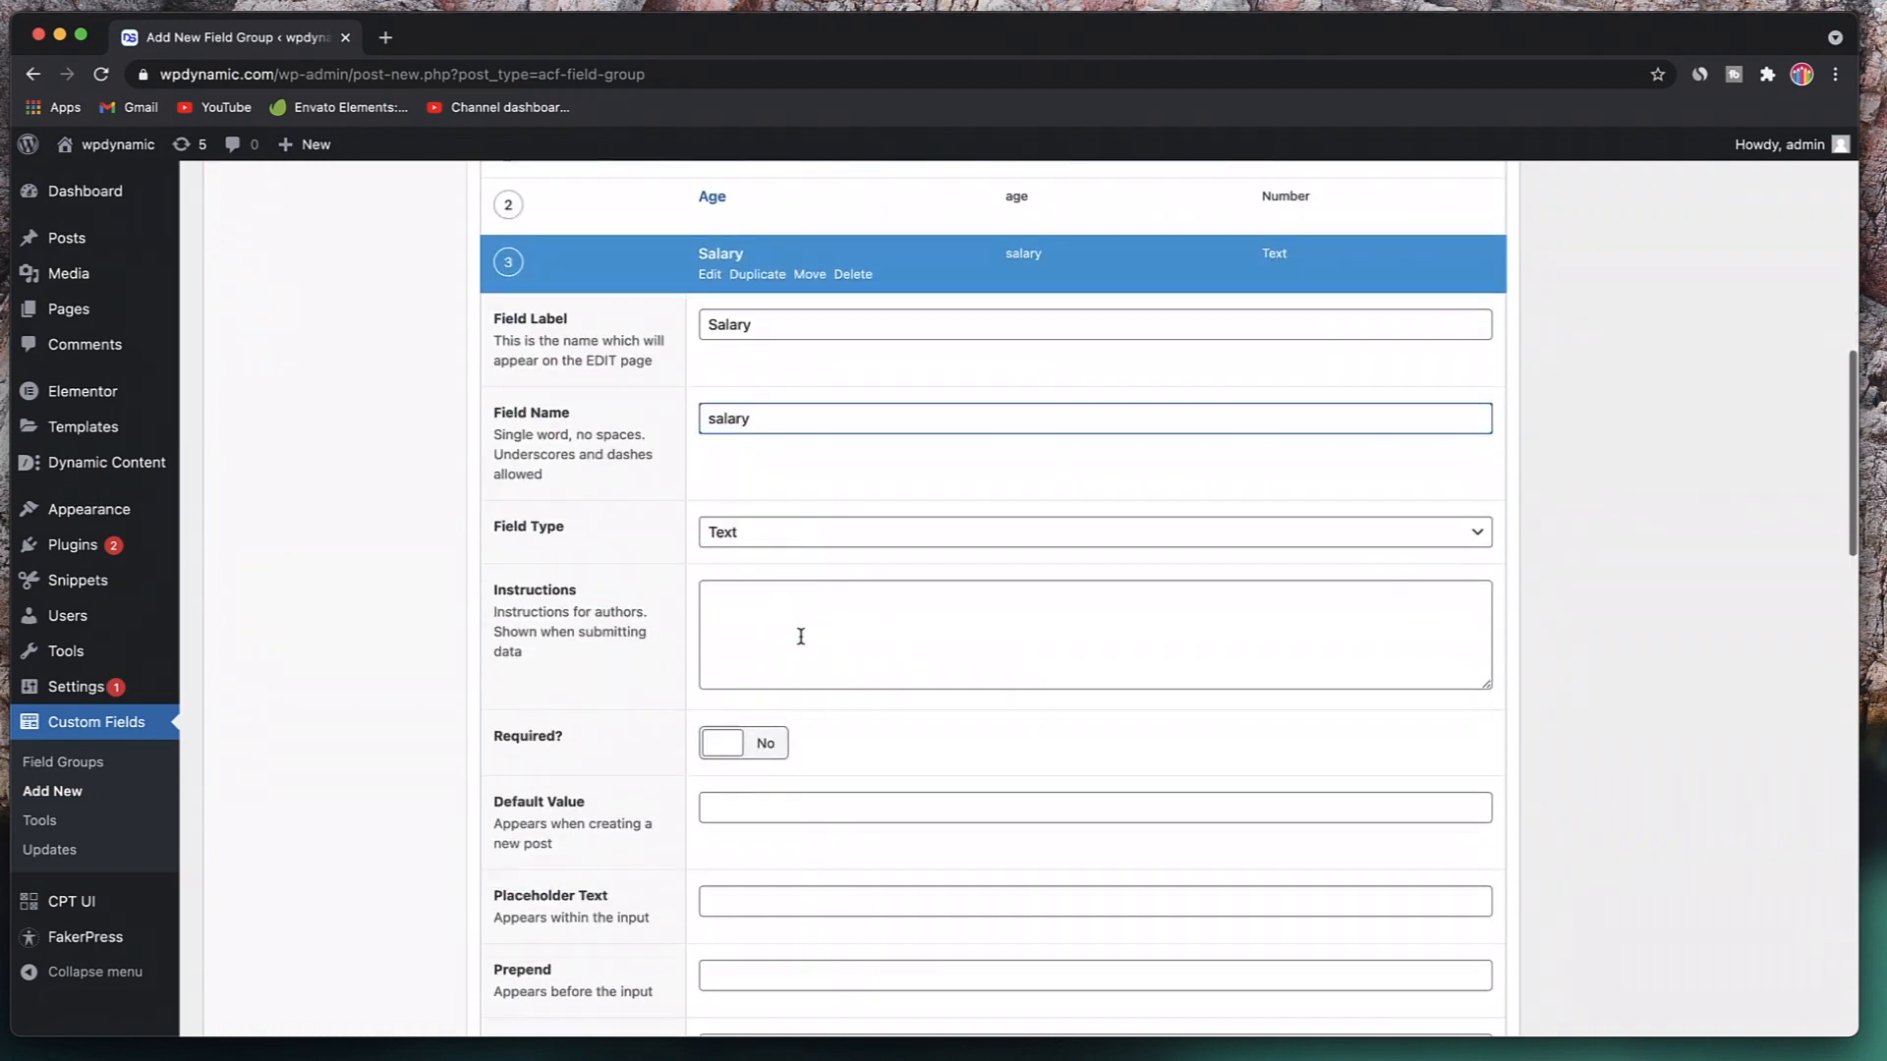
click(811, 530)
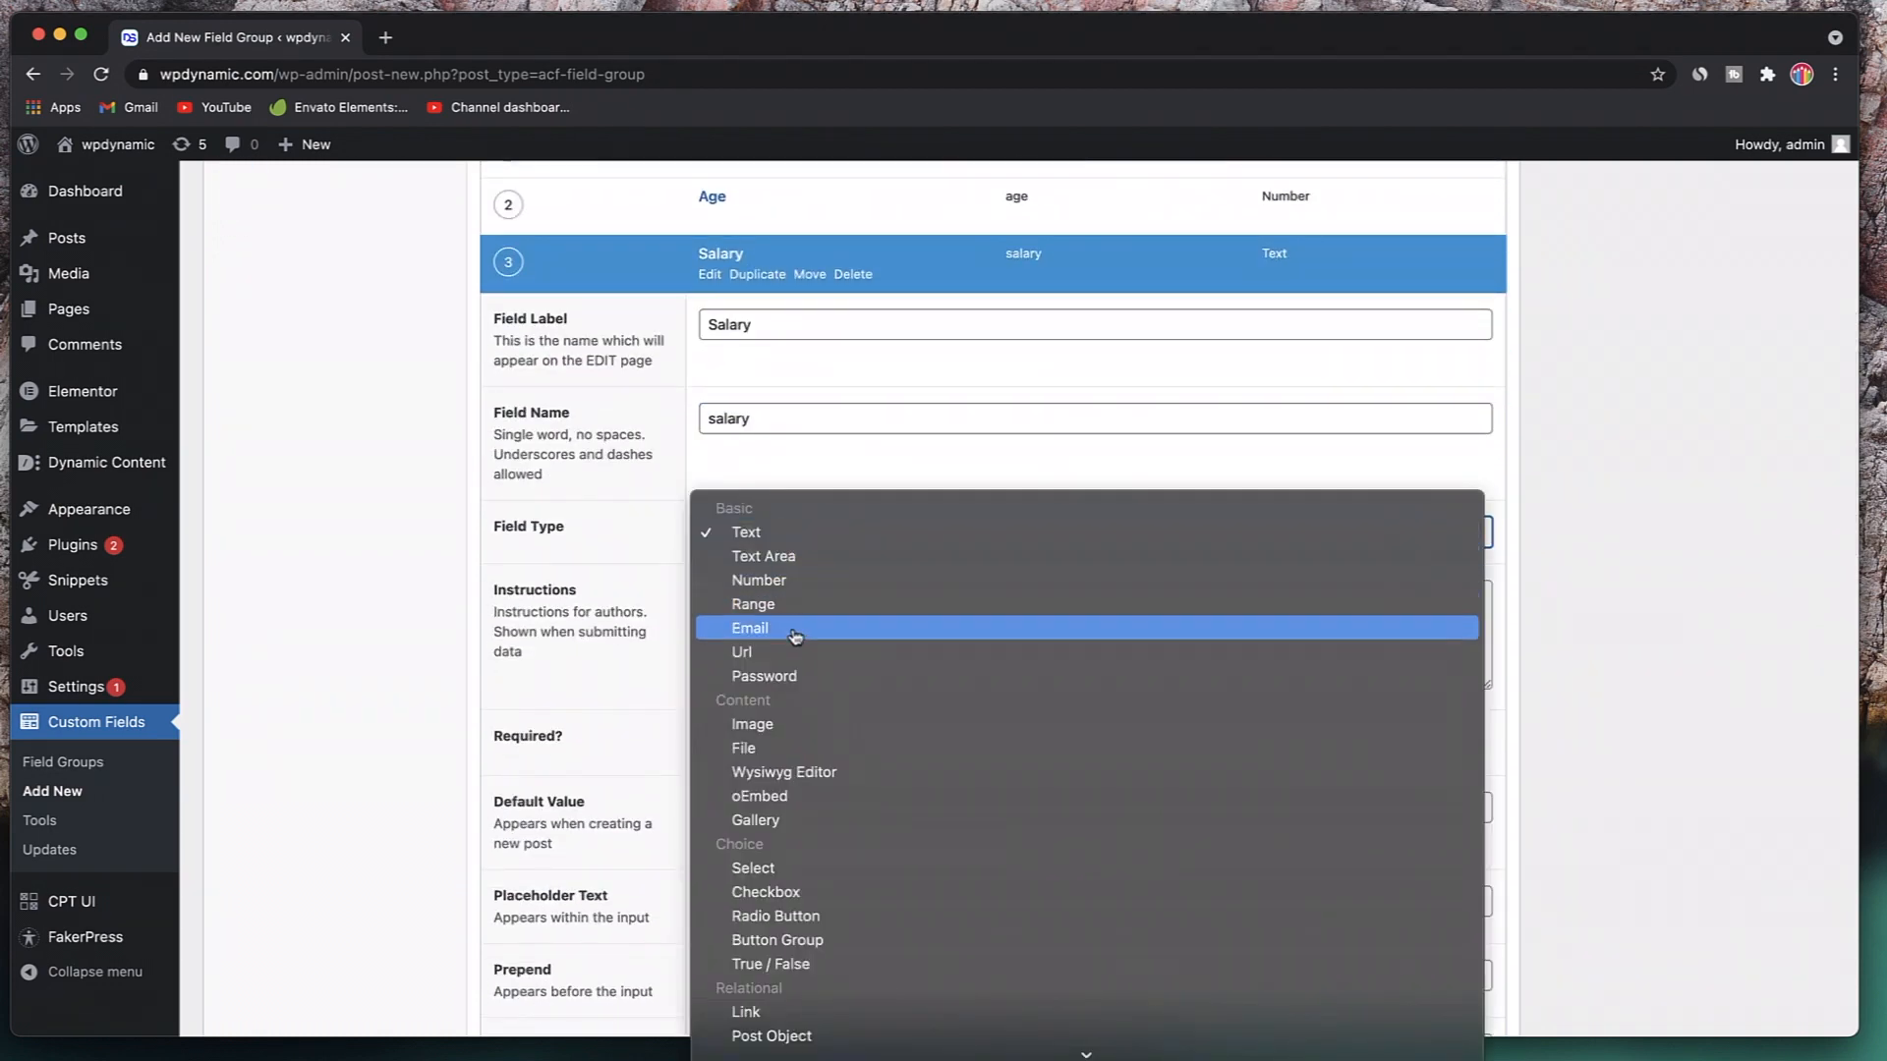
click(796, 581)
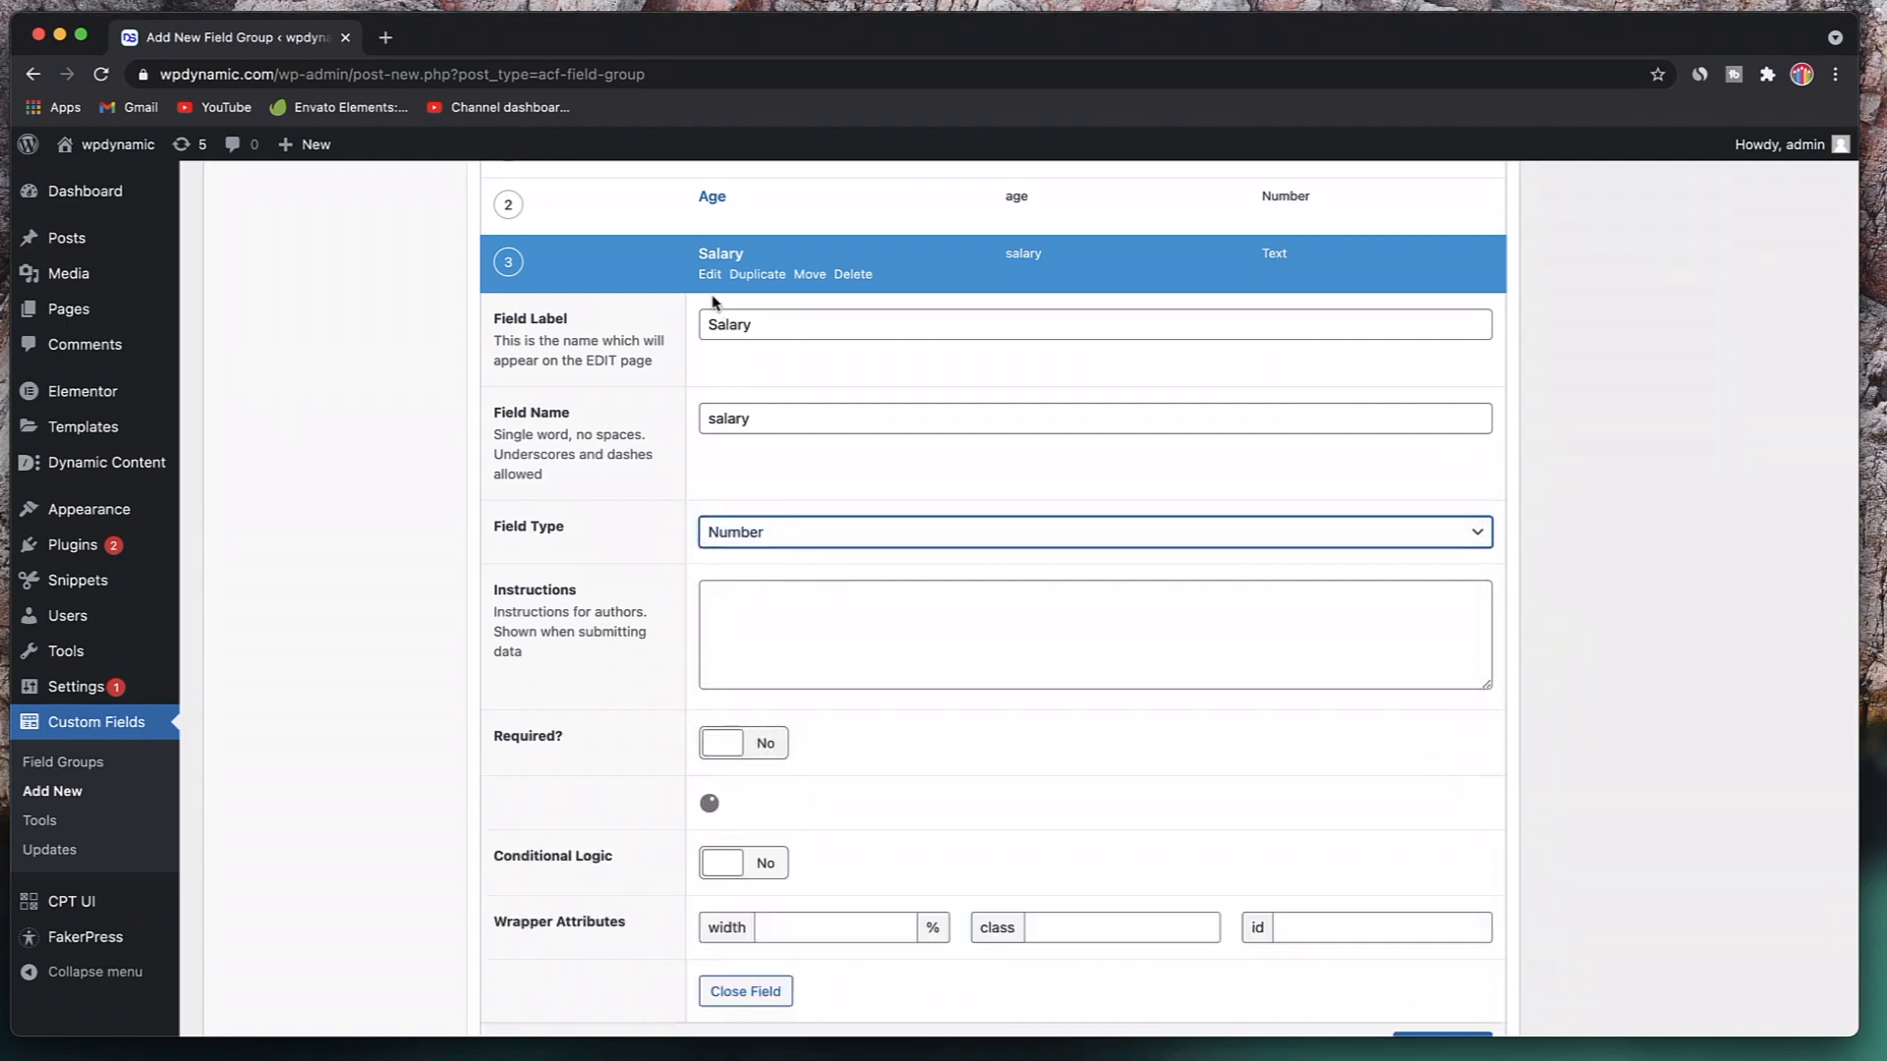
click(710, 275)
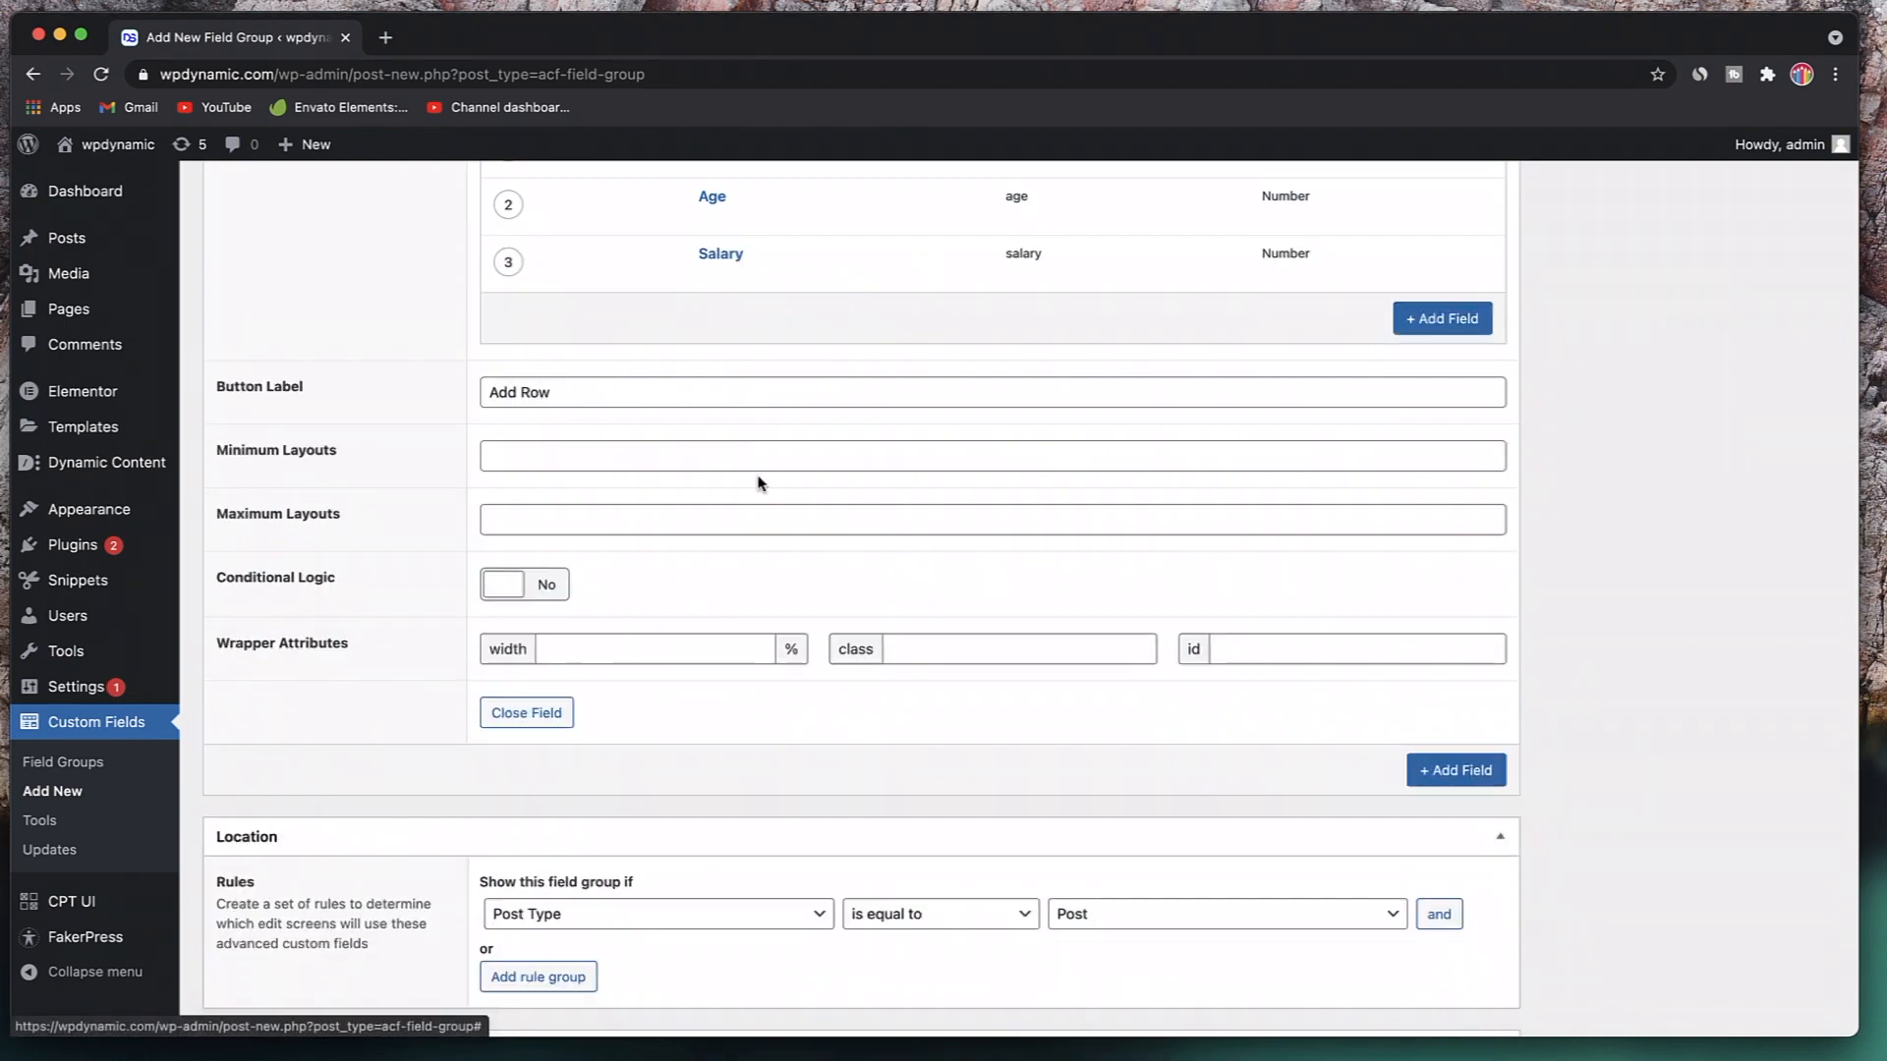
- Add a second layout to the Flex field with the label "Images", the name "images" and Block display
scroll(762, 482, up, 3)
scroll(762, 486, up, 2)
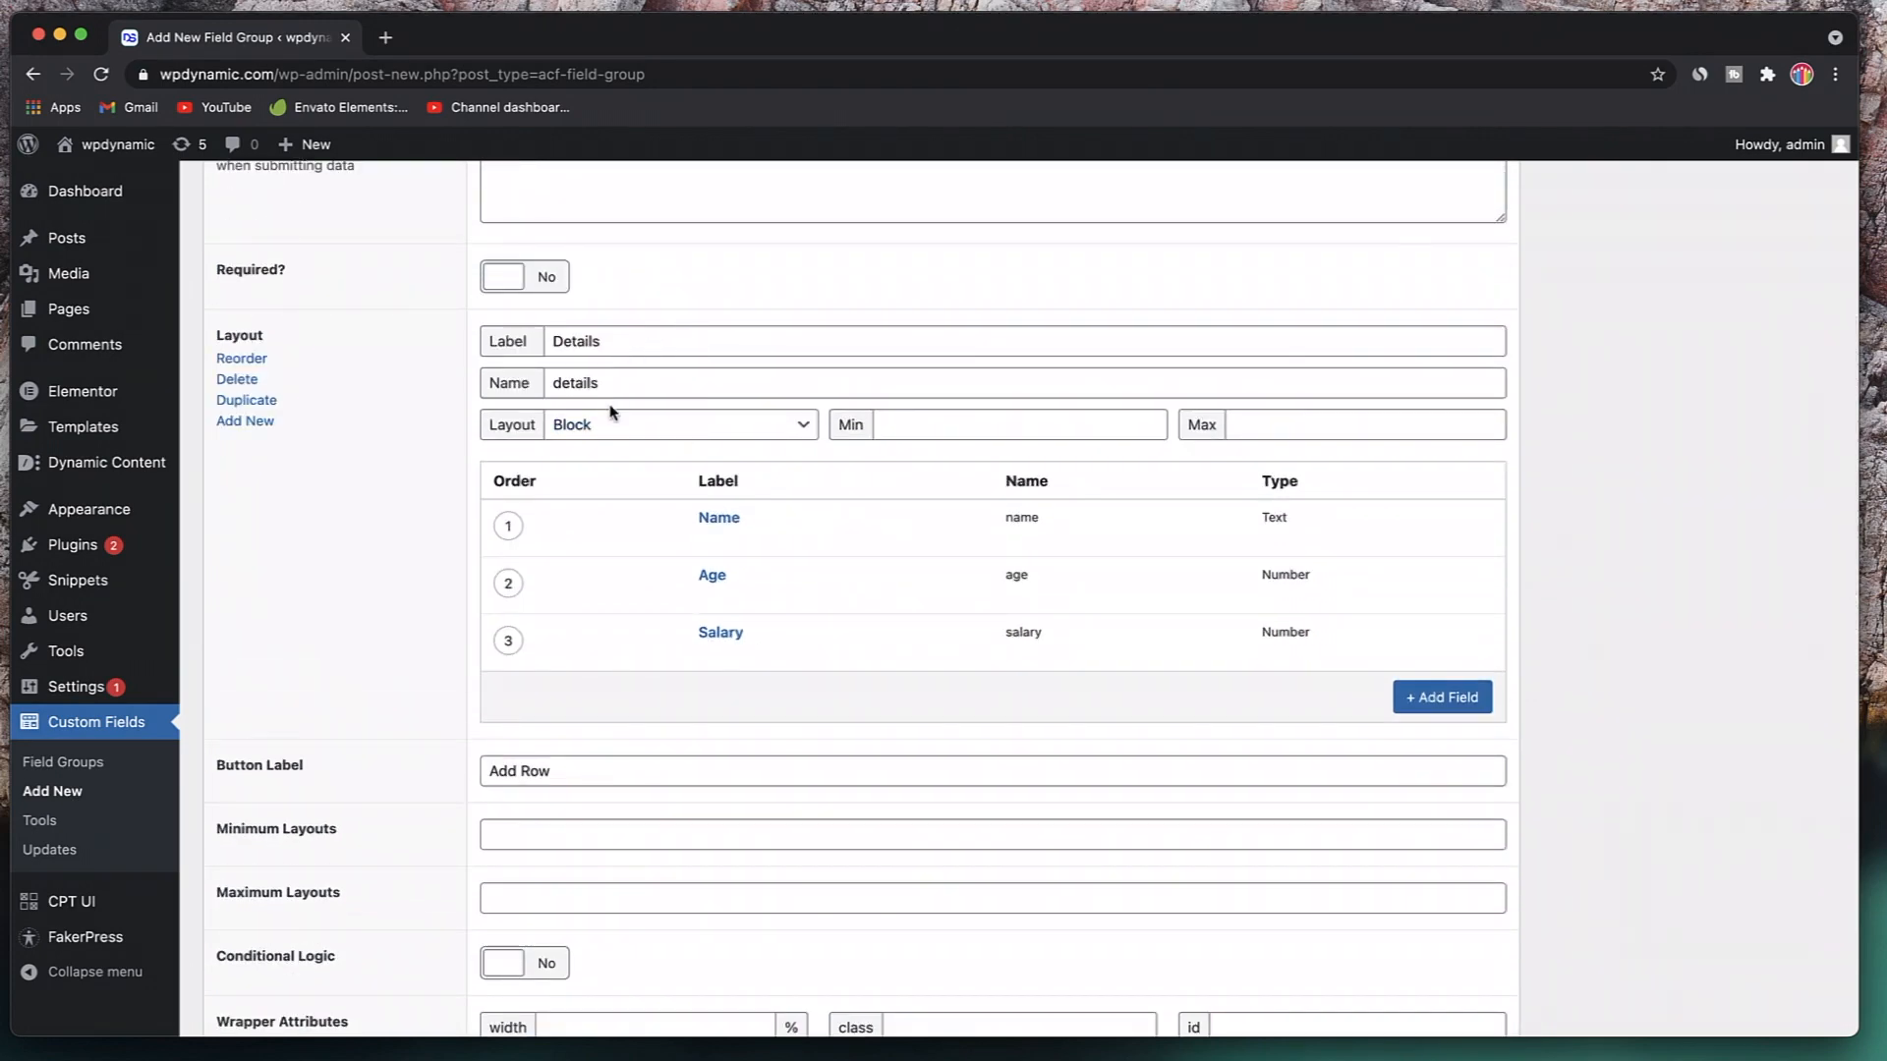
click(252, 425)
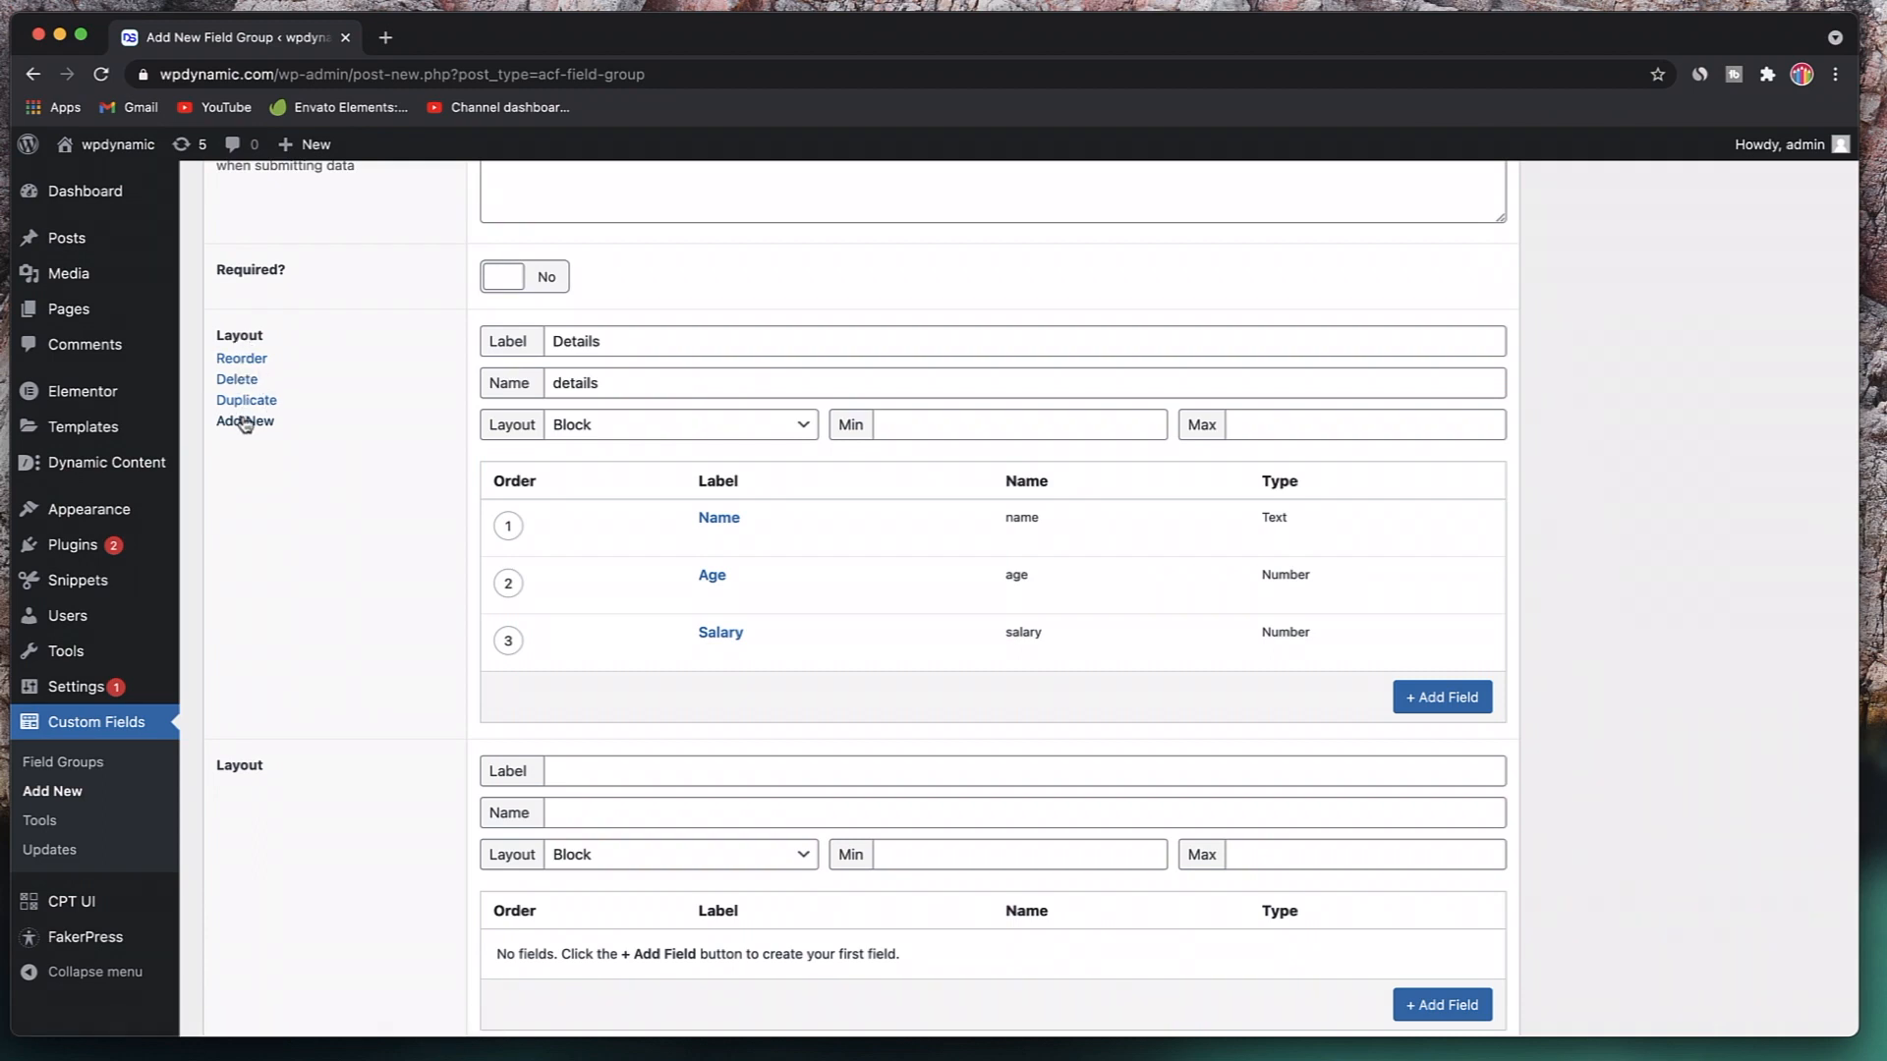
scroll(304, 619, down, 5)
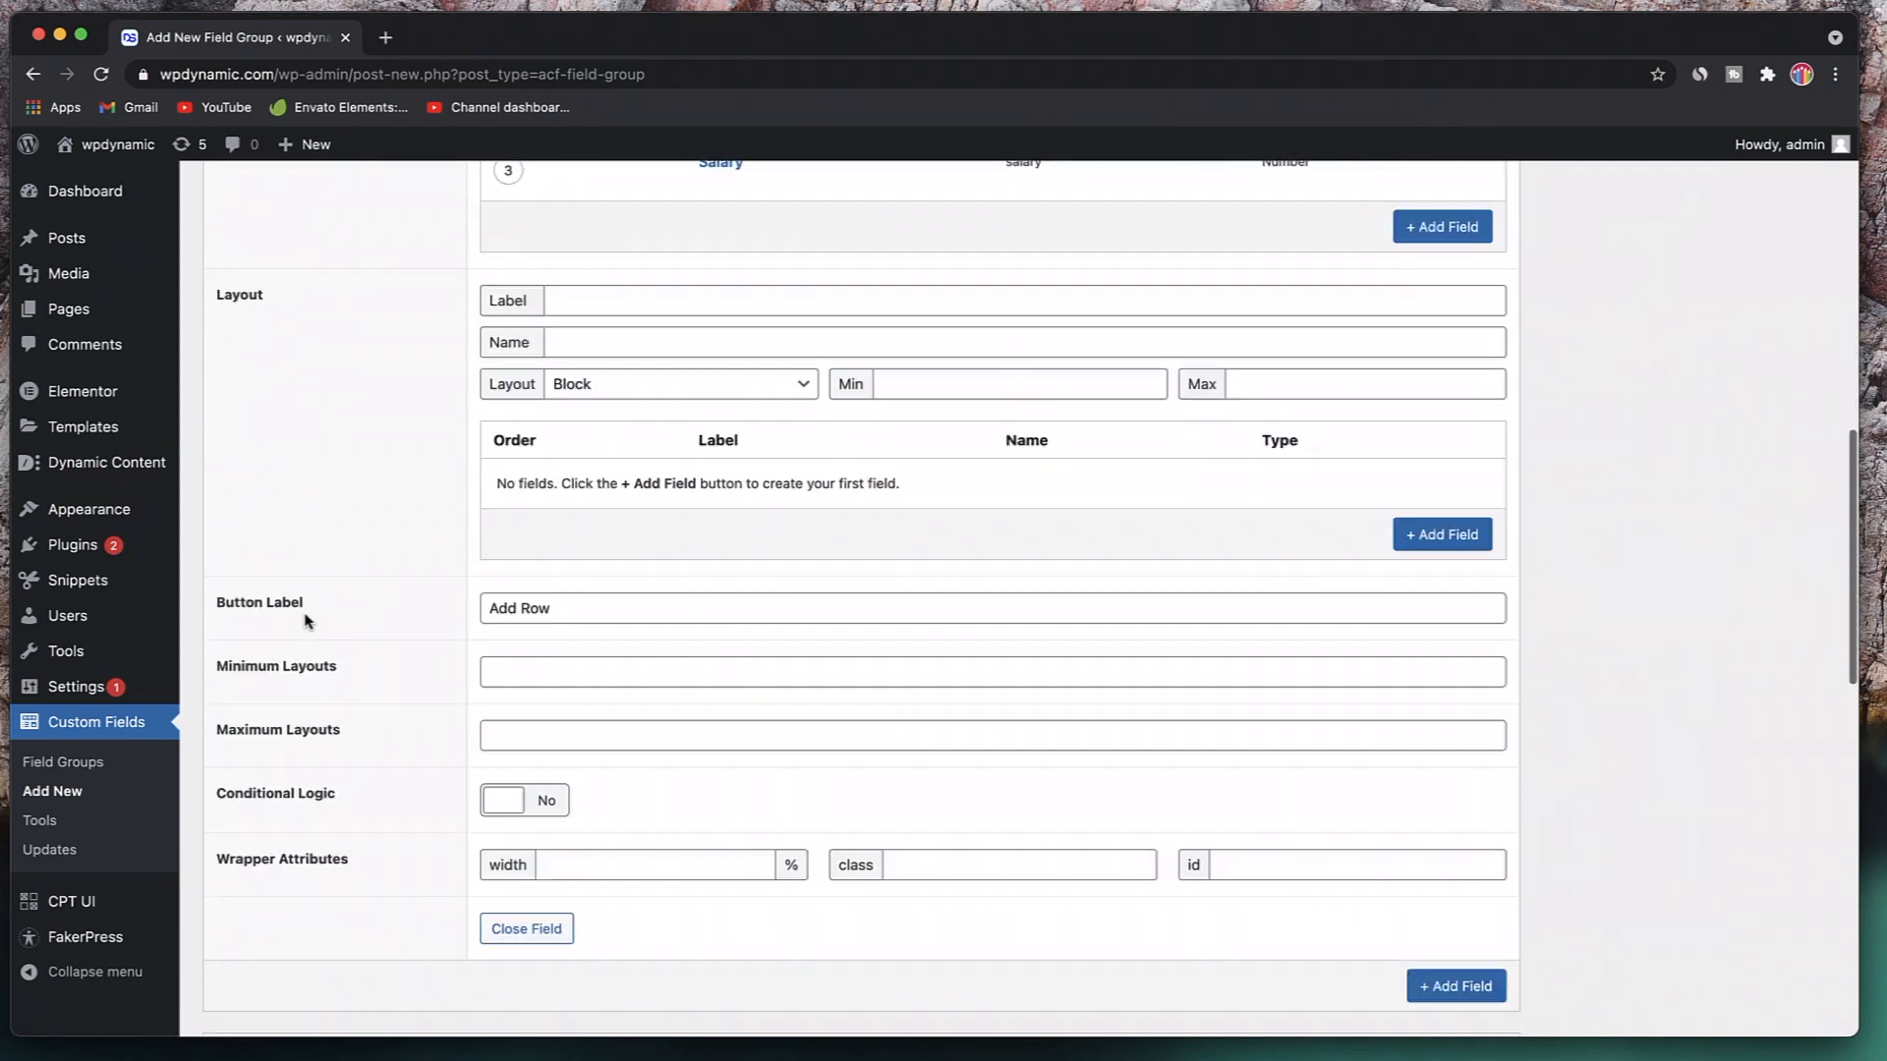
click(639, 307)
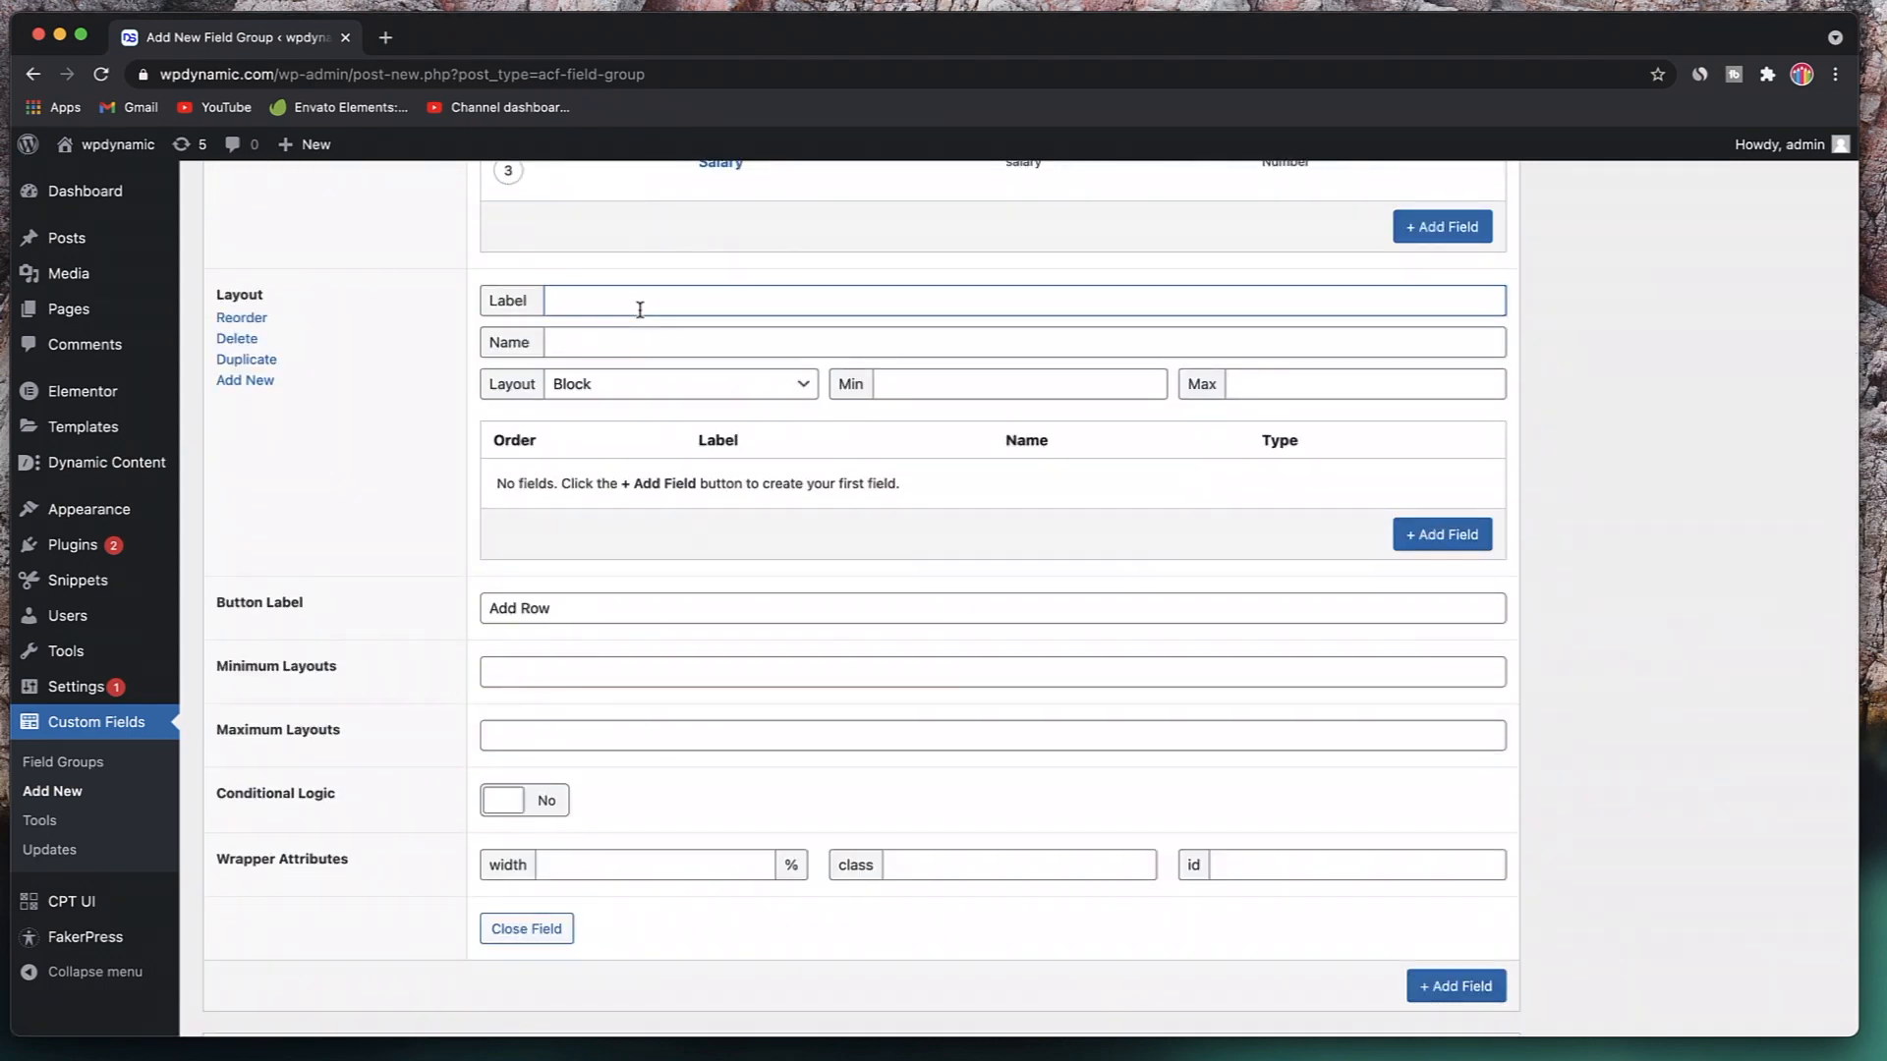
text(Images)
click(632, 339)
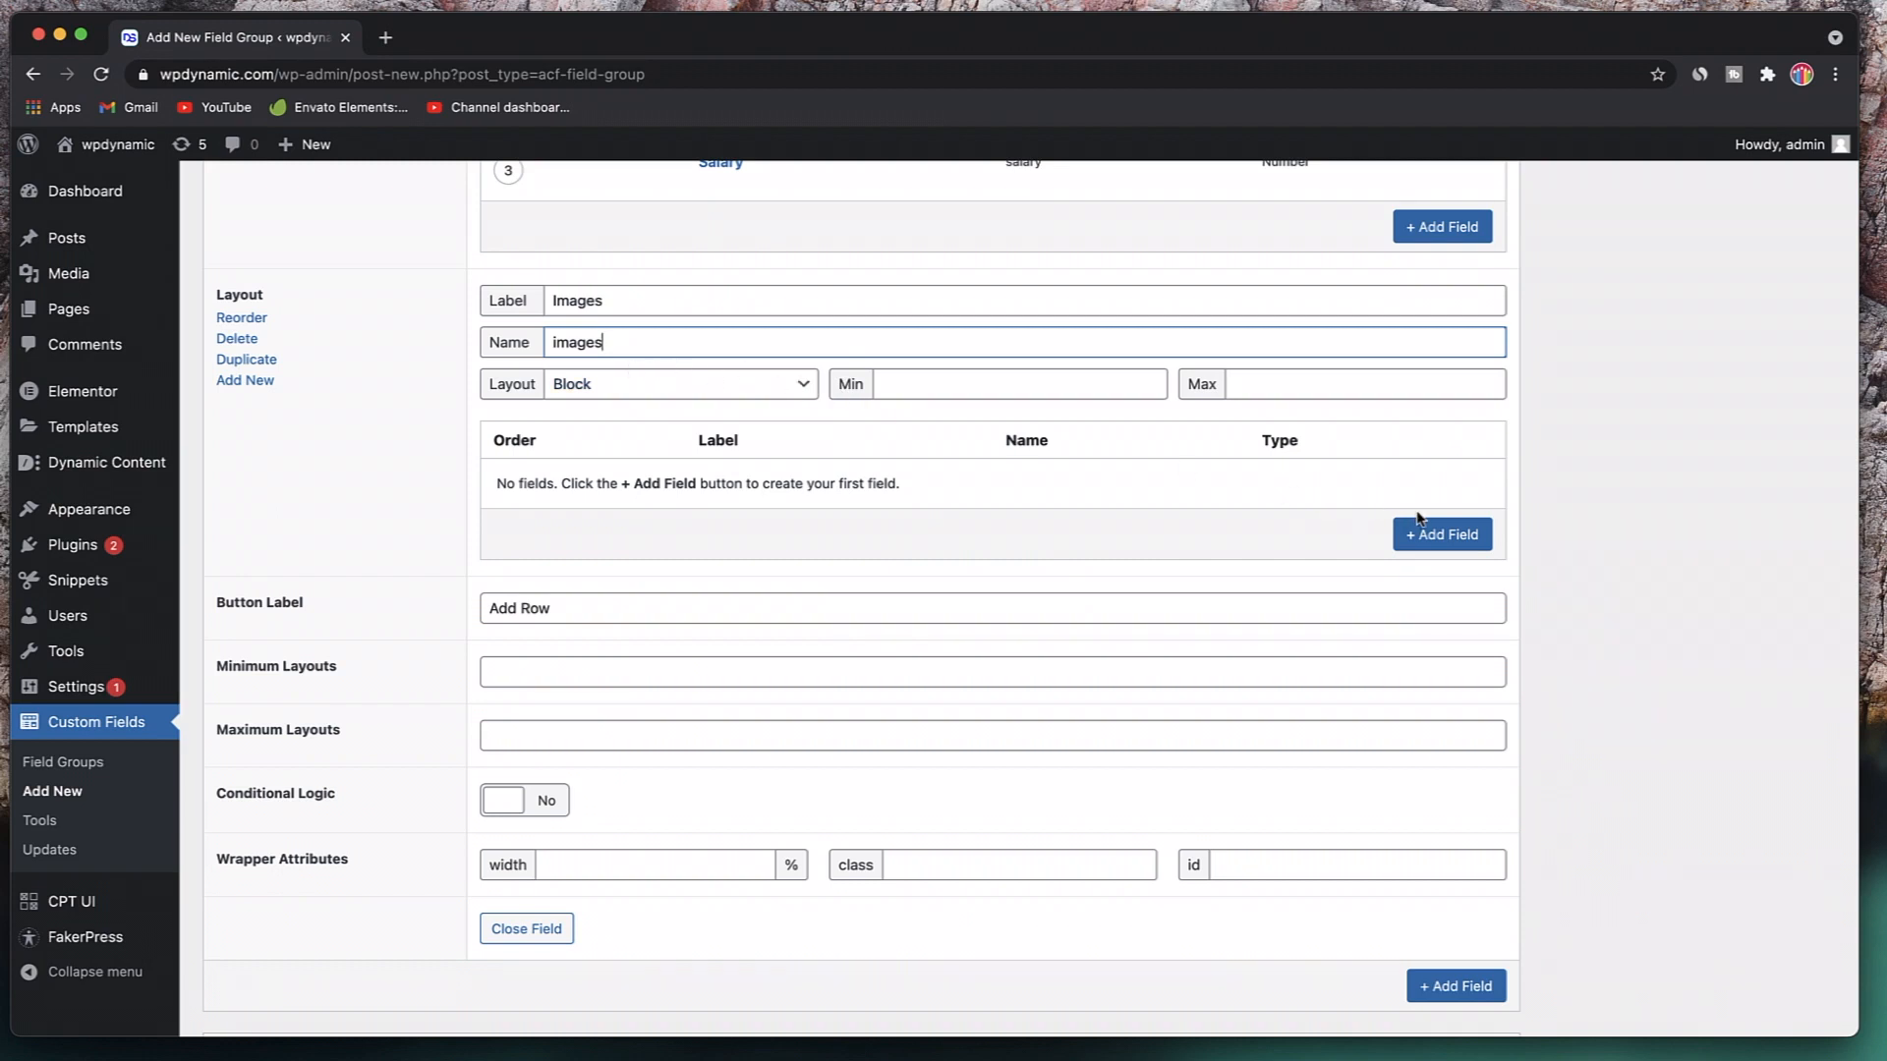
click(687, 394)
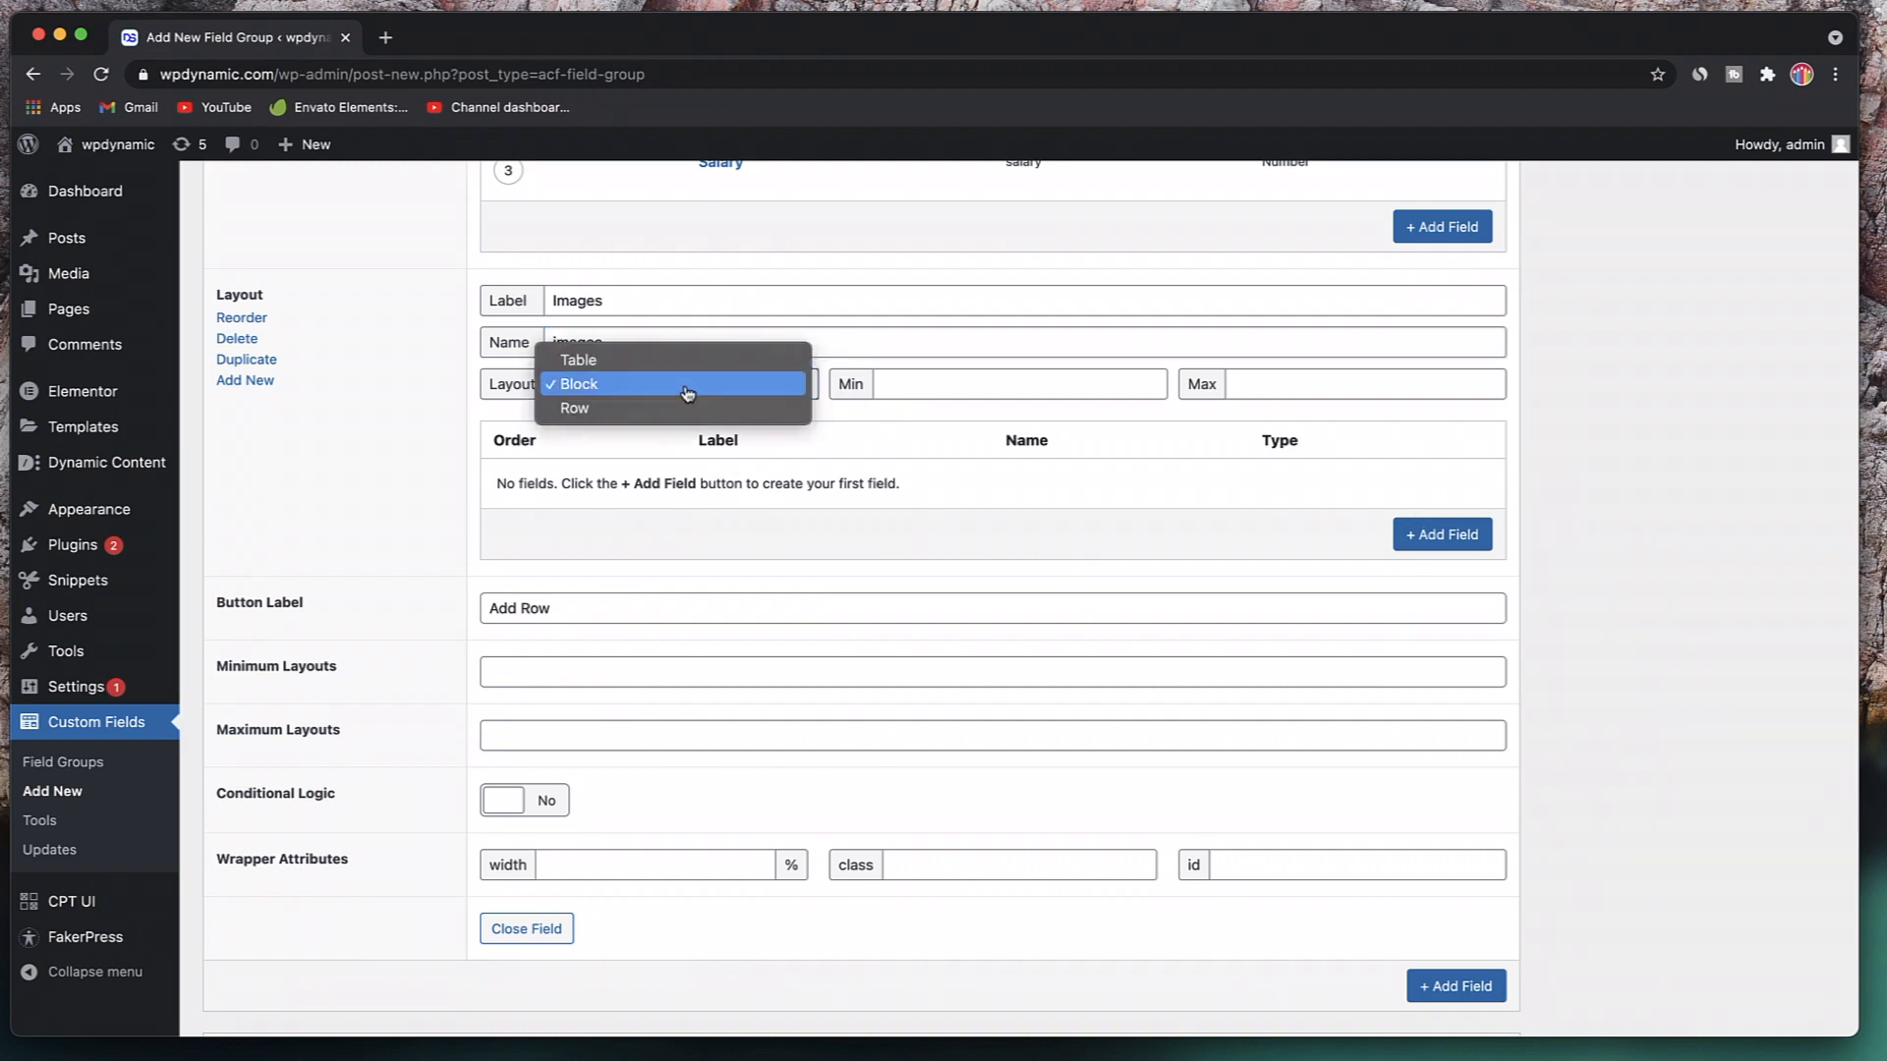
click(687, 393)
- Add a Gallery field labelled "Images" with the name "images" to the Images layout and collapse its settings
click(1441, 528)
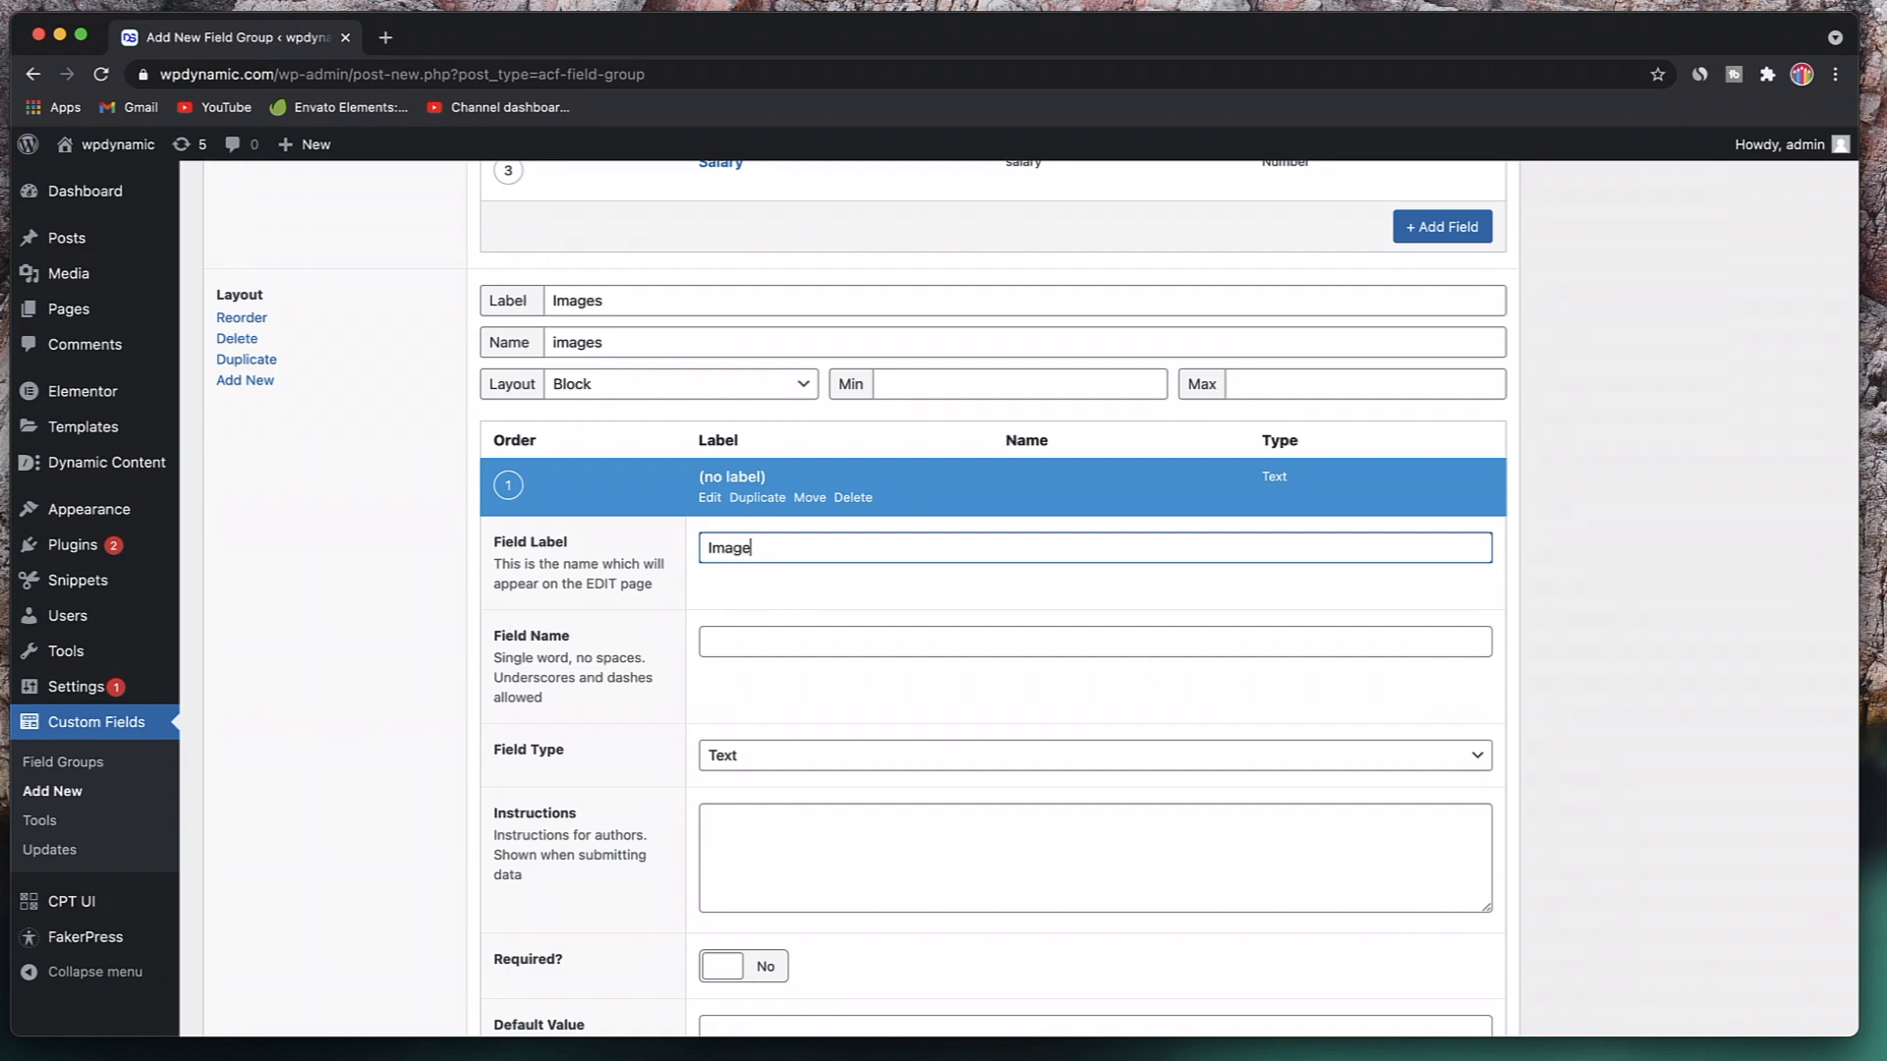
click(789, 636)
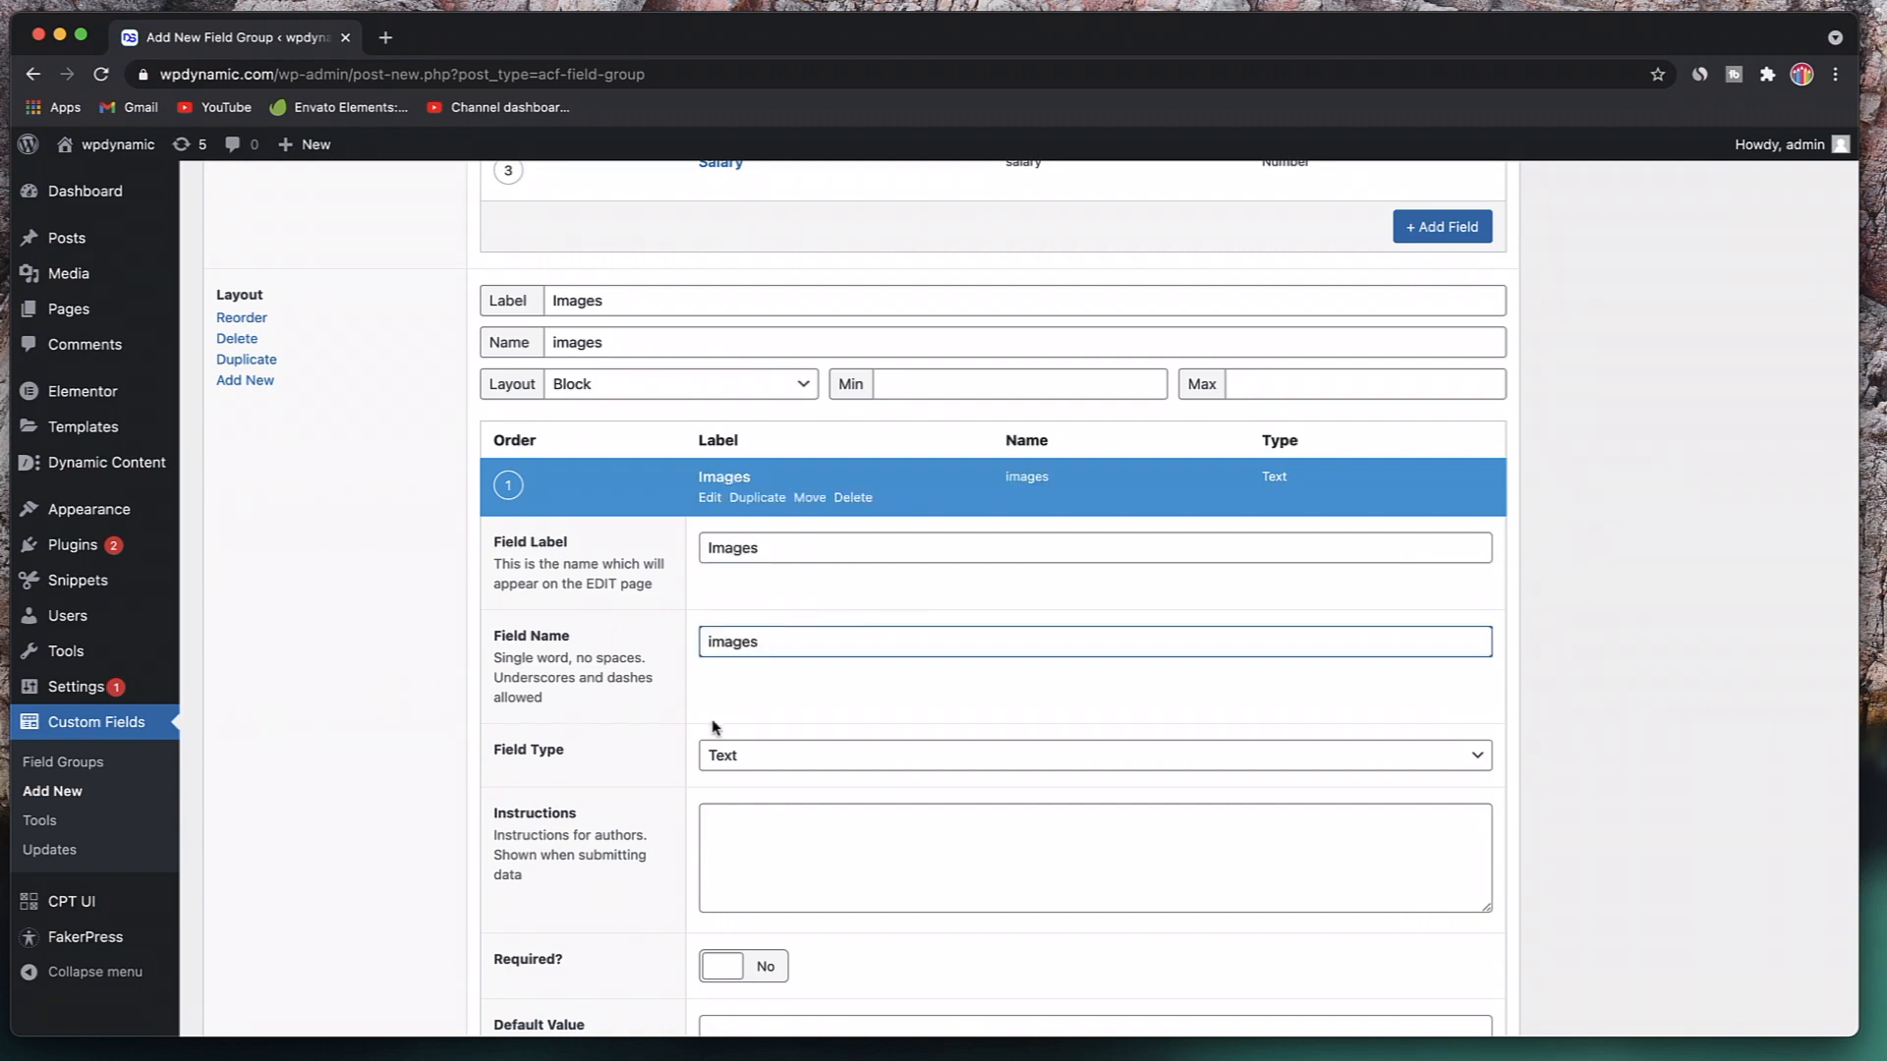
click(792, 756)
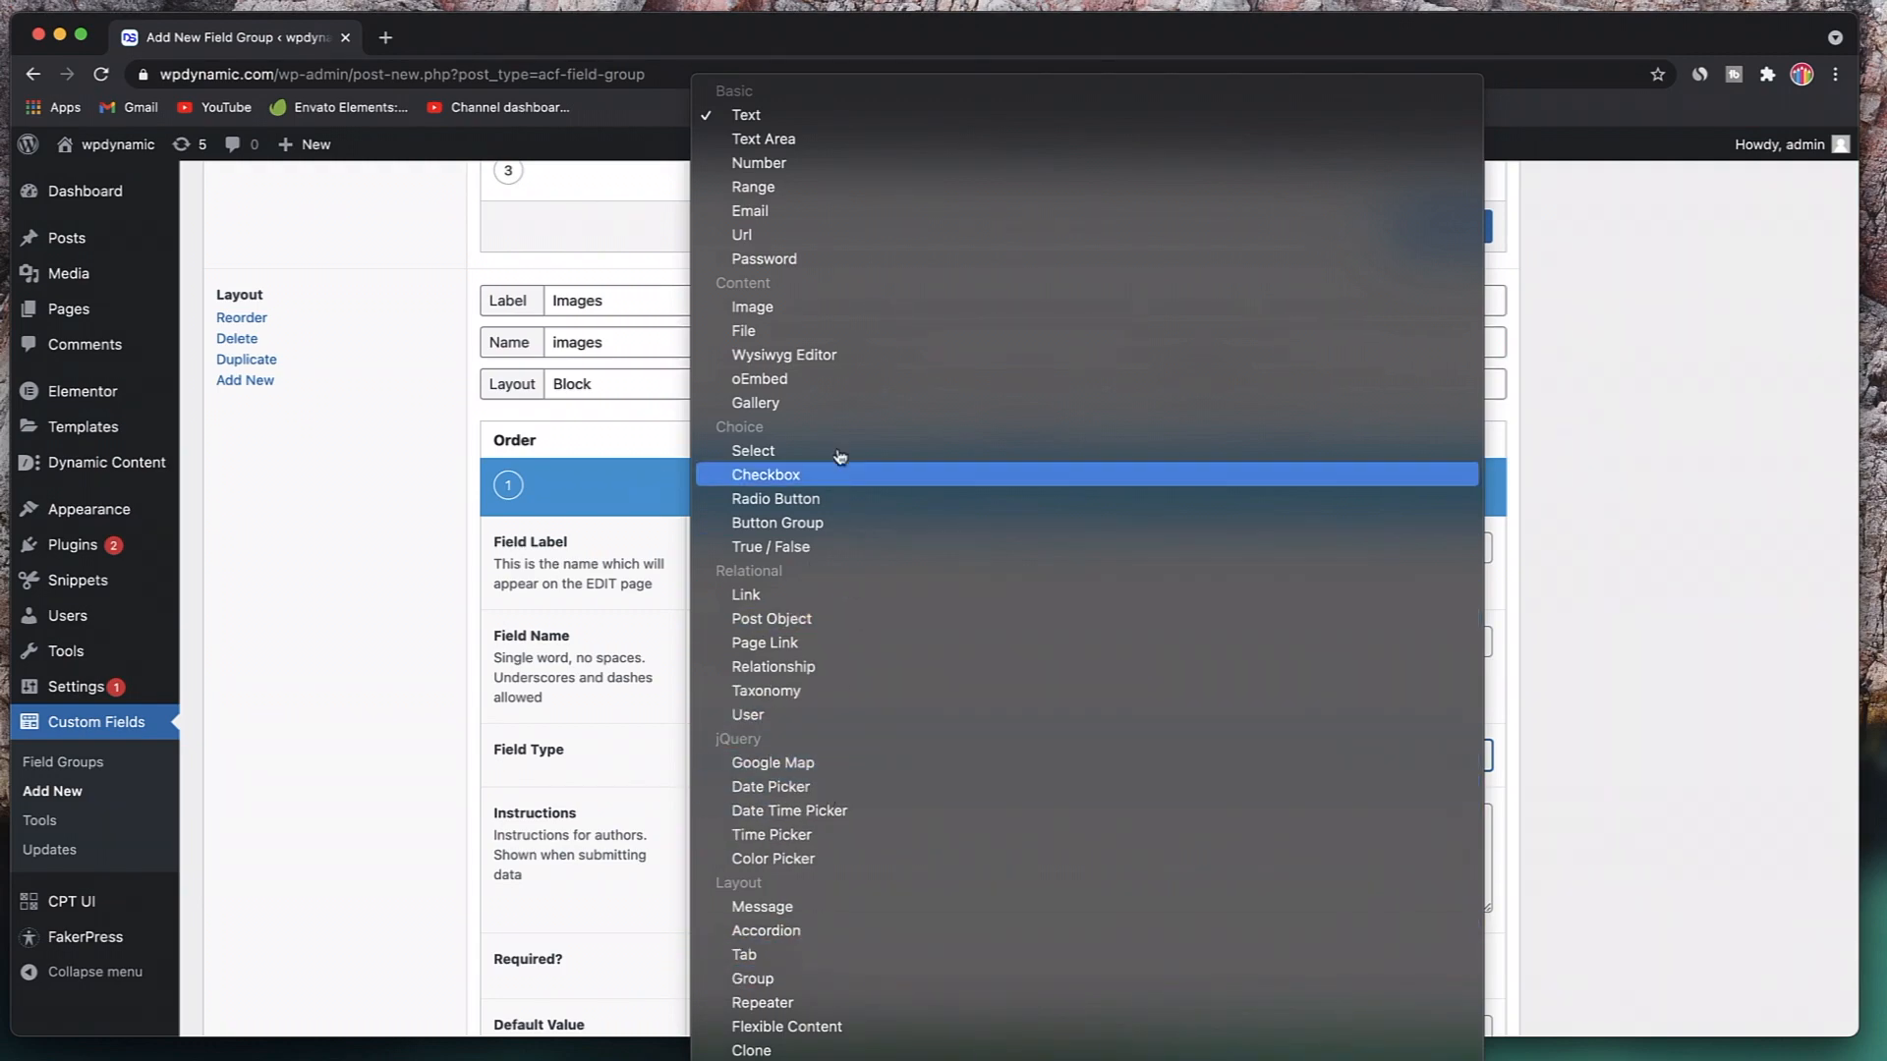
click(839, 417)
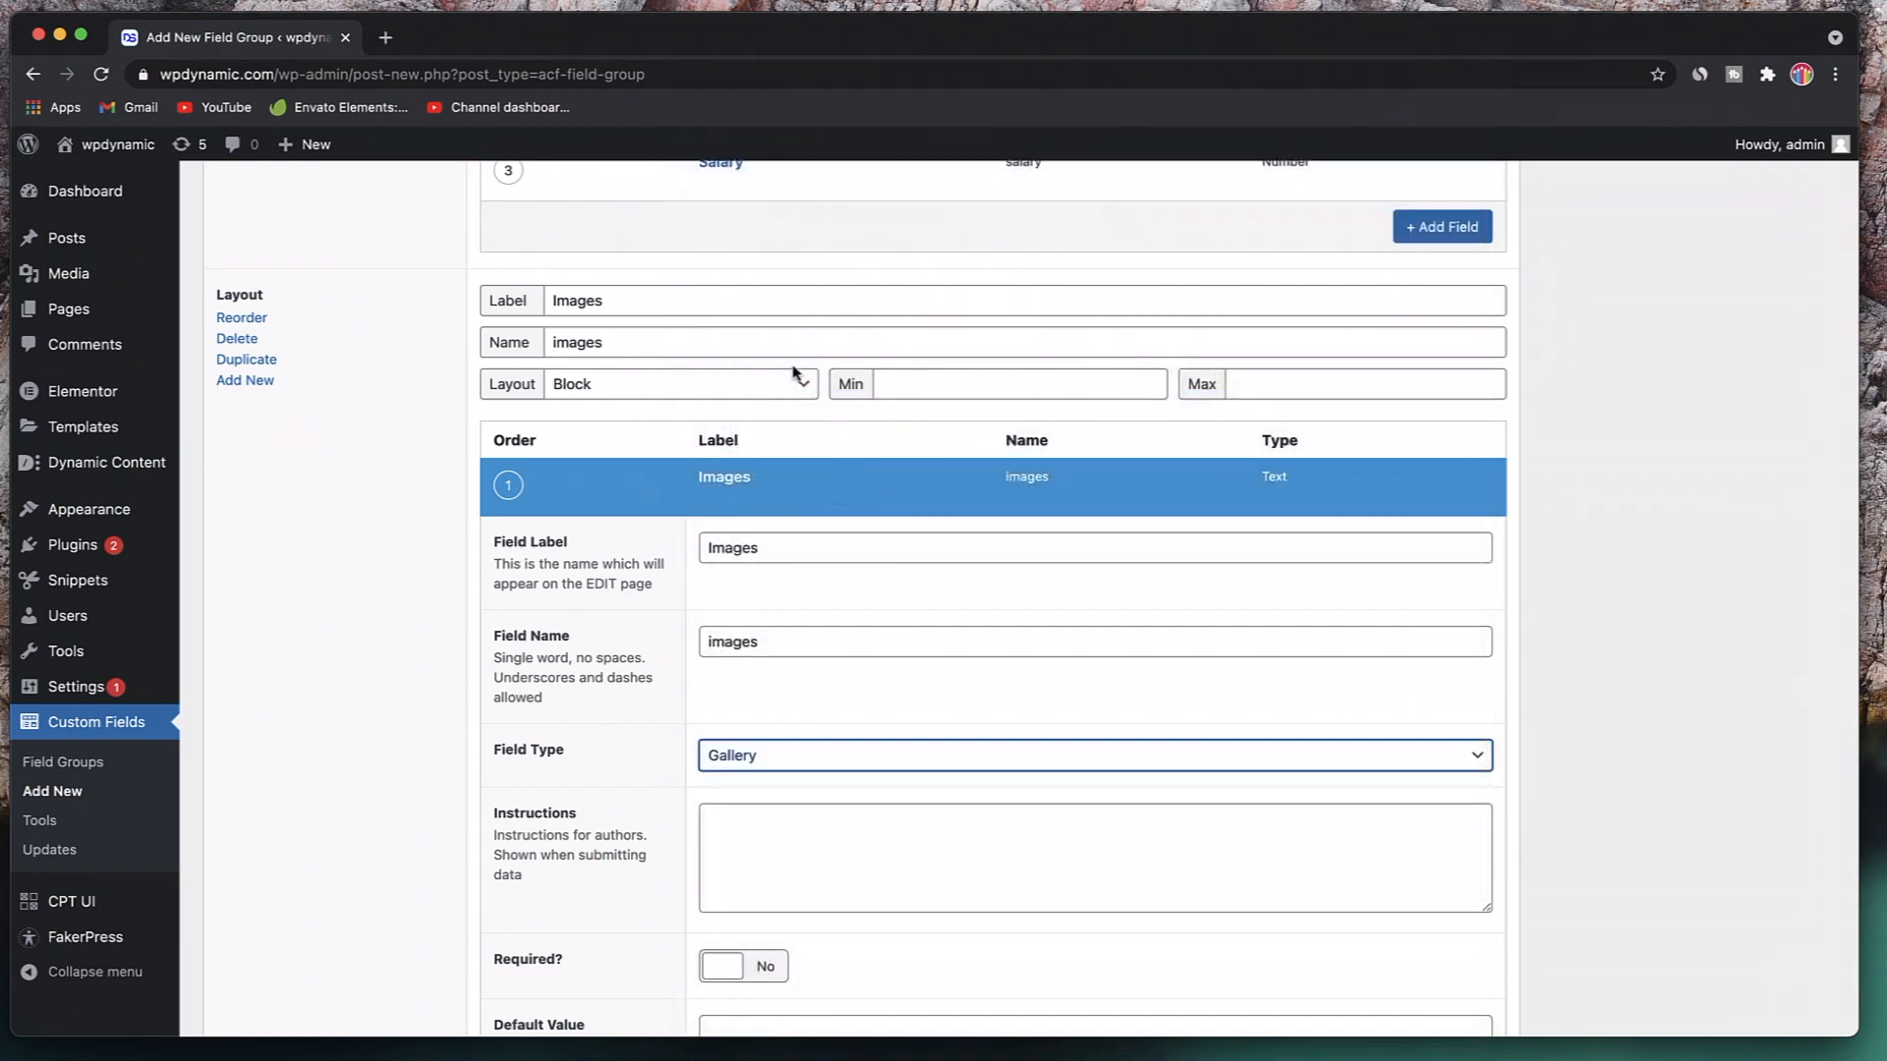
click(708, 499)
- Set the location rule to show the field group when Post Type is equal to Post
scroll(703, 506, up, 5)
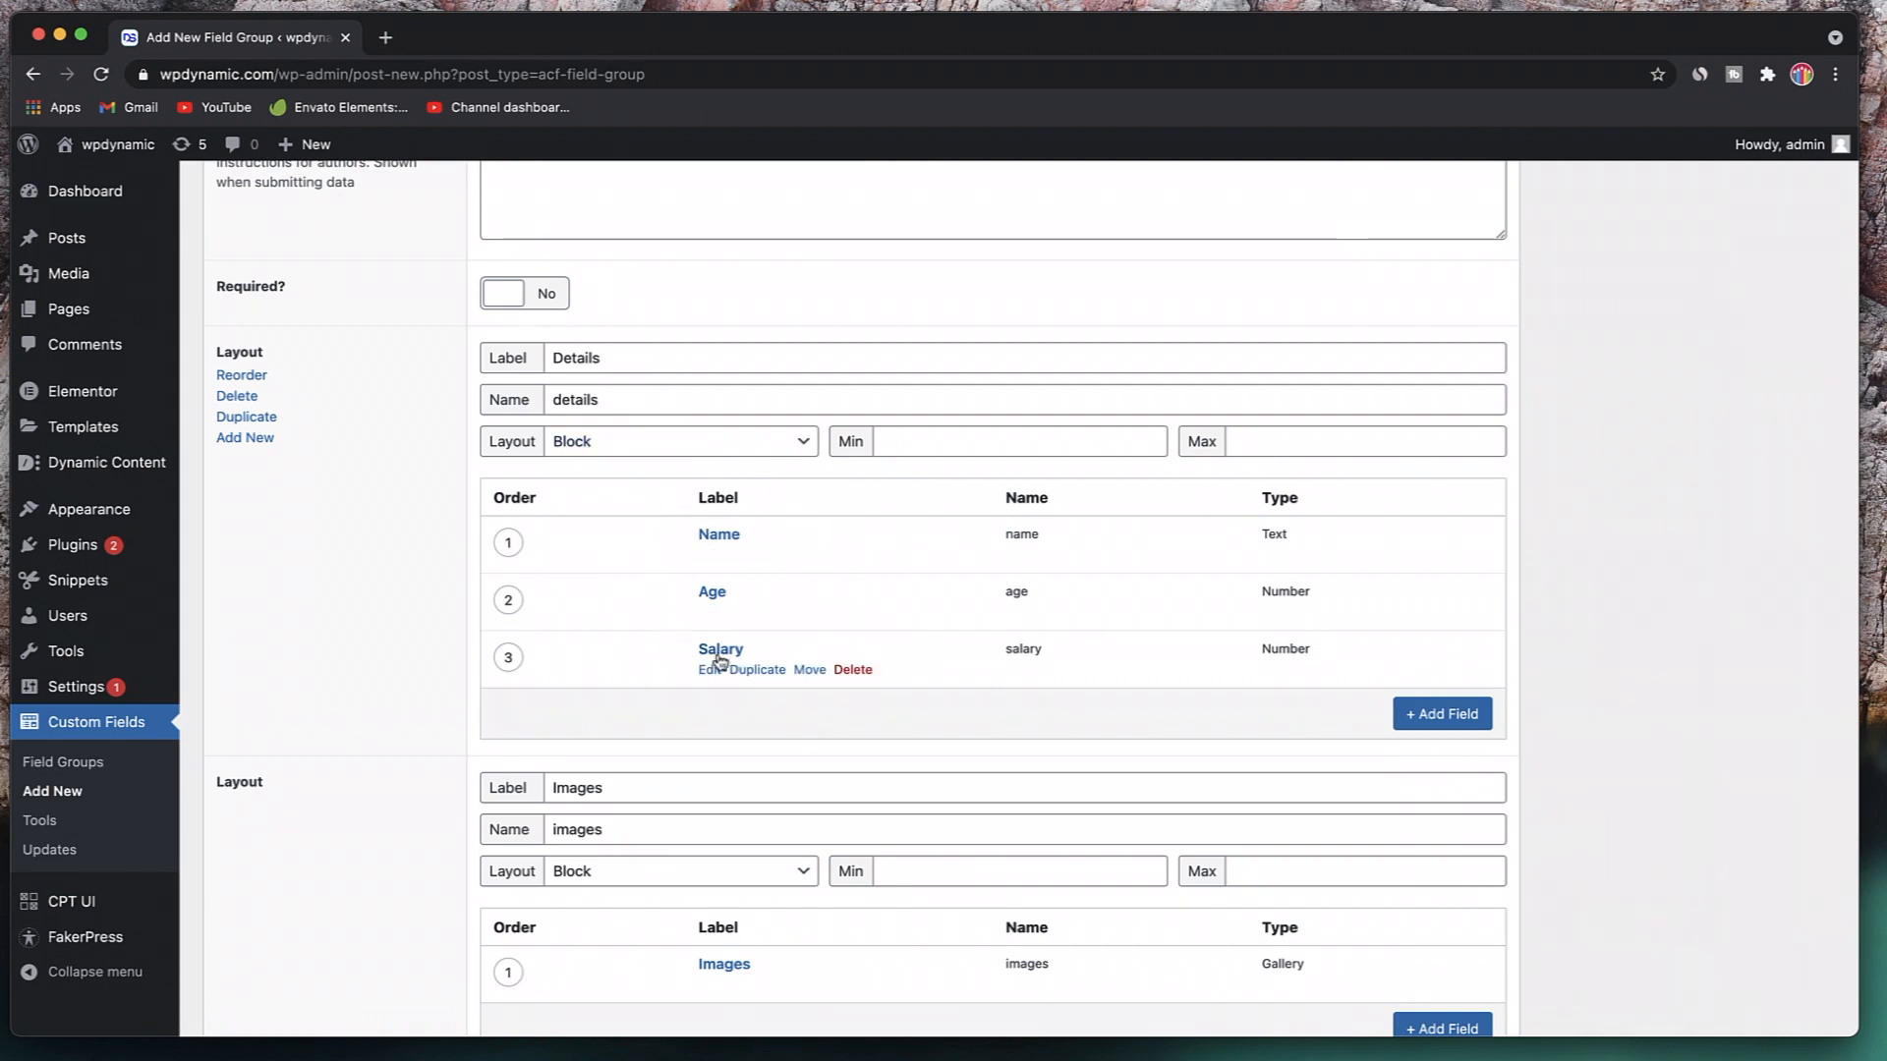
scroll(729, 660, down, 5)
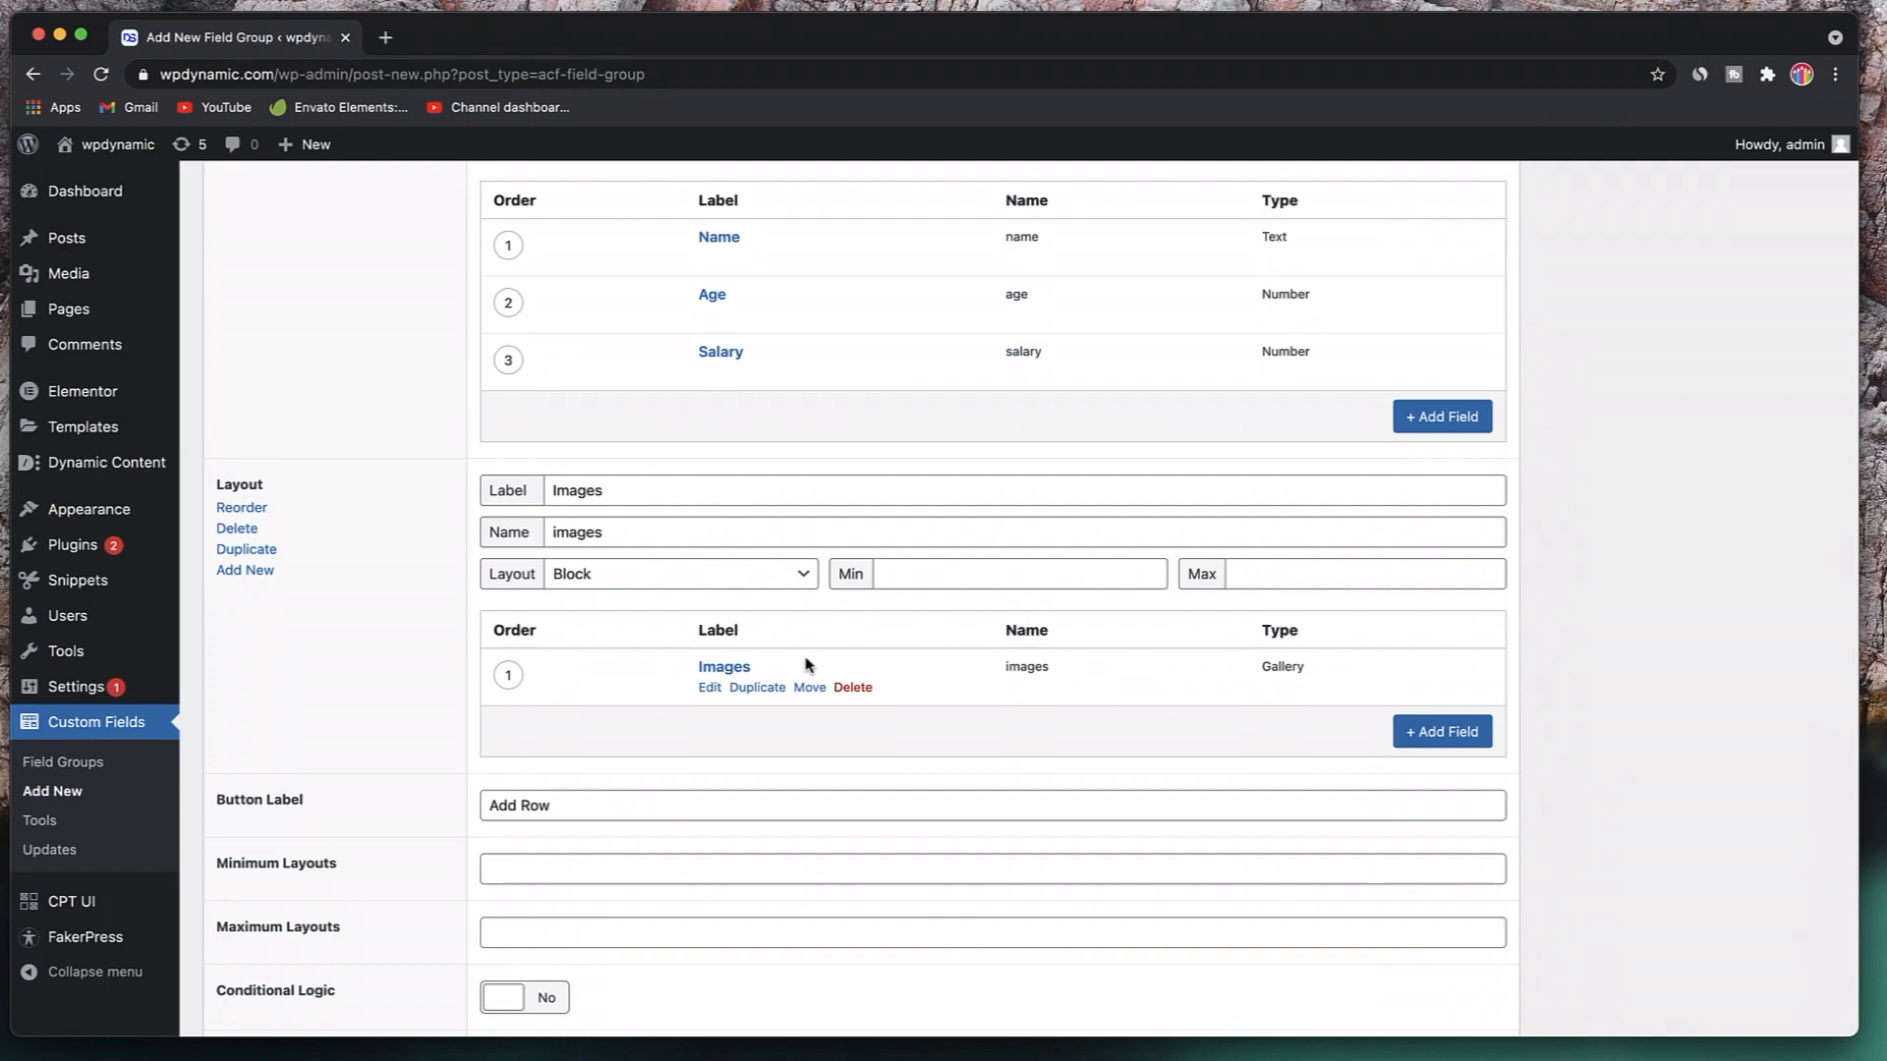
scroll(805, 662, down, 4)
scroll(805, 662, up, 3)
scroll(764, 757, down, 7)
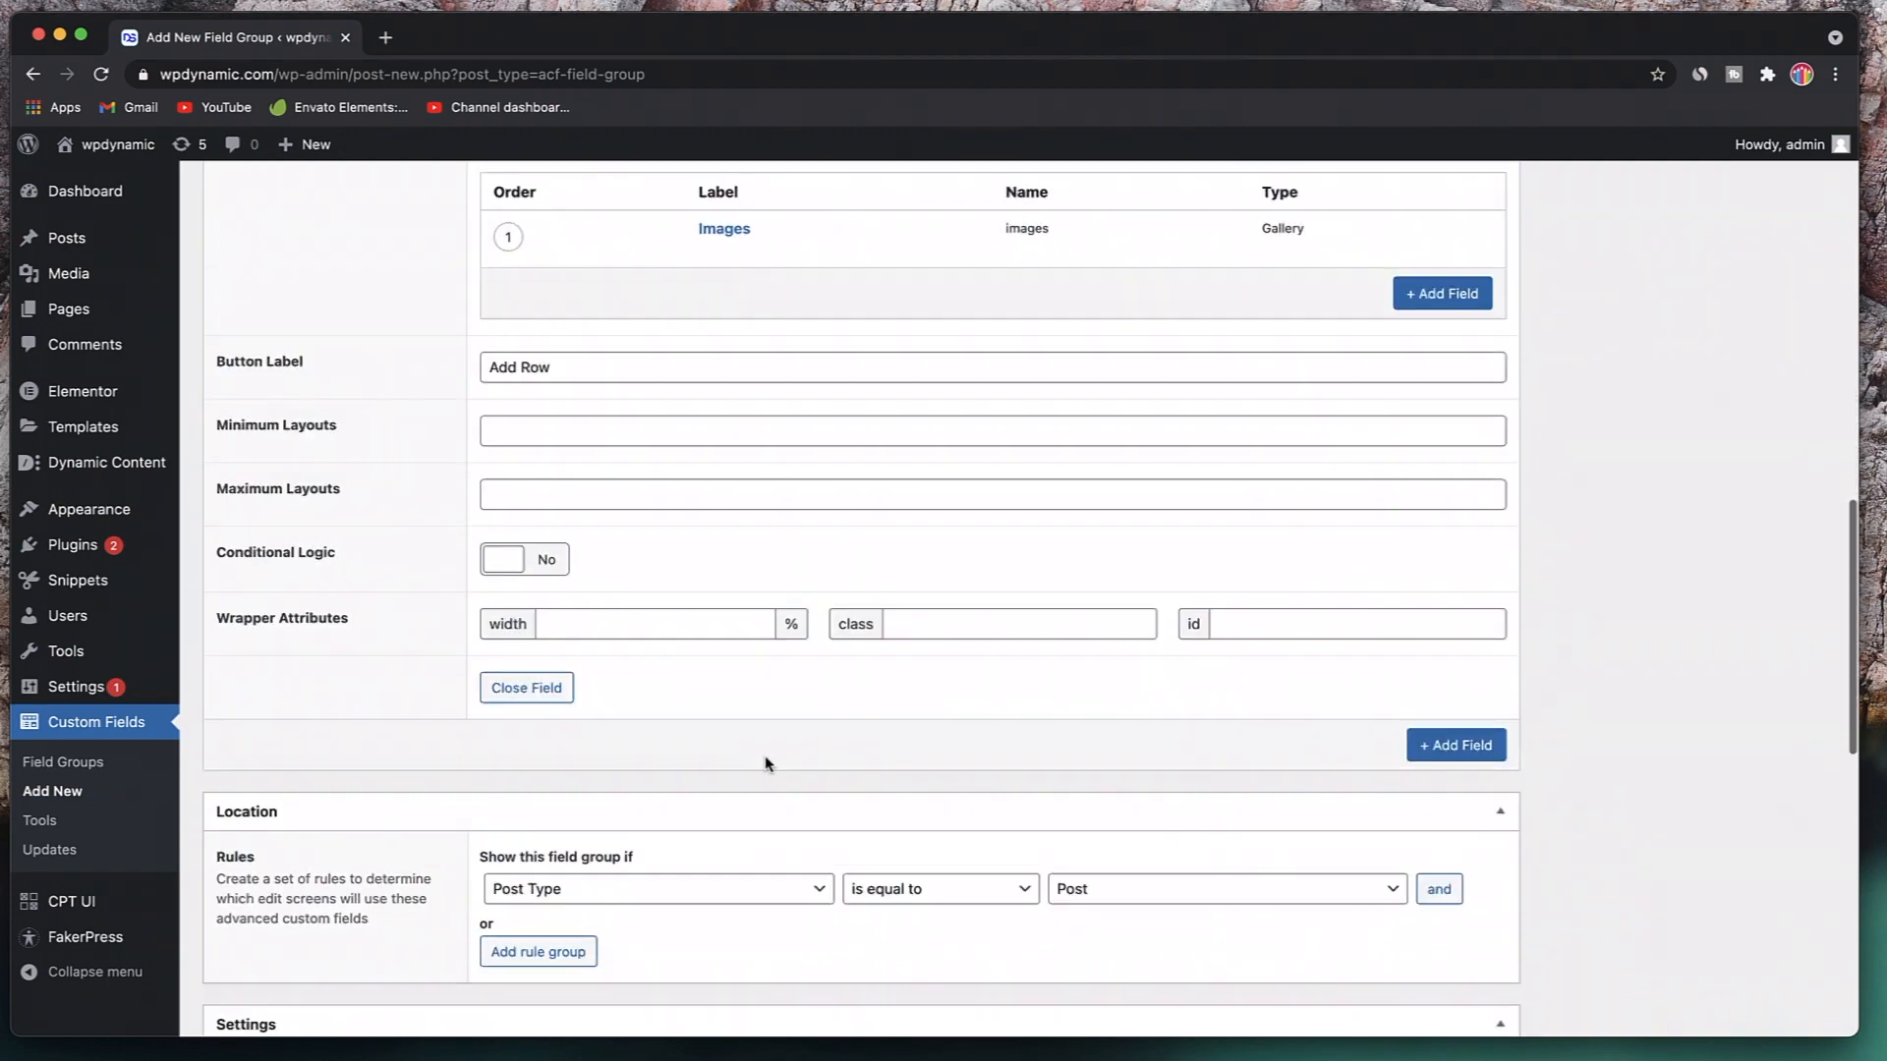
scroll(880, 657, down, 3)
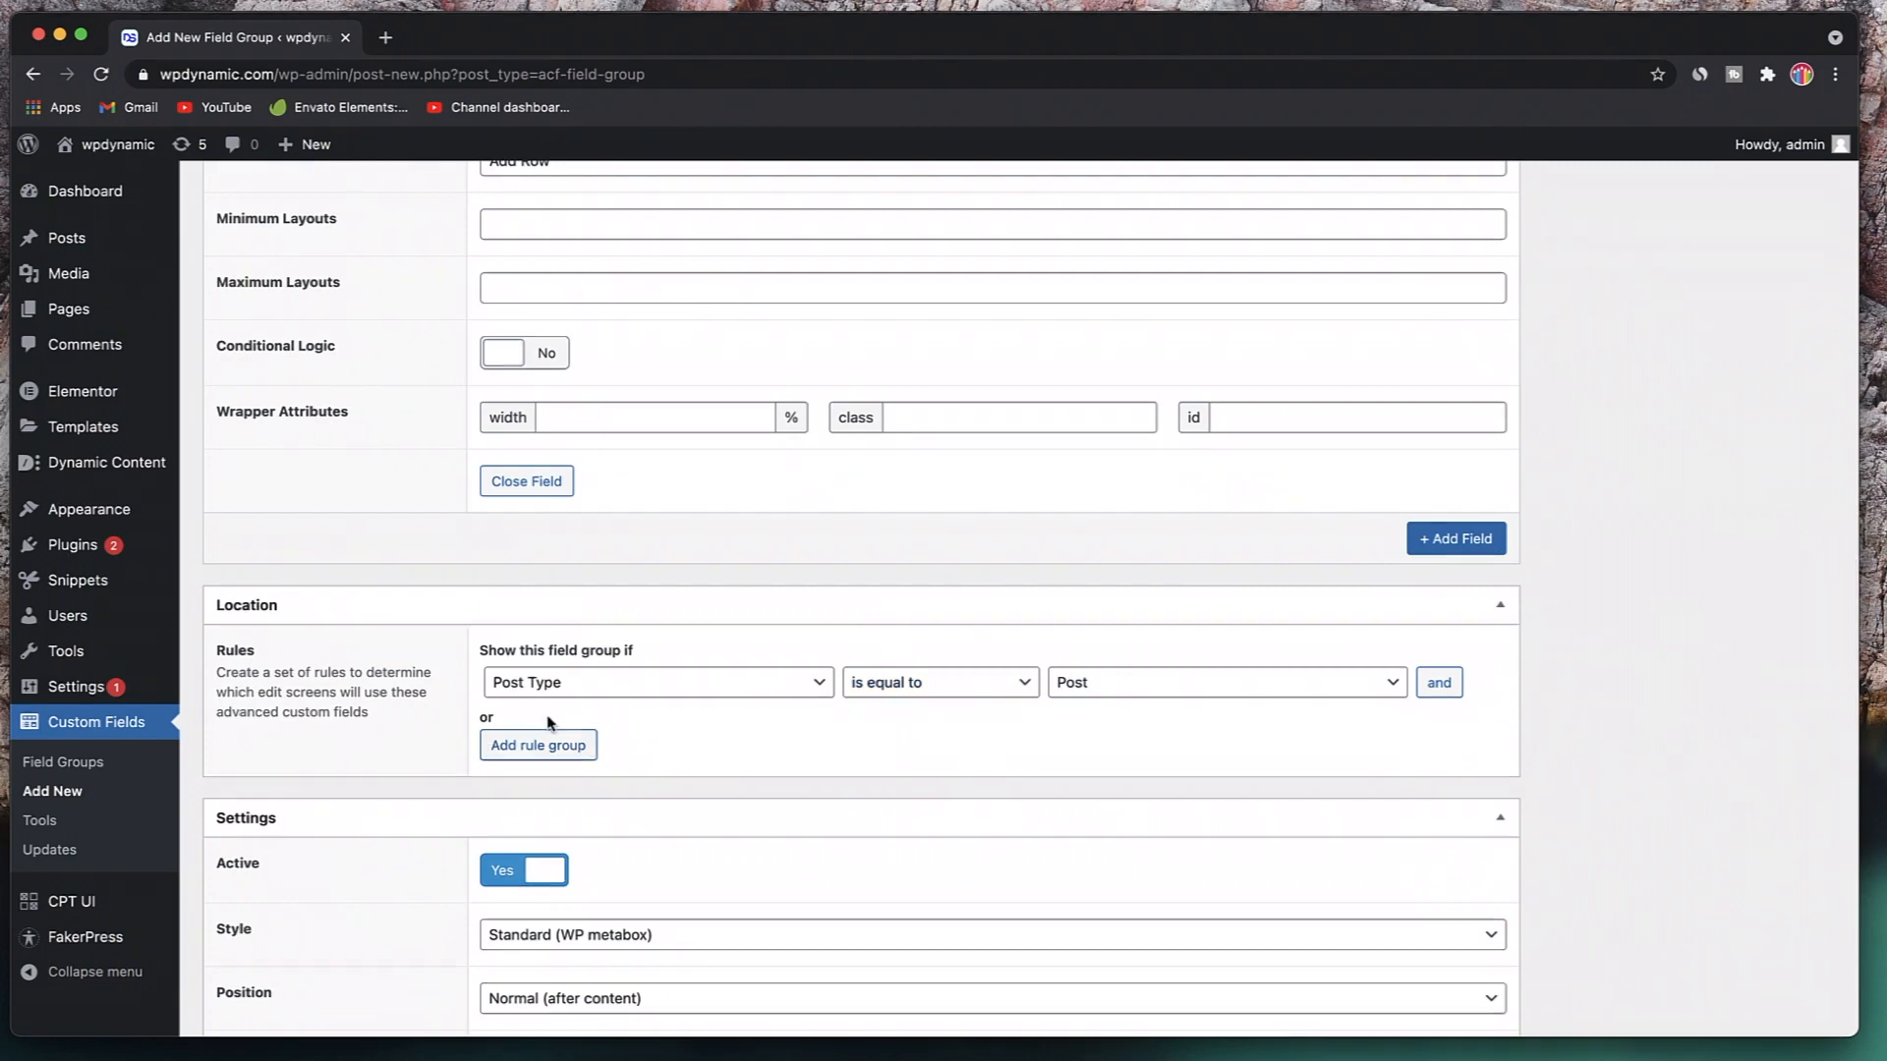
click(1201, 693)
click(1214, 685)
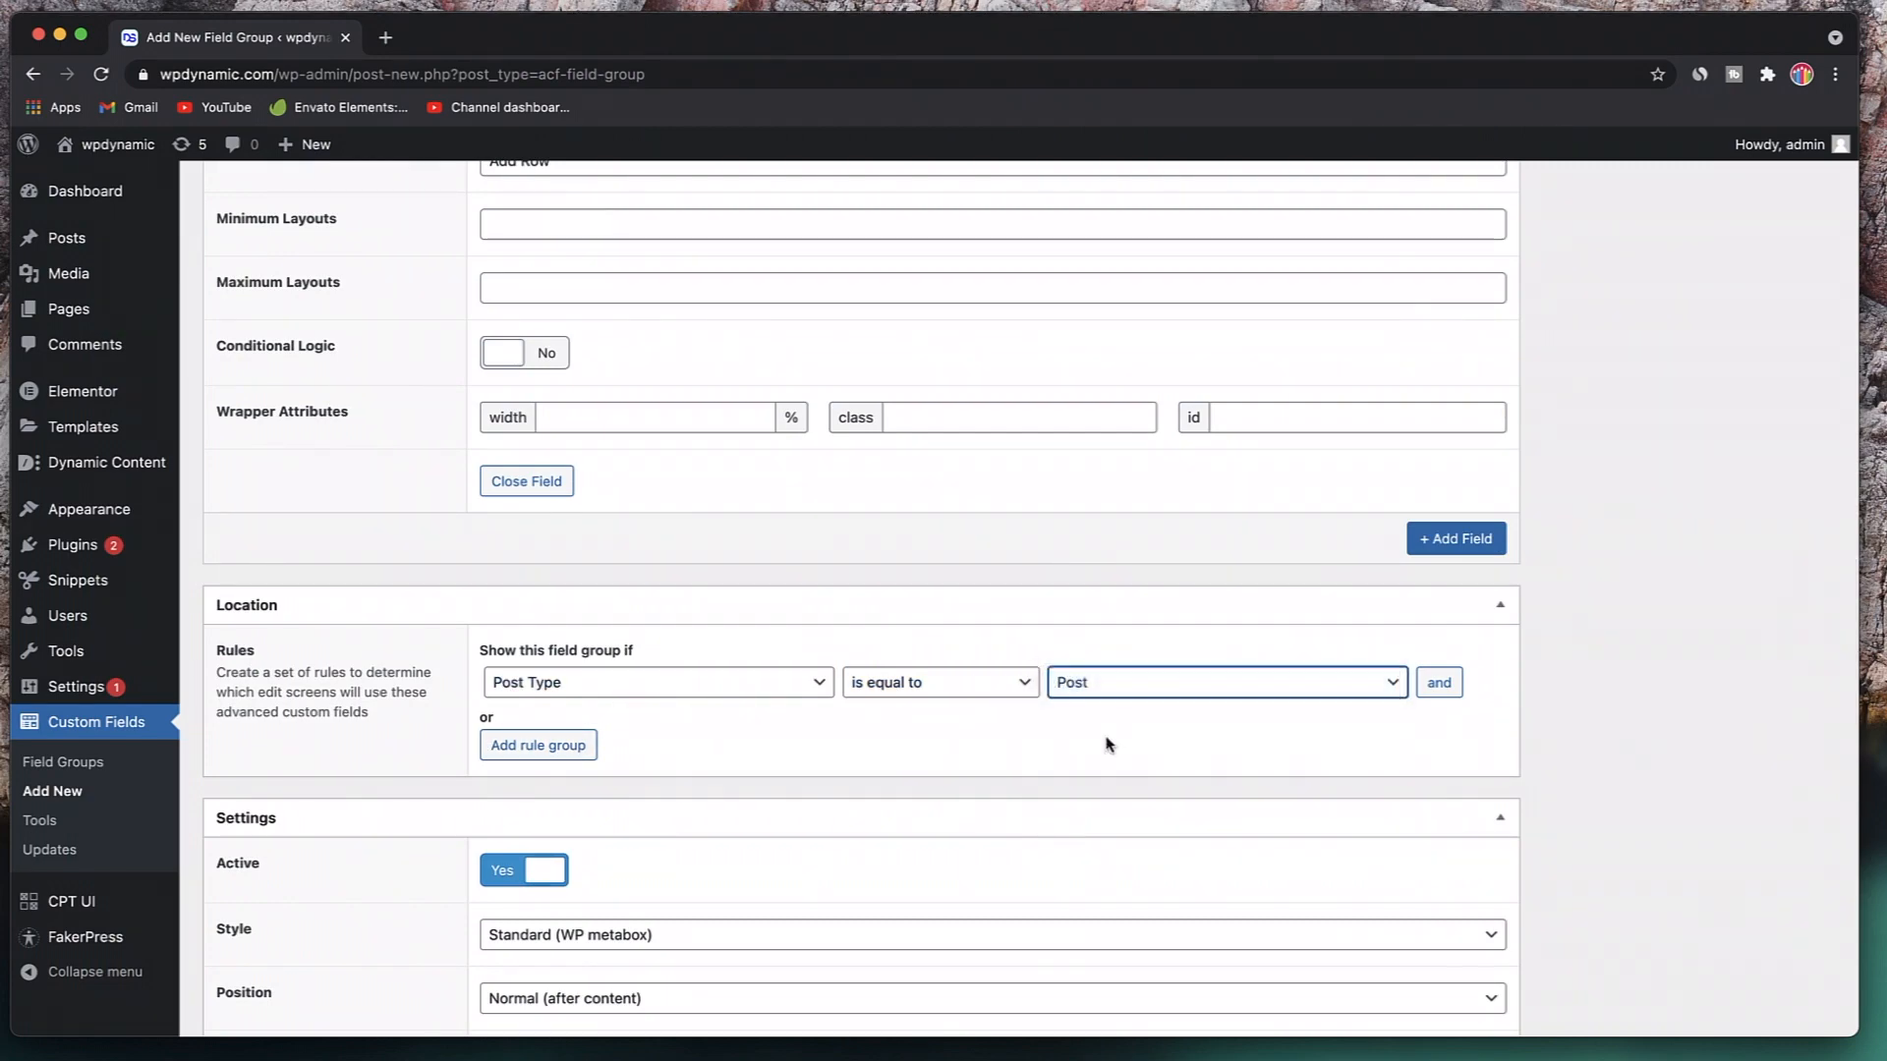
- Publish the ACF flex field group and dismiss the notice
scroll(1107, 744, down, 4)
scroll(930, 674, down, 6)
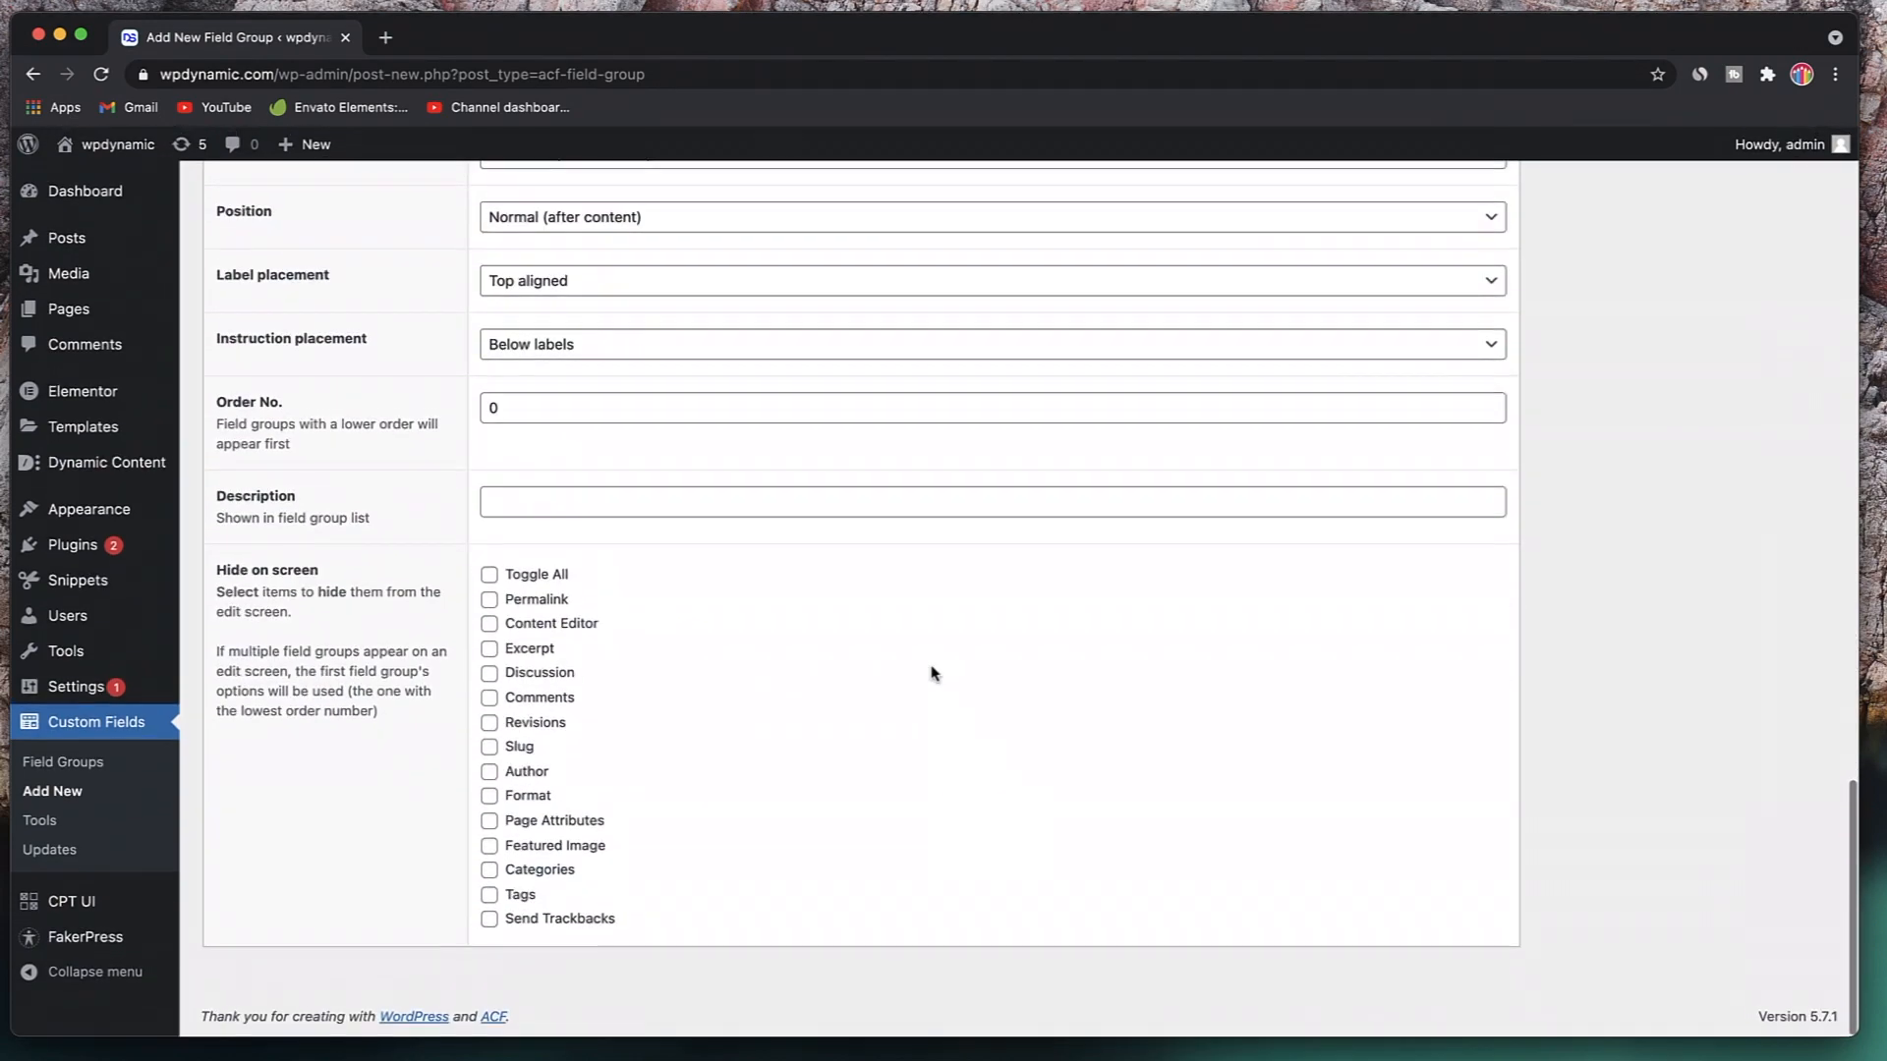
scroll(931, 674, up, 15)
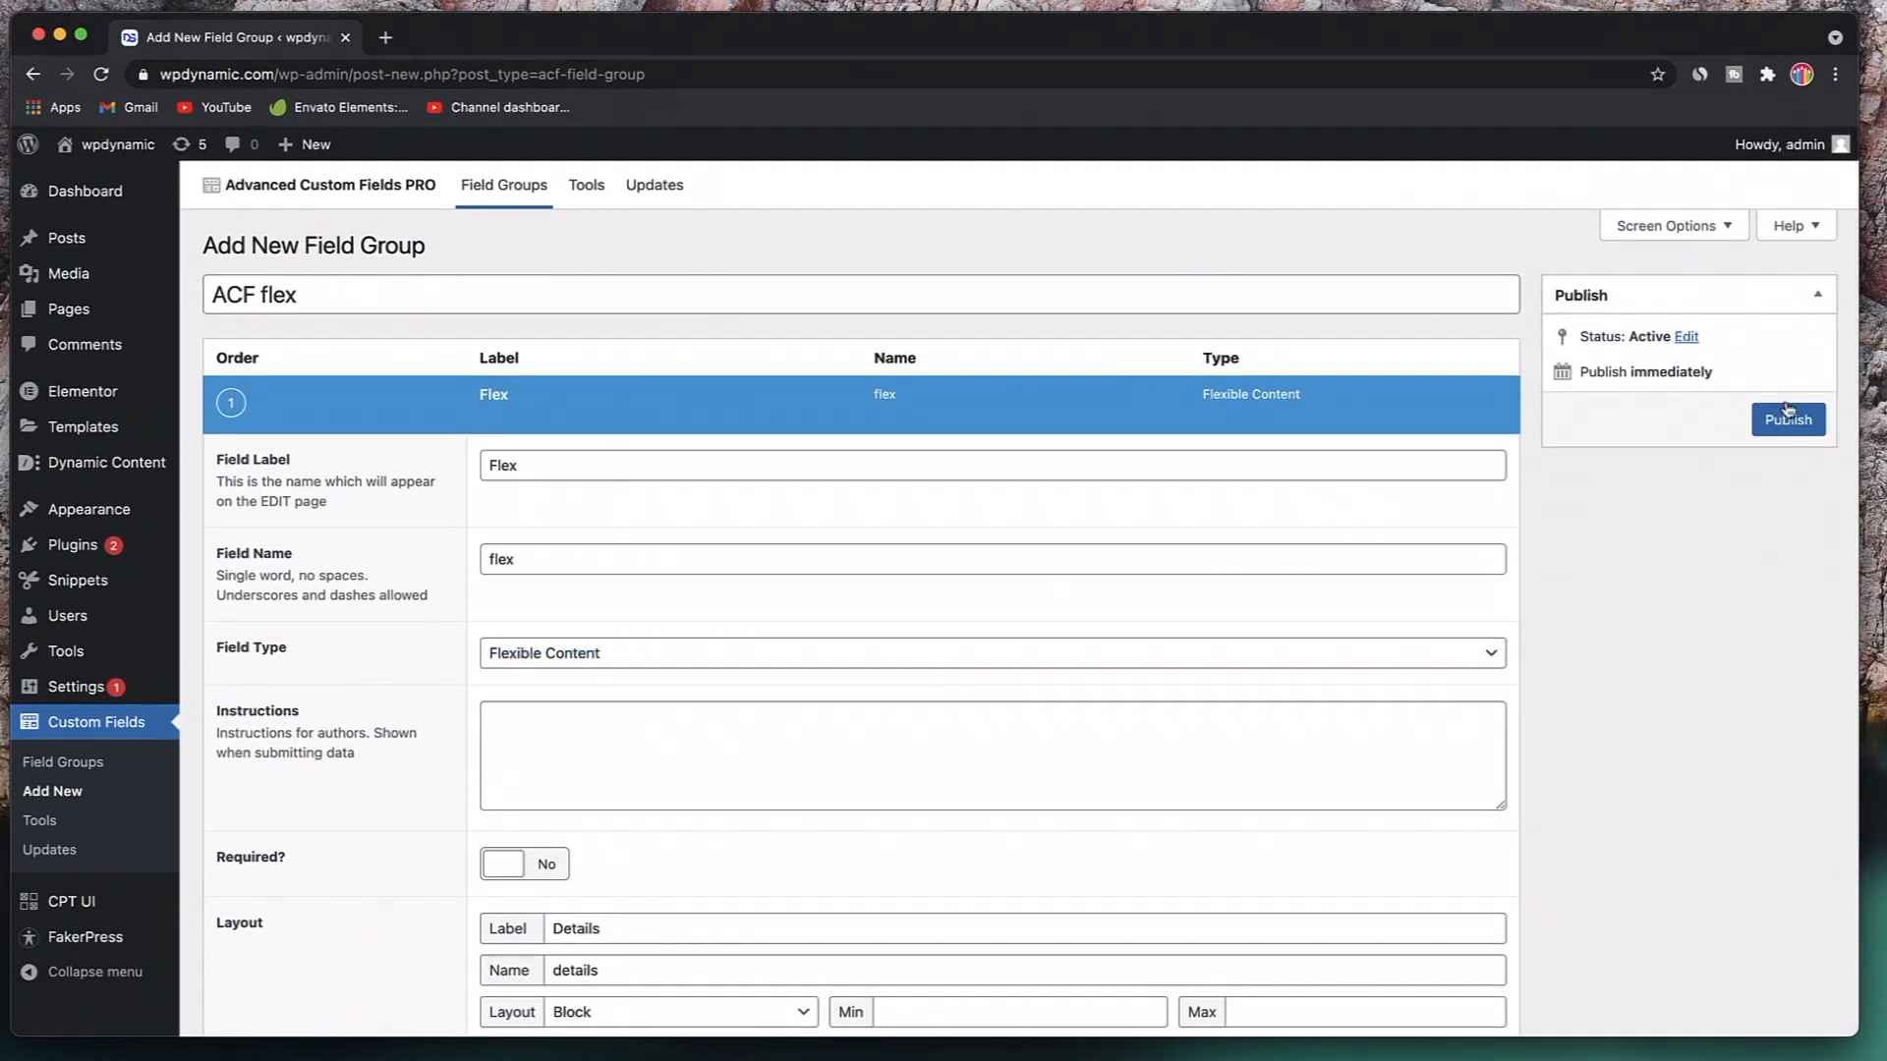
click(1787, 417)
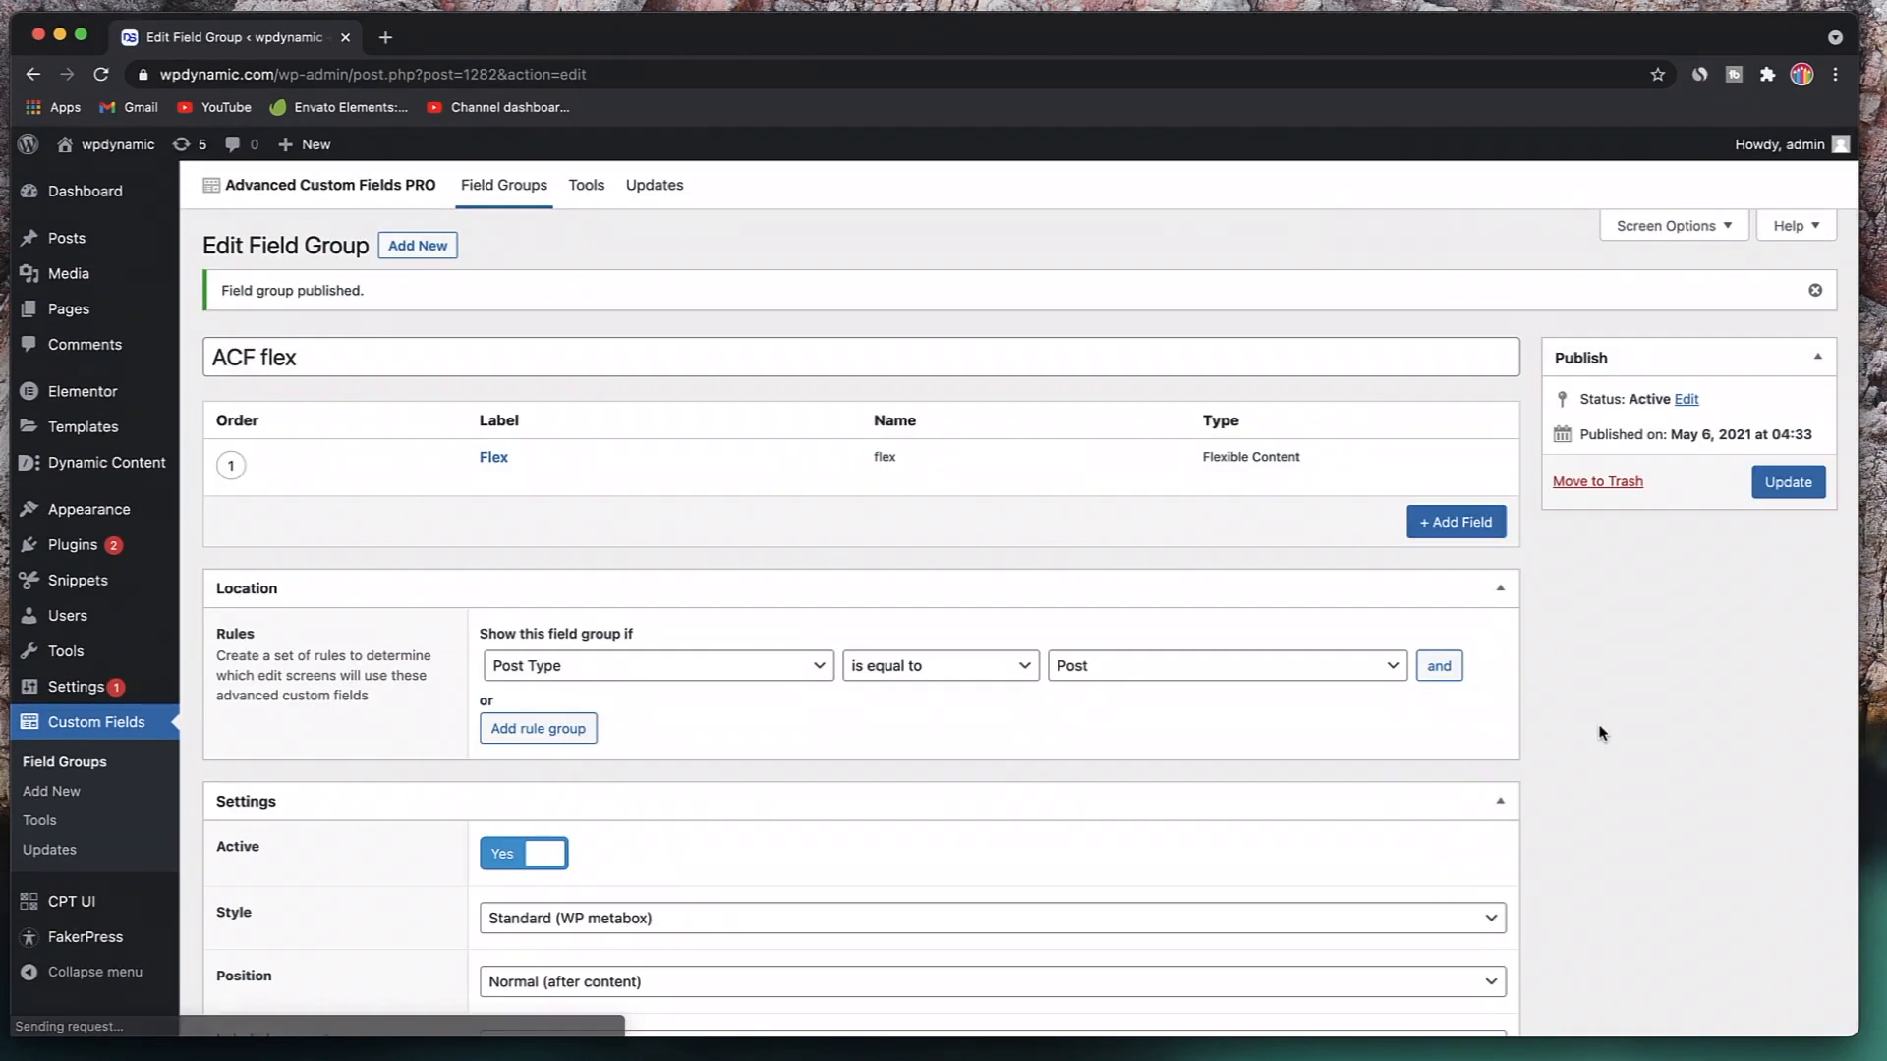
click(1815, 290)
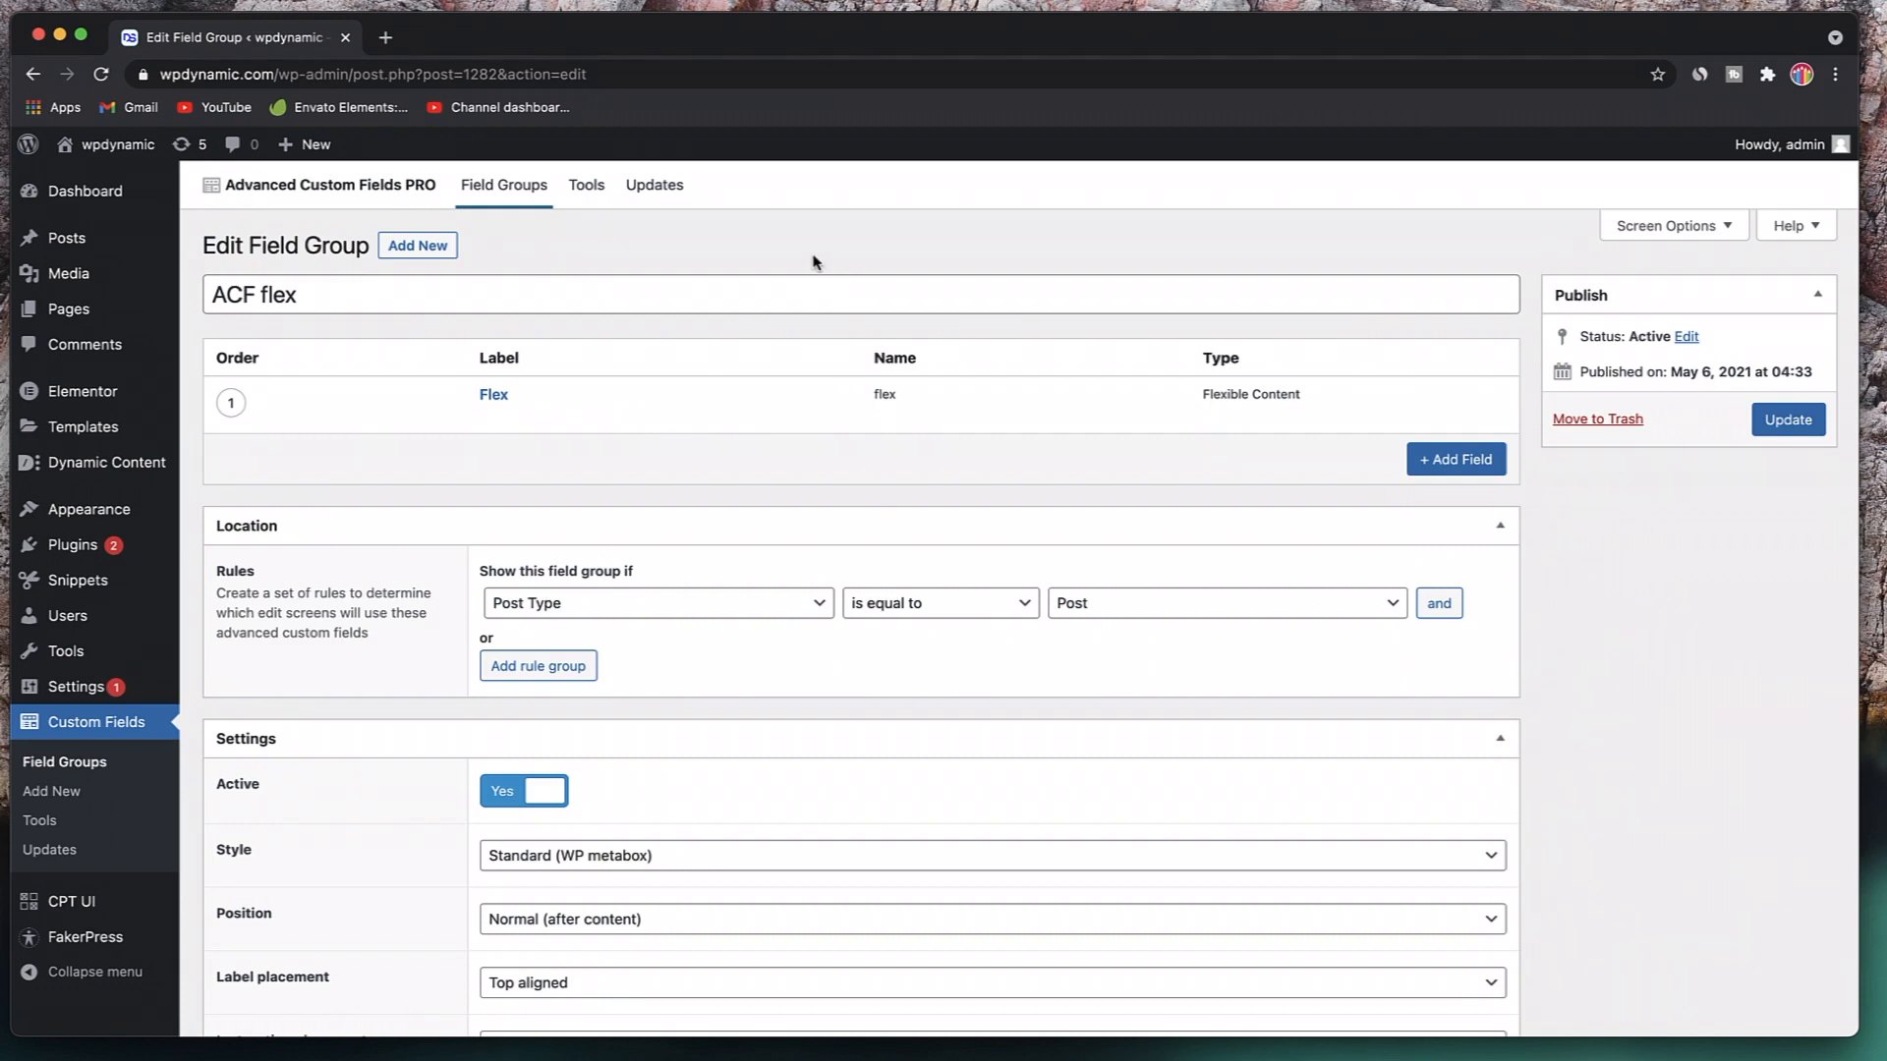
- Start a new post in a separate browser tab and title it "Flex Demo"
mouse_move(69, 240)
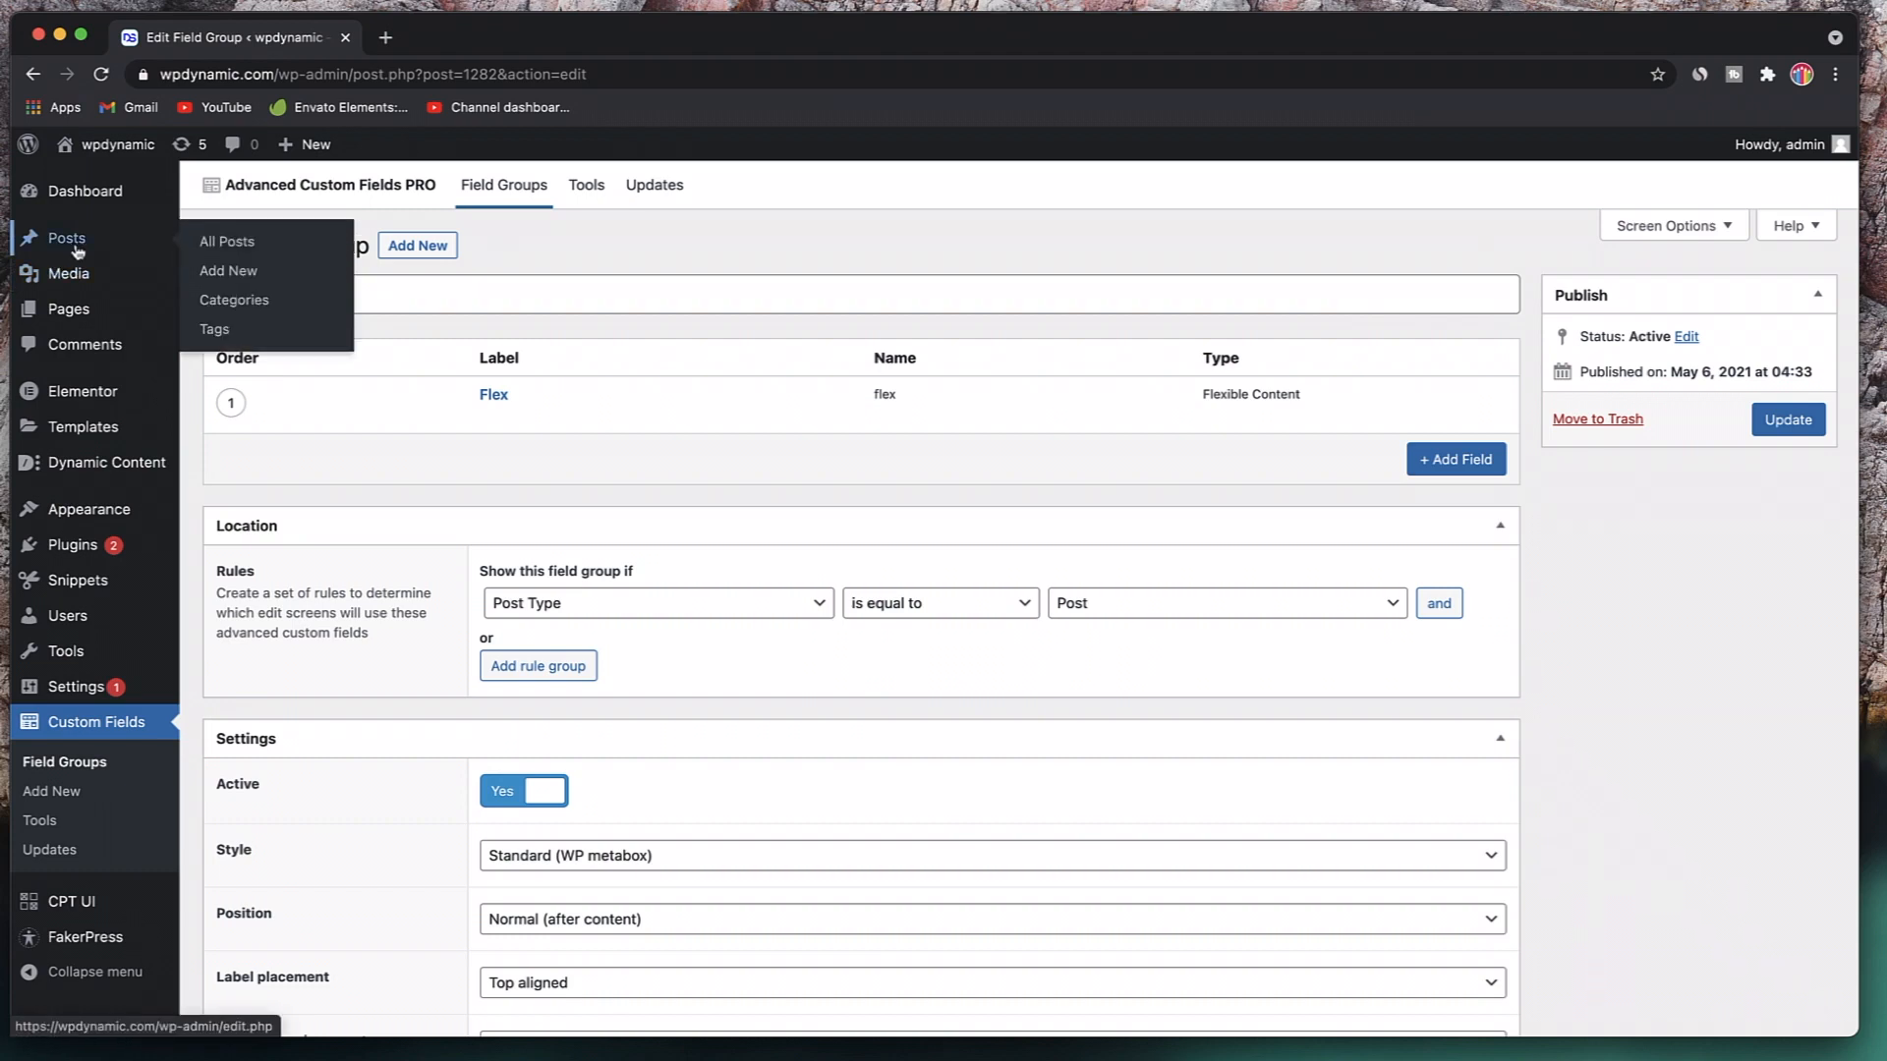
super+click(234, 278)
click(477, 36)
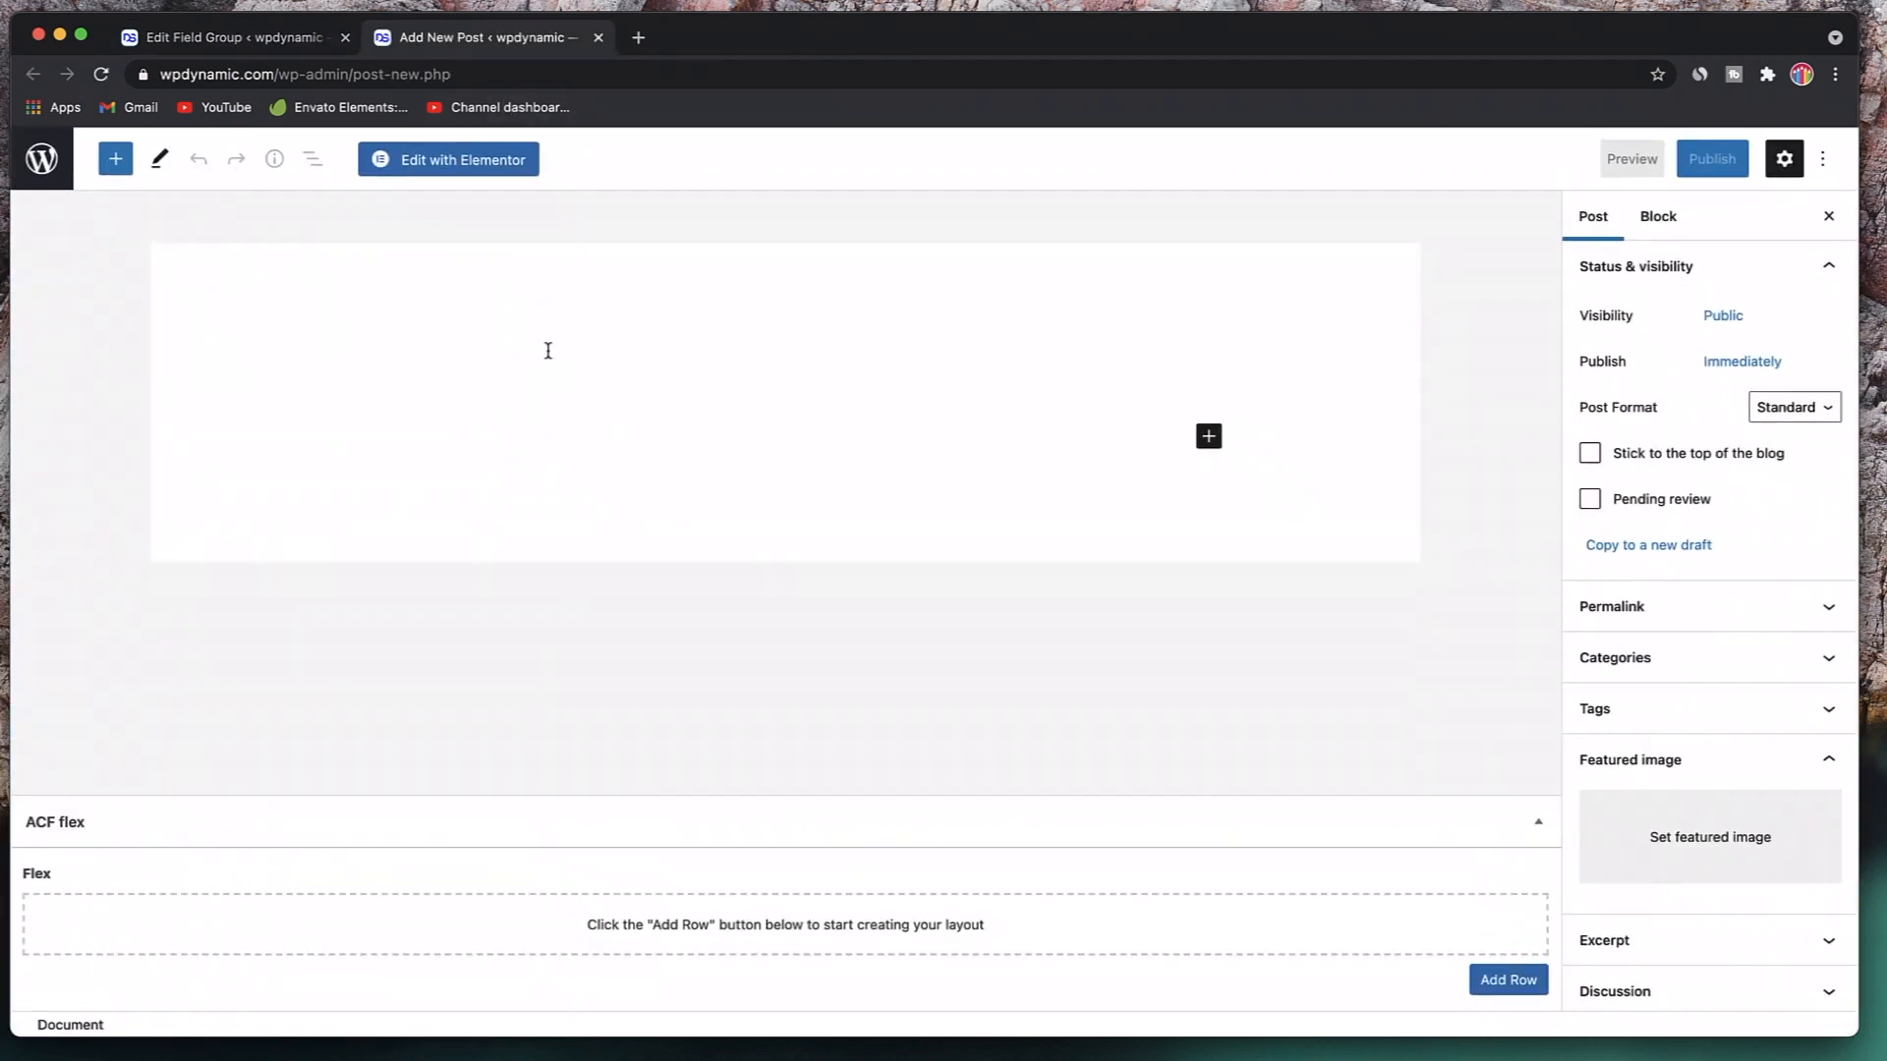
text(Flex )
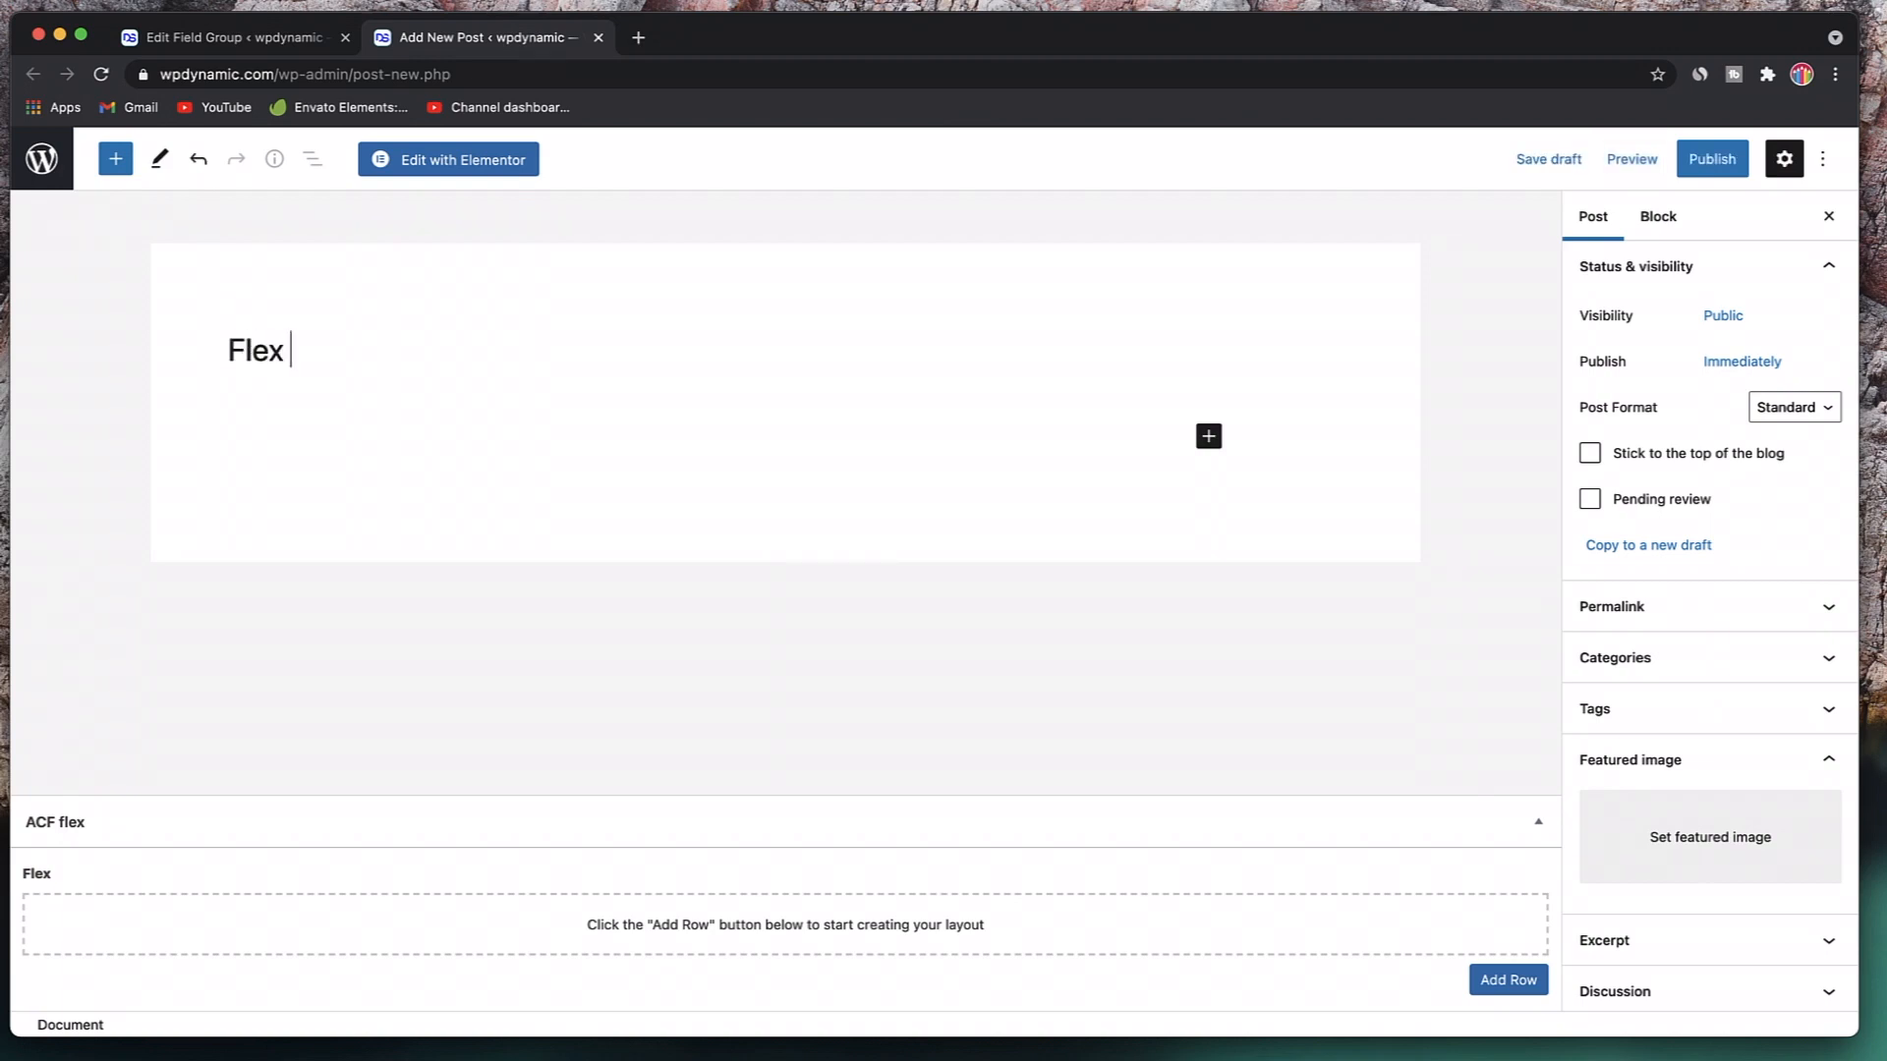
text(Demo)
- Set the sunset-over-sea photo as the post's featured image and leave the ACF flex box expanded
click(1715, 840)
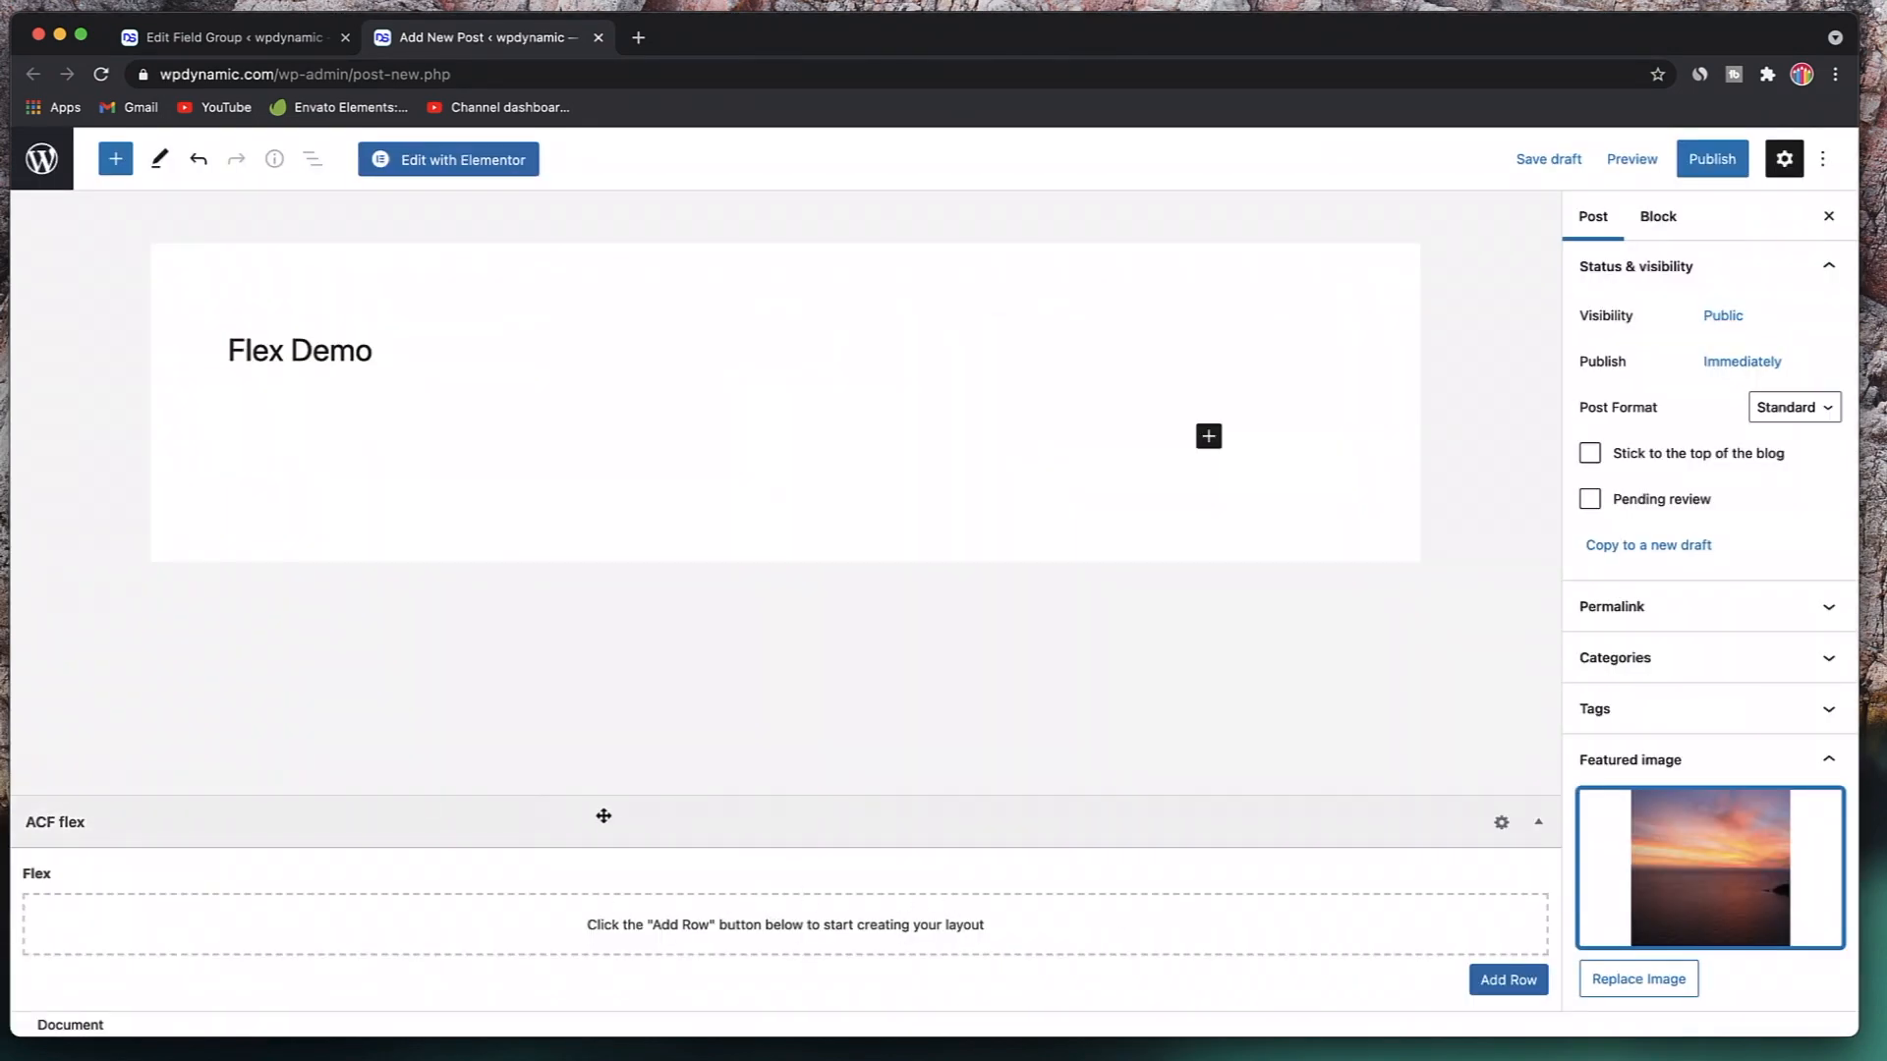
click(604, 816)
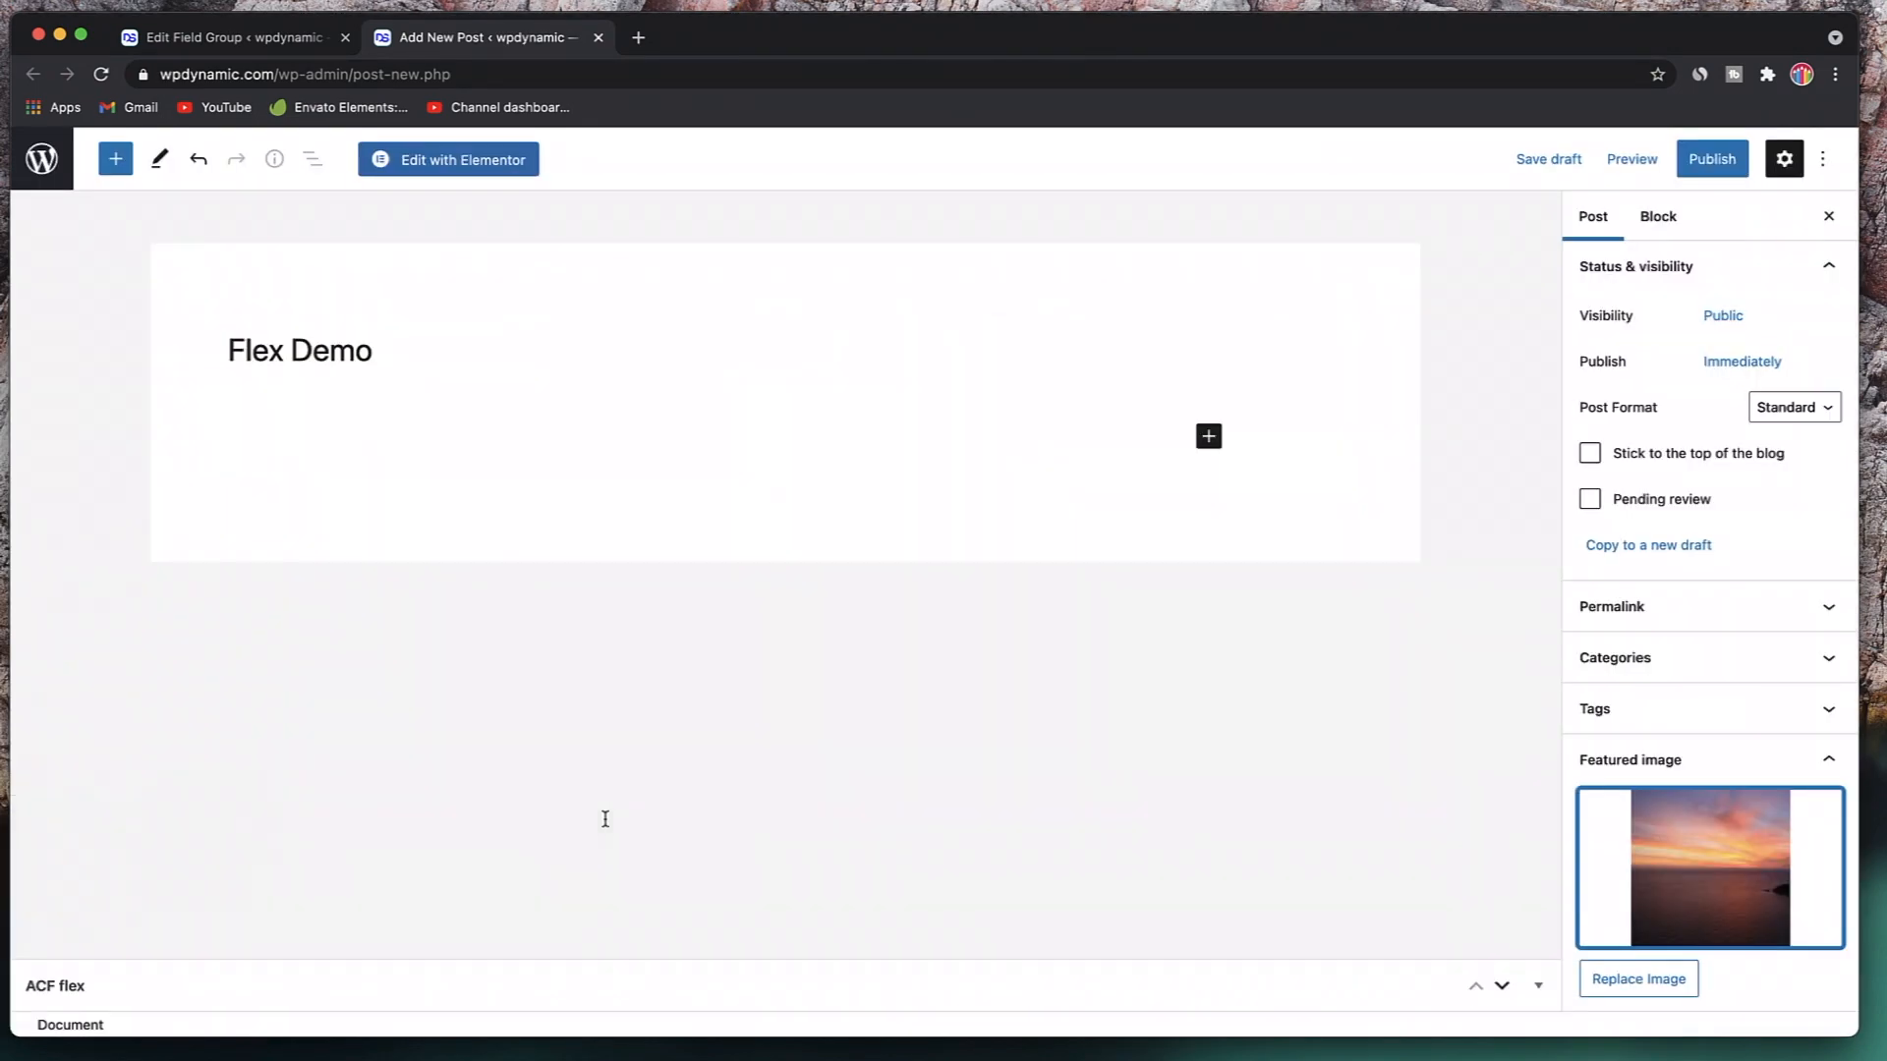
click(1131, 992)
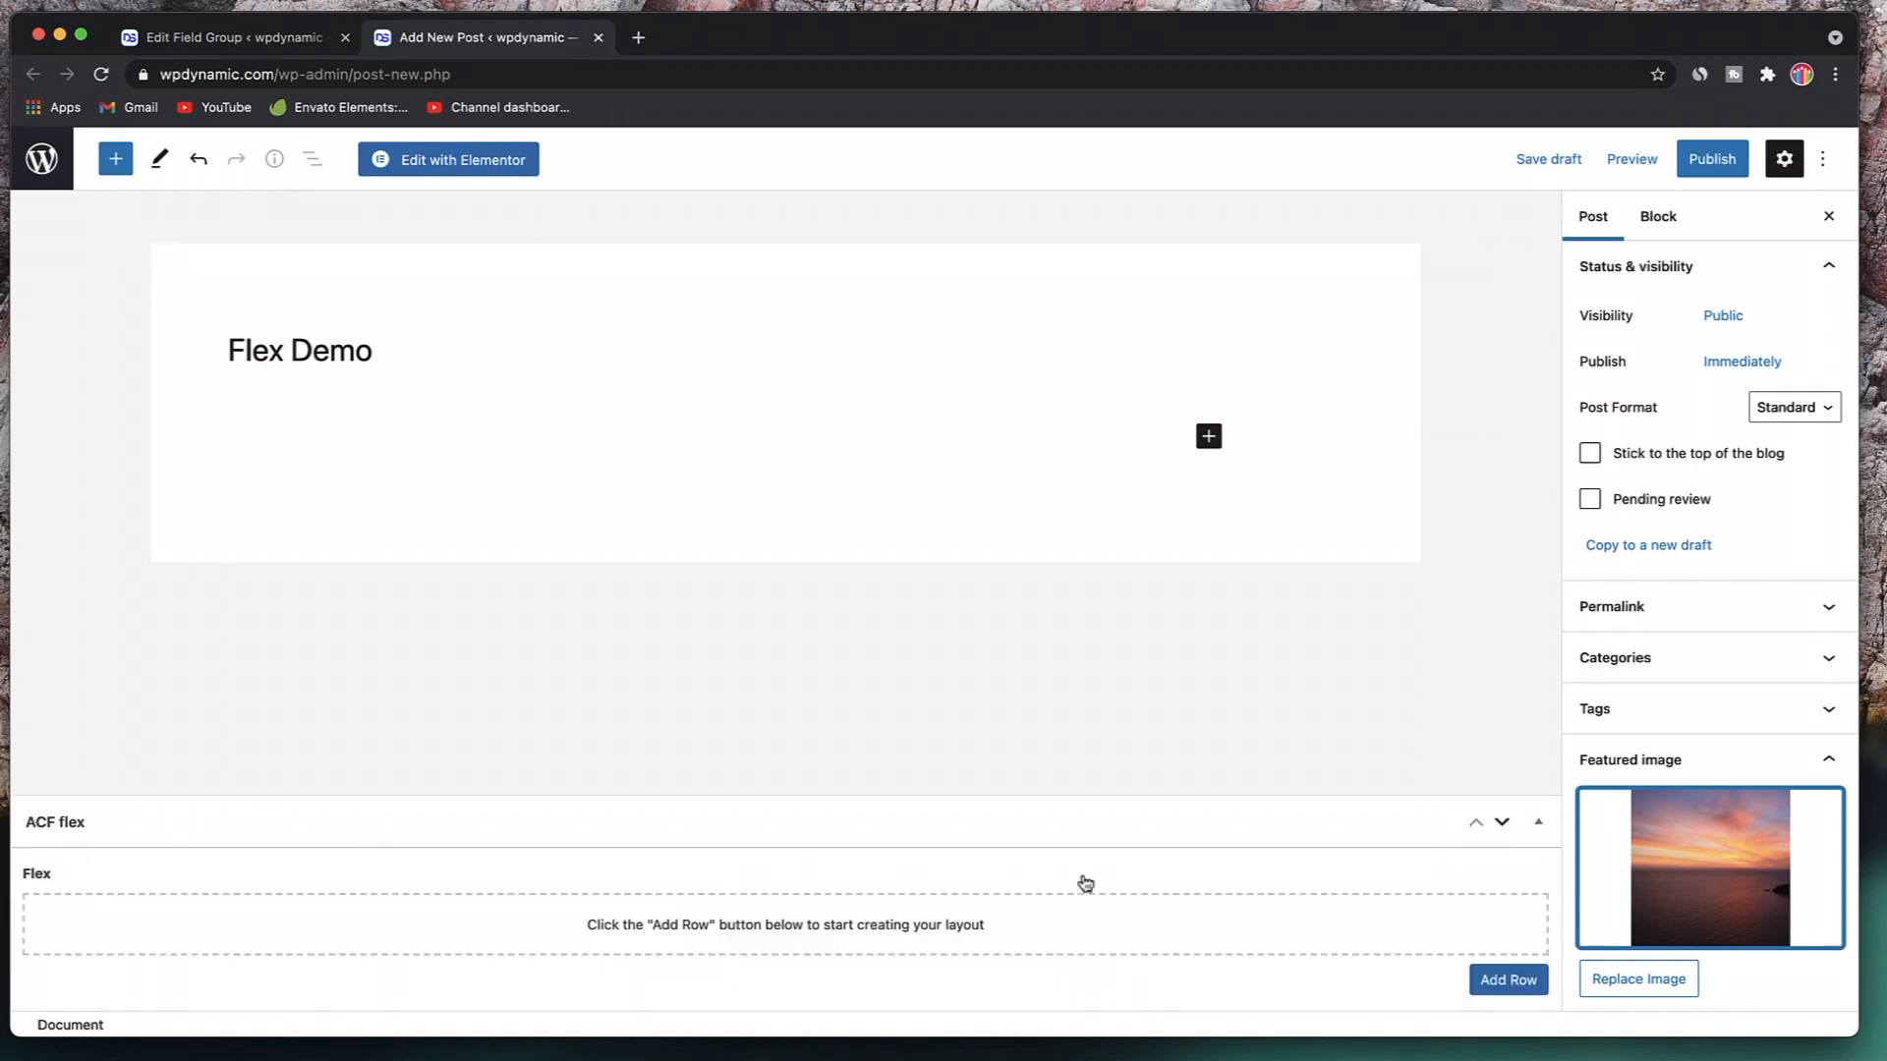
- Add a Details row to the Flex field and enter the person's name, age 30 and salary 10000
click(1507, 981)
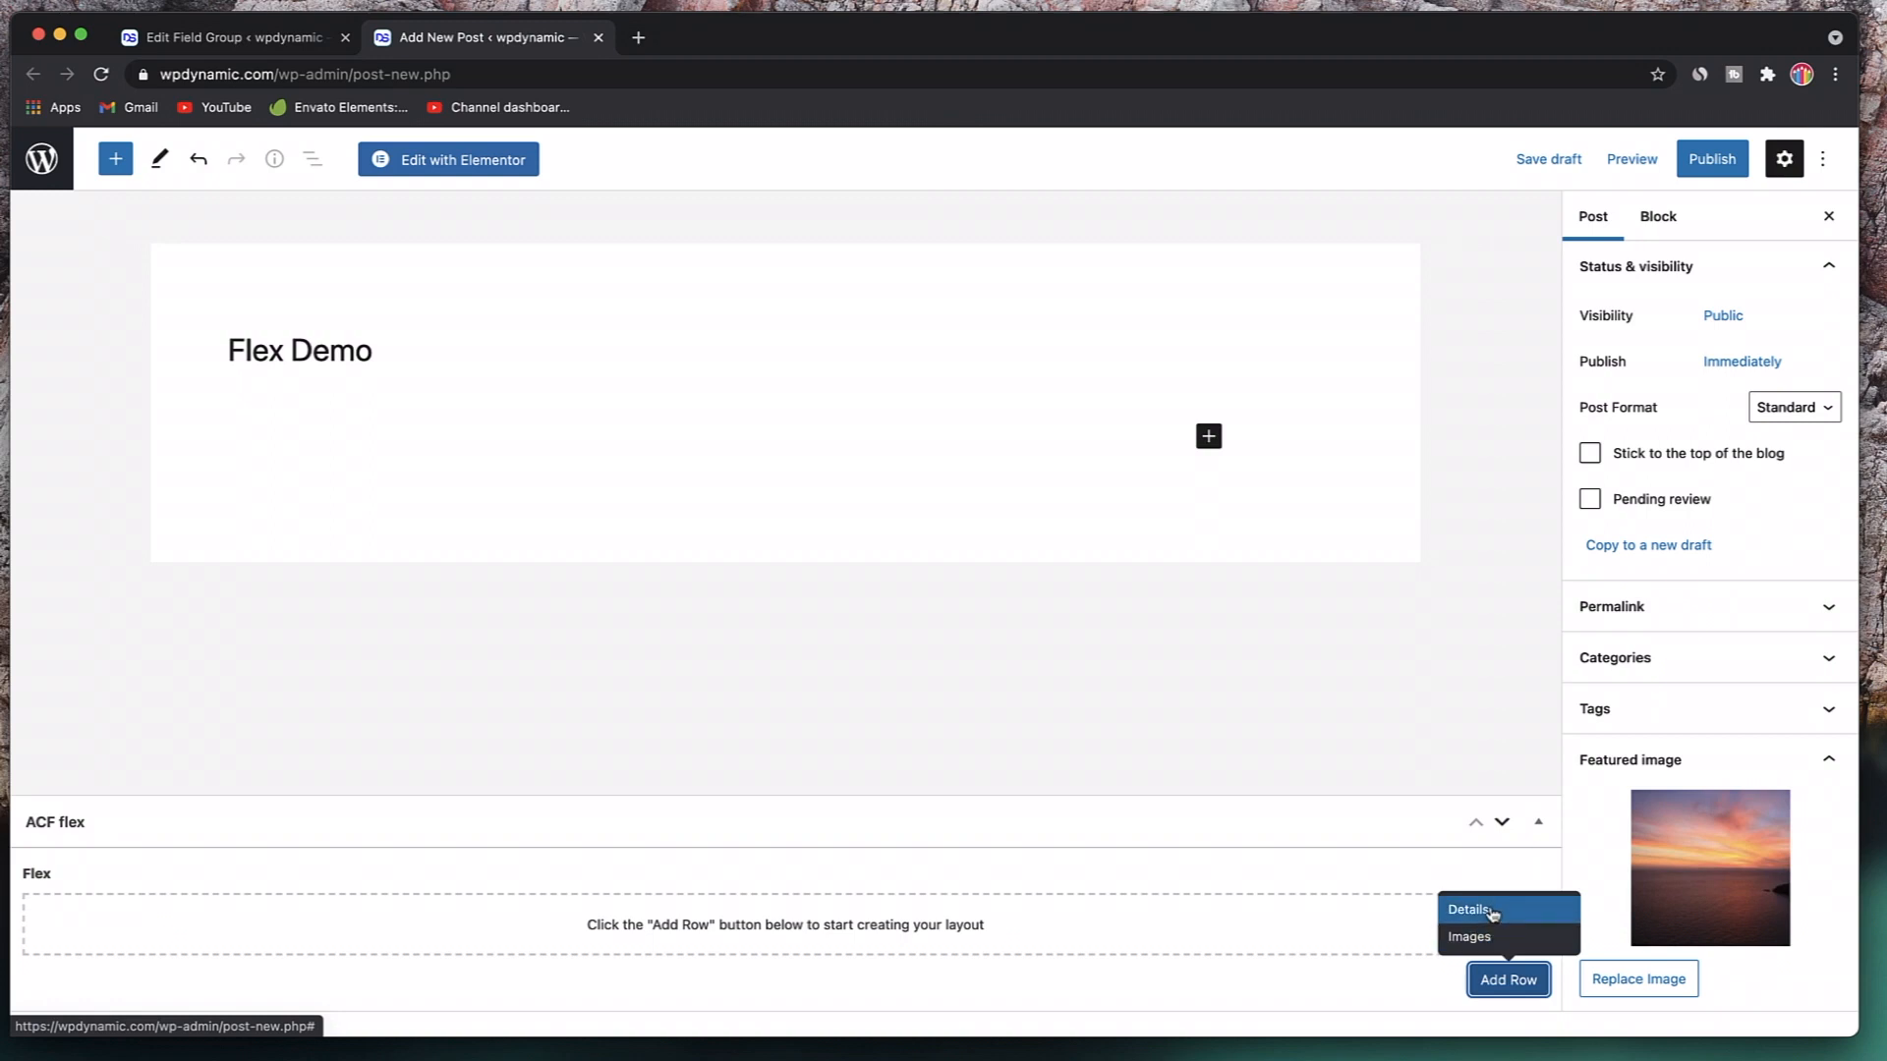
click(1493, 914)
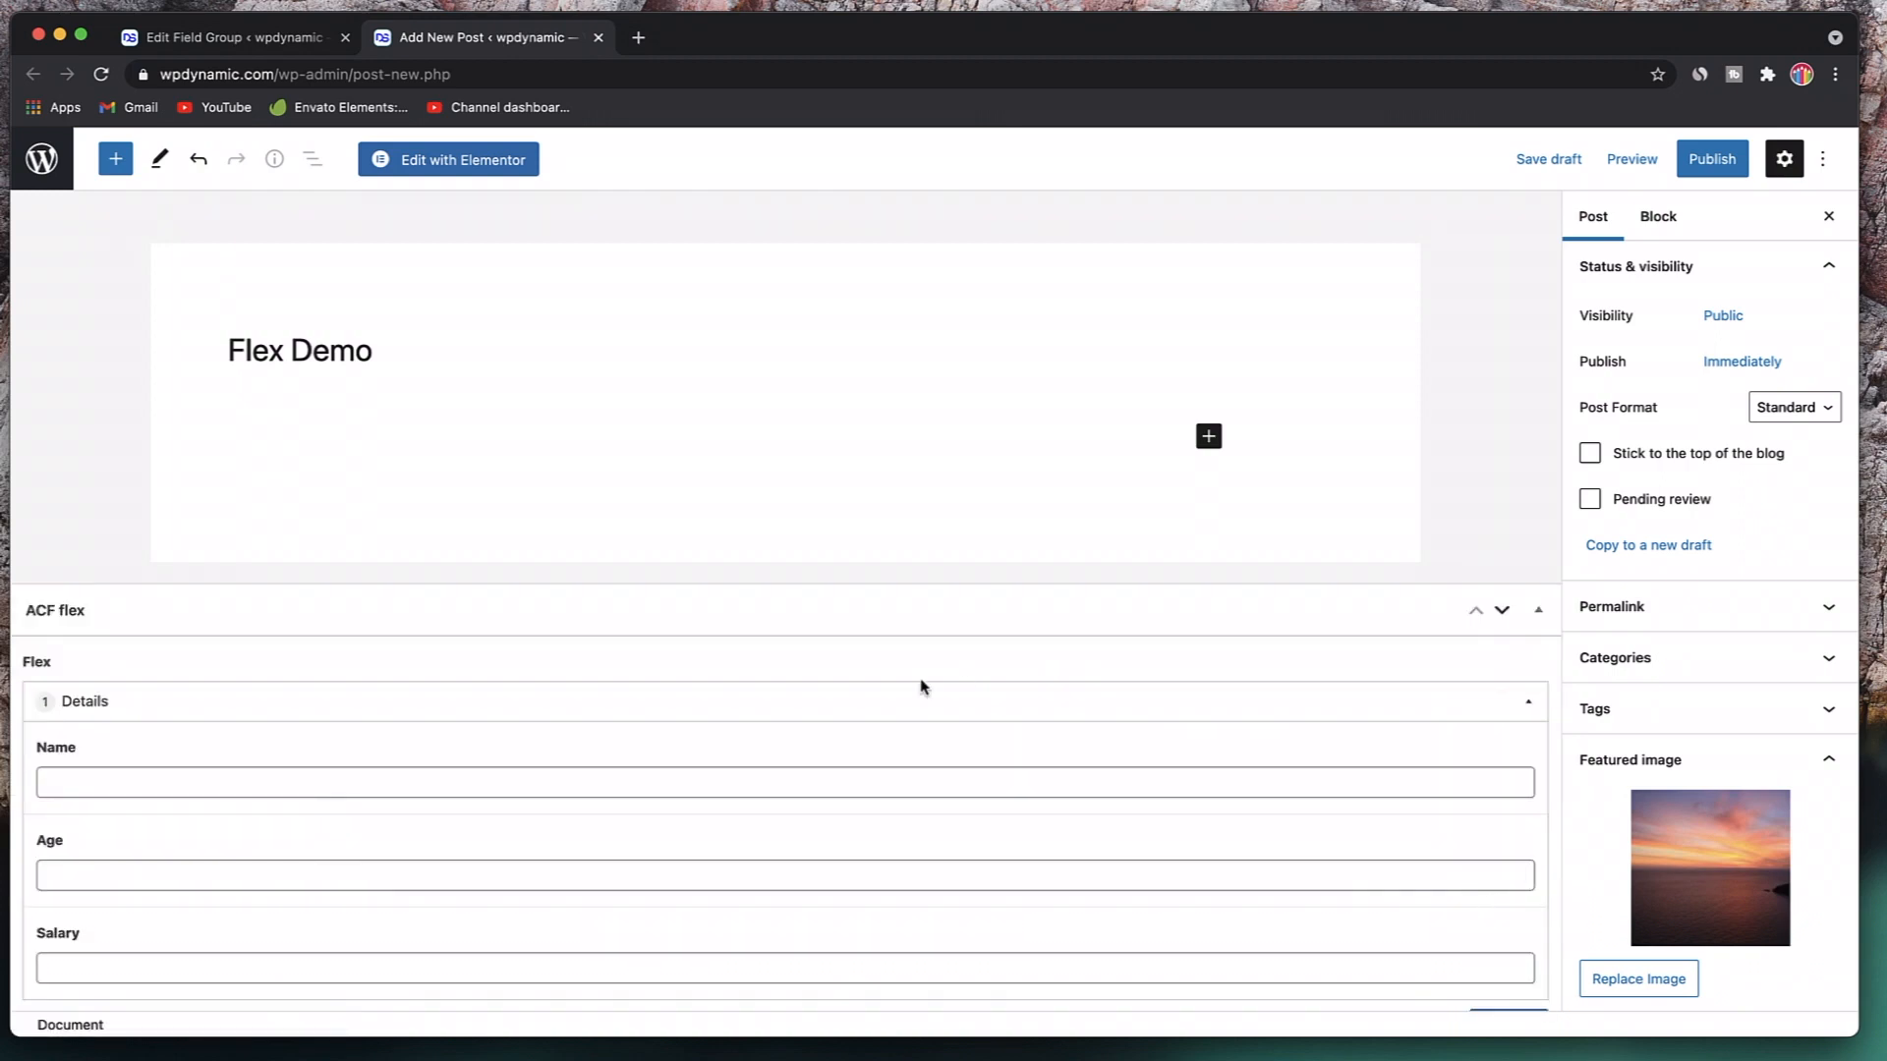
click(516, 787)
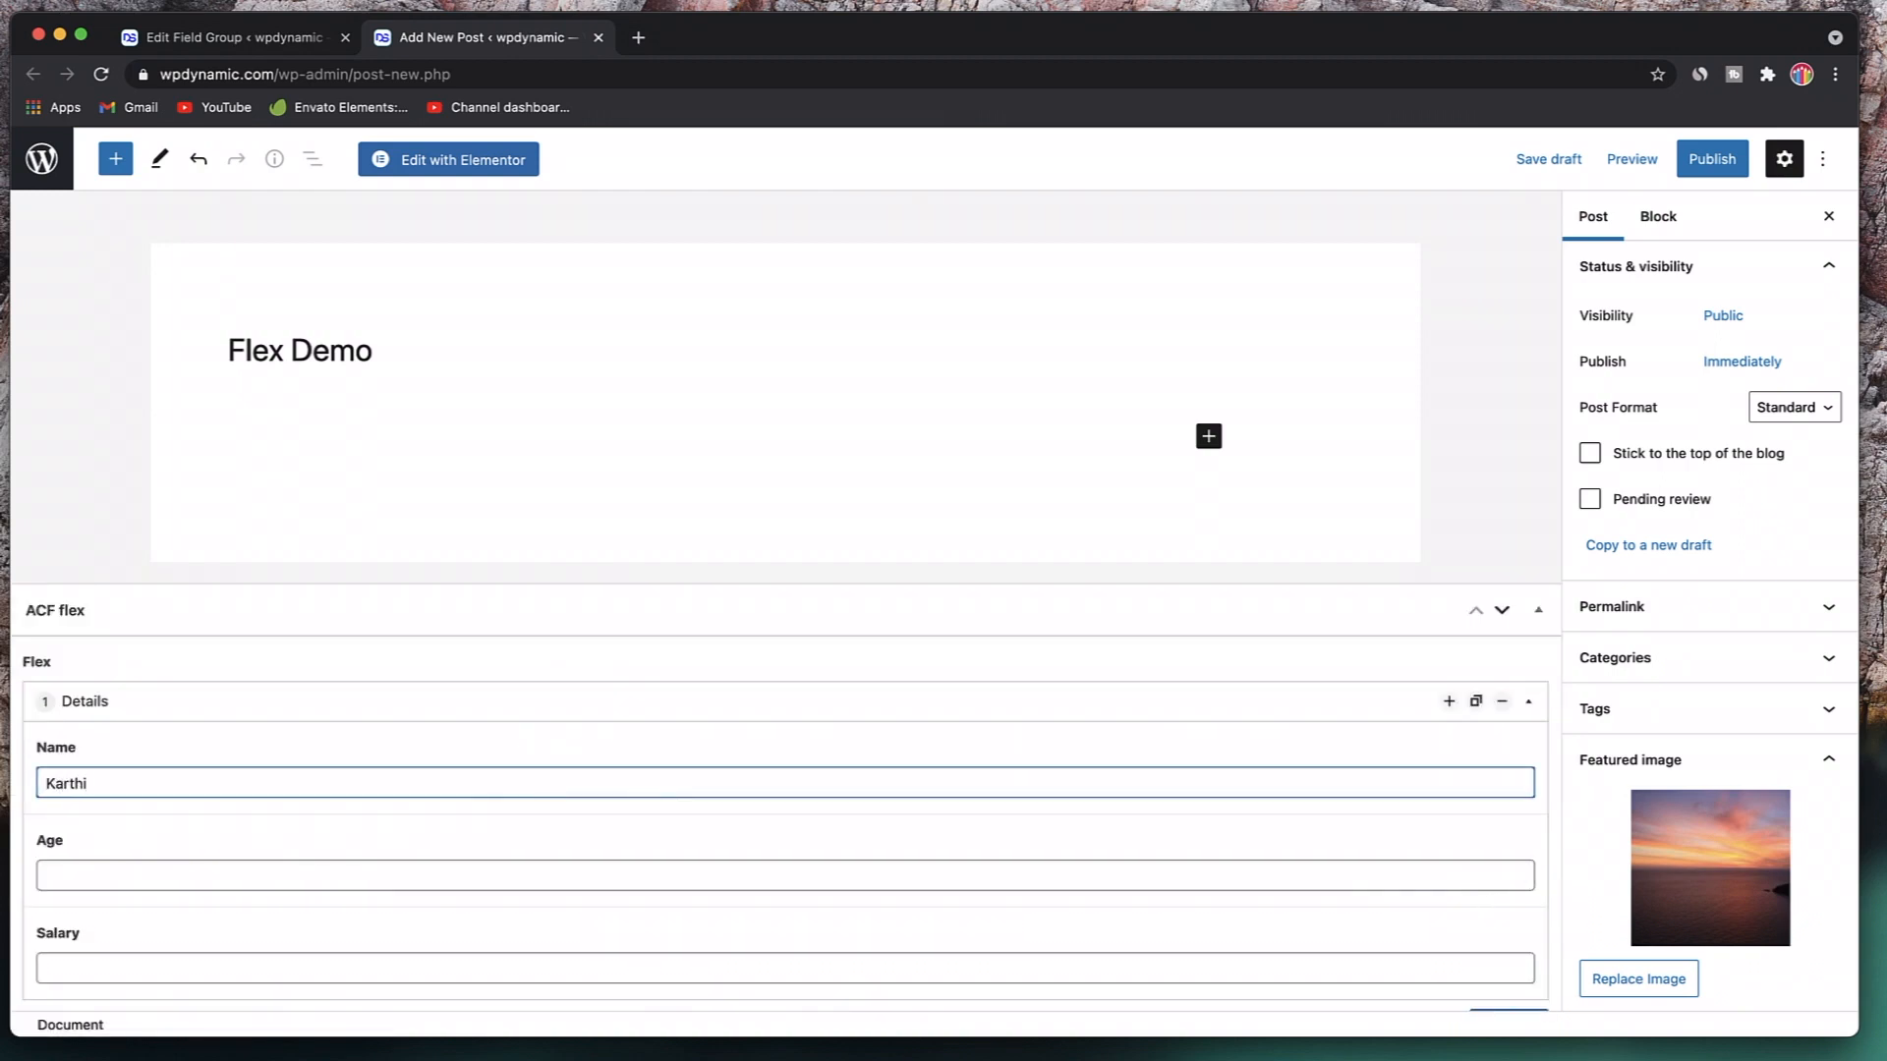
key(Tab)
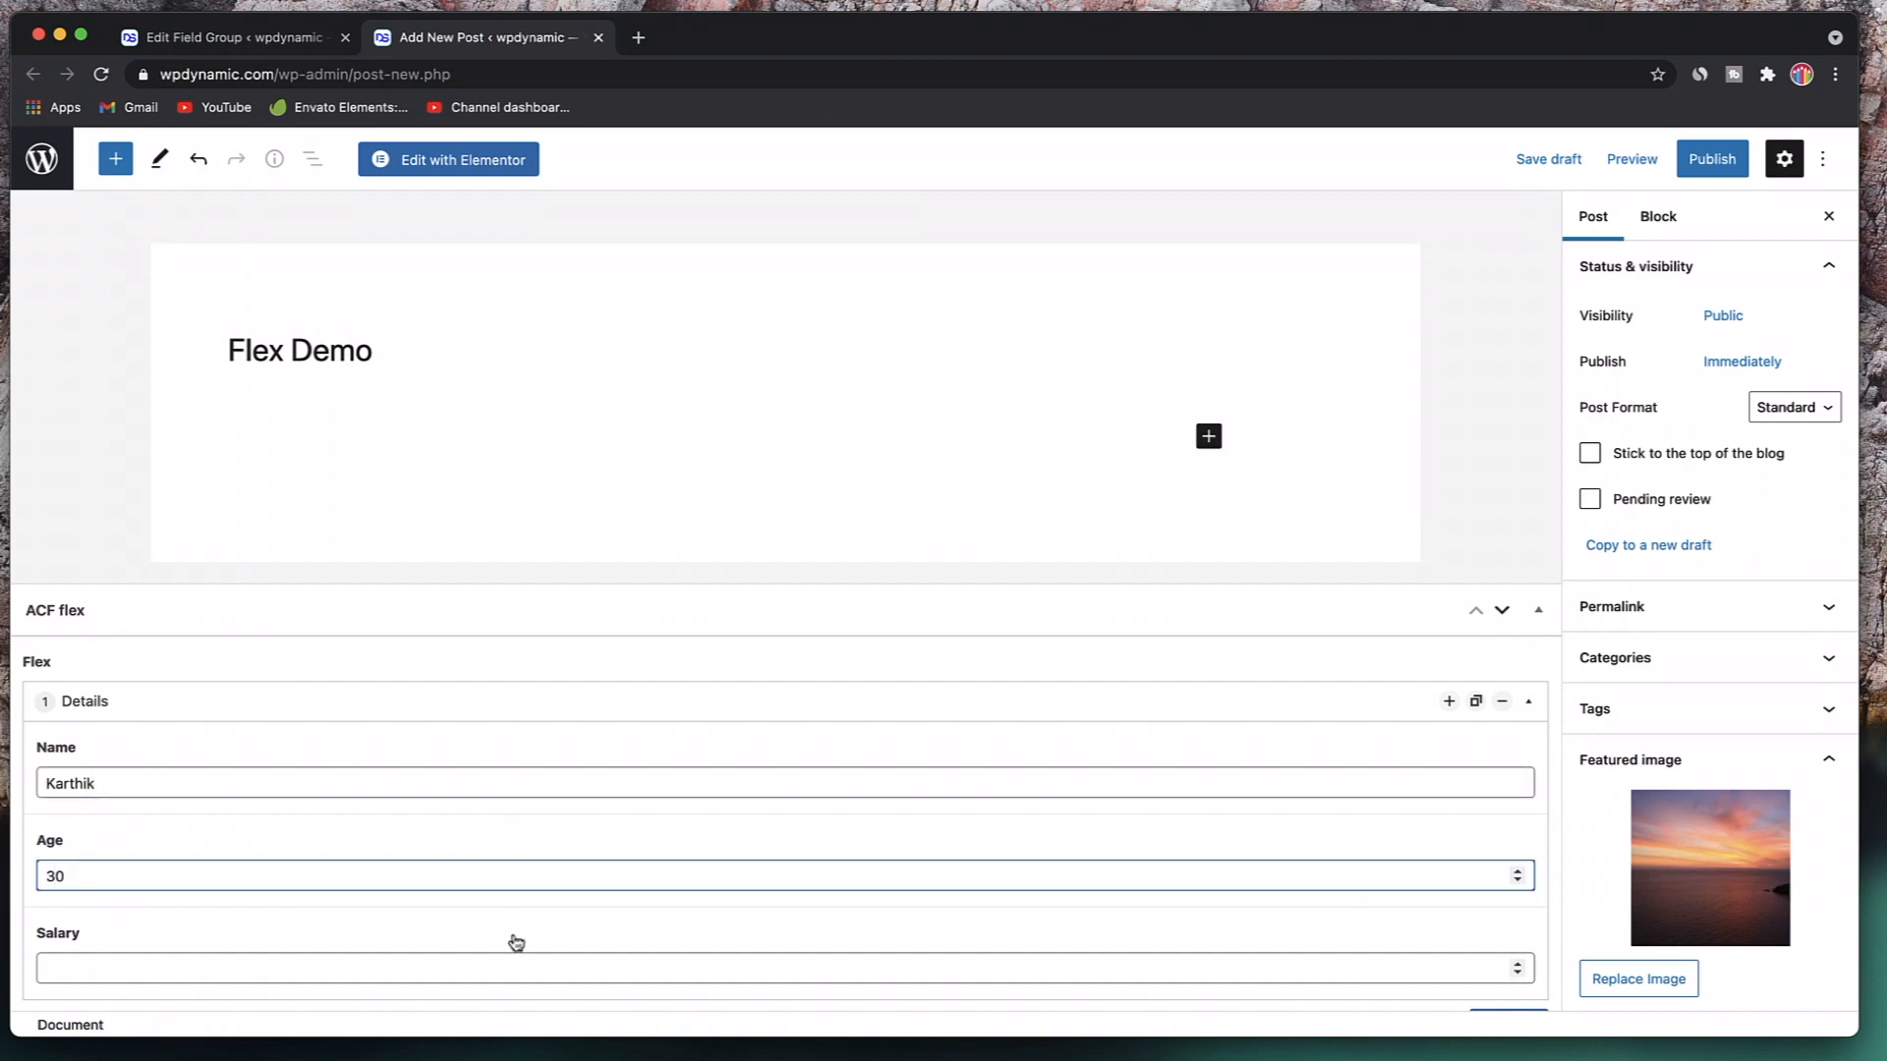
click(508, 966)
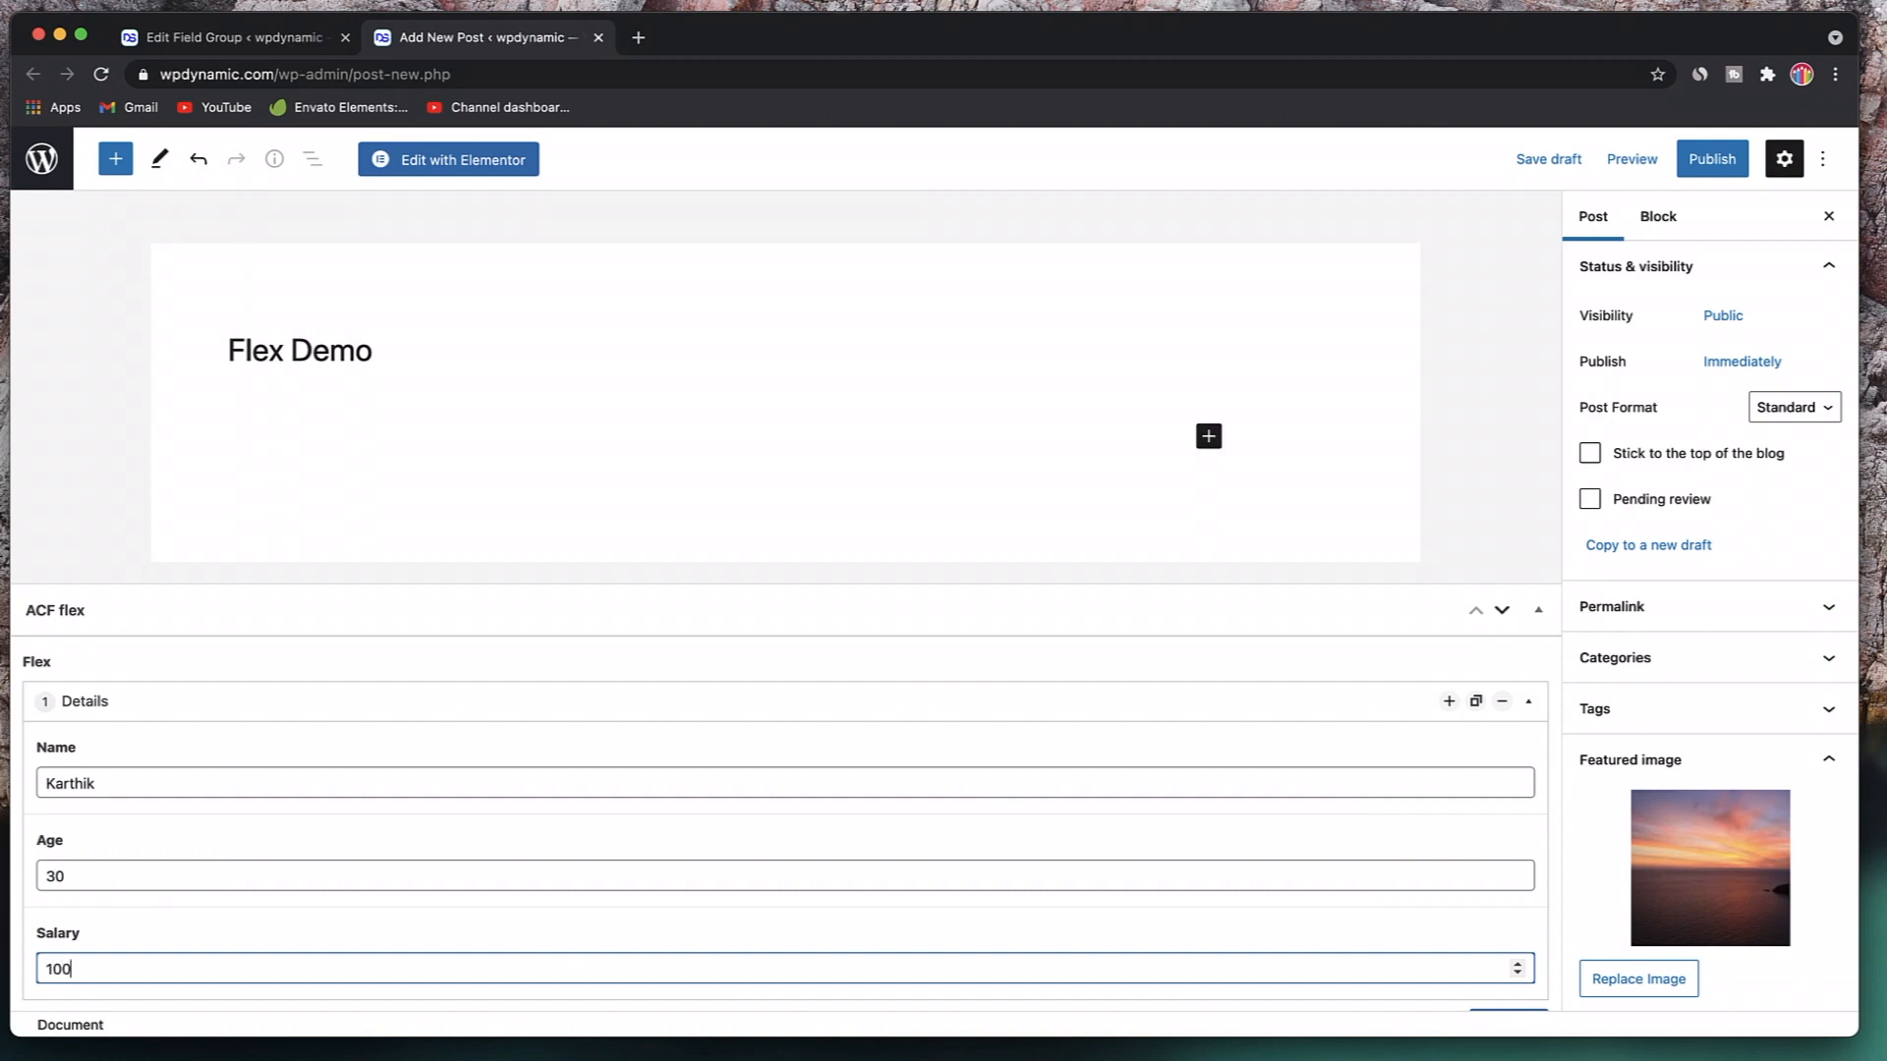
- Duplicate the Details row into a second and third row, giving each a different name and ages 35 and 45
scroll(1410, 608, down, 1)
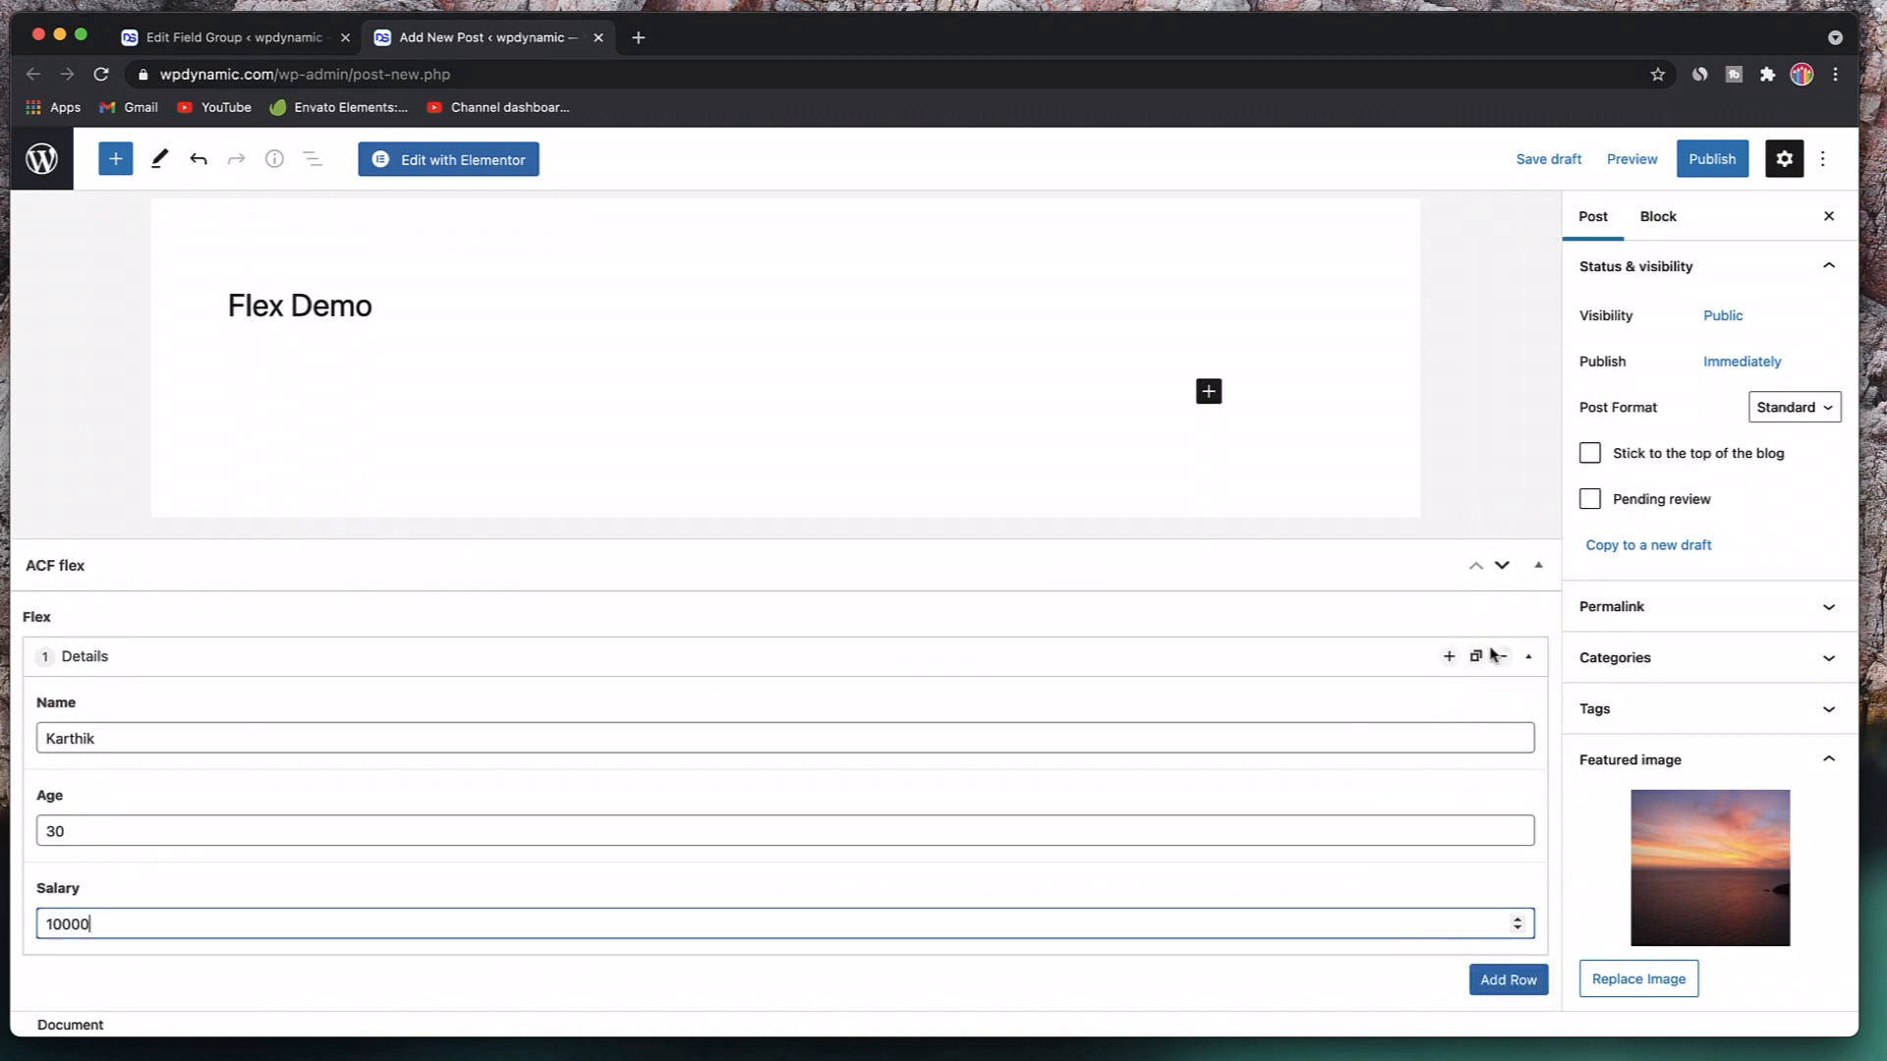
click(1478, 658)
scroll(1481, 662, down, 4)
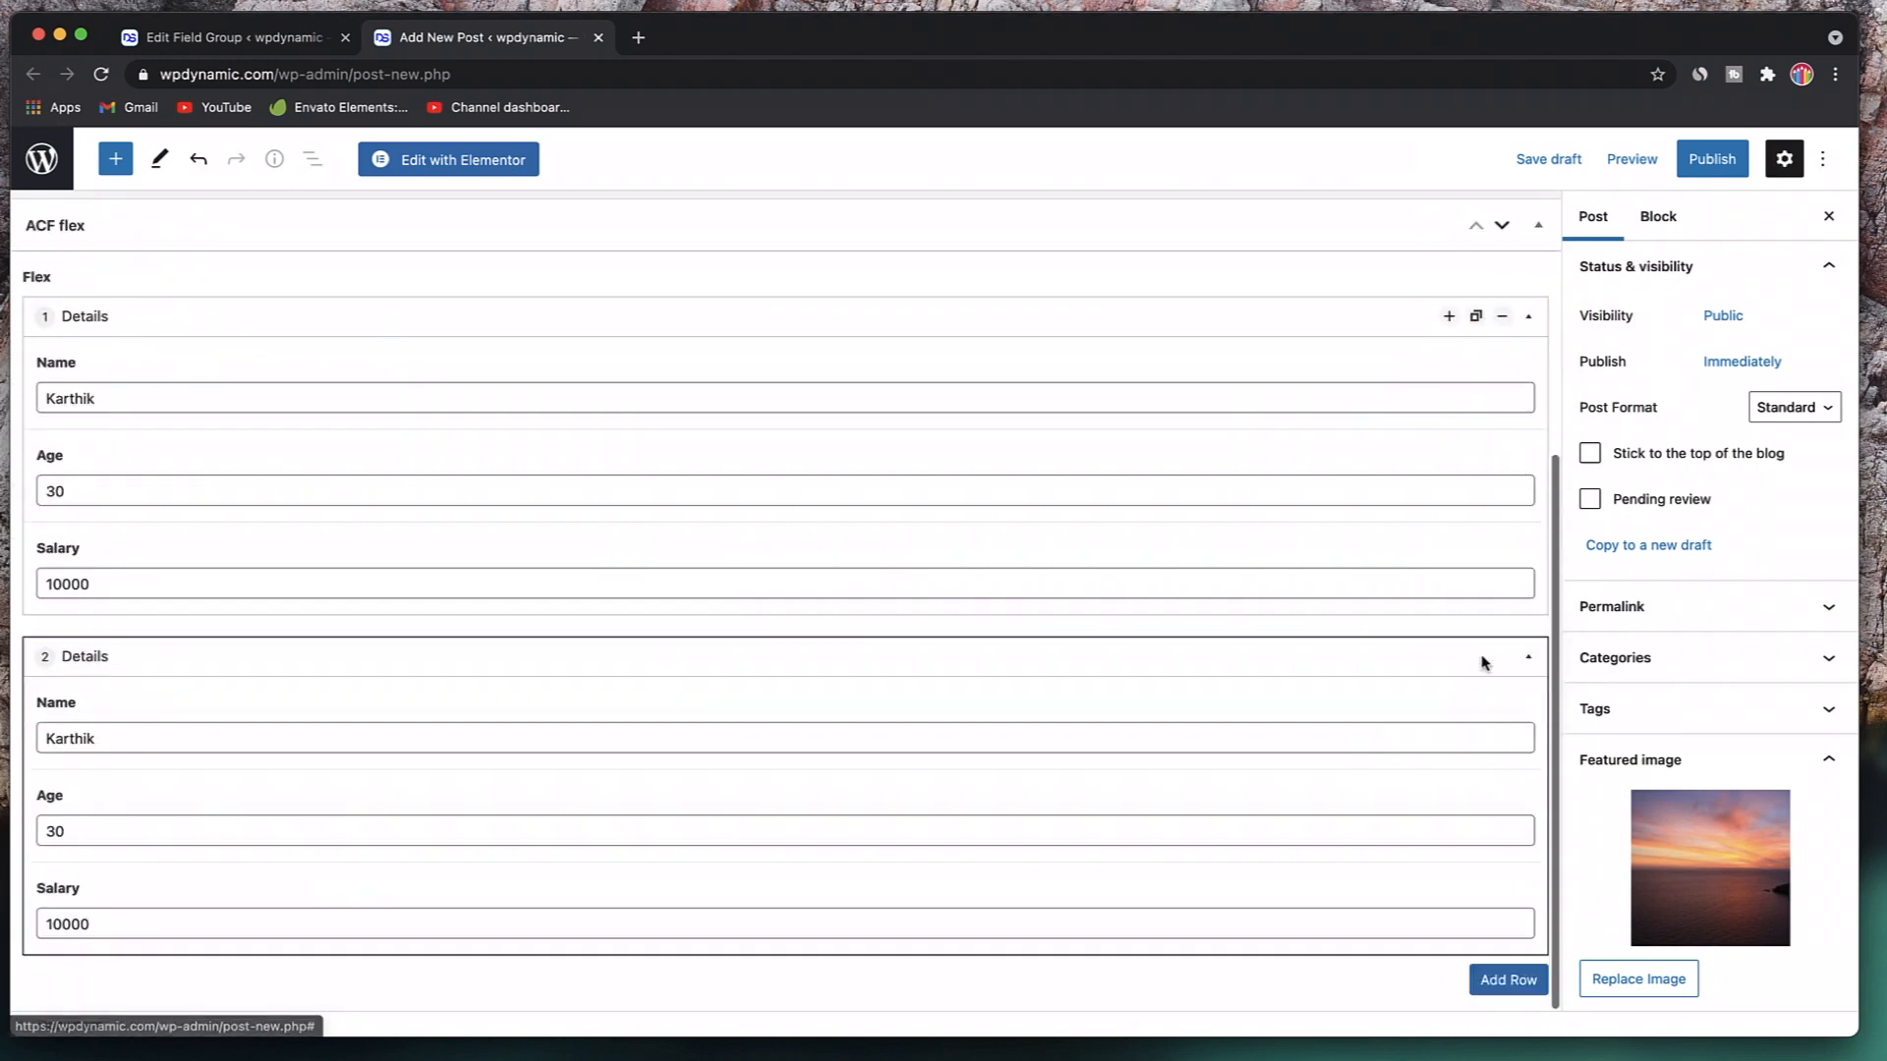
scroll(1482, 661, up, 3)
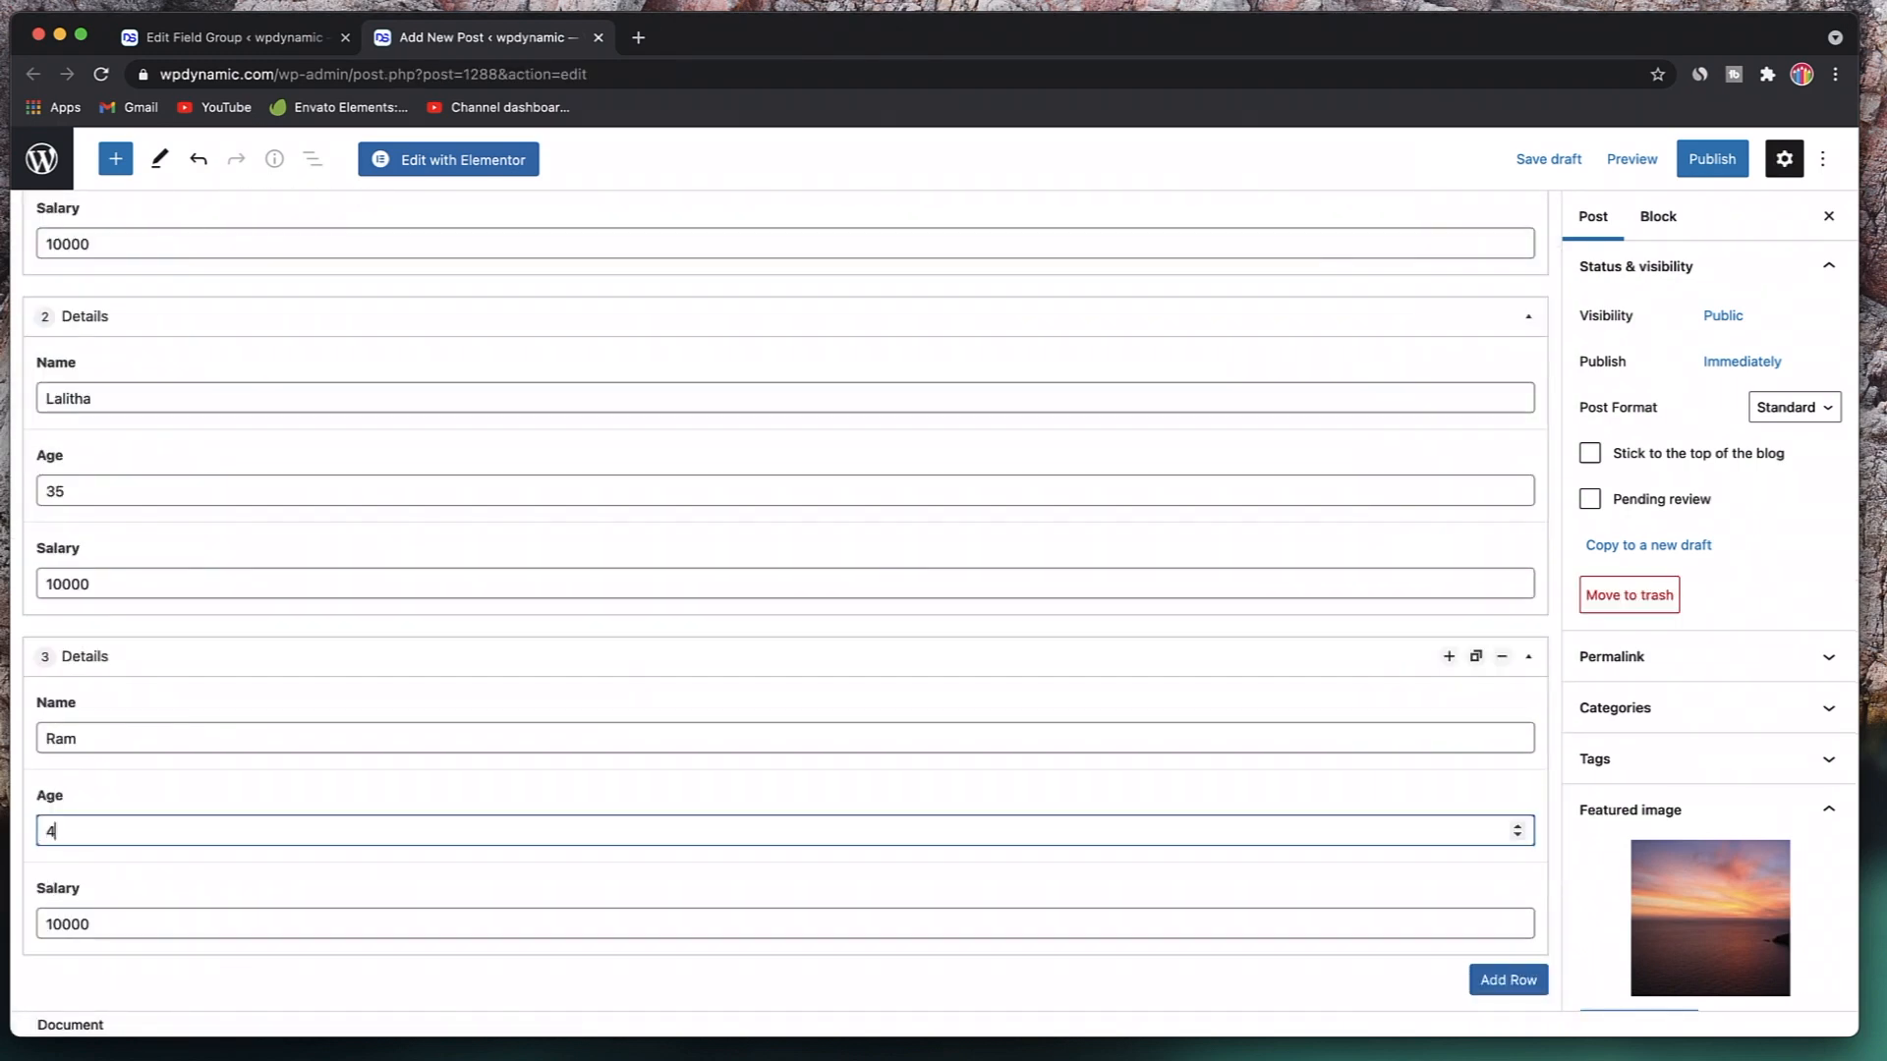
text(5)
scroll(1039, 711, up, 2)
scroll(1040, 708, down, 2)
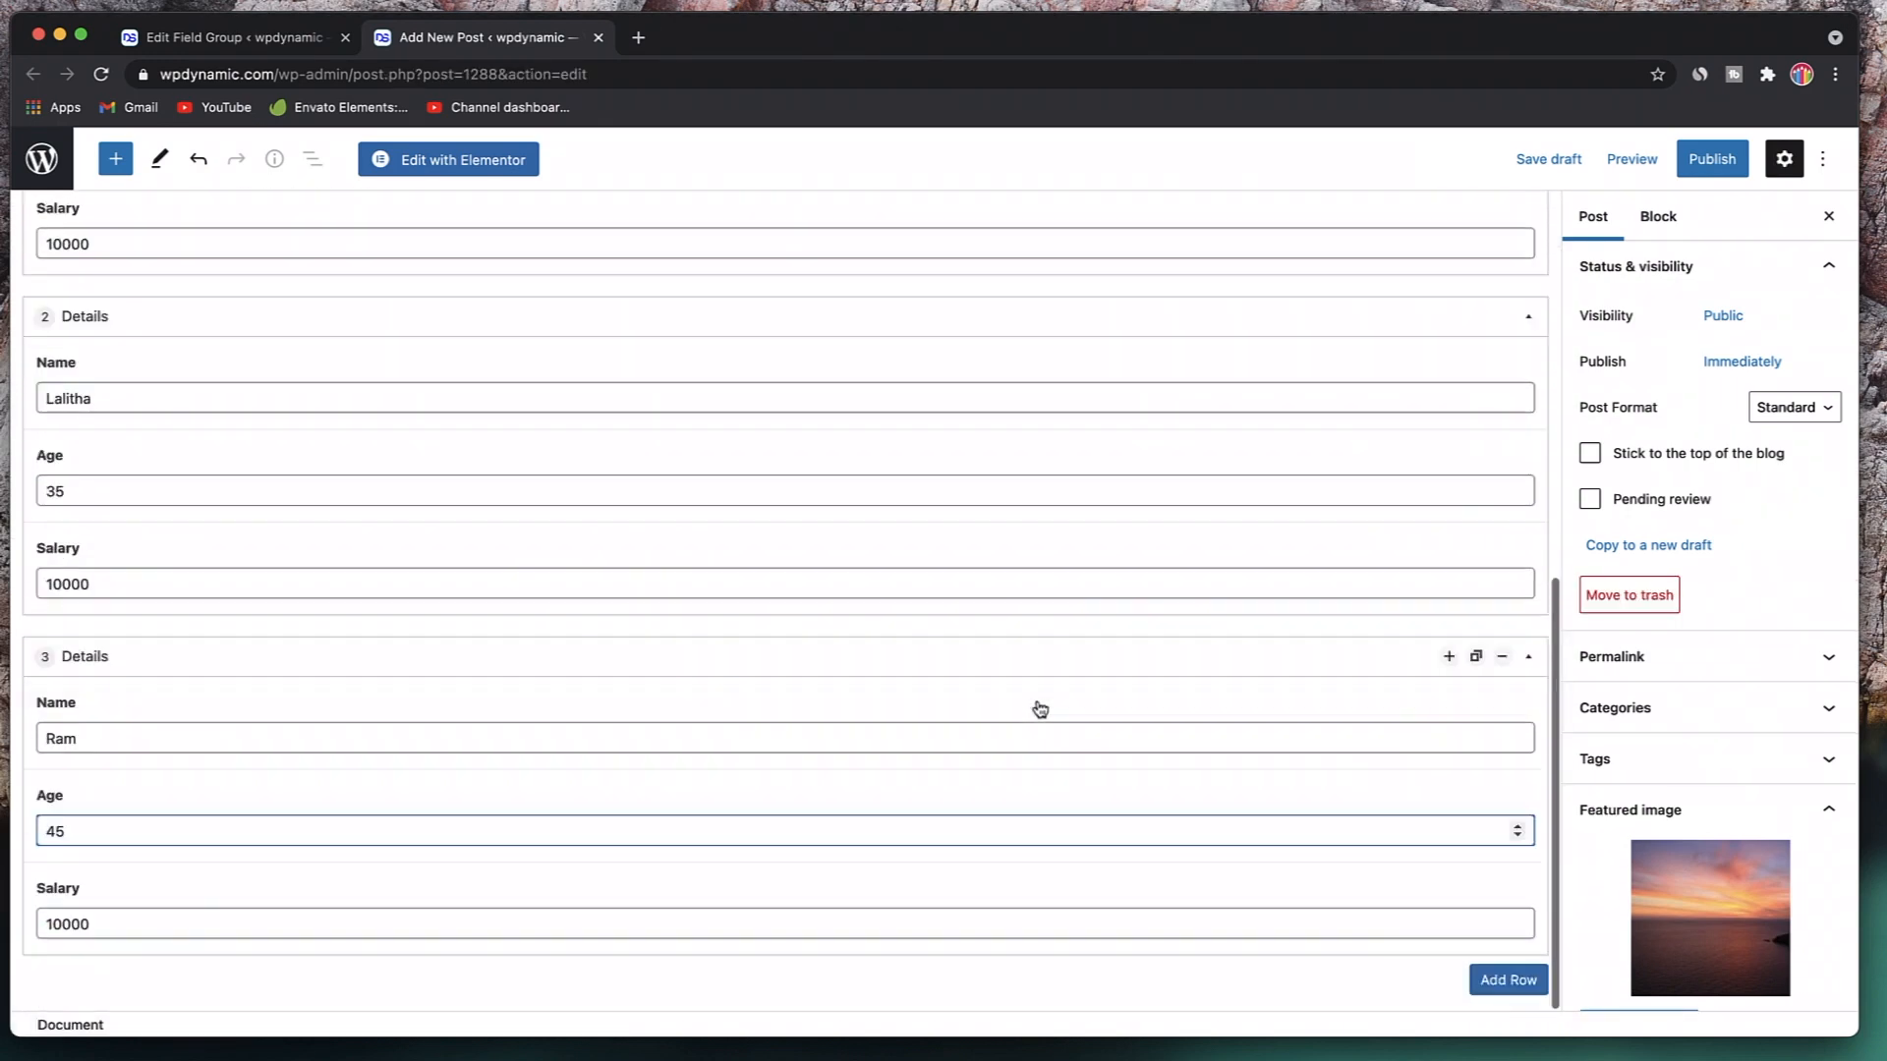
- Add an Images row and fill its gallery with the blue polo, green long-sleeve shirt, green hoodie, grey hoodie and sunglasses pictures
click(1524, 983)
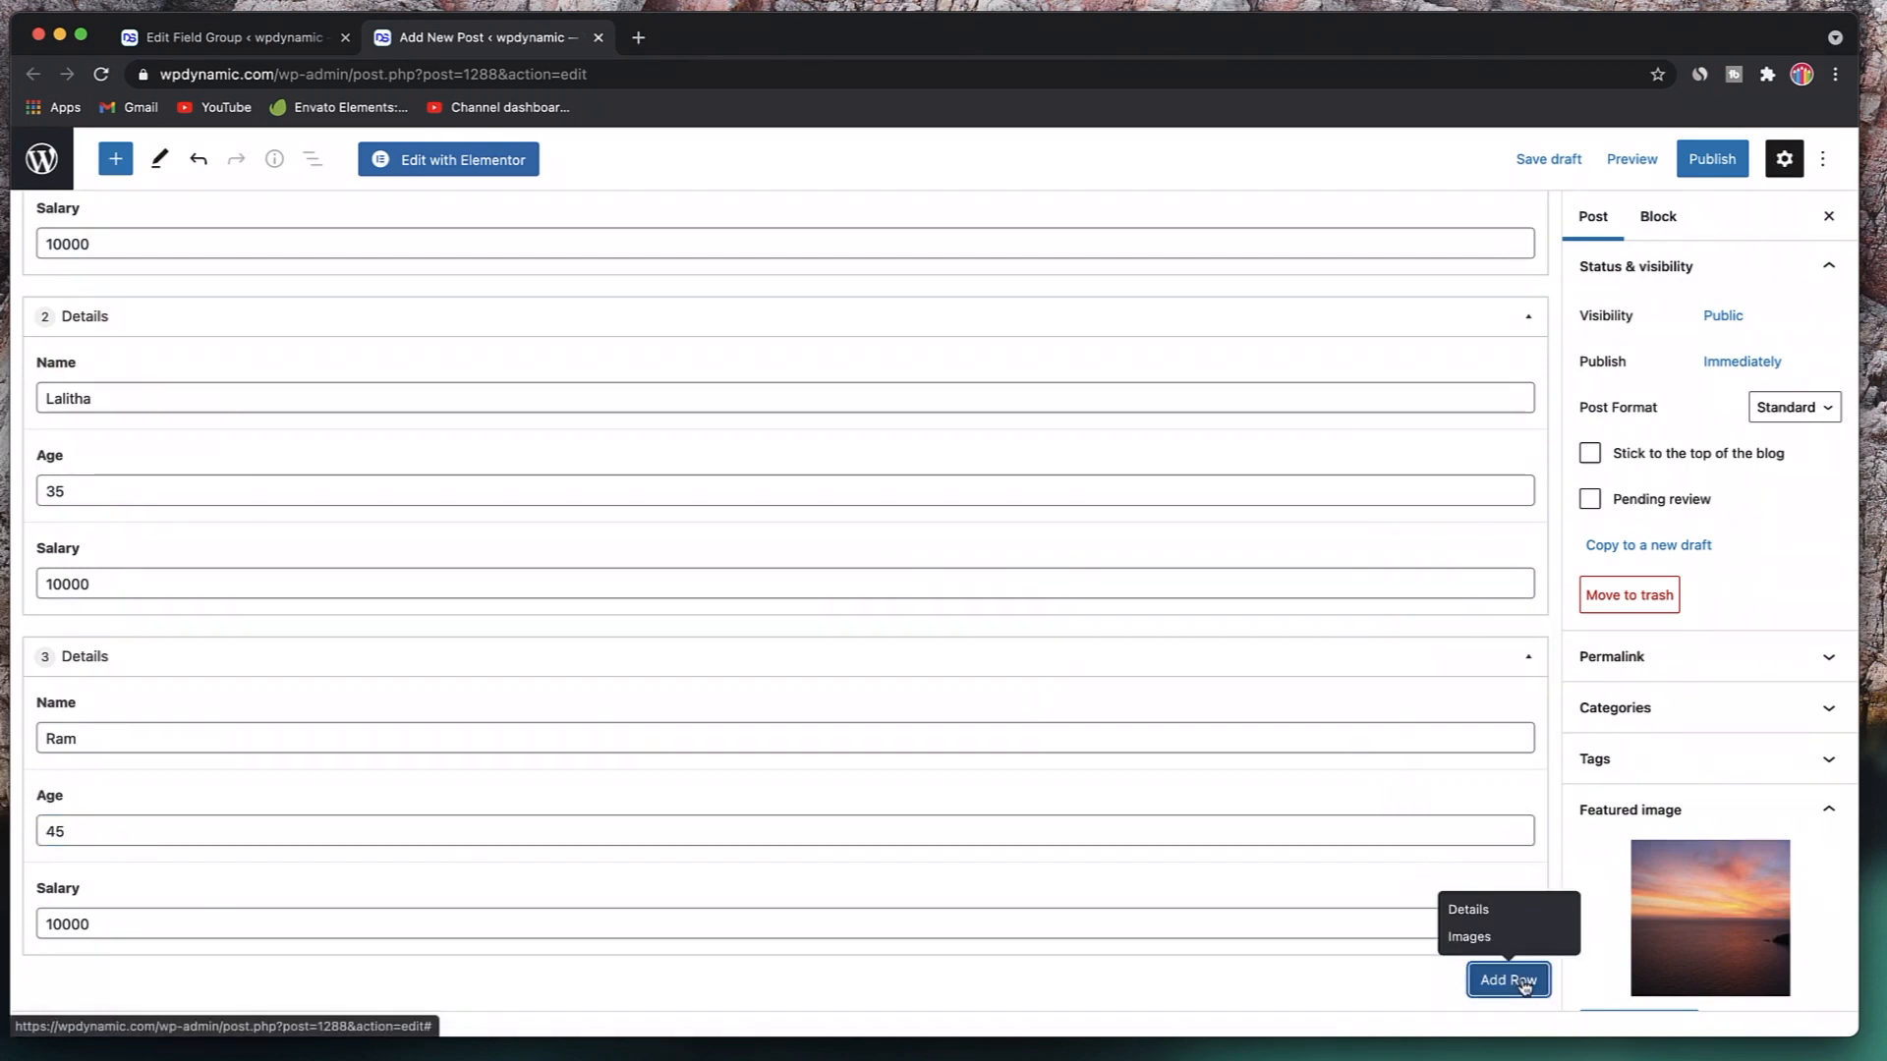
click(1474, 937)
scroll(1120, 746, down, 5)
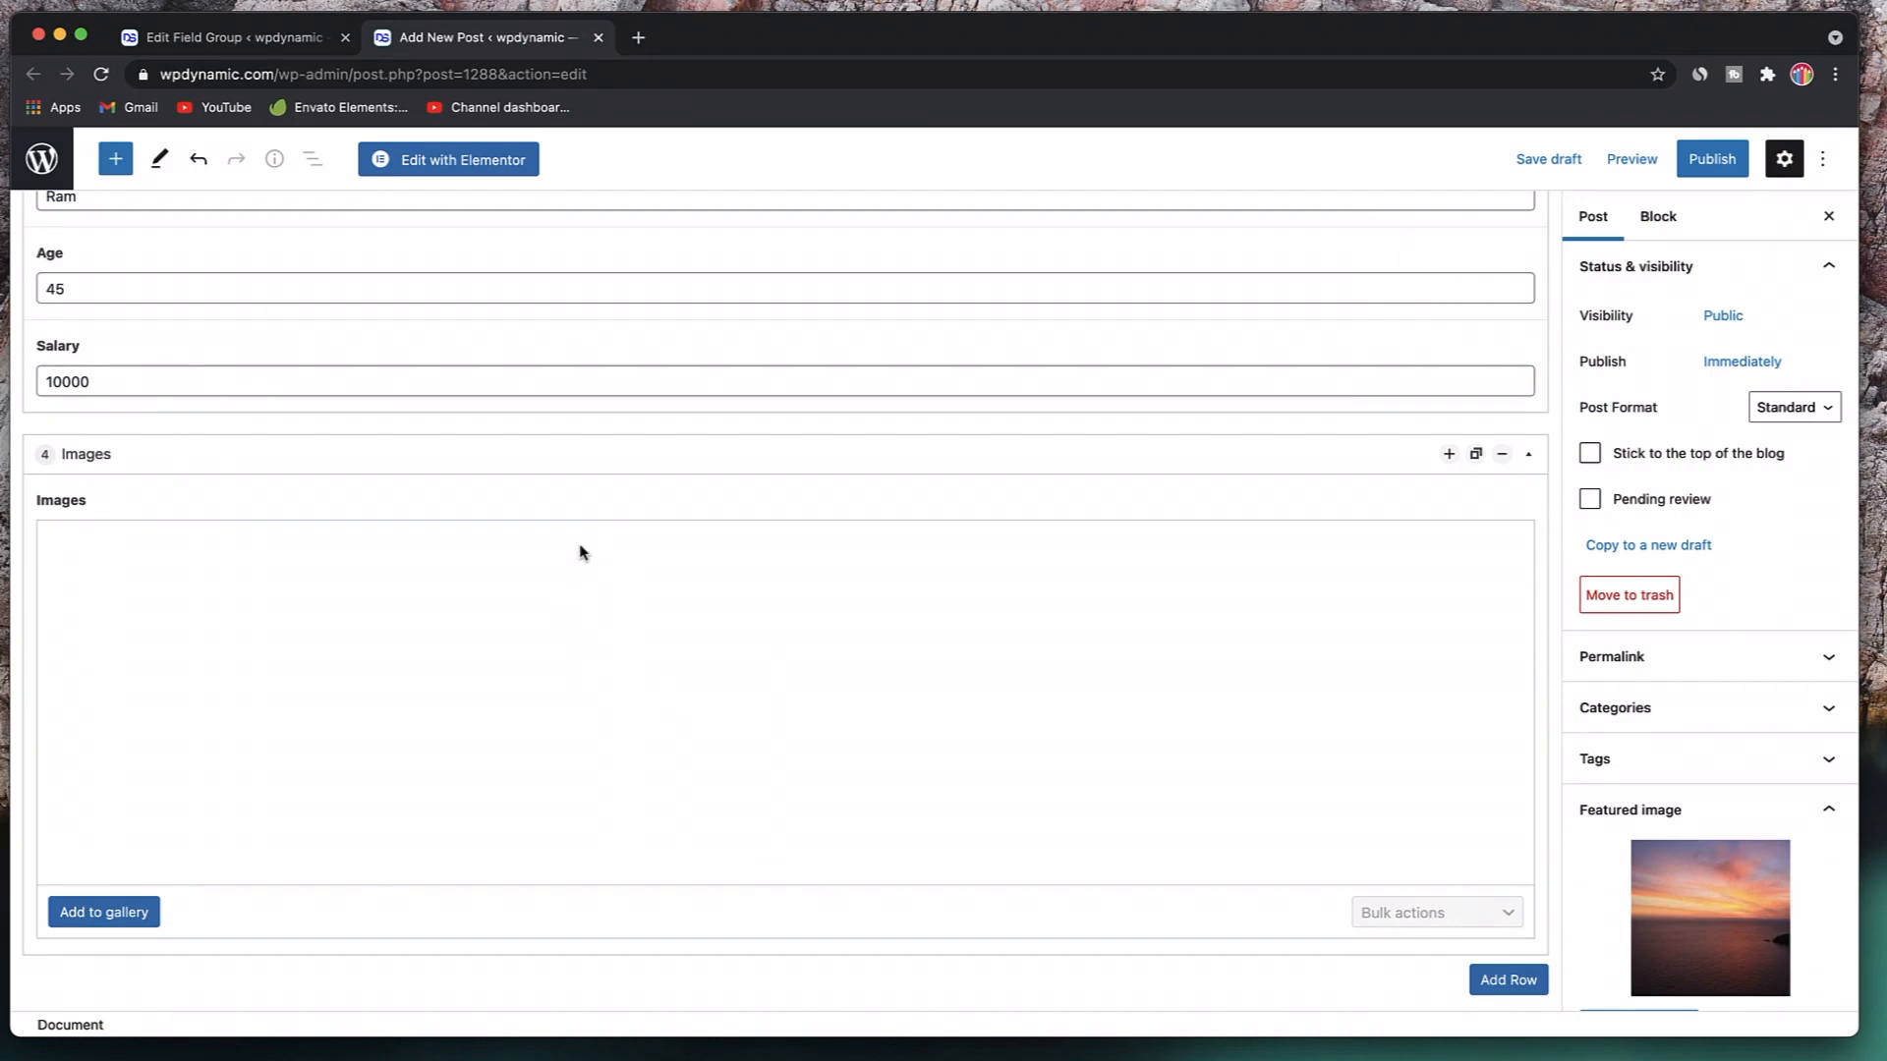
click(103, 914)
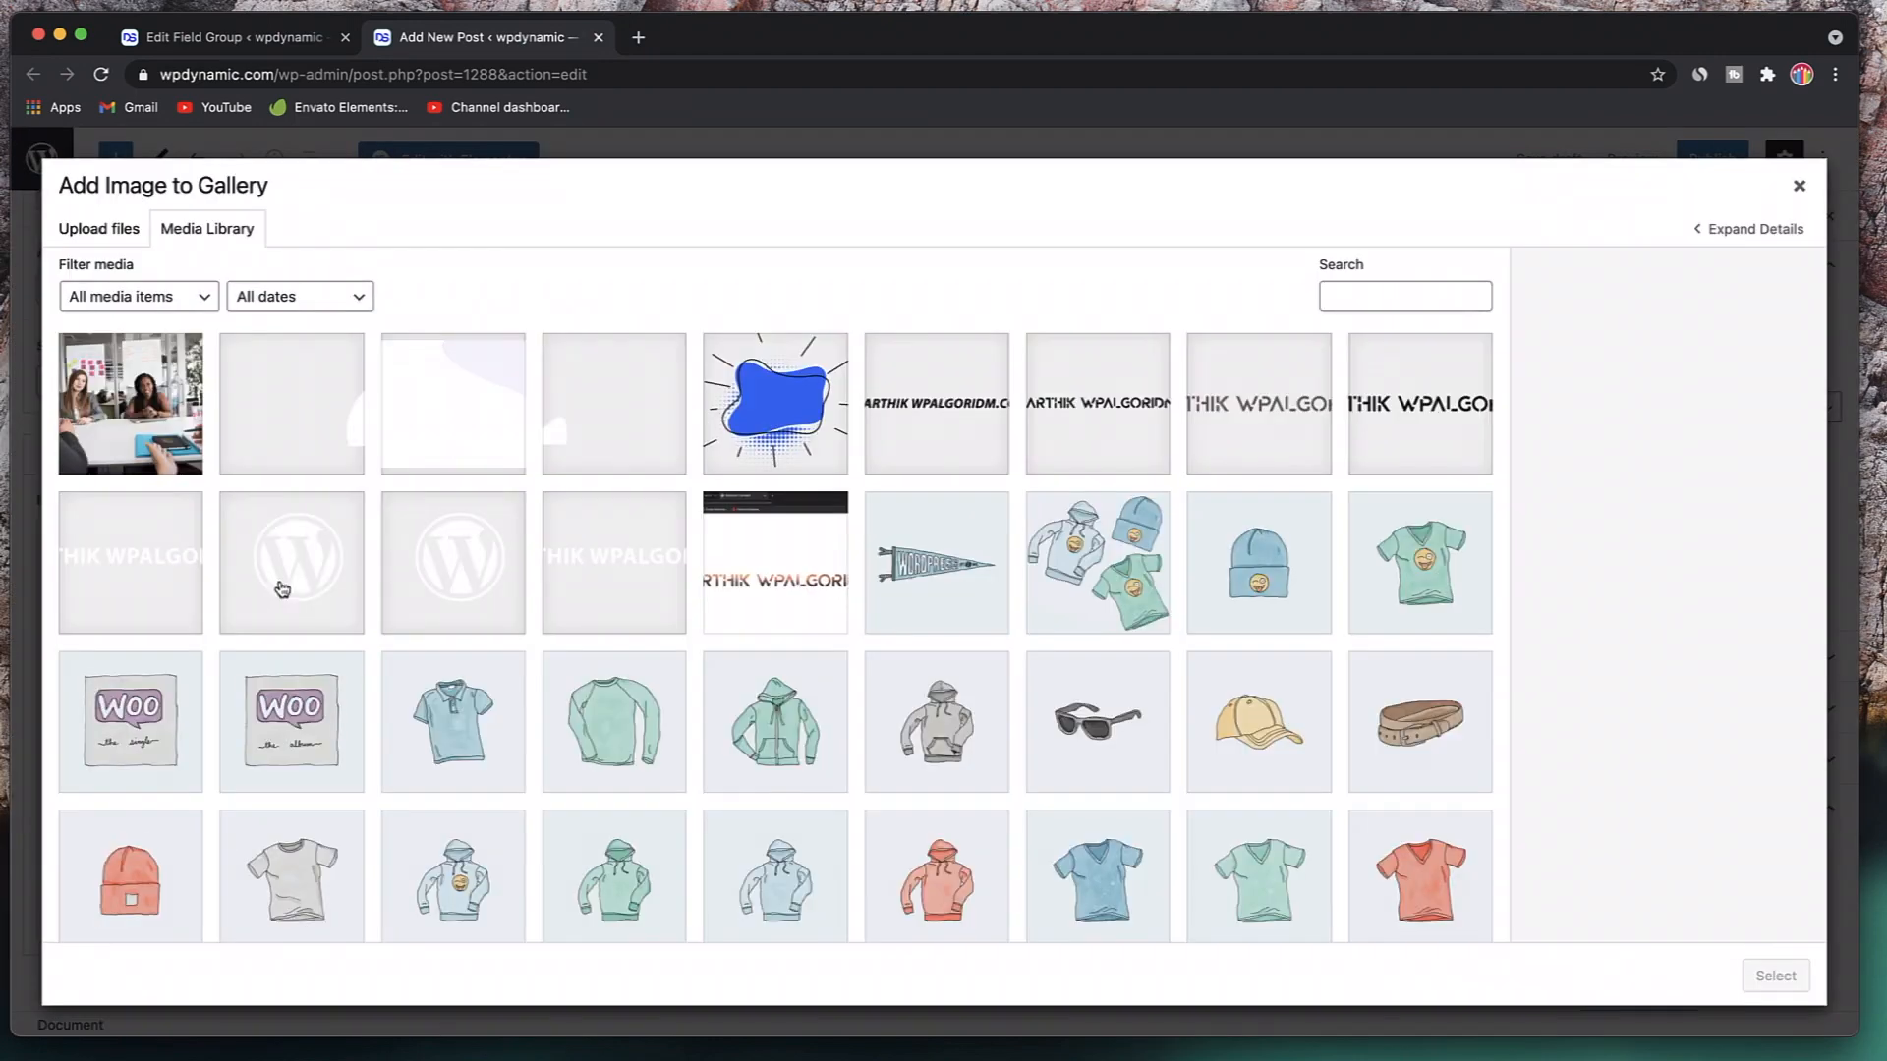
scroll(594, 708, down, 1)
click(472, 619)
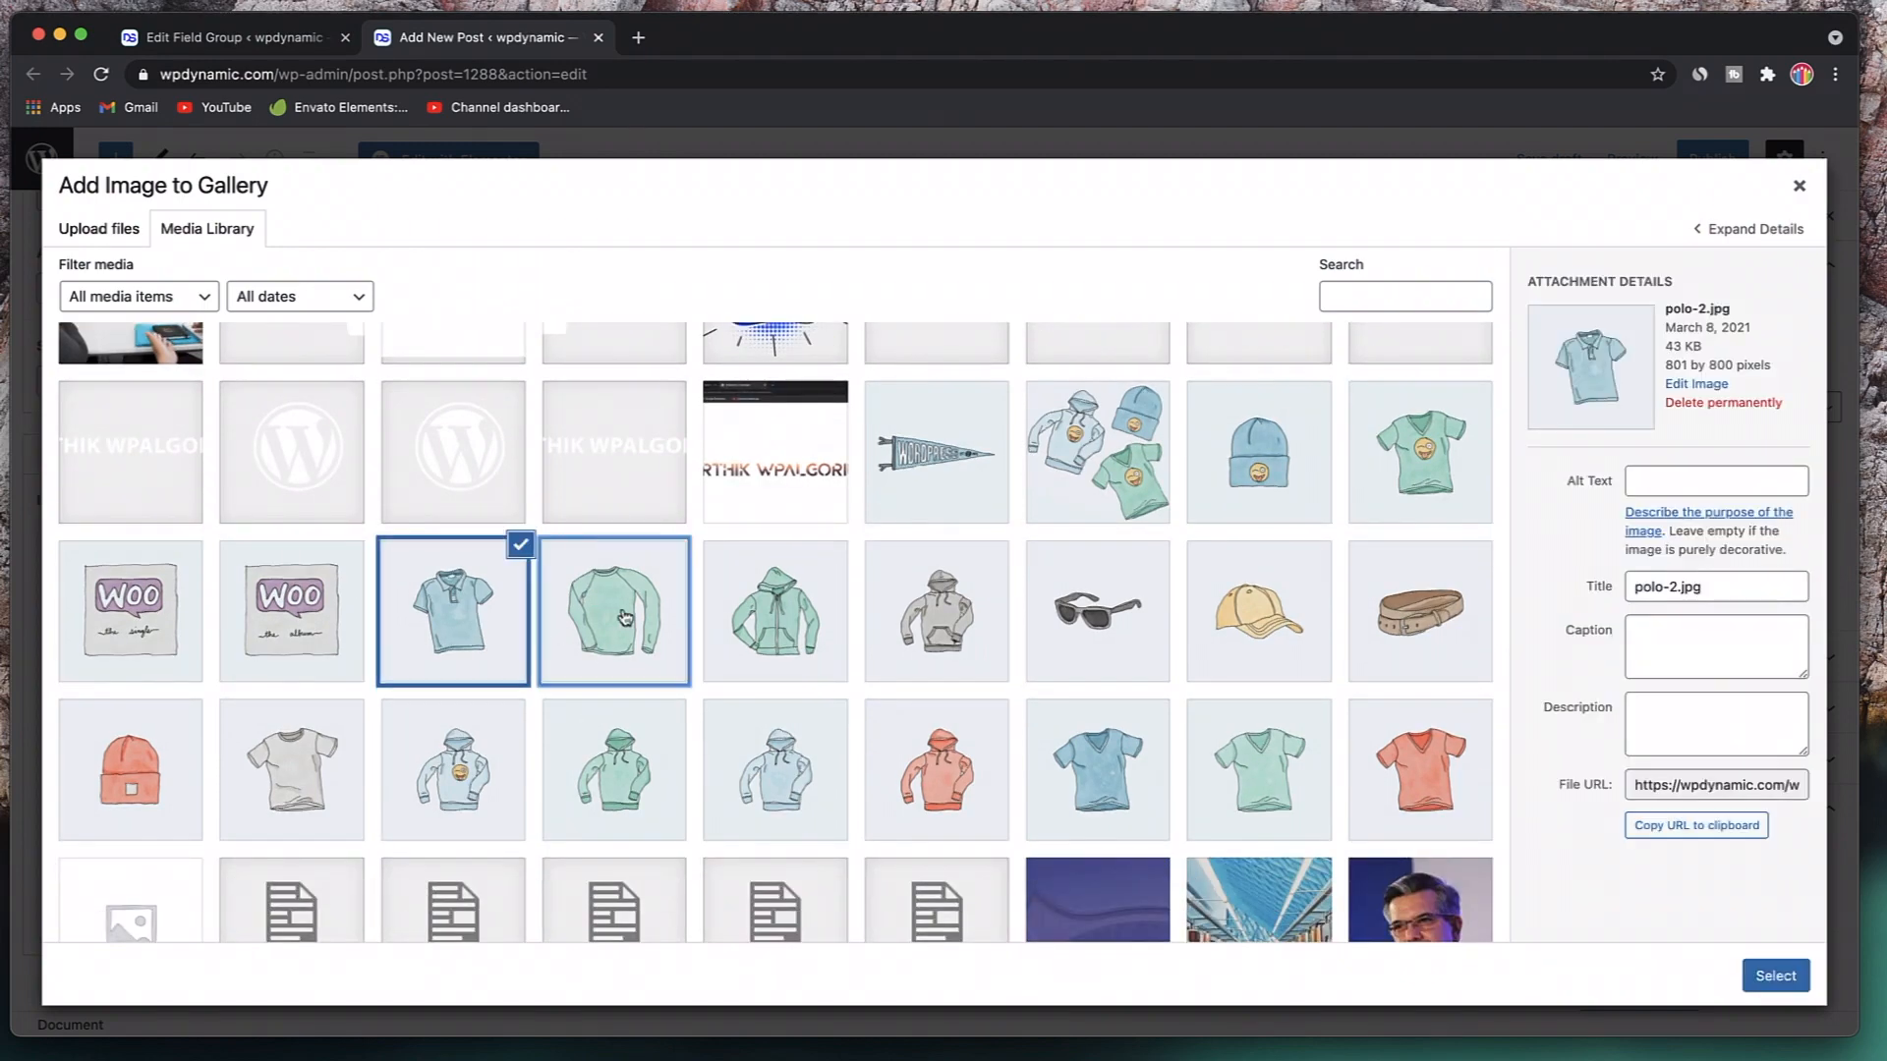
click(611, 619)
click(725, 625)
click(935, 649)
click(1135, 626)
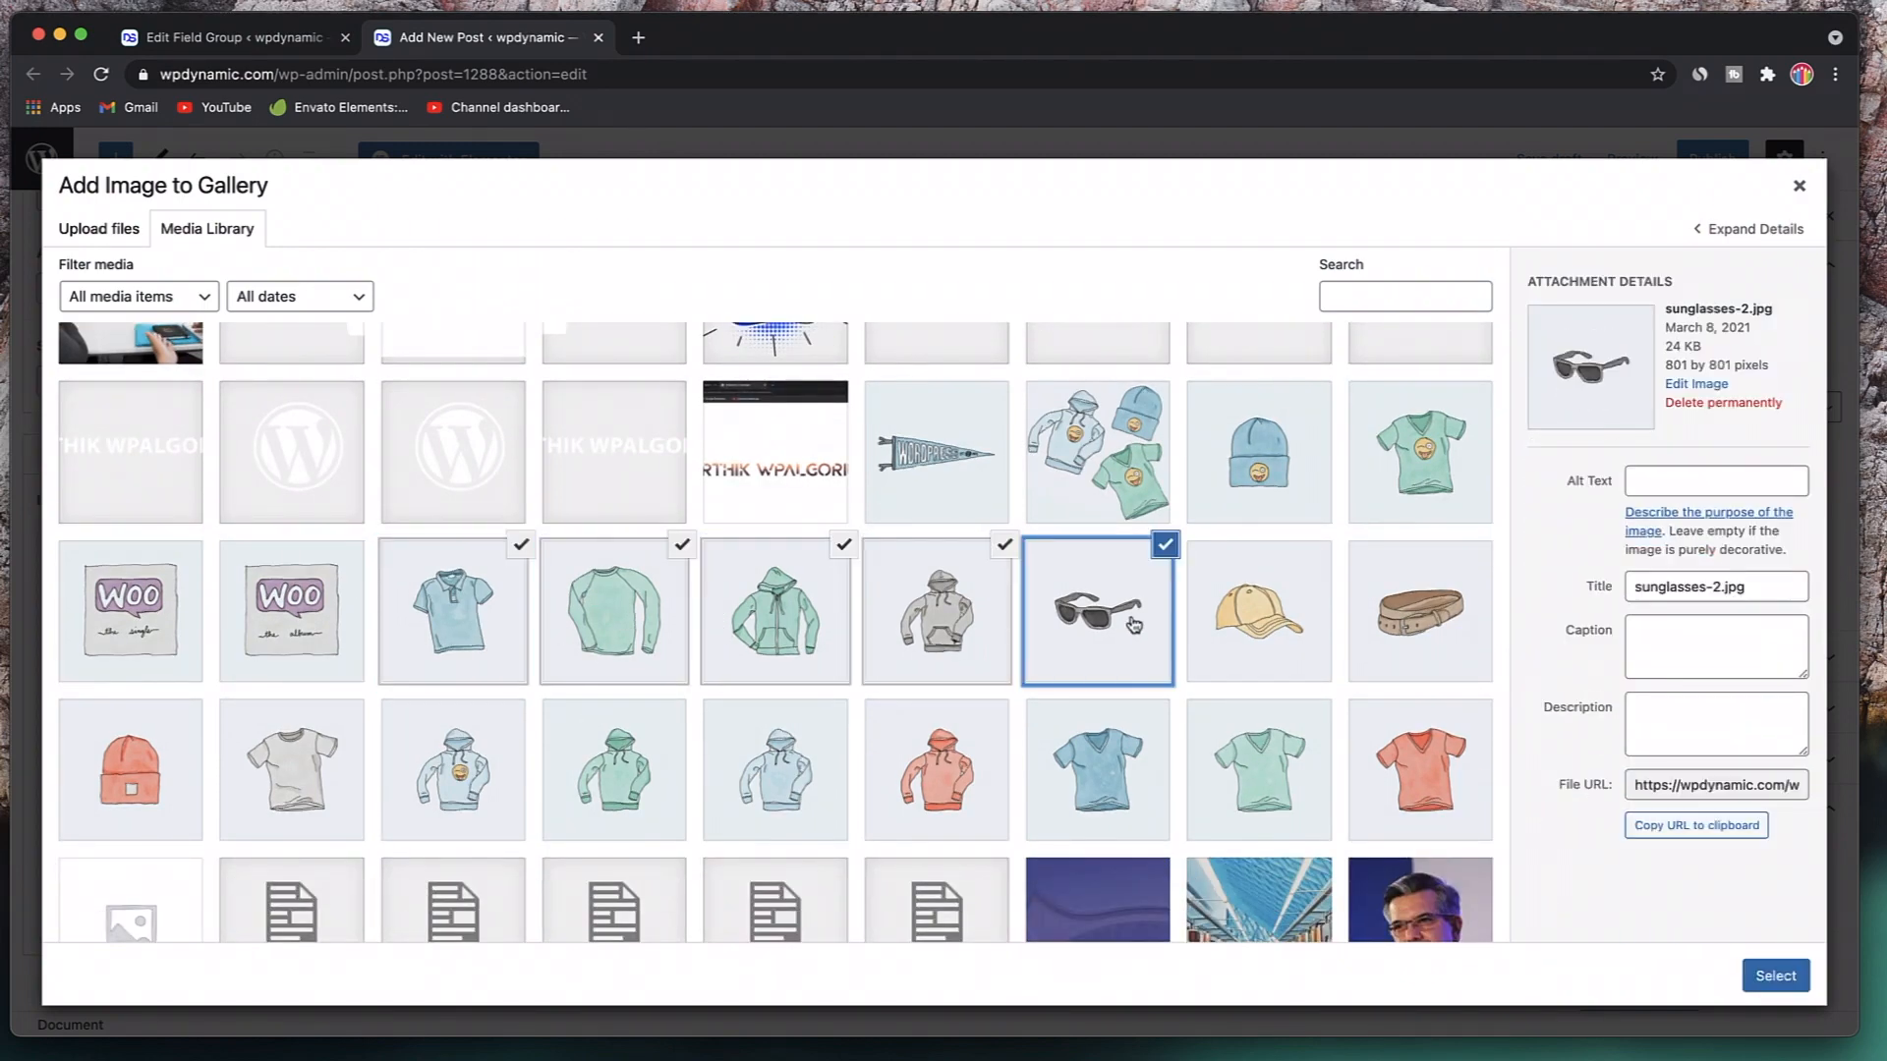
click(1776, 976)
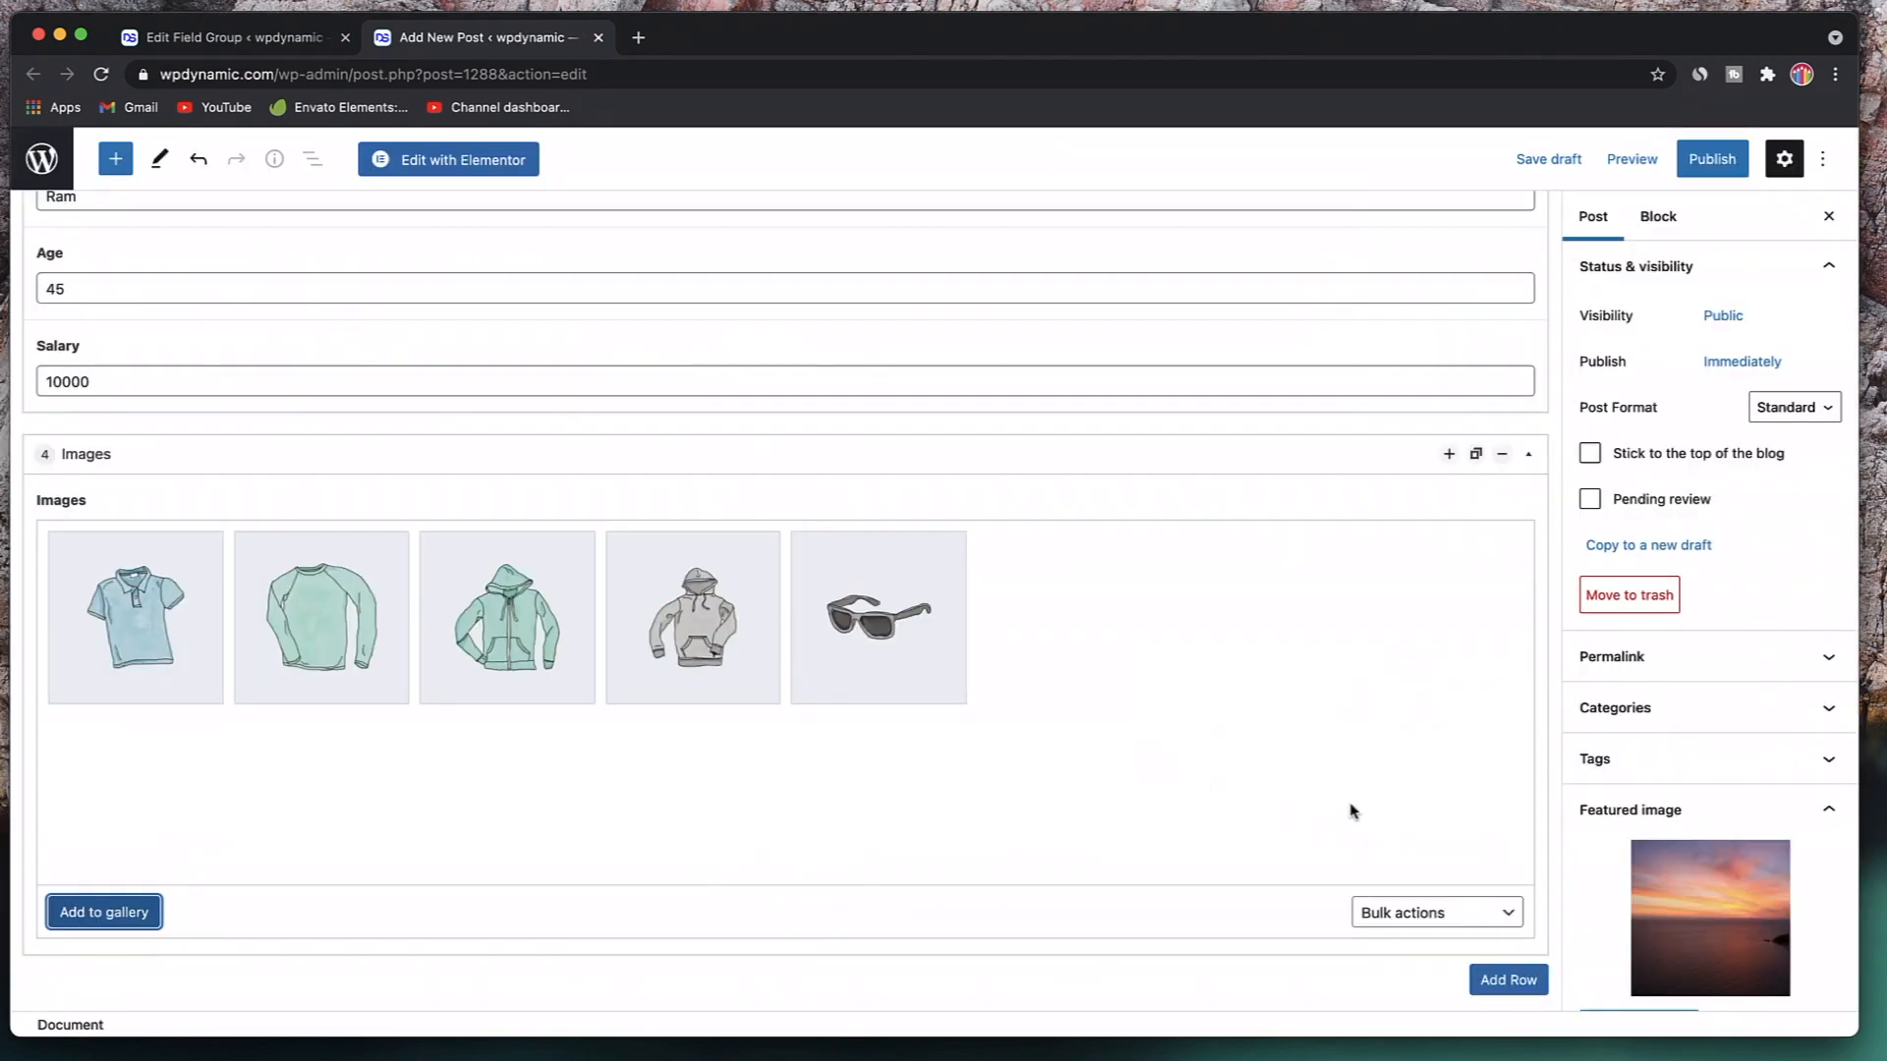
- Add a second Images row whose gallery holds the beach family, red notebook, smiling man, pineapple and black-and-white city photos
click(1507, 978)
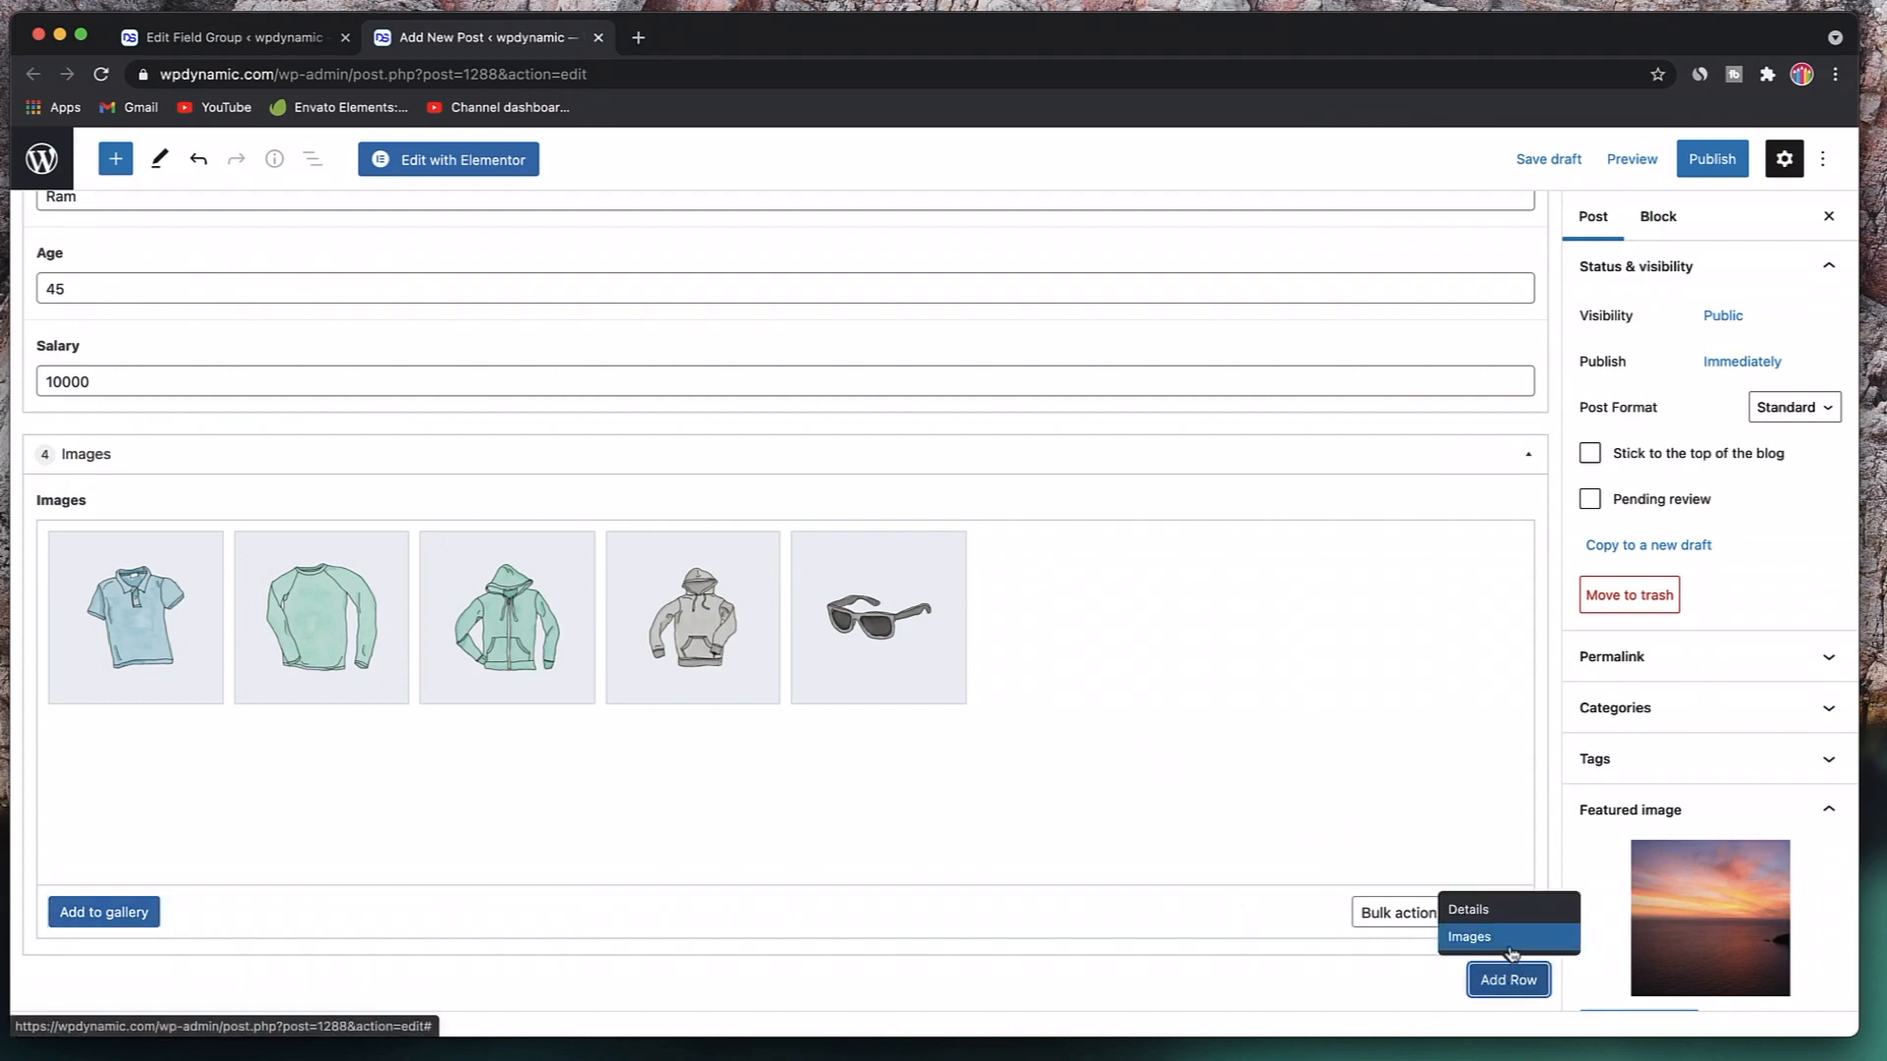
click(1504, 936)
scroll(842, 737, down, 5)
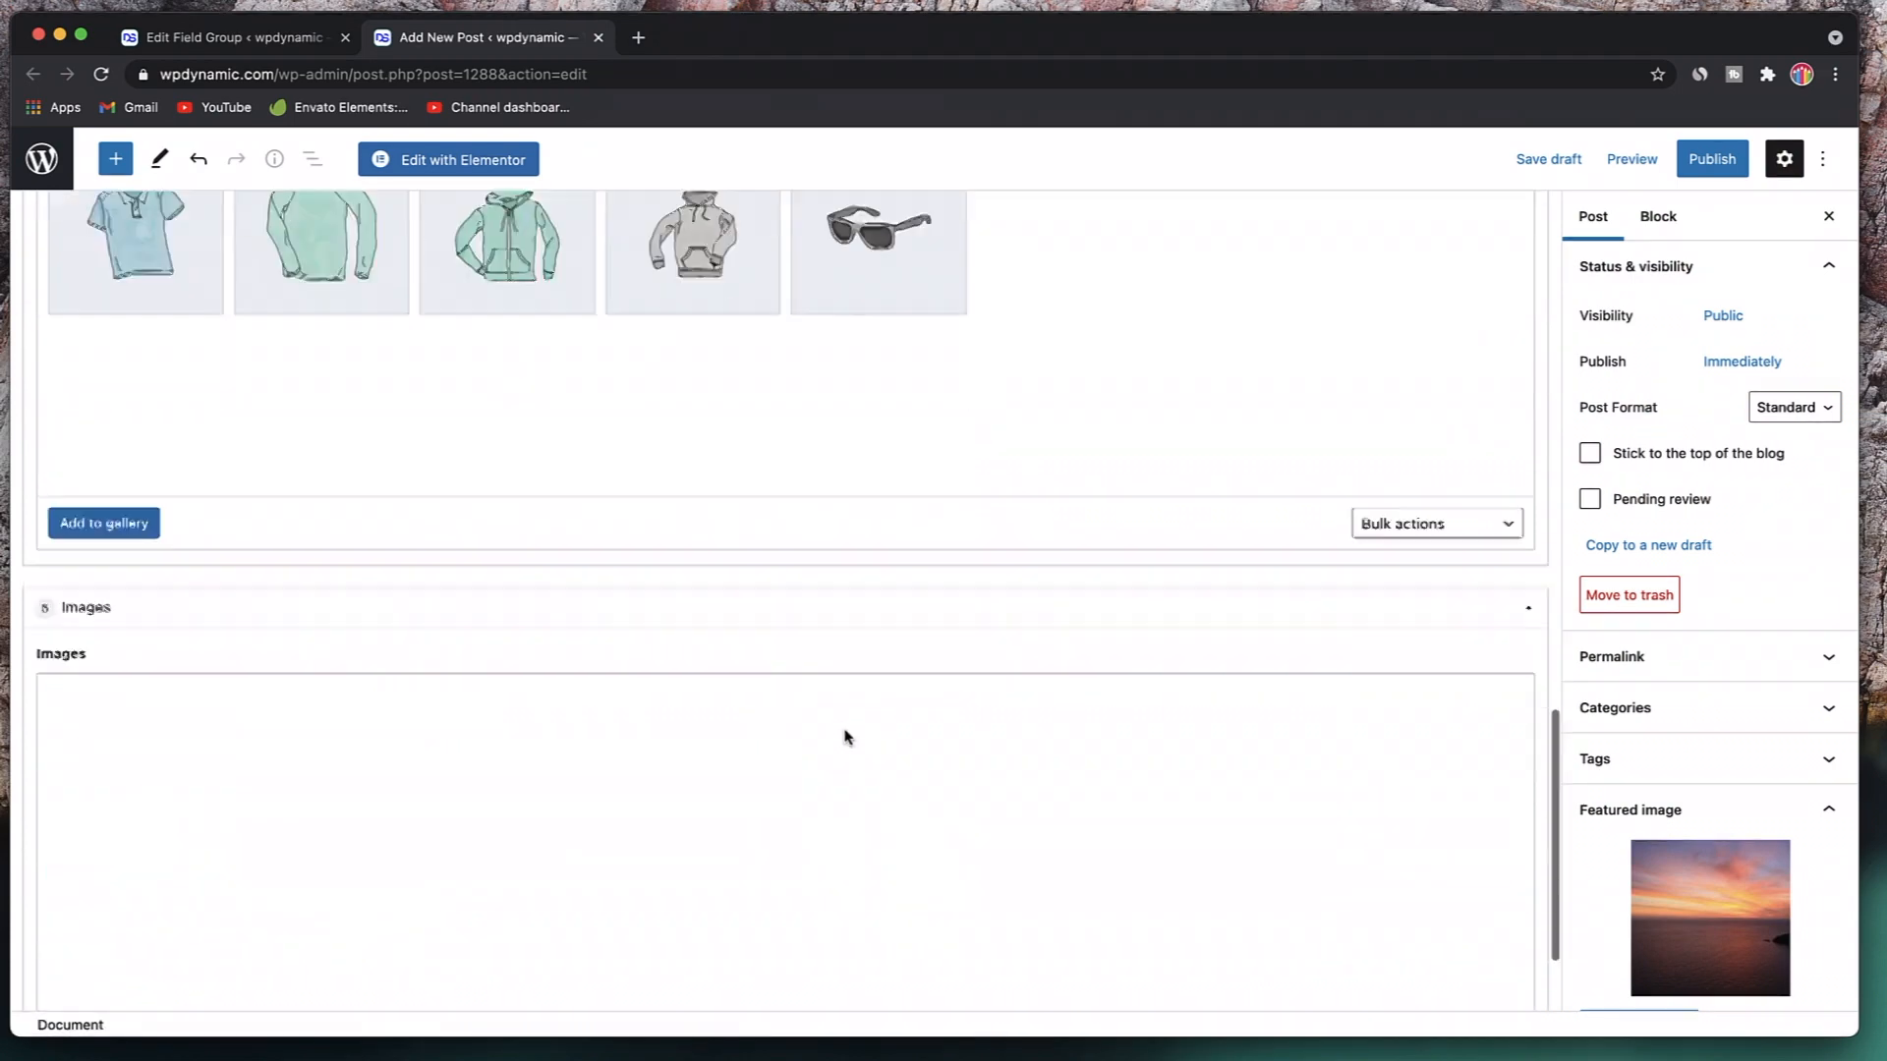
click(103, 912)
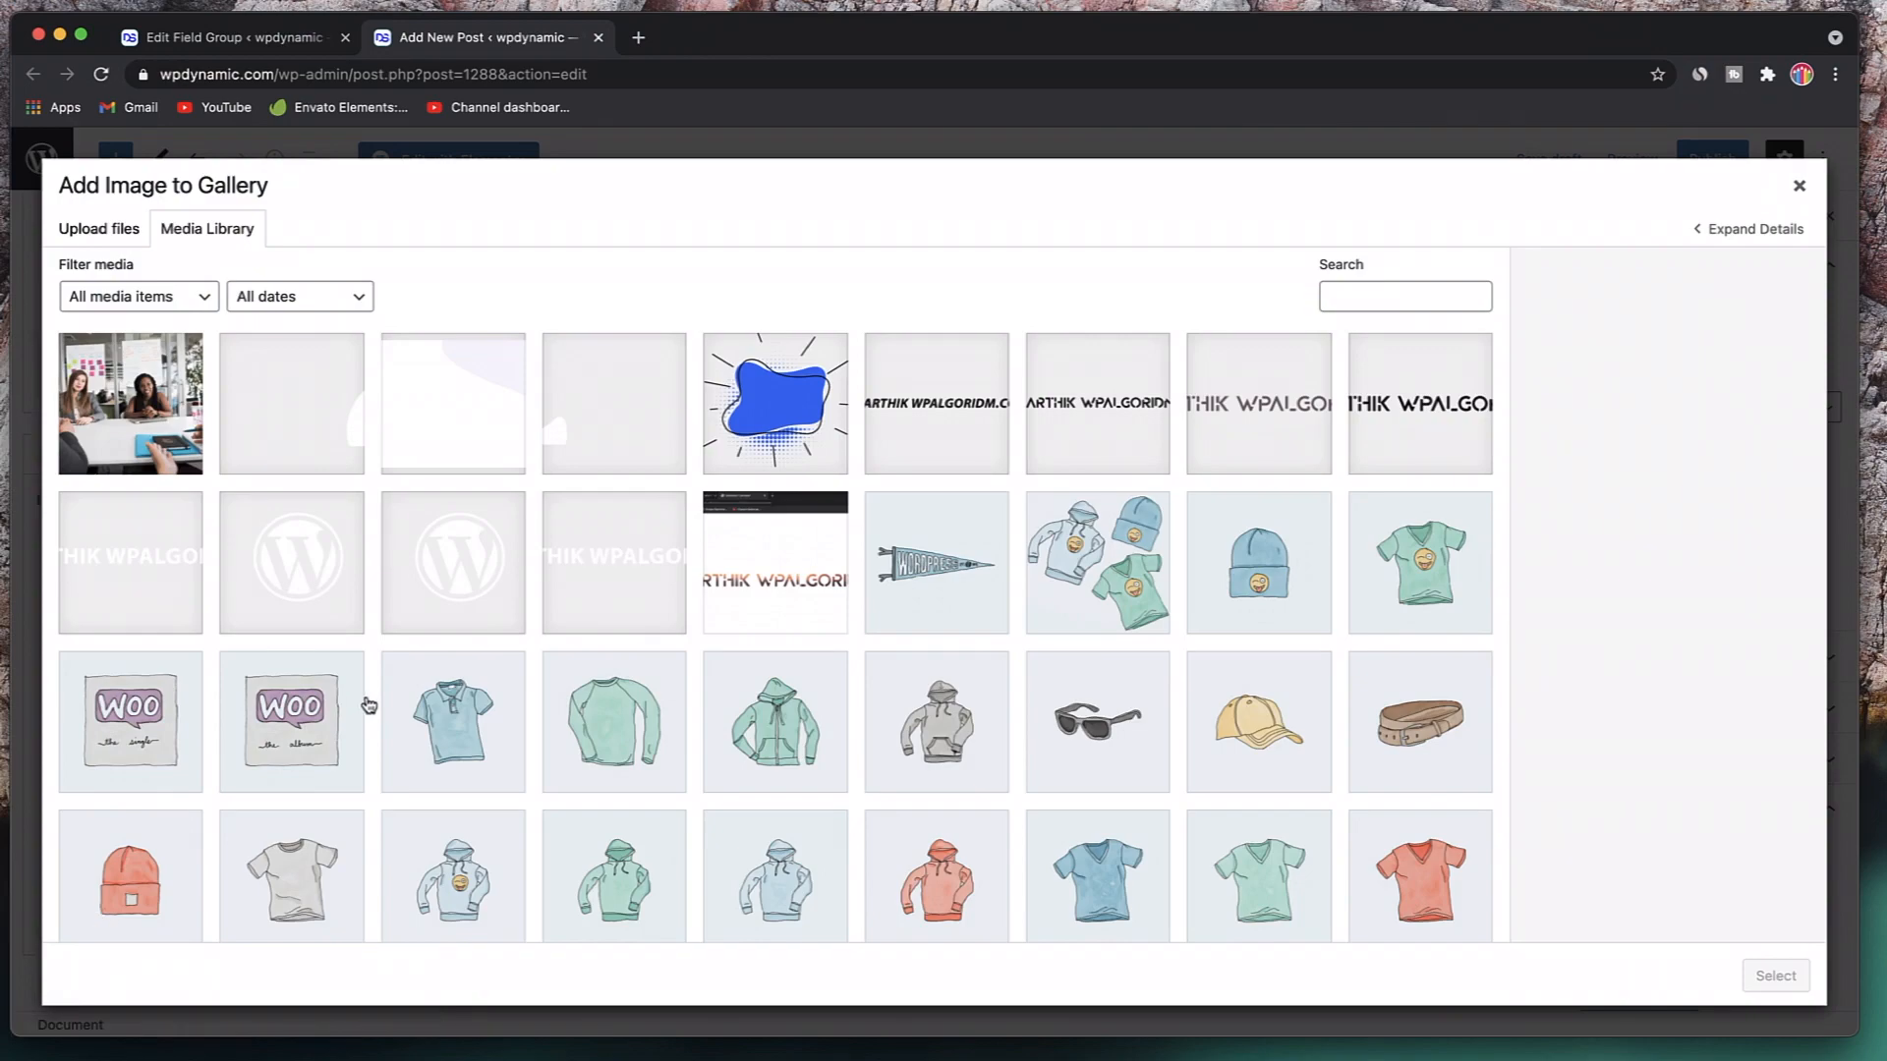
scroll(363, 708, down, 10)
click(496, 555)
click(416, 374)
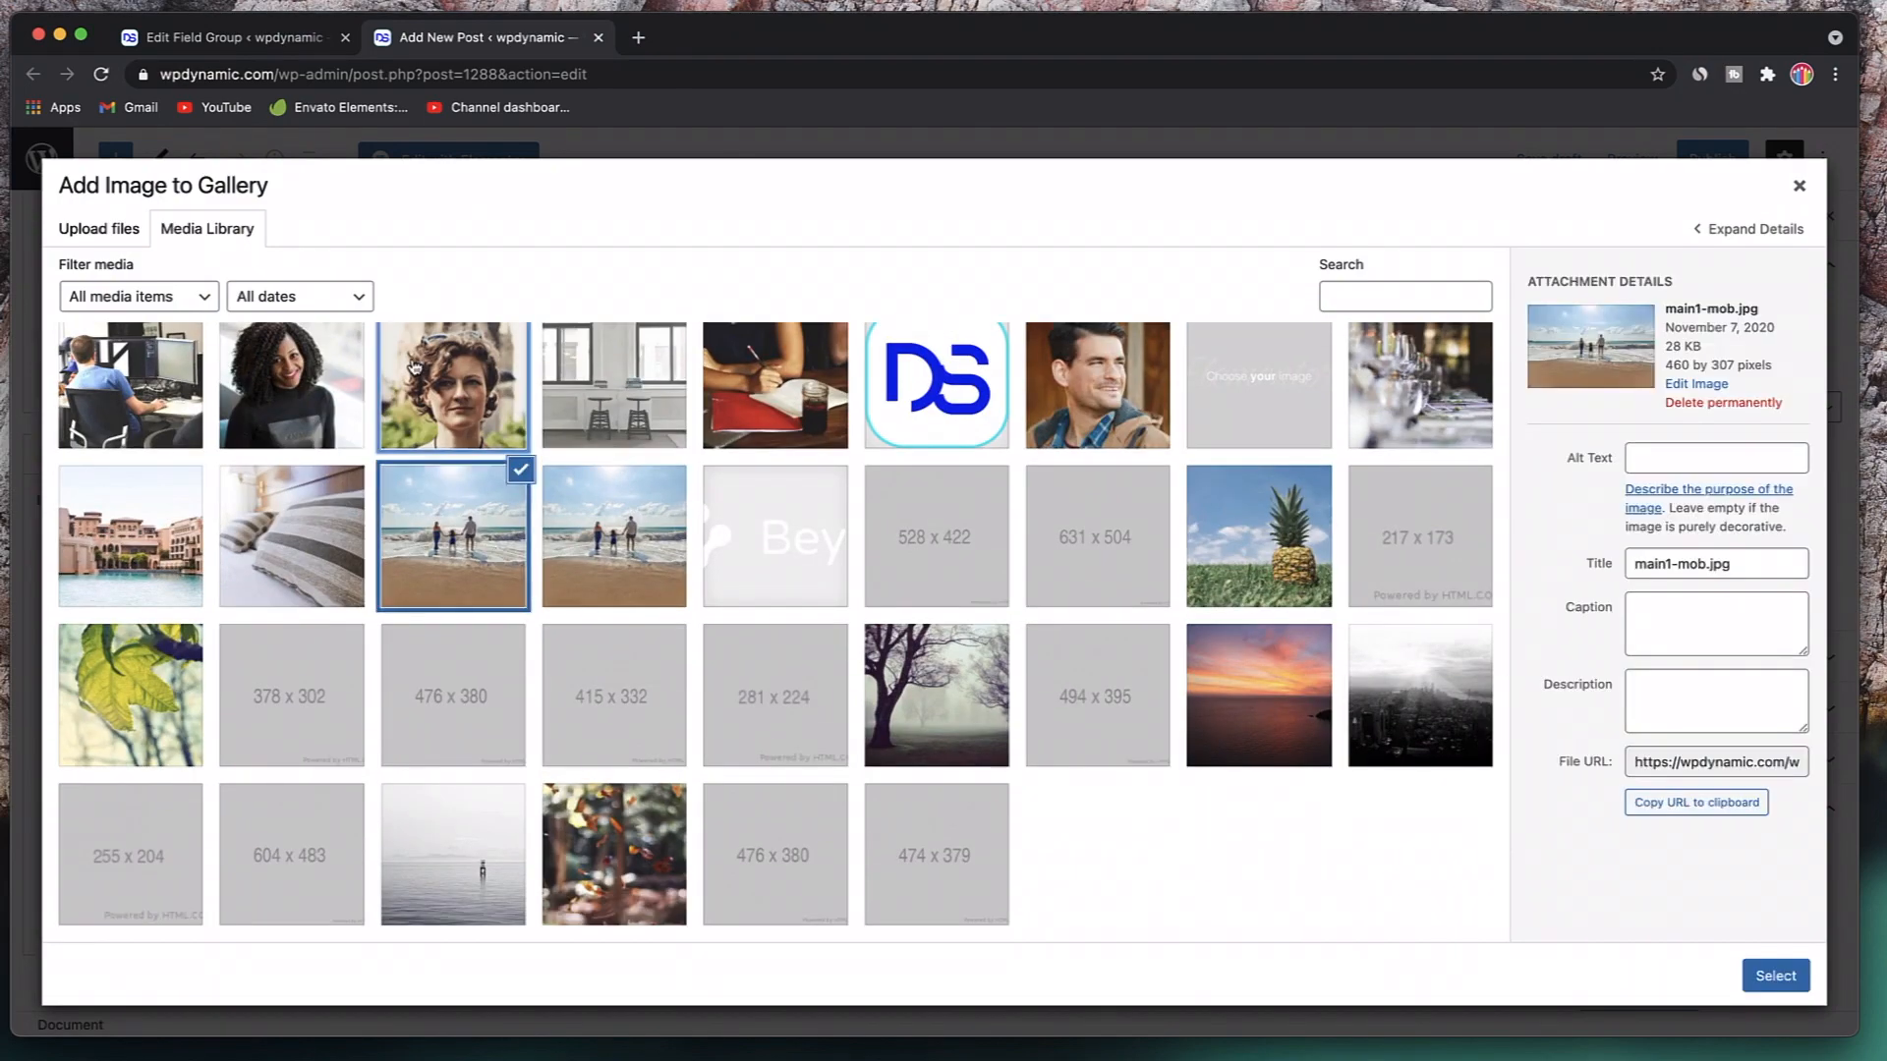
scroll(415, 372, up, 2)
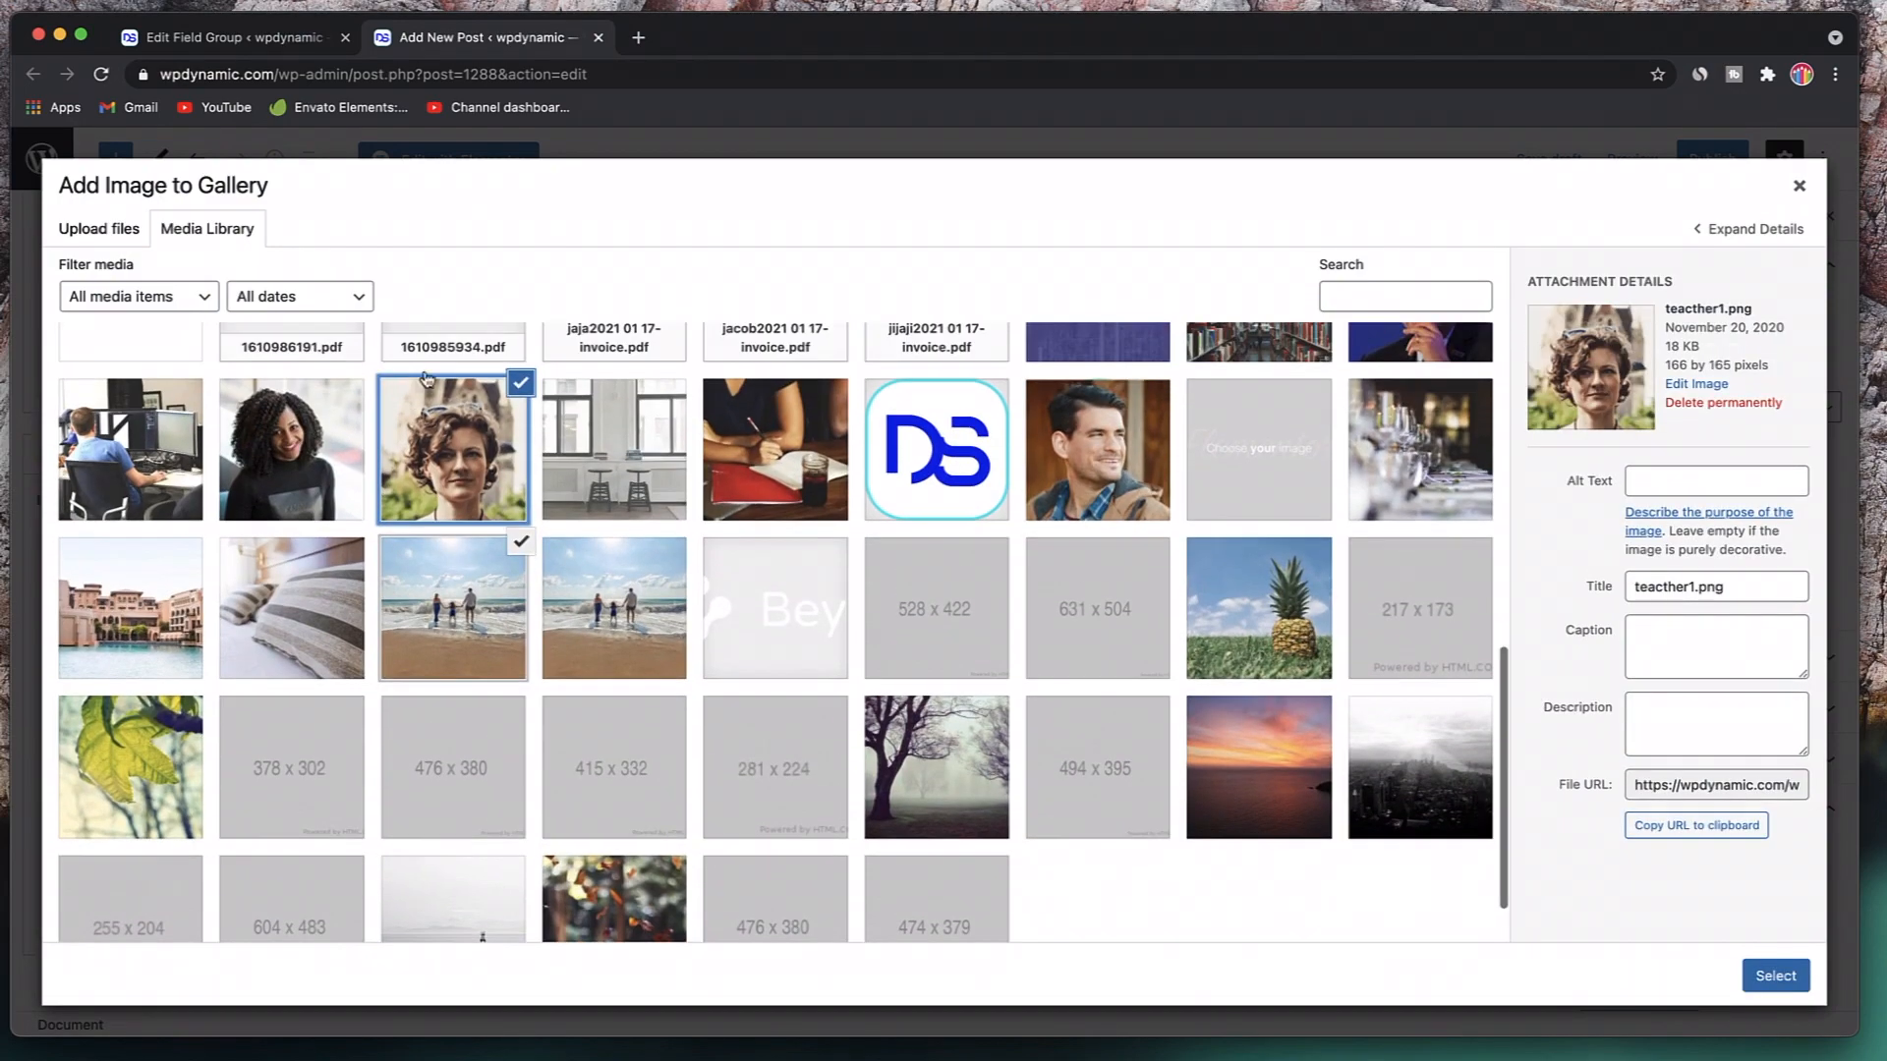
click(523, 392)
click(829, 494)
click(1115, 463)
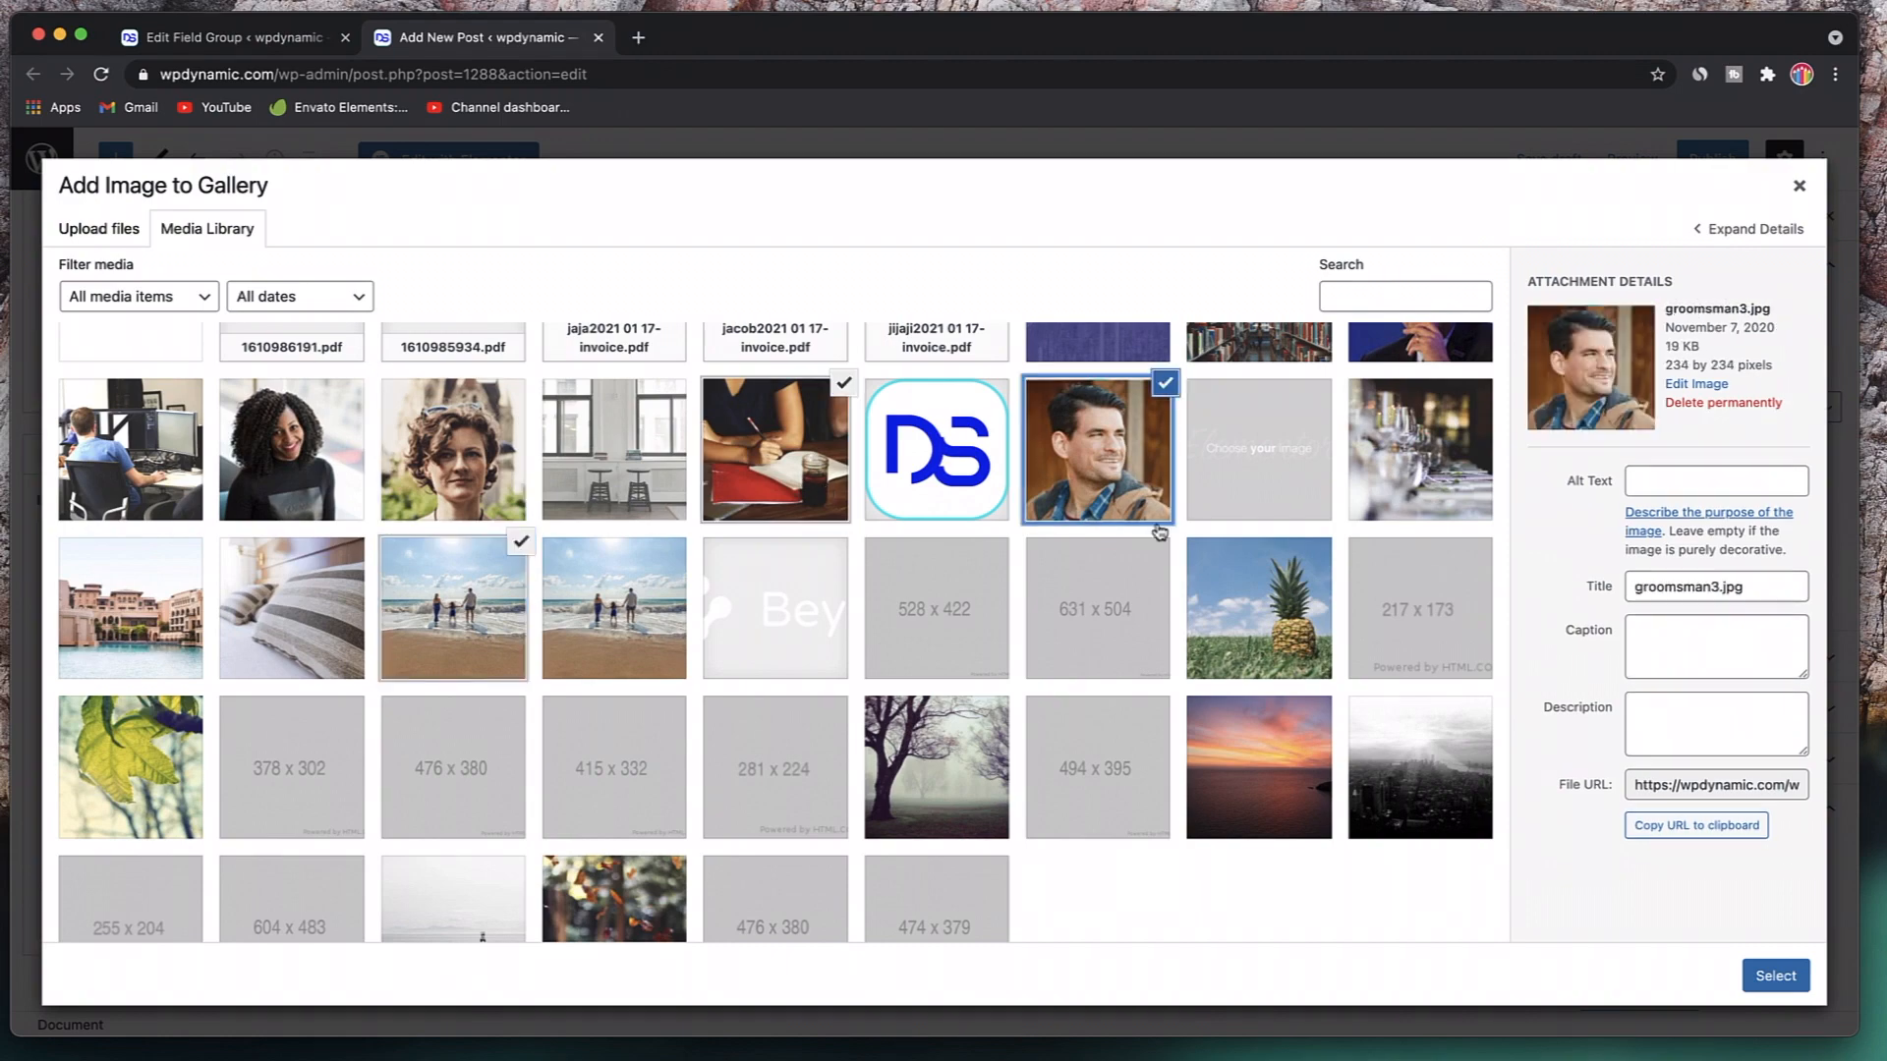
click(1254, 609)
click(1416, 761)
click(1776, 976)
- Review the filled flexible content rows and publish the Flex Demo post
scroll(1236, 784, up, 5)
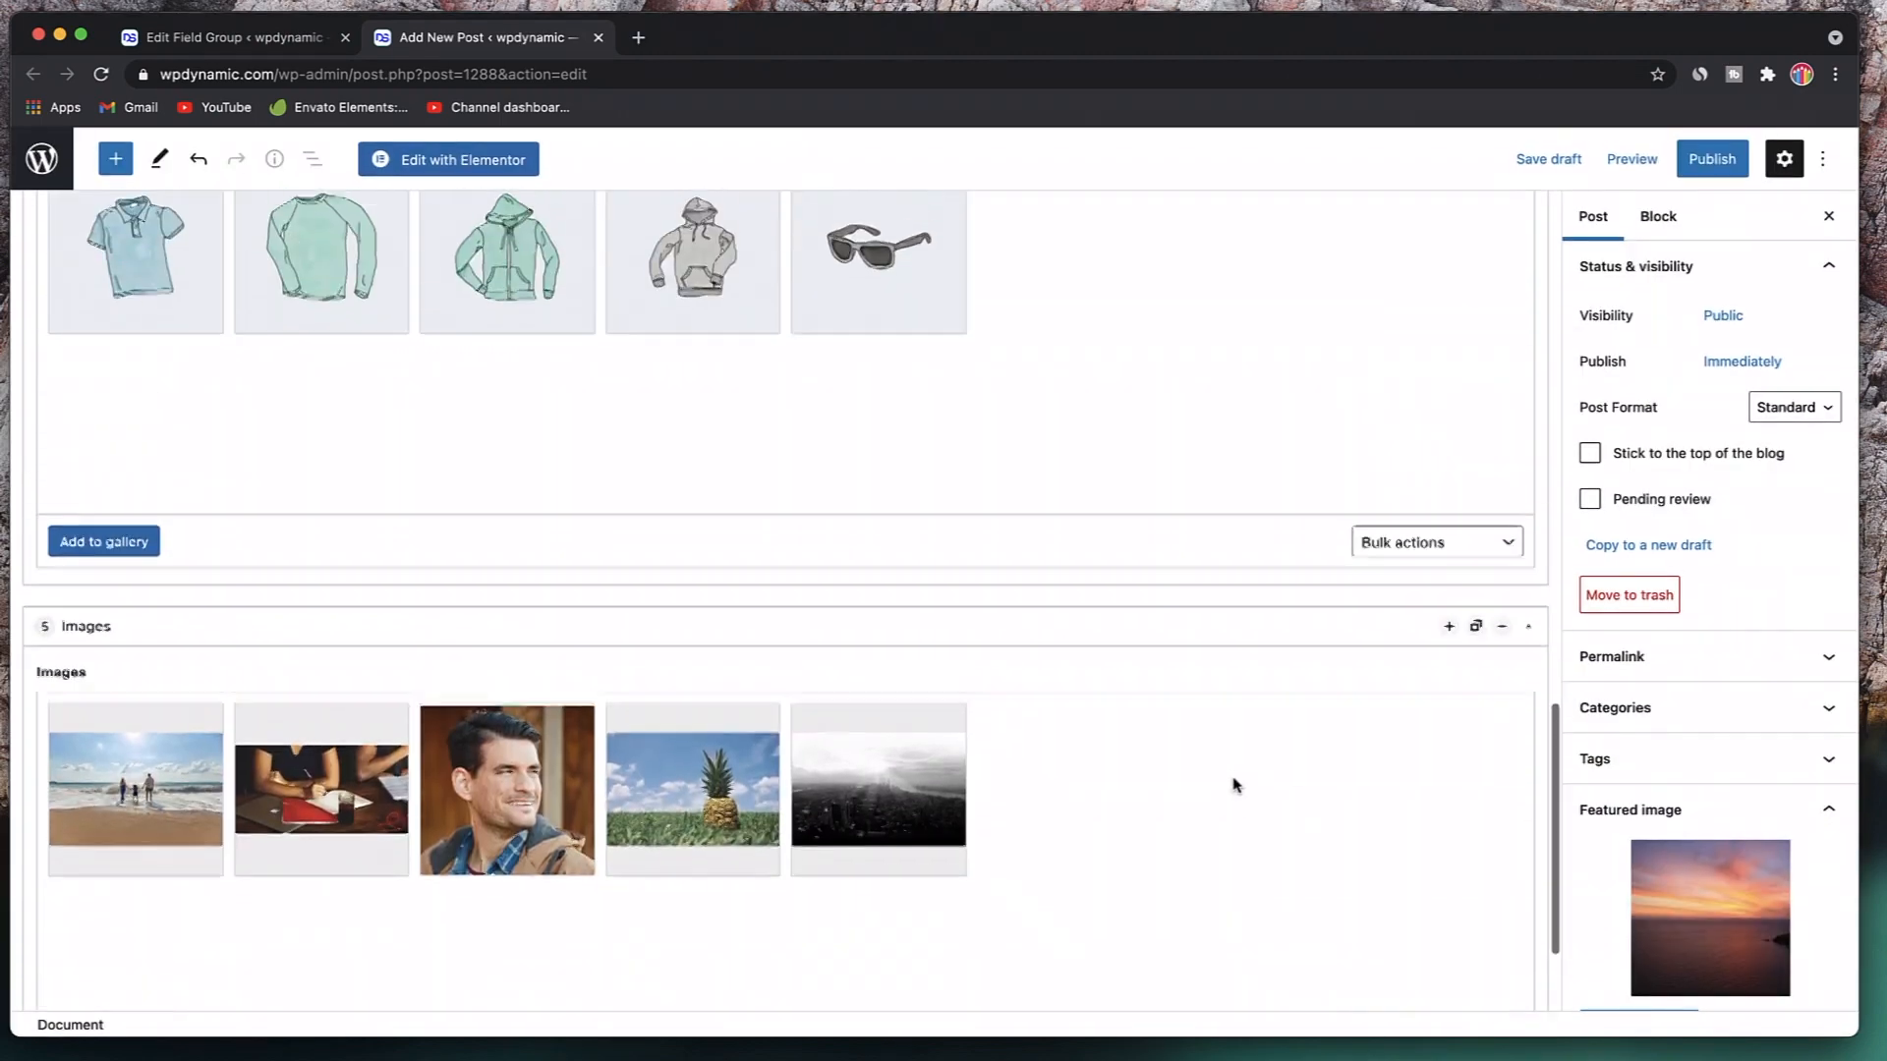
scroll(1235, 784, up, 12)
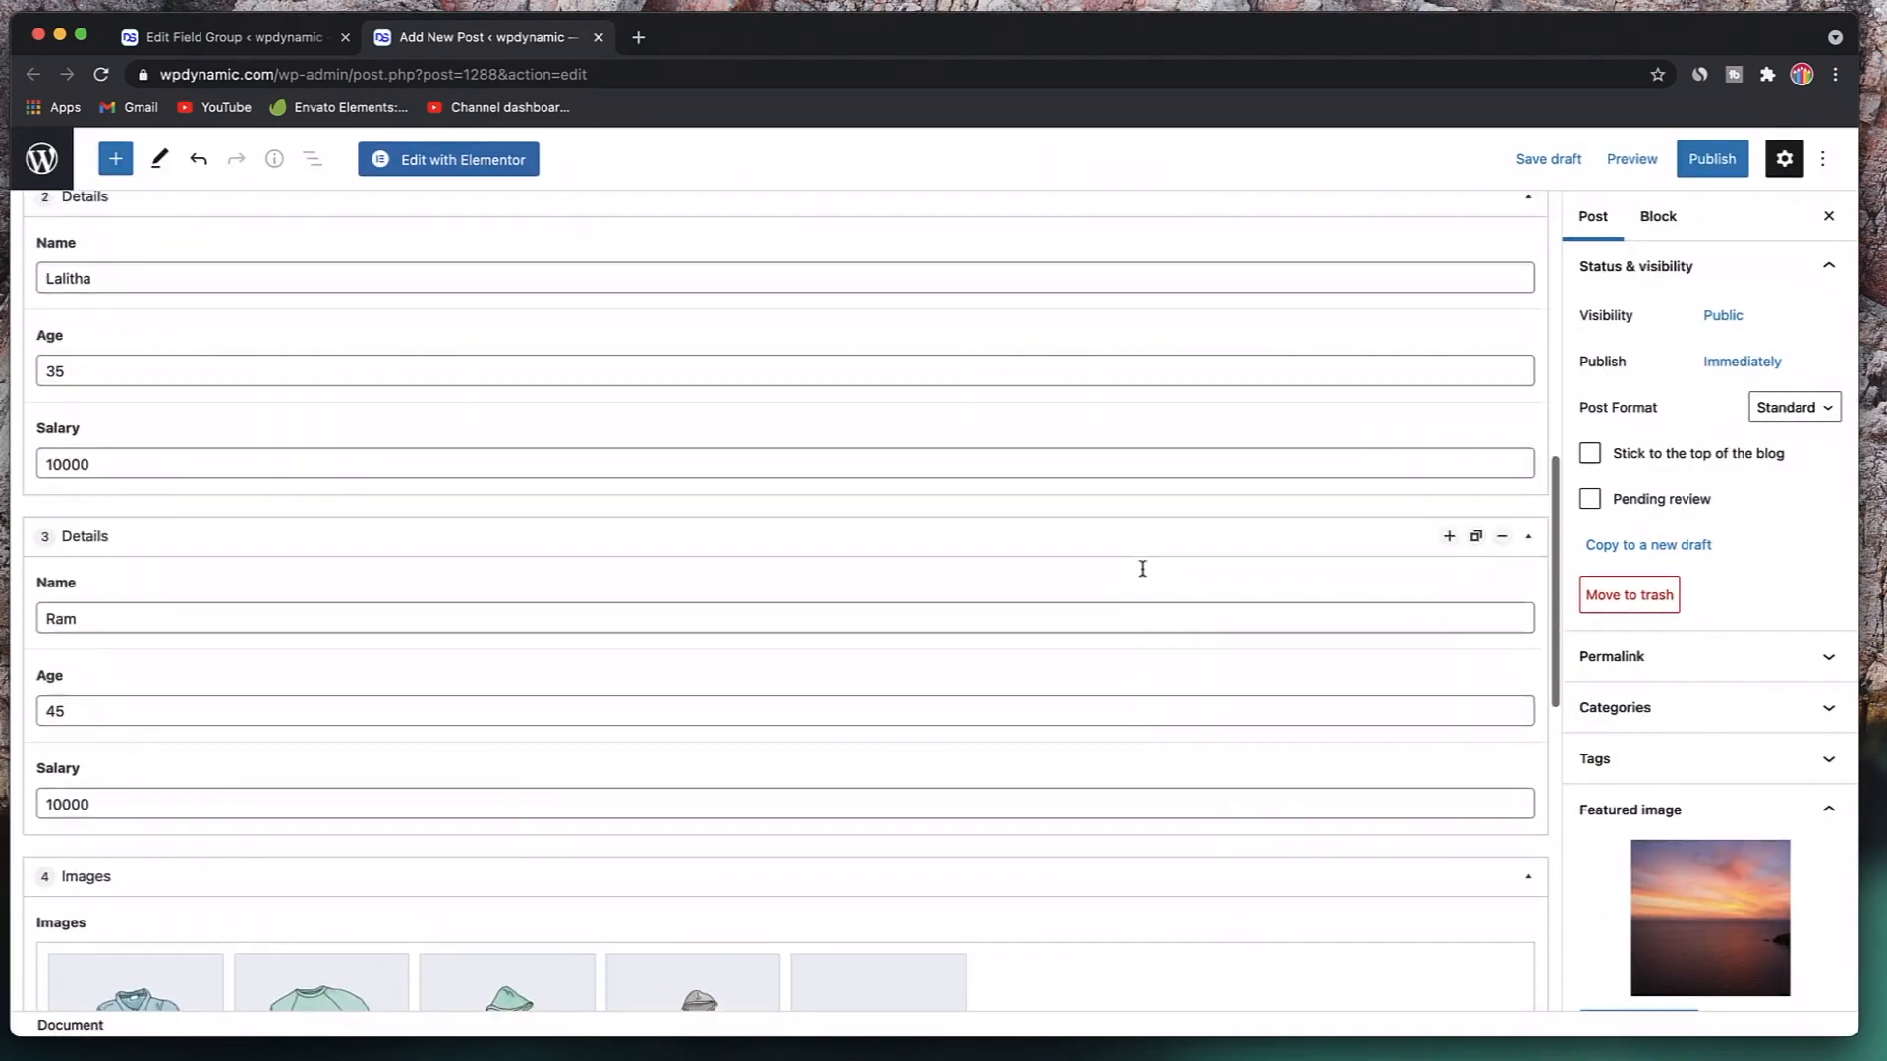
scroll(941, 538, up, 2)
scroll(834, 700, down, 5)
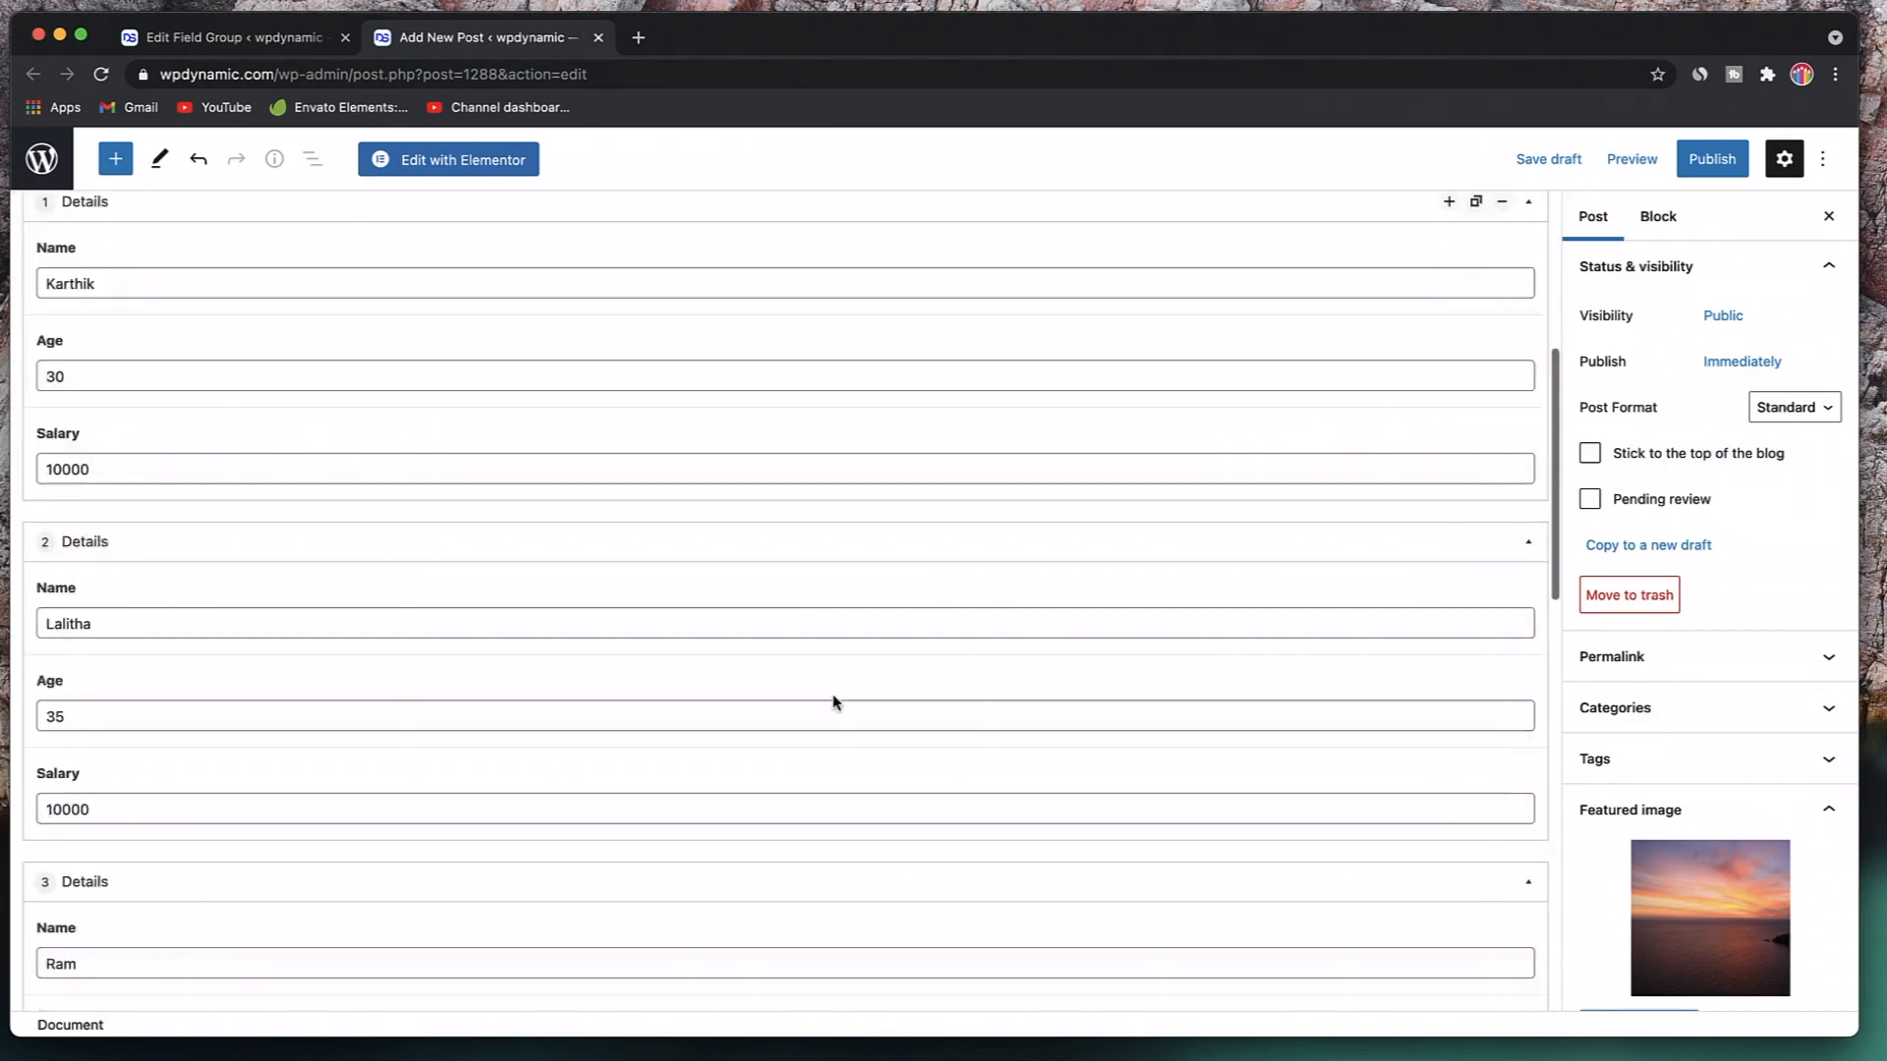
scroll(834, 700, up, 5)
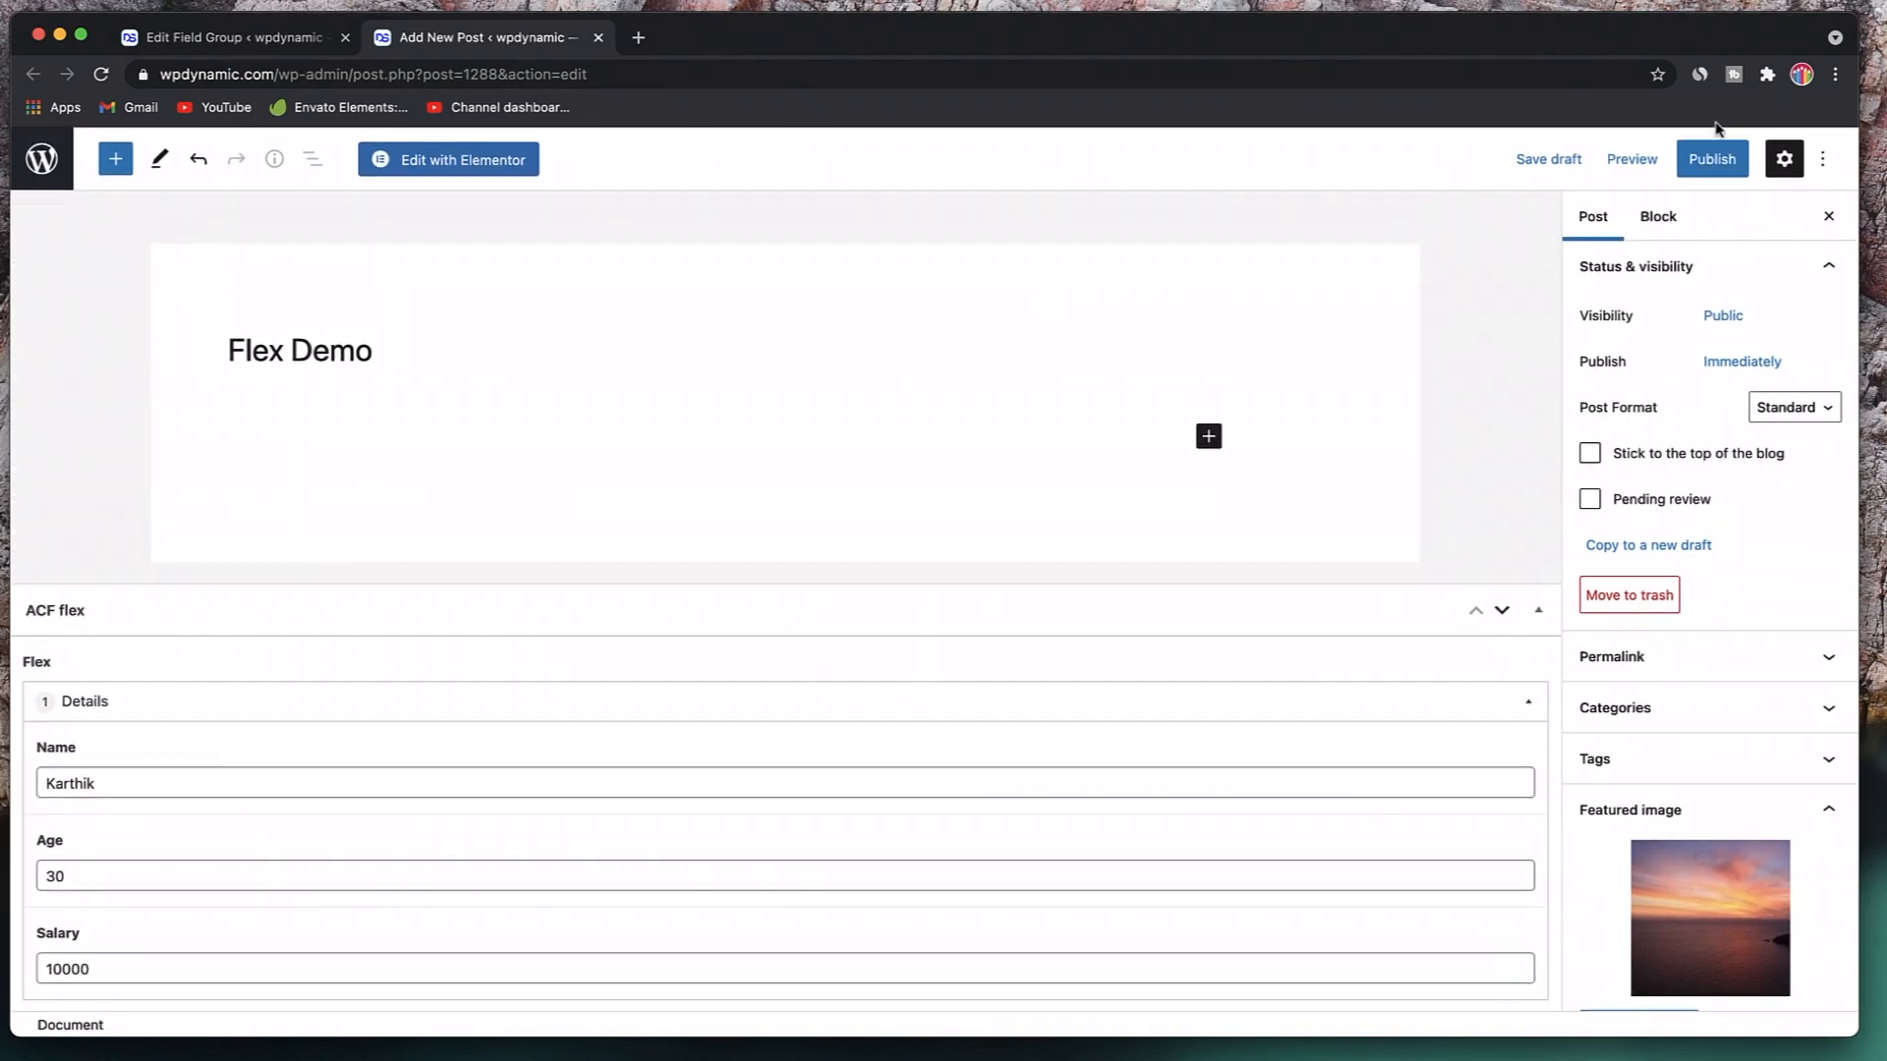
click(1722, 160)
click(1643, 158)
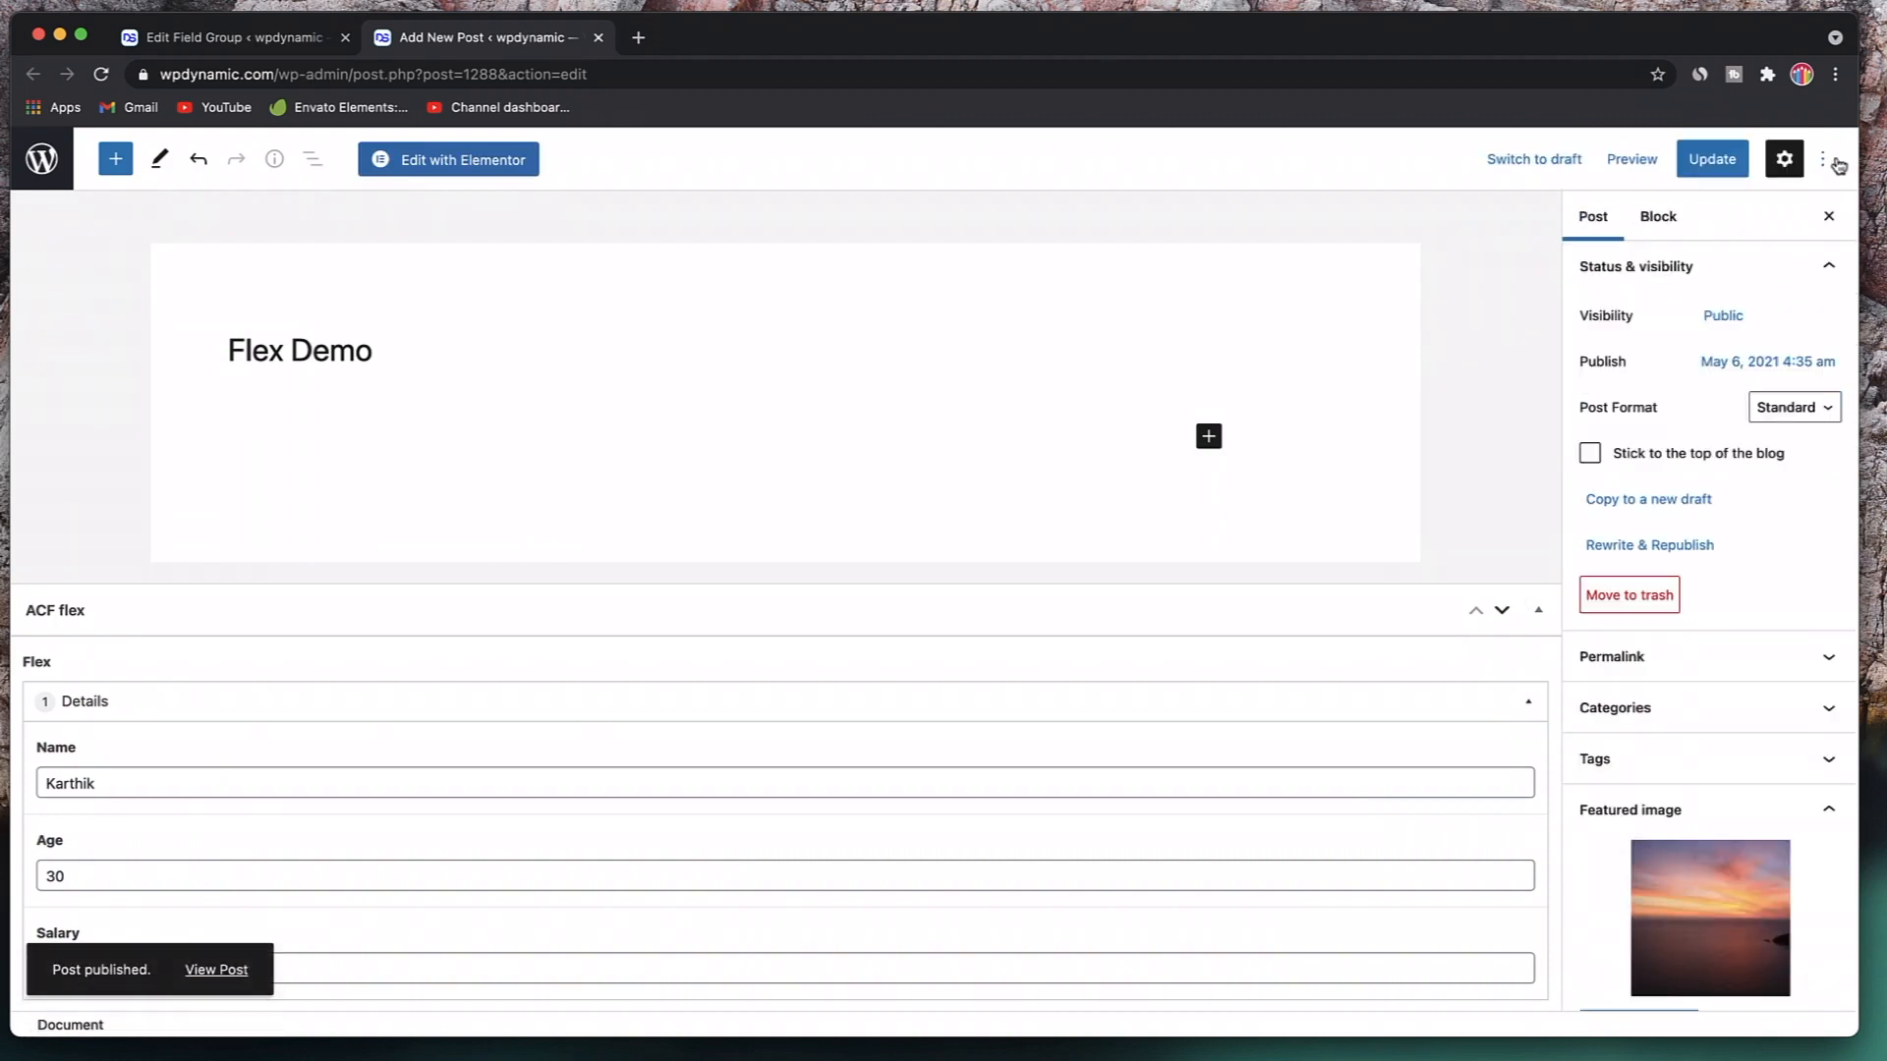
click(1824, 159)
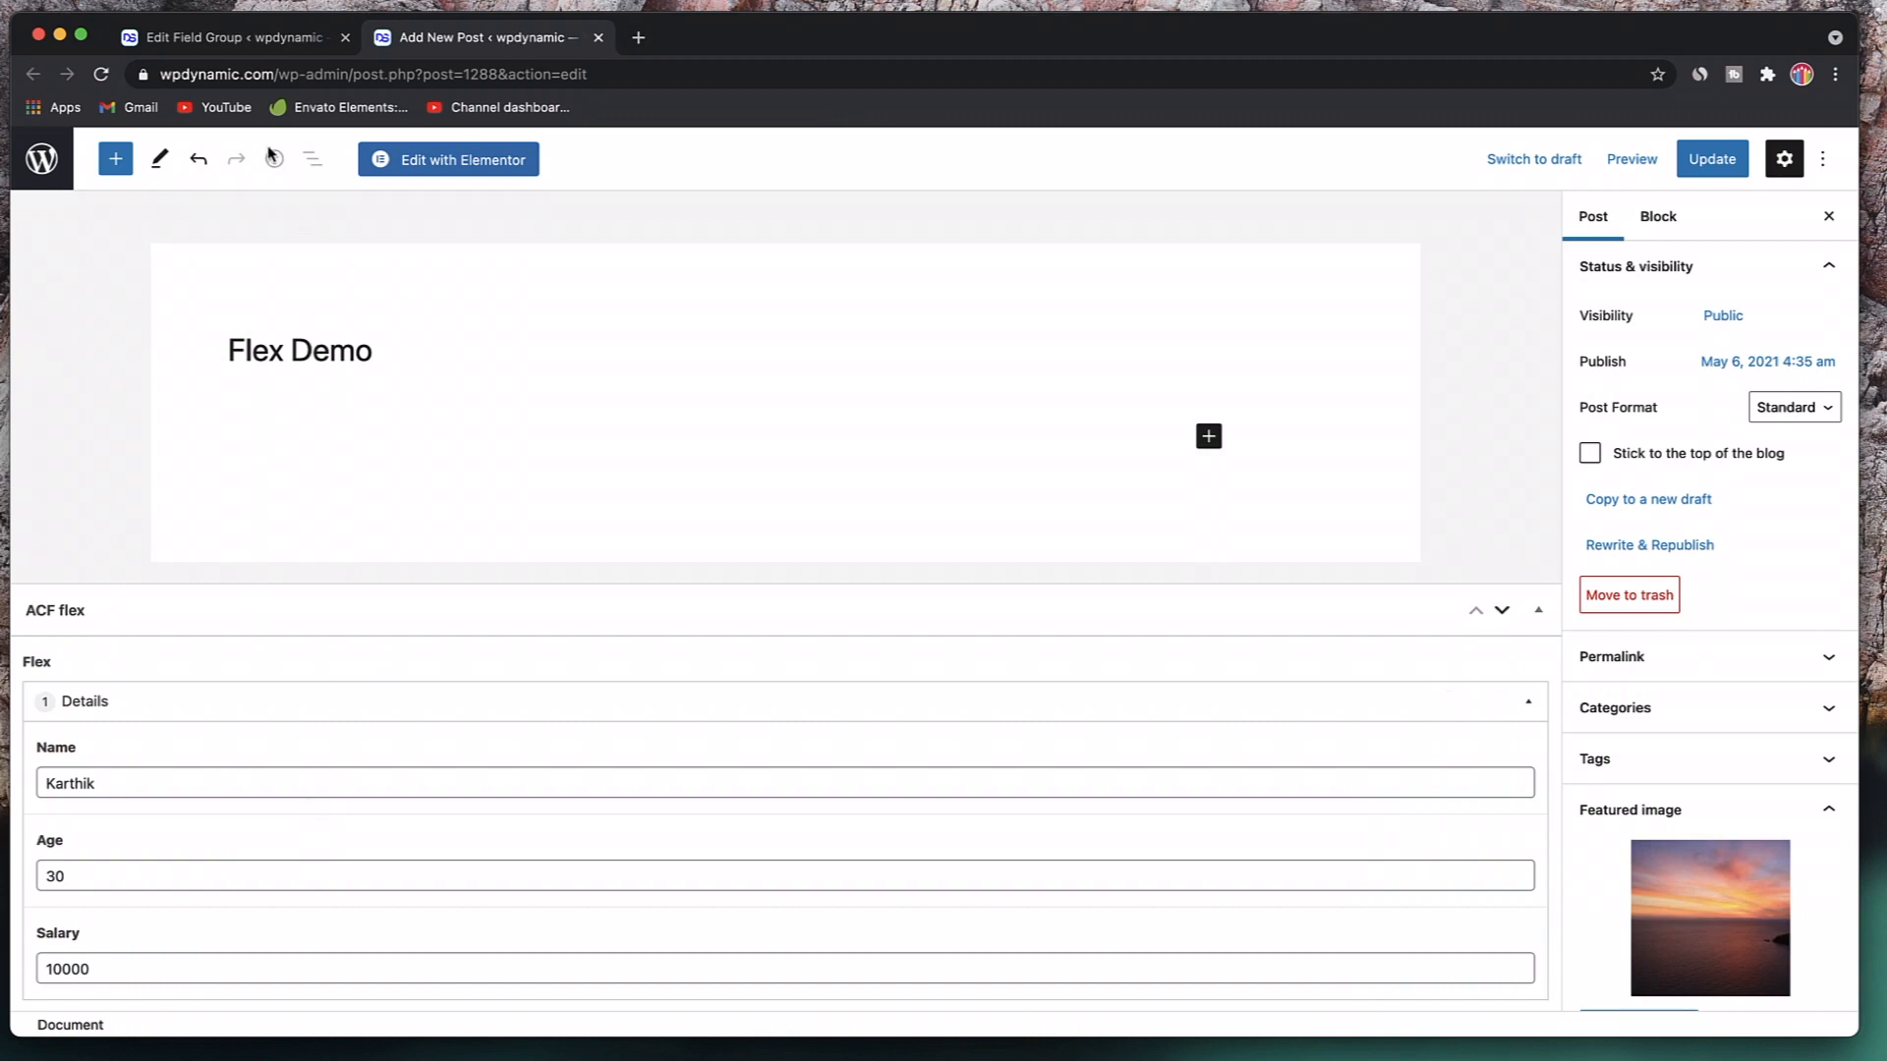
- From the Saved Templates page, load the custom field groups list in a new browser tab and open the ACF flex group for editing
click(227, 39)
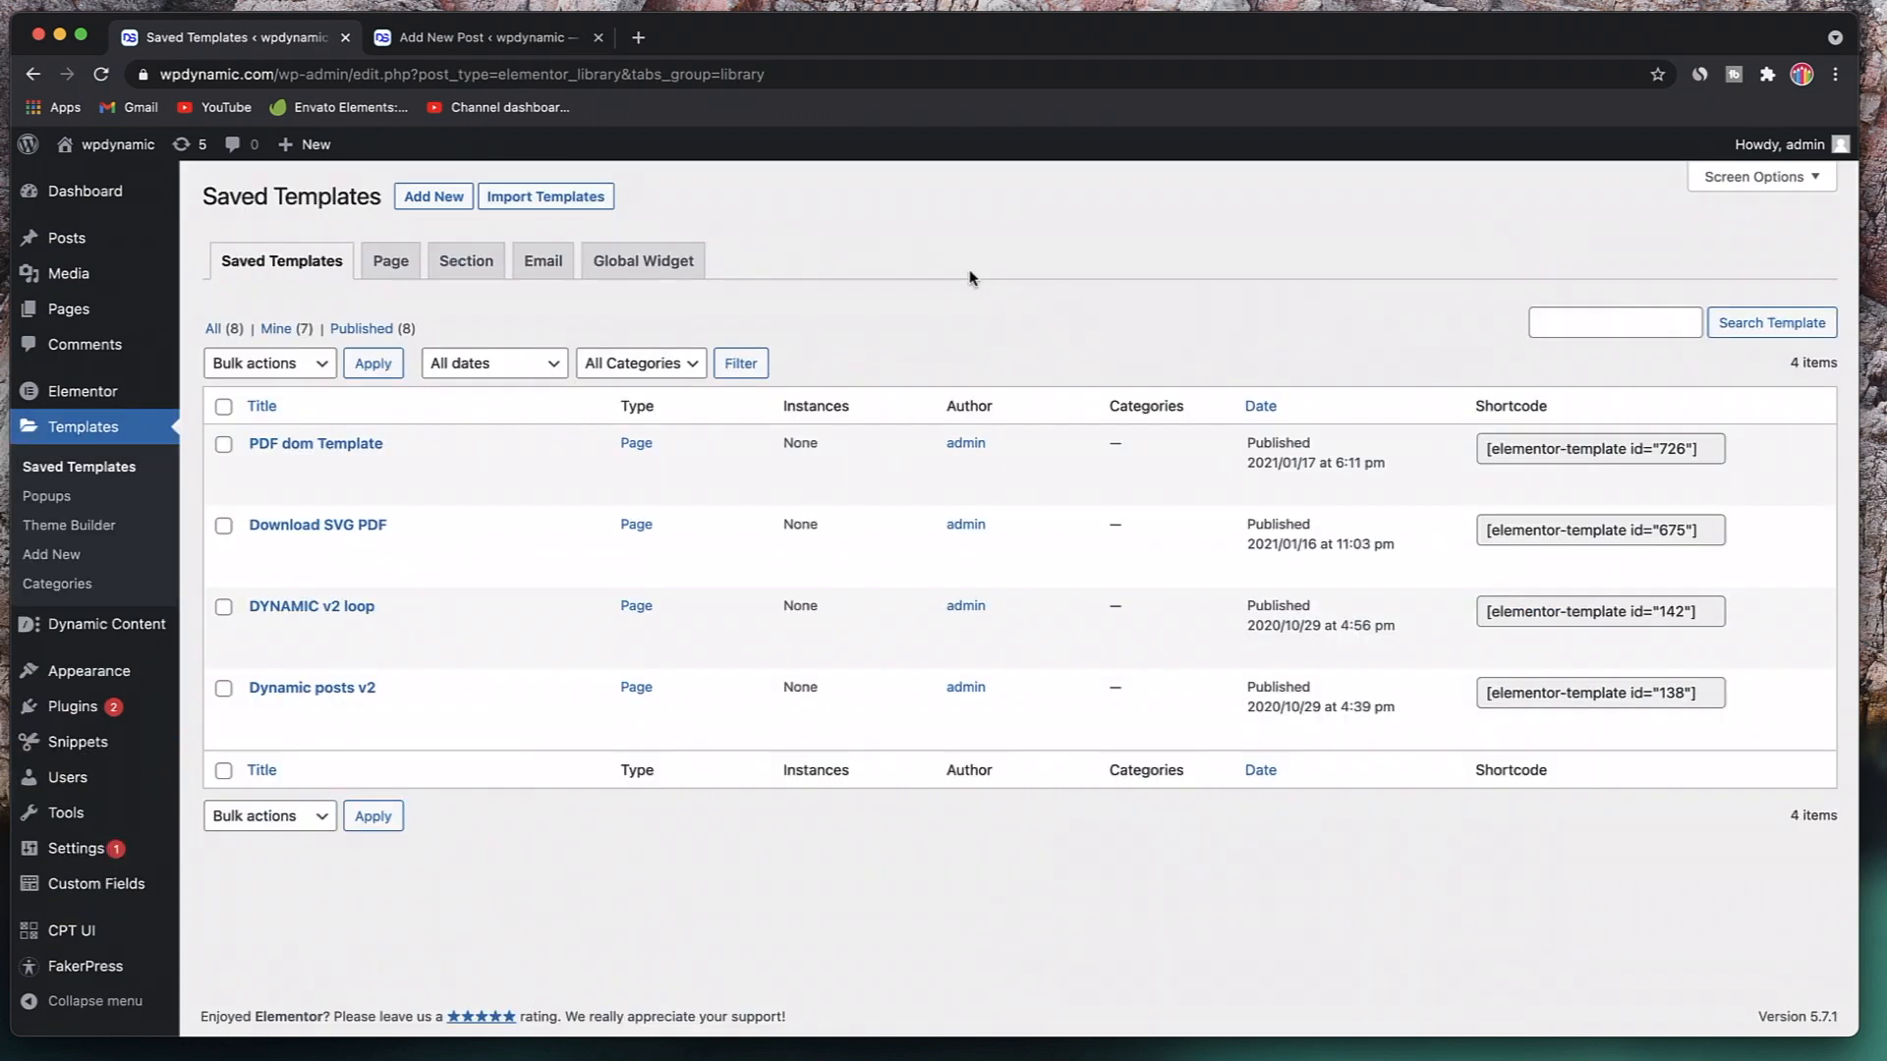
mouse_move(94, 899)
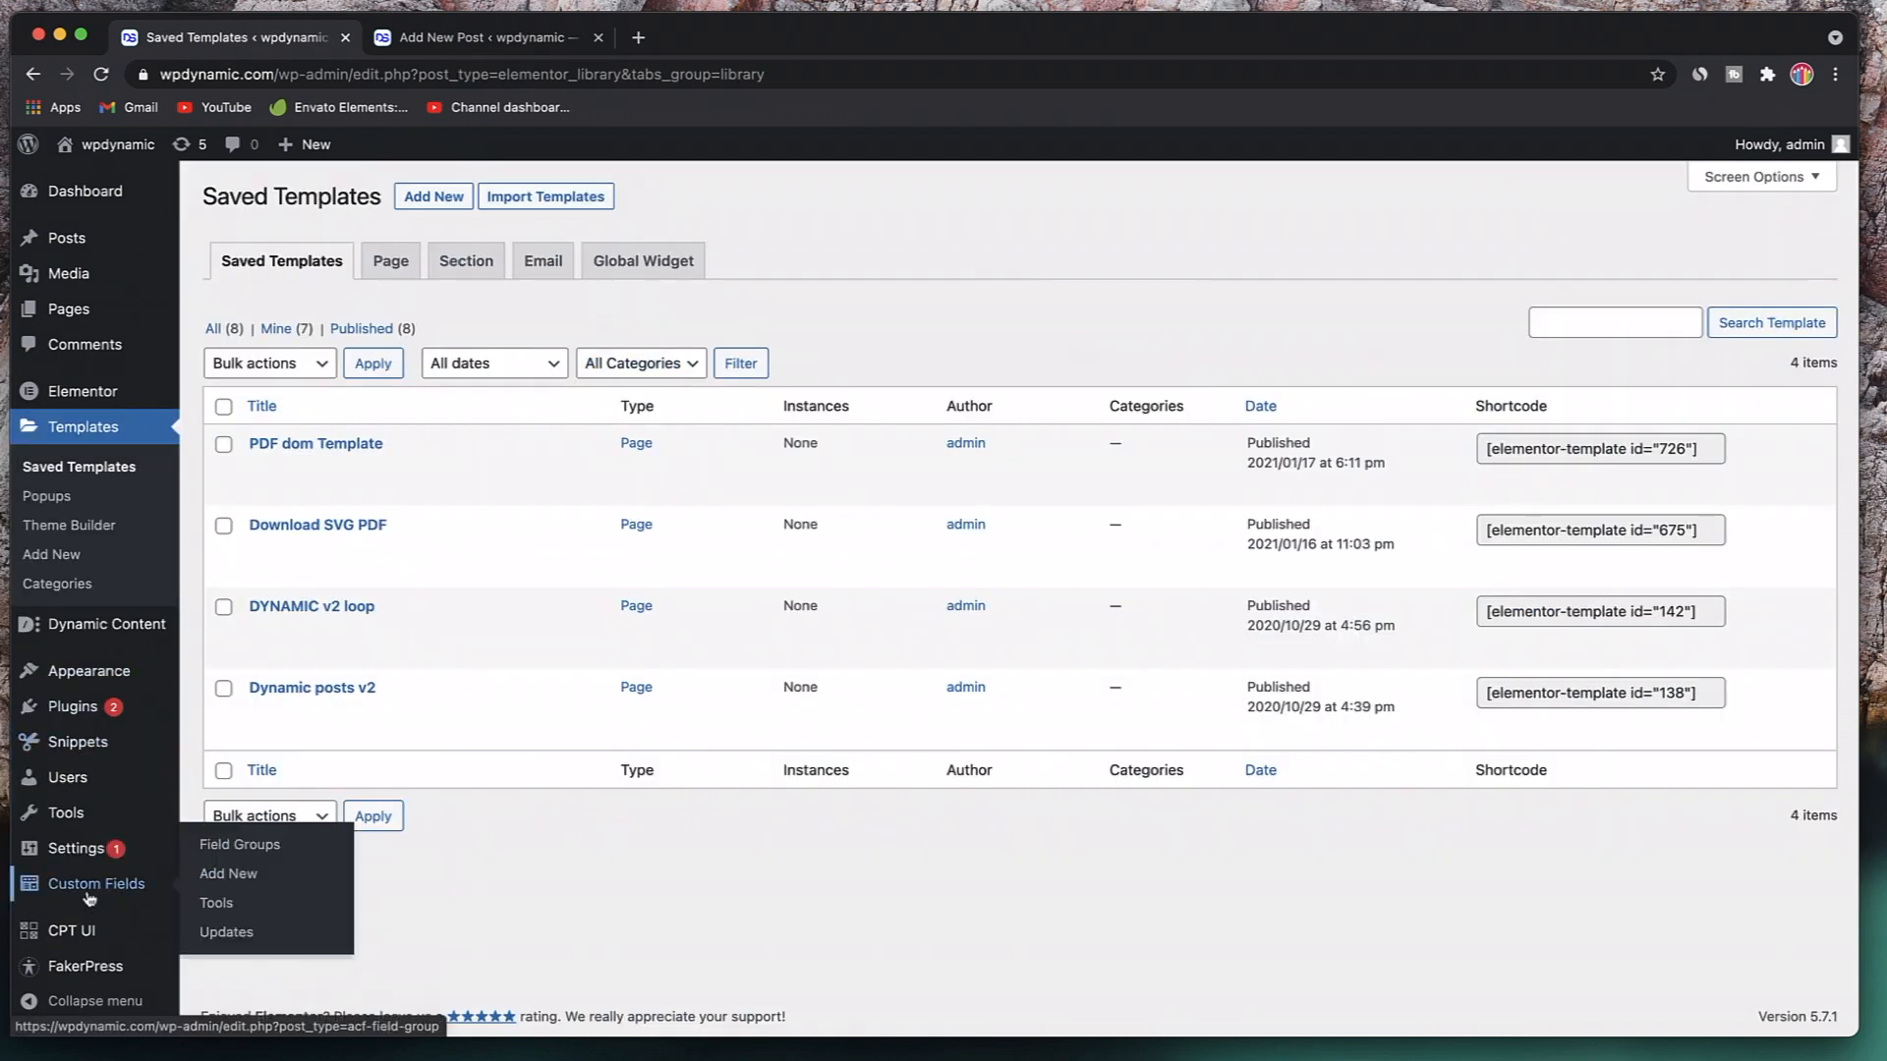
super+click(258, 851)
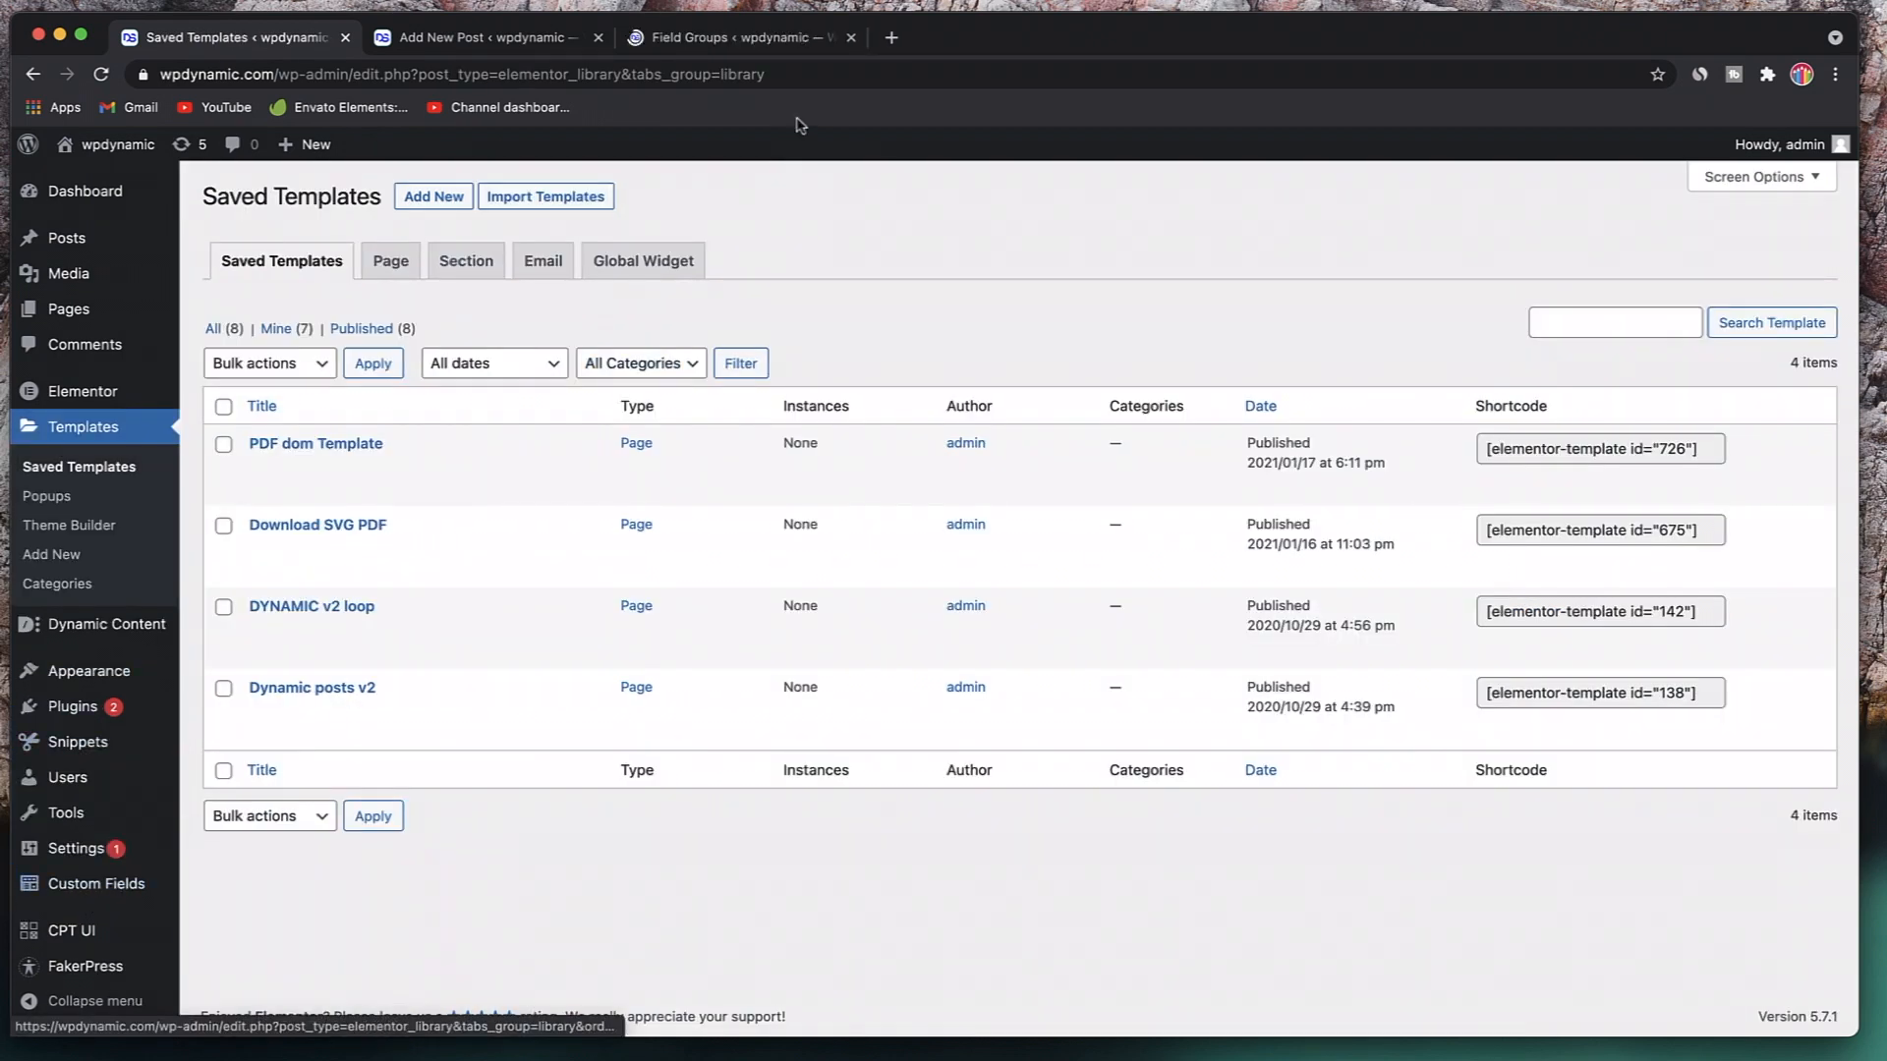
click(727, 37)
mouse_move(603, 400)
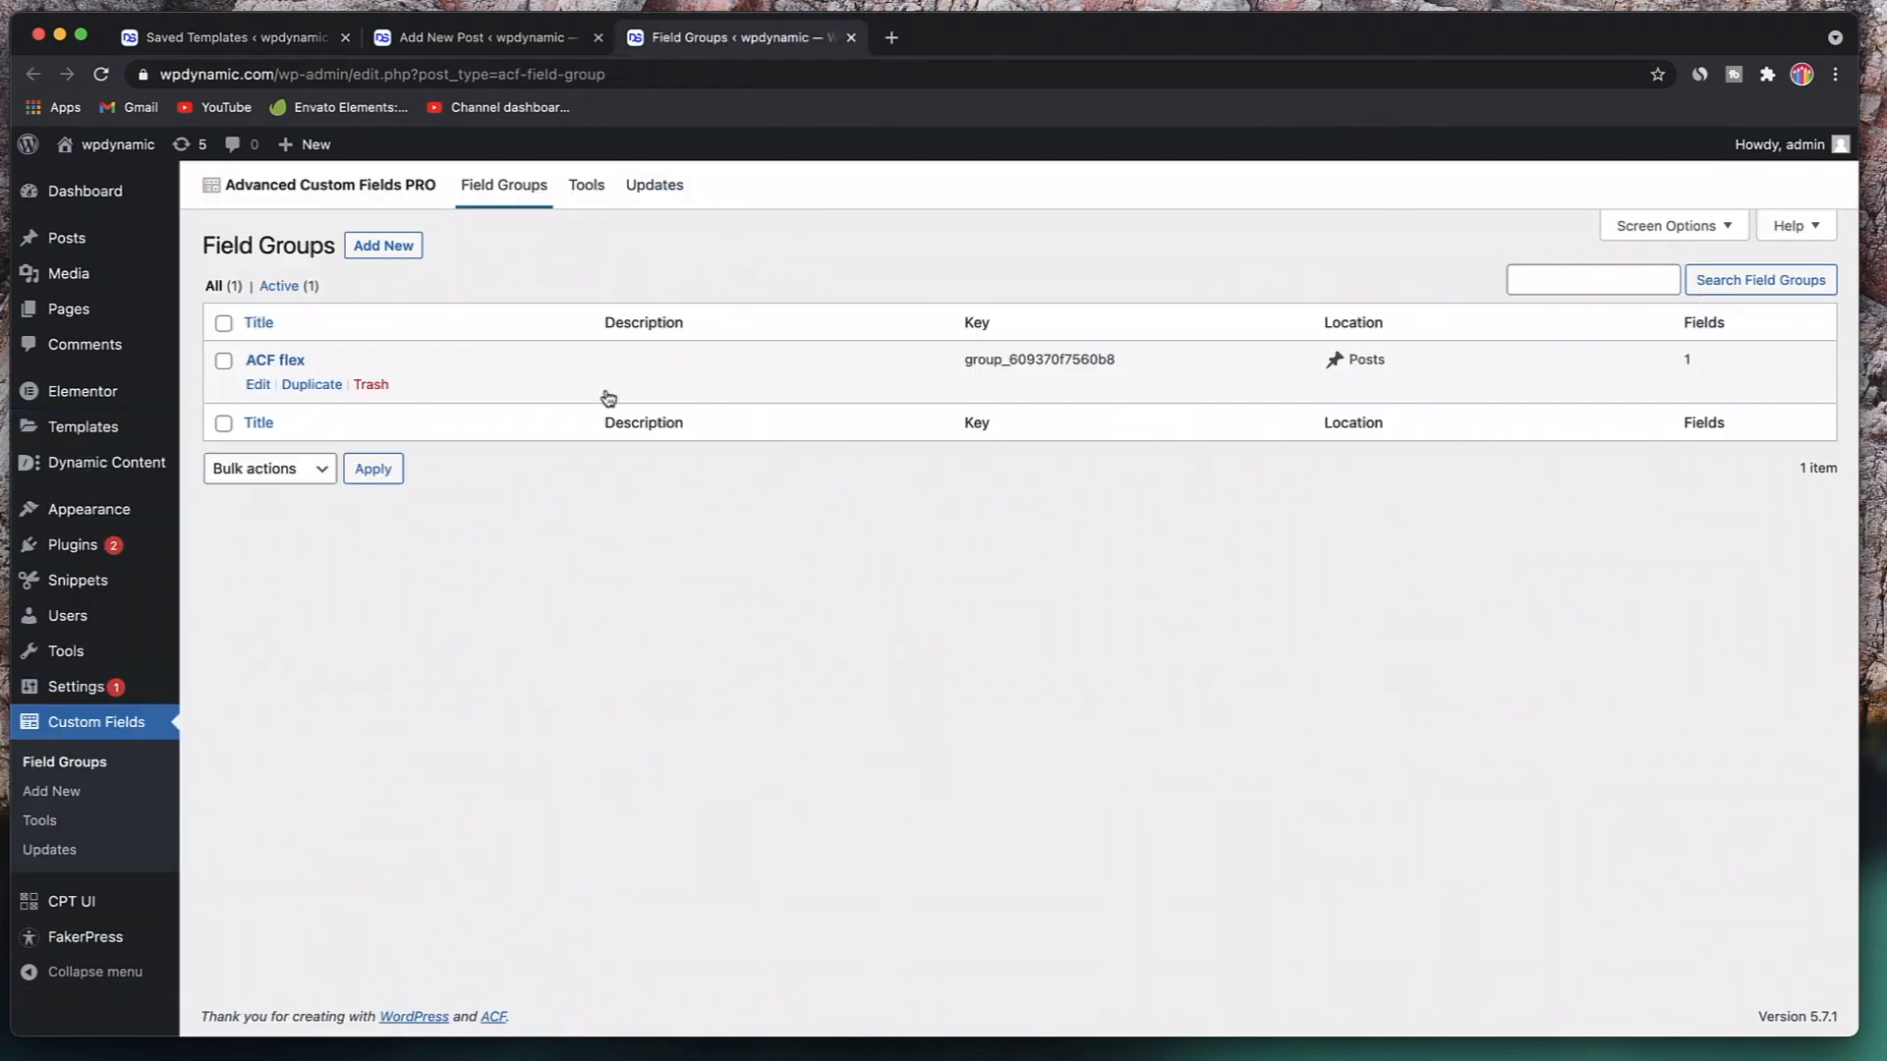
click(259, 384)
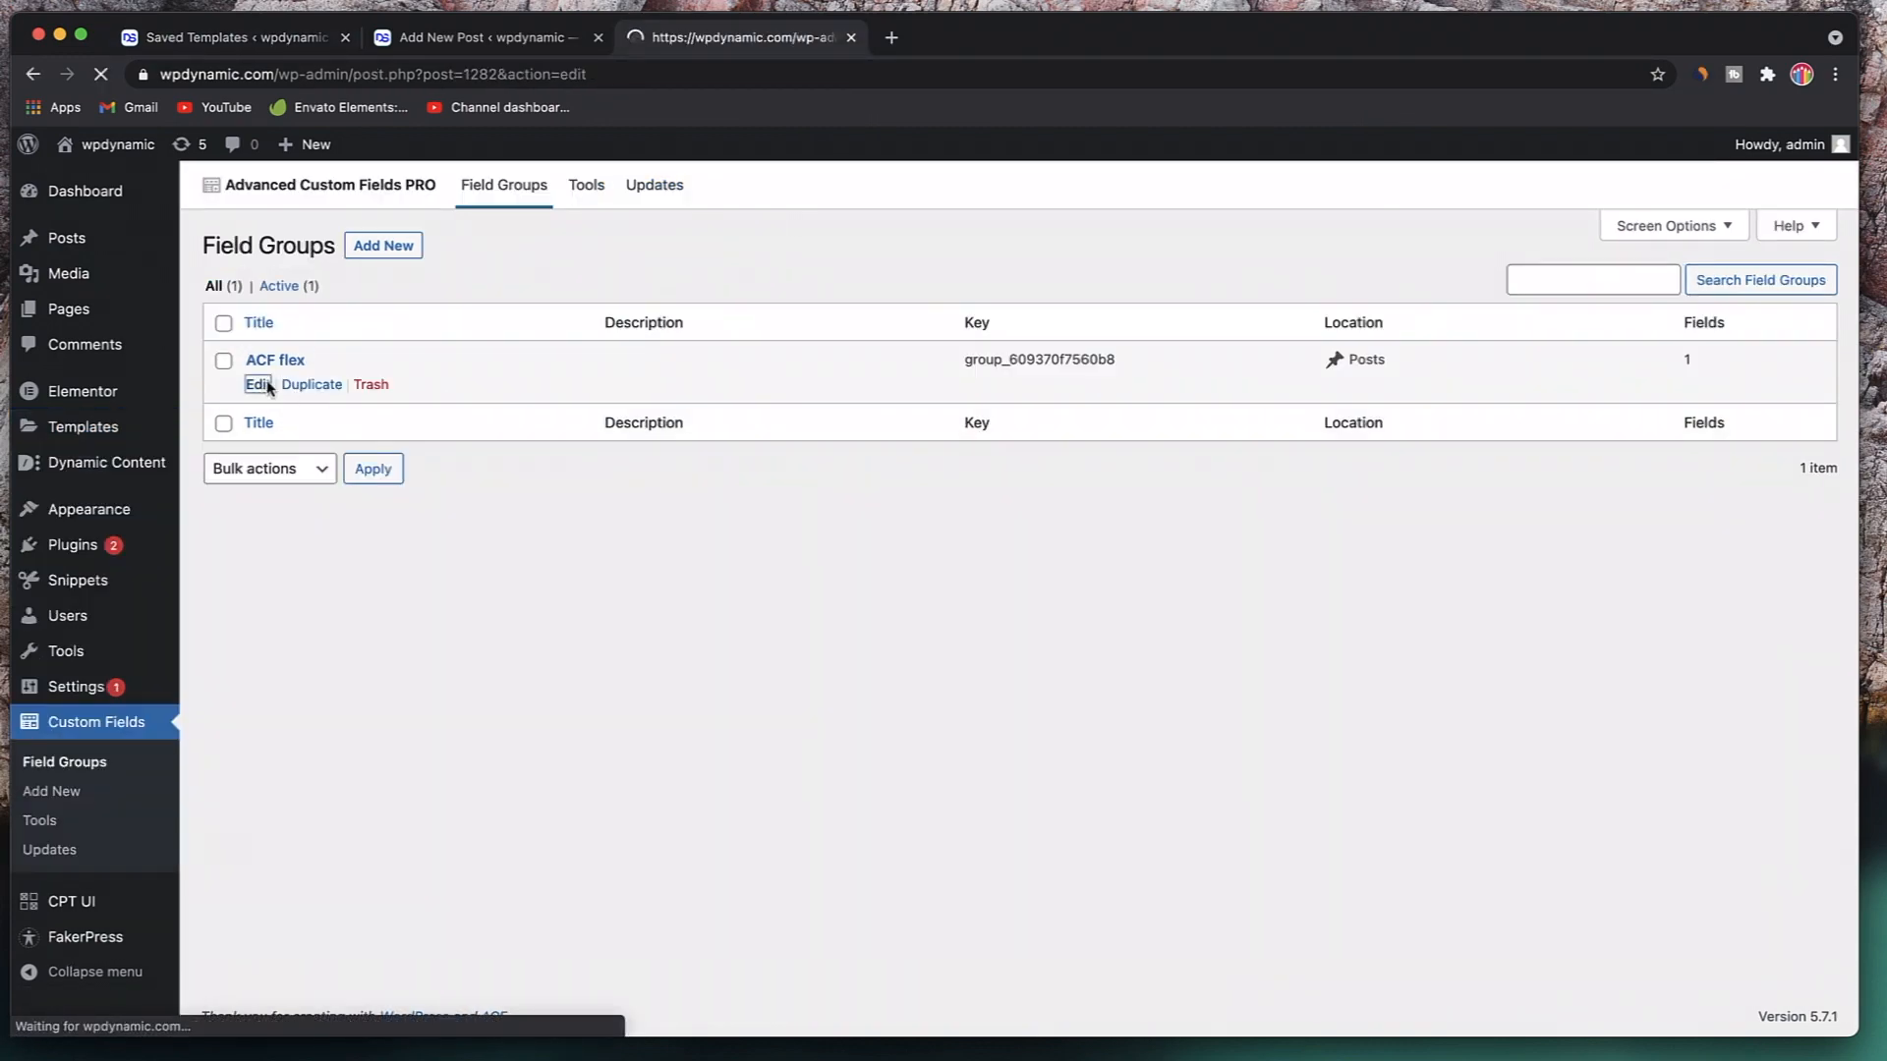
- Expand the Flex field's settings and examine the sub-fields of its Details and Images layouts
scroll(589, 550, down, 3)
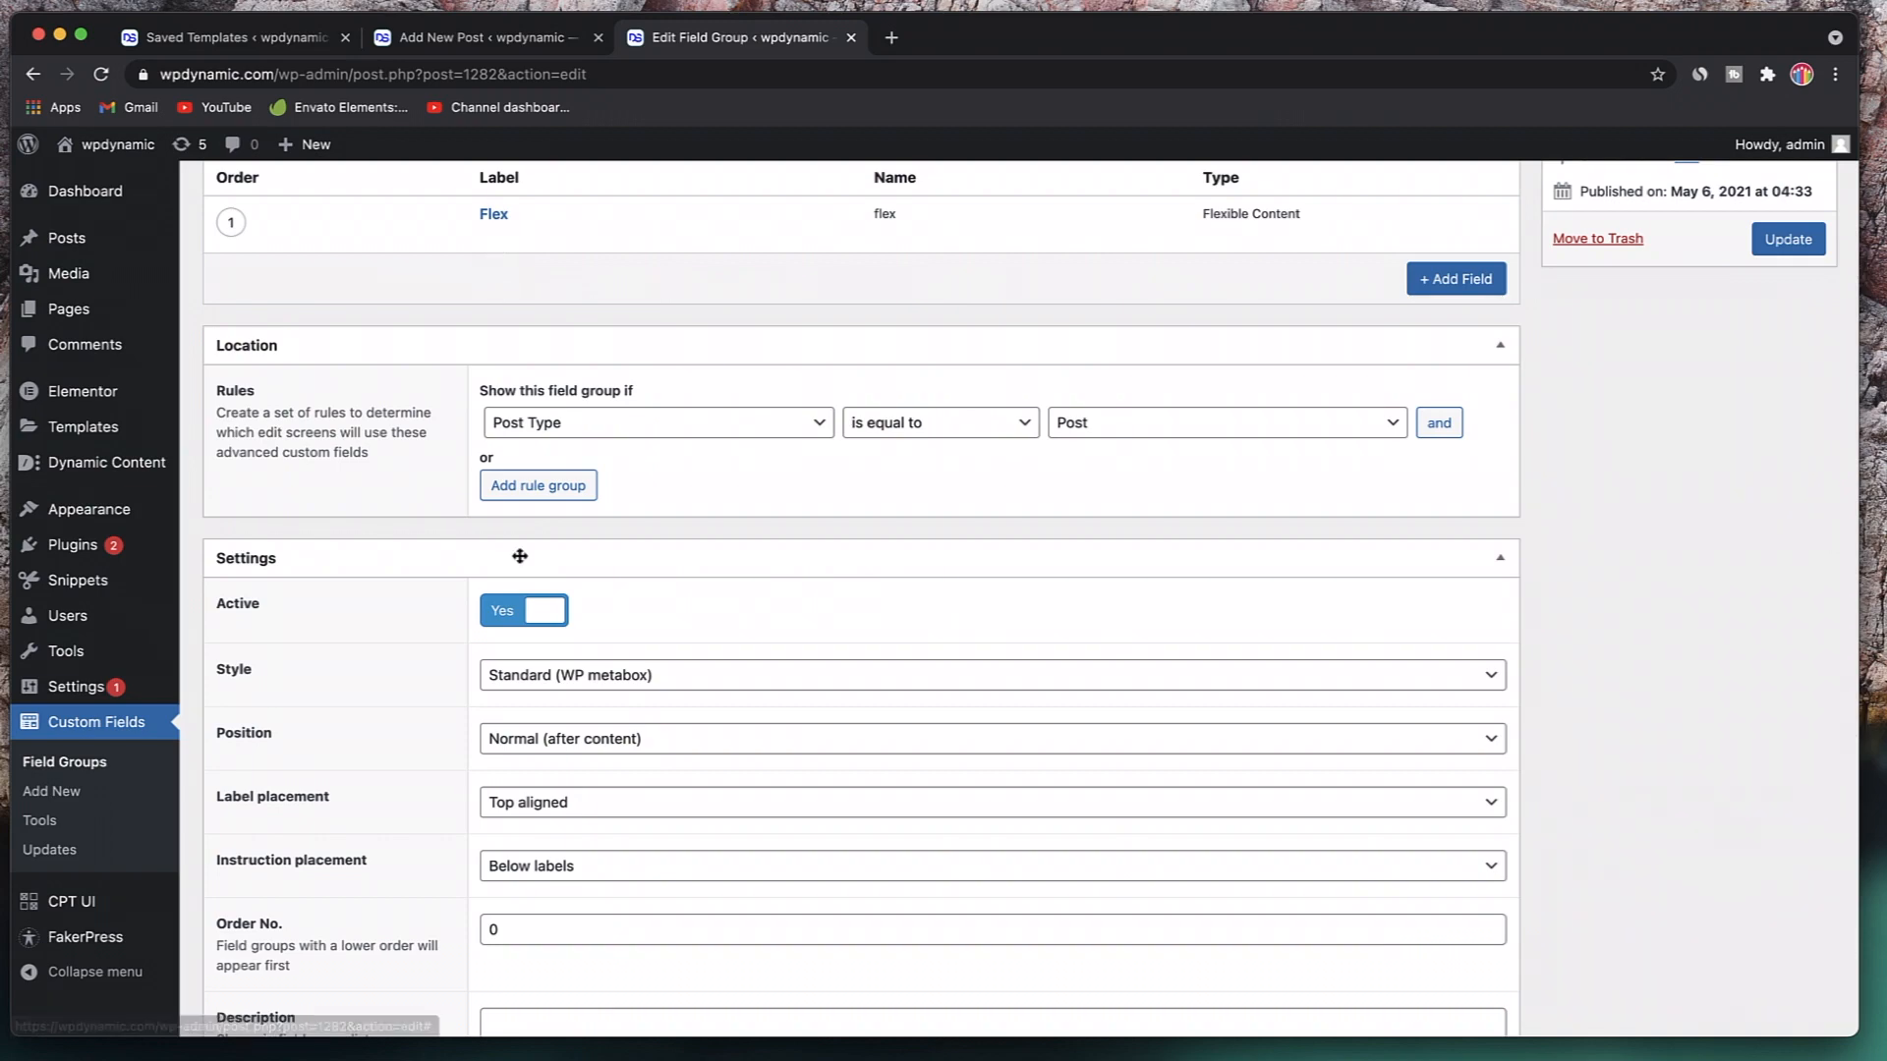
scroll(518, 551, up, 2)
click(486, 344)
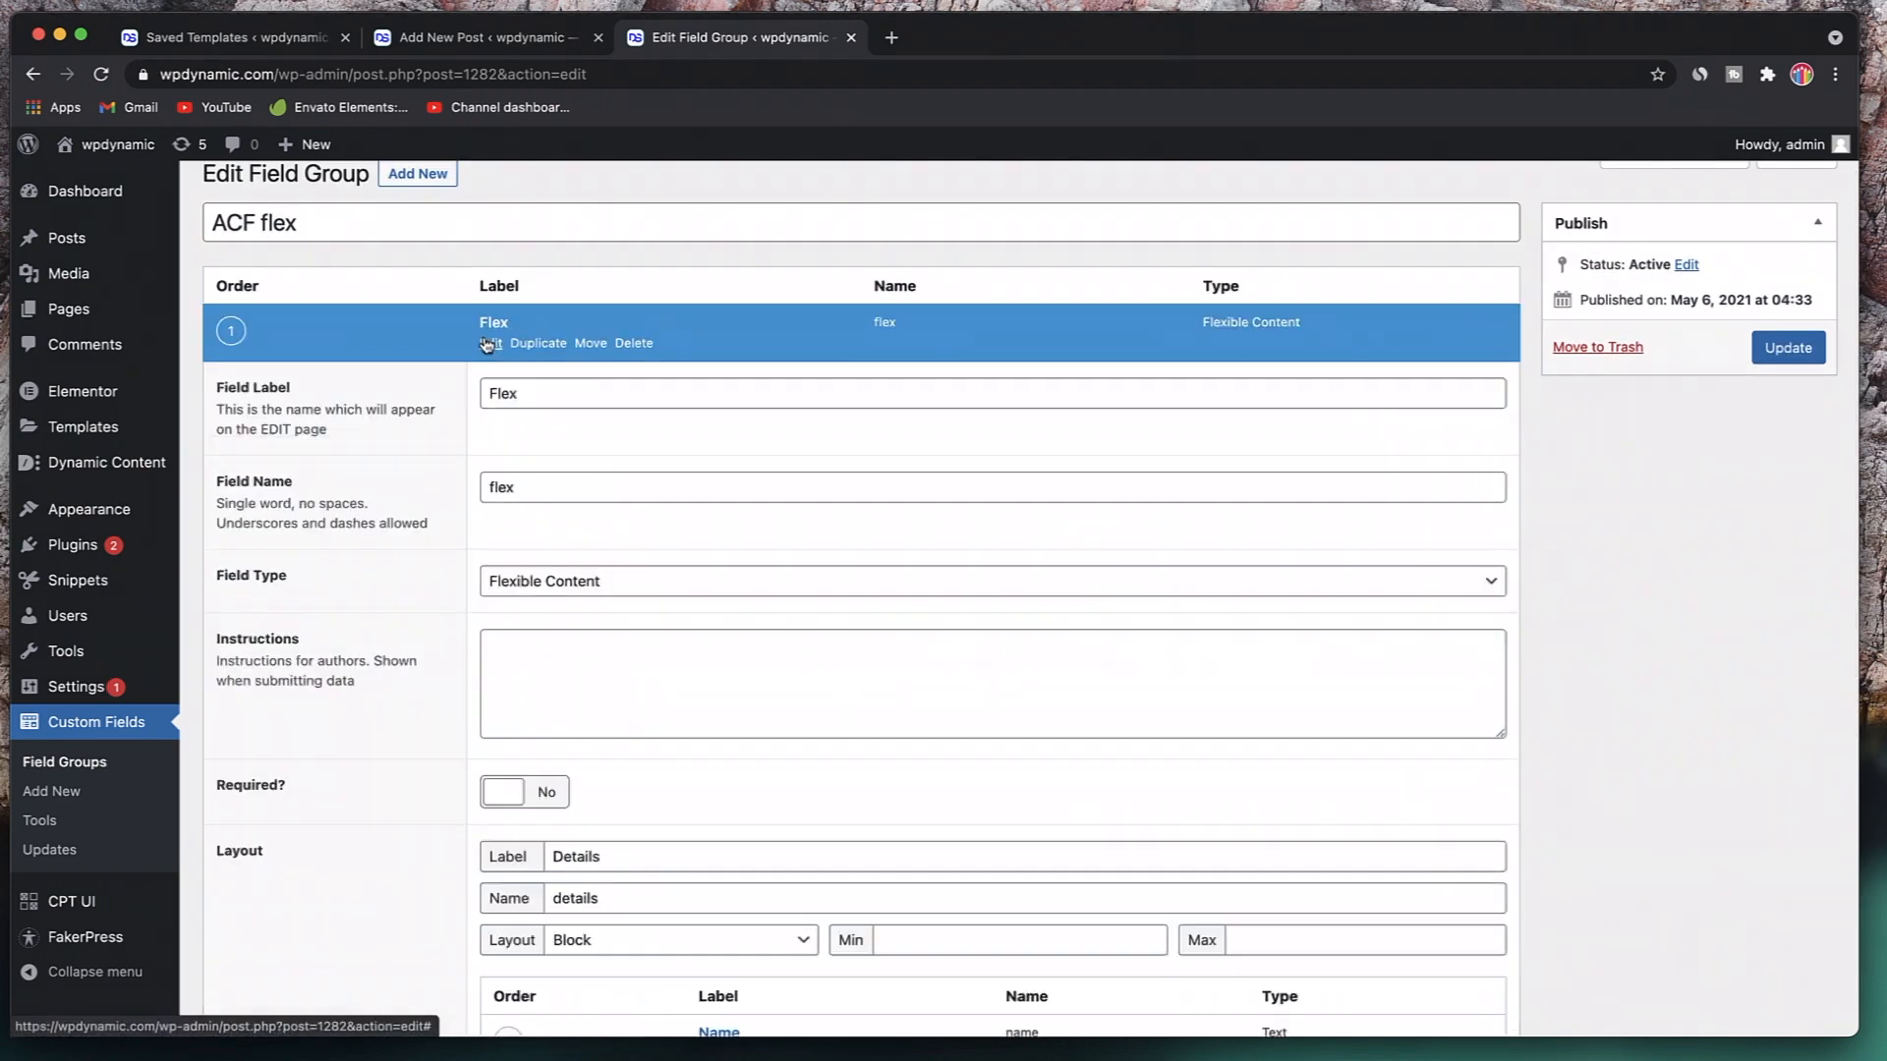
scroll(494, 582, down, 8)
scroll(492, 582, up, 2)
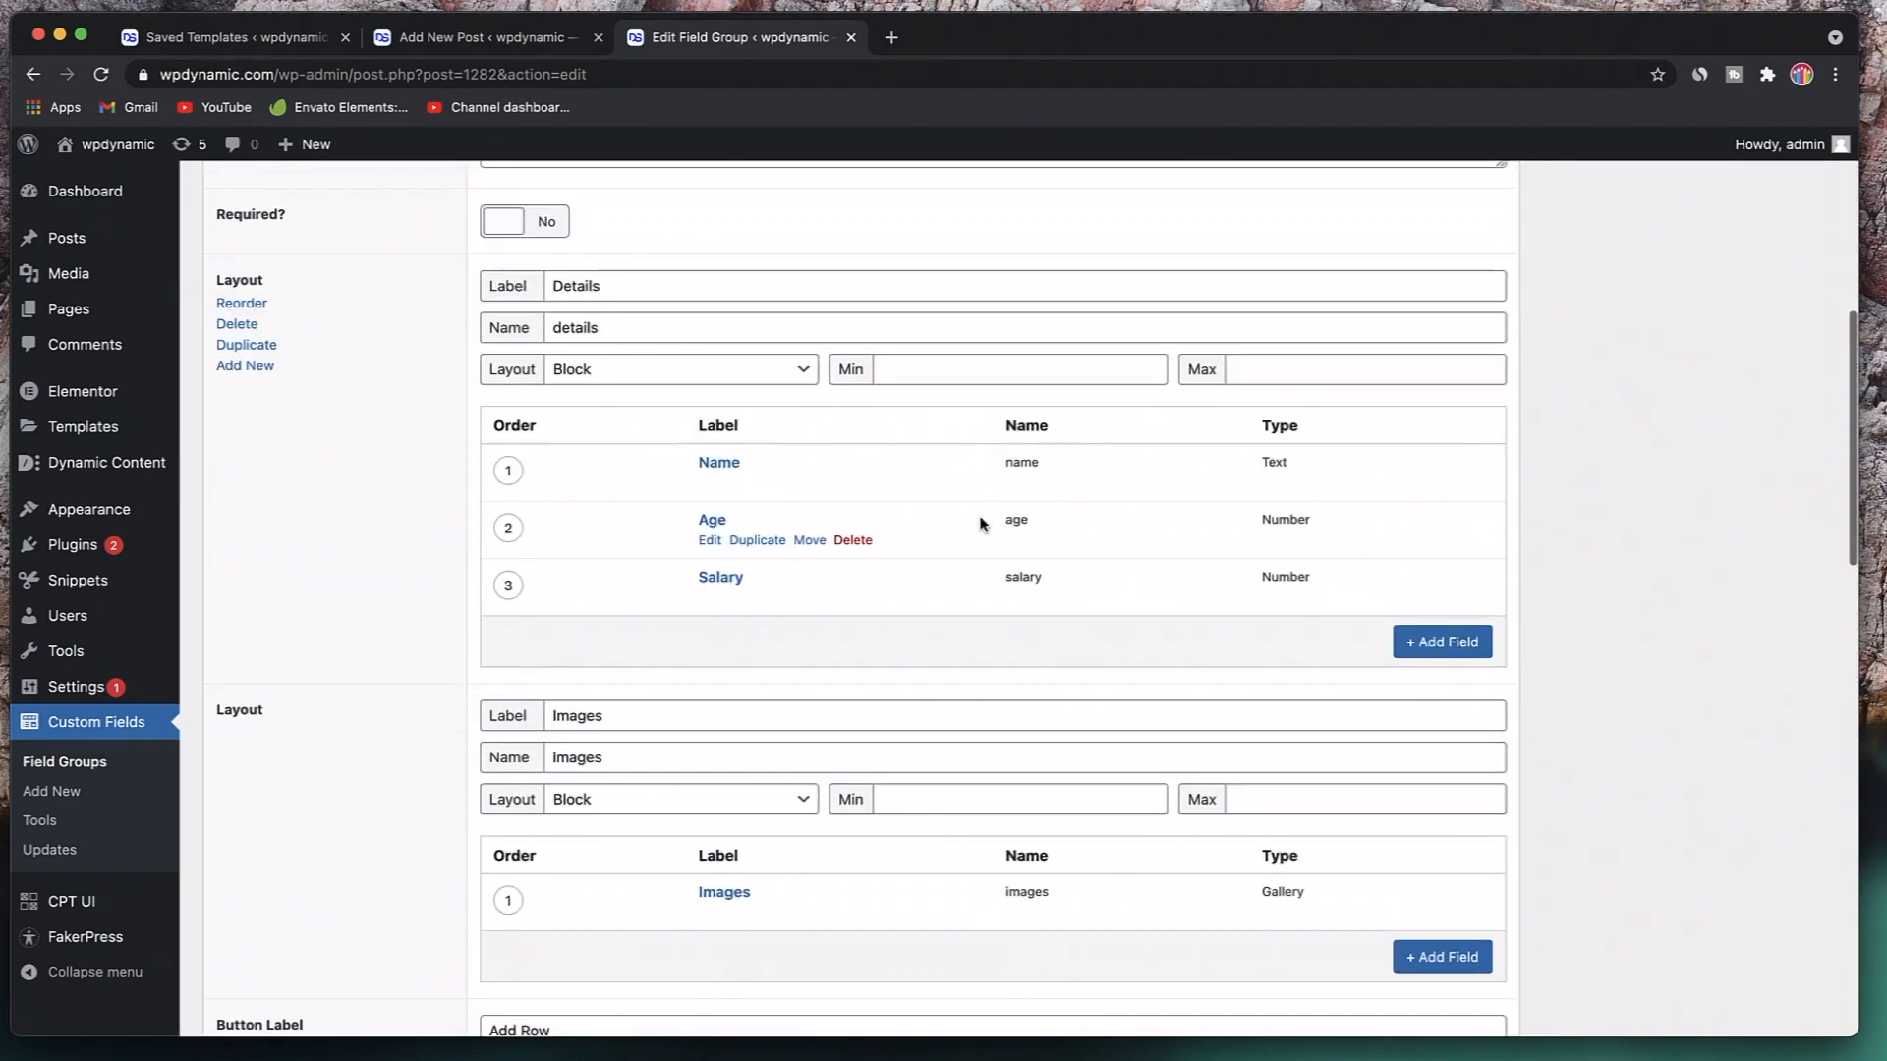
- Examine the Images layout's gallery sub-field and its field name in the ACF flex field group
scroll(1021, 596, down, 15)
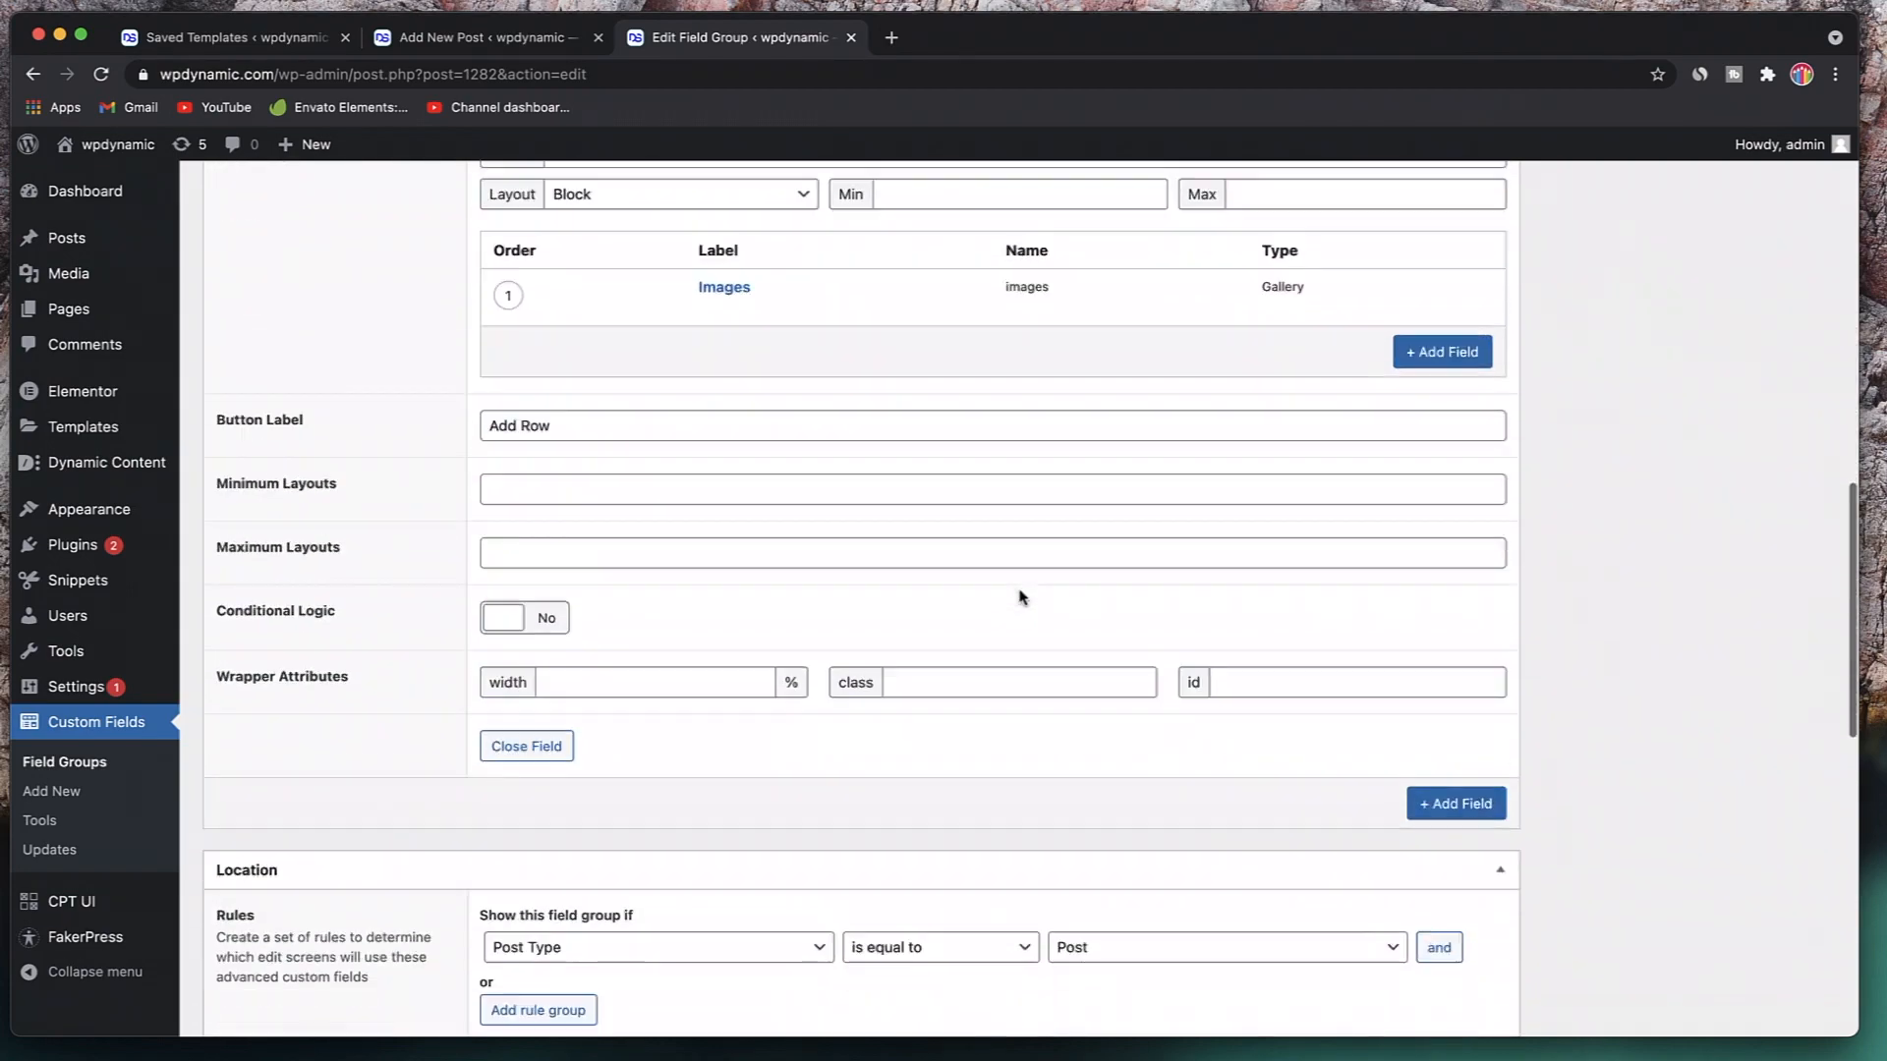
scroll(1021, 596, up, 10)
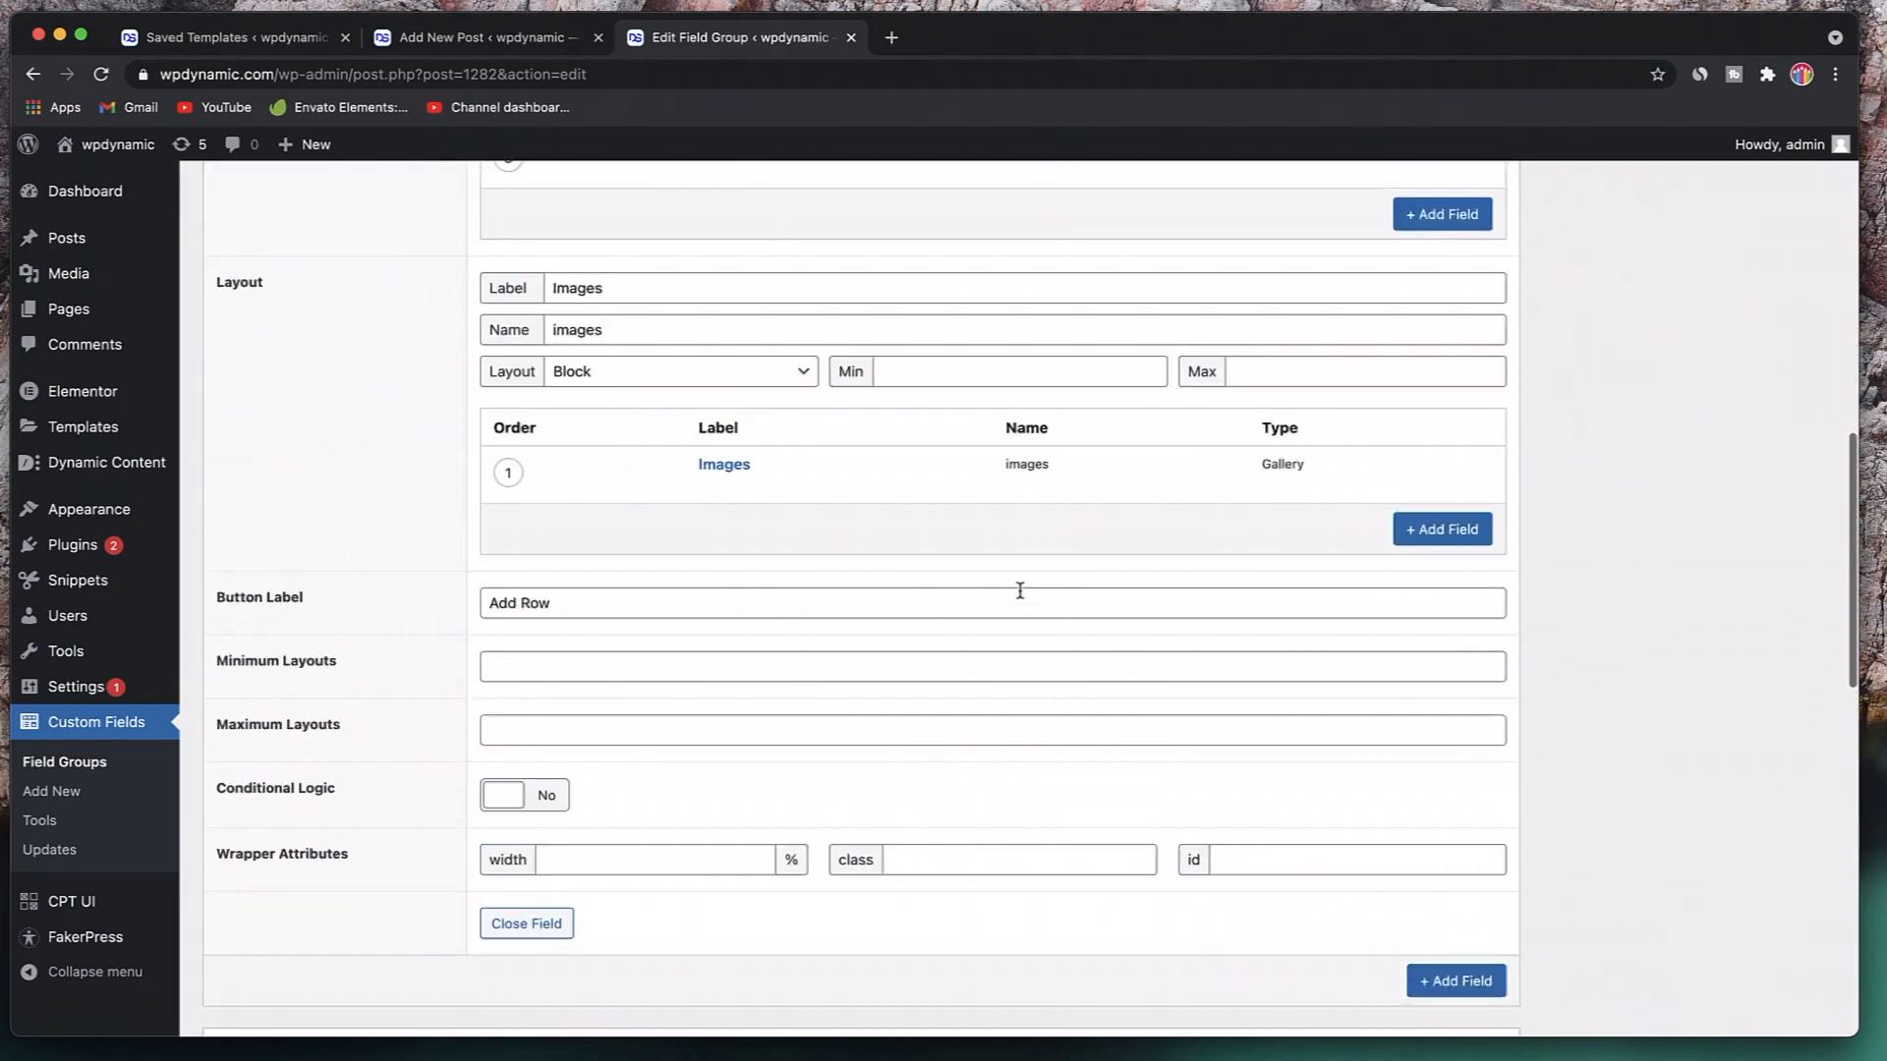
scroll(1021, 597, up, 2)
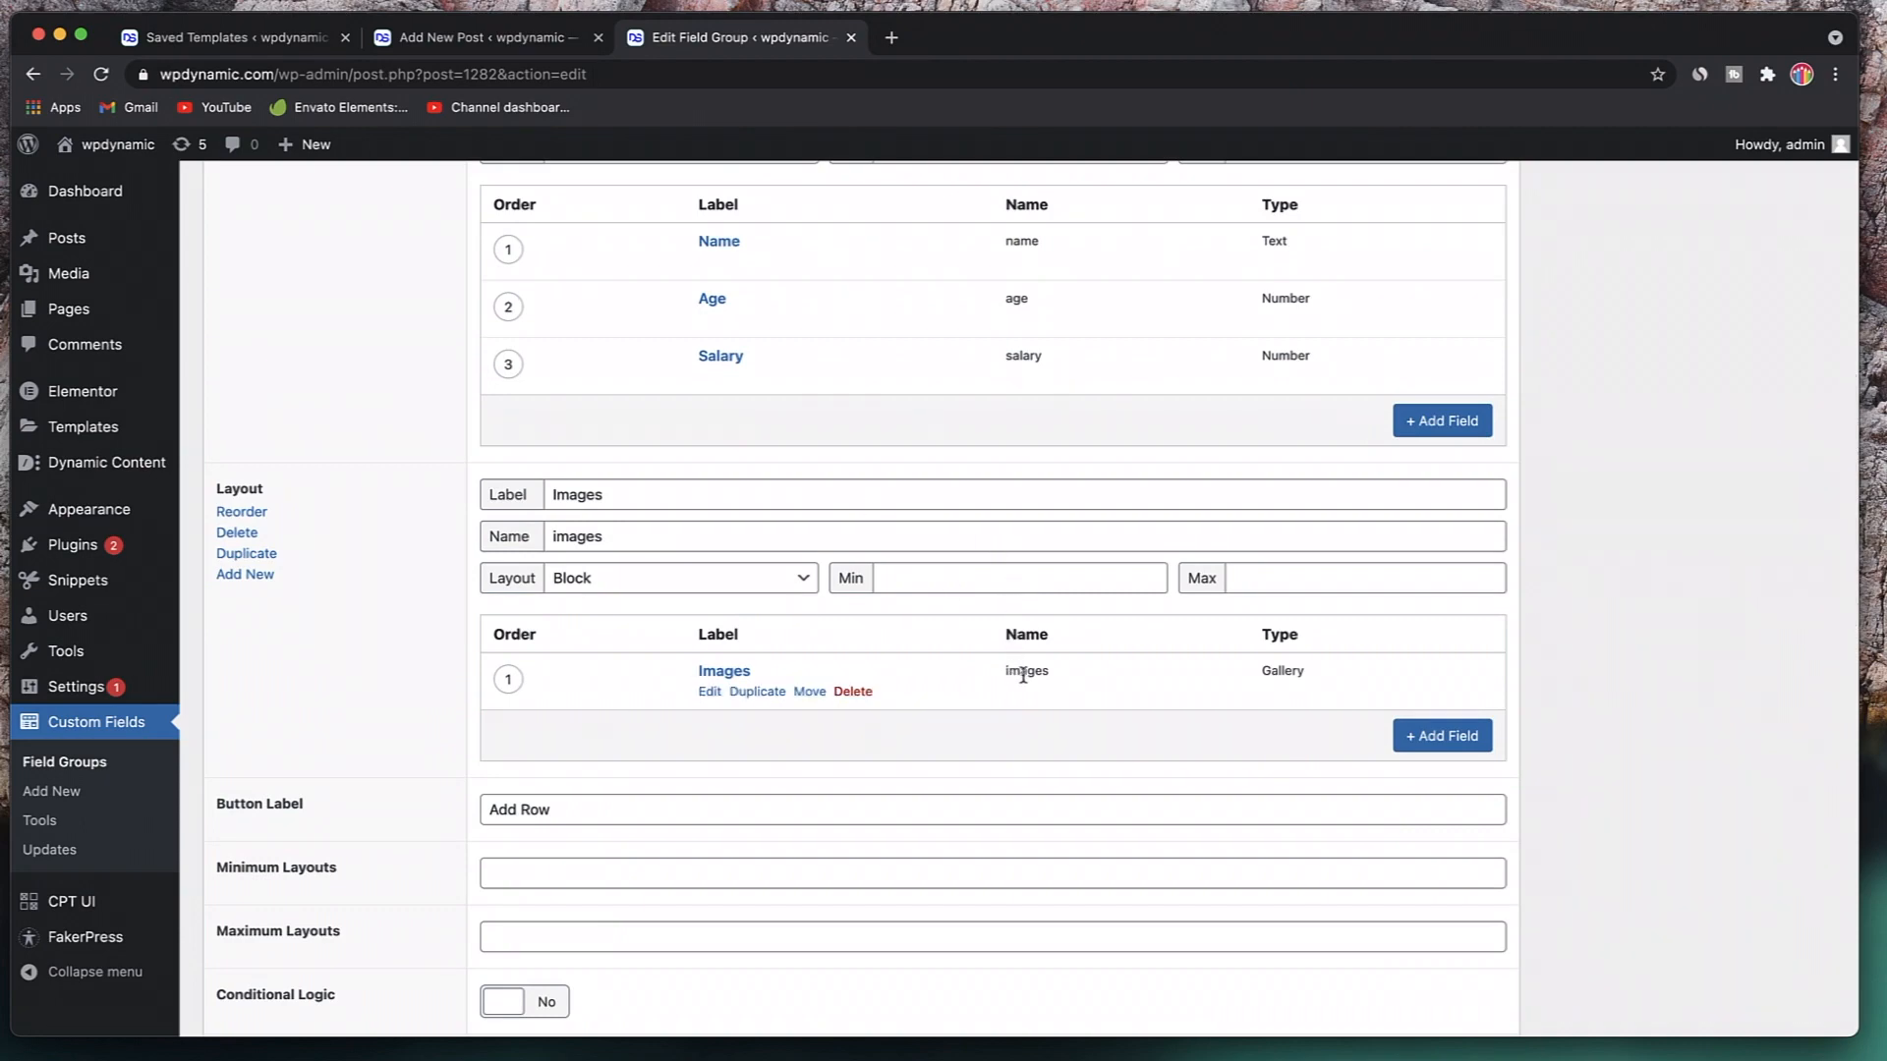
double_click(1026, 635)
double_click(1026, 673)
double_click(1026, 672)
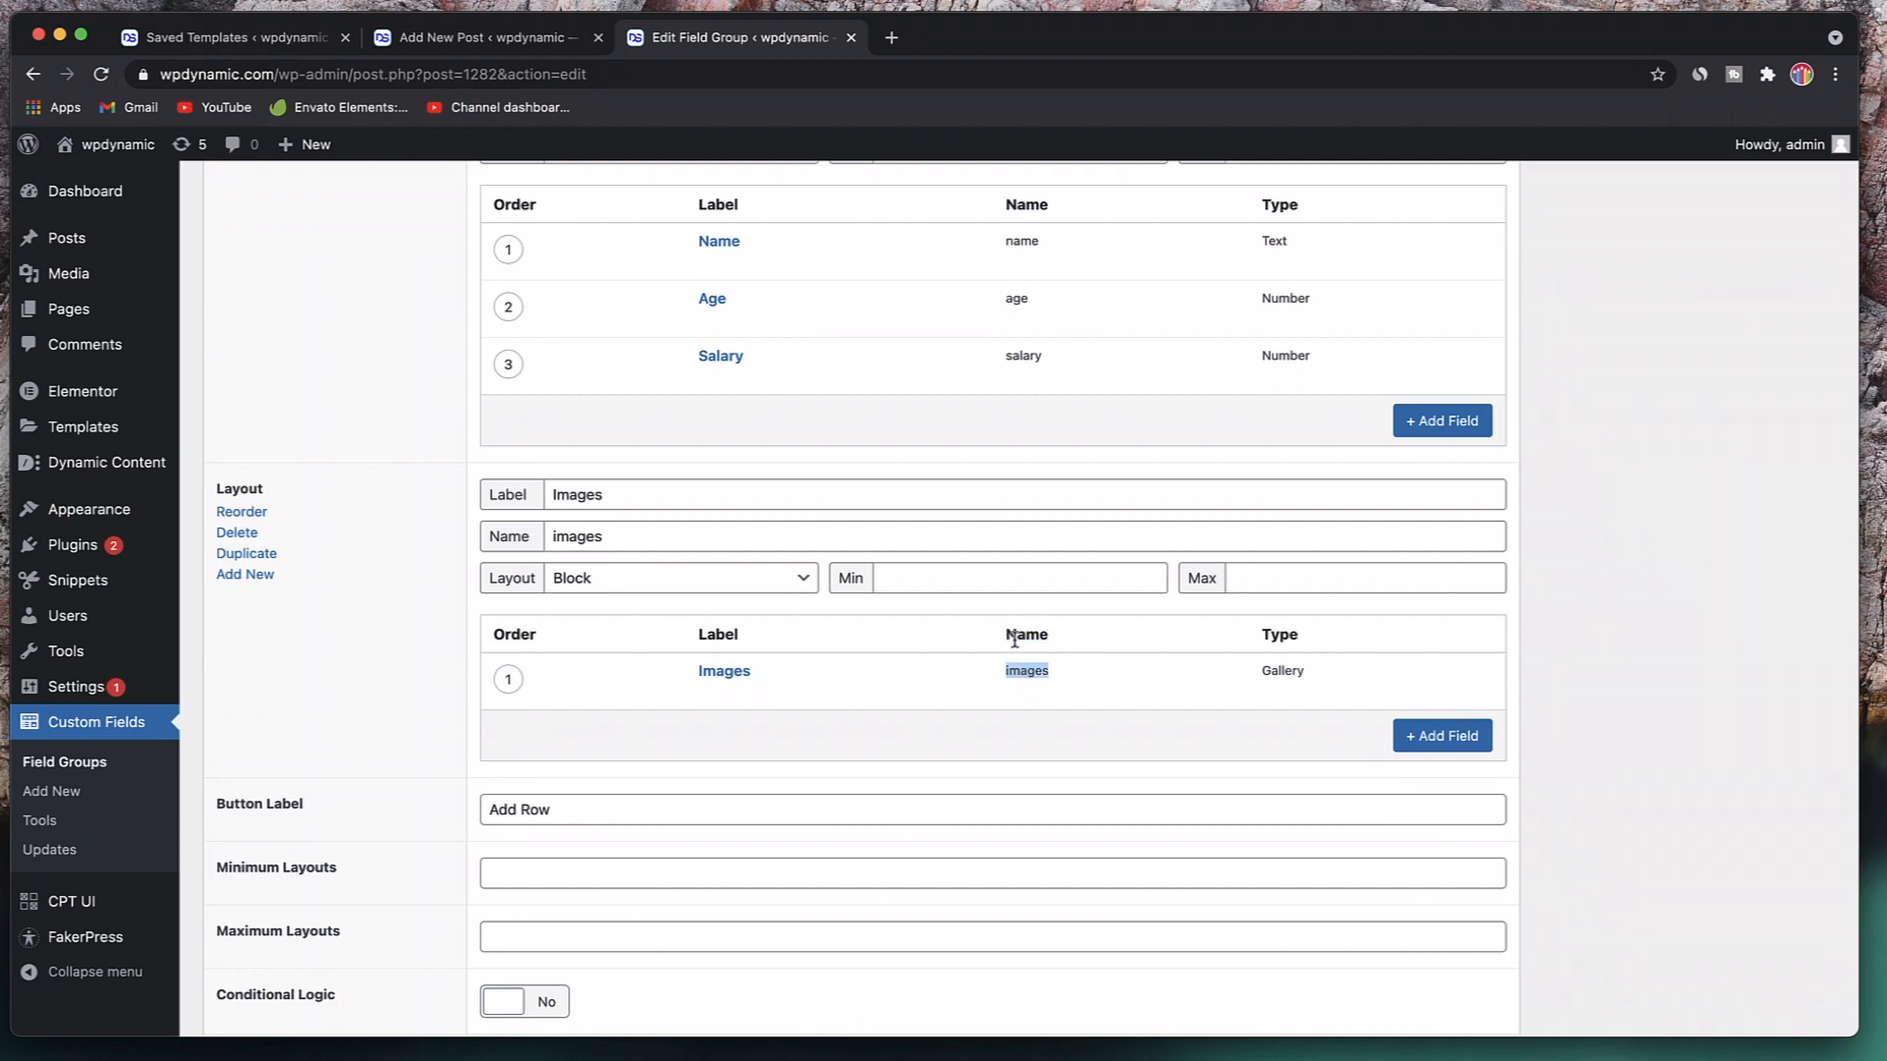
double_click(1022, 636)
- Return to the Flex Demo post and collapse its ACF flex fields box
click(463, 47)
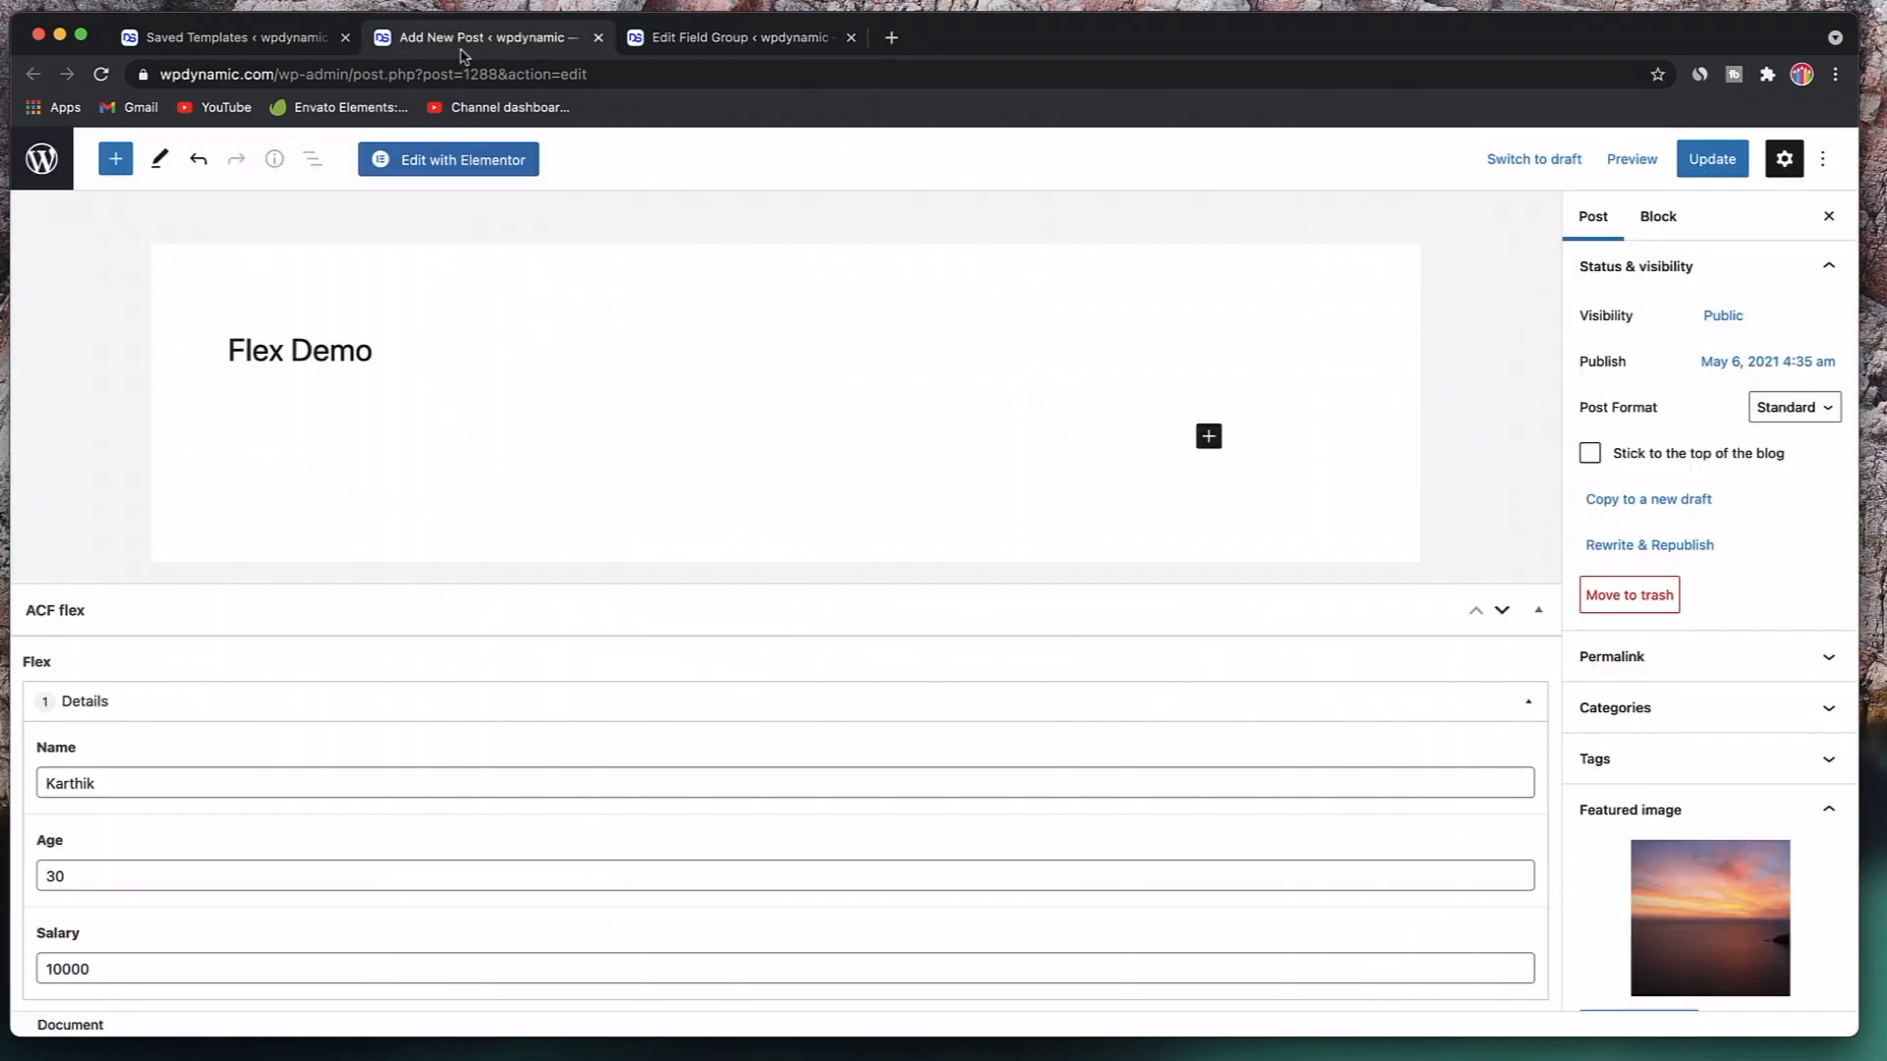
click(858, 619)
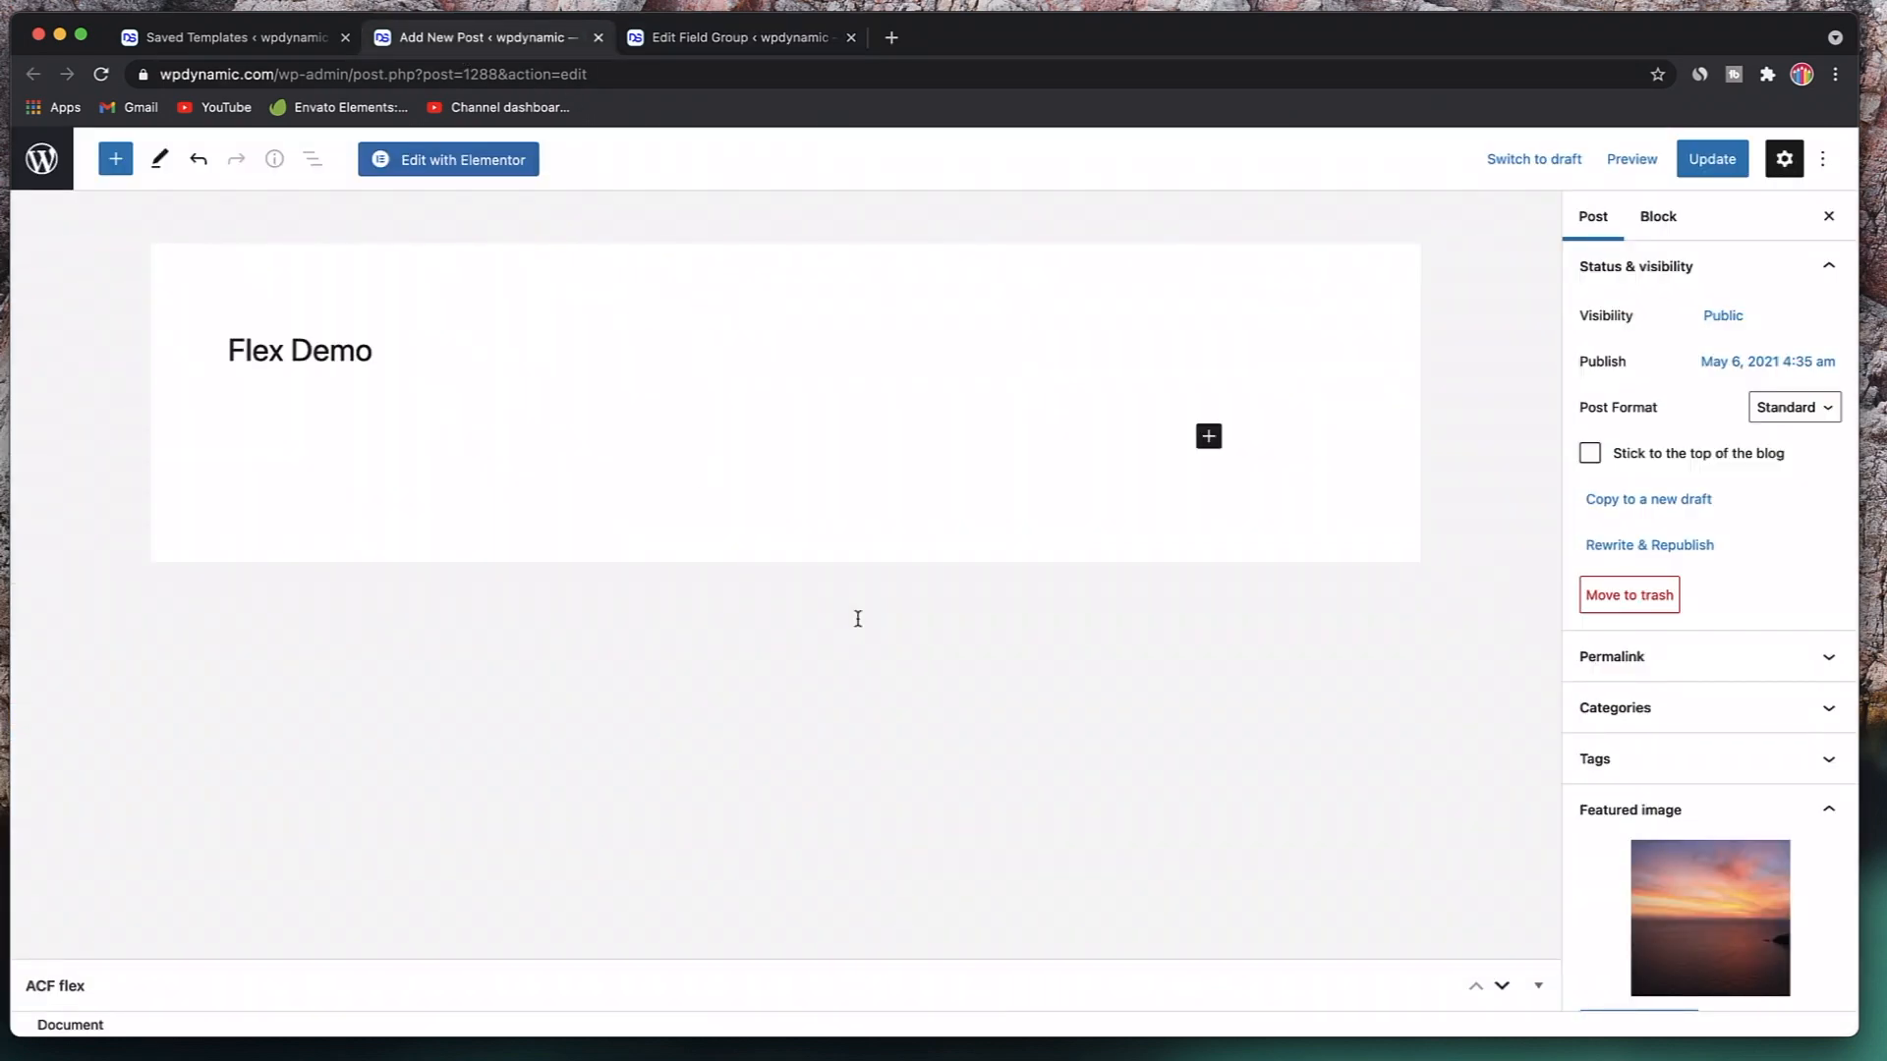
- From the Saved Templates page, create a new Elementor template of type Page named "ACF Flex Details Template"
click(194, 40)
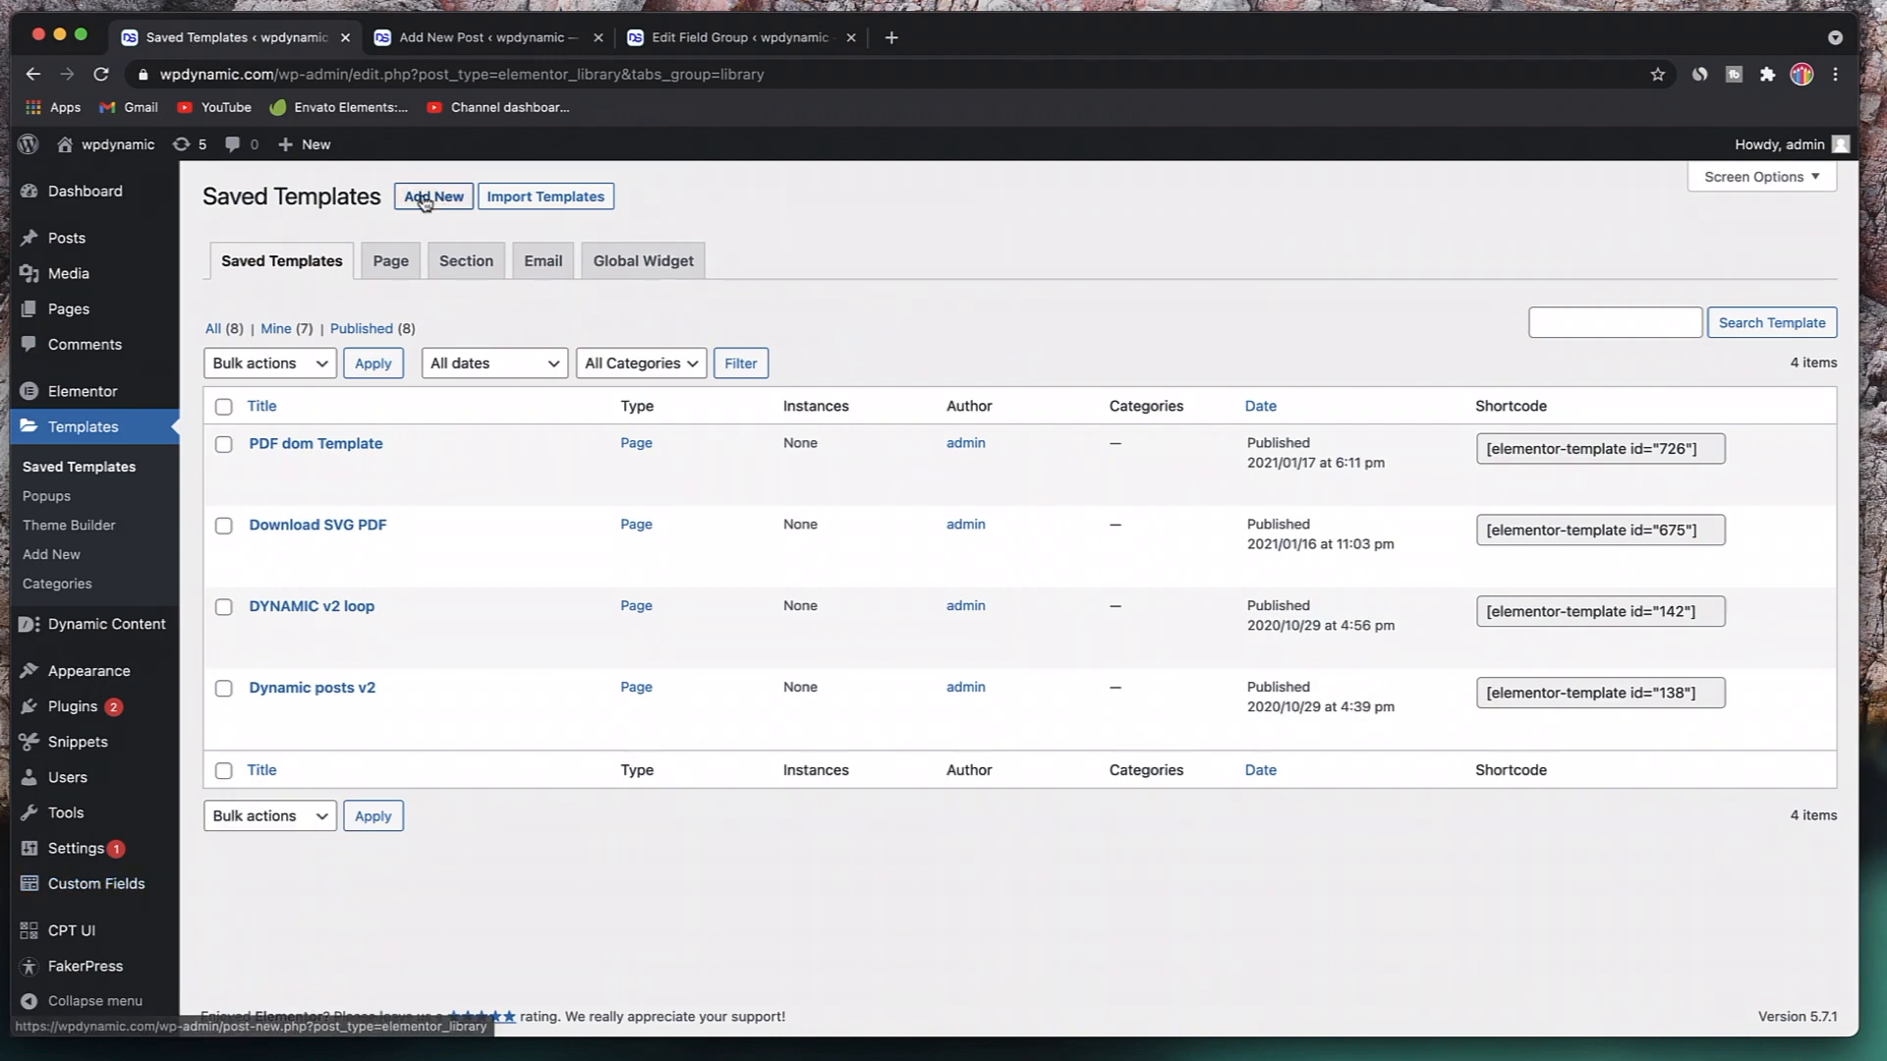
click(425, 198)
click(1103, 578)
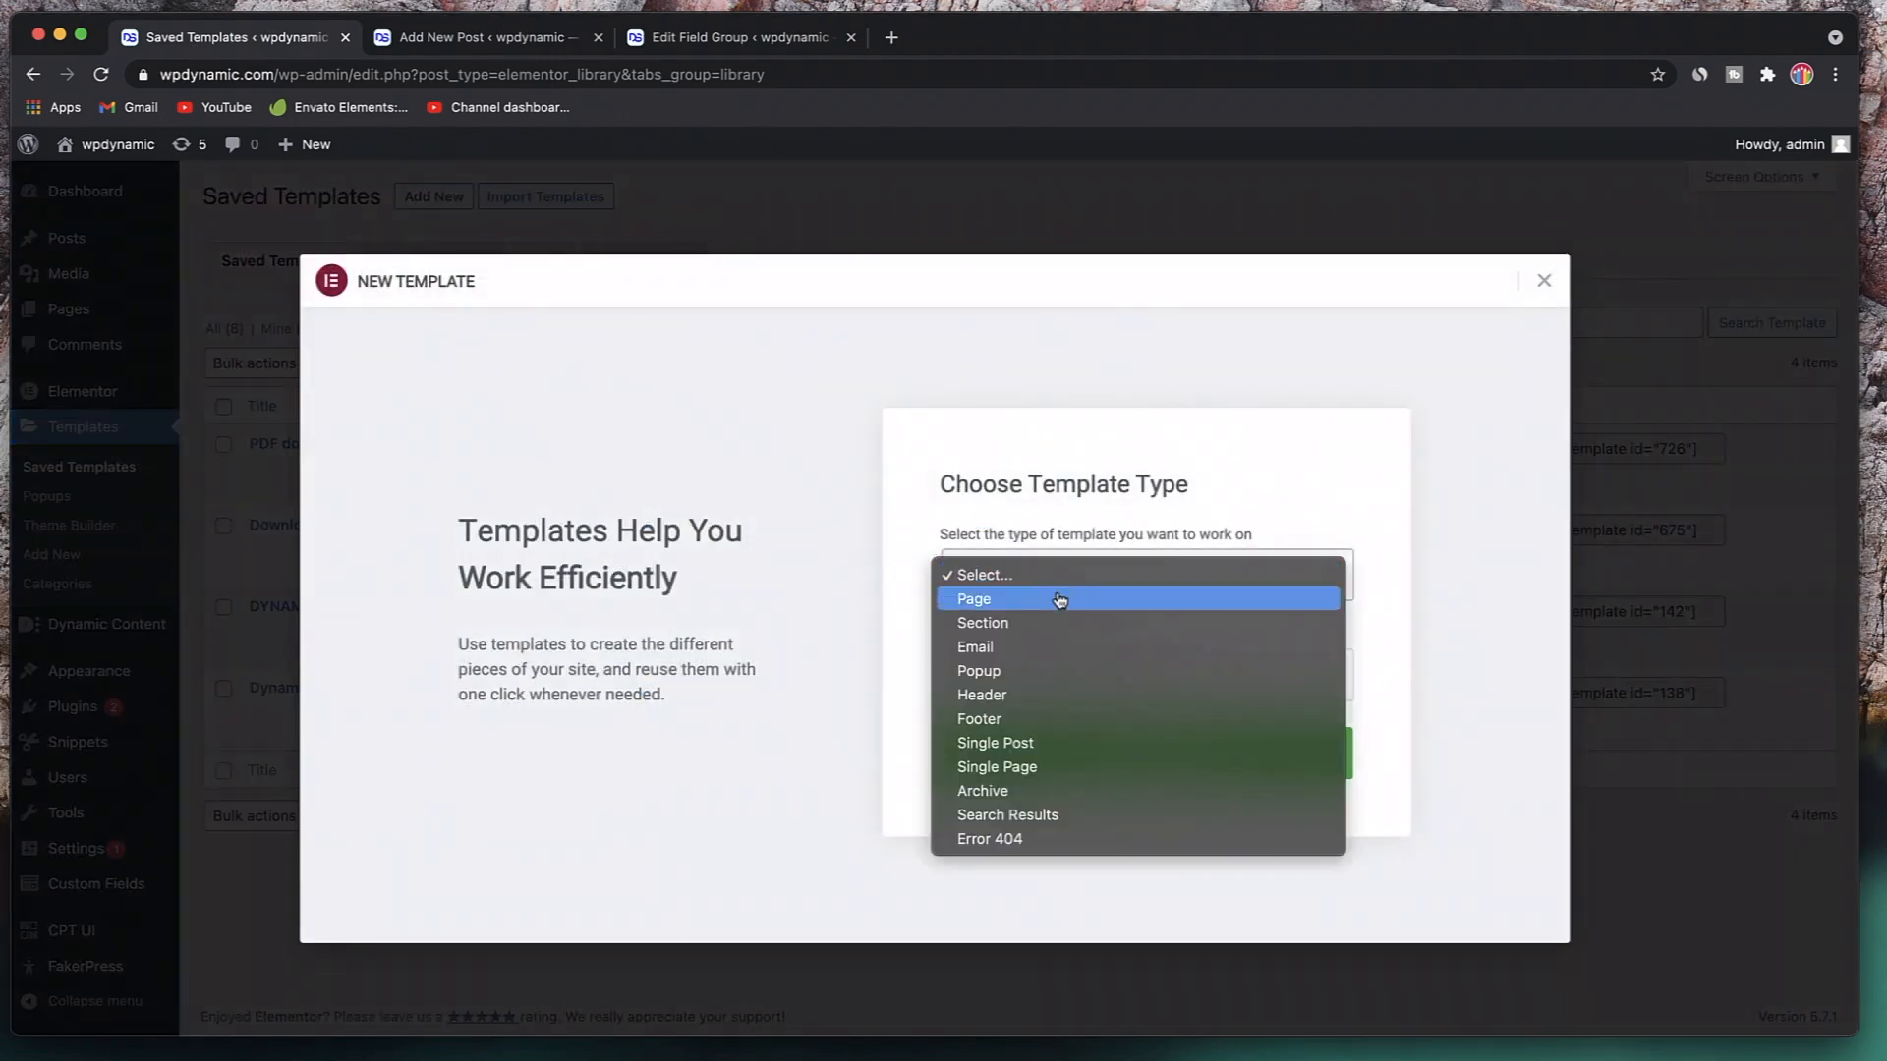
click(1059, 600)
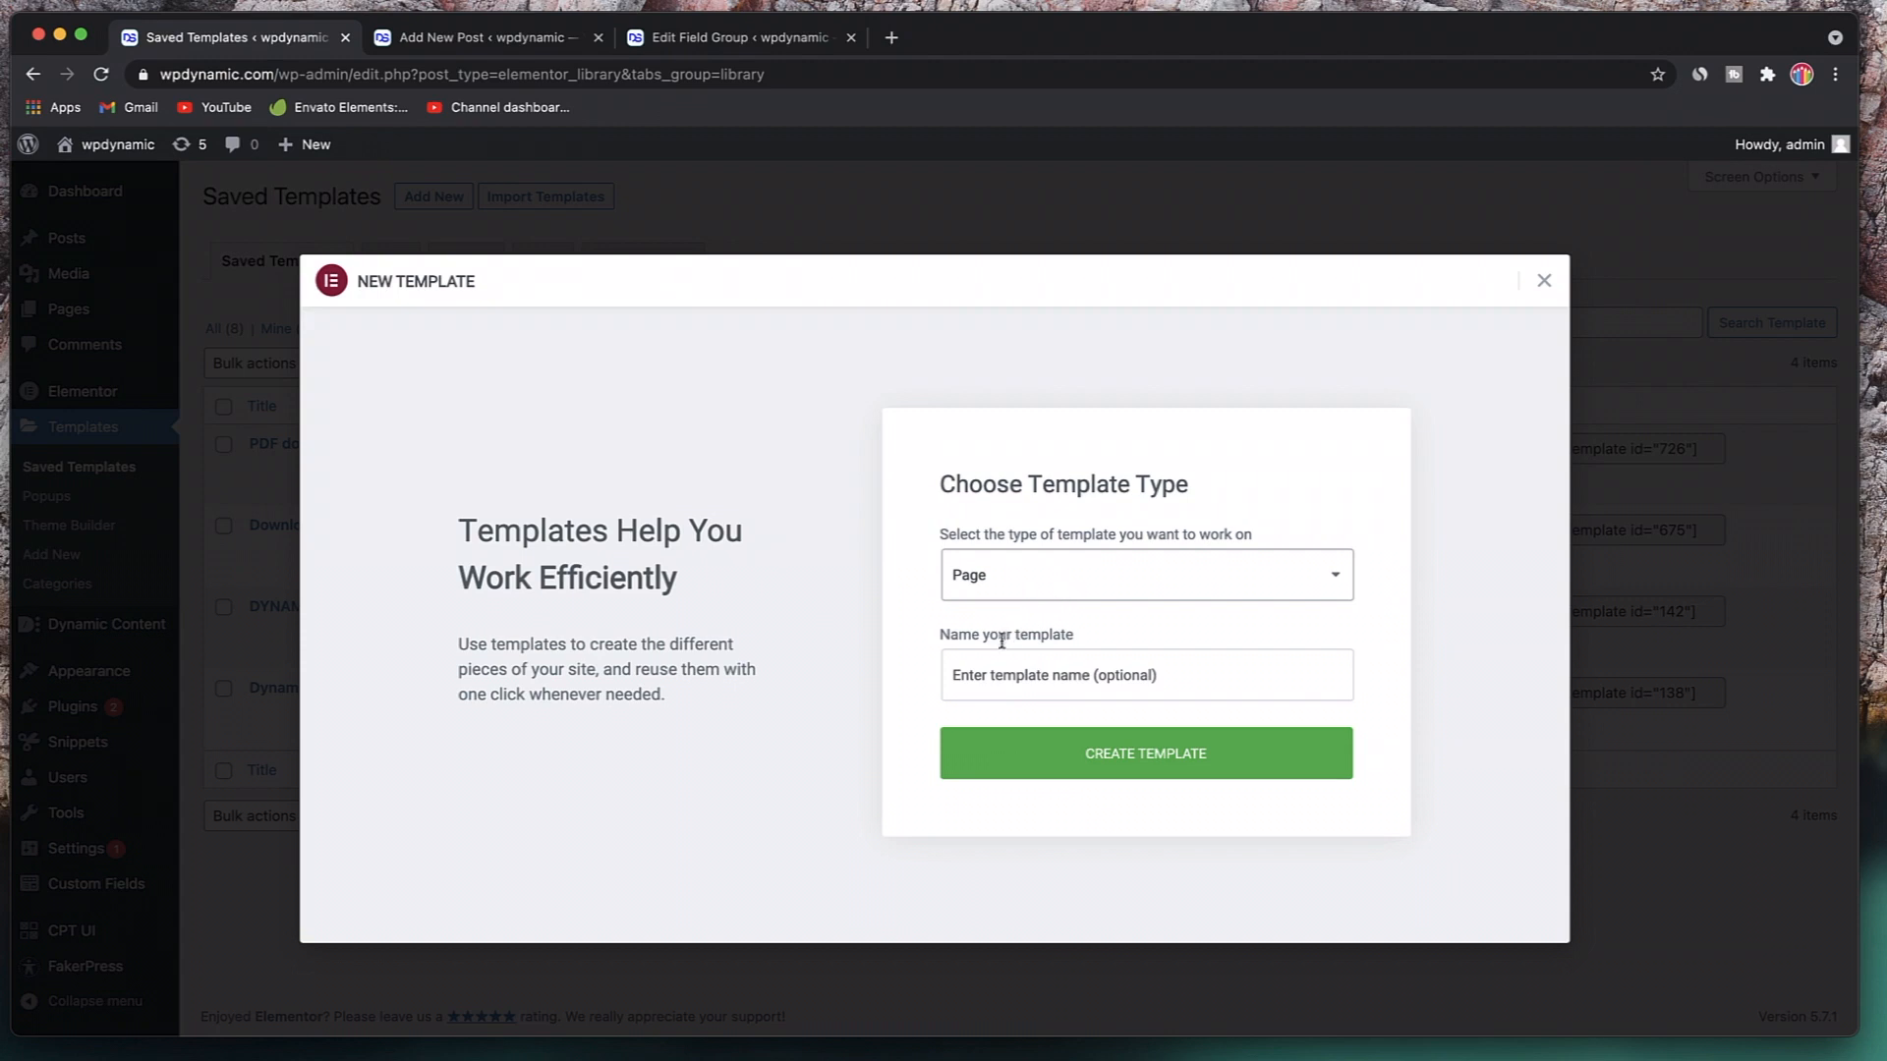
click(1013, 669)
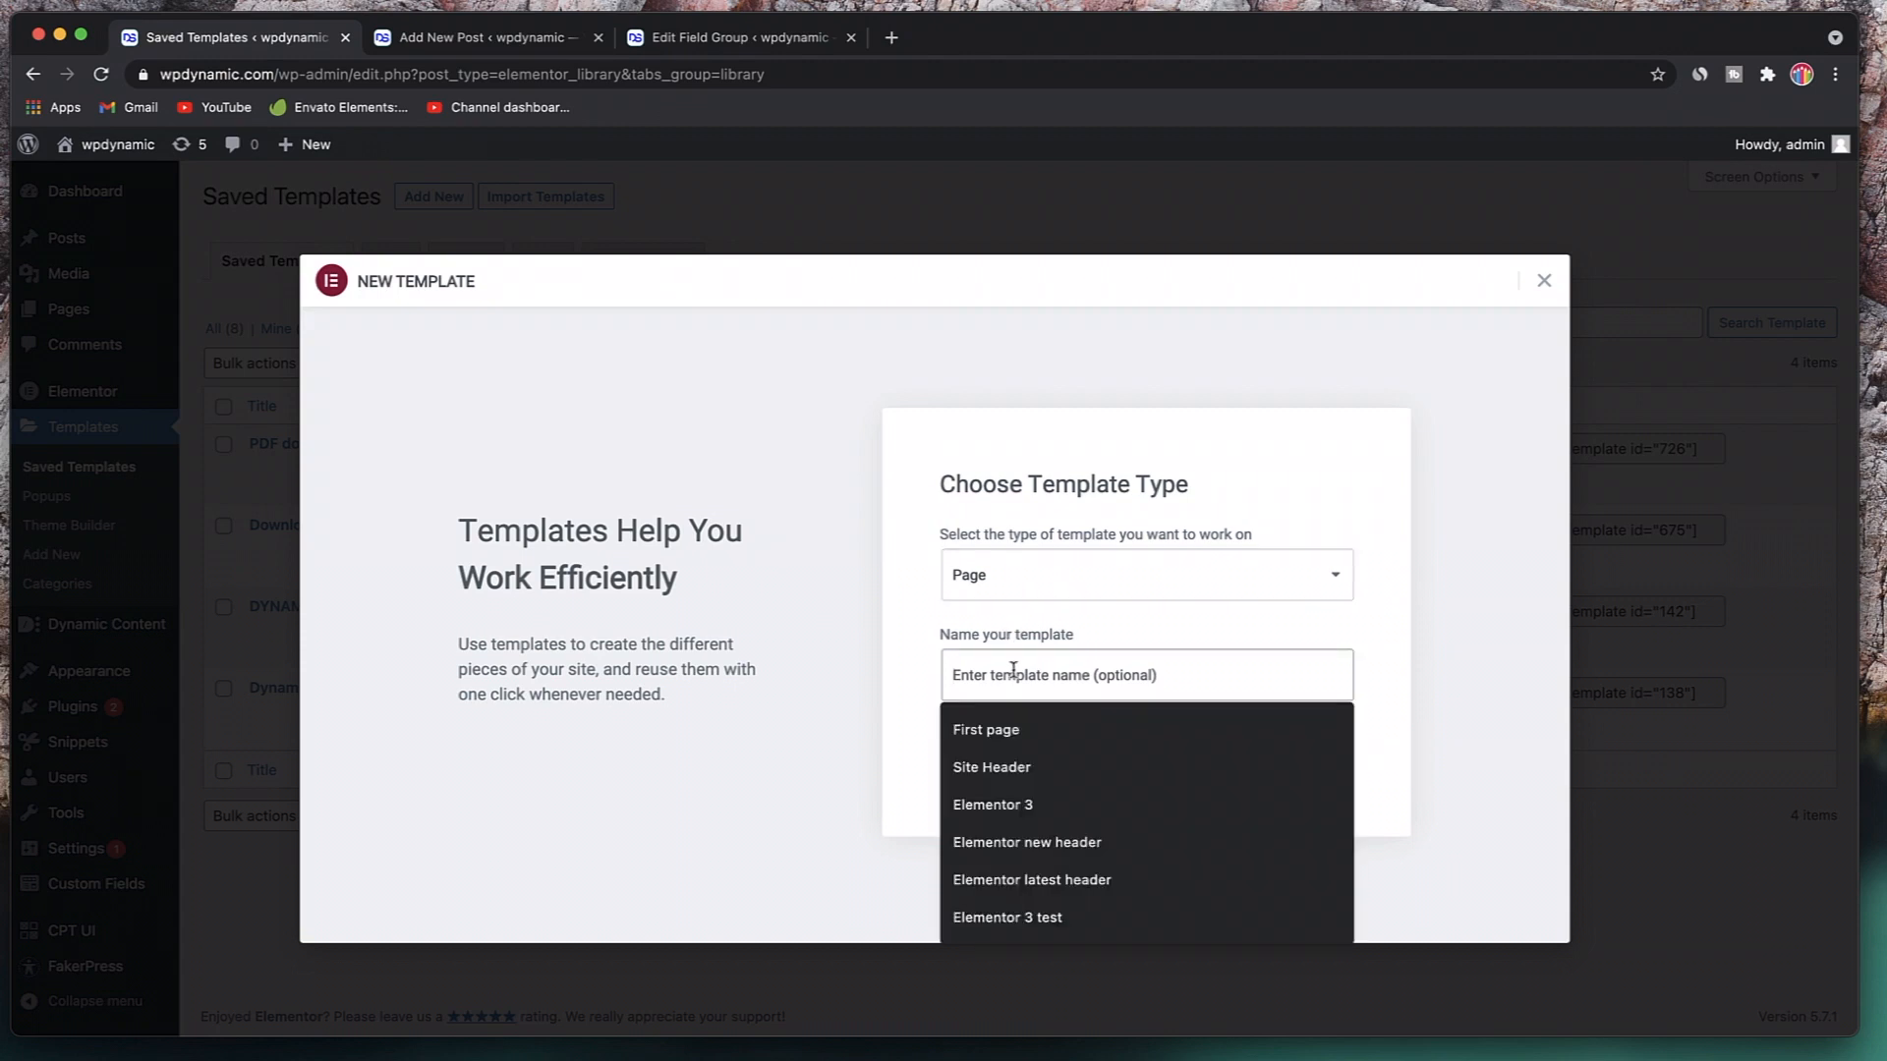
text(ACF)
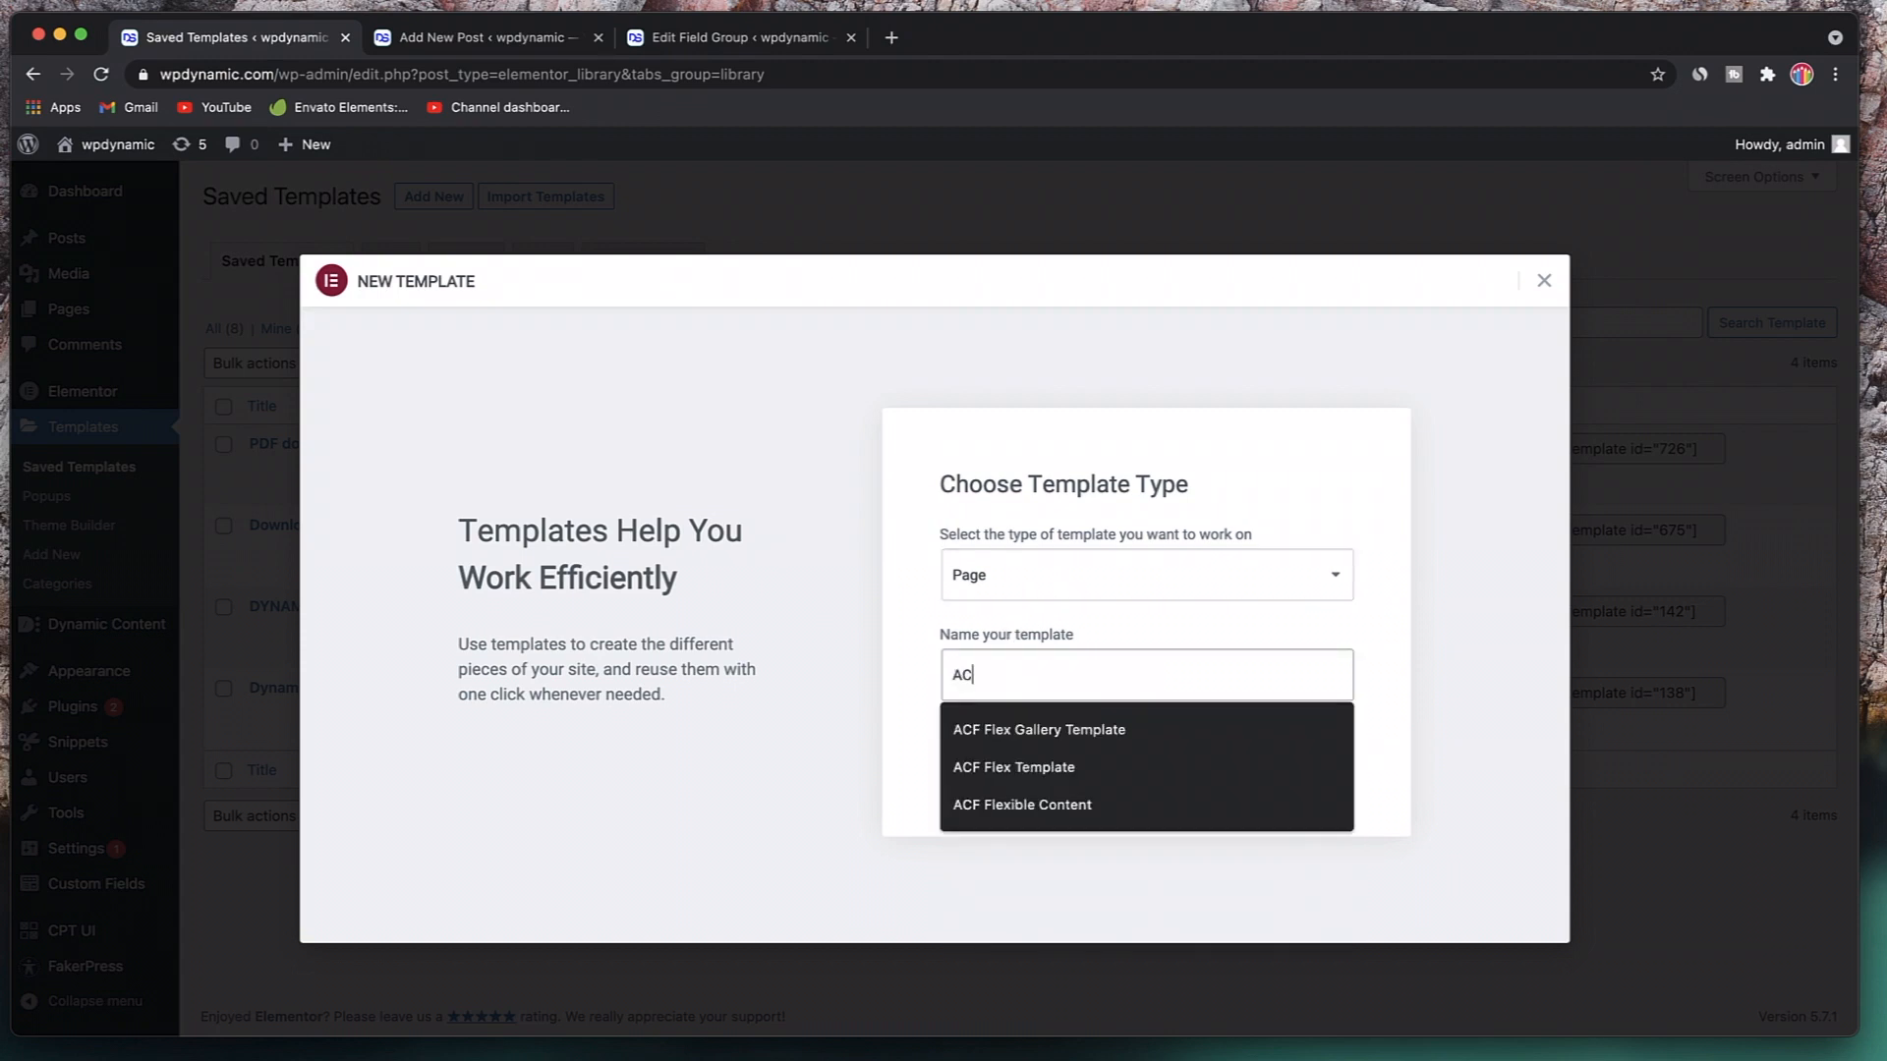
click(1083, 725)
click(1082, 759)
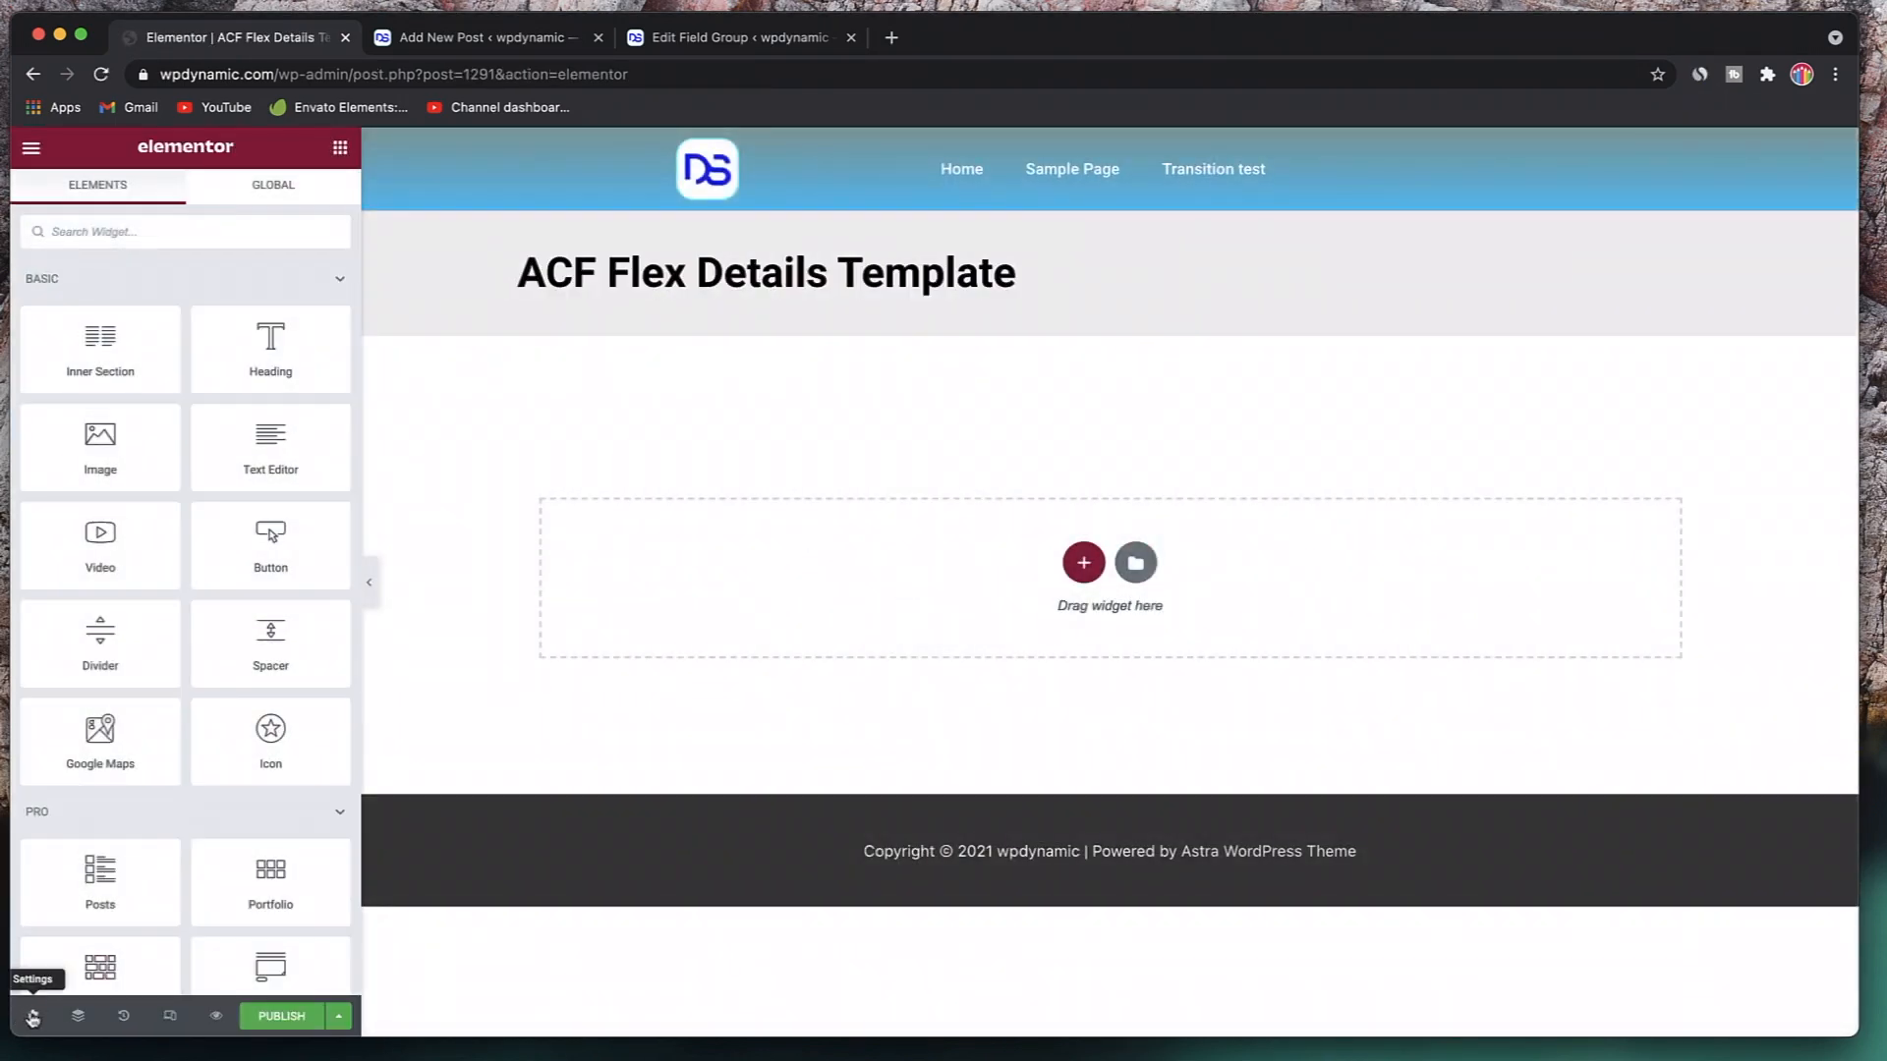
- Set the template's page layout to Elementor Full Width
click(32, 1016)
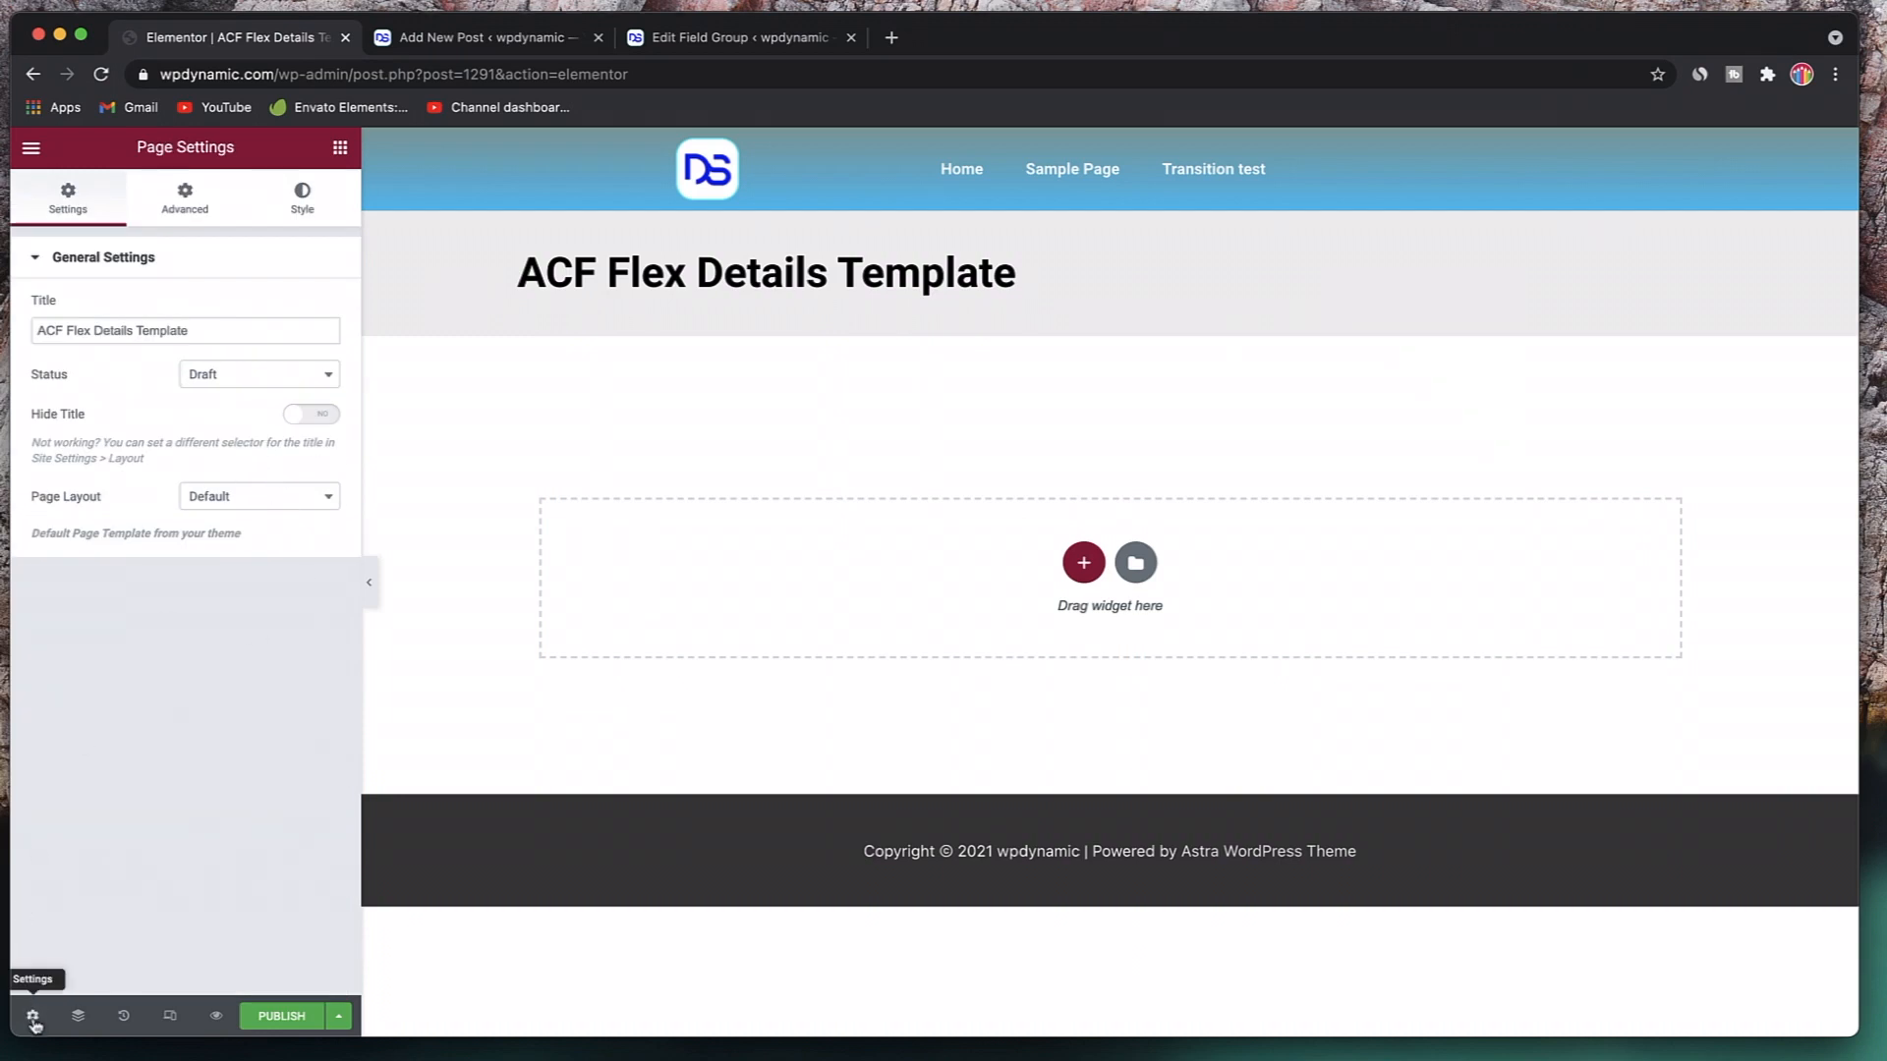
click(245, 499)
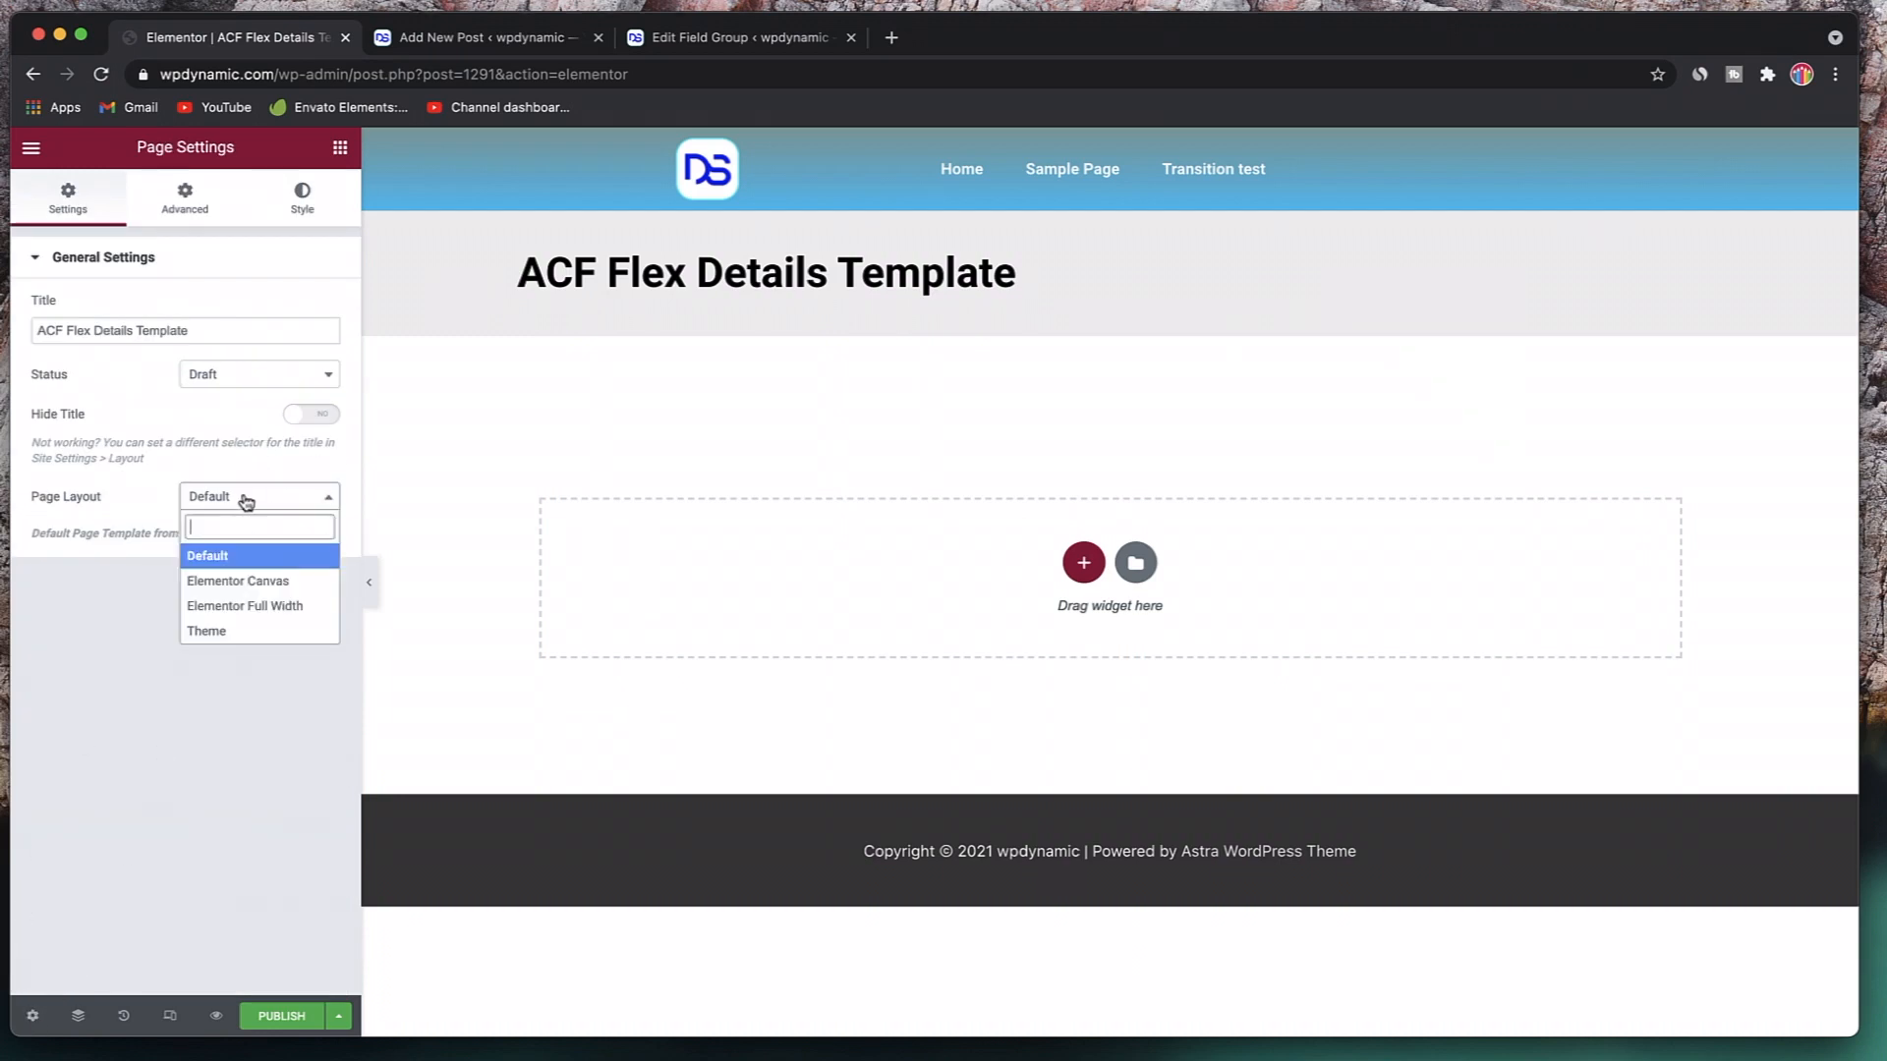
click(237, 607)
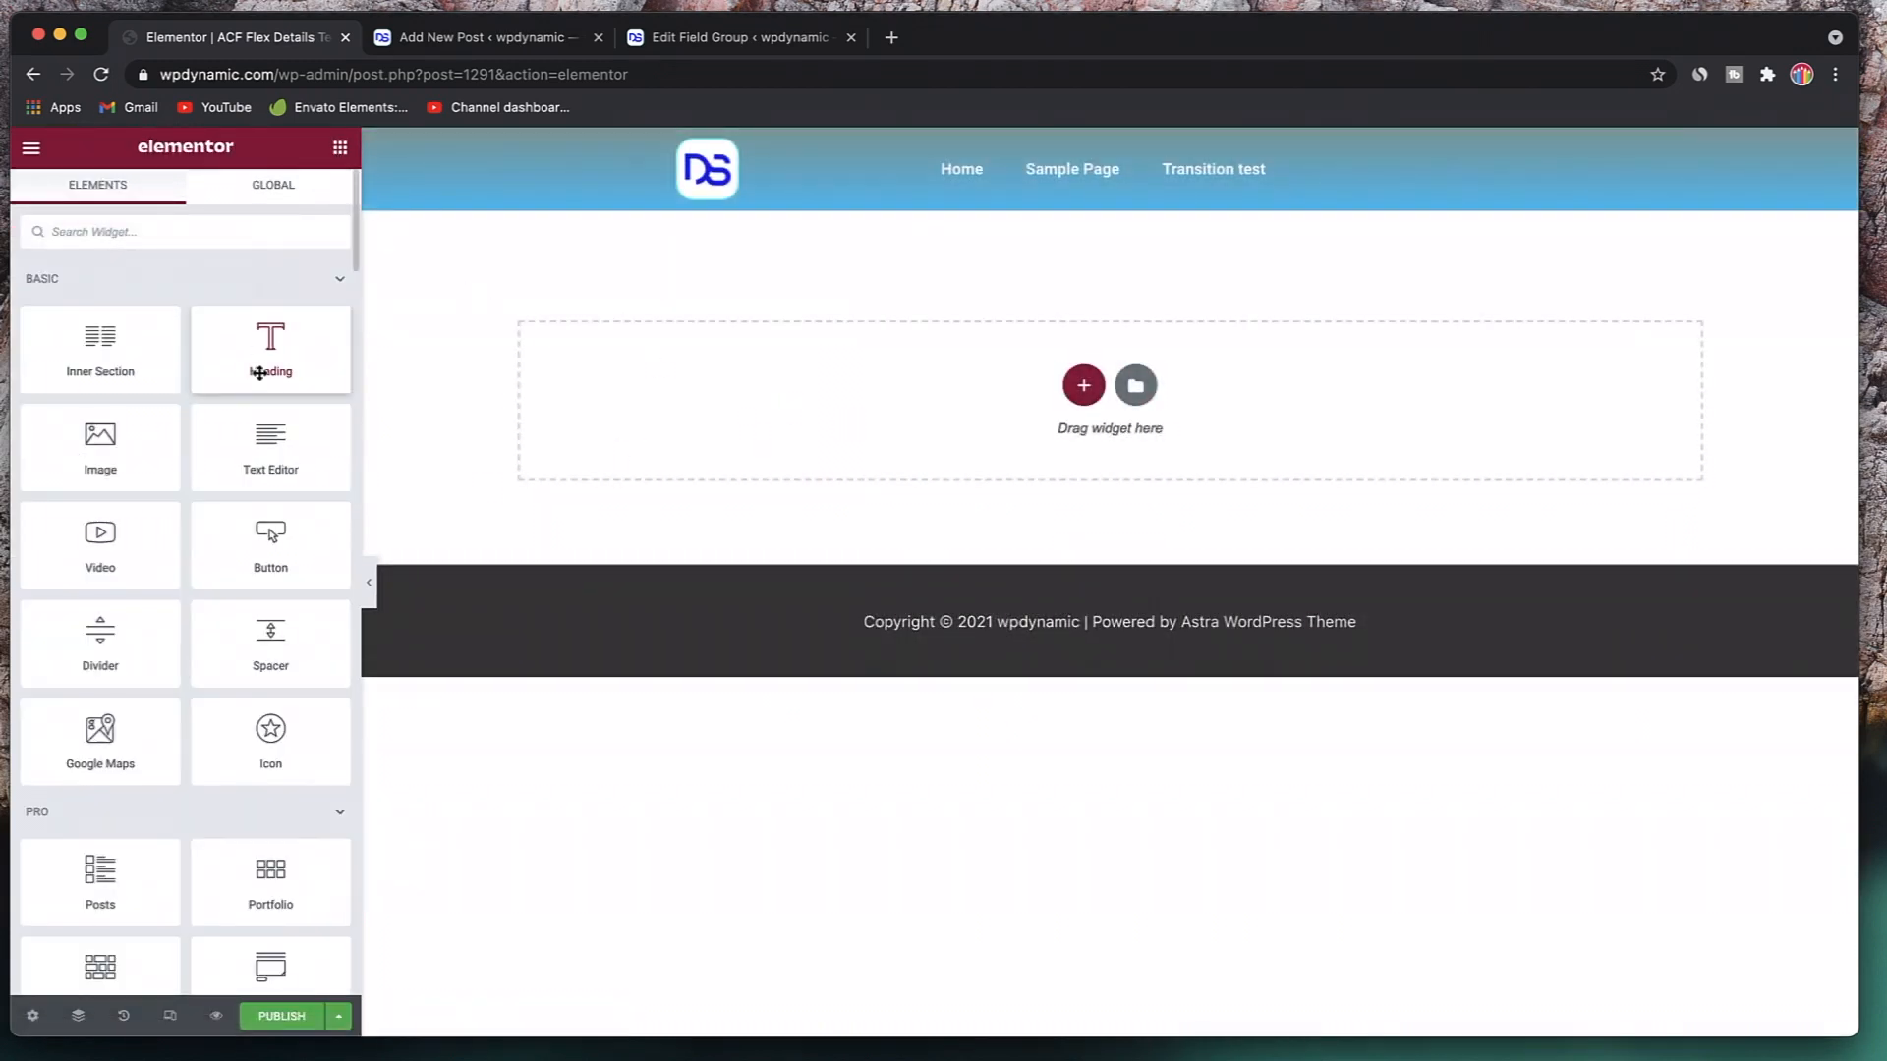
- Check the Details layout's sub-field names in the ACF flex field group, and return to the Elementor template
click(436, 33)
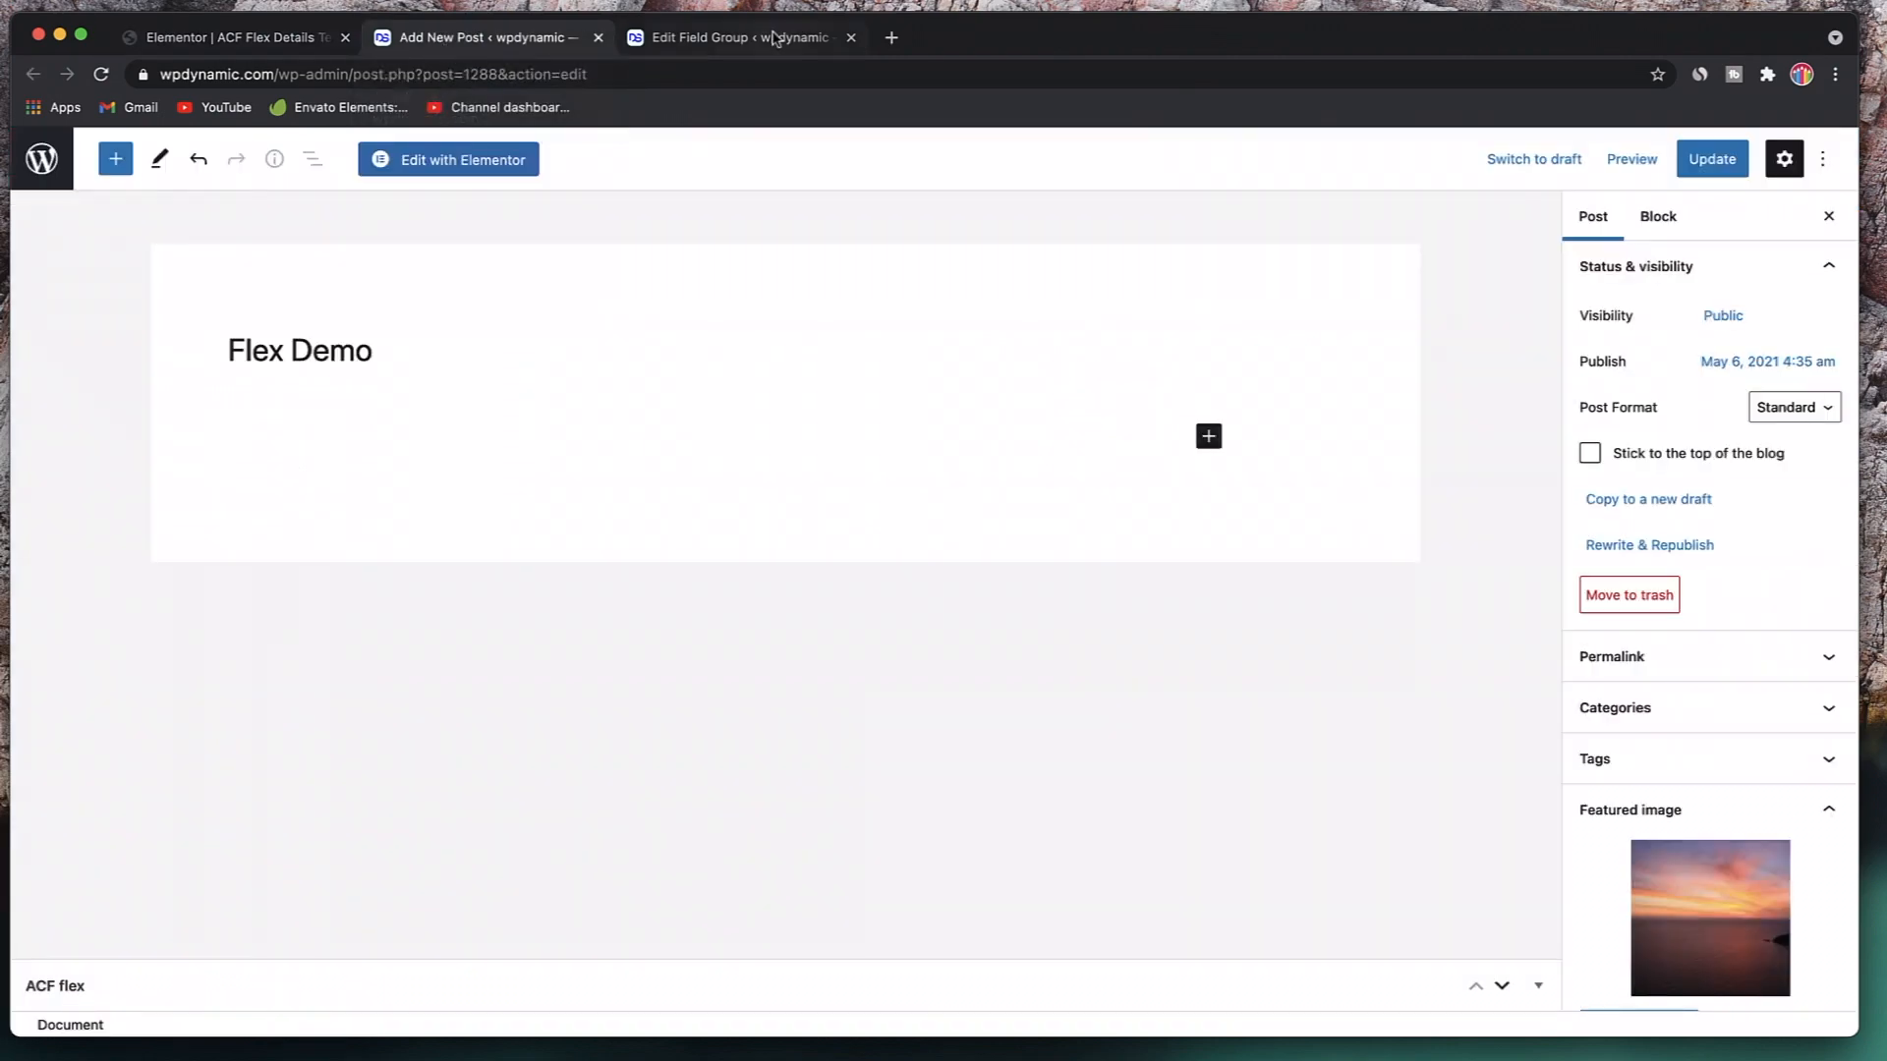
click(776, 40)
scroll(911, 494, up, 3)
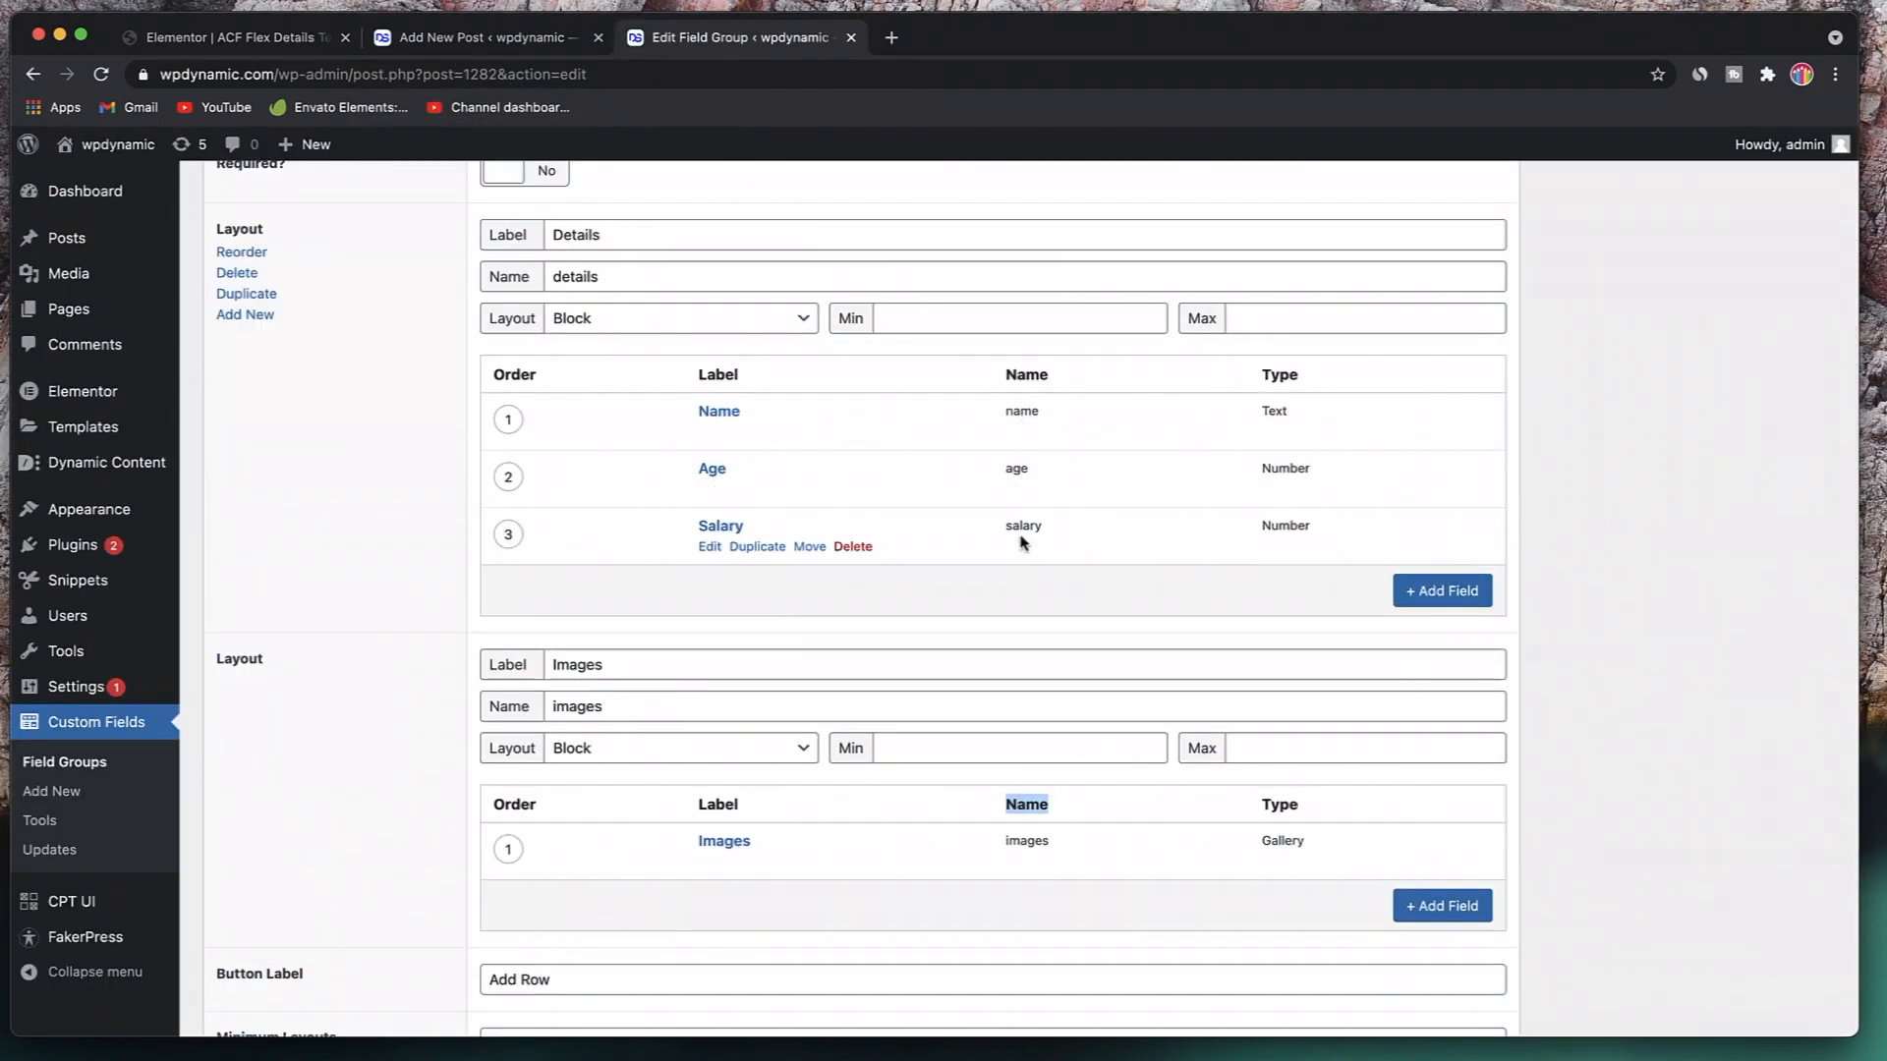
click(451, 43)
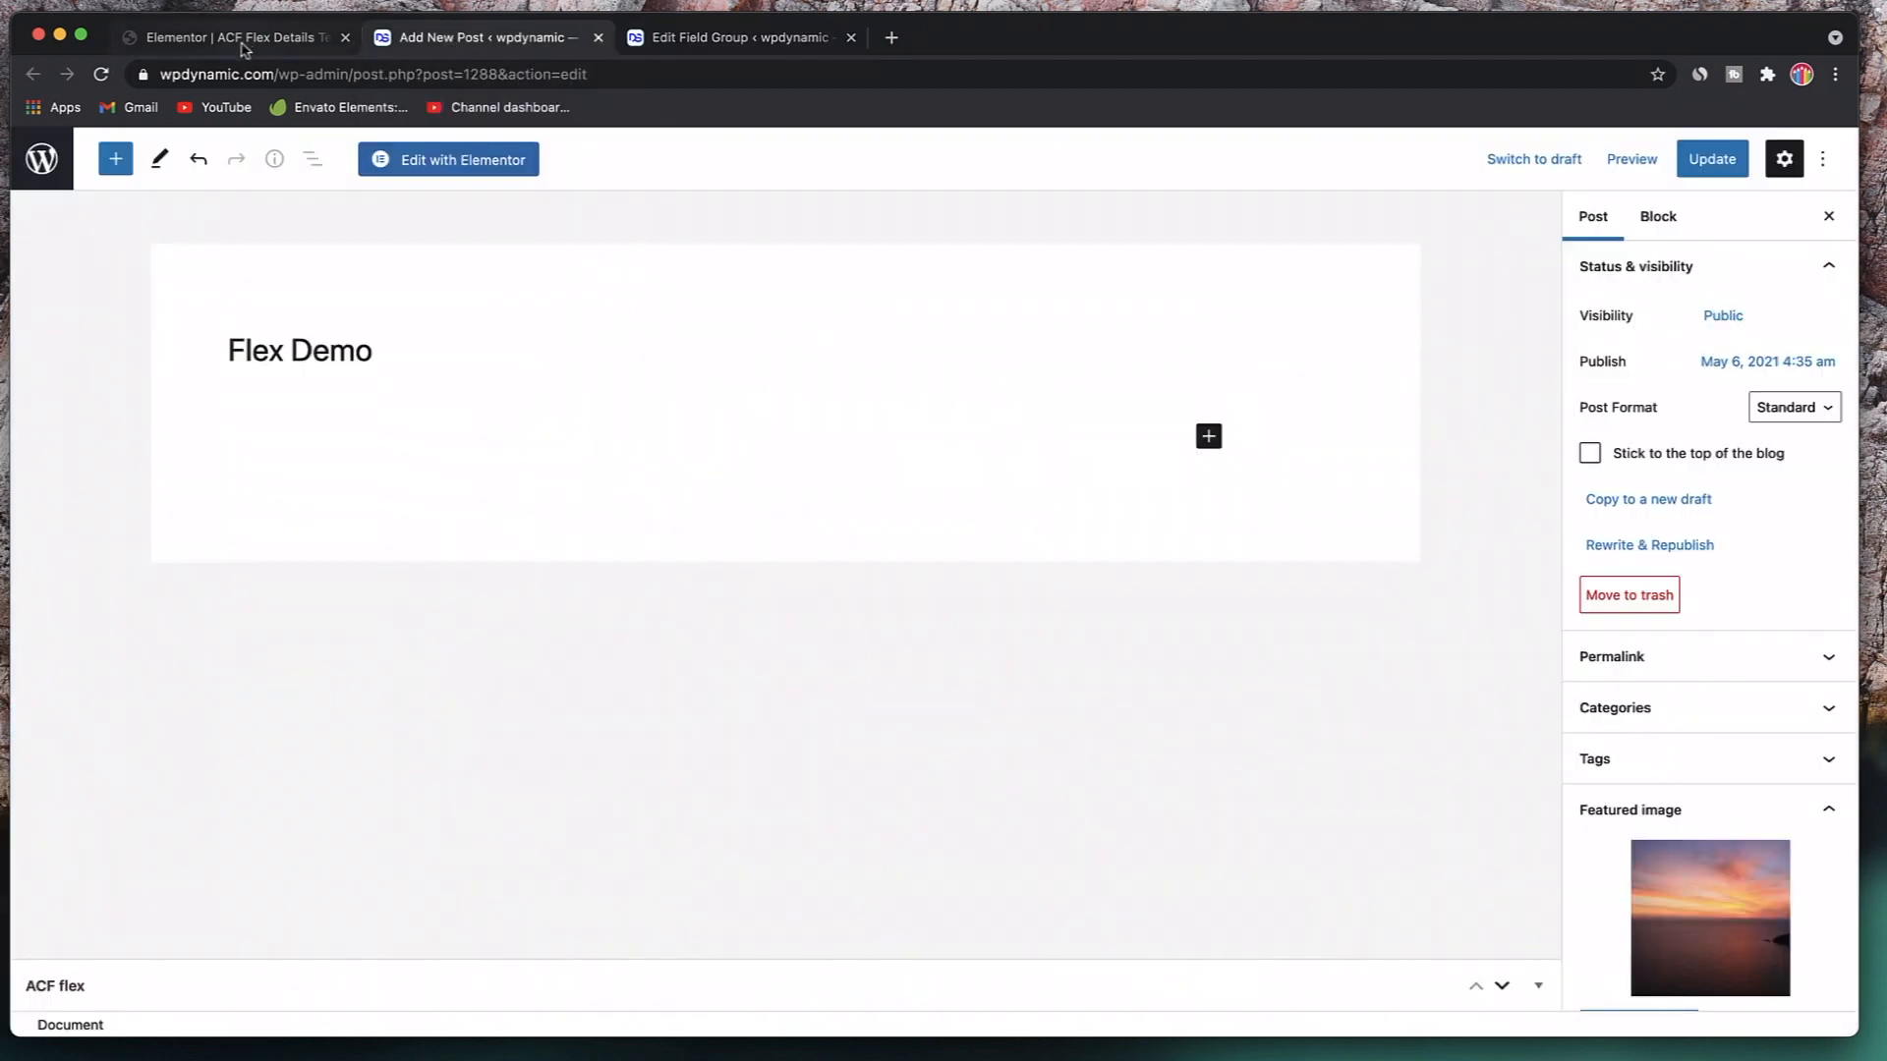
click(241, 39)
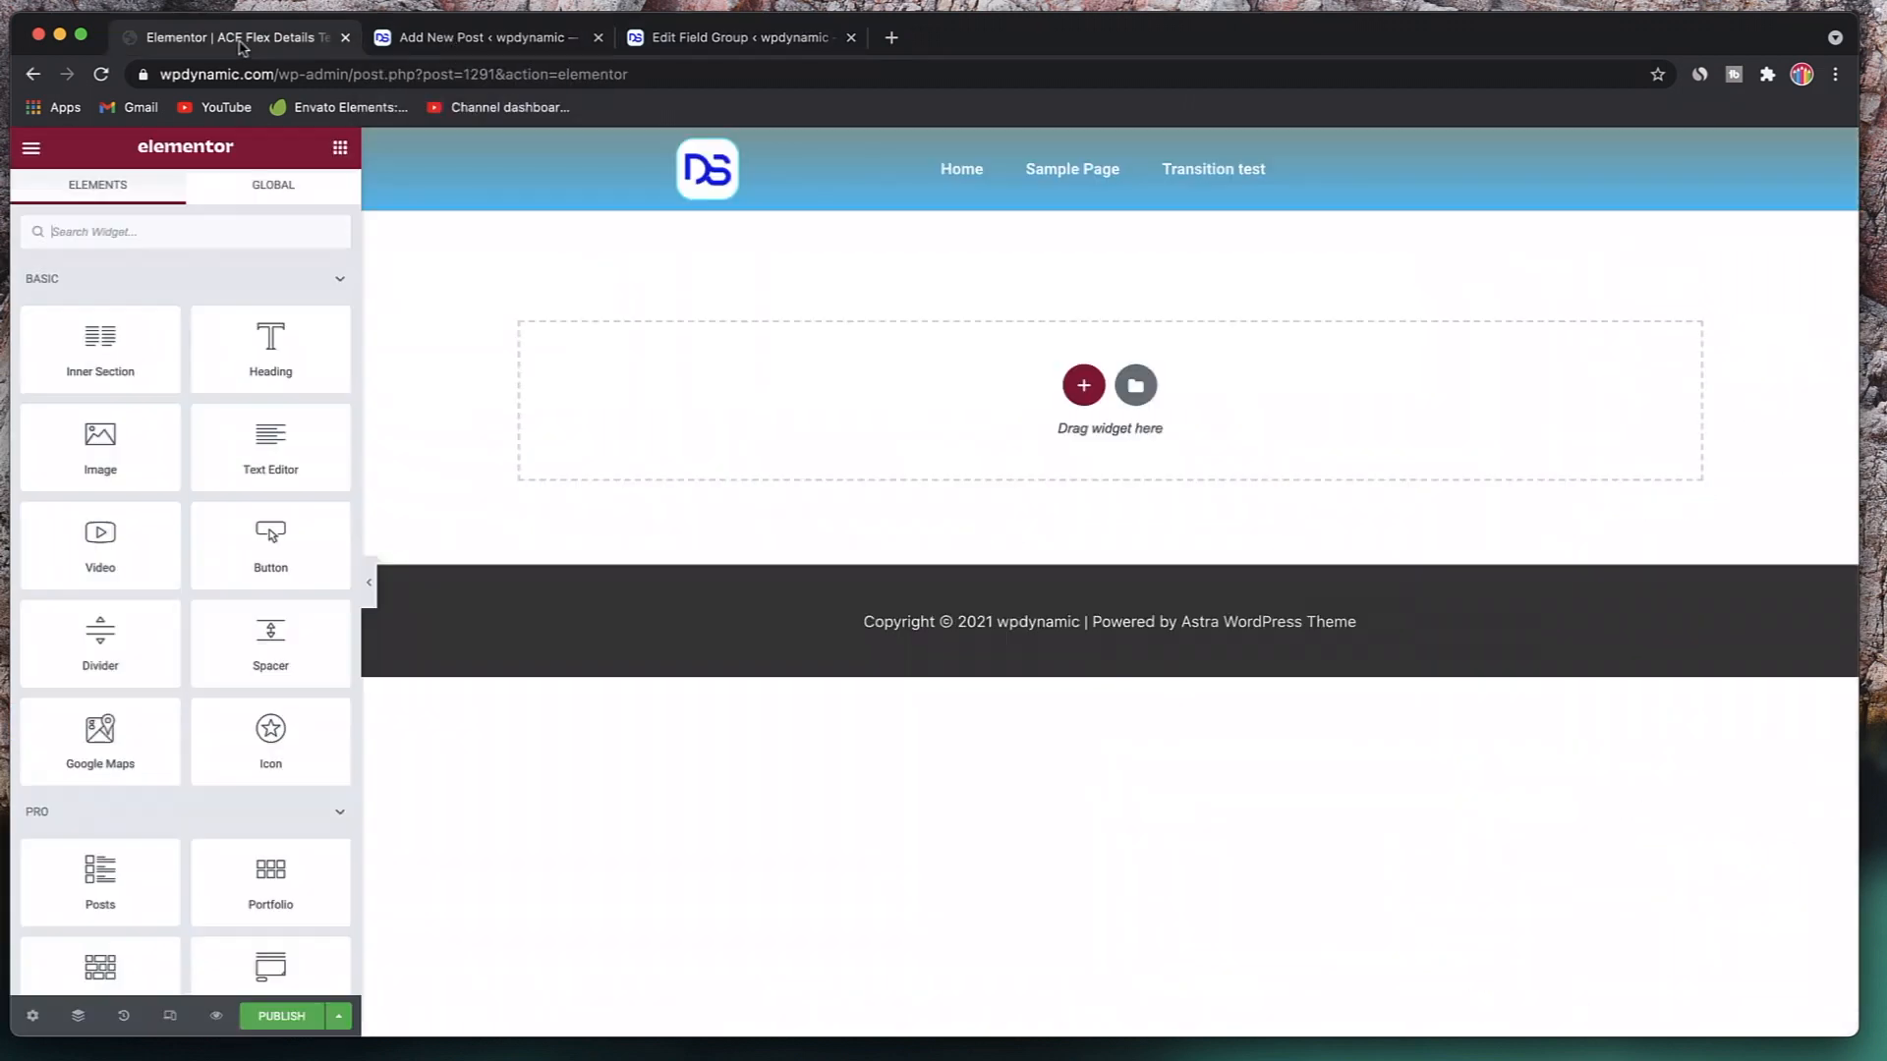
- Add a section with three equal columns and place a Heading widget in its first column
click(1084, 385)
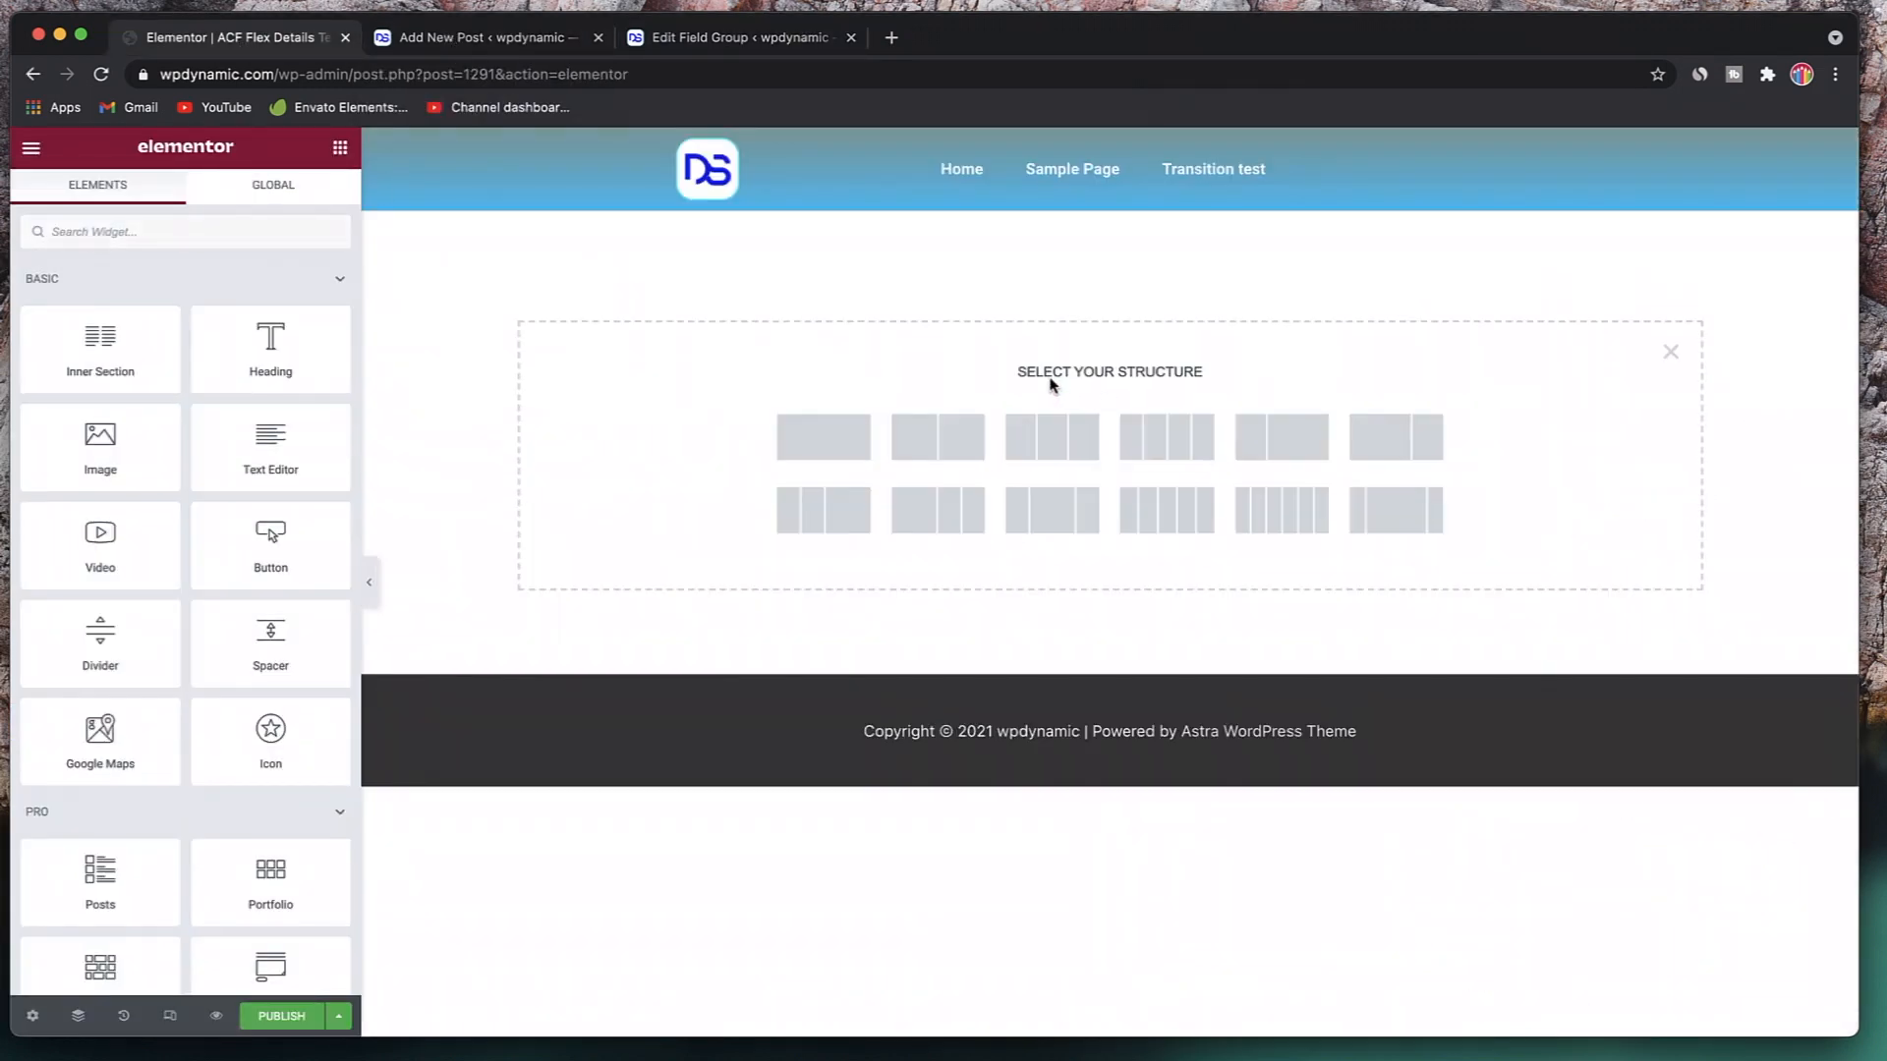
click(1048, 439)
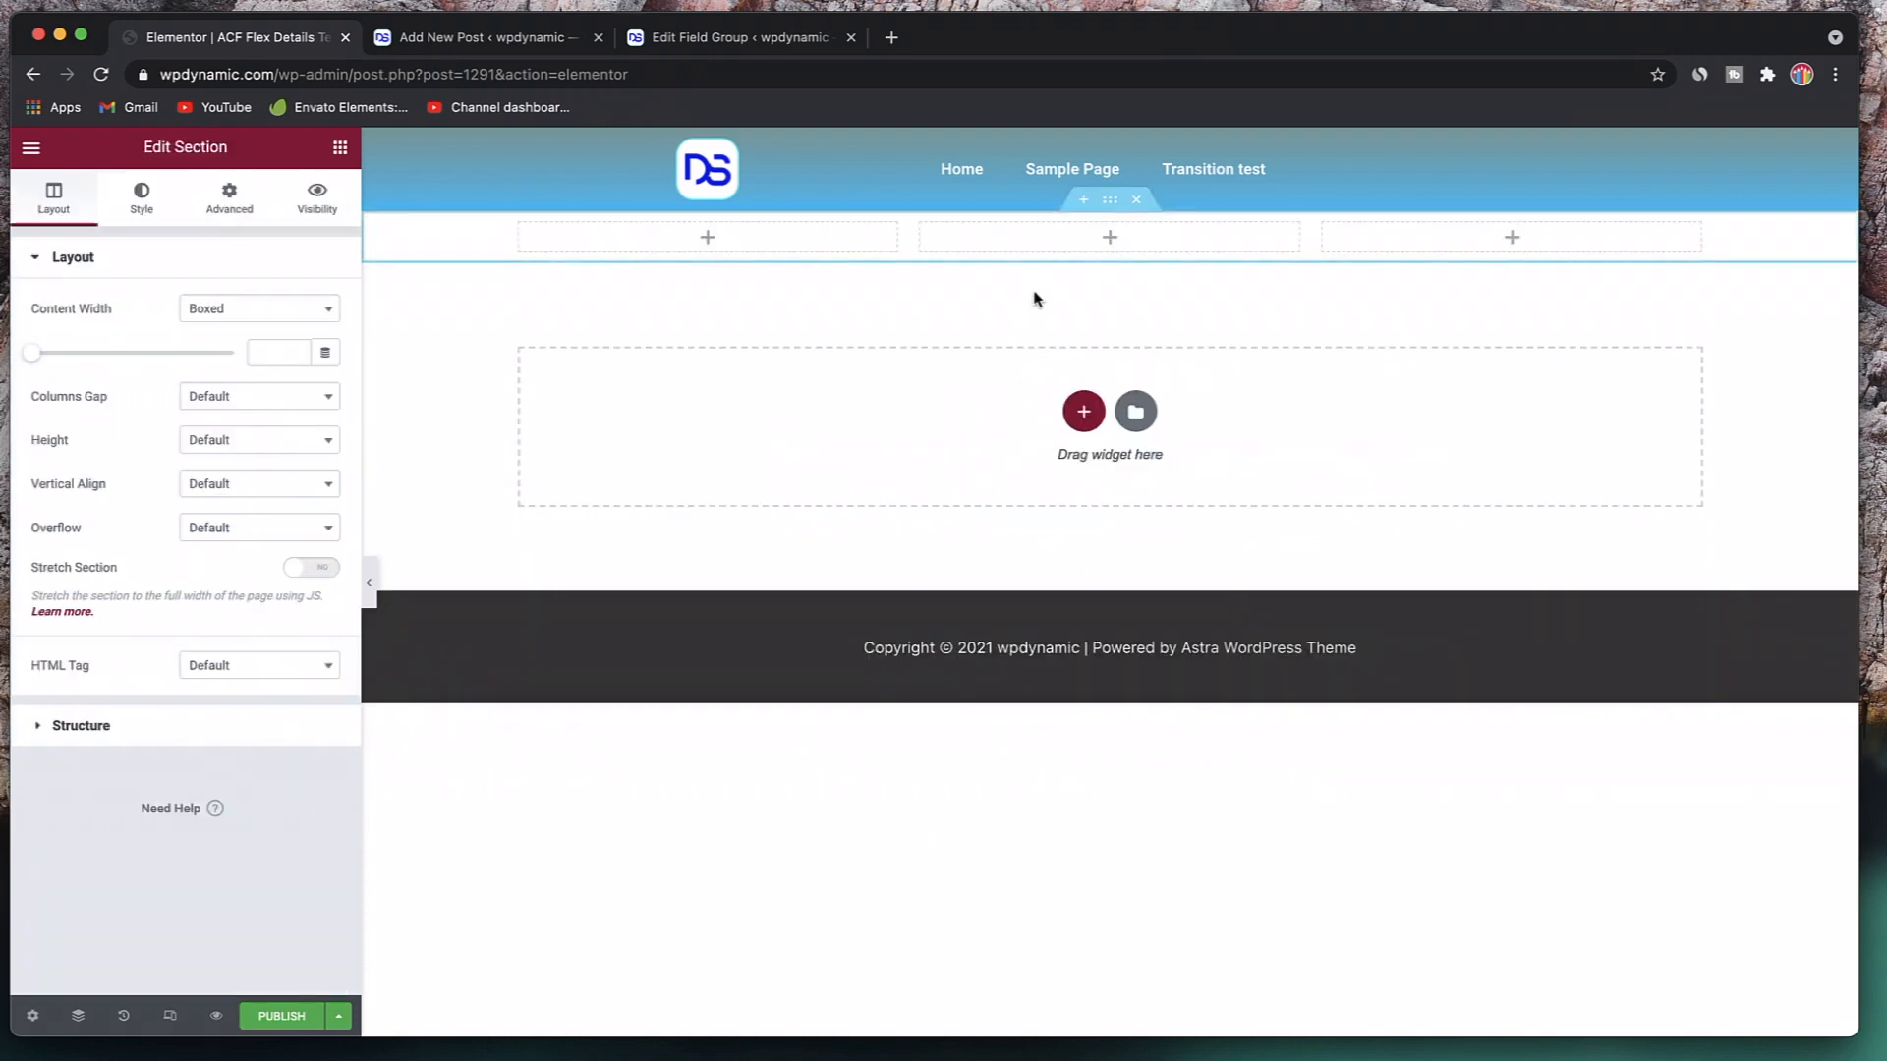
click(705, 239)
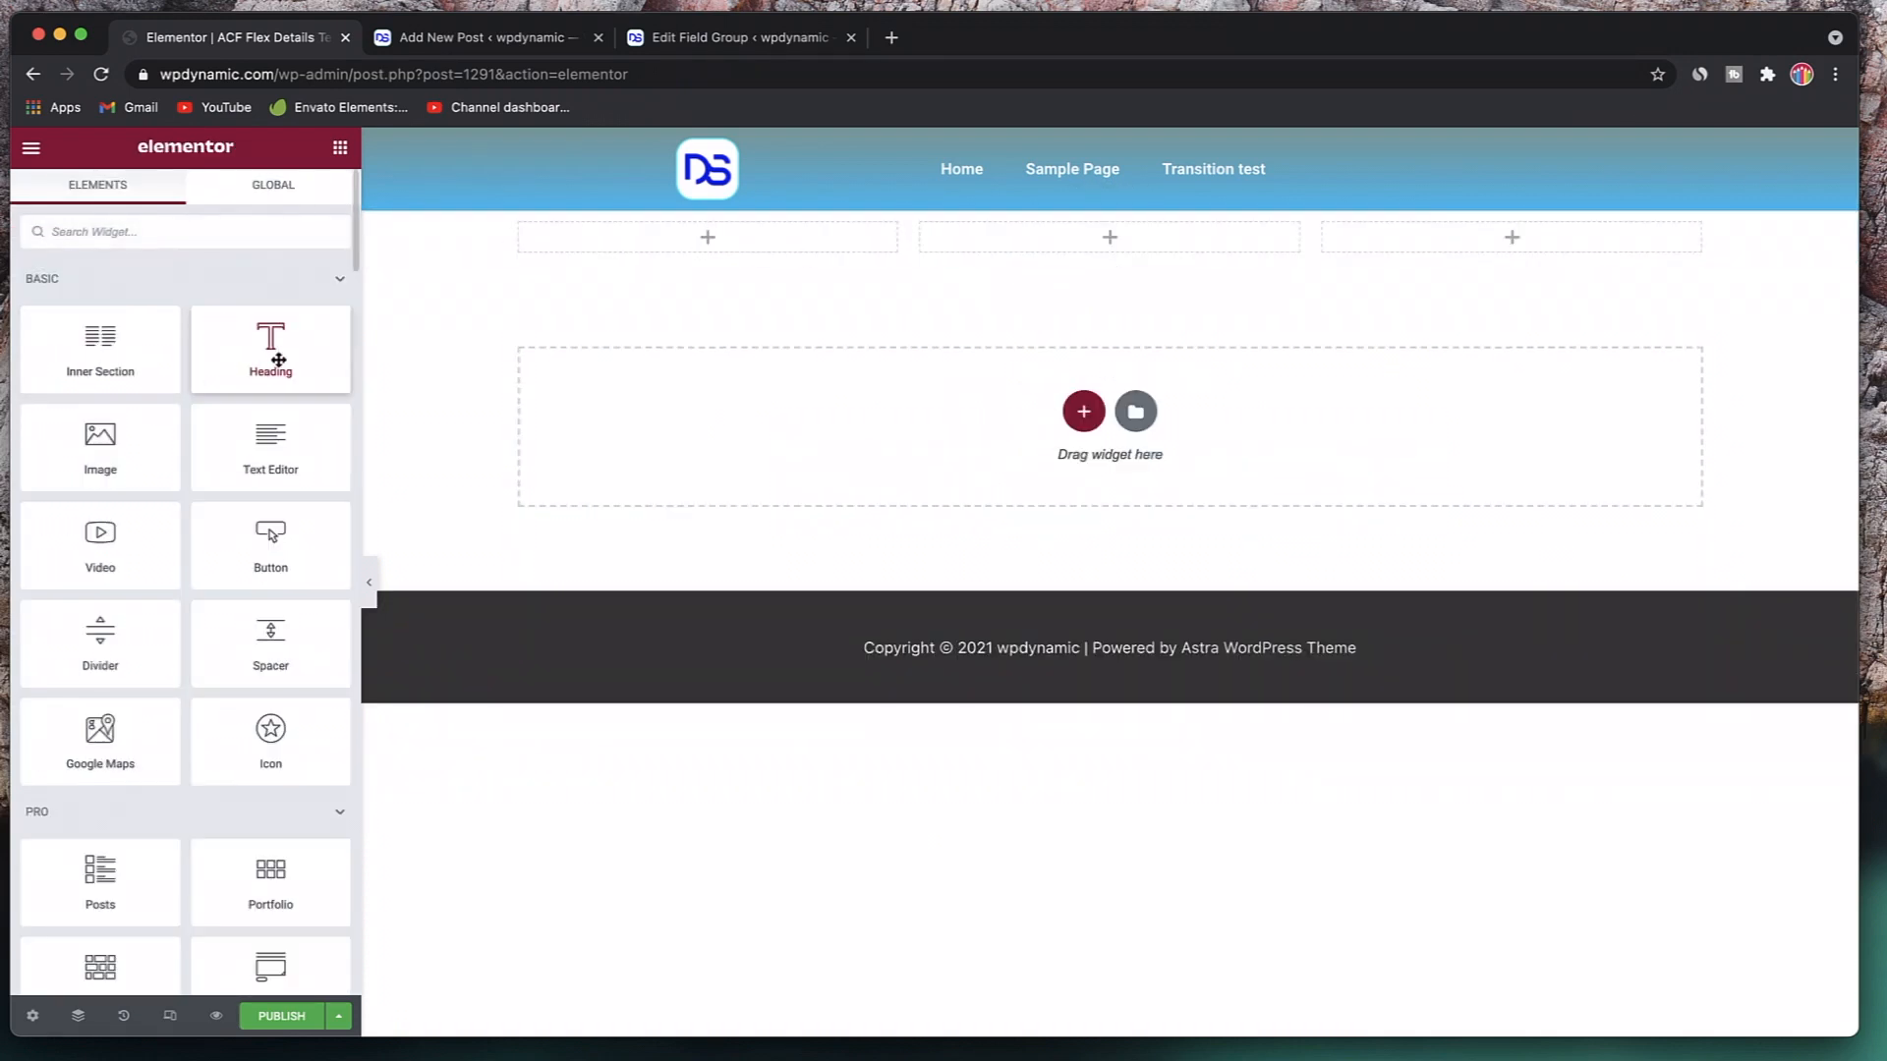
drag(272, 354, 707, 241)
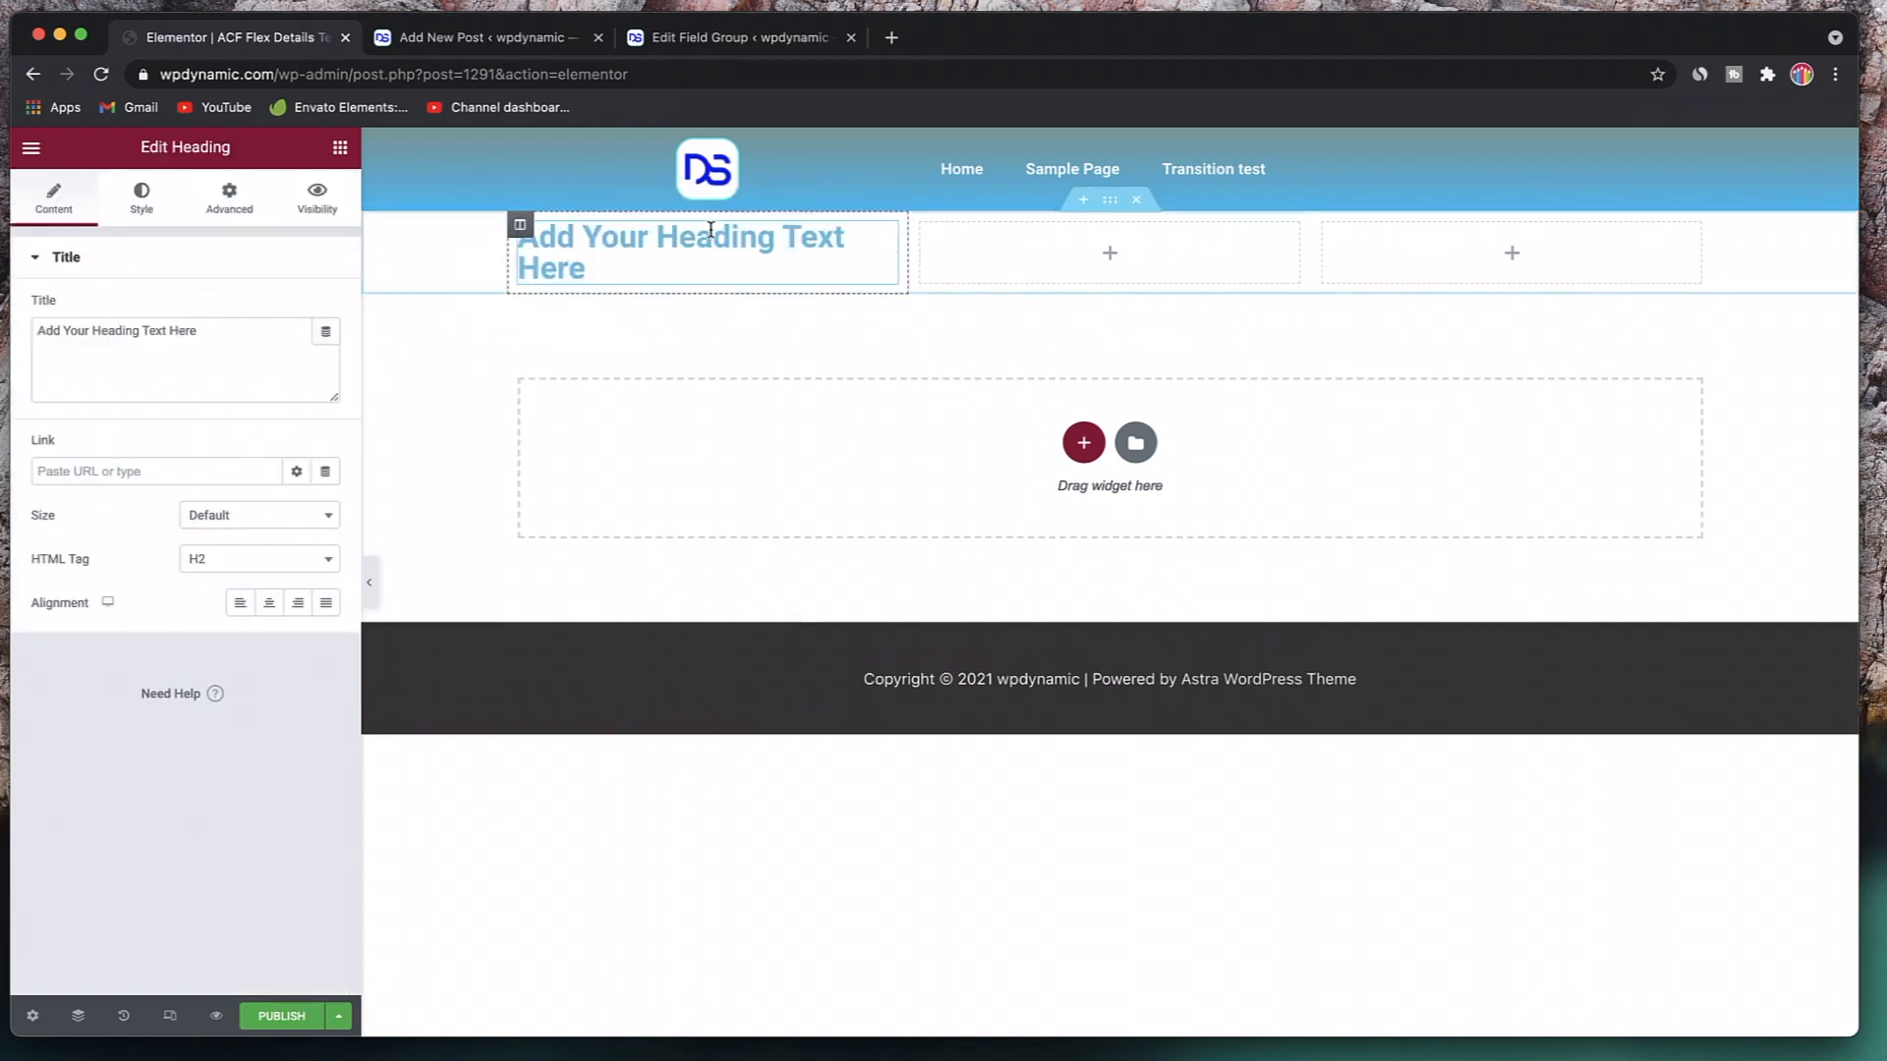
- Make the heading's title dynamic using the Dynamic Content Token tag with the value [acf:name], checking the sub-field name in the field group
click(326, 335)
scroll(191, 590, down, 5)
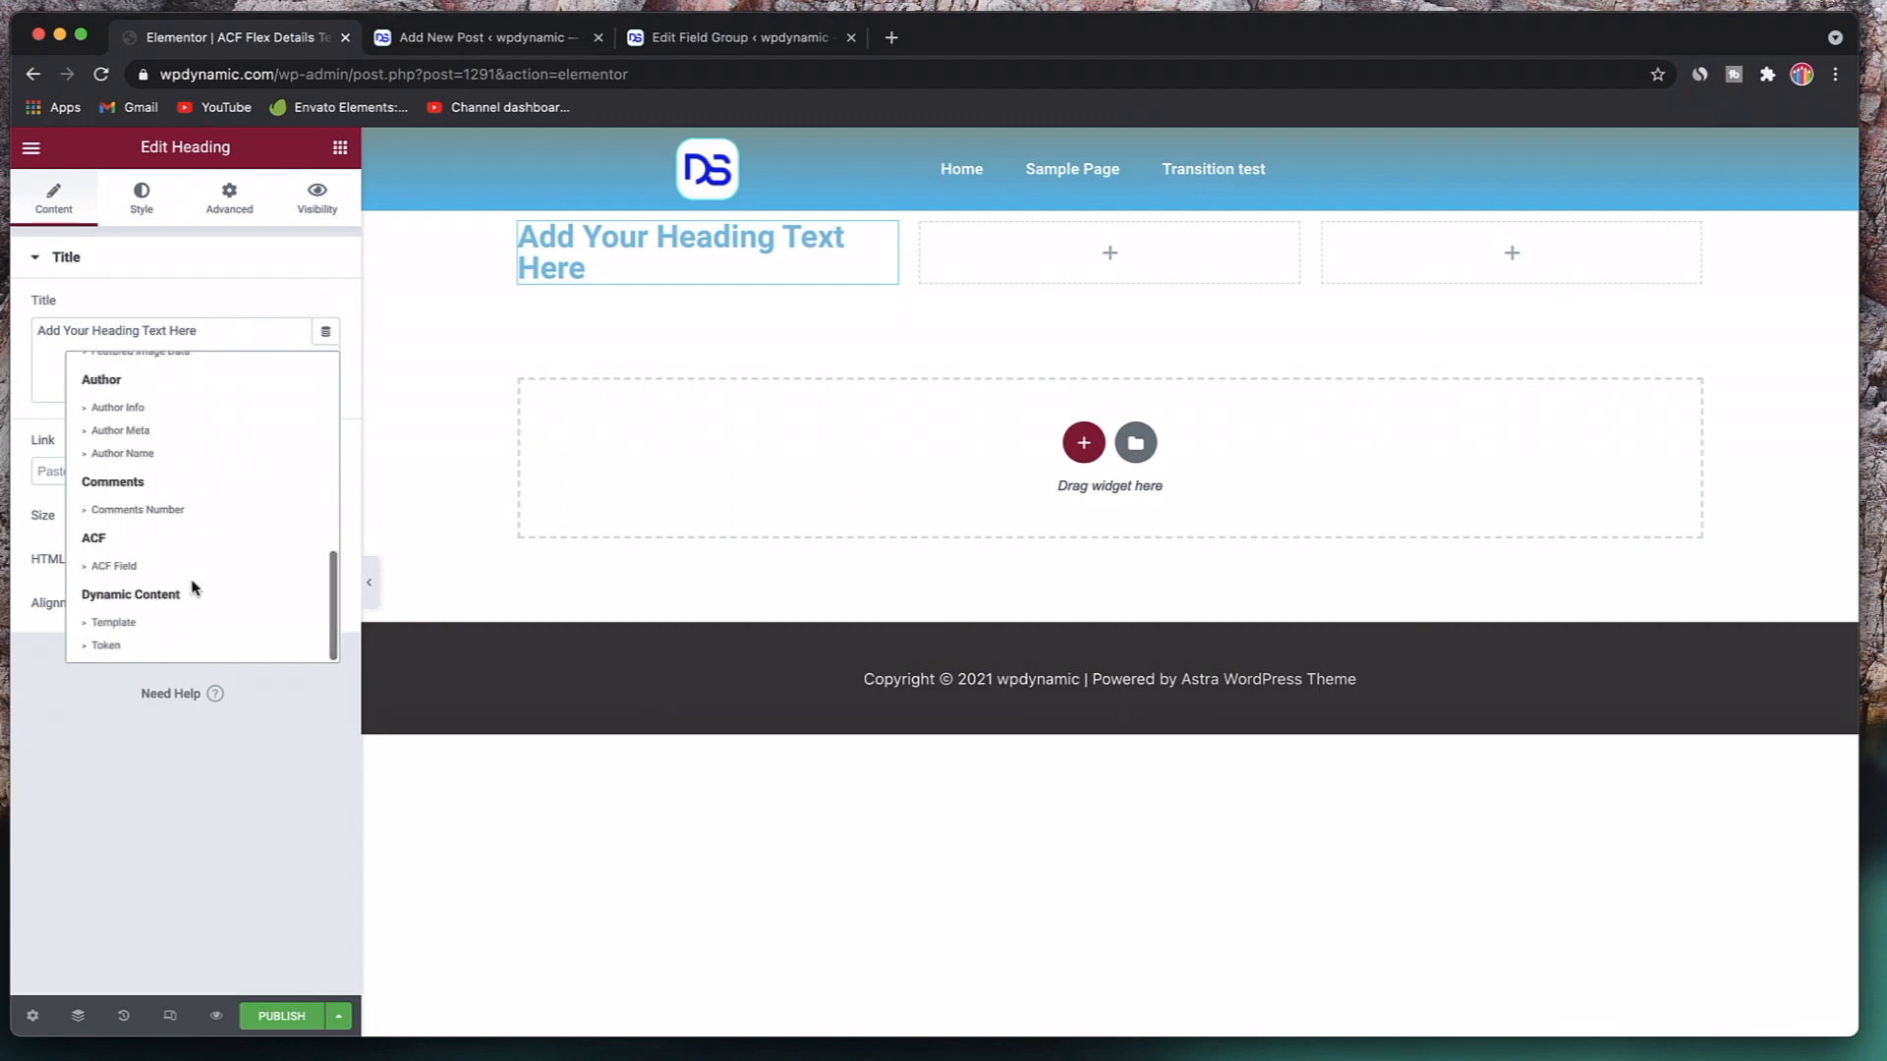
click(115, 647)
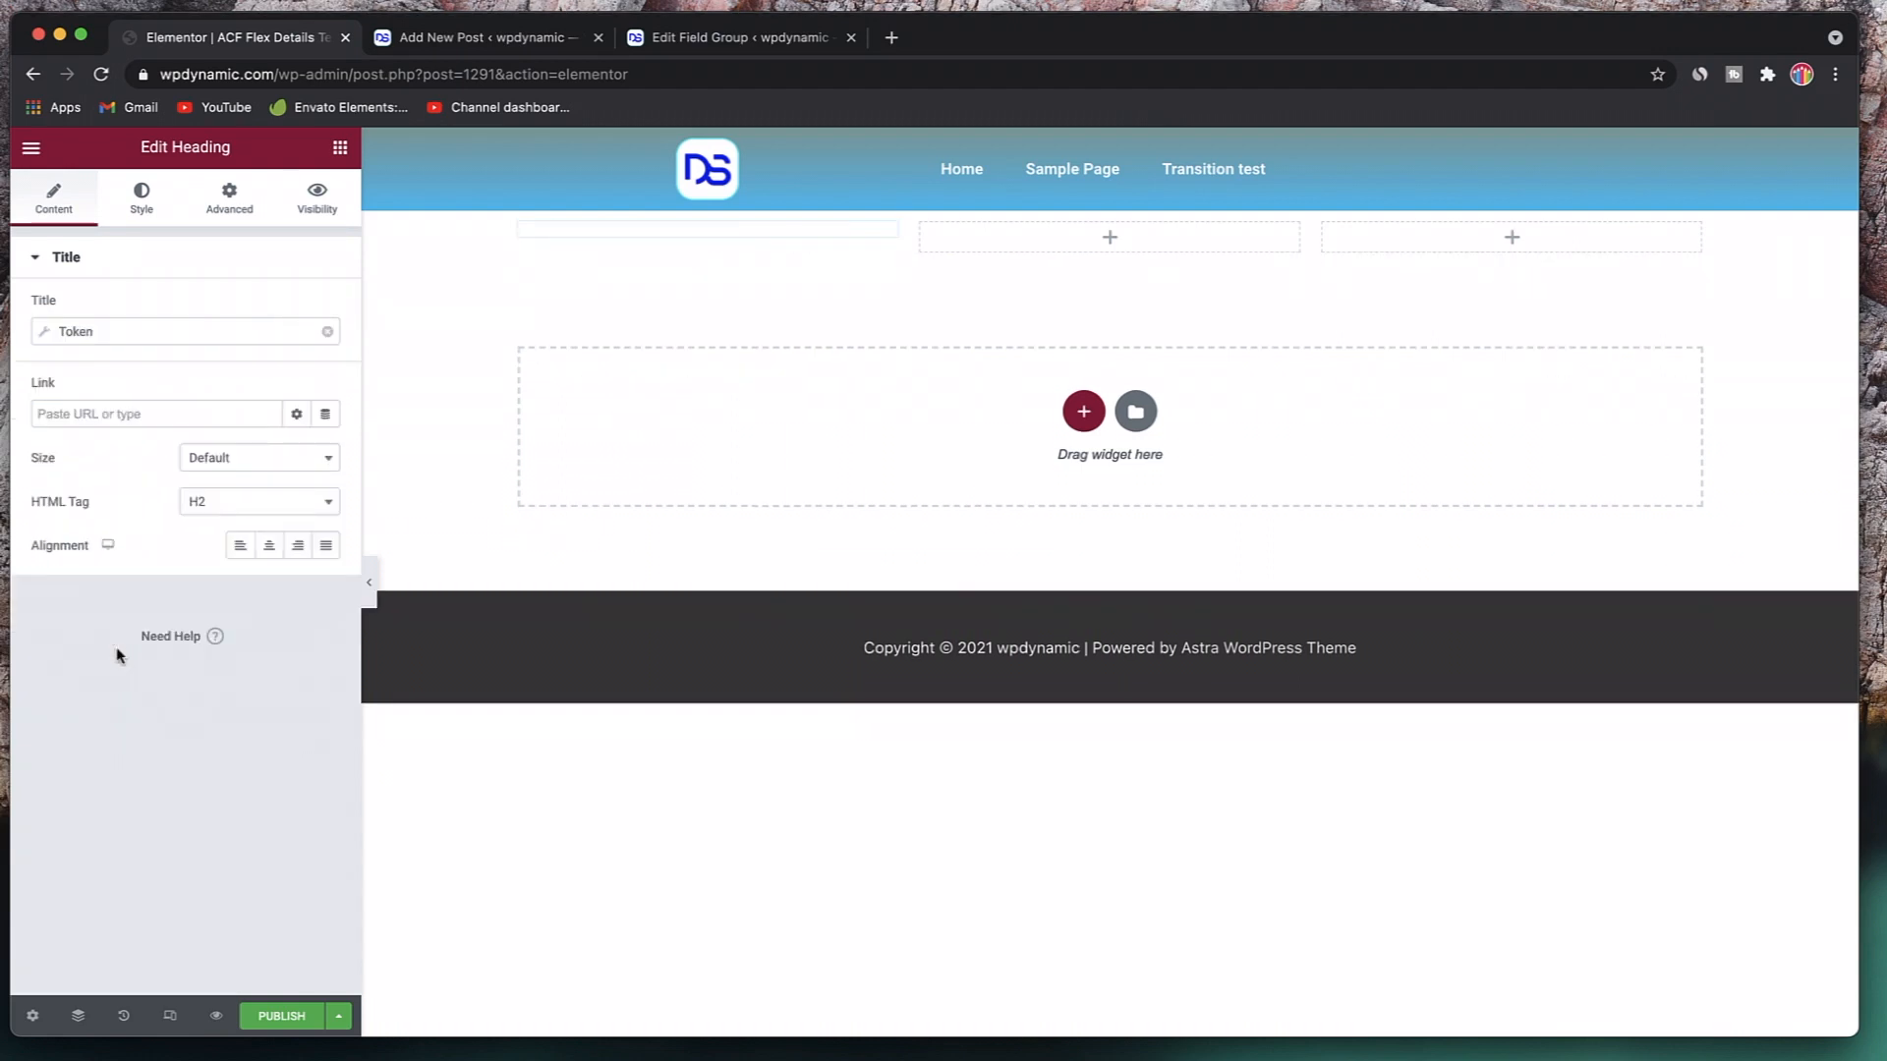
click(115, 331)
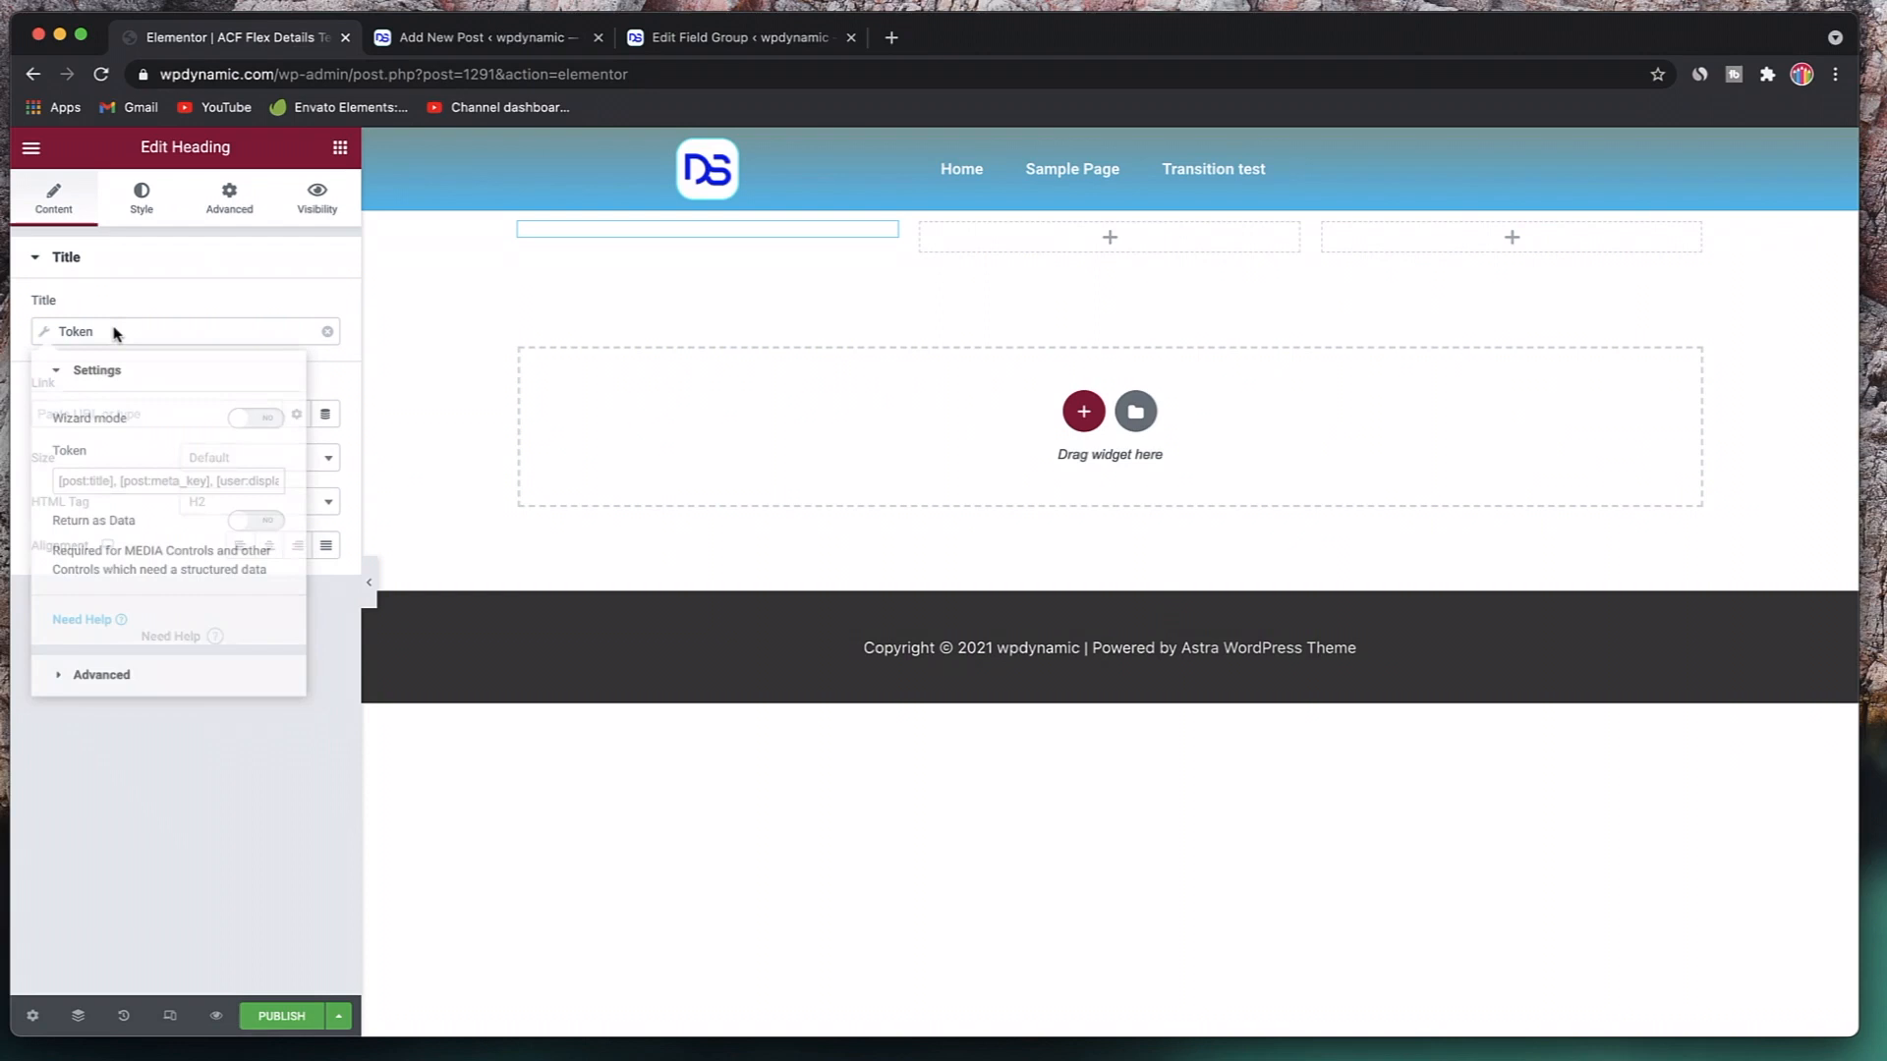
click(87, 479)
text([)
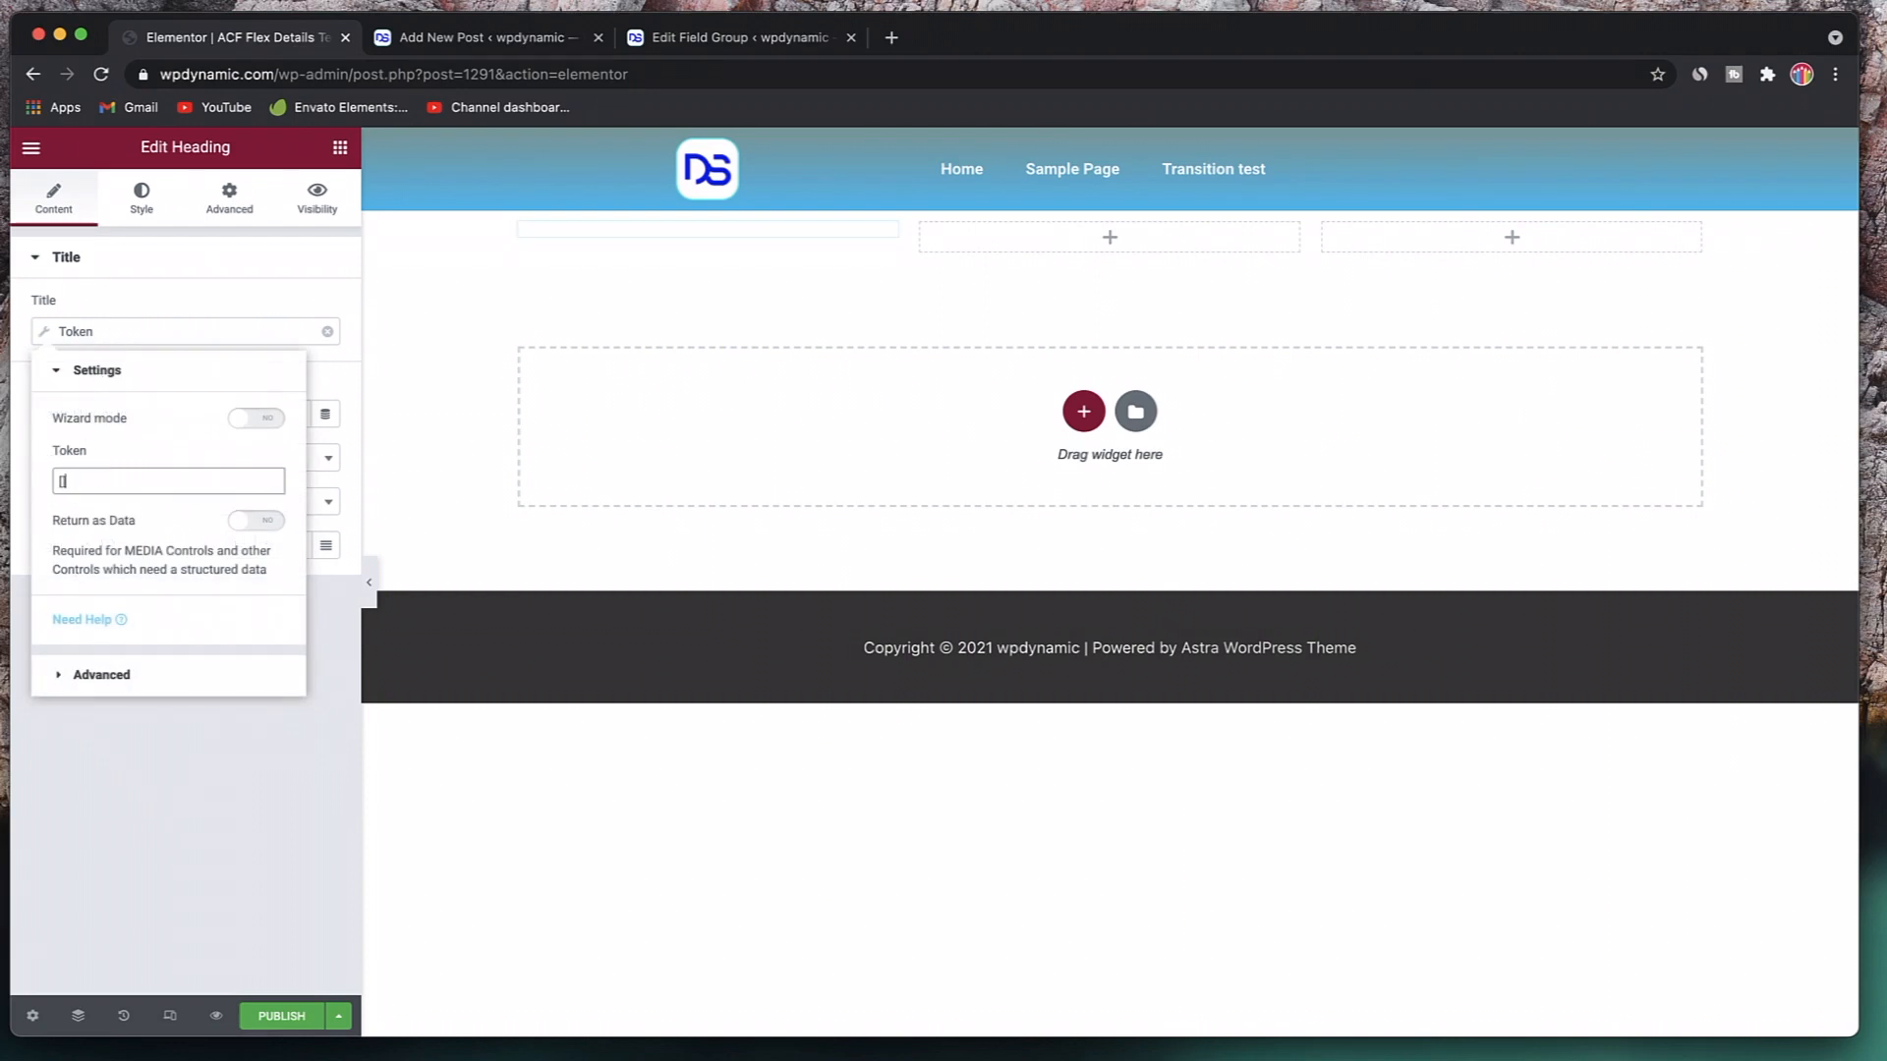
text(acf:)
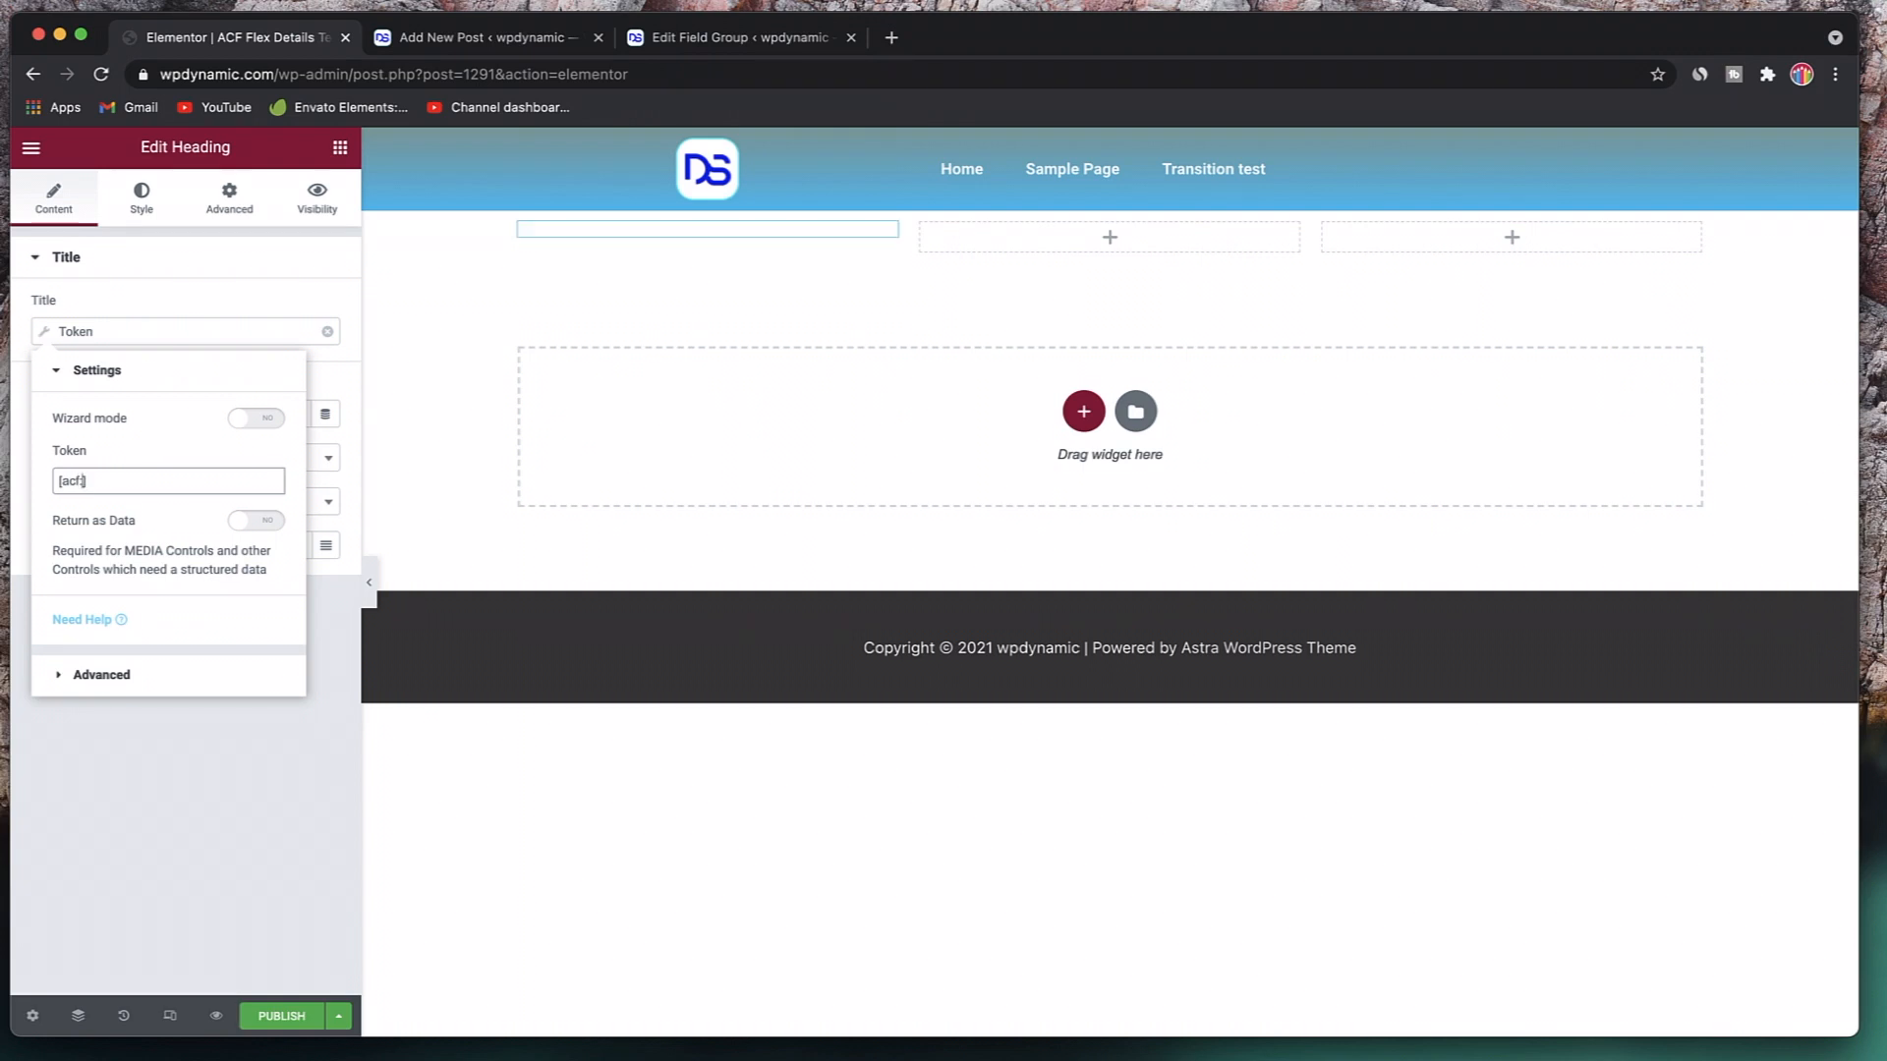
click(722, 39)
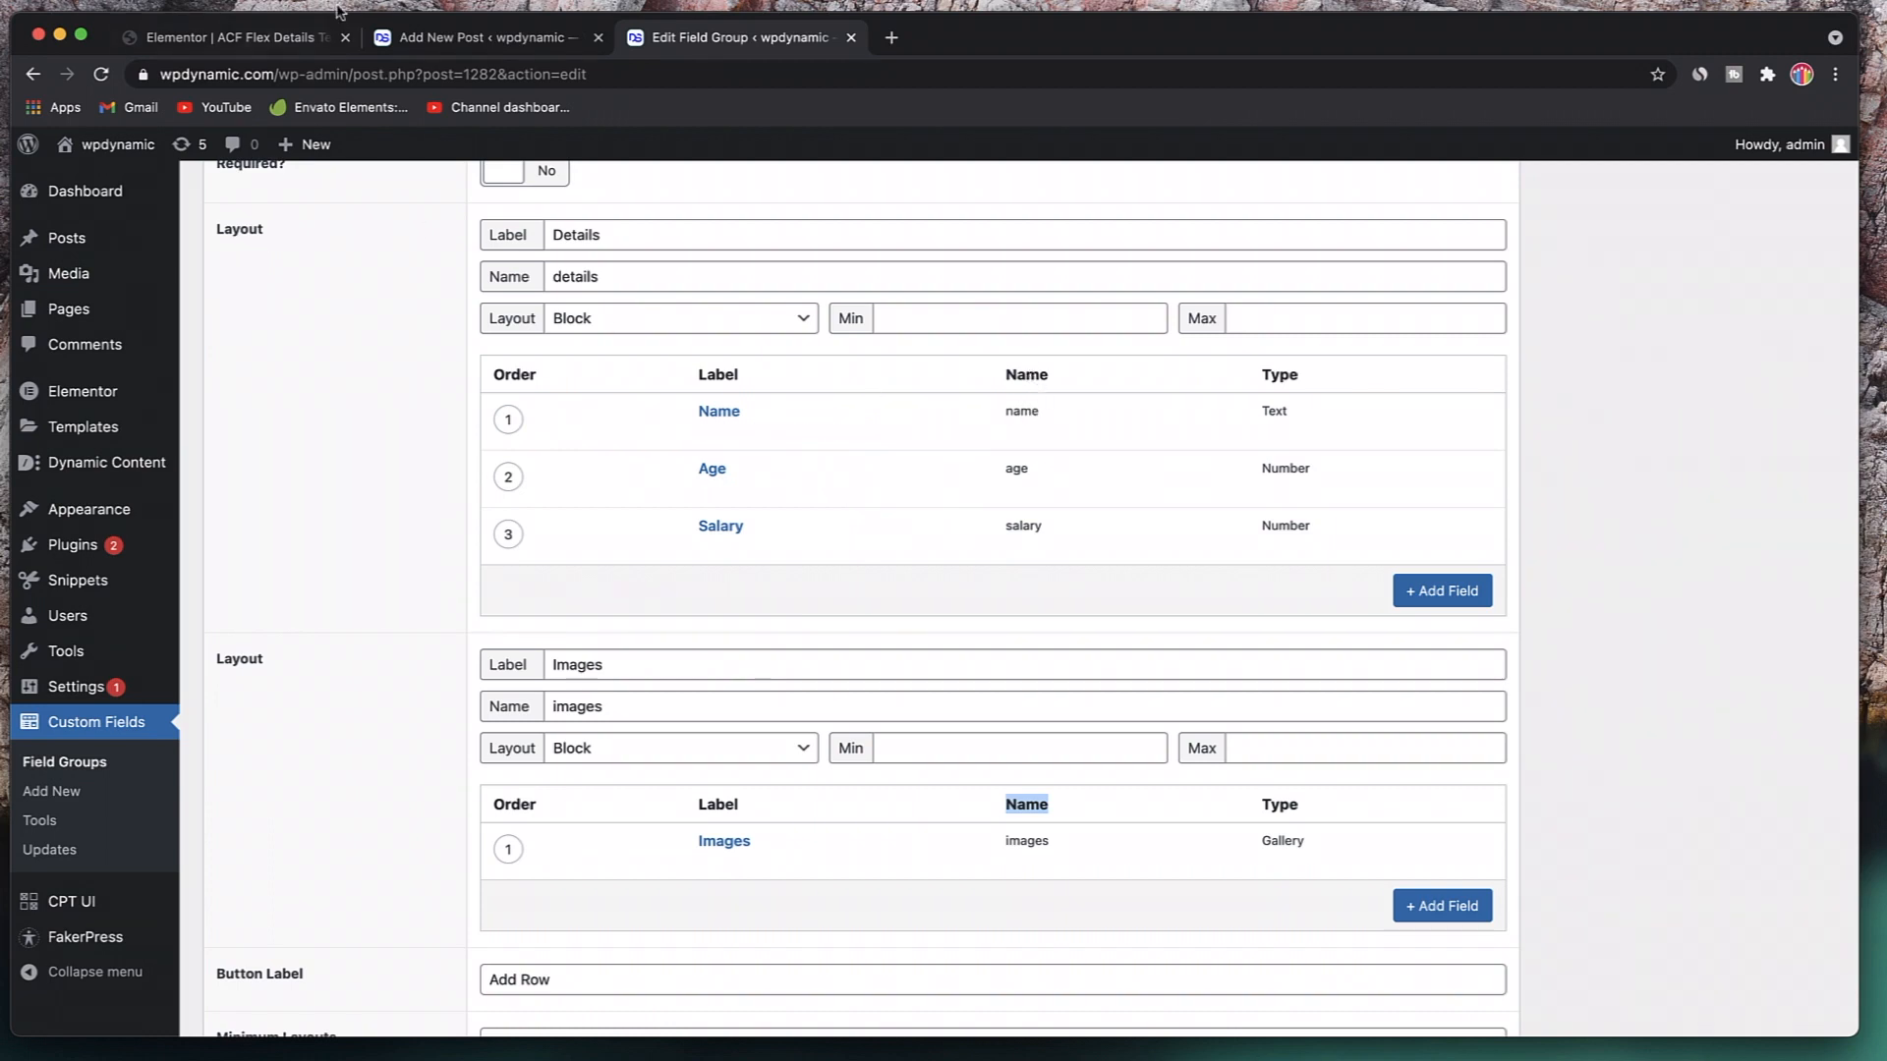
click(239, 38)
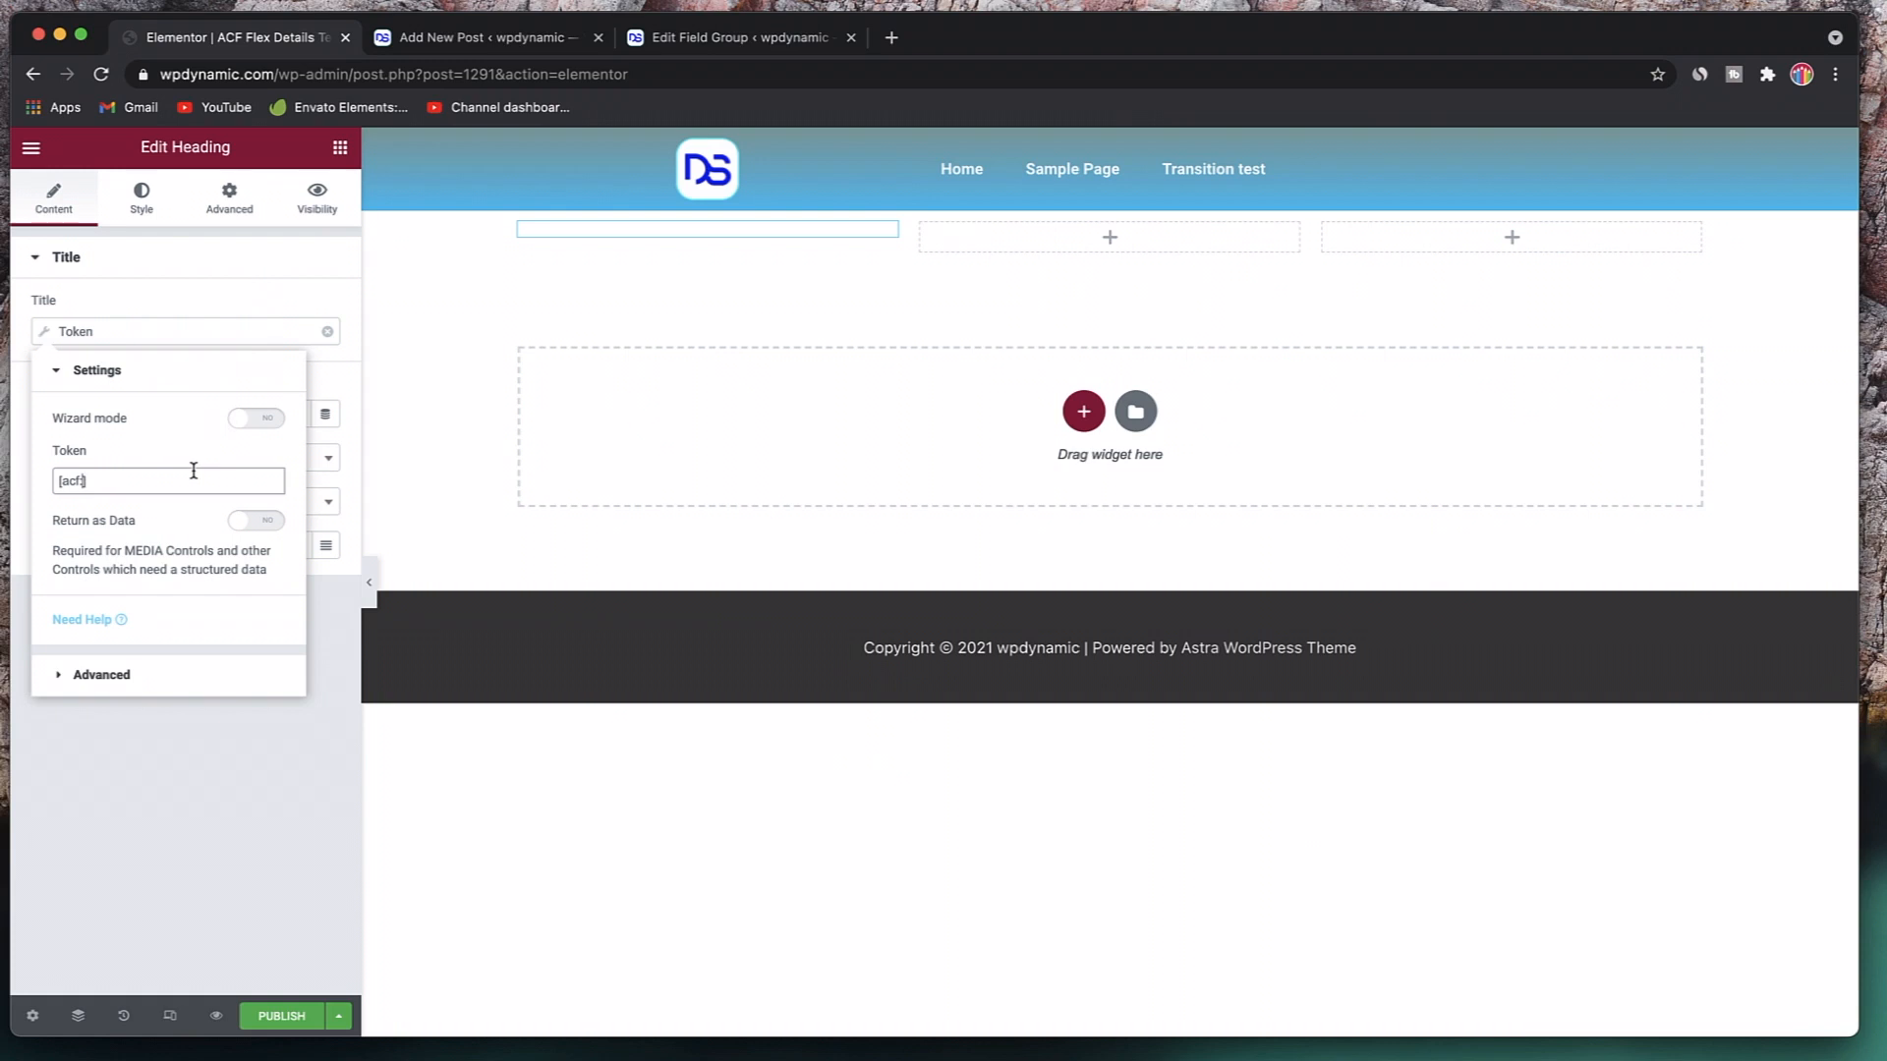
text(a)
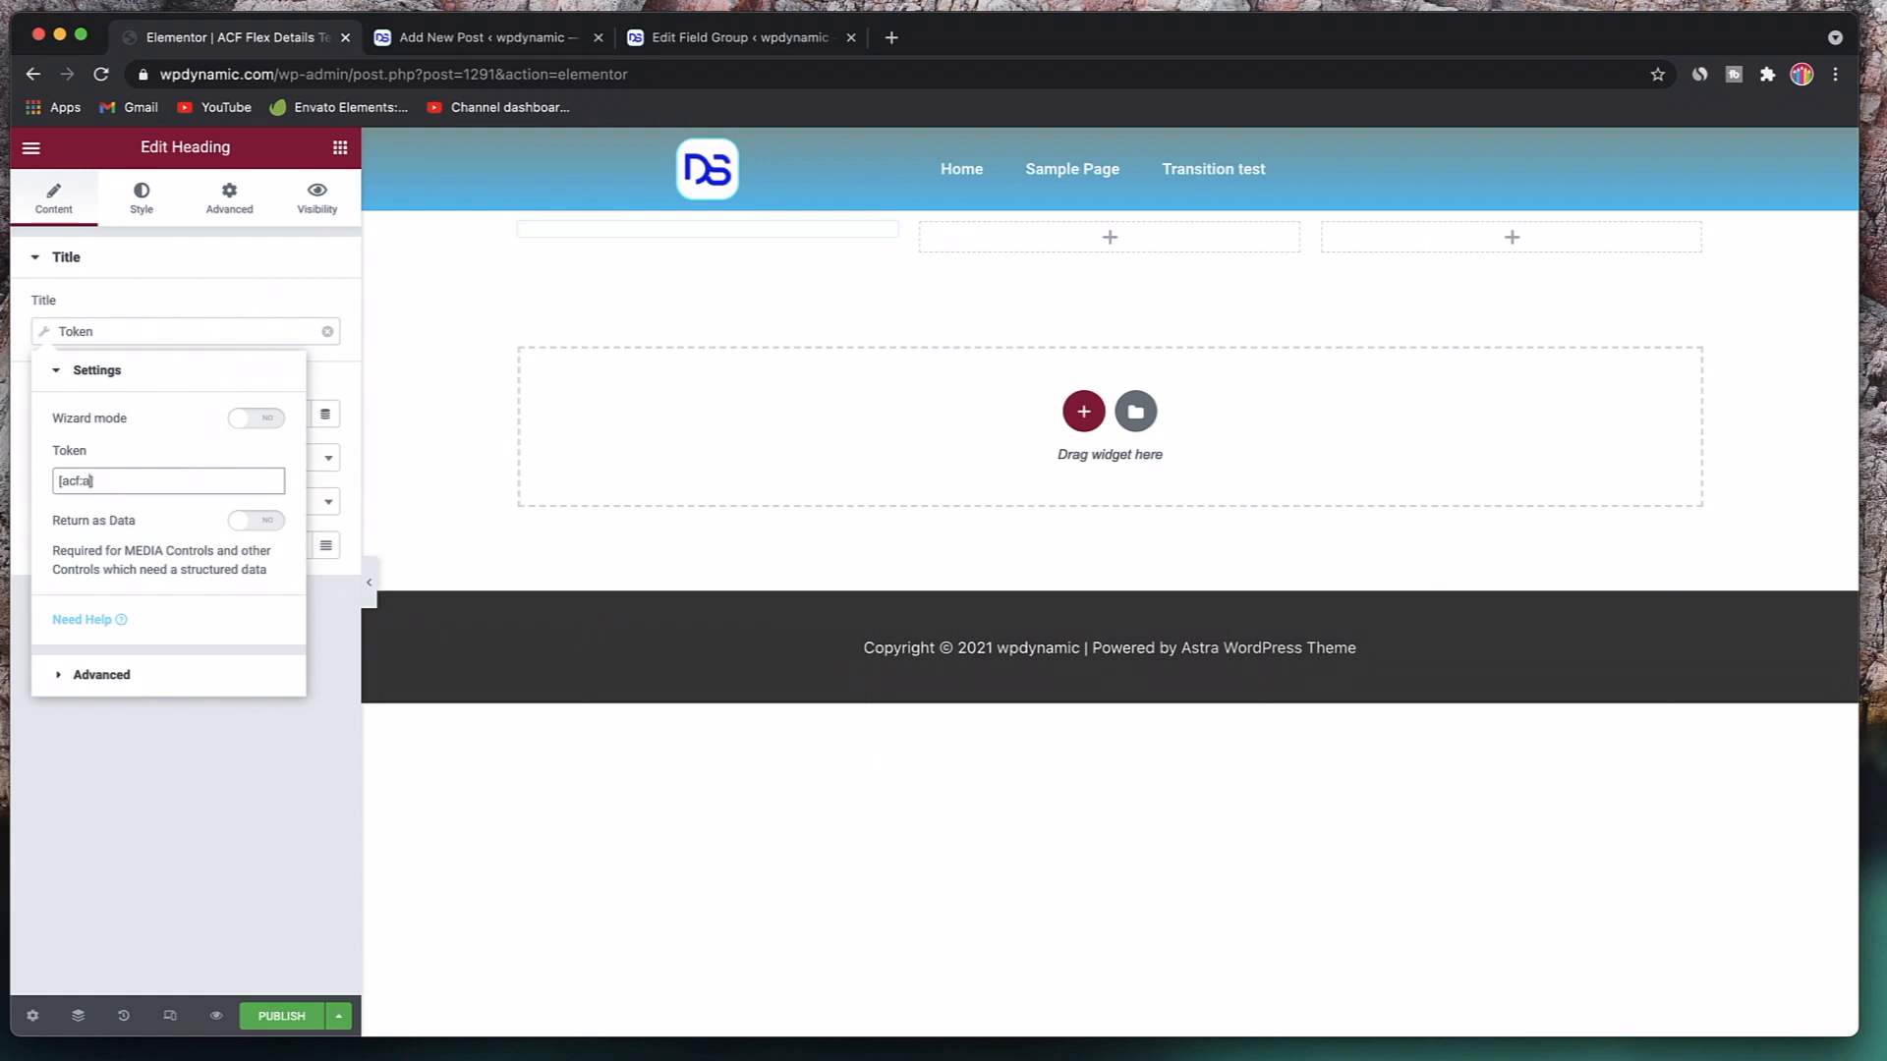
key(BackSpace)
text(name)
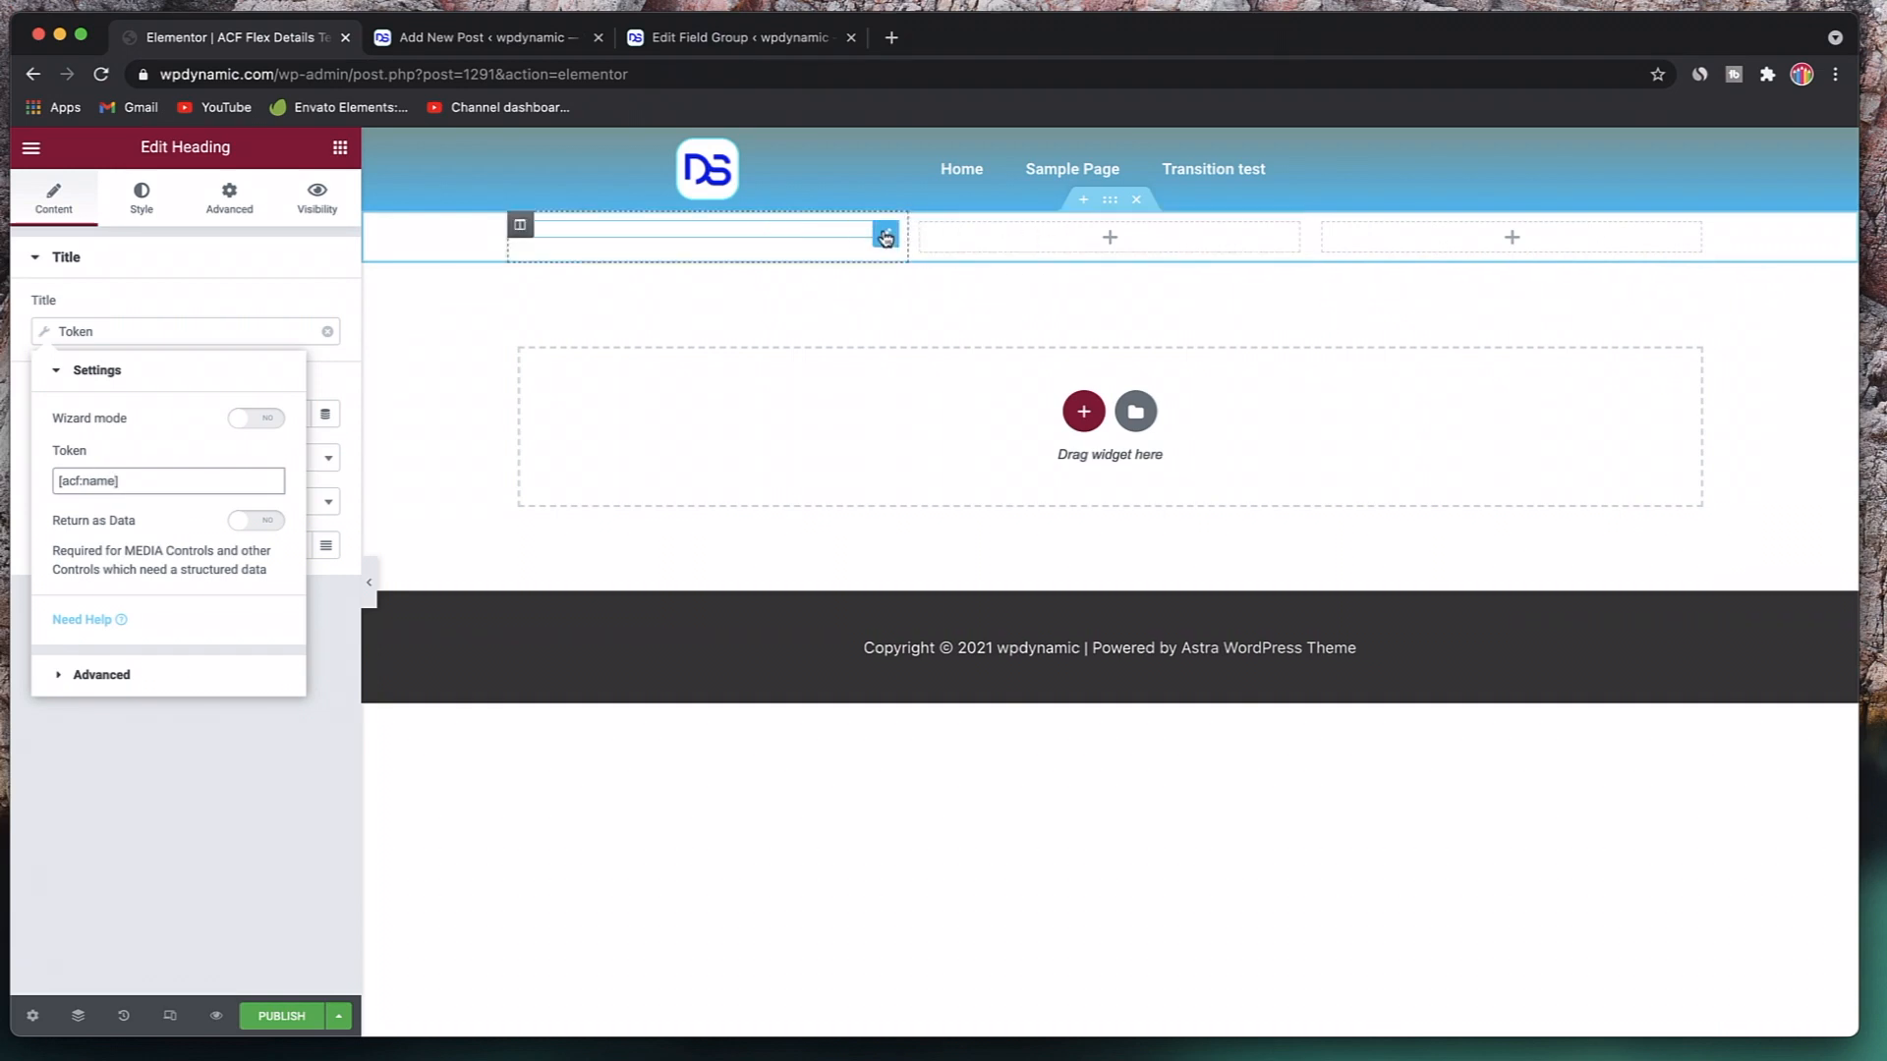
- Copy the token heading from the first column and paste it into the second column
right_click(884, 236)
click(918, 316)
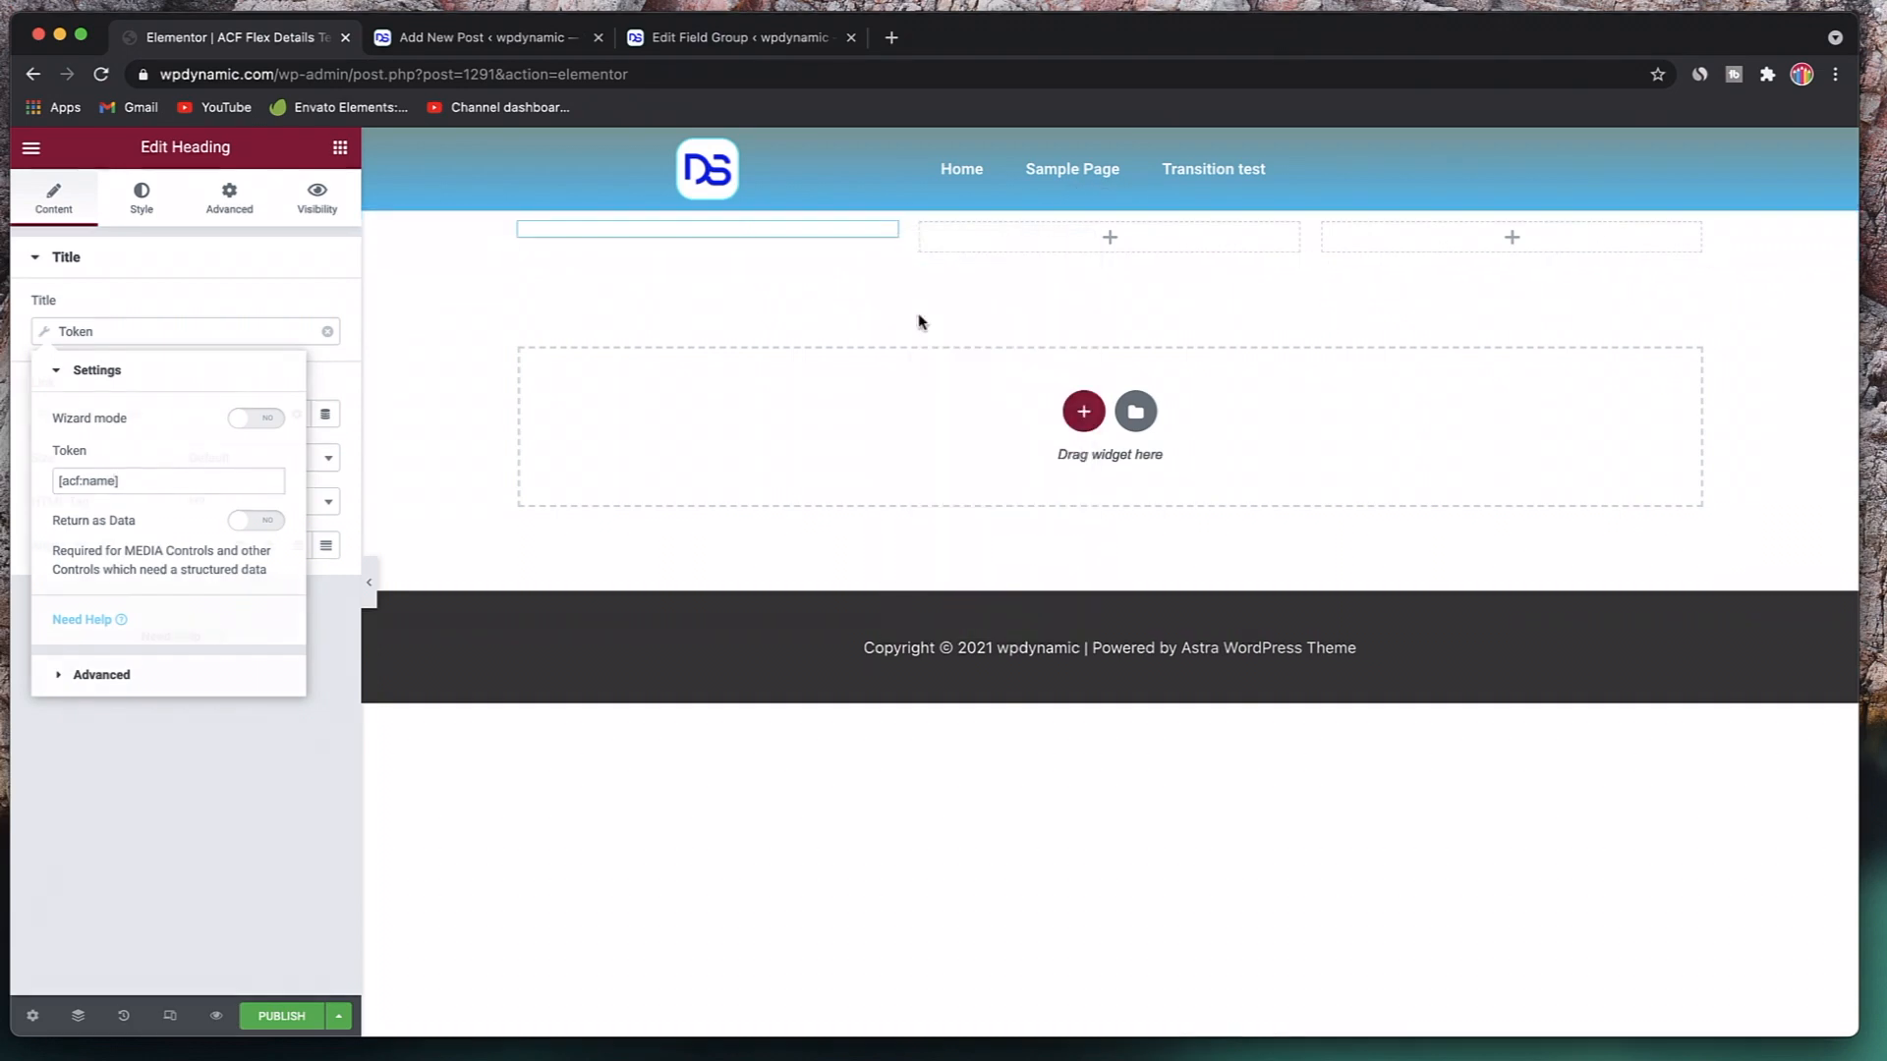
right_click(1052, 243)
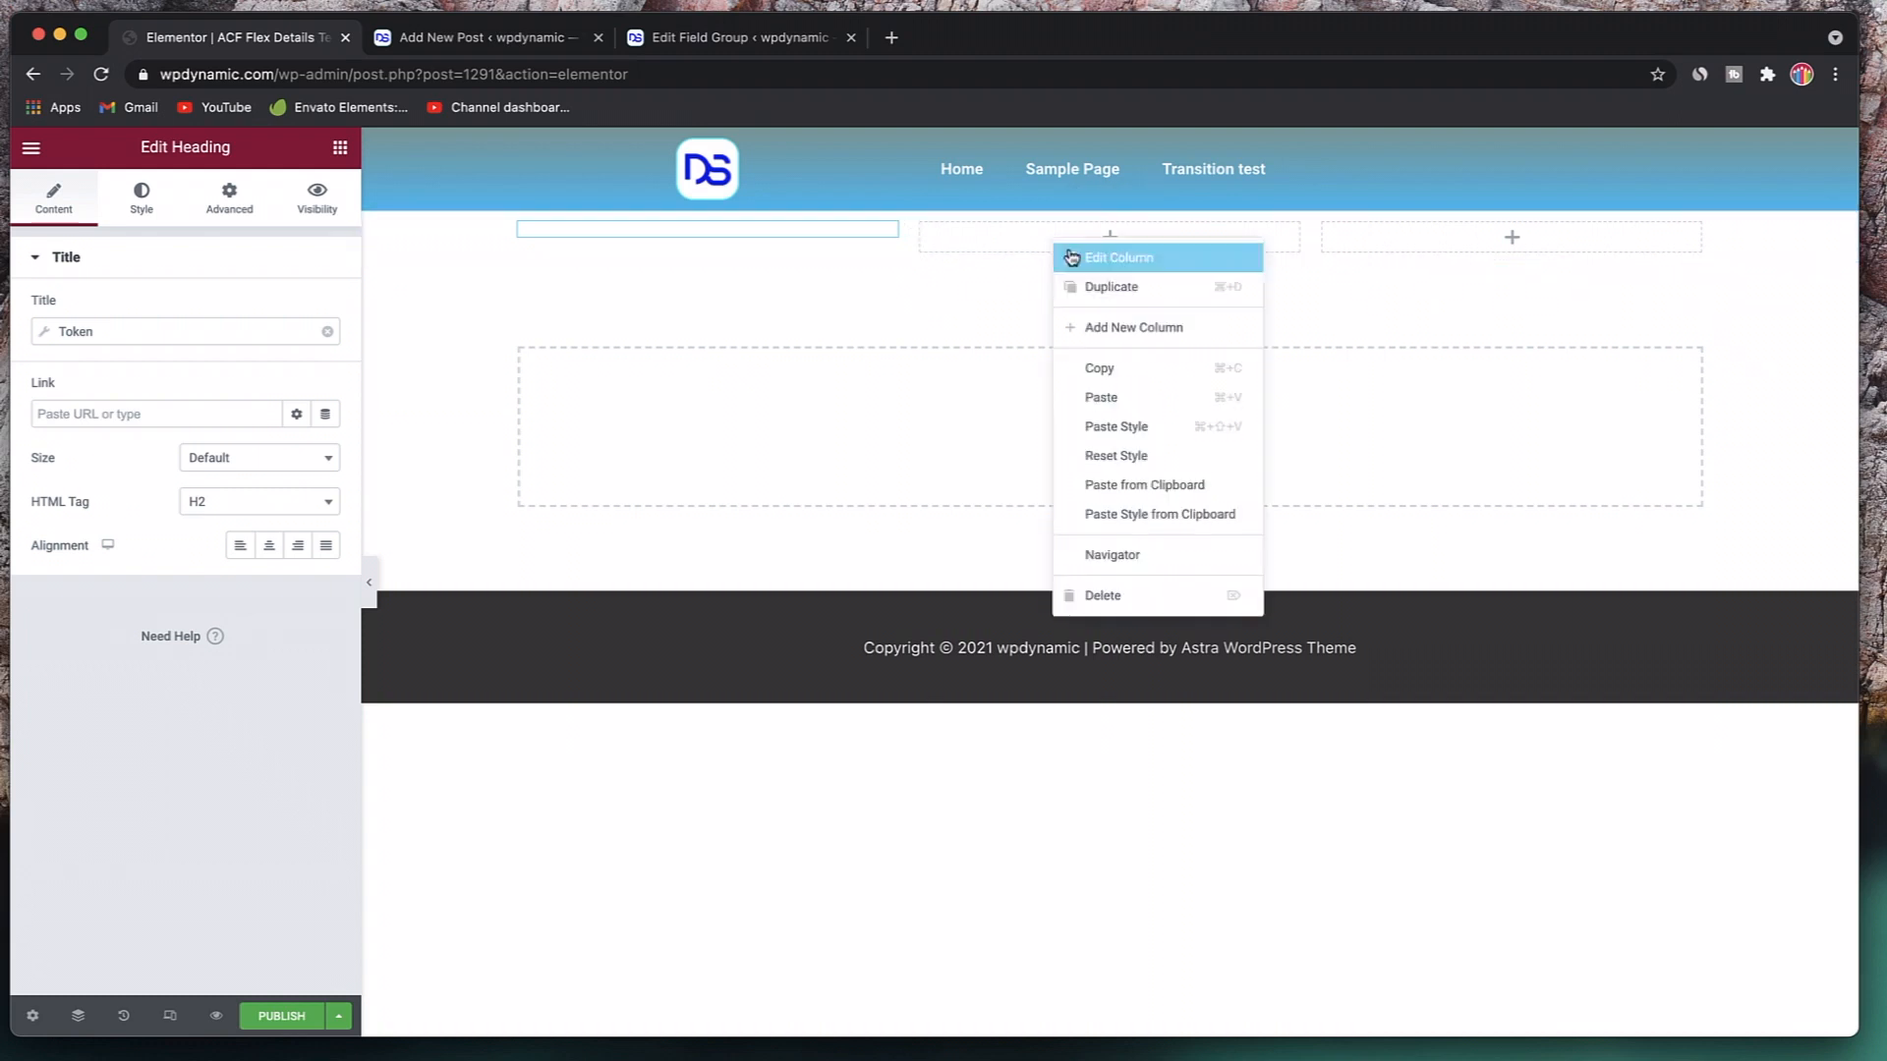
click(1129, 396)
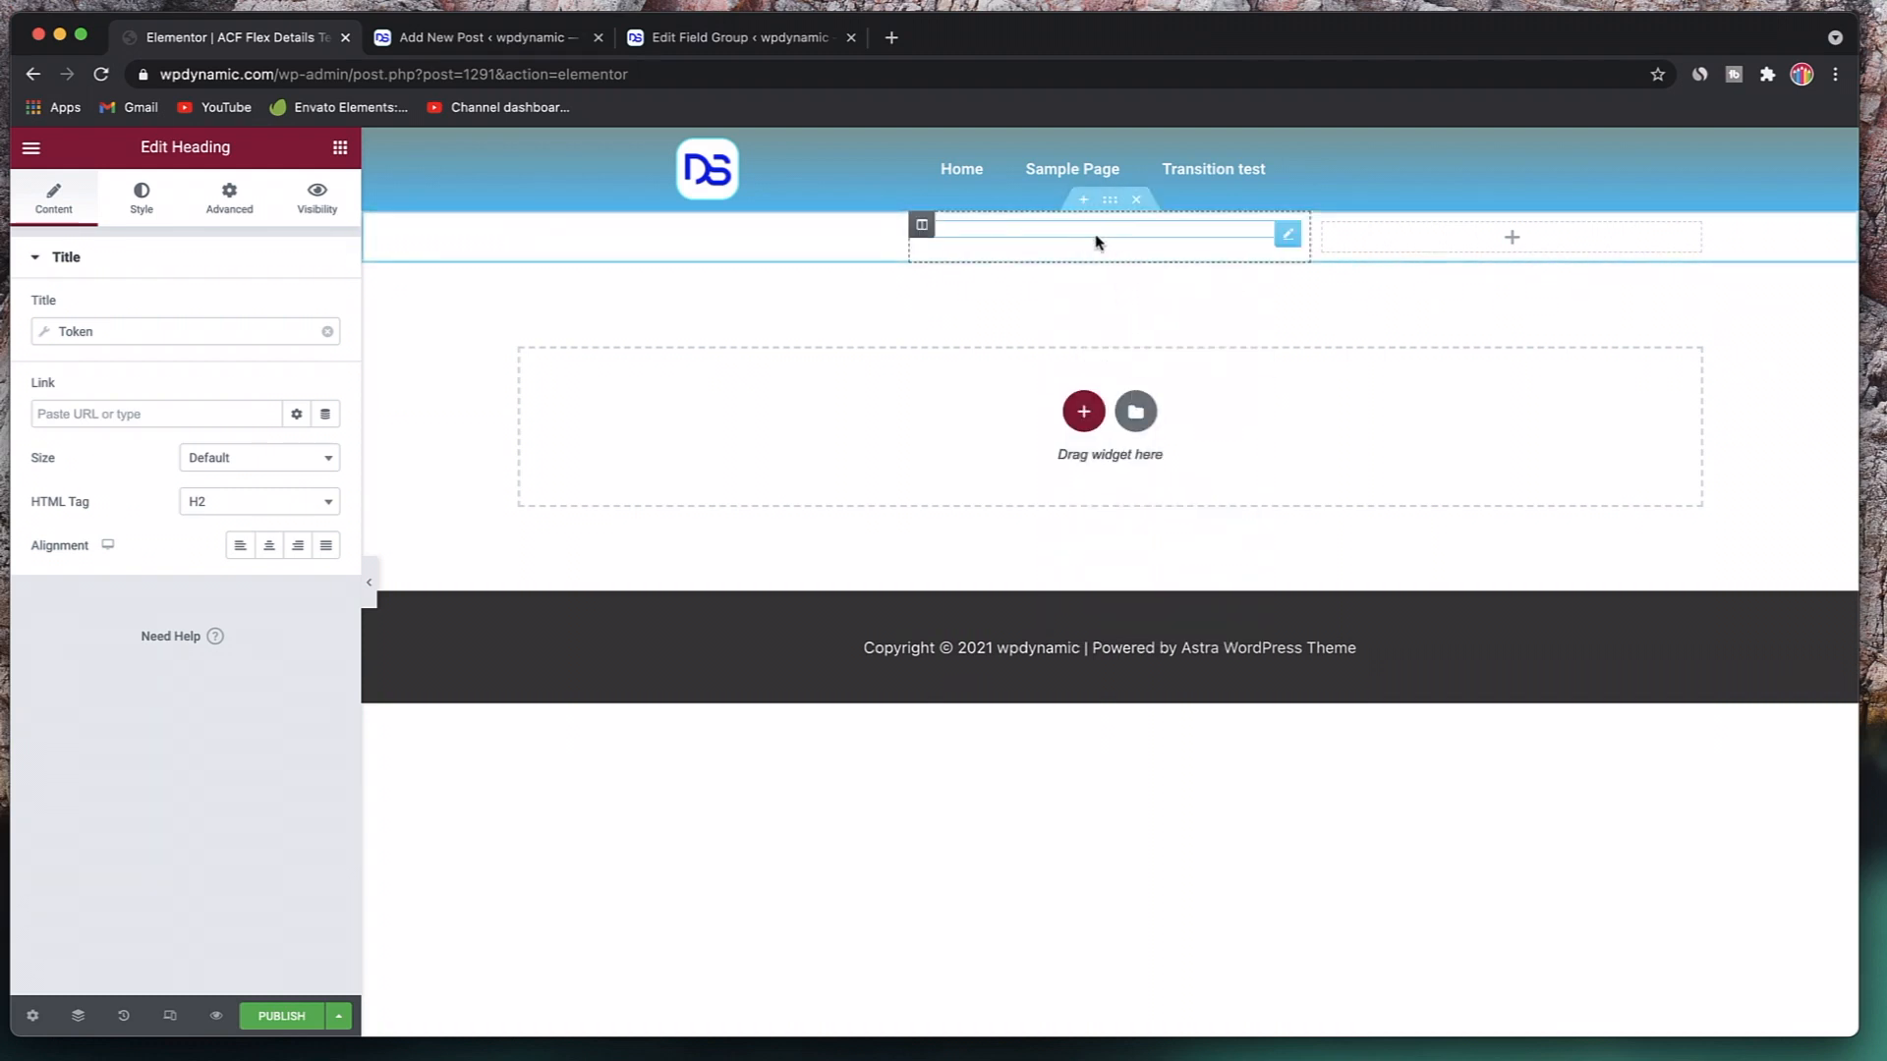
- Change the second column heading's token to [acf:age], checking the sub-field name in the Details layout of the field group
click(219, 331)
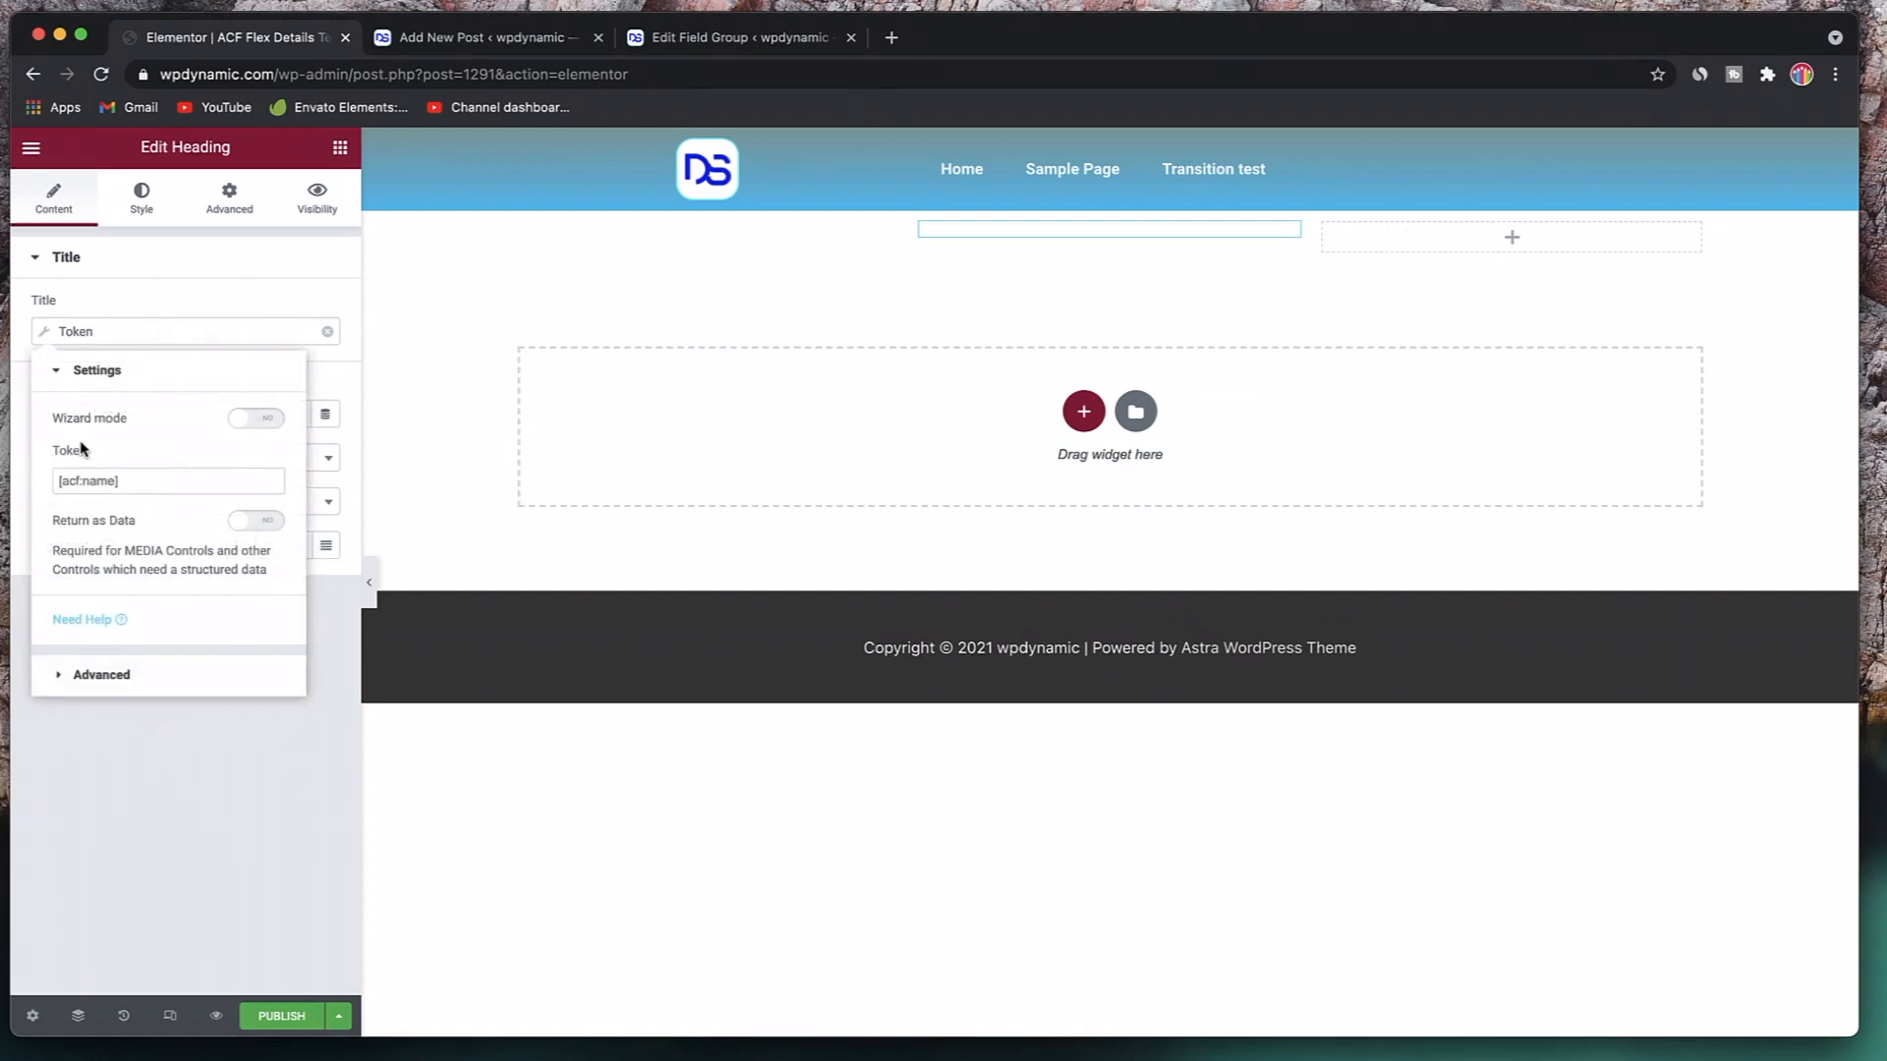
click(105, 480)
key(BackSpace)
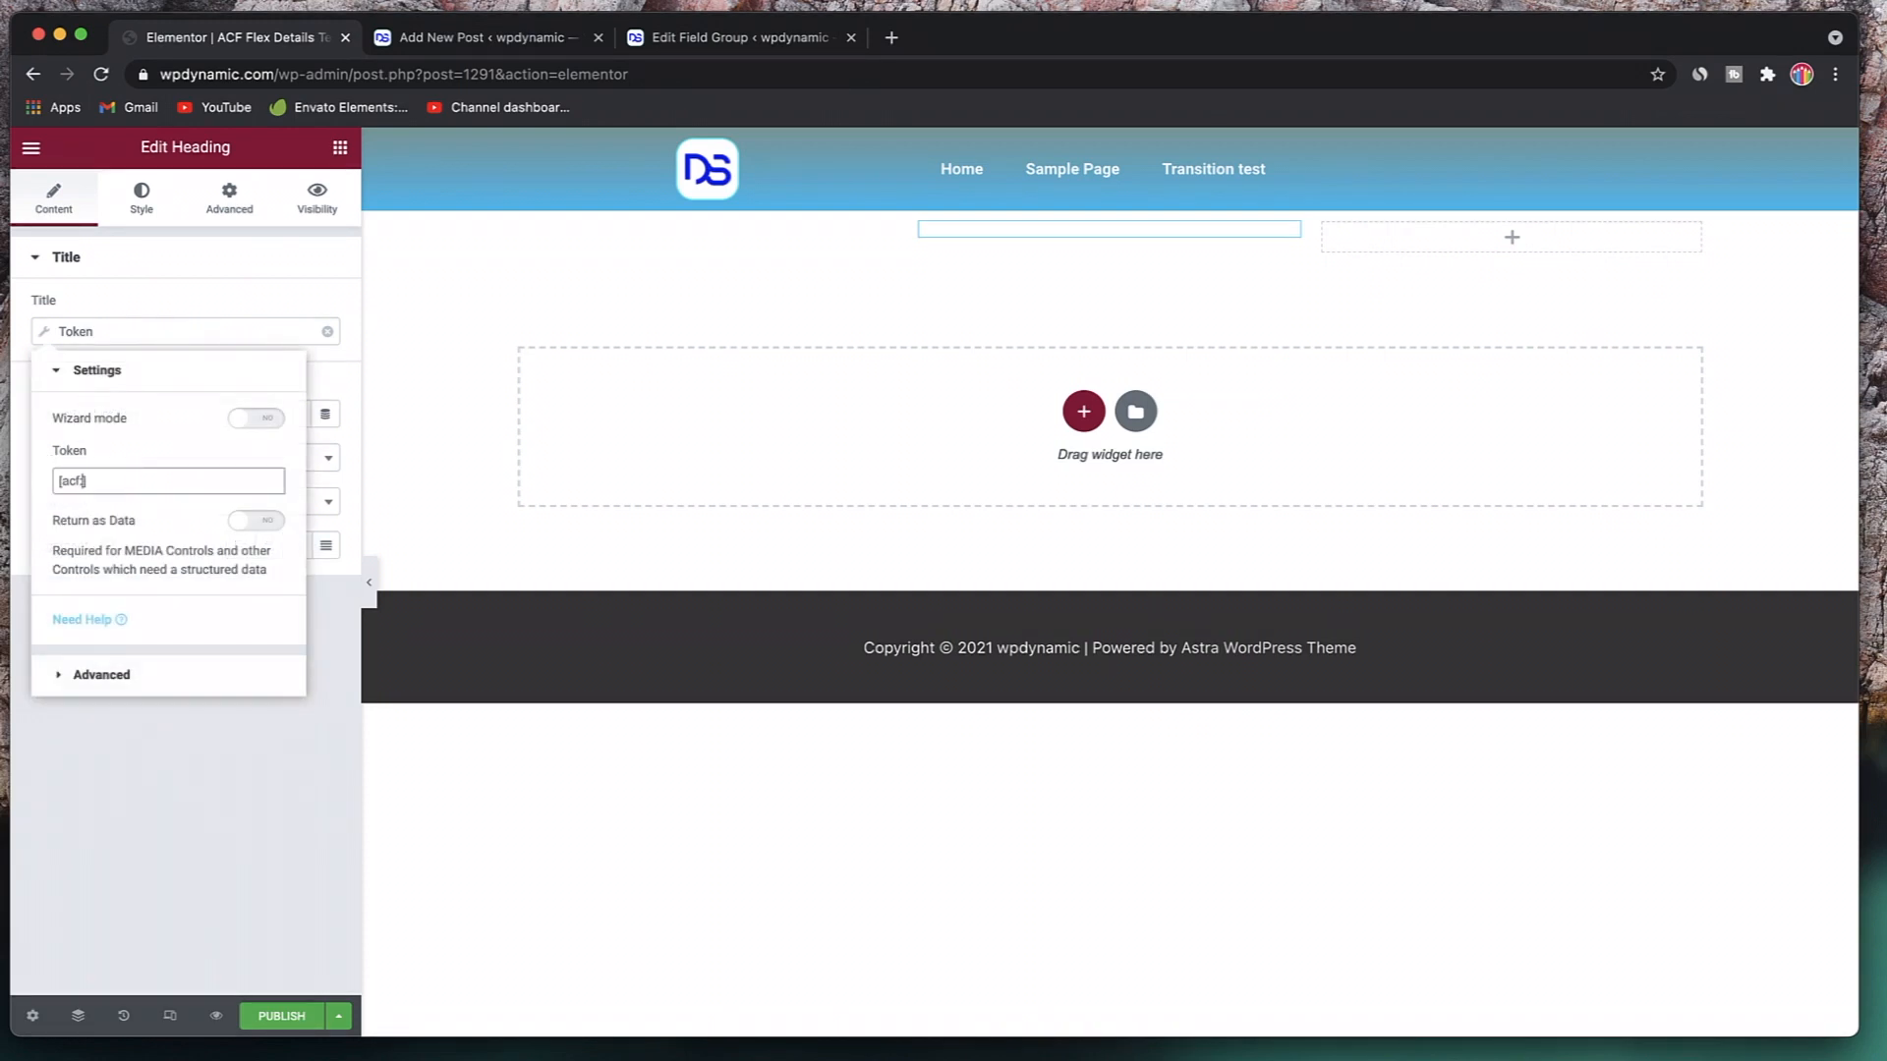
click(737, 37)
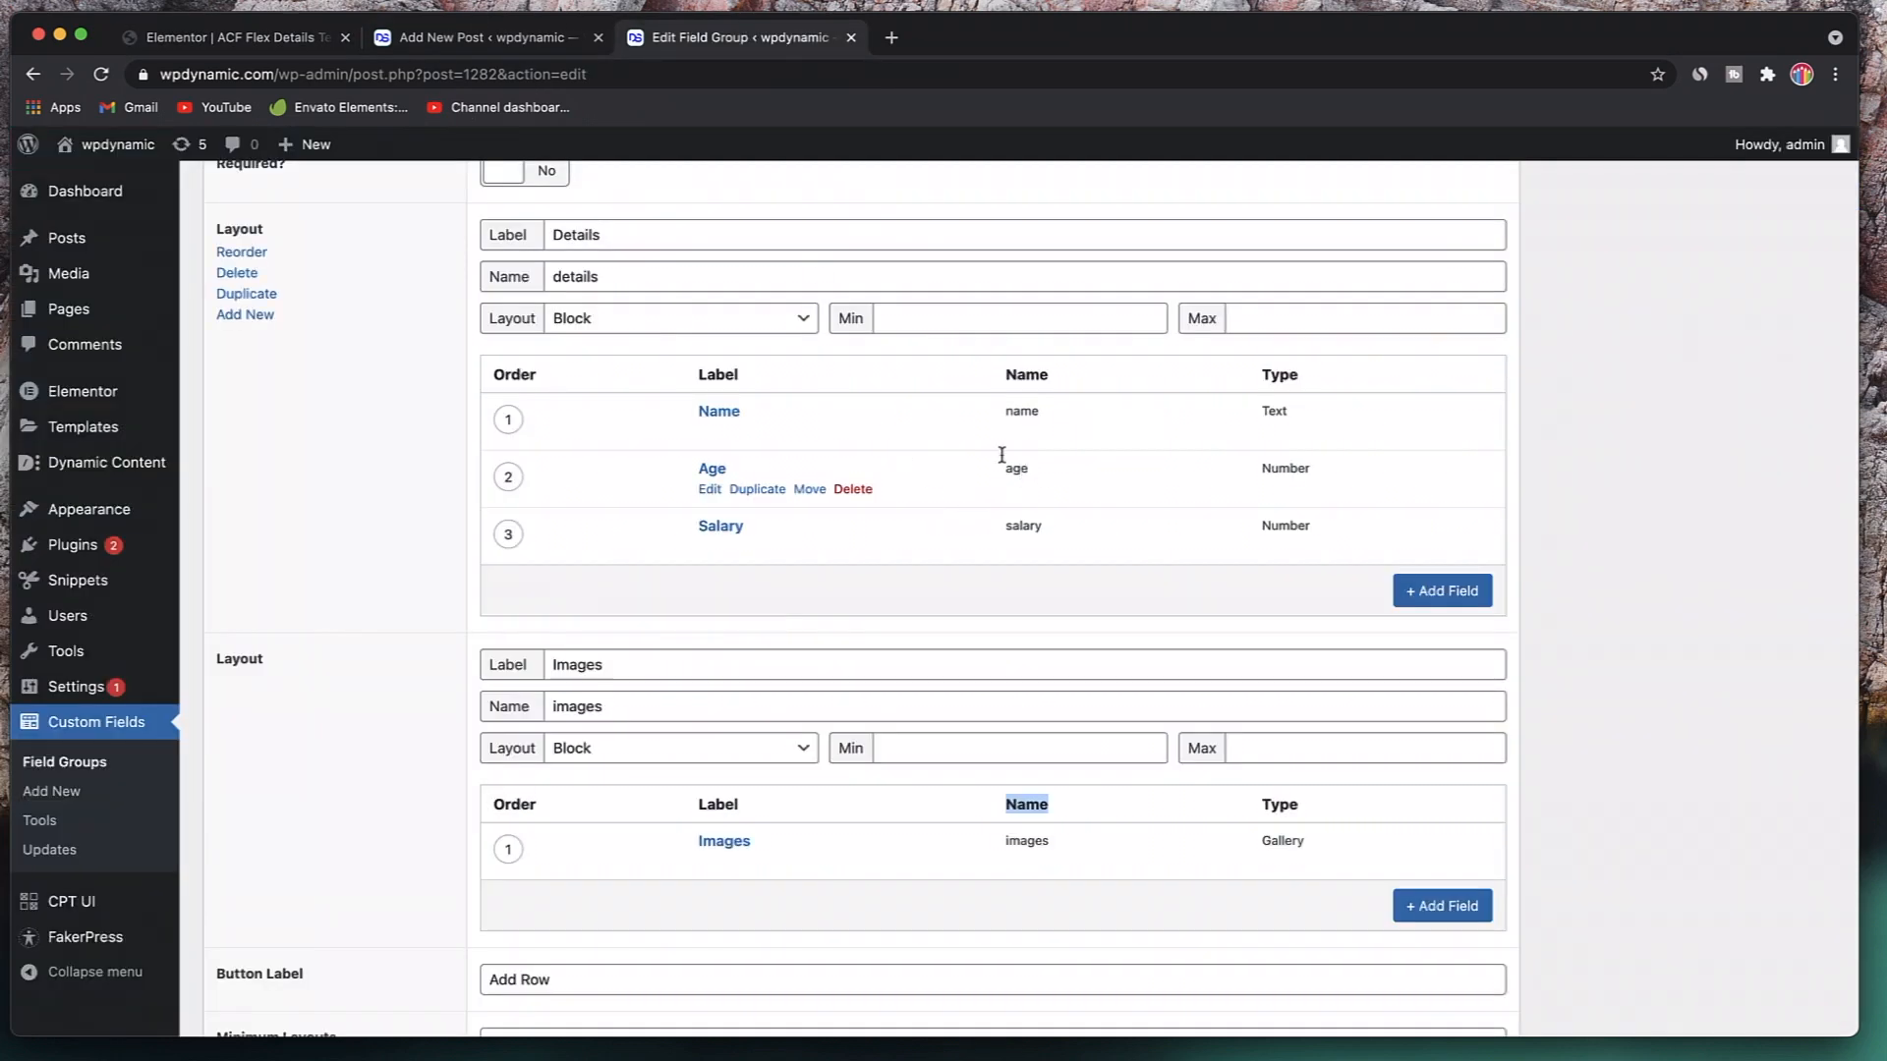
click(231, 37)
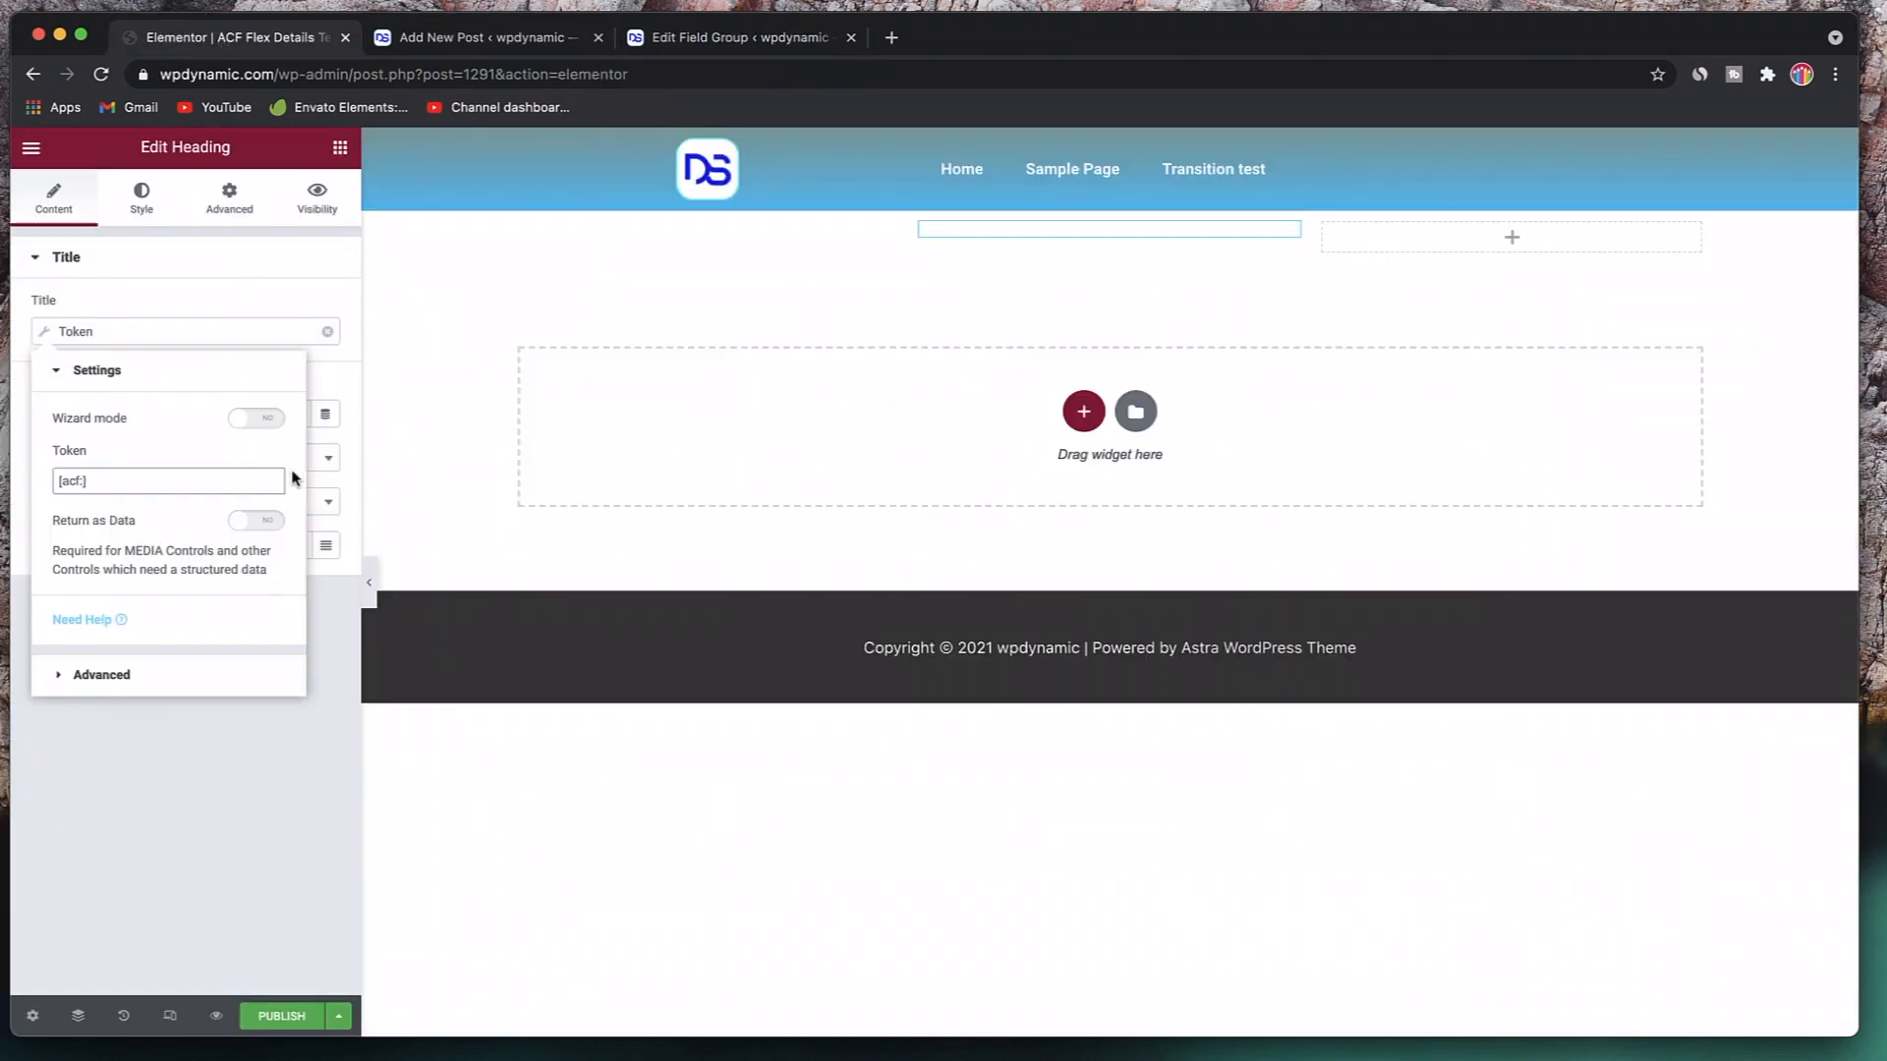
text(ag)
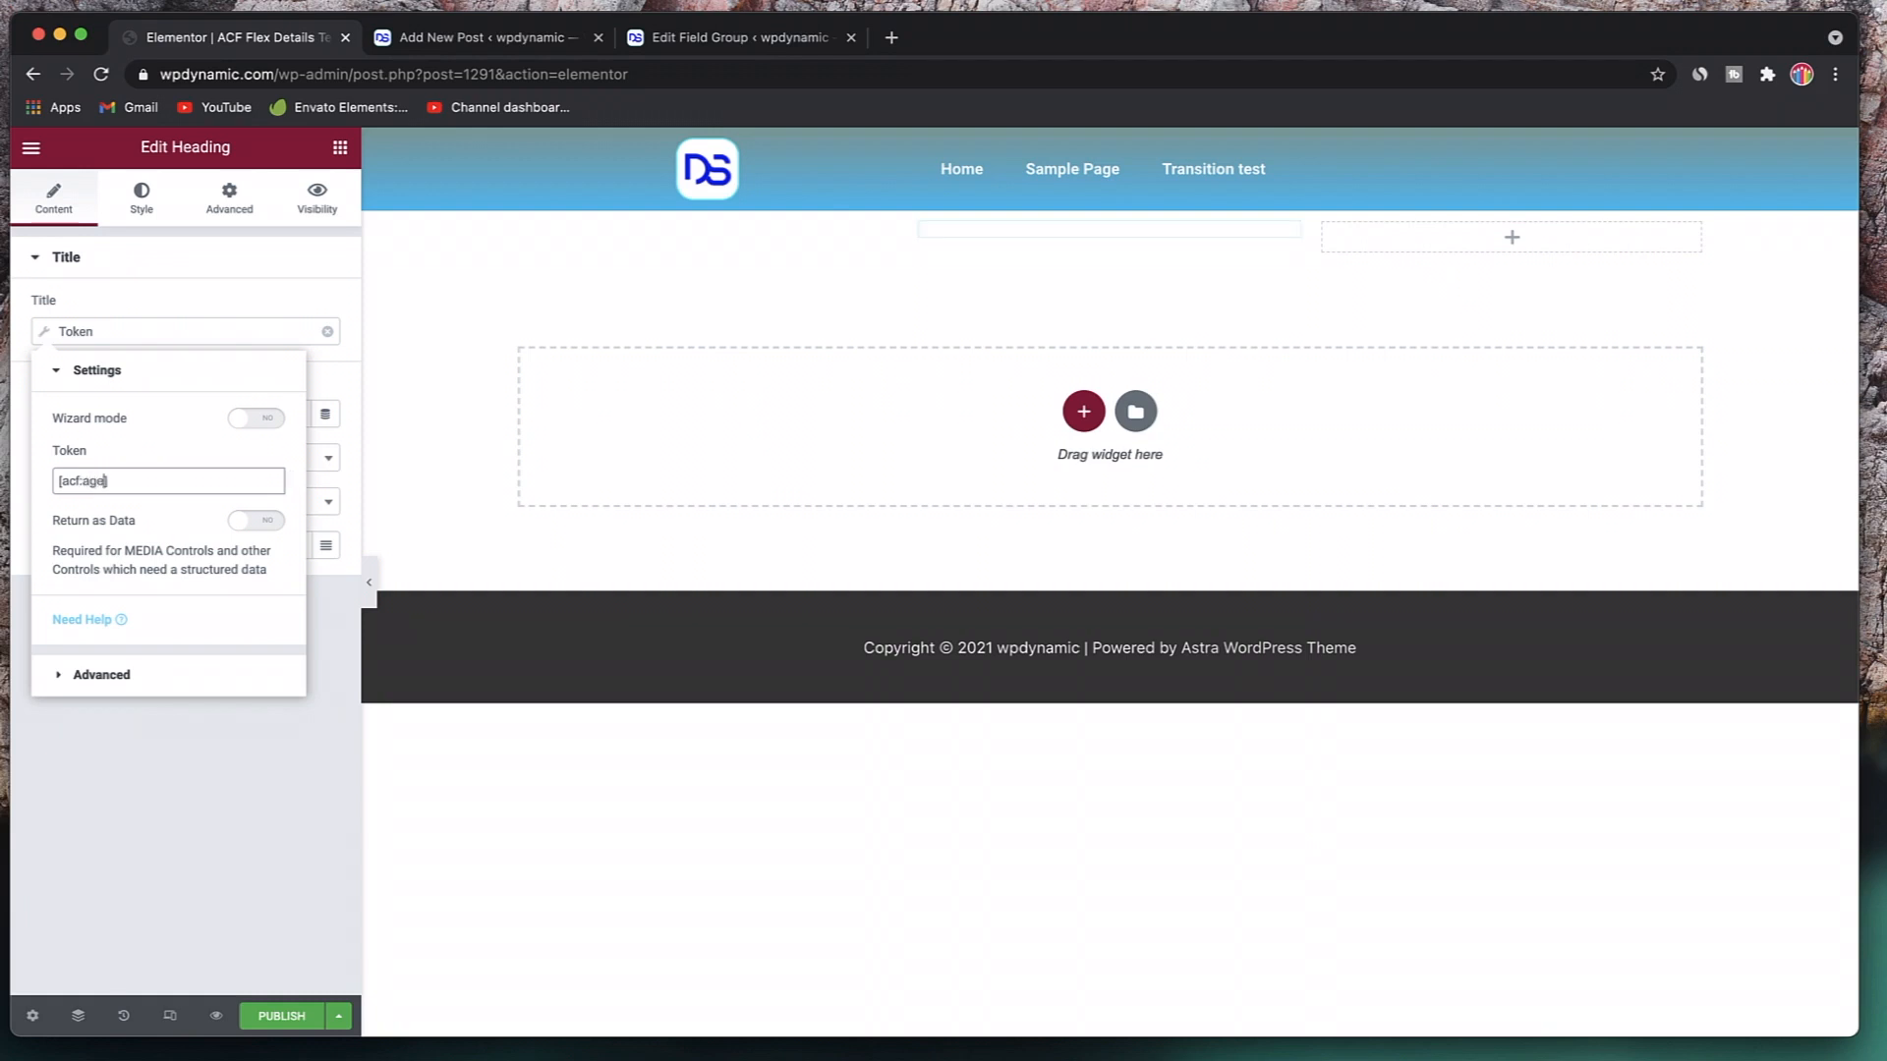
text(e)
click(693, 39)
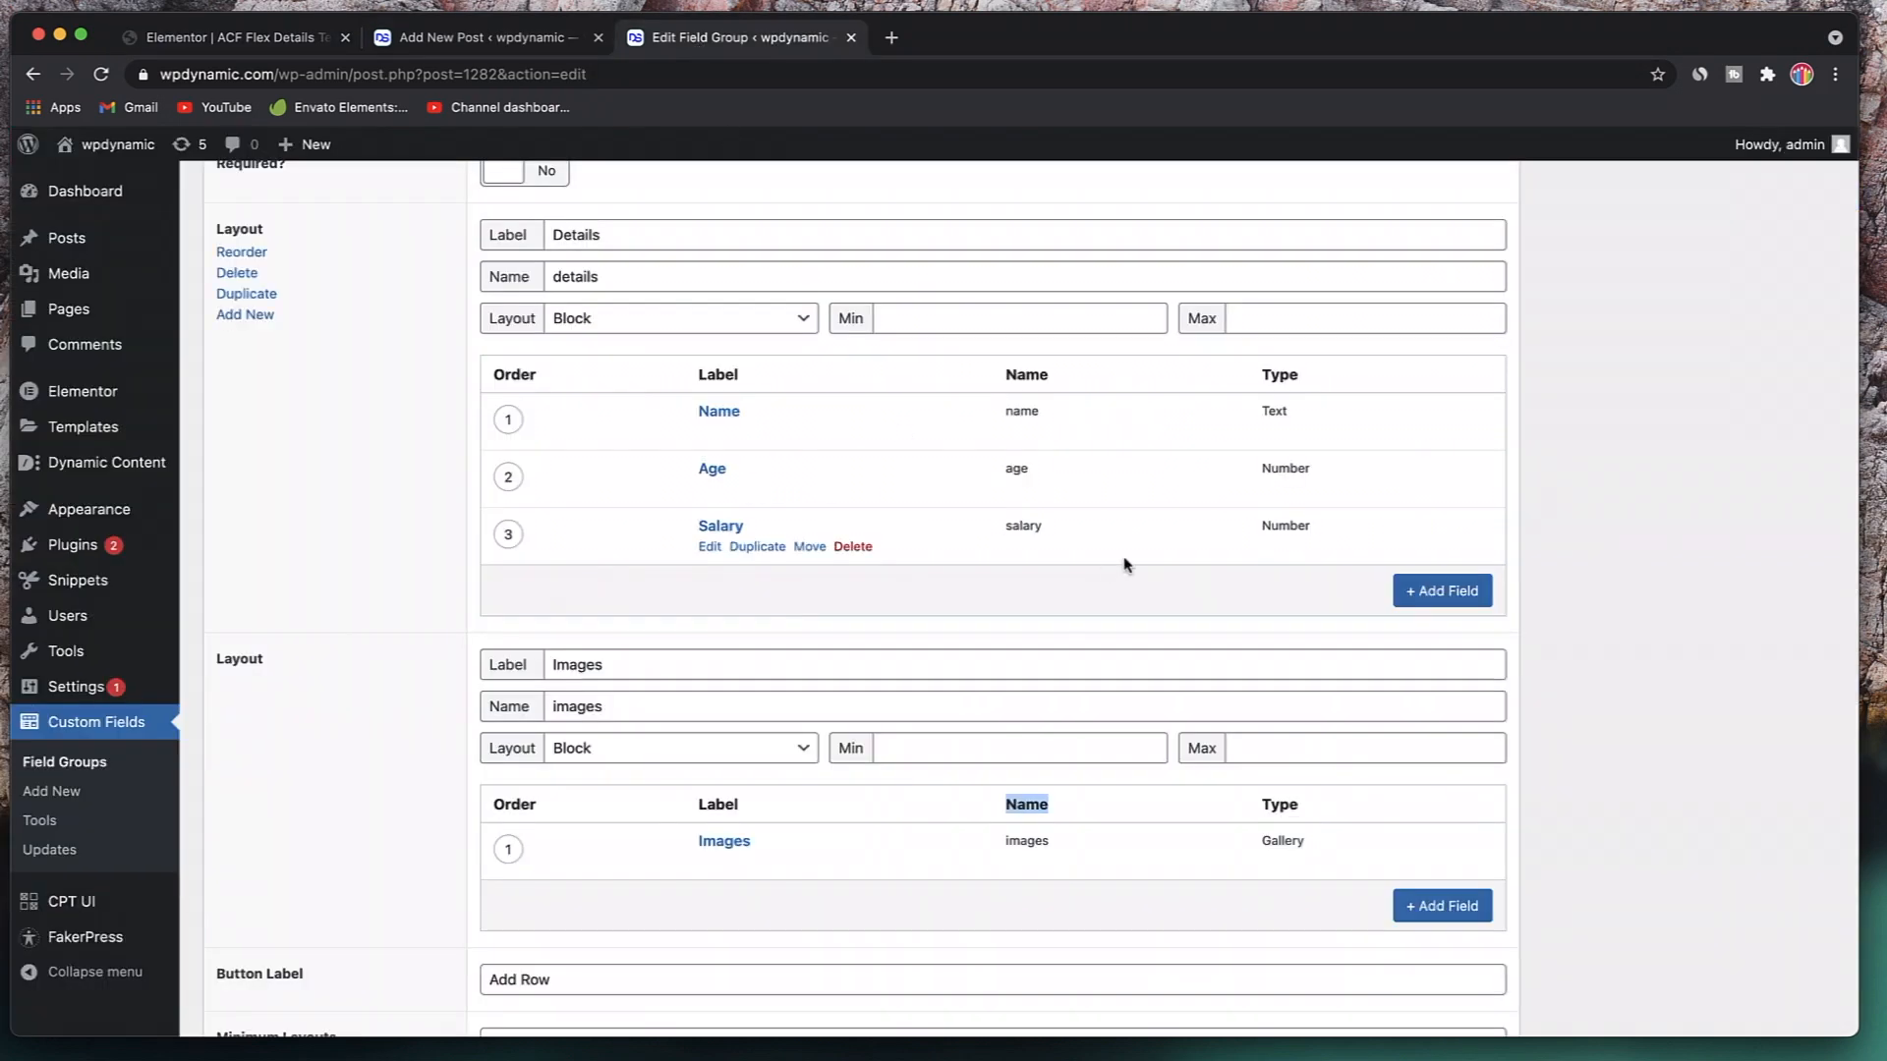
double_click(1015, 469)
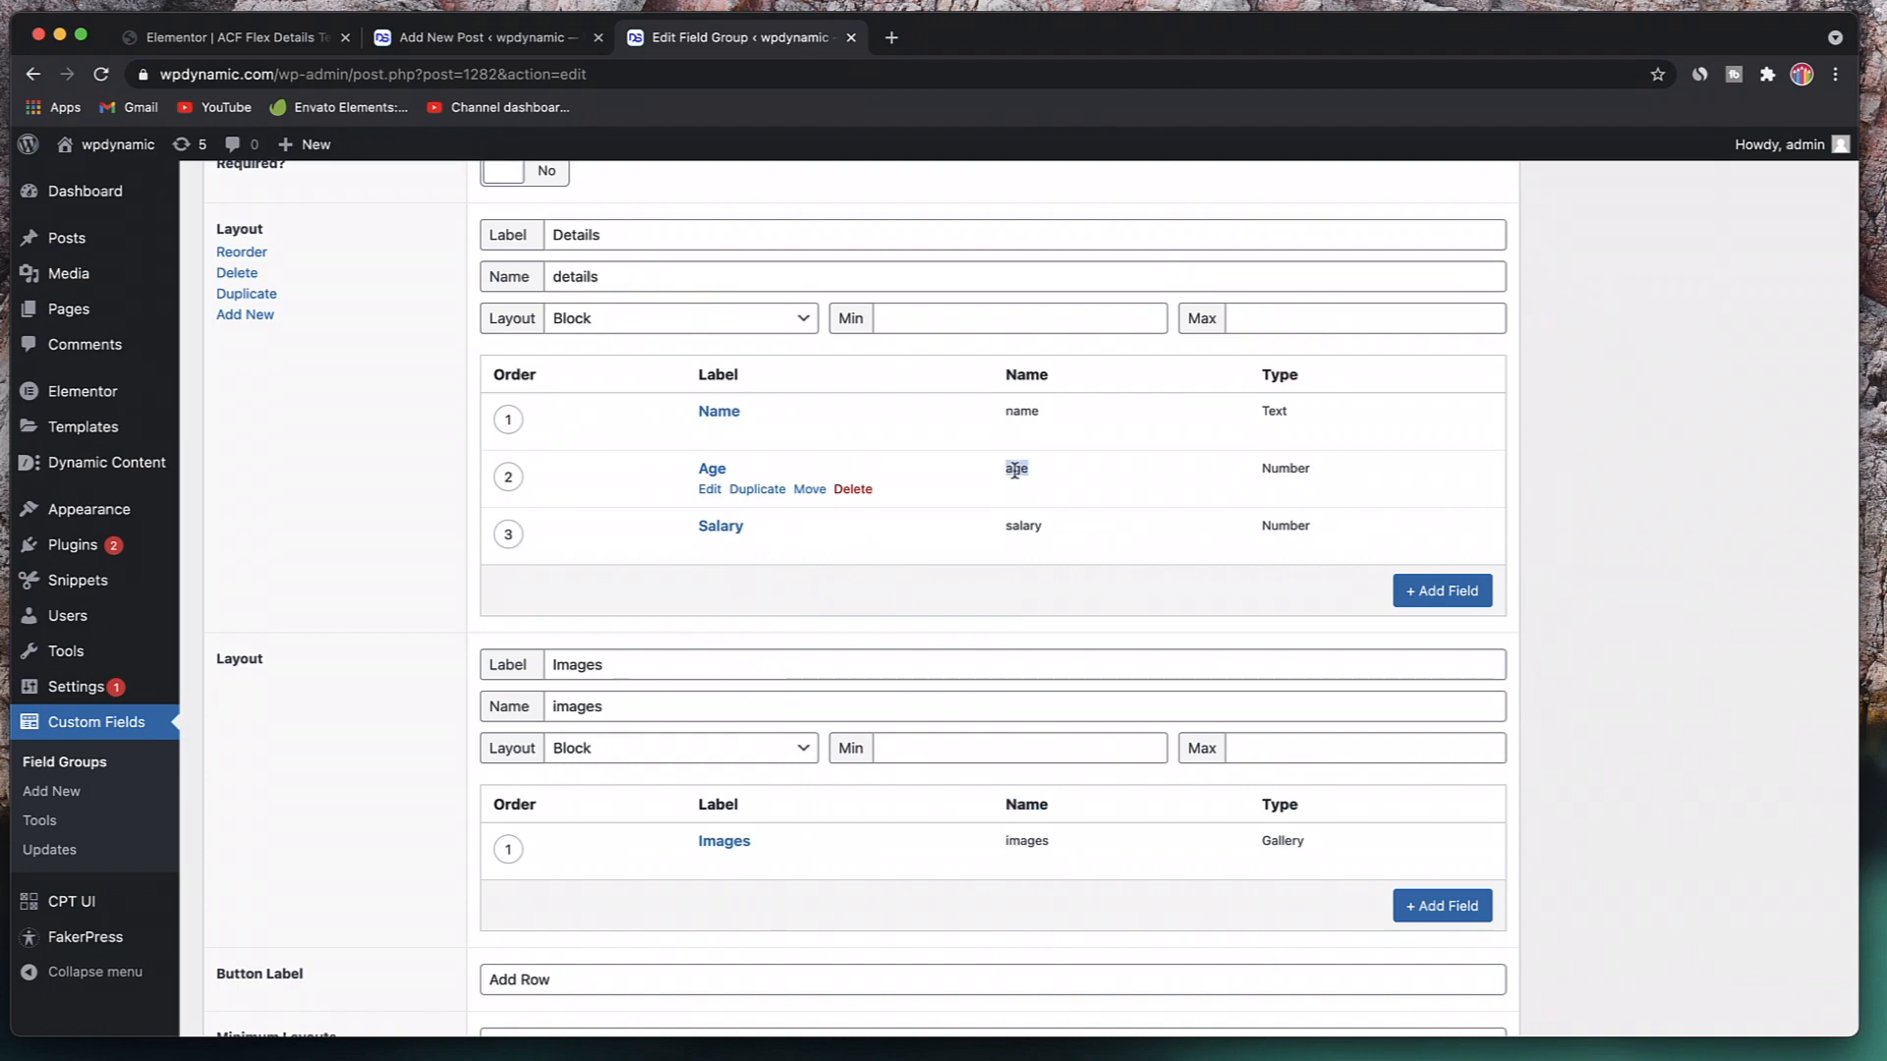
click(197, 39)
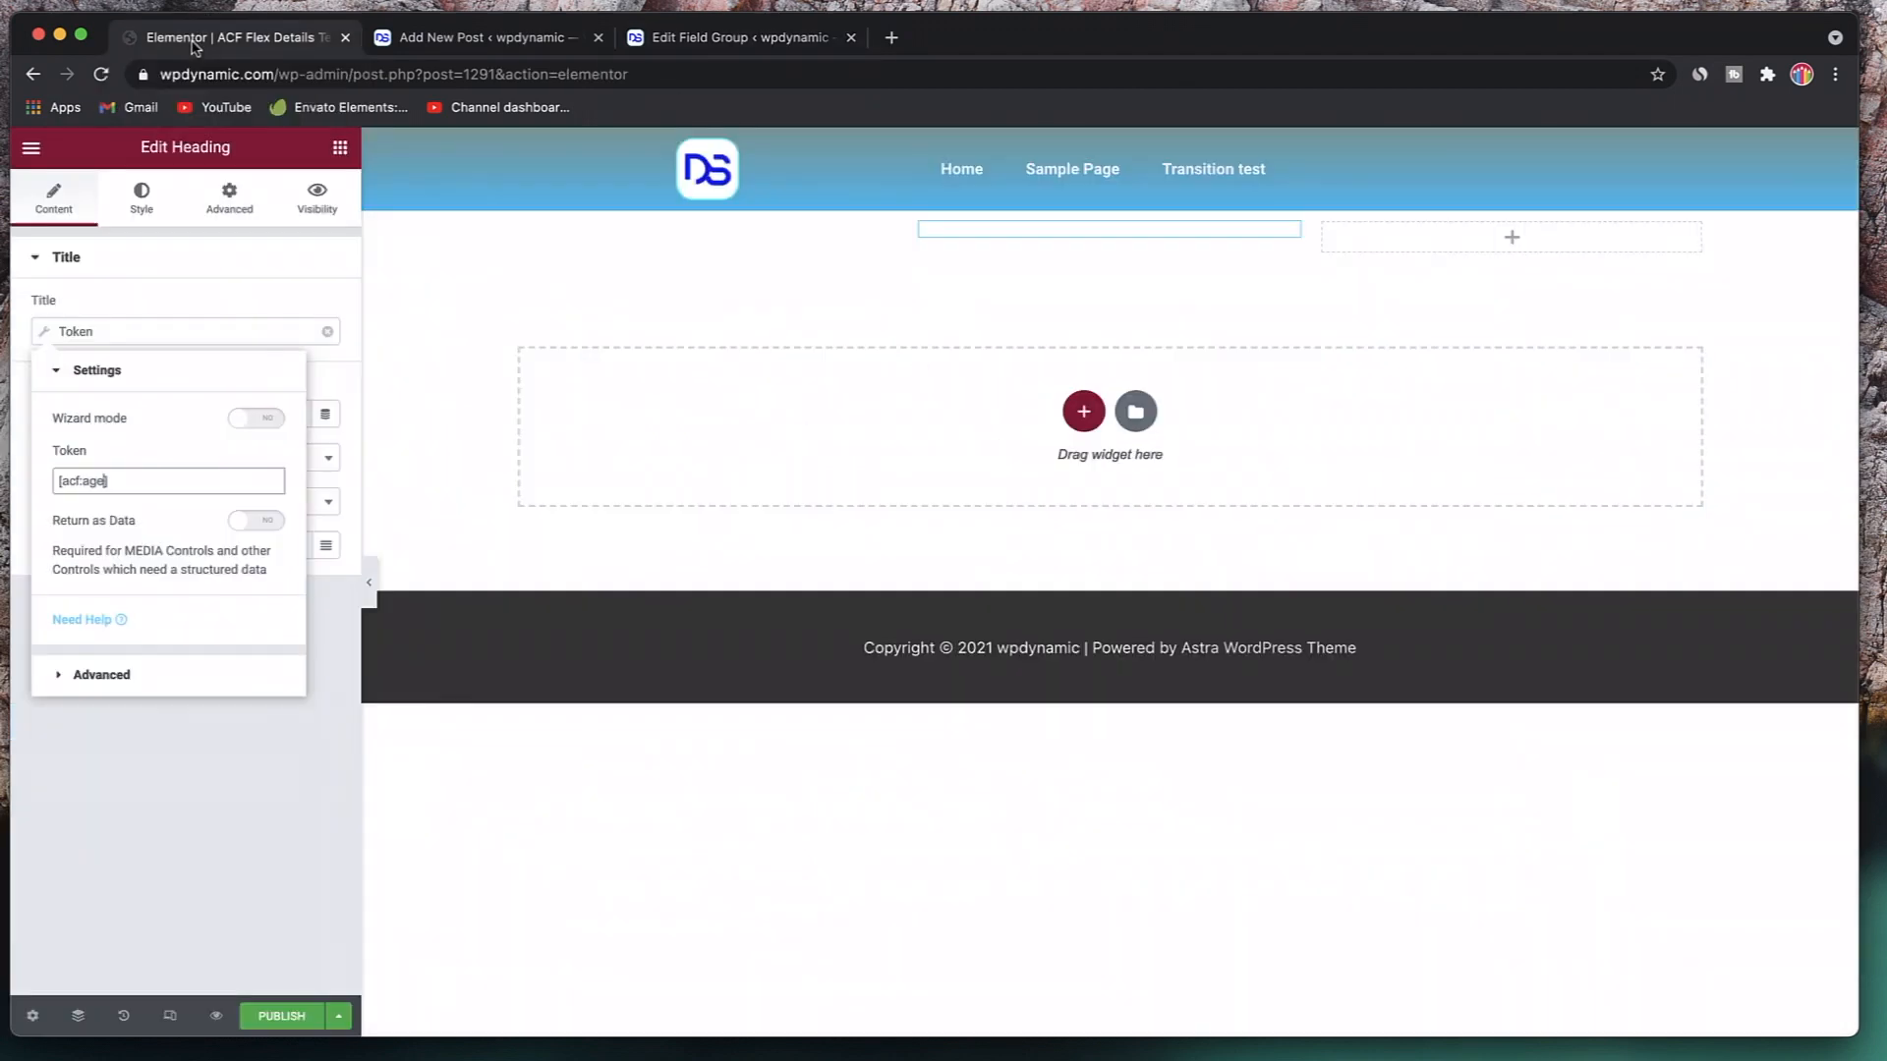
- Copy the token heading from the second column and paste it into the empty third column
click(1510, 241)
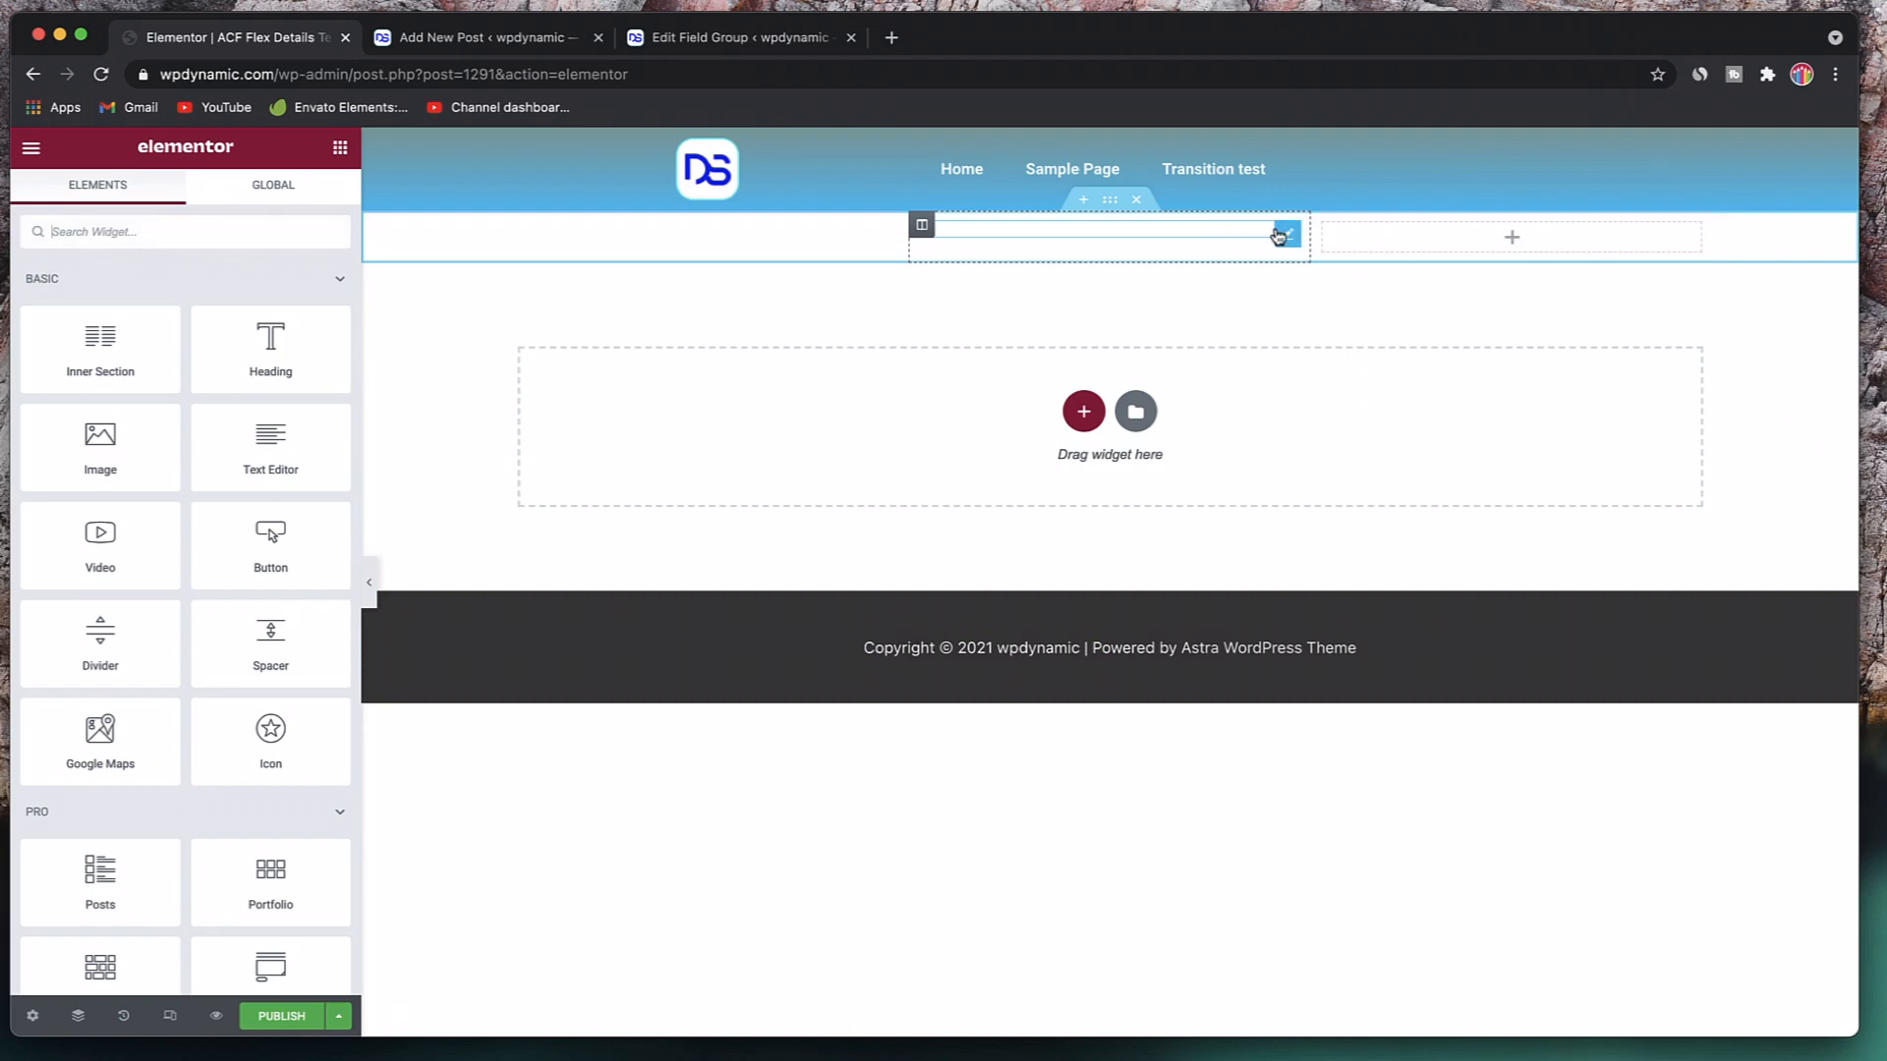
right_click(1278, 236)
click(1310, 311)
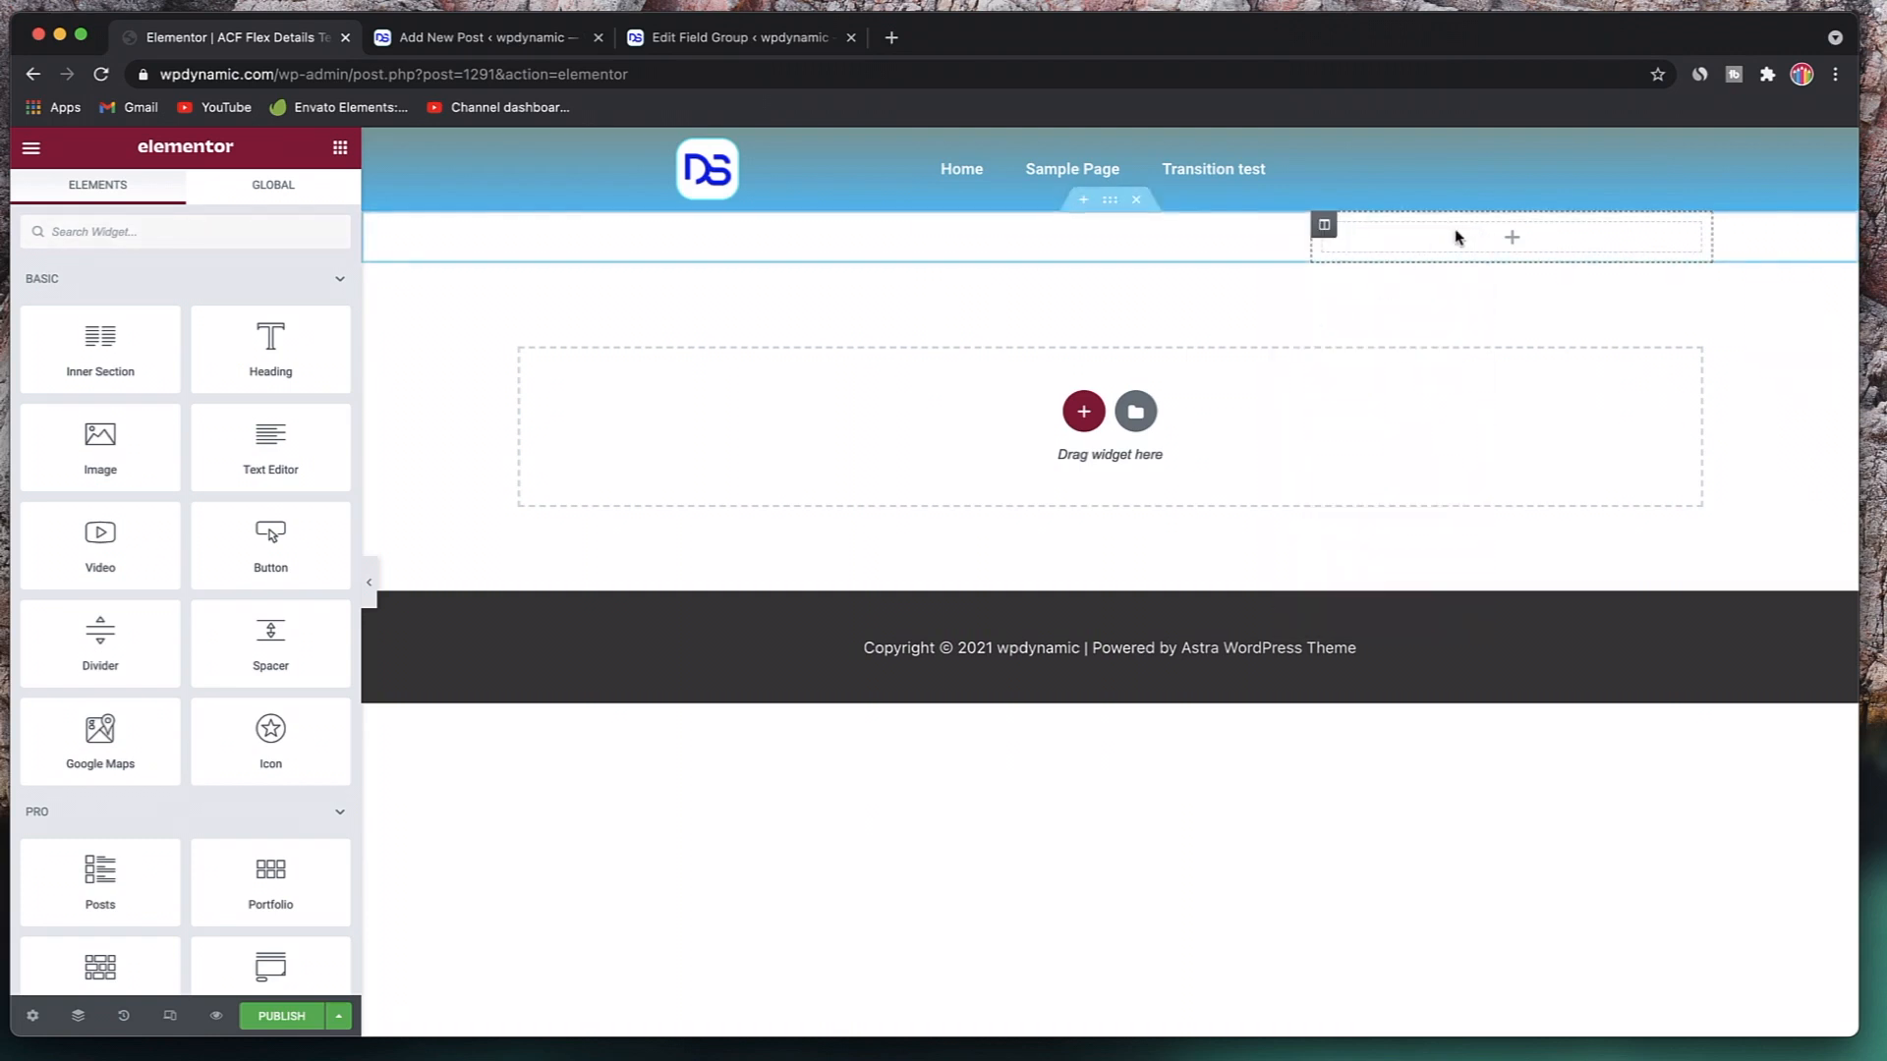
right_click(1459, 238)
click(1522, 393)
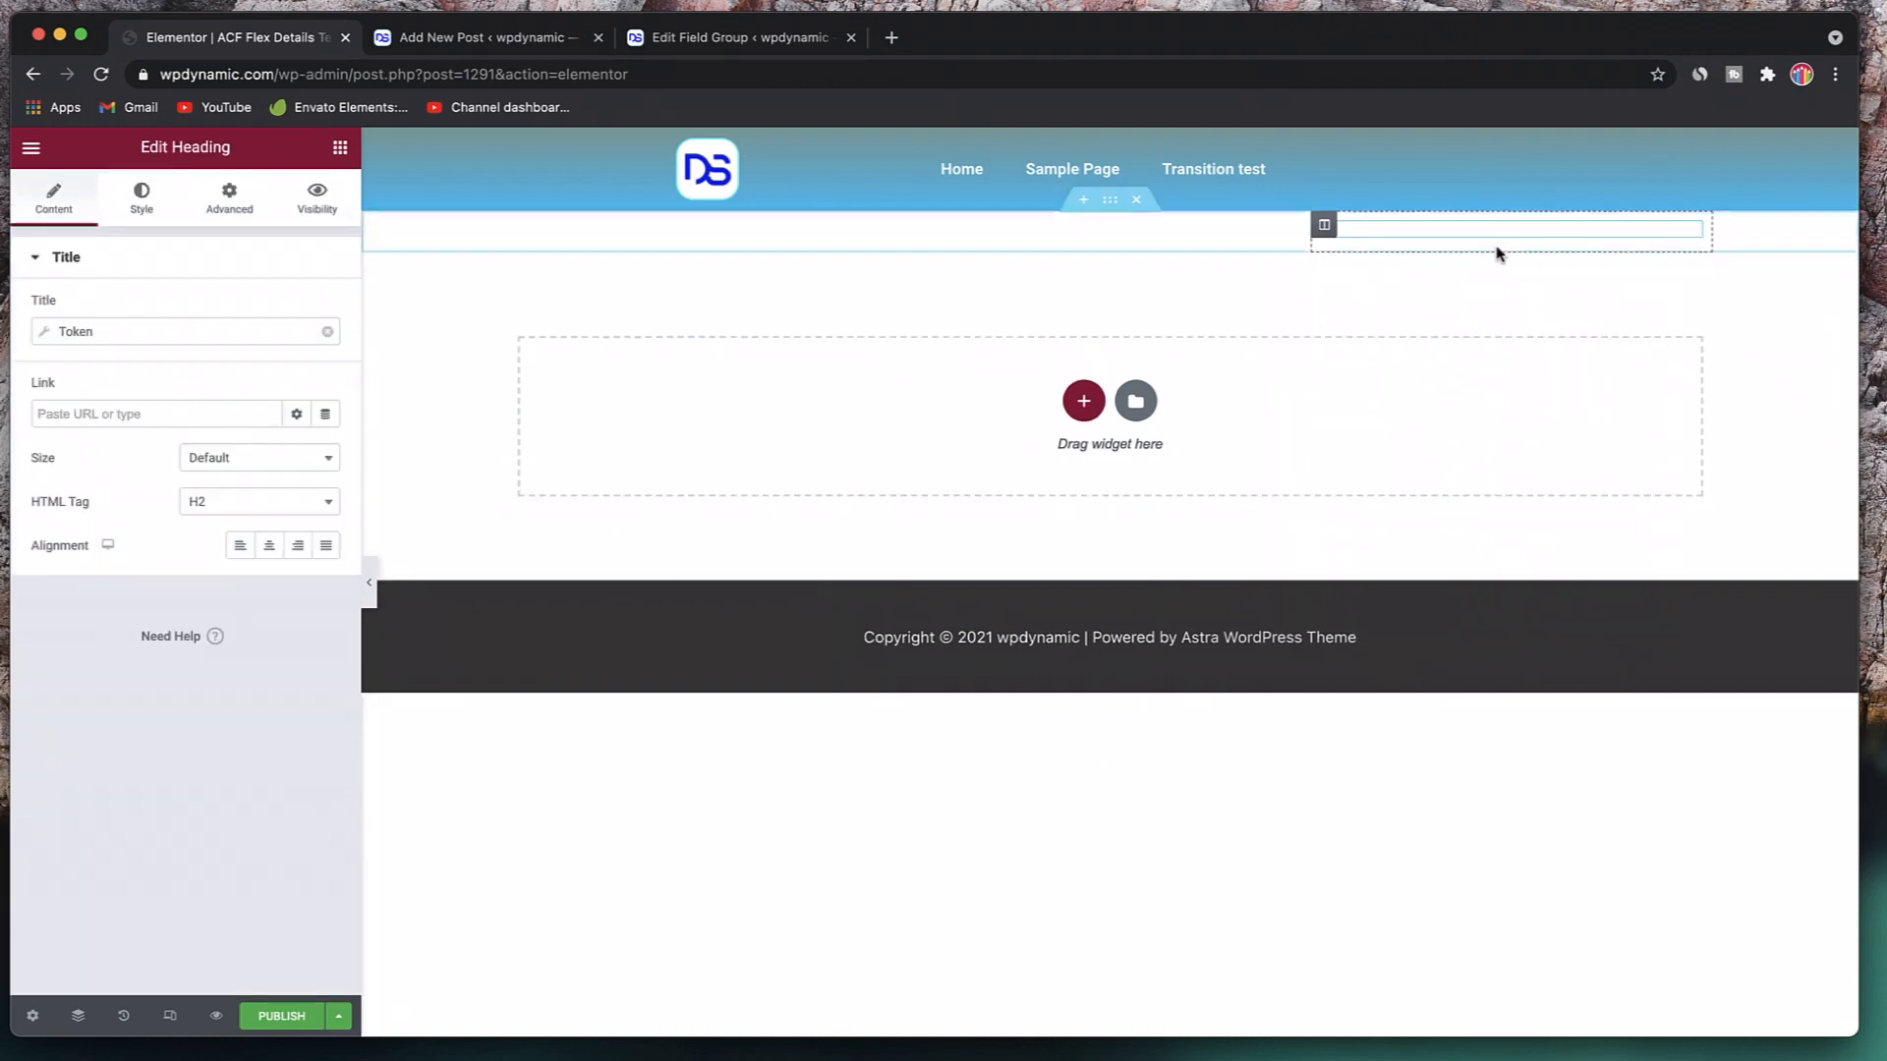
- Change the third column heading's token to [acf:salary], checking the sub-field name in the field group, and publish the Details template
click(193, 339)
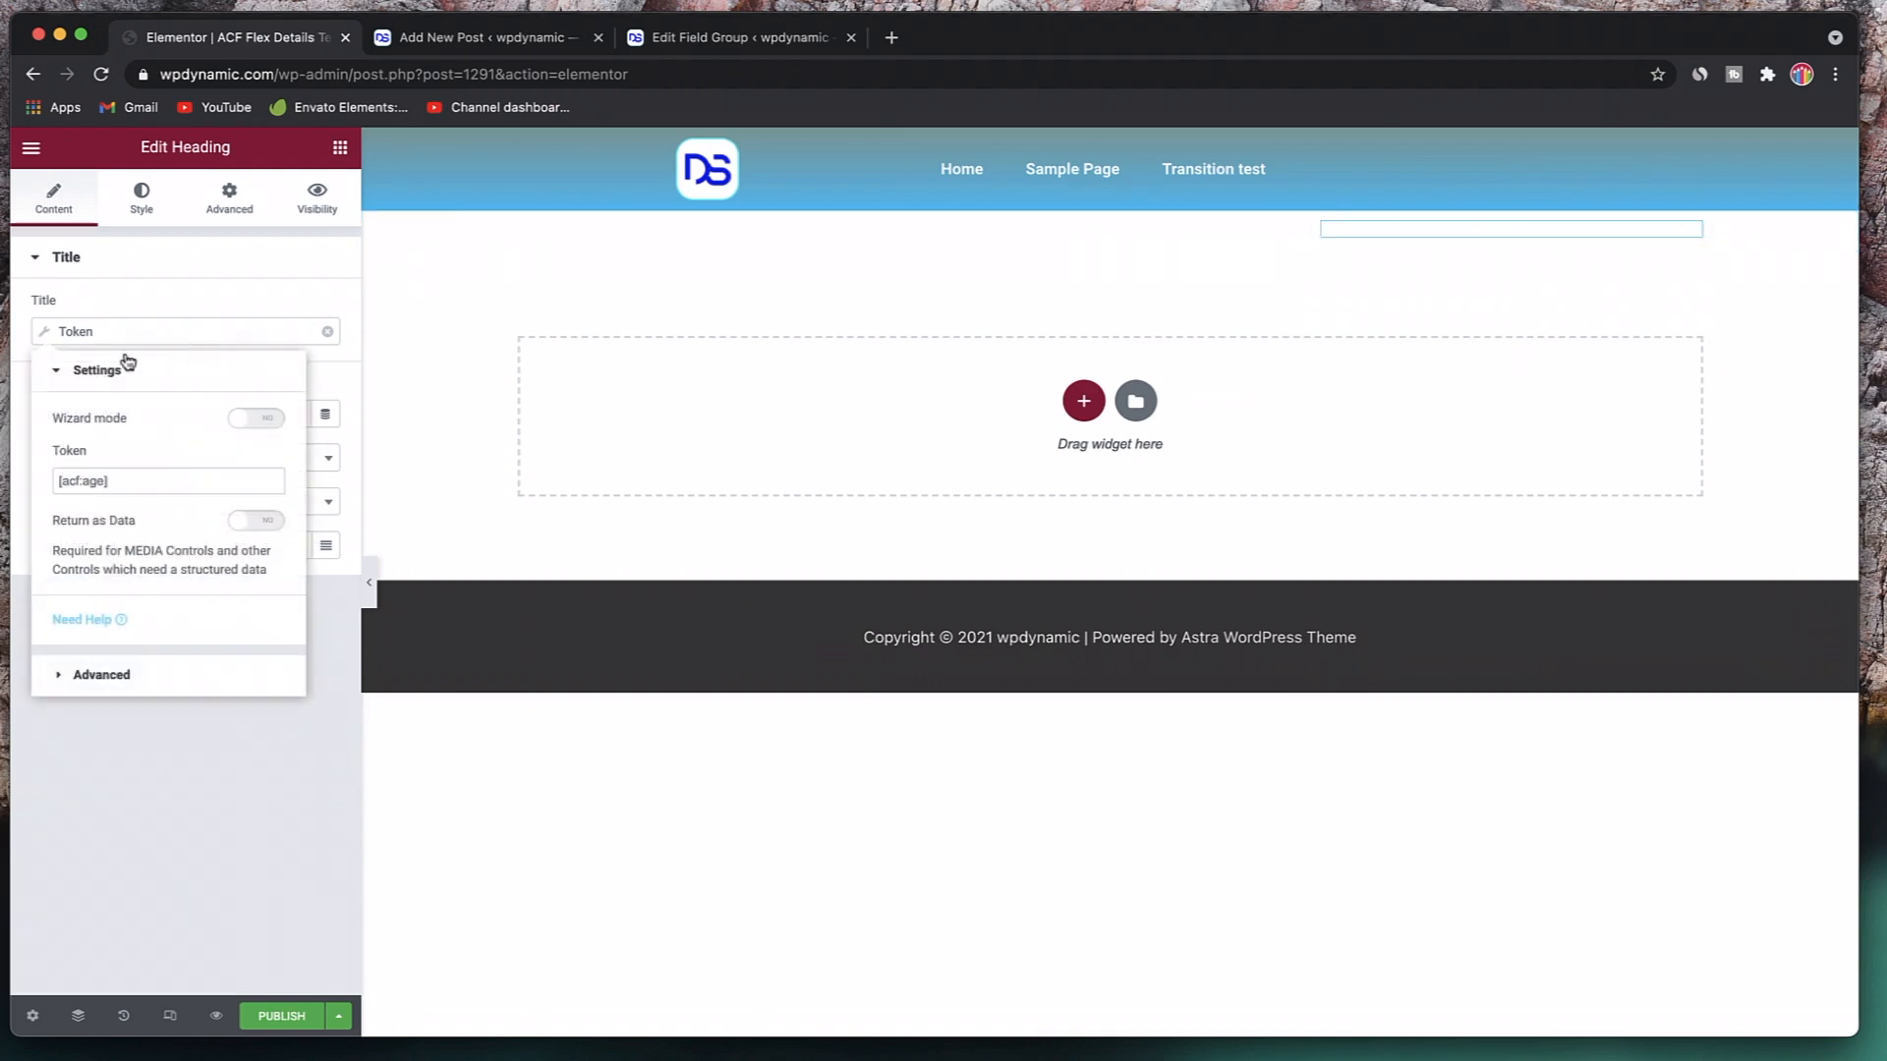
click(98, 481)
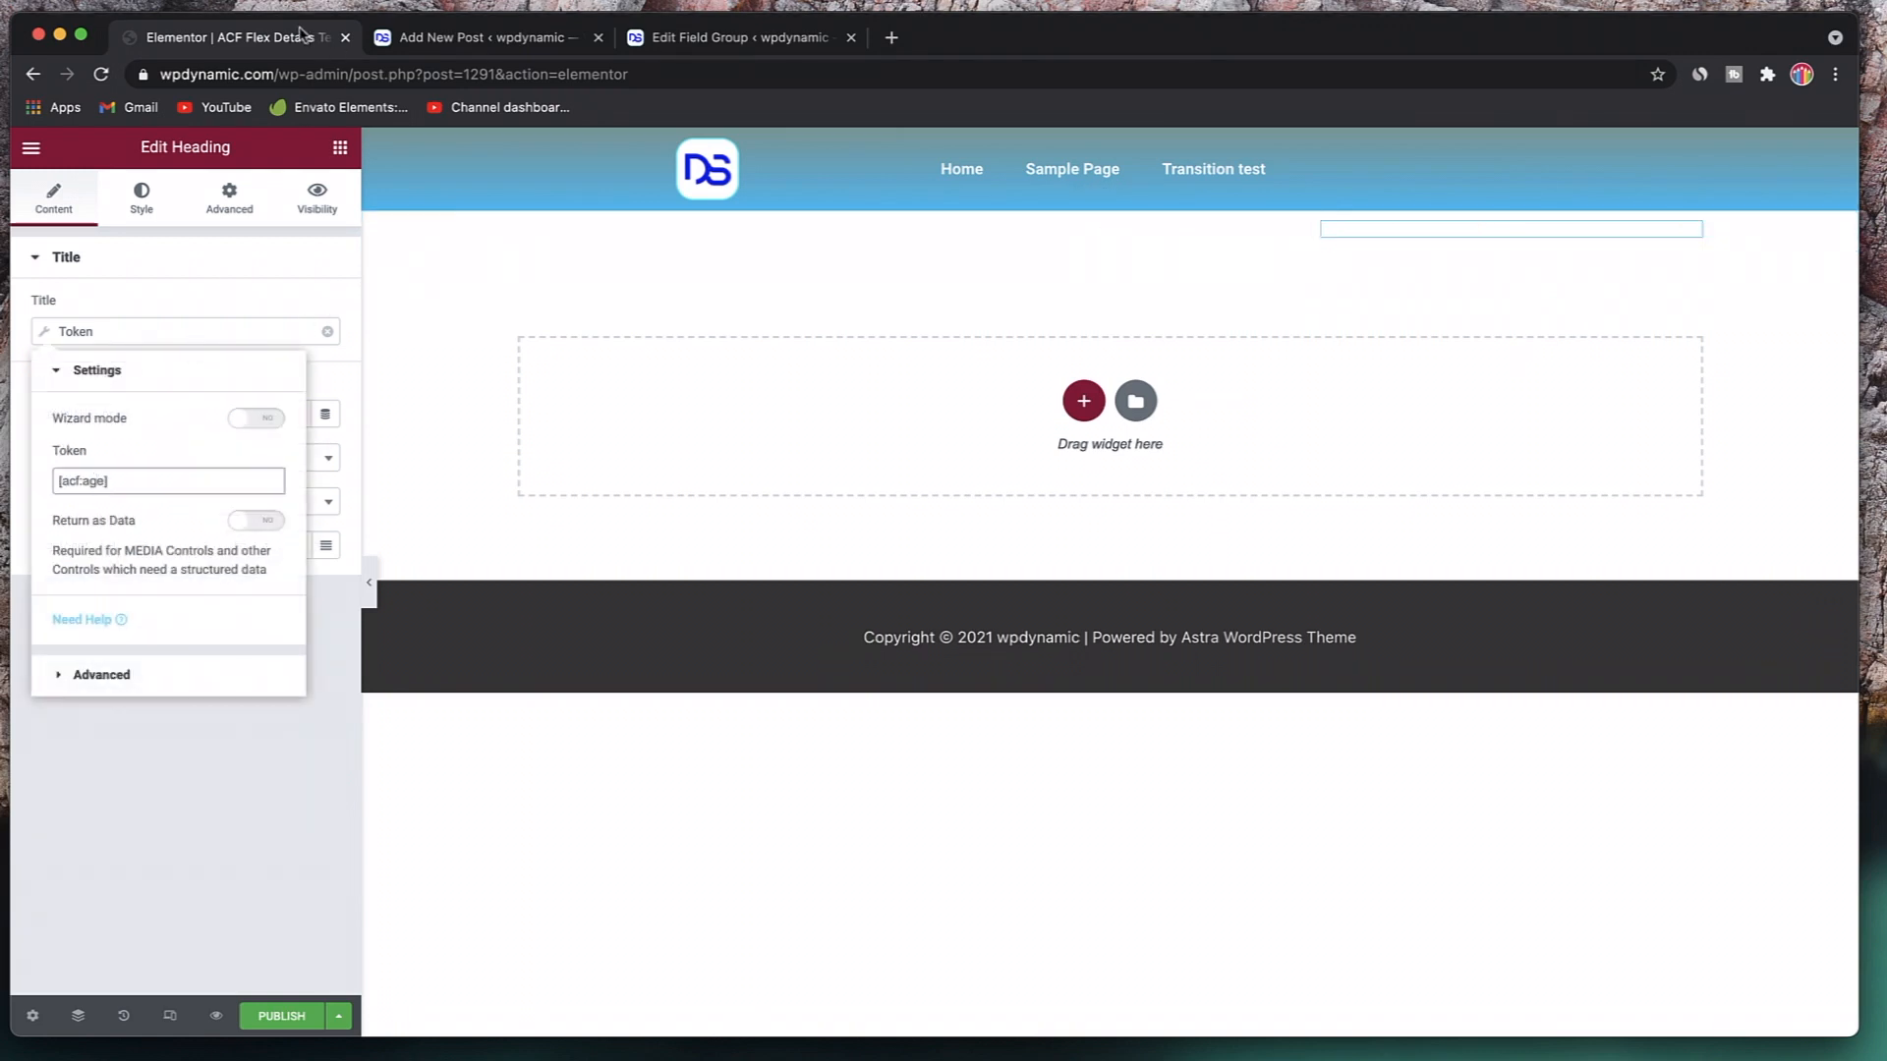
click(709, 37)
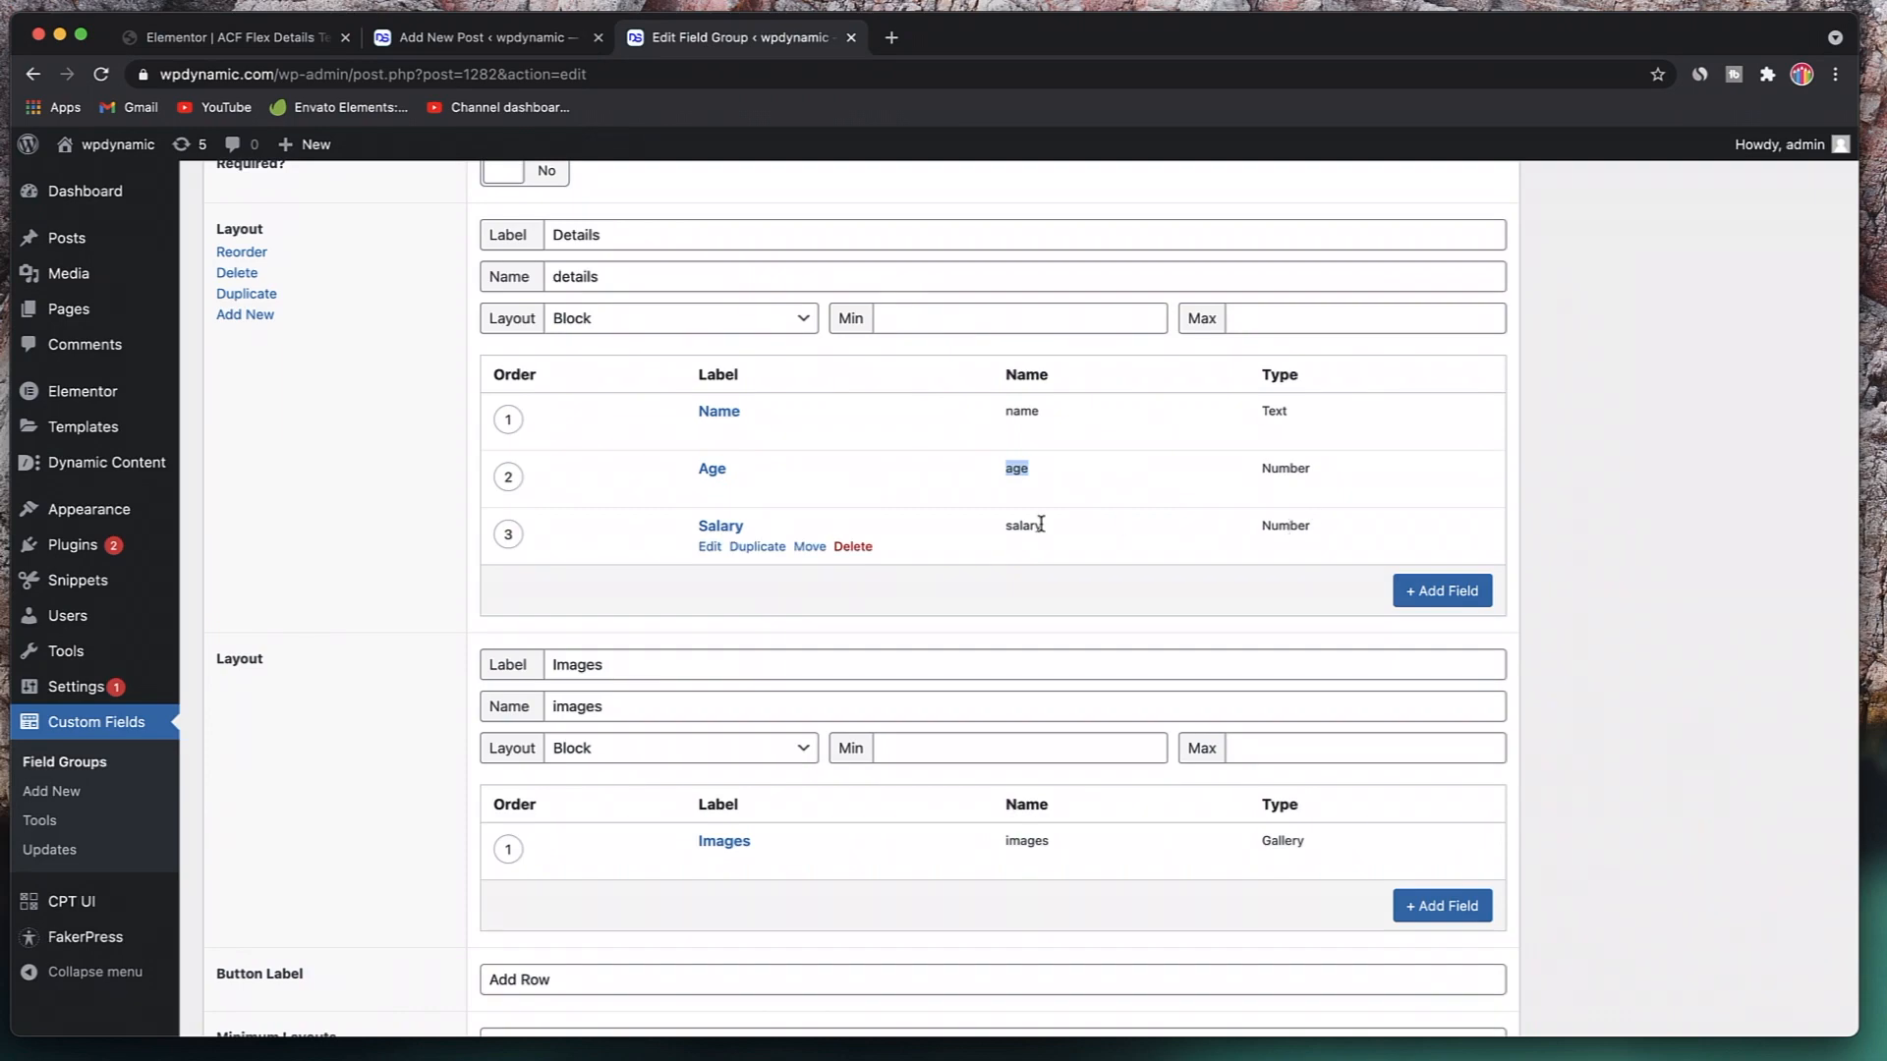
double_click(1021, 528)
click(499, 38)
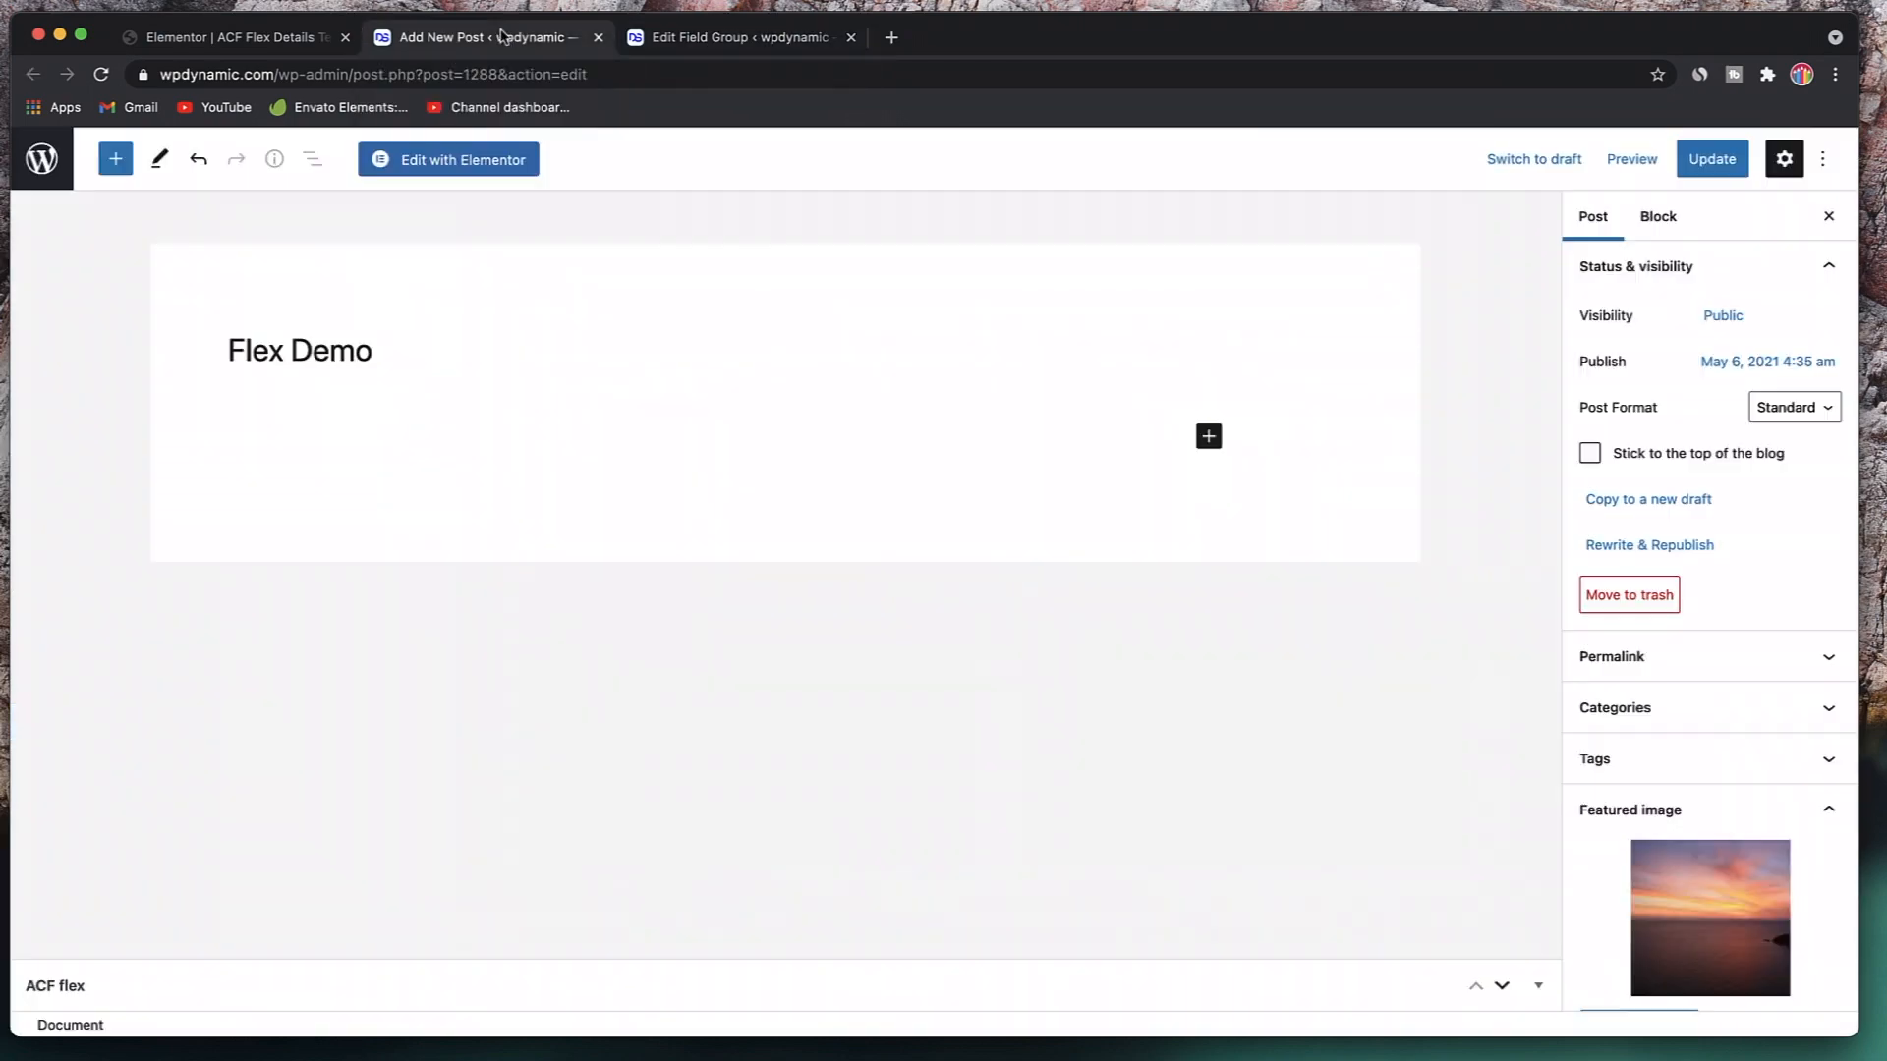
click(261, 38)
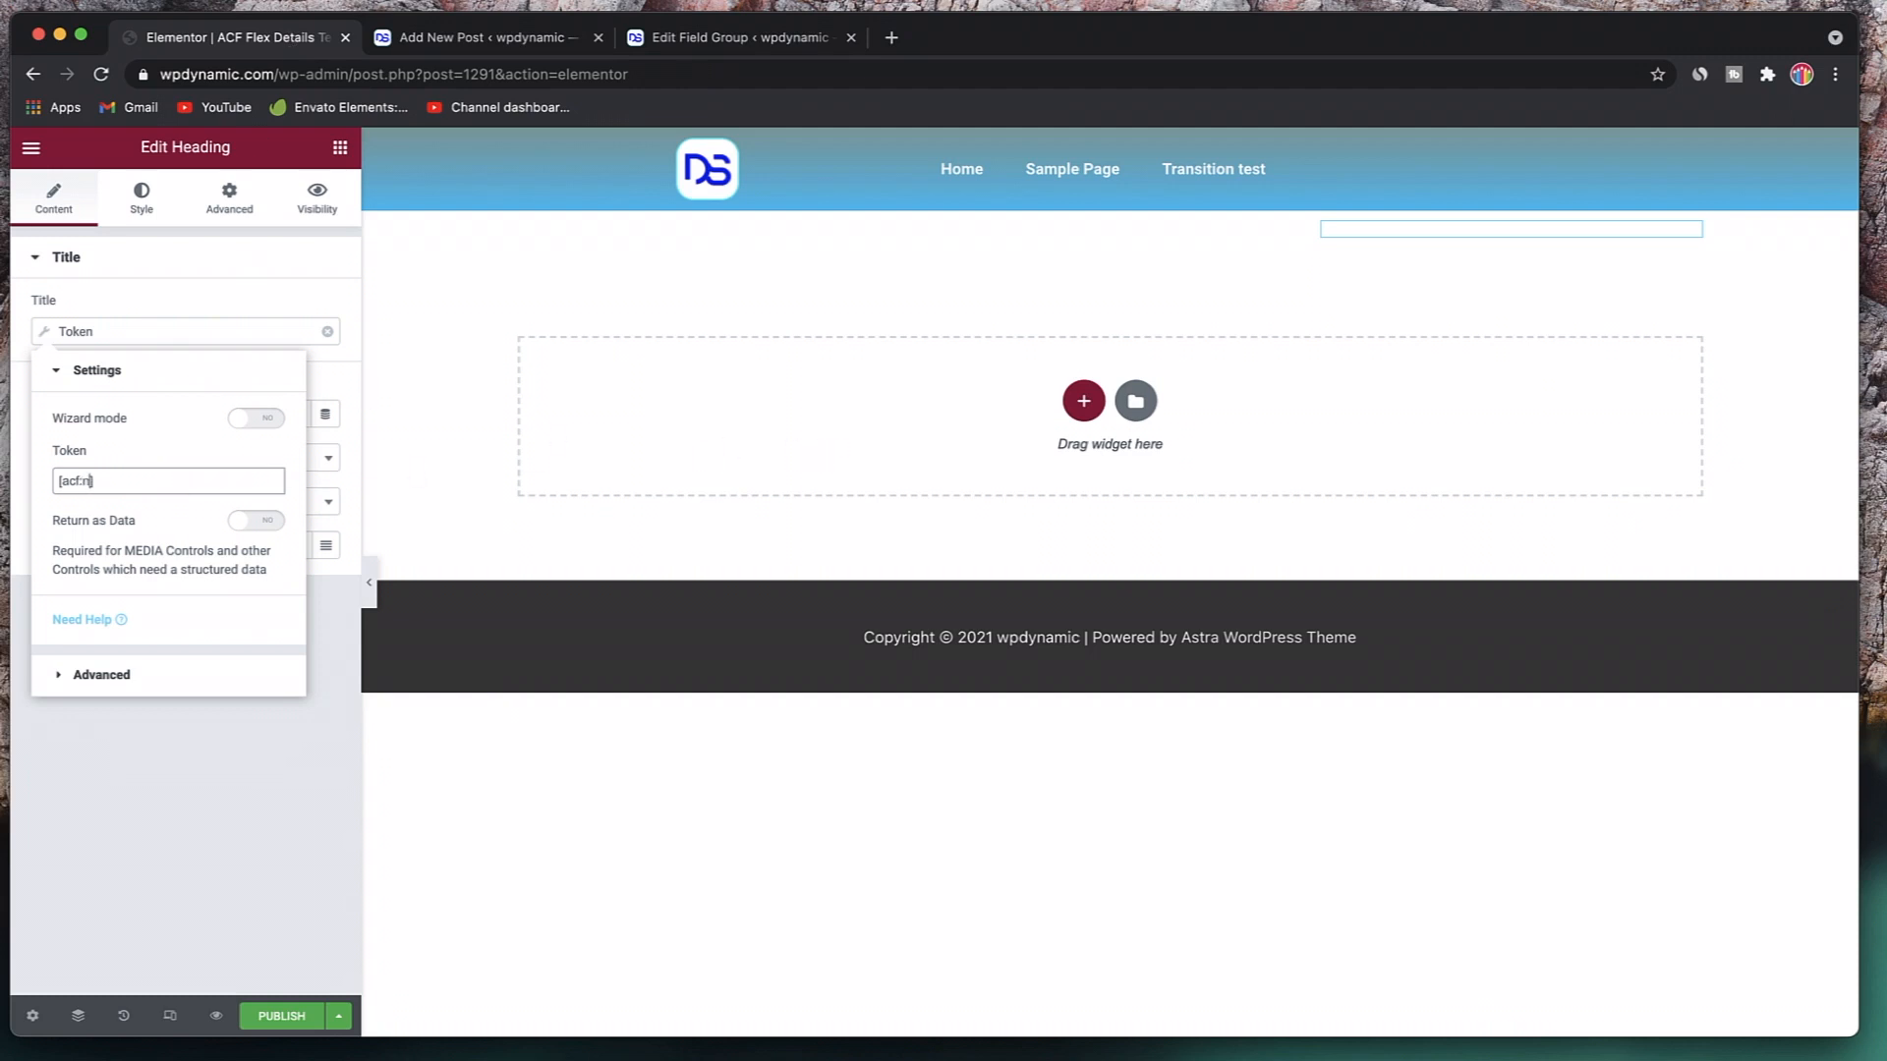
text(salary)
click(180, 770)
click(285, 1018)
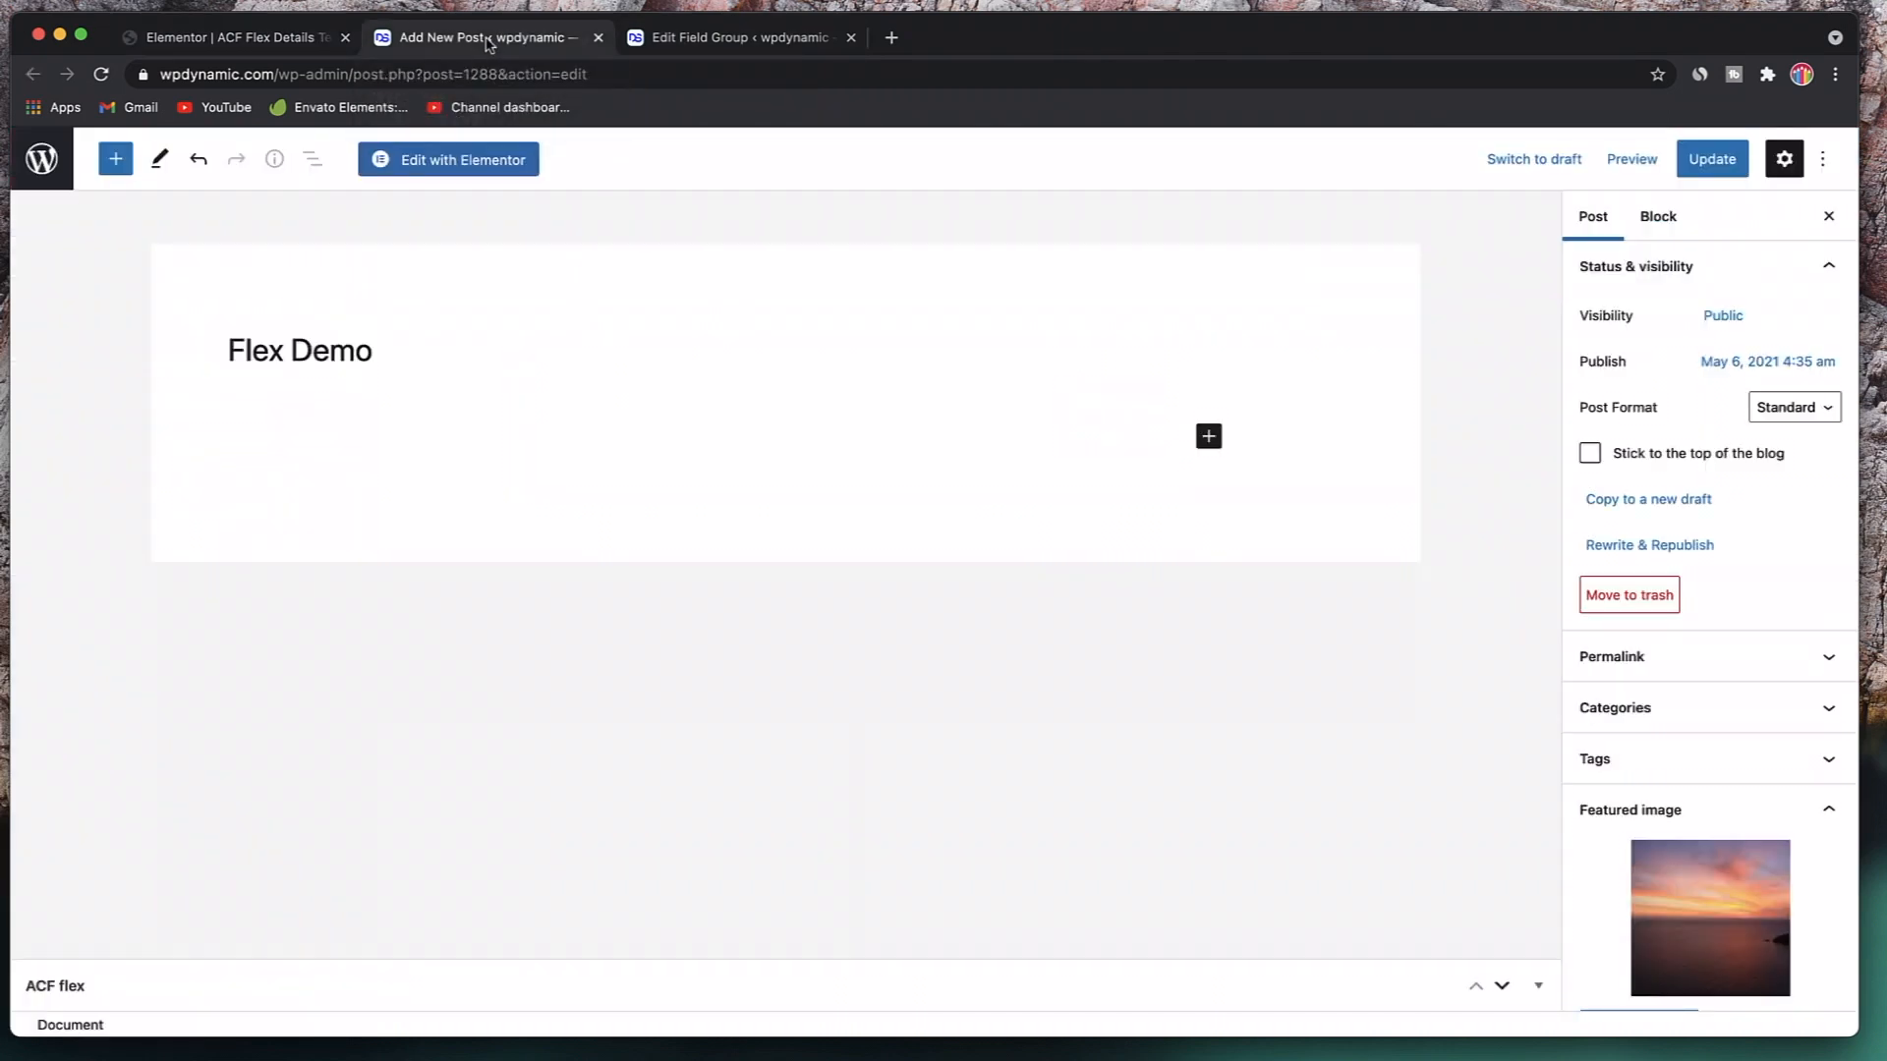
- Leave the Flex Demo post editor and create a new Elementor template of type Page named "ACF Flex Gallery Template"
click(482, 37)
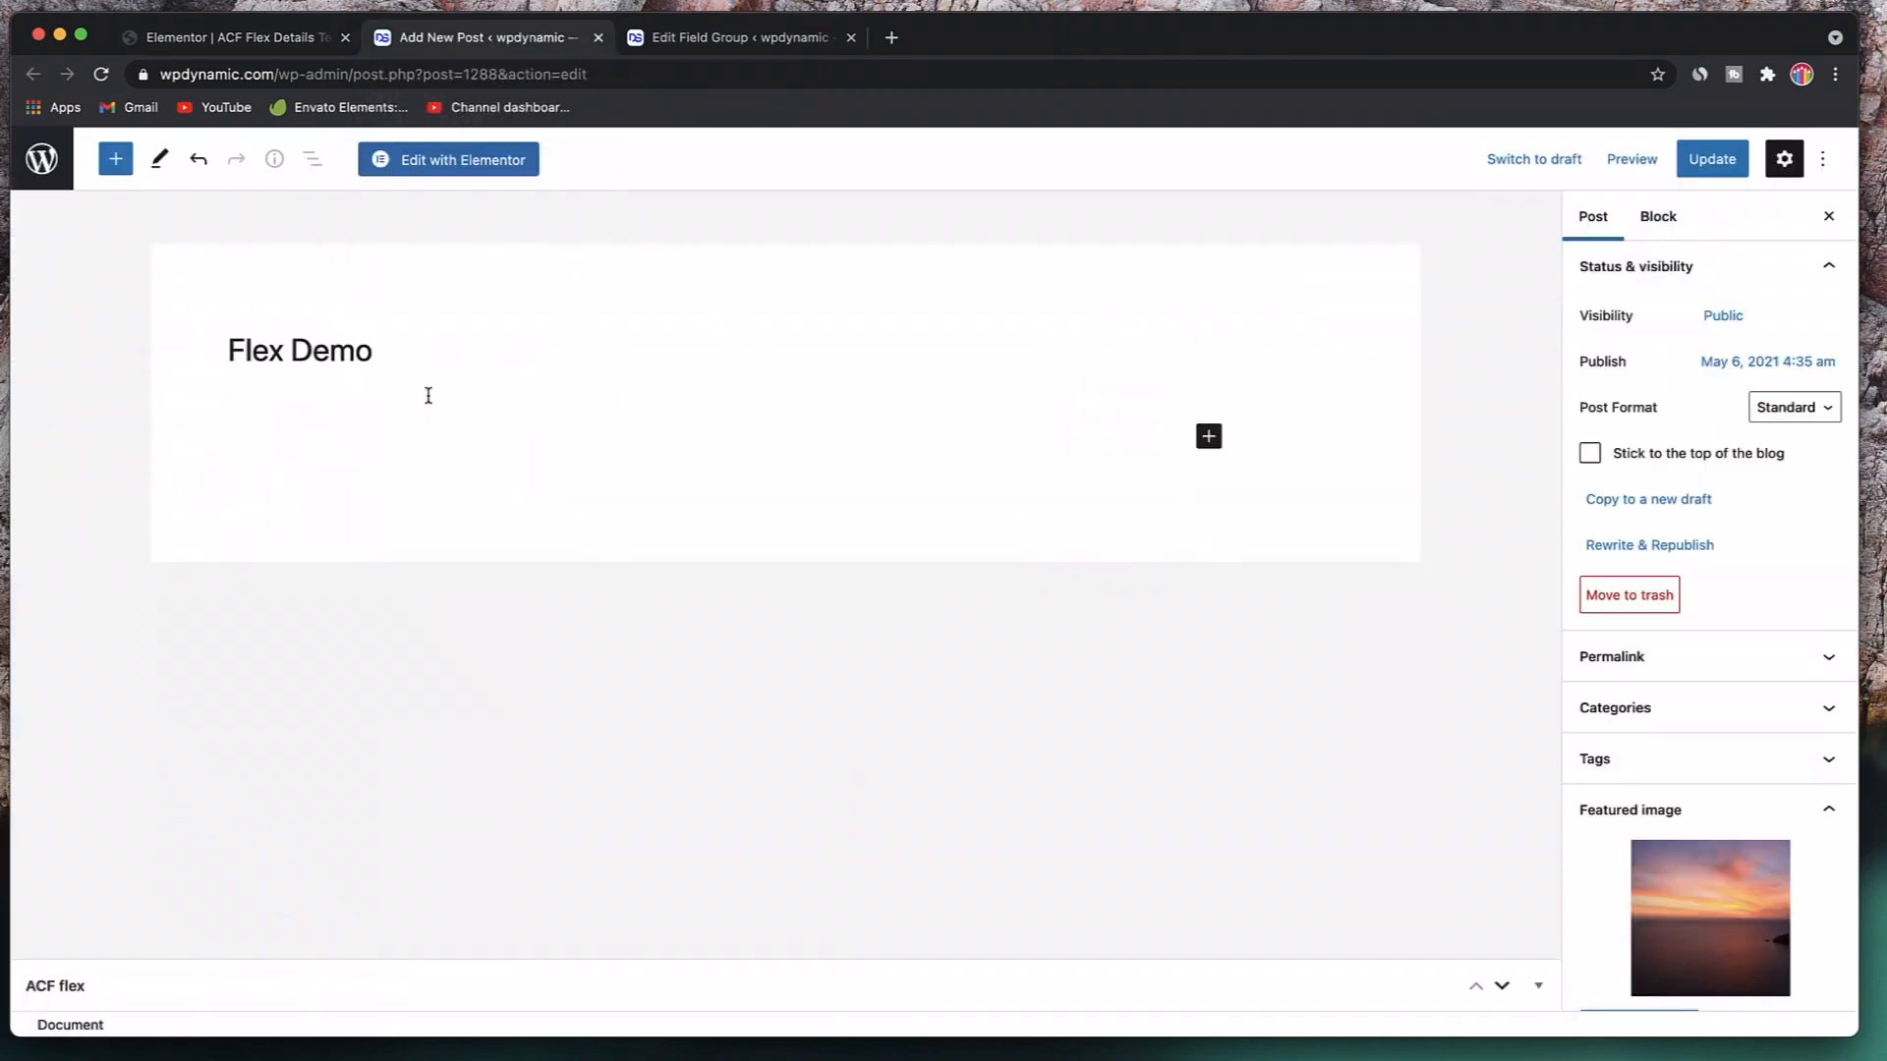
click(47, 175)
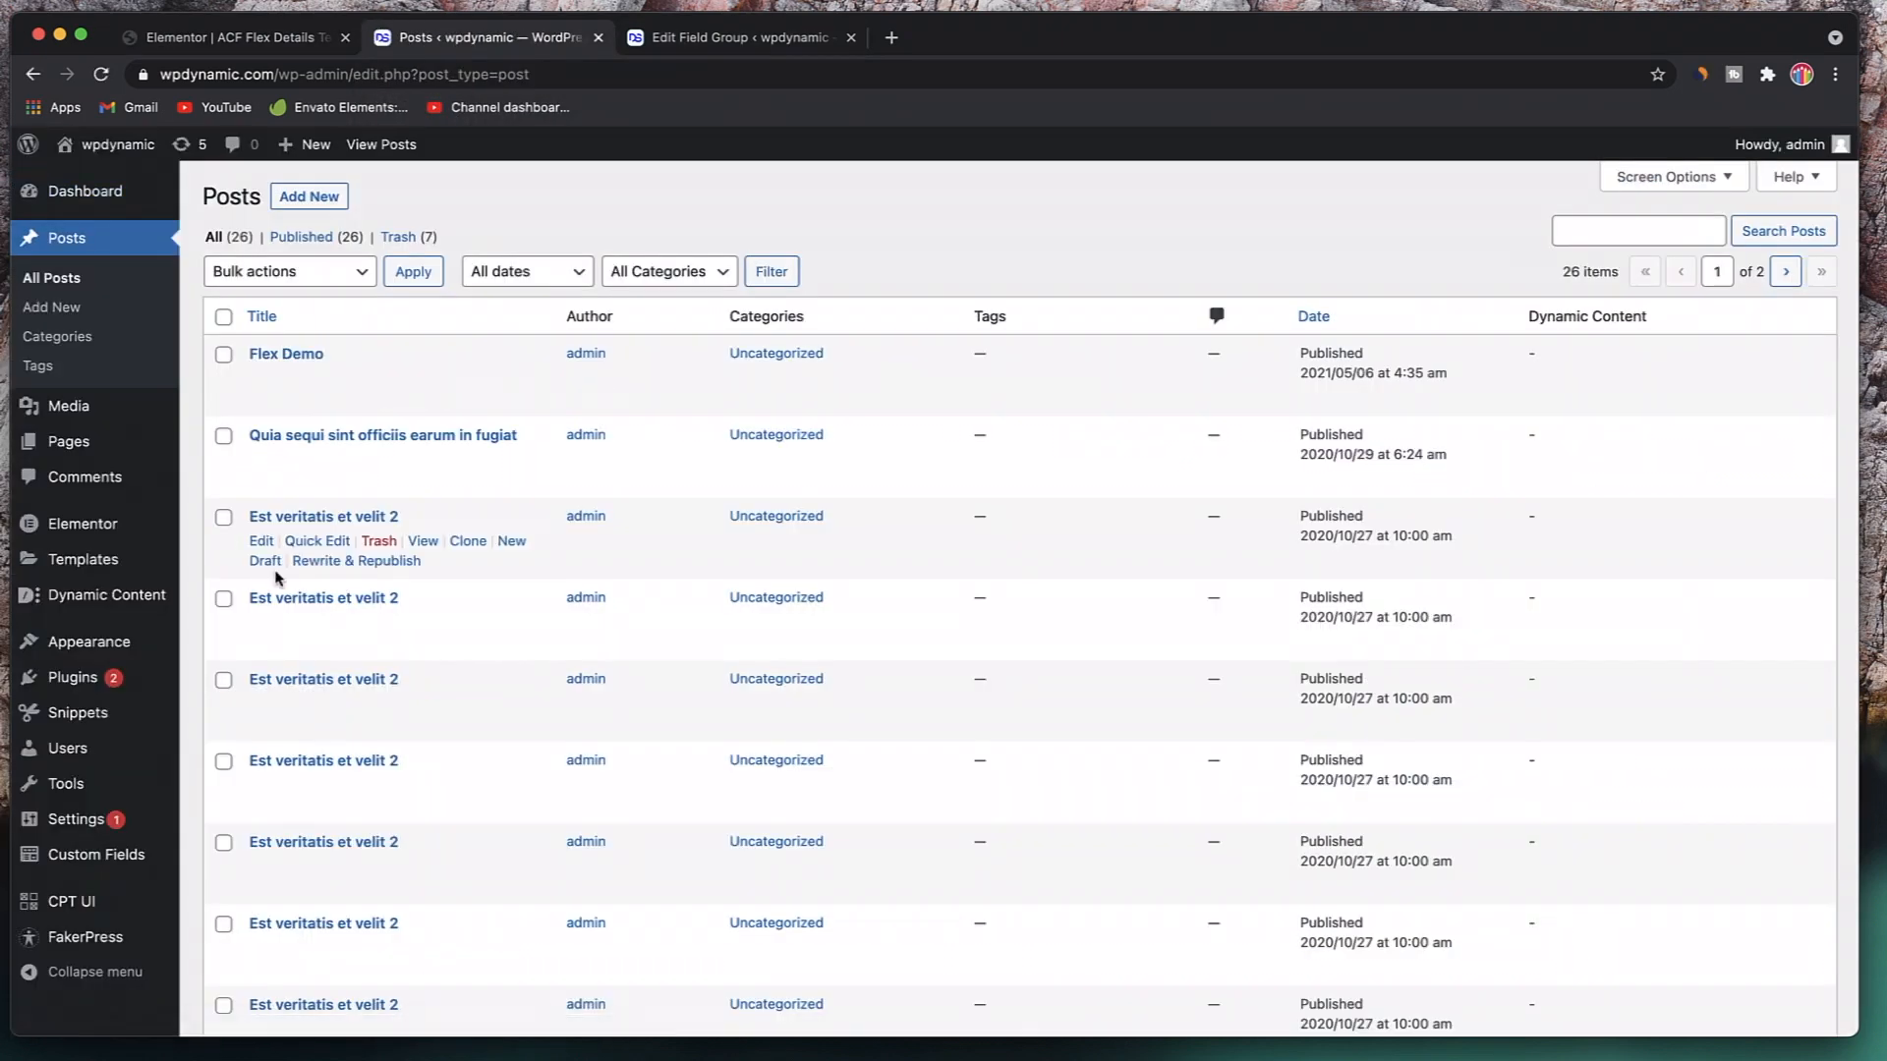
mouse_move(118, 567)
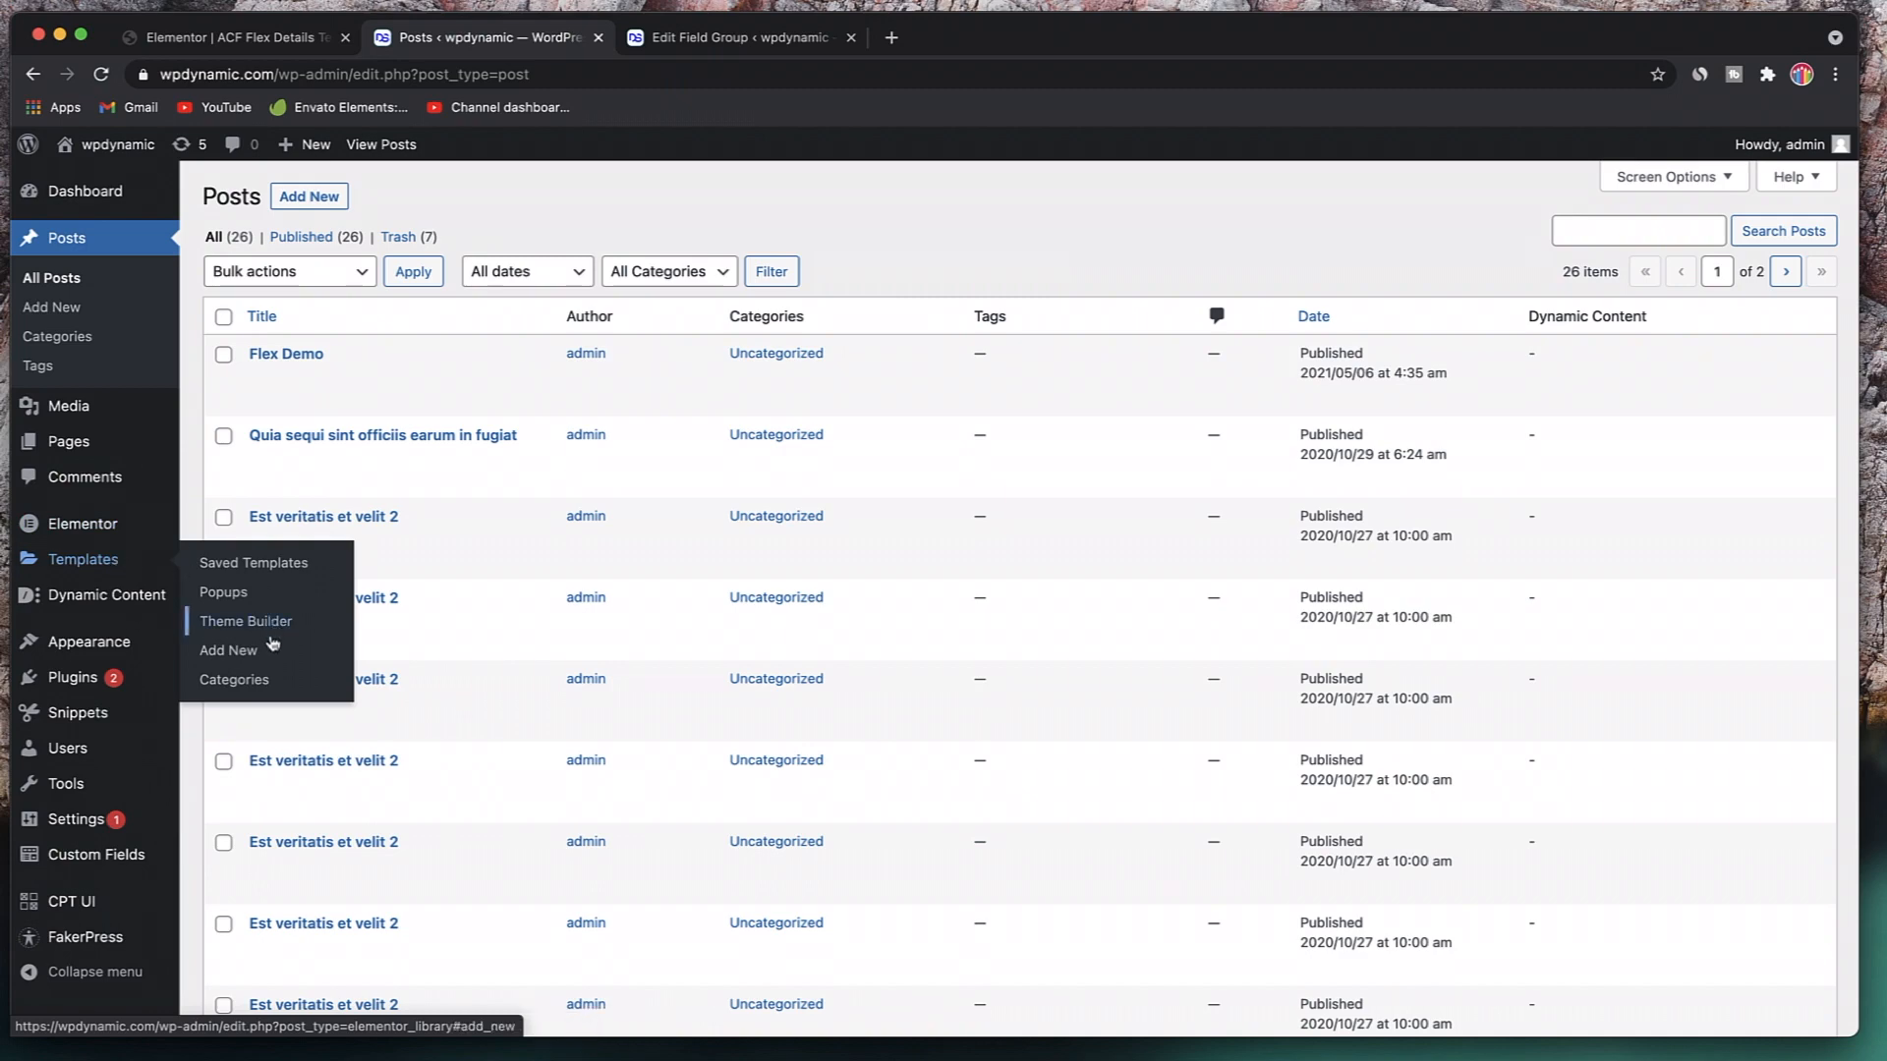
click(245, 651)
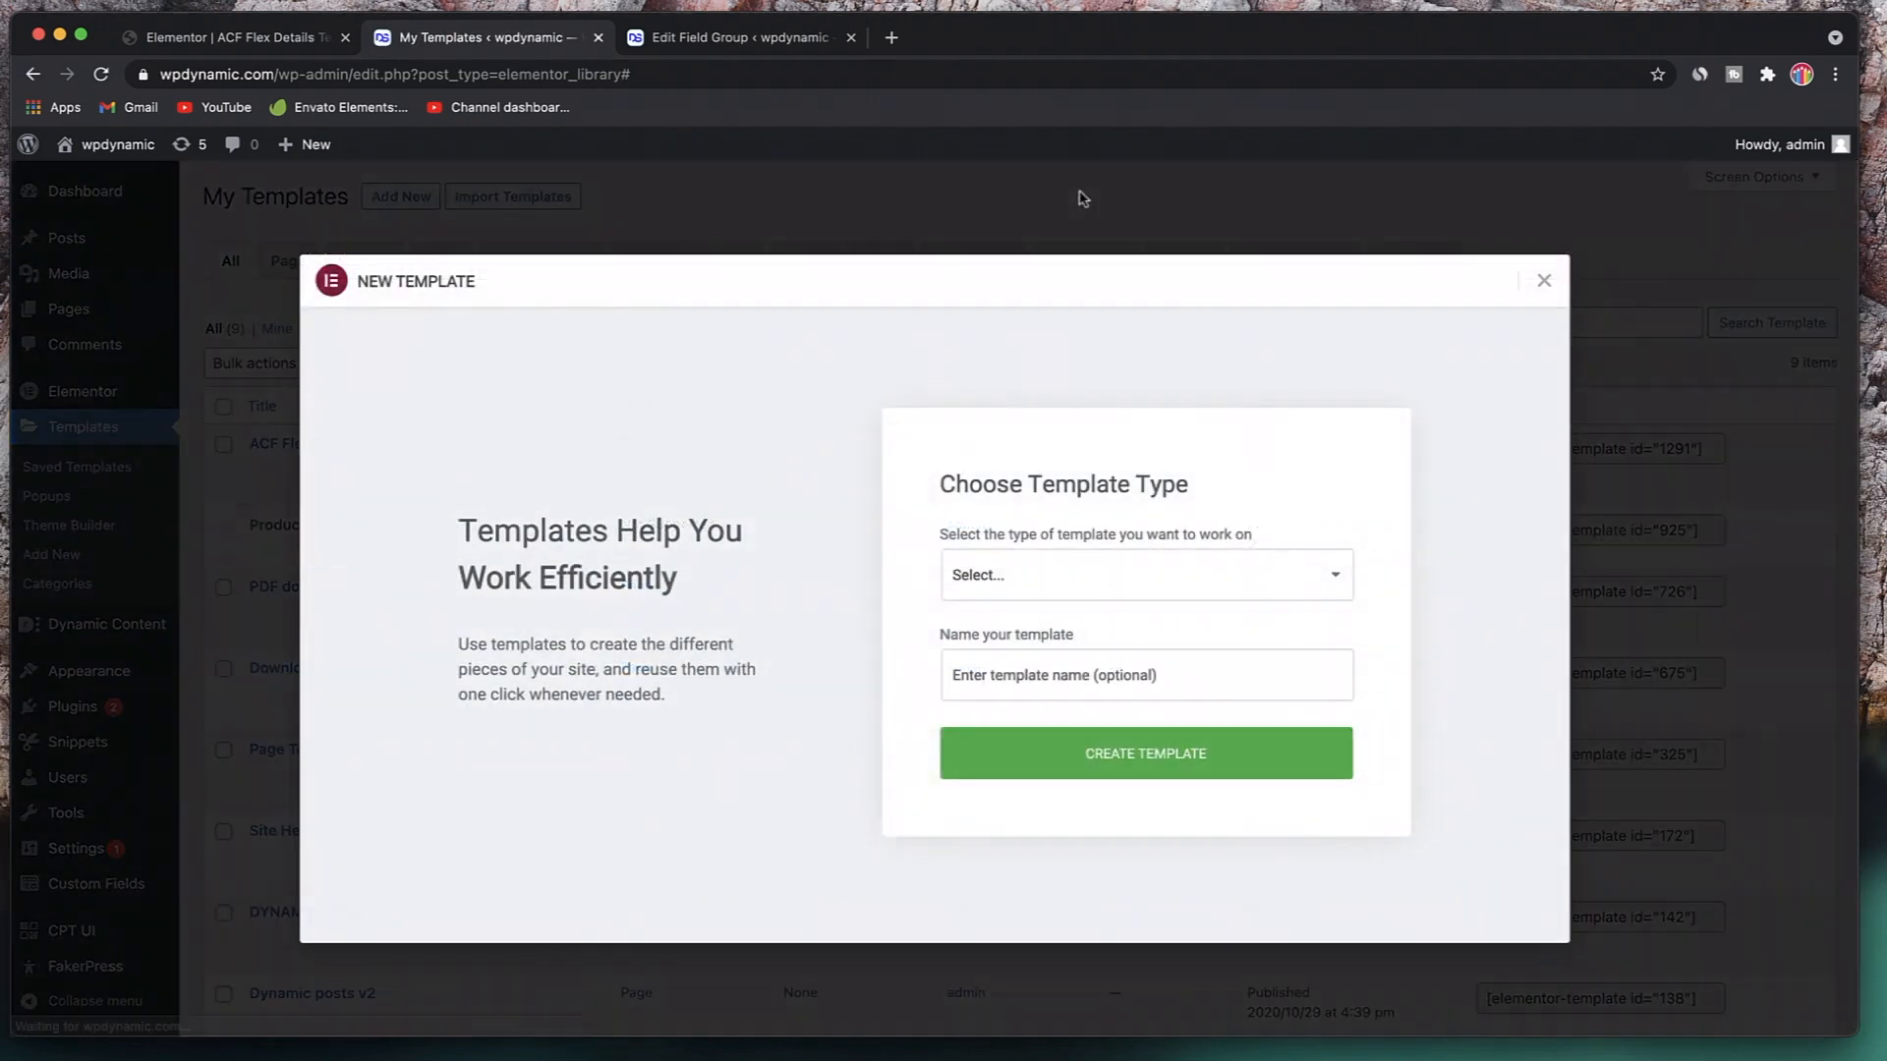
click(1166, 574)
click(1101, 602)
click(1000, 656)
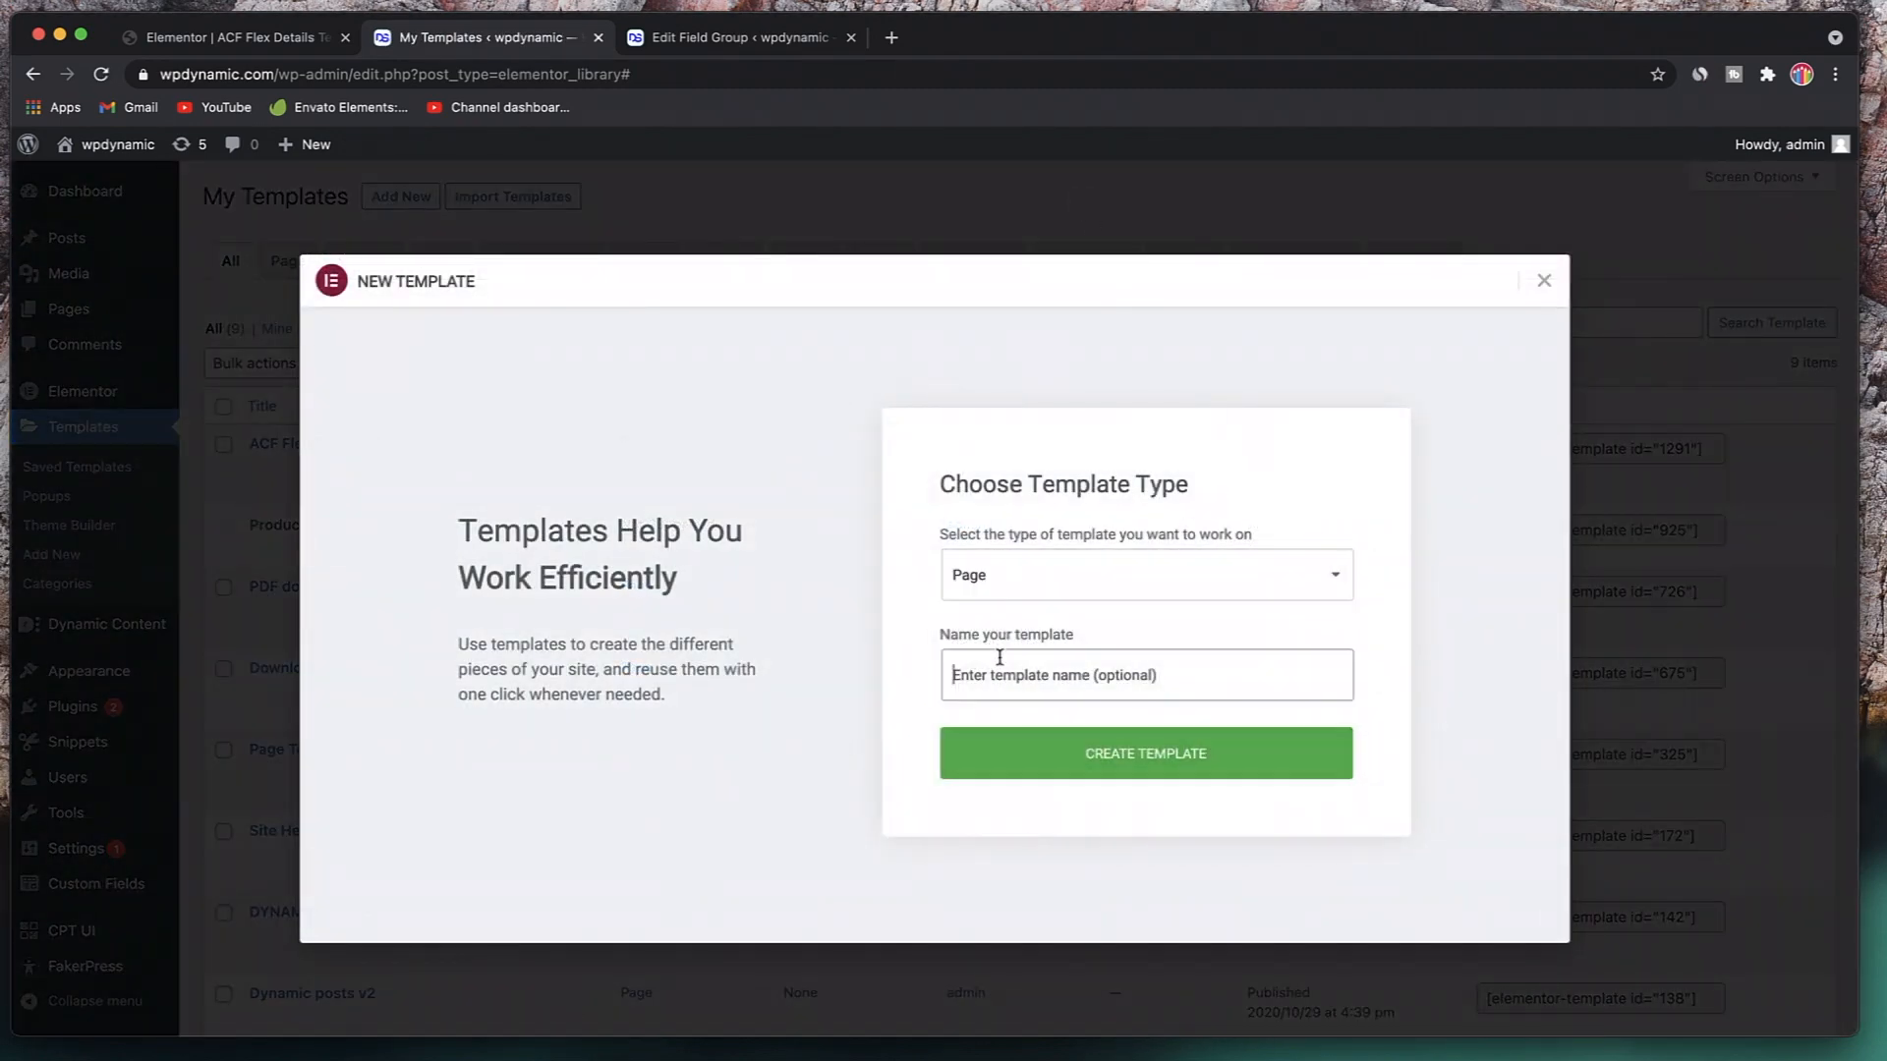
text(A)
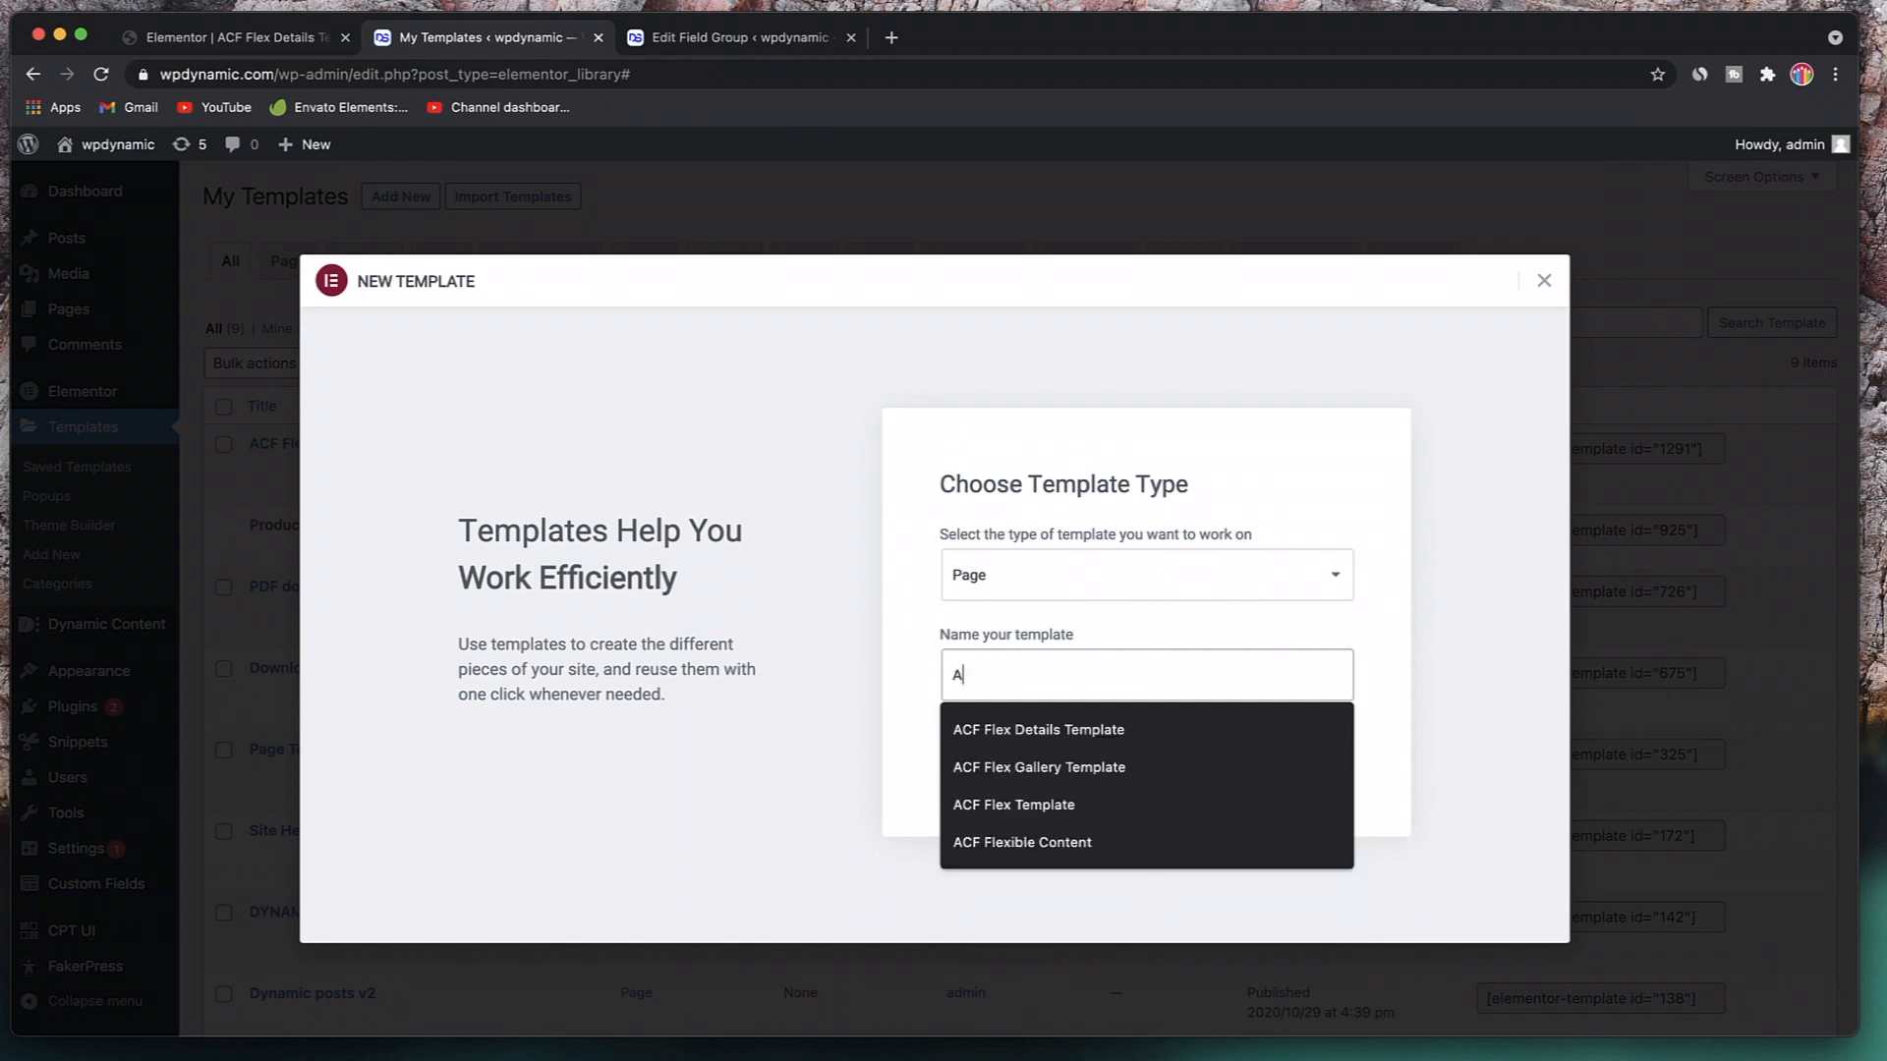
text(CF flex Gallery Template)
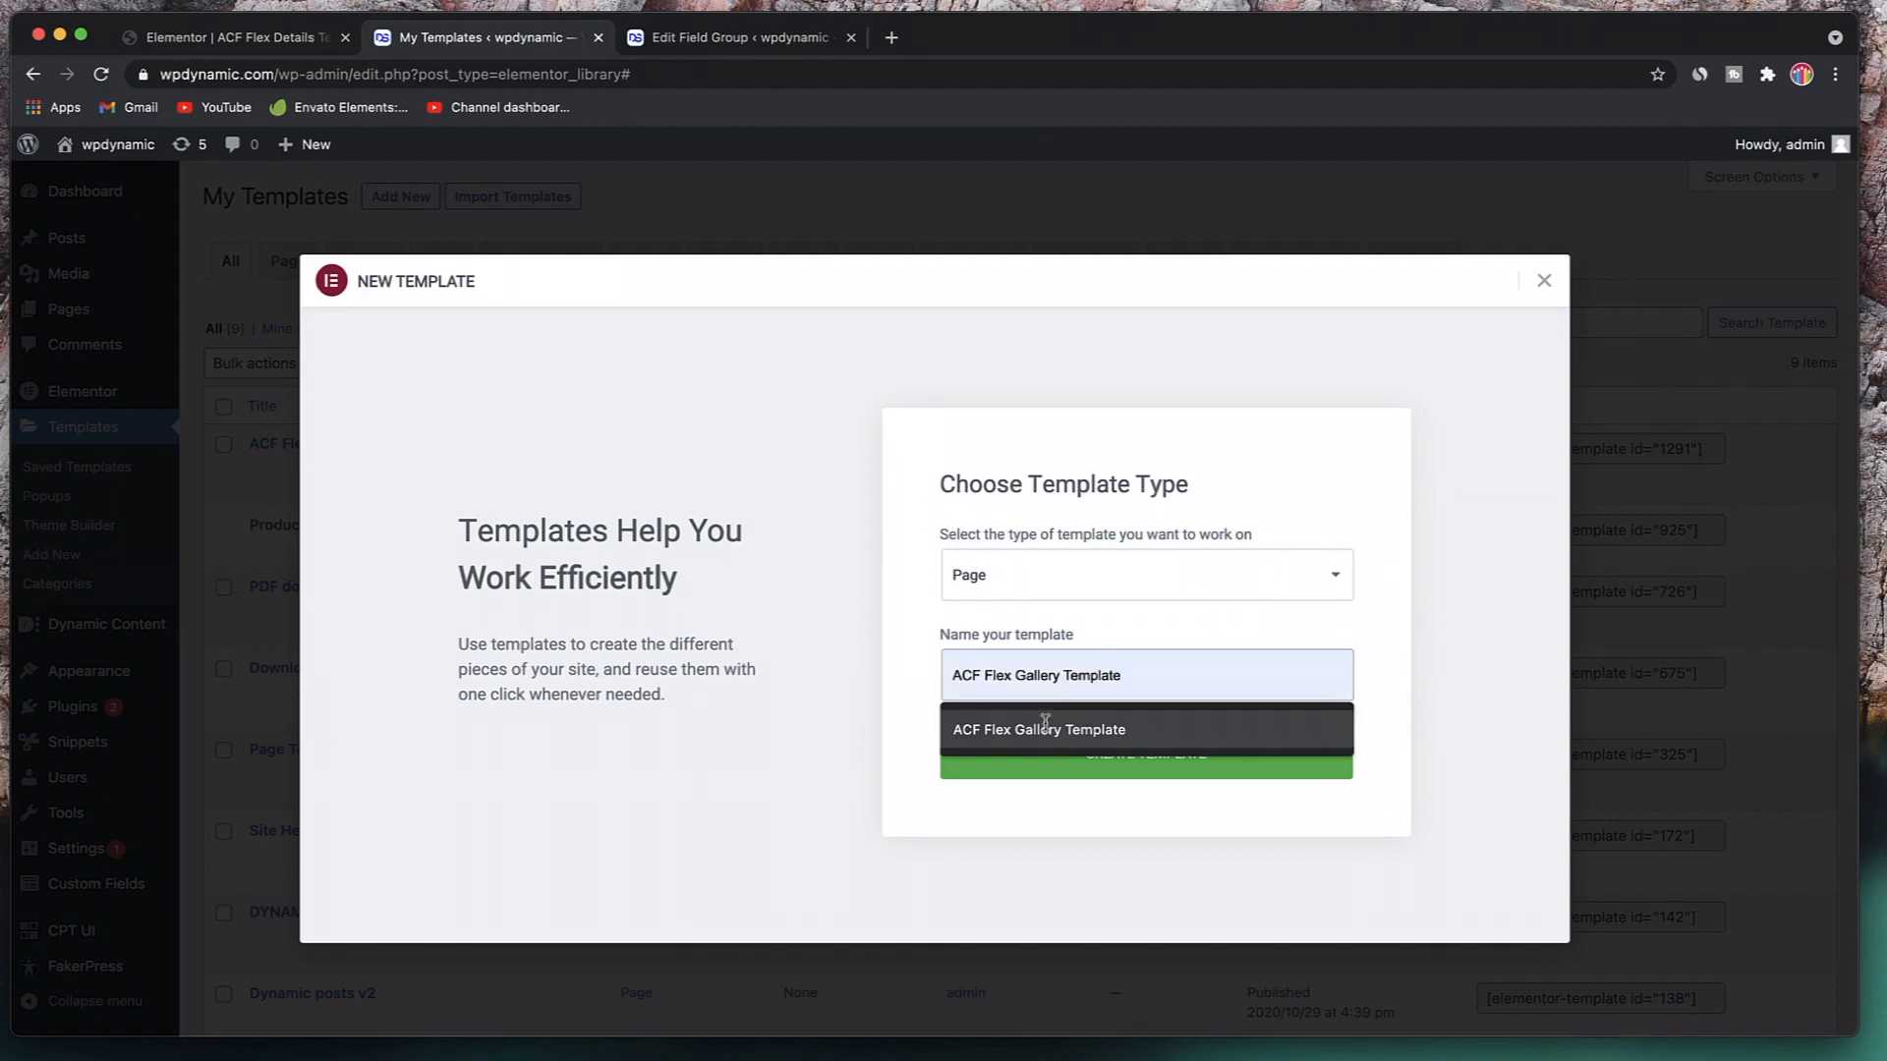
click(1046, 727)
click(1095, 757)
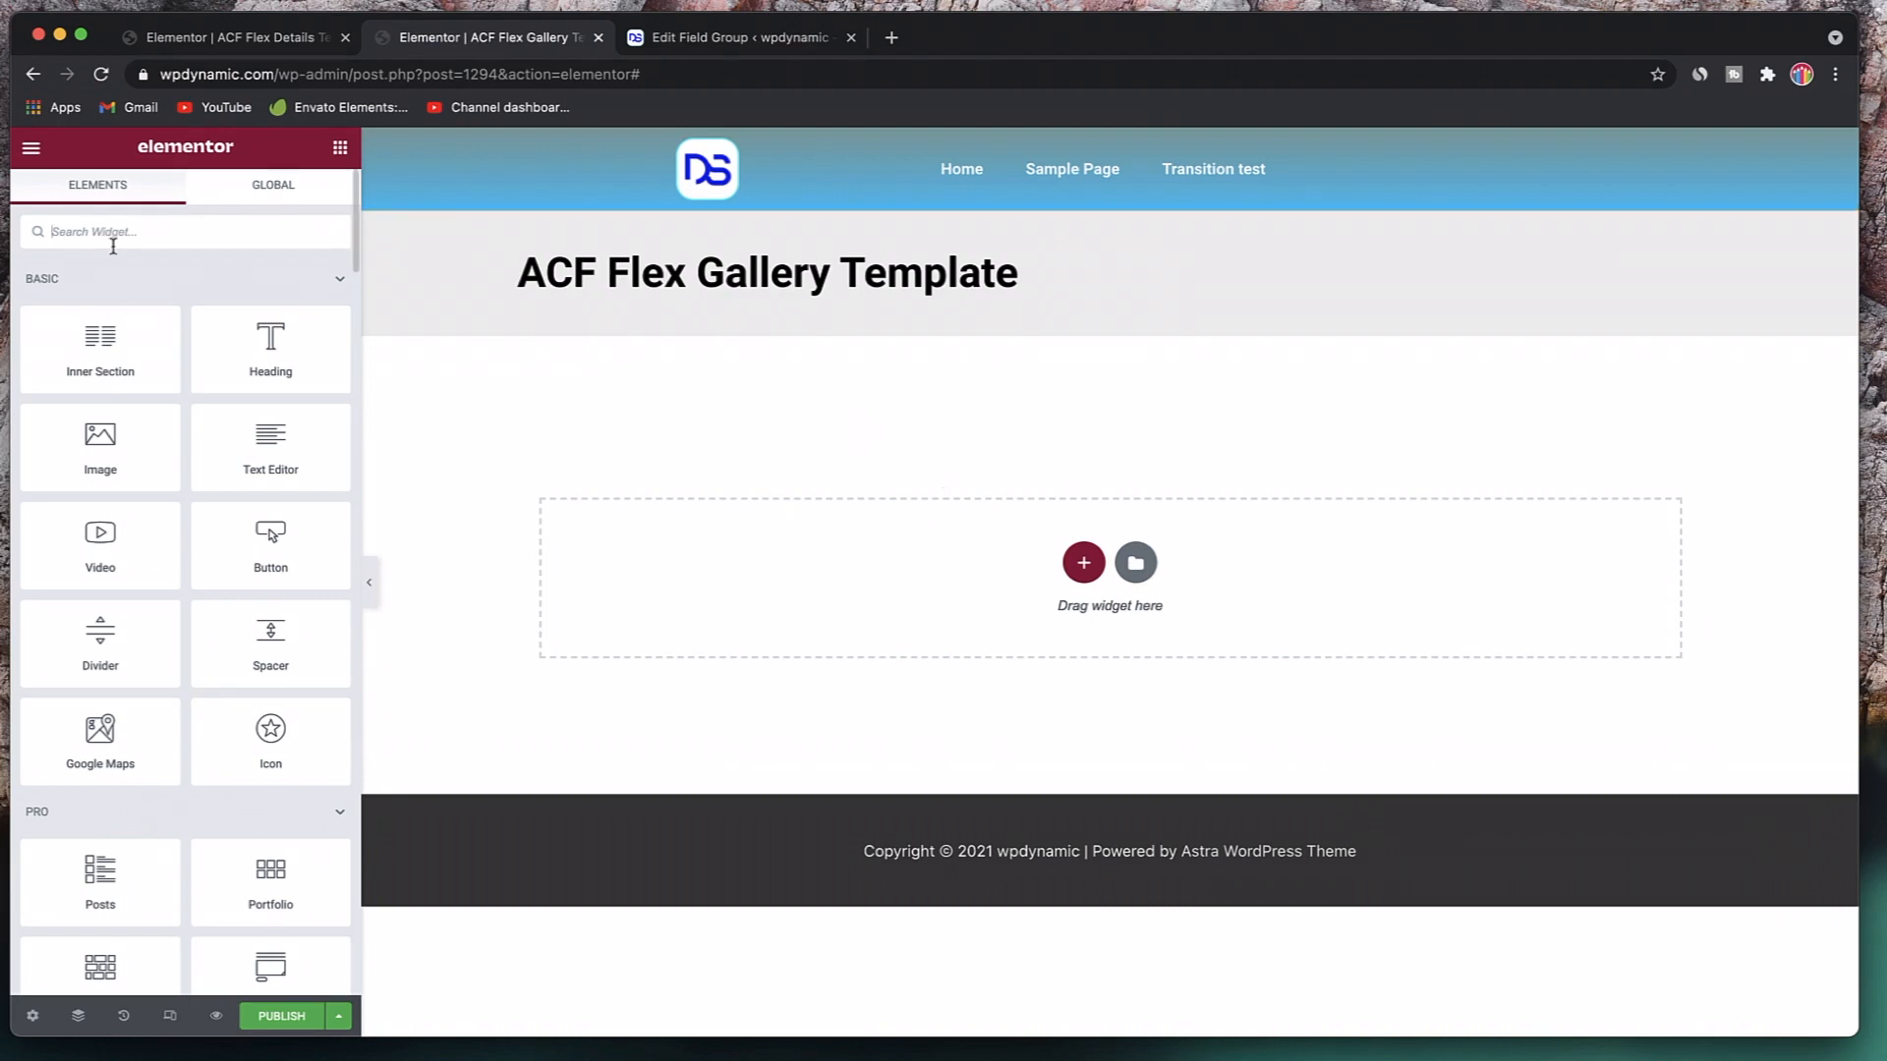
- Add an ACF Gallery widget to the template and set its gallery field to Flex > Images [images] (gallery)
text(gallery)
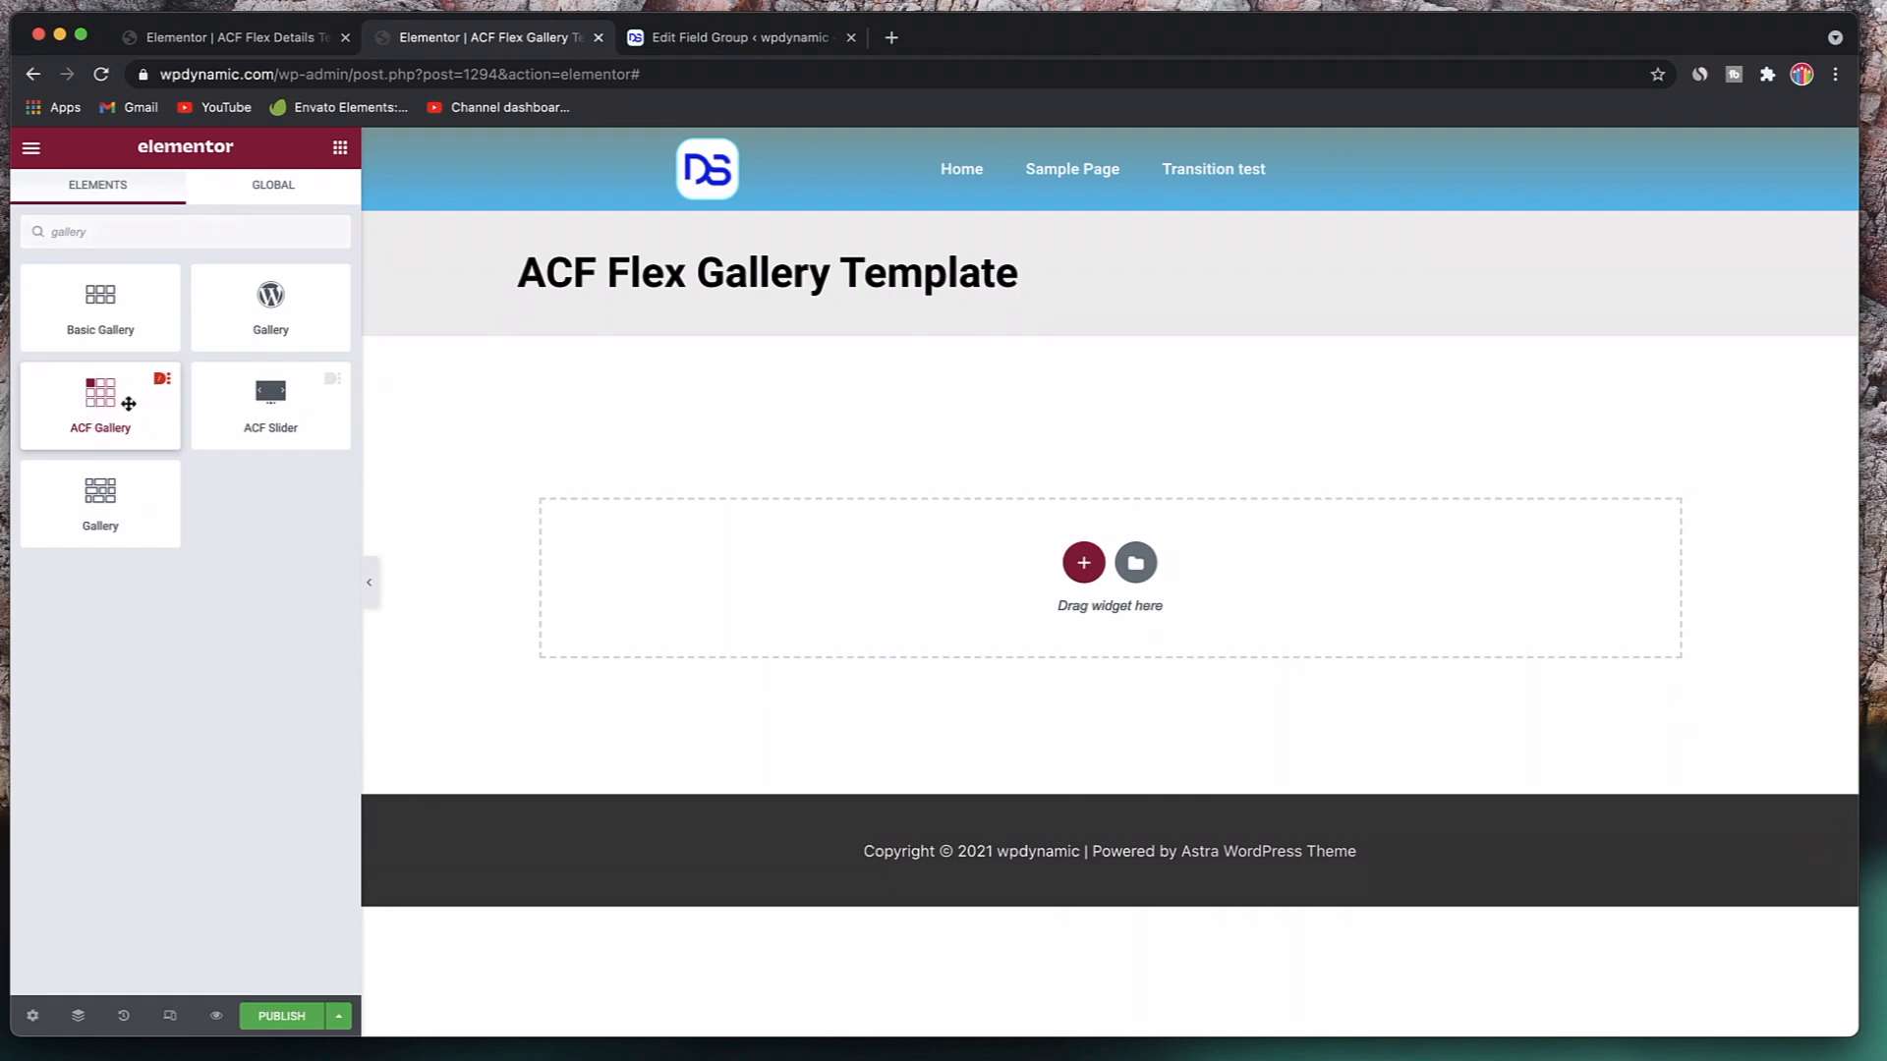
drag(156, 392, 728, 590)
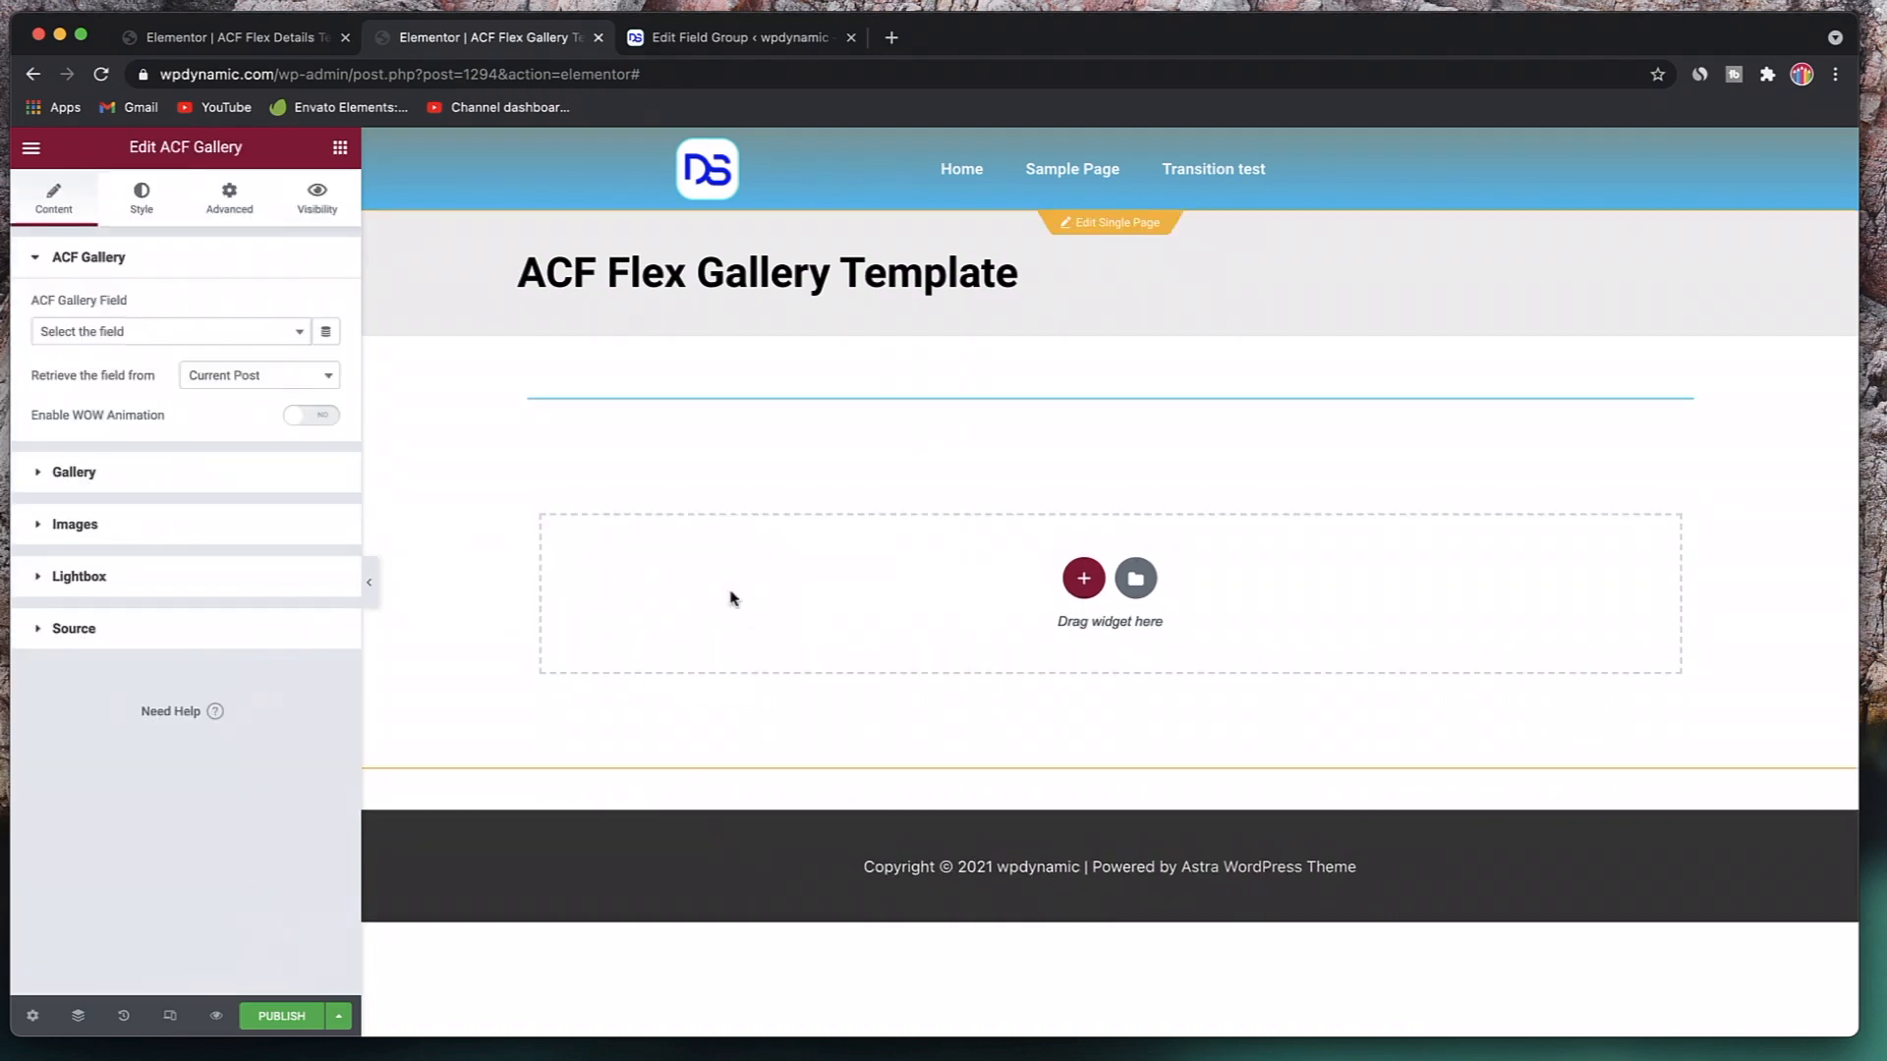
click(208, 330)
text(g)
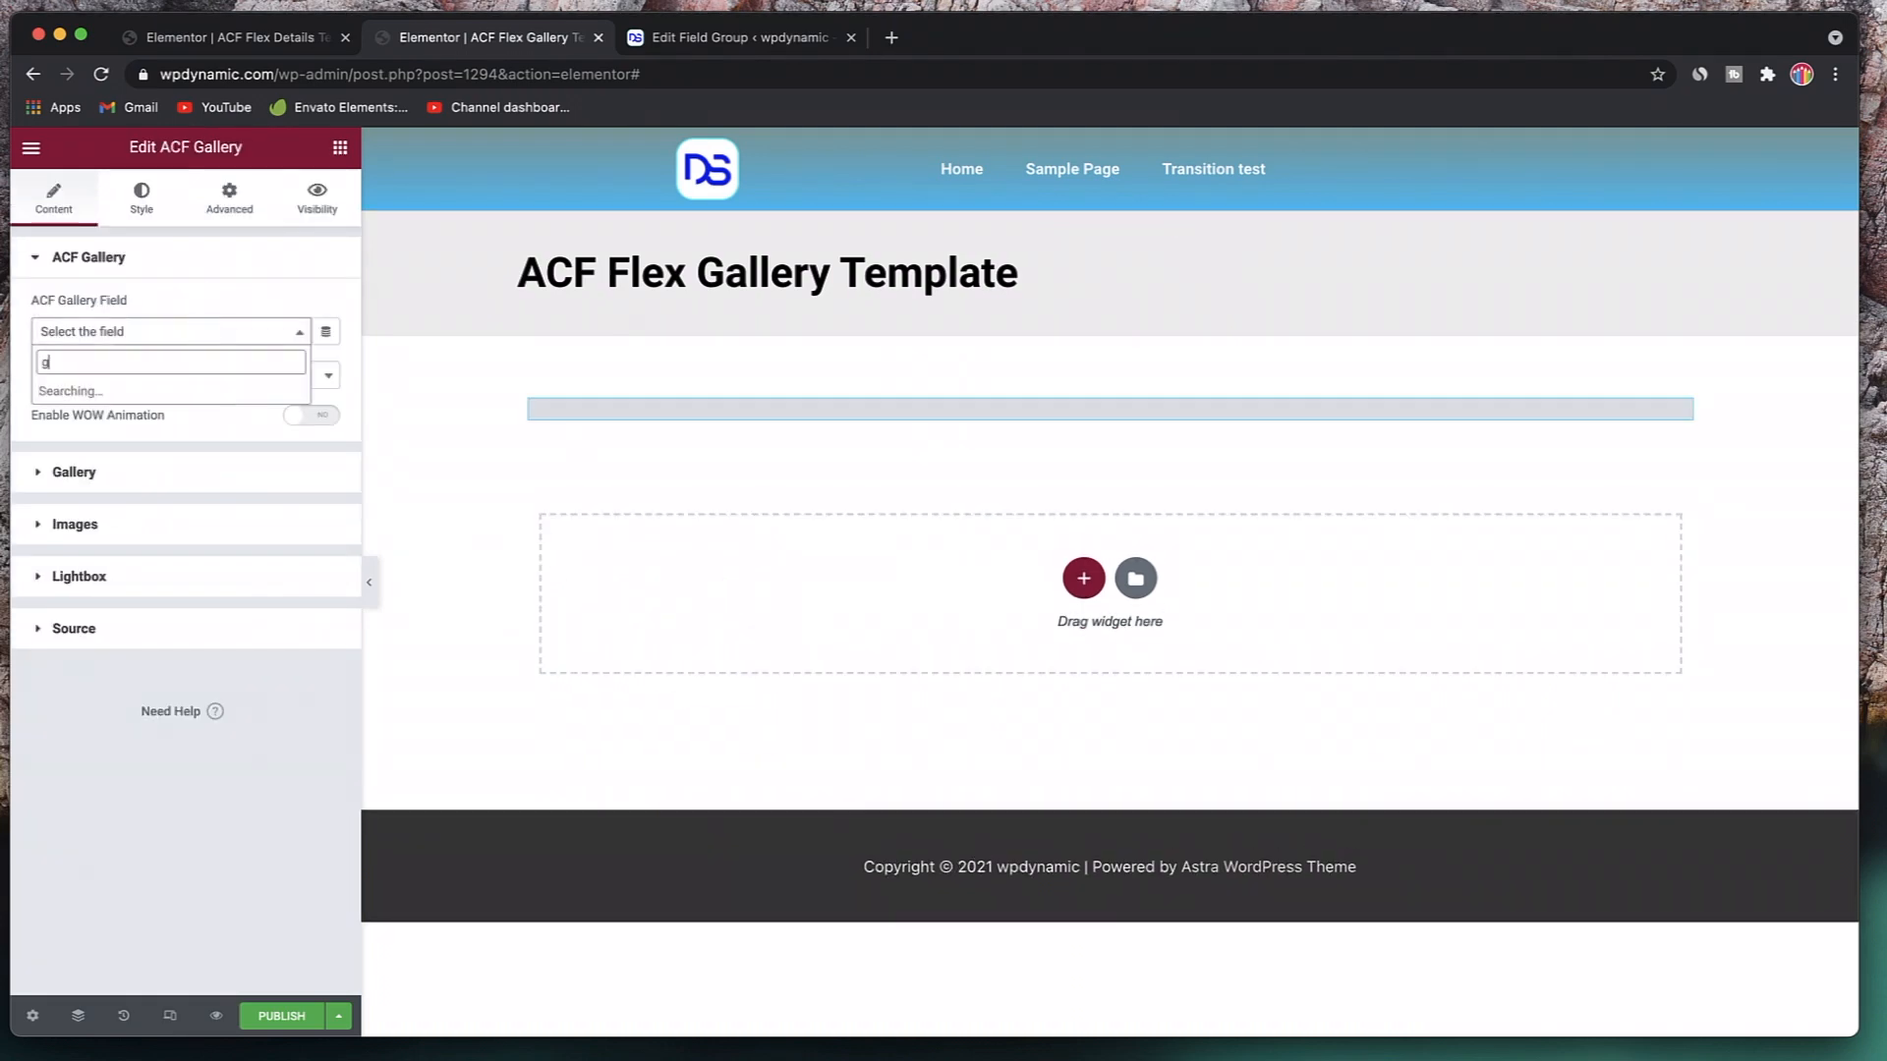
text(a)
key(BackSpace)
key(BackSpace)
text(()
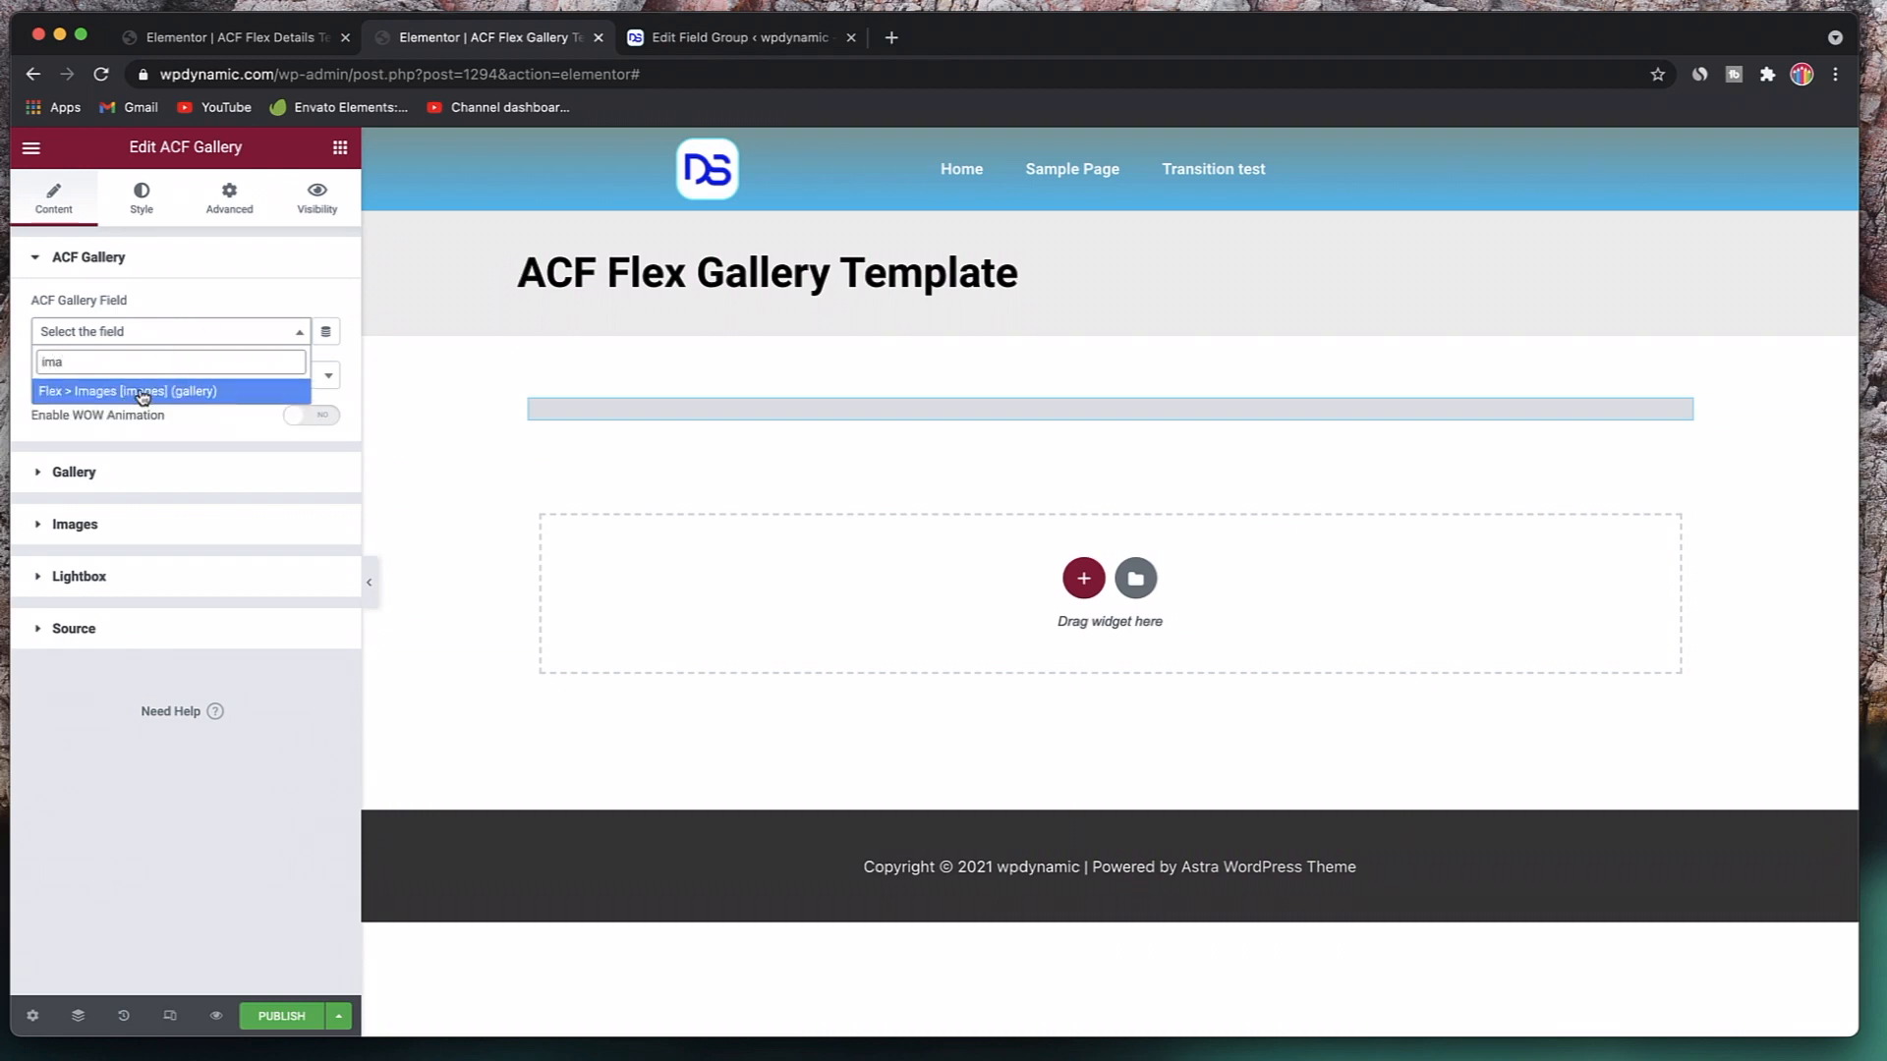
click(137, 394)
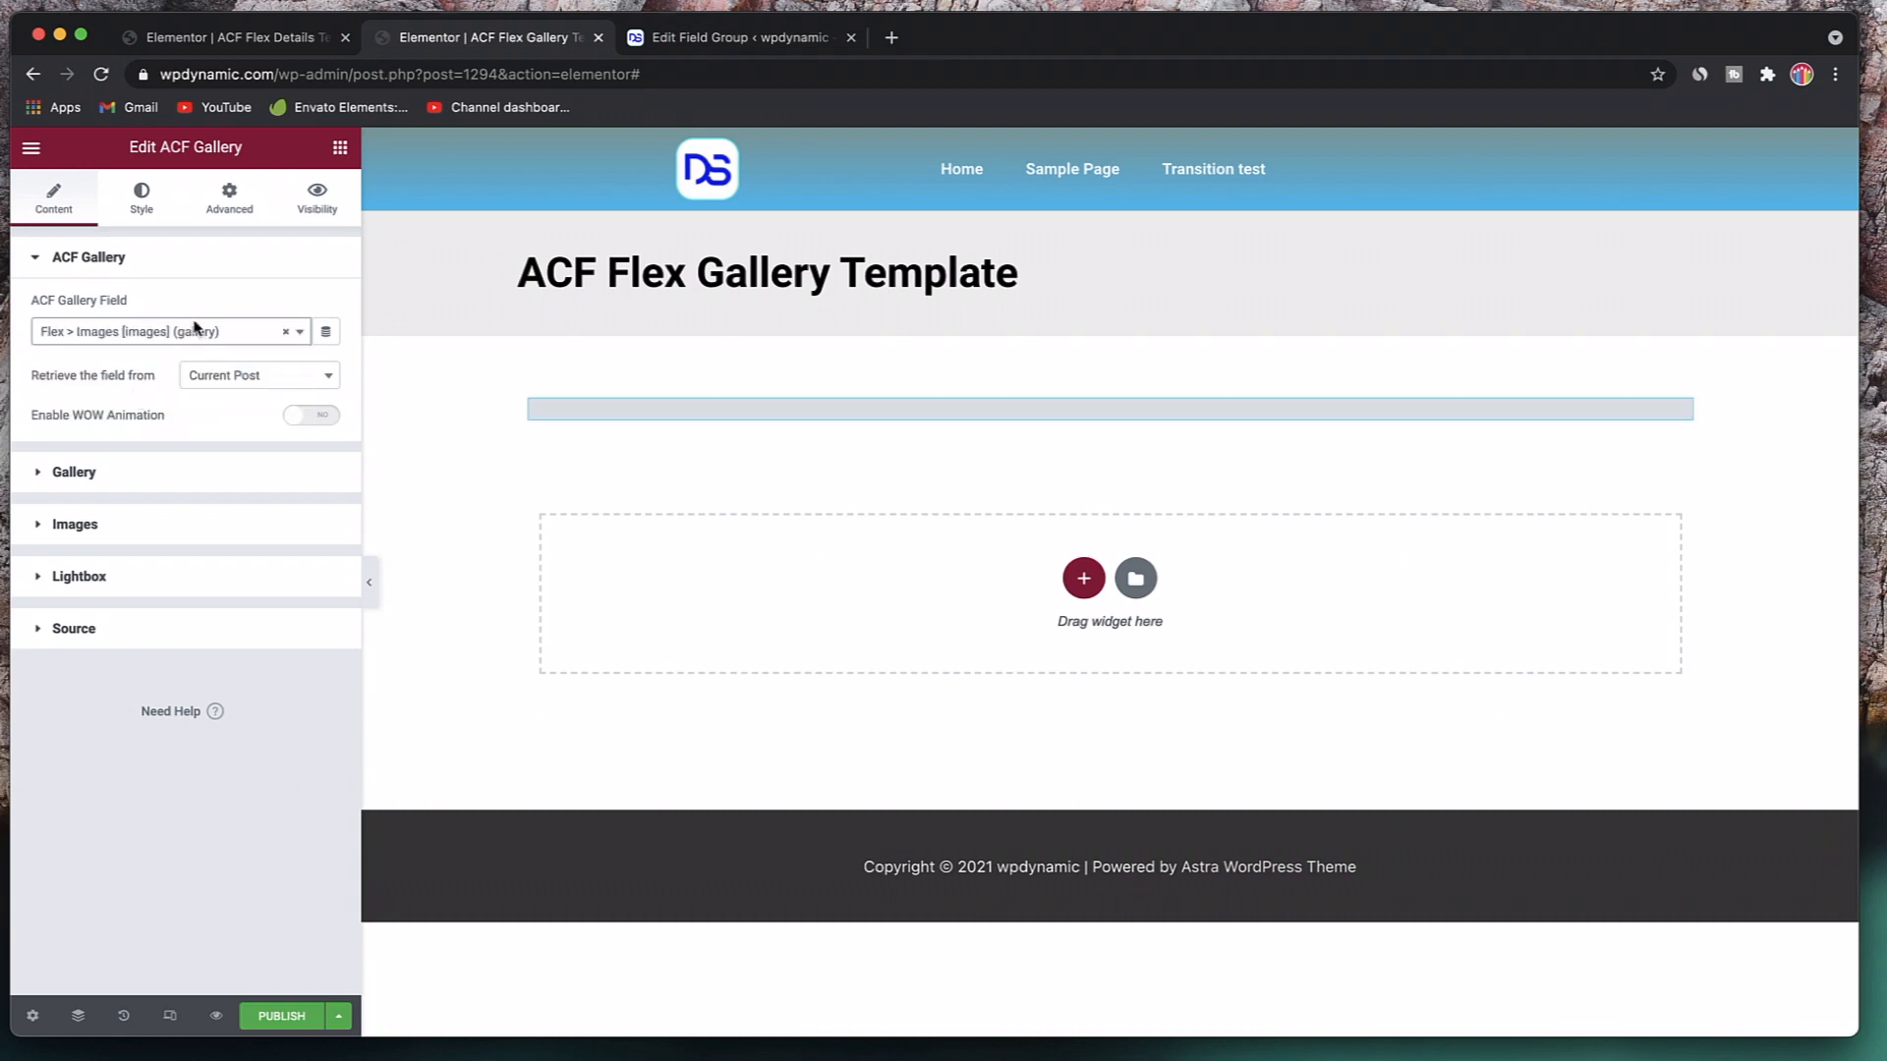
- Check the Images layout's sub-field in the field group, review the Details template, and return to the Gallery template
click(760, 39)
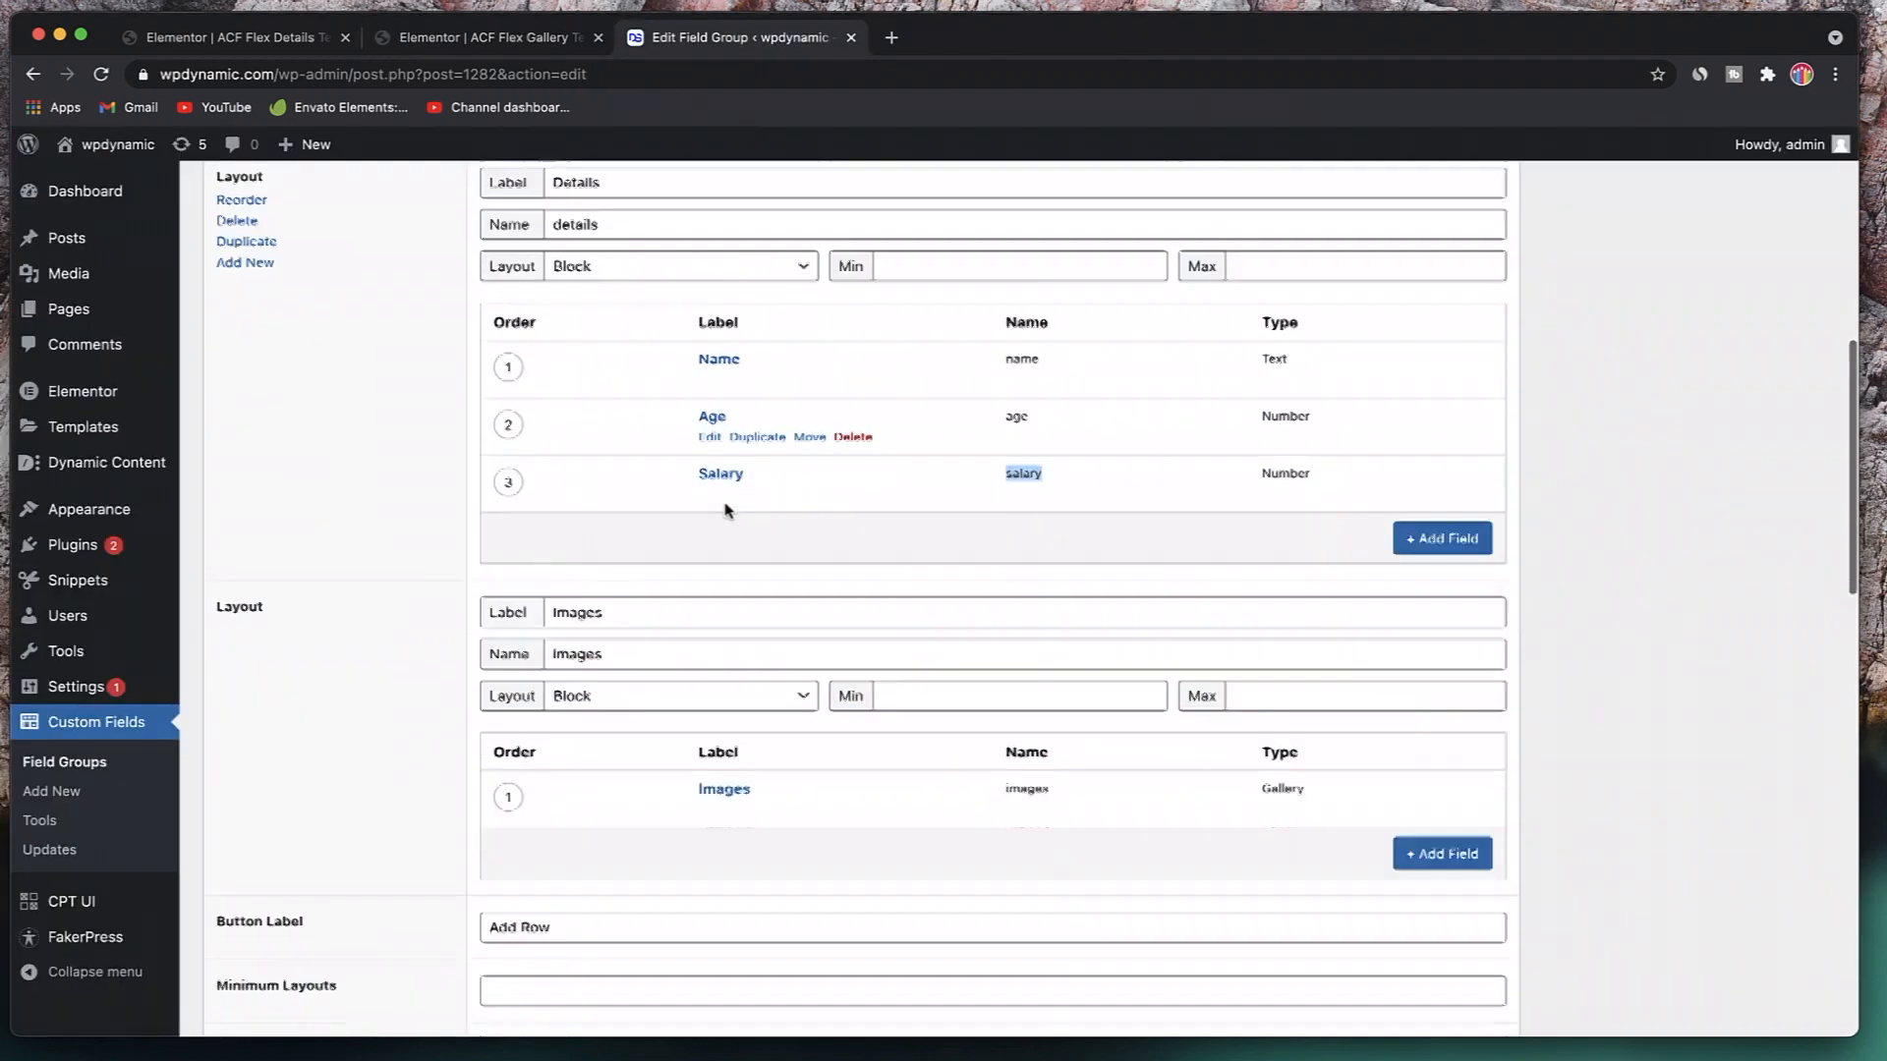
scroll(724, 505, down, 4)
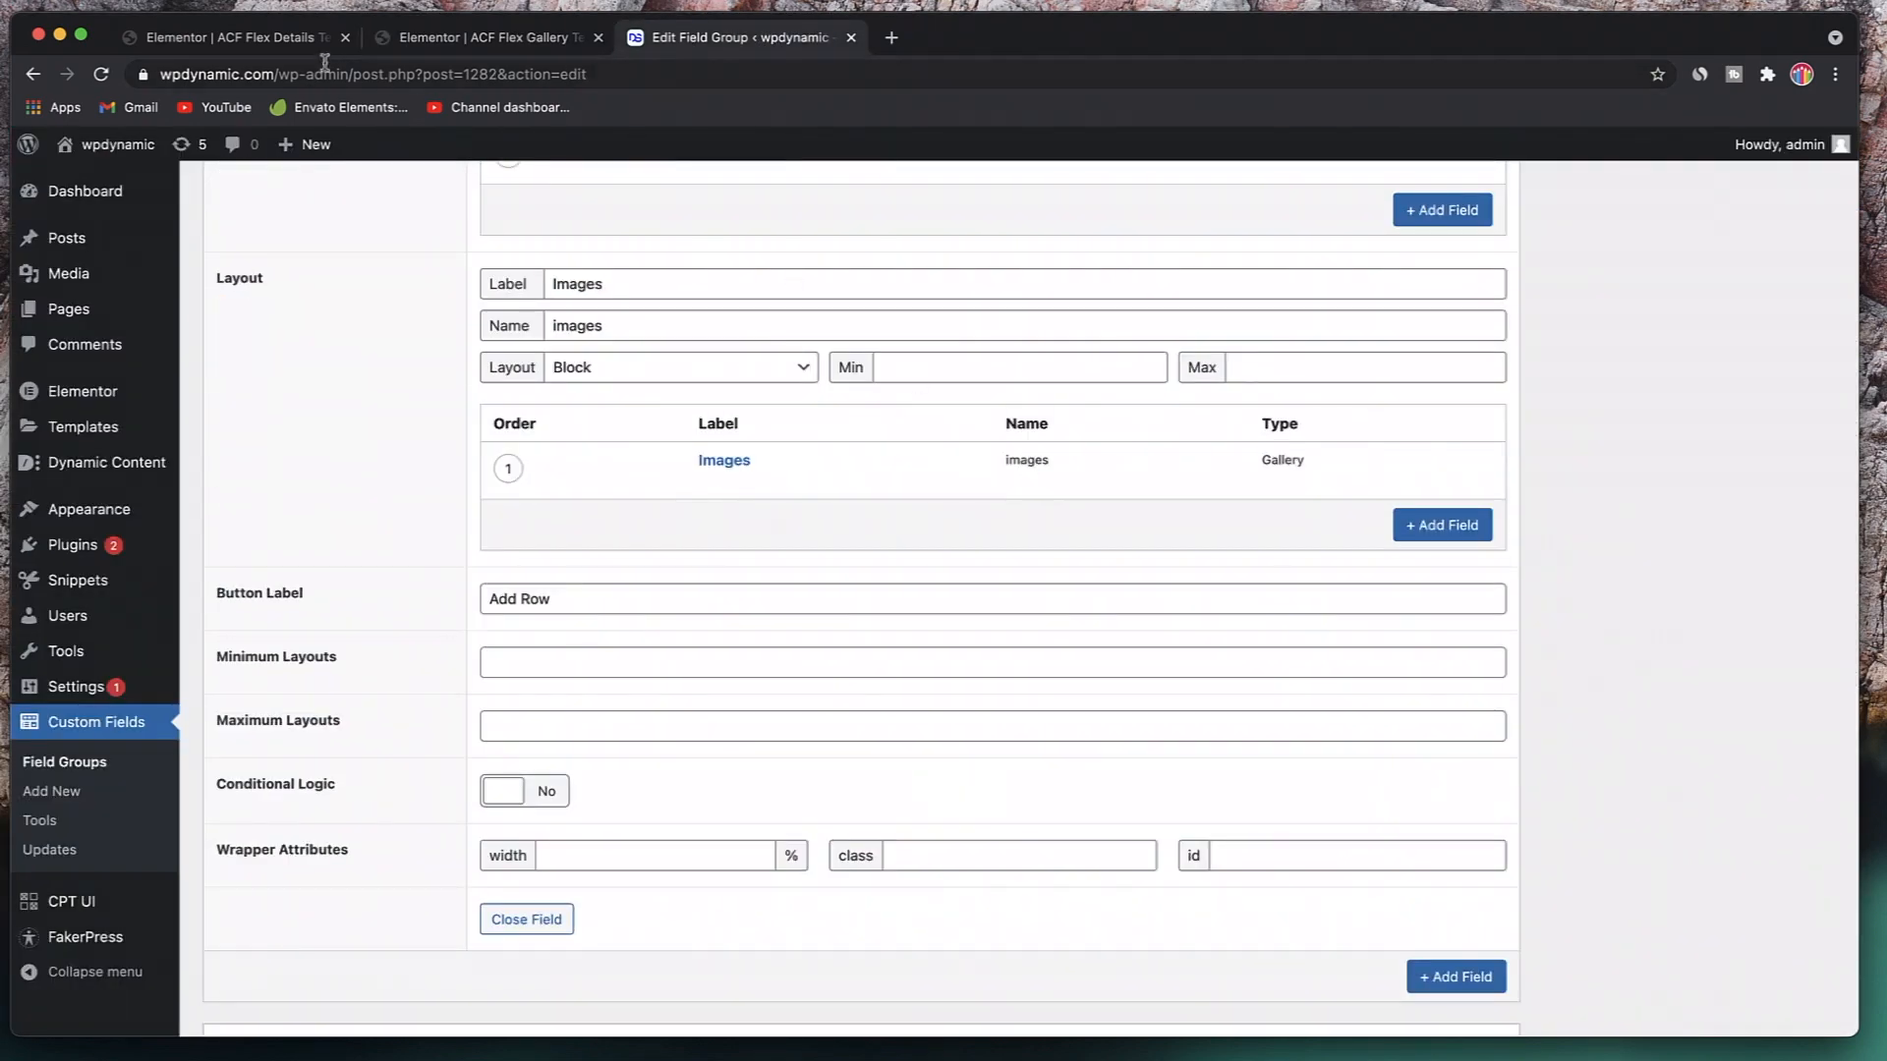
click(246, 39)
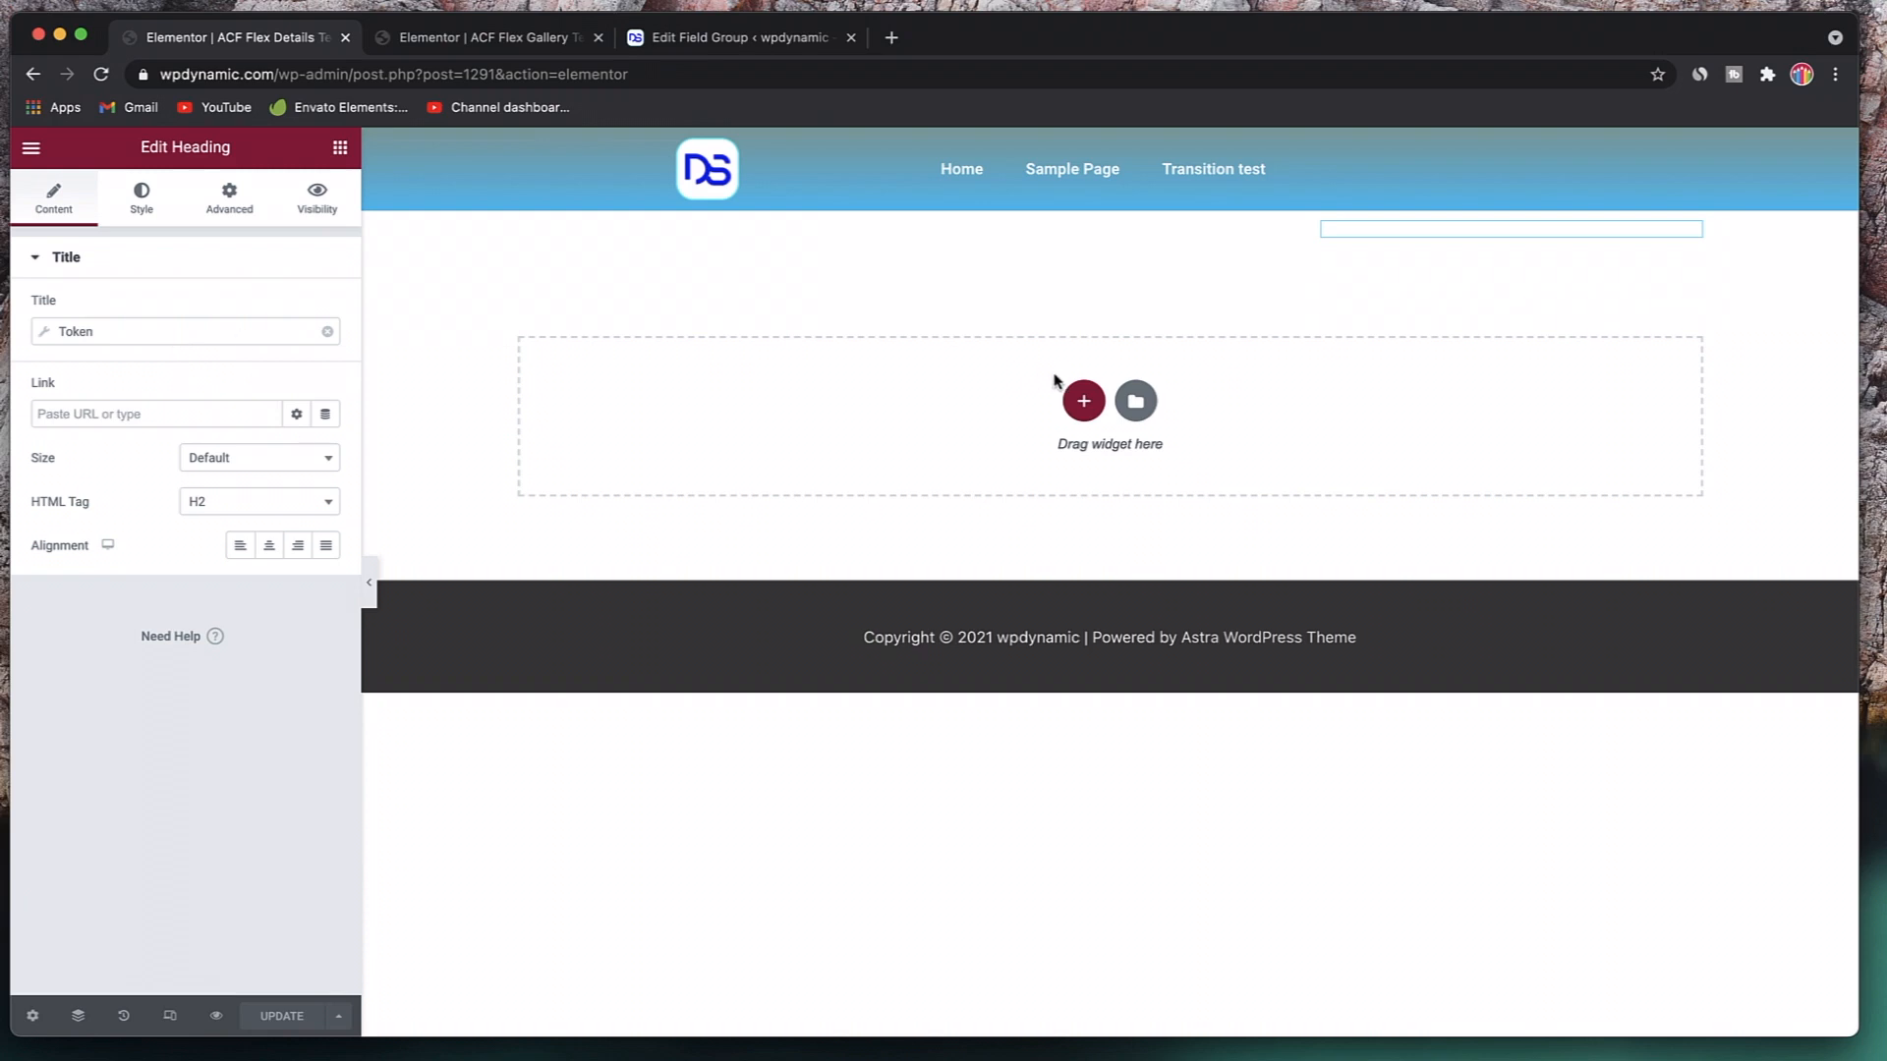
click(524, 40)
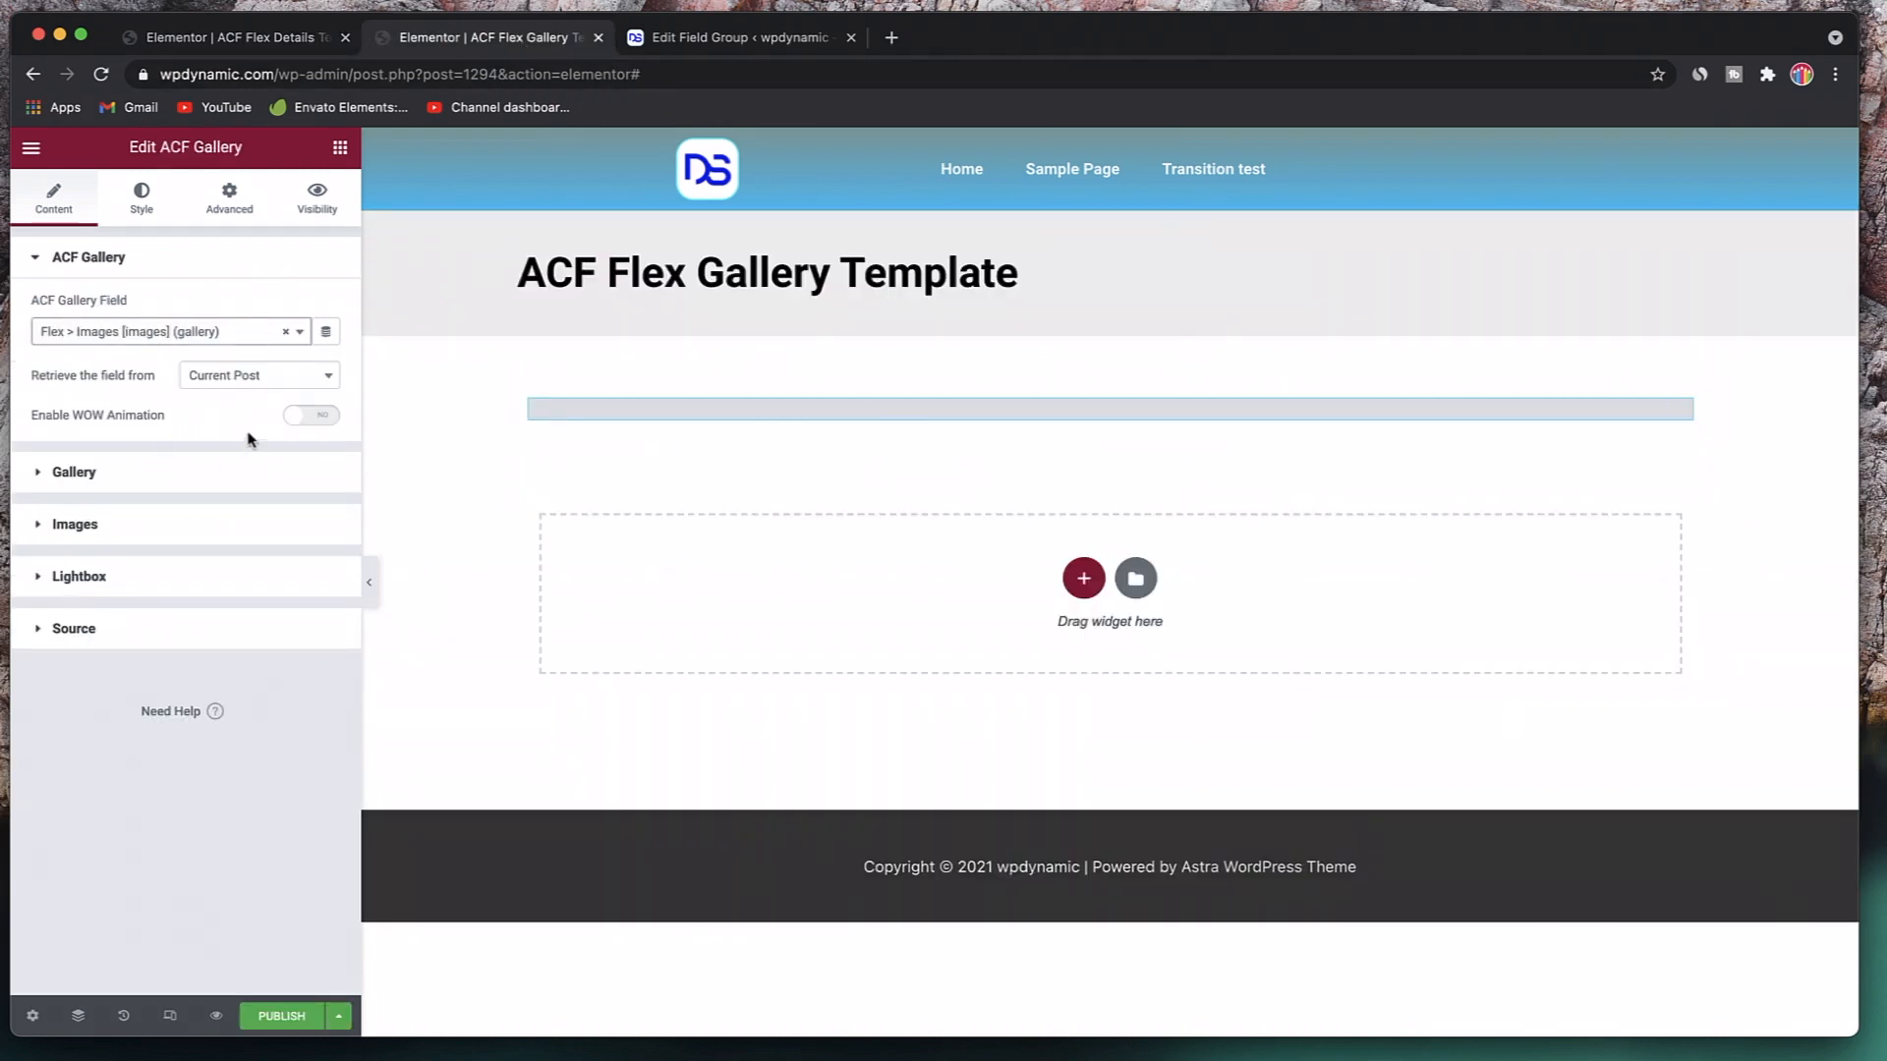
- Set the ACF Gallery's skin to Diamond and its image size to Medium Large - 768 x 0, and publish the Gallery template
click(195, 483)
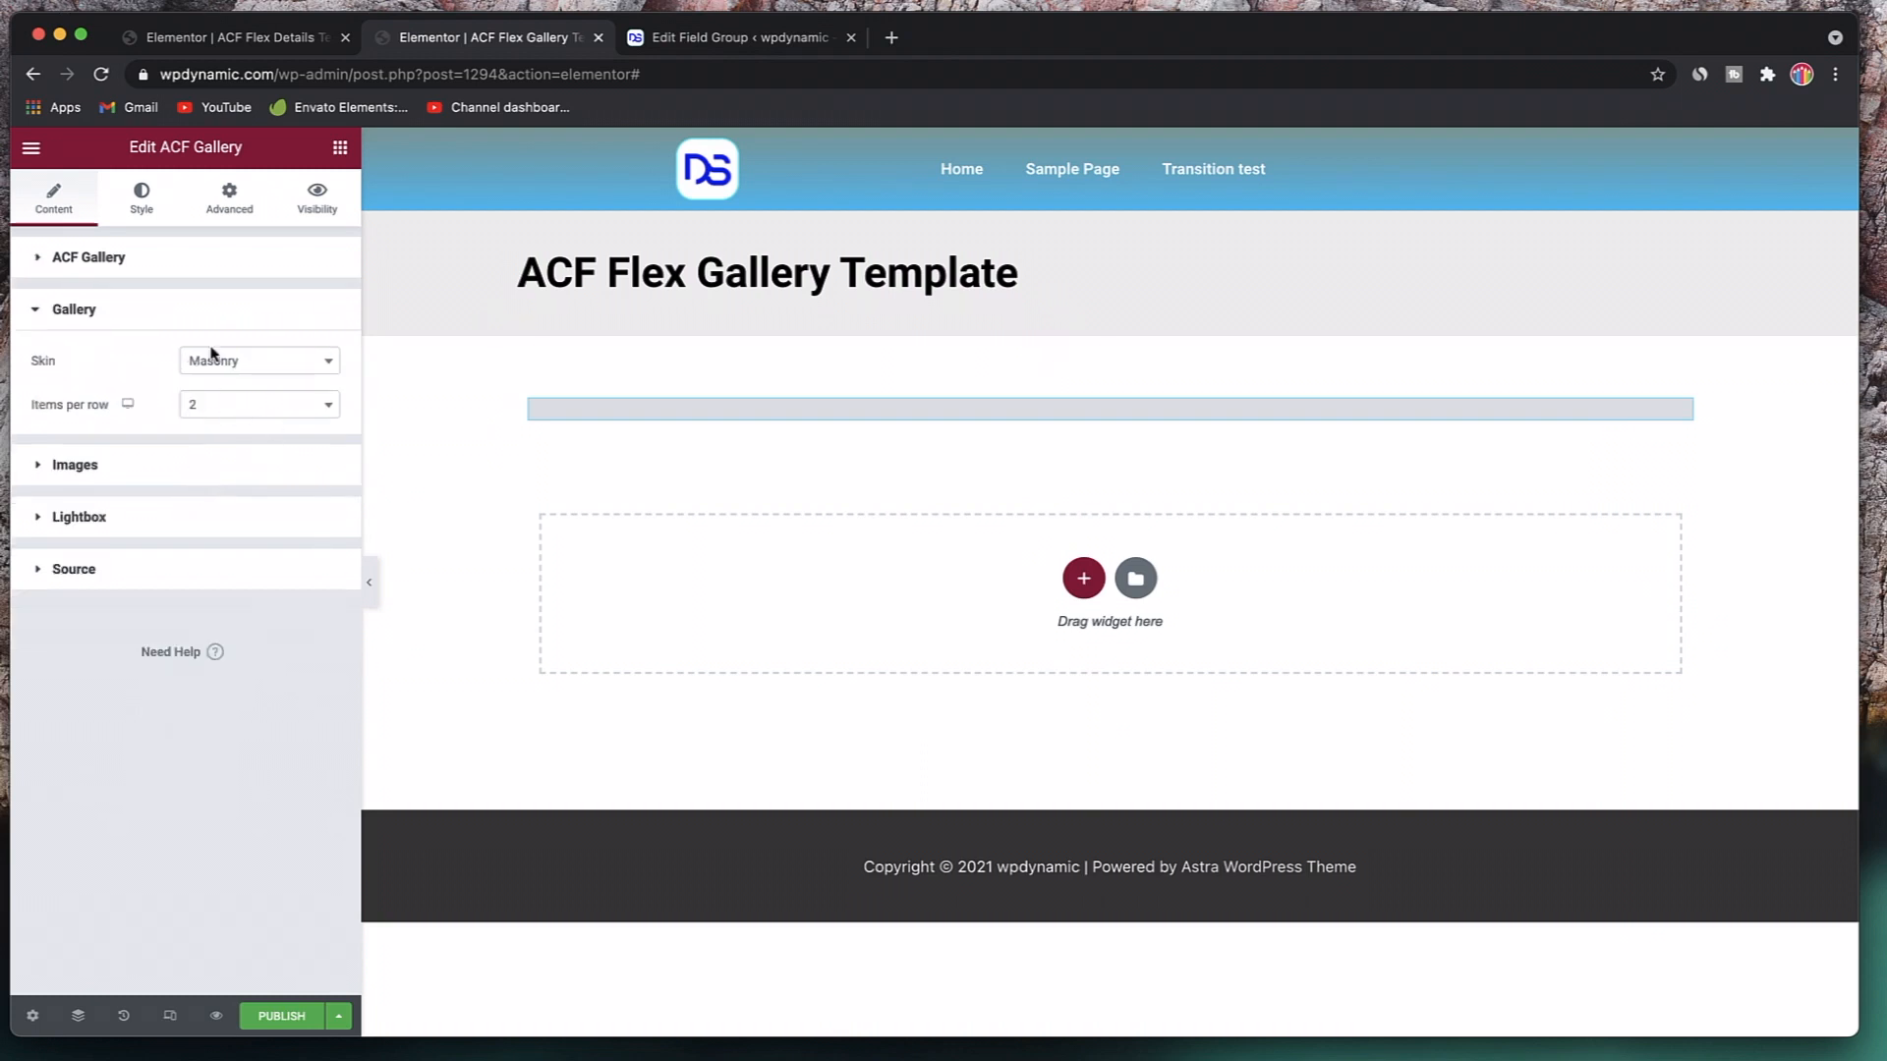
click(265, 368)
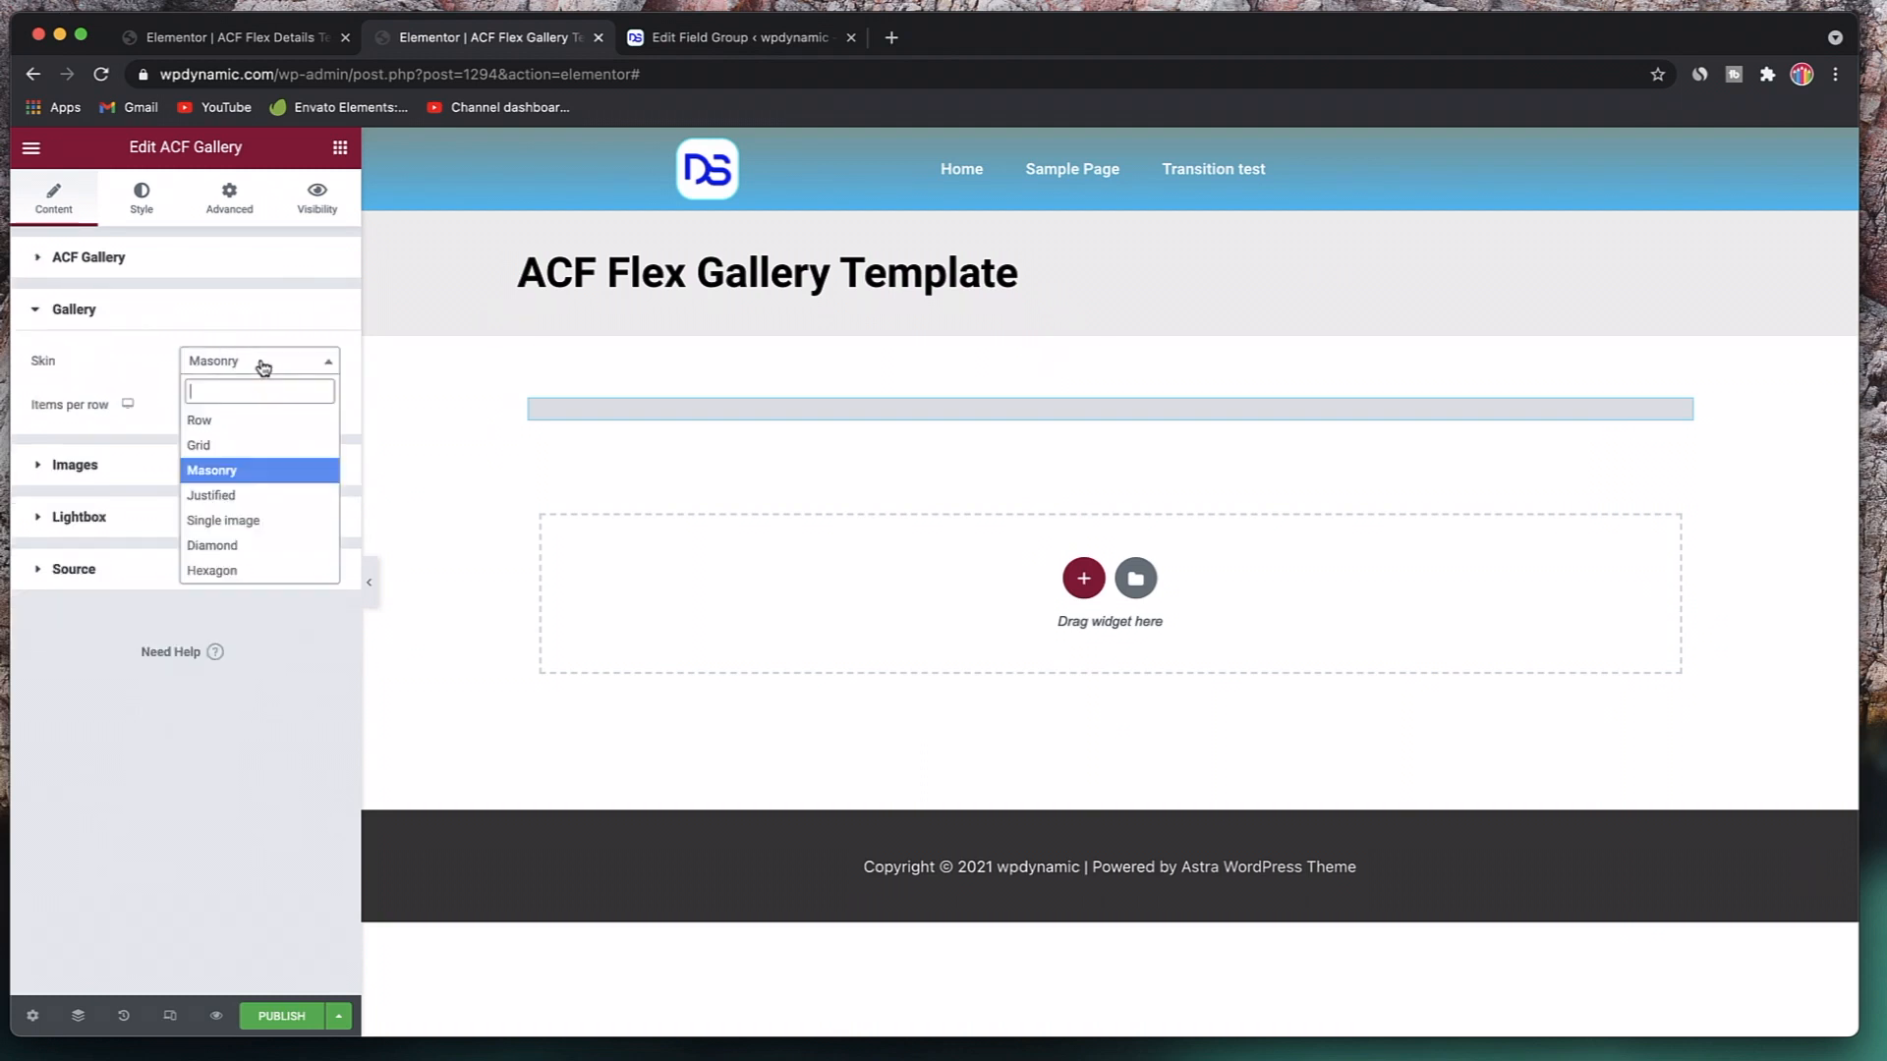
click(254, 546)
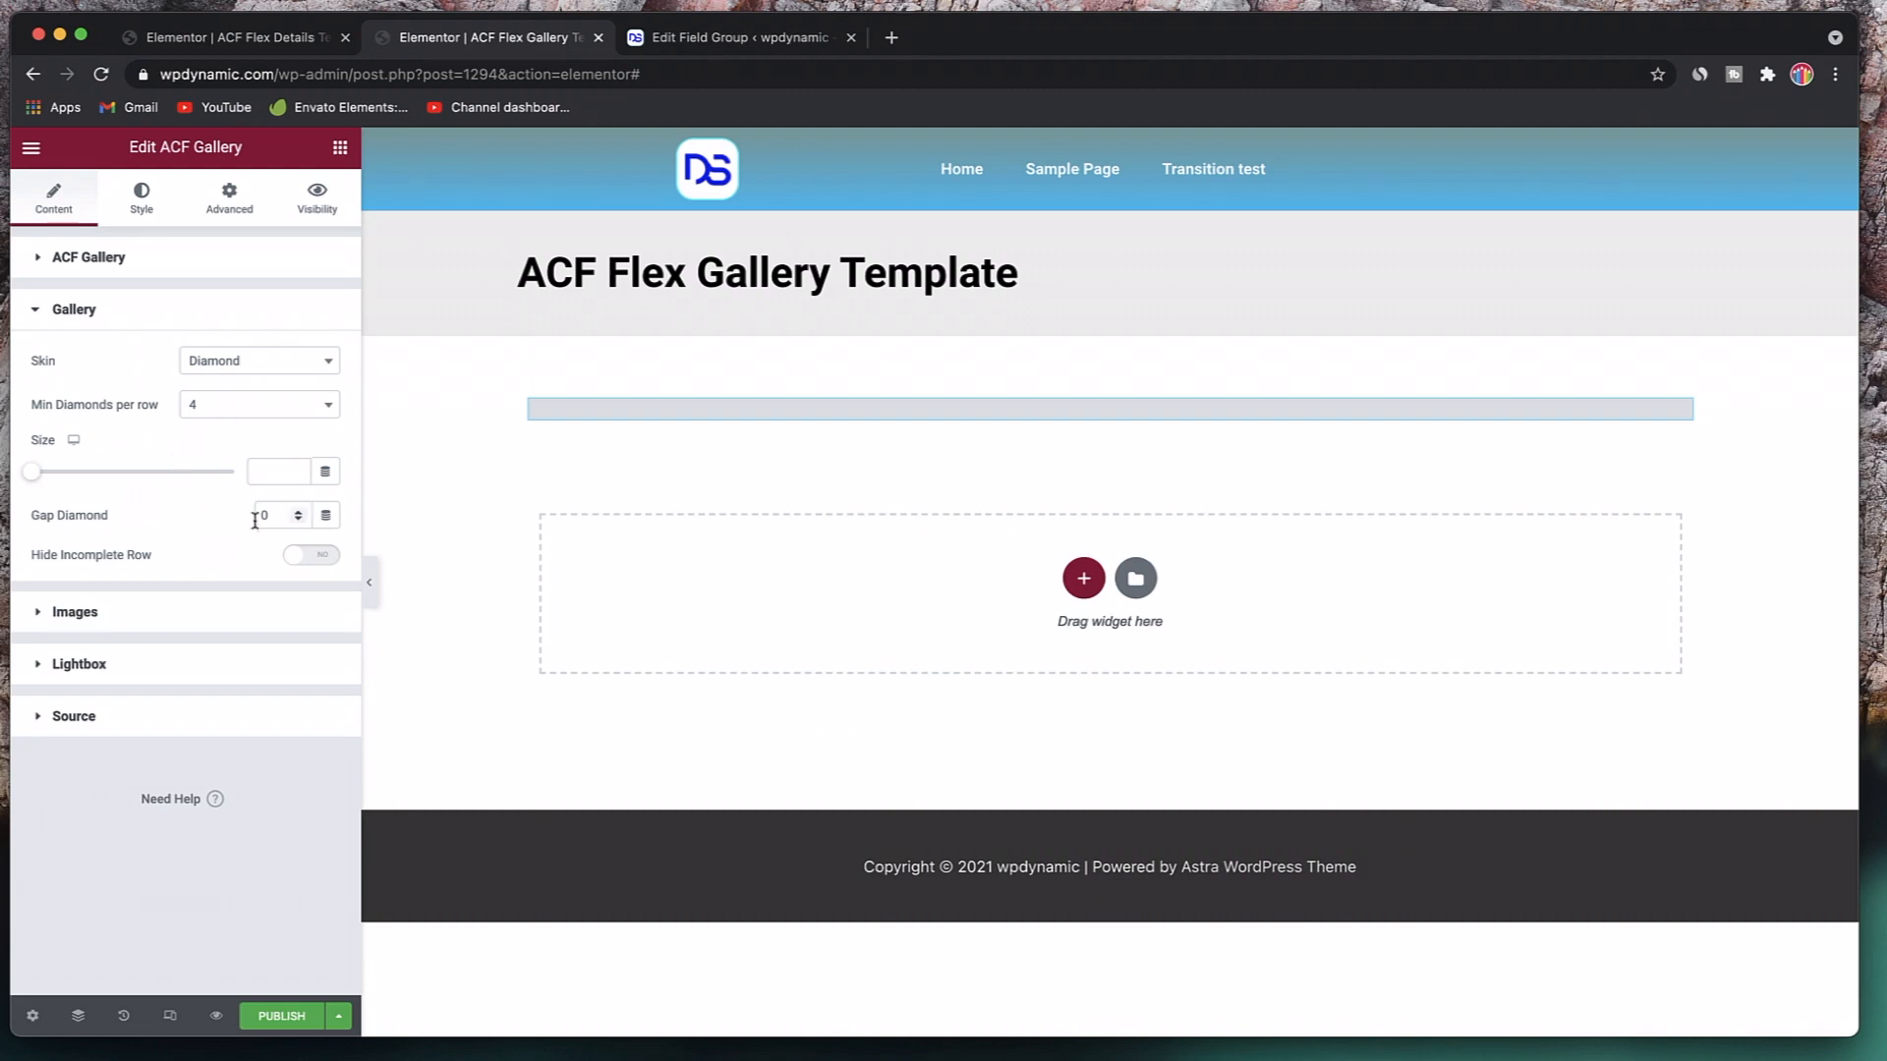
click(205, 619)
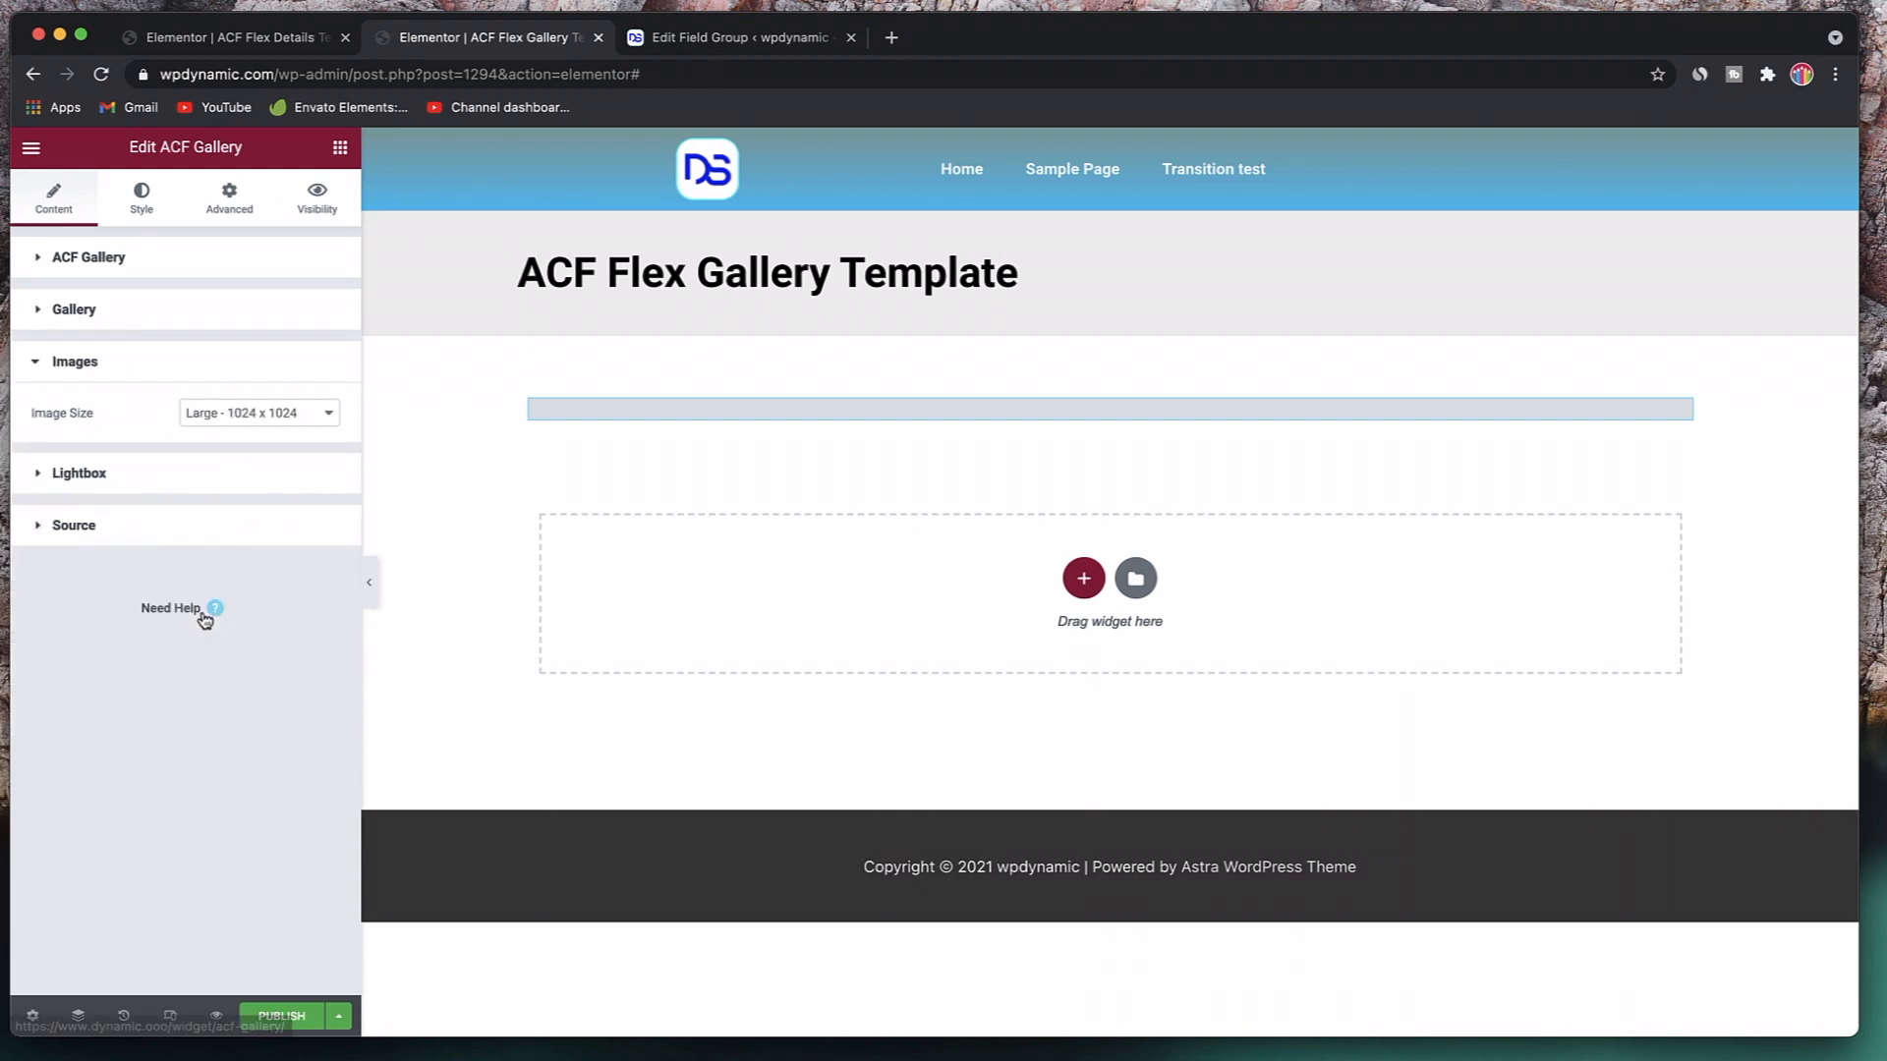
click(259, 417)
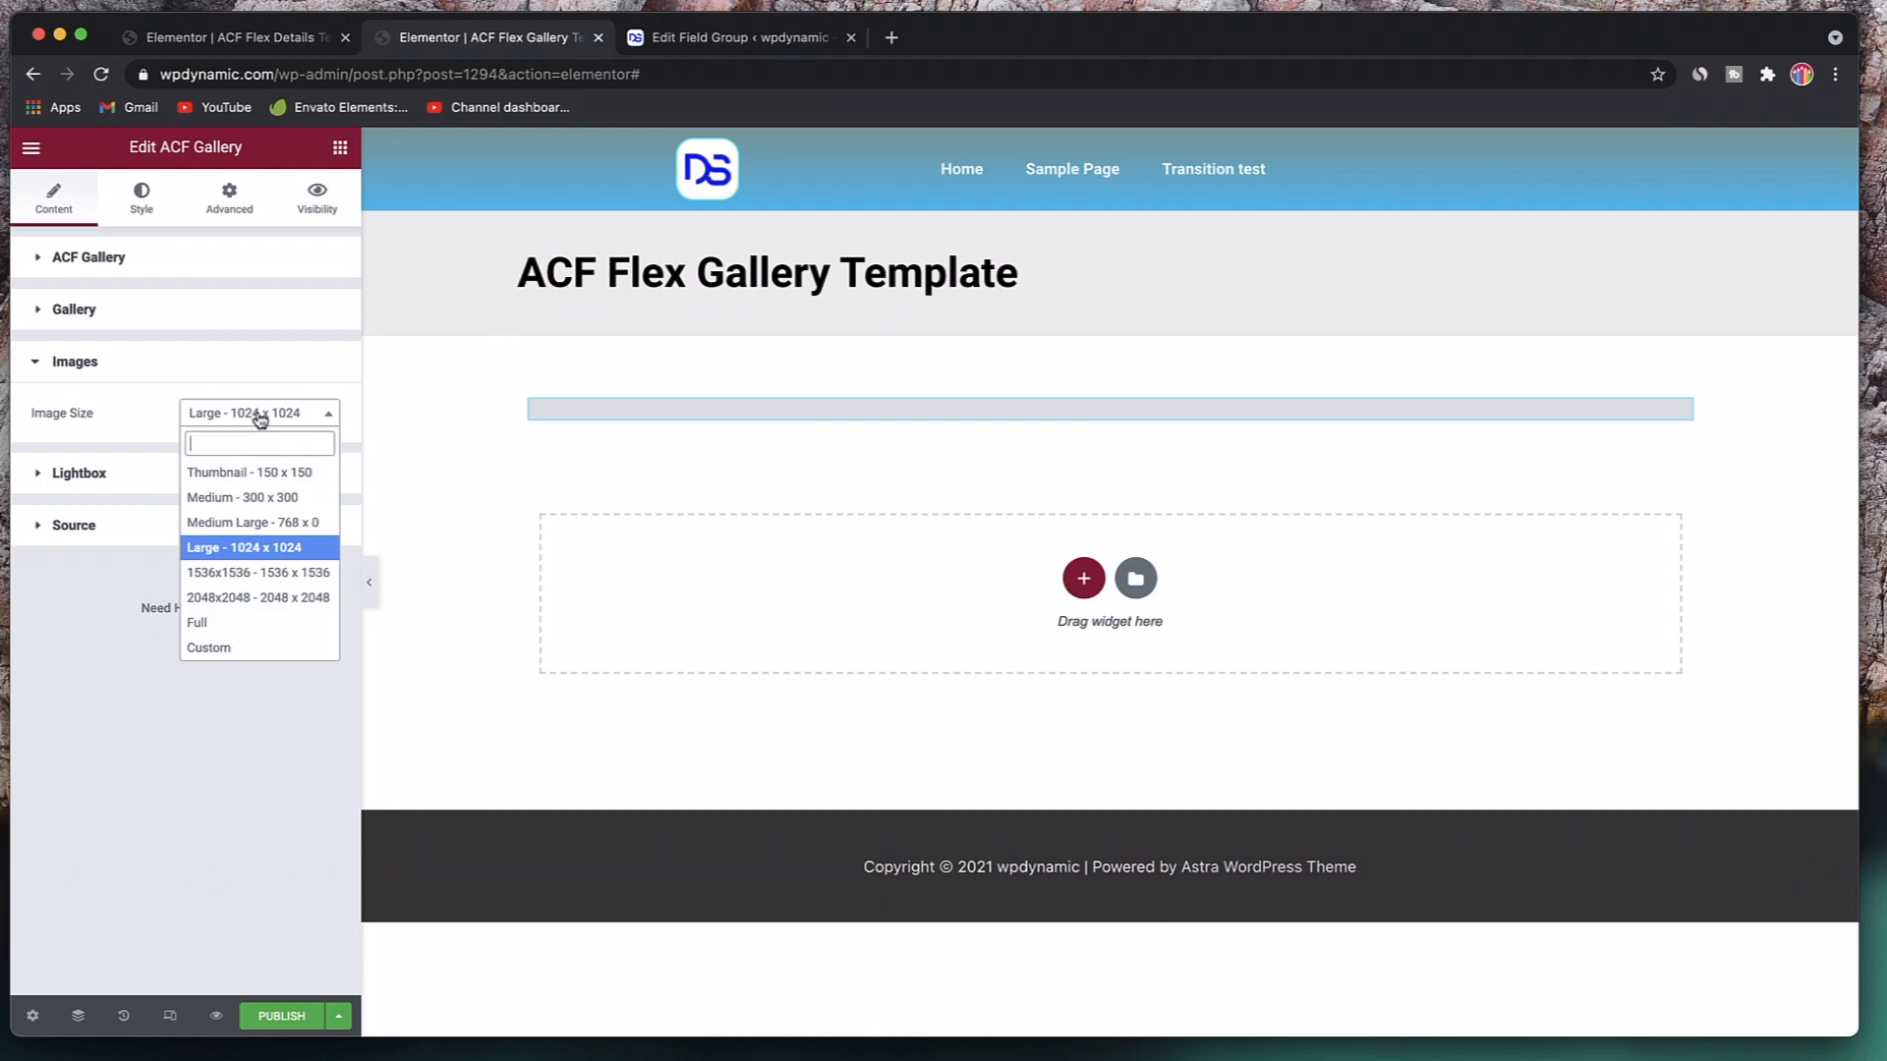
click(256, 523)
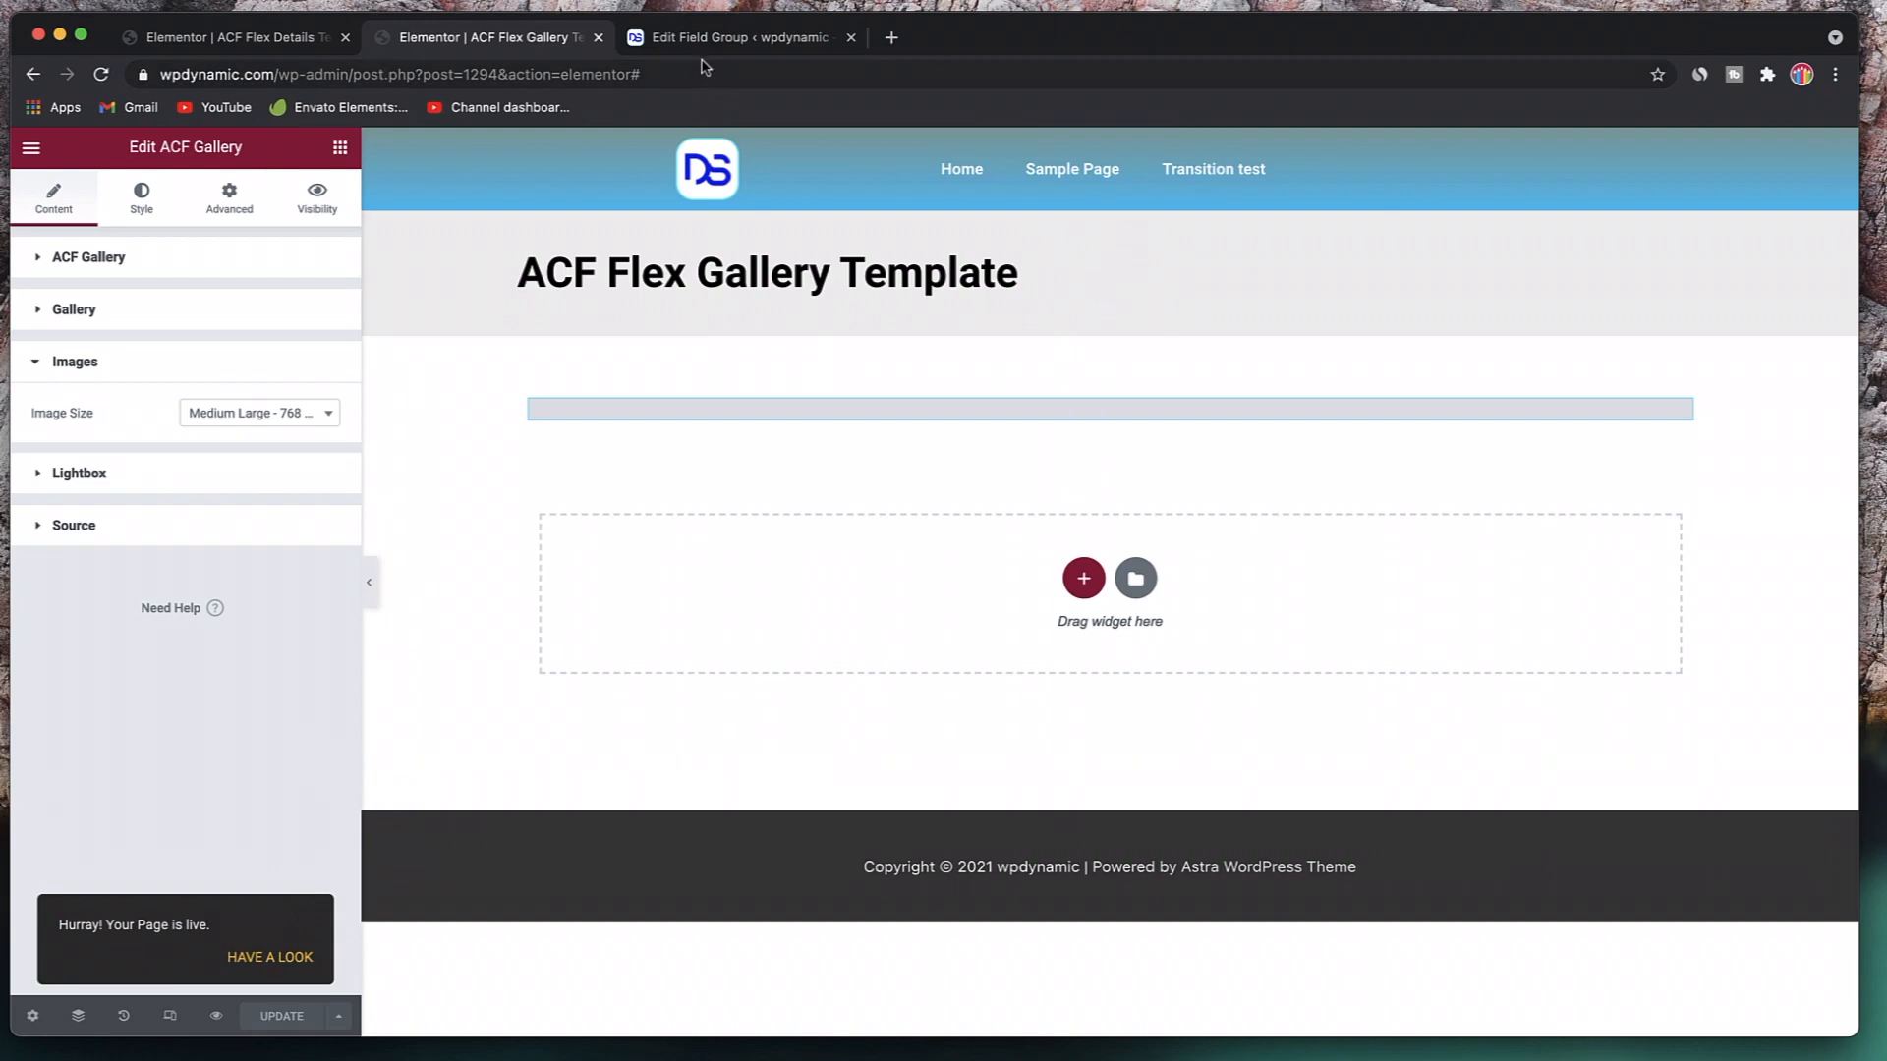
- Open Dynamic Content's Template System settings from the field group page and review the enable option and page template choices for single posts
click(732, 37)
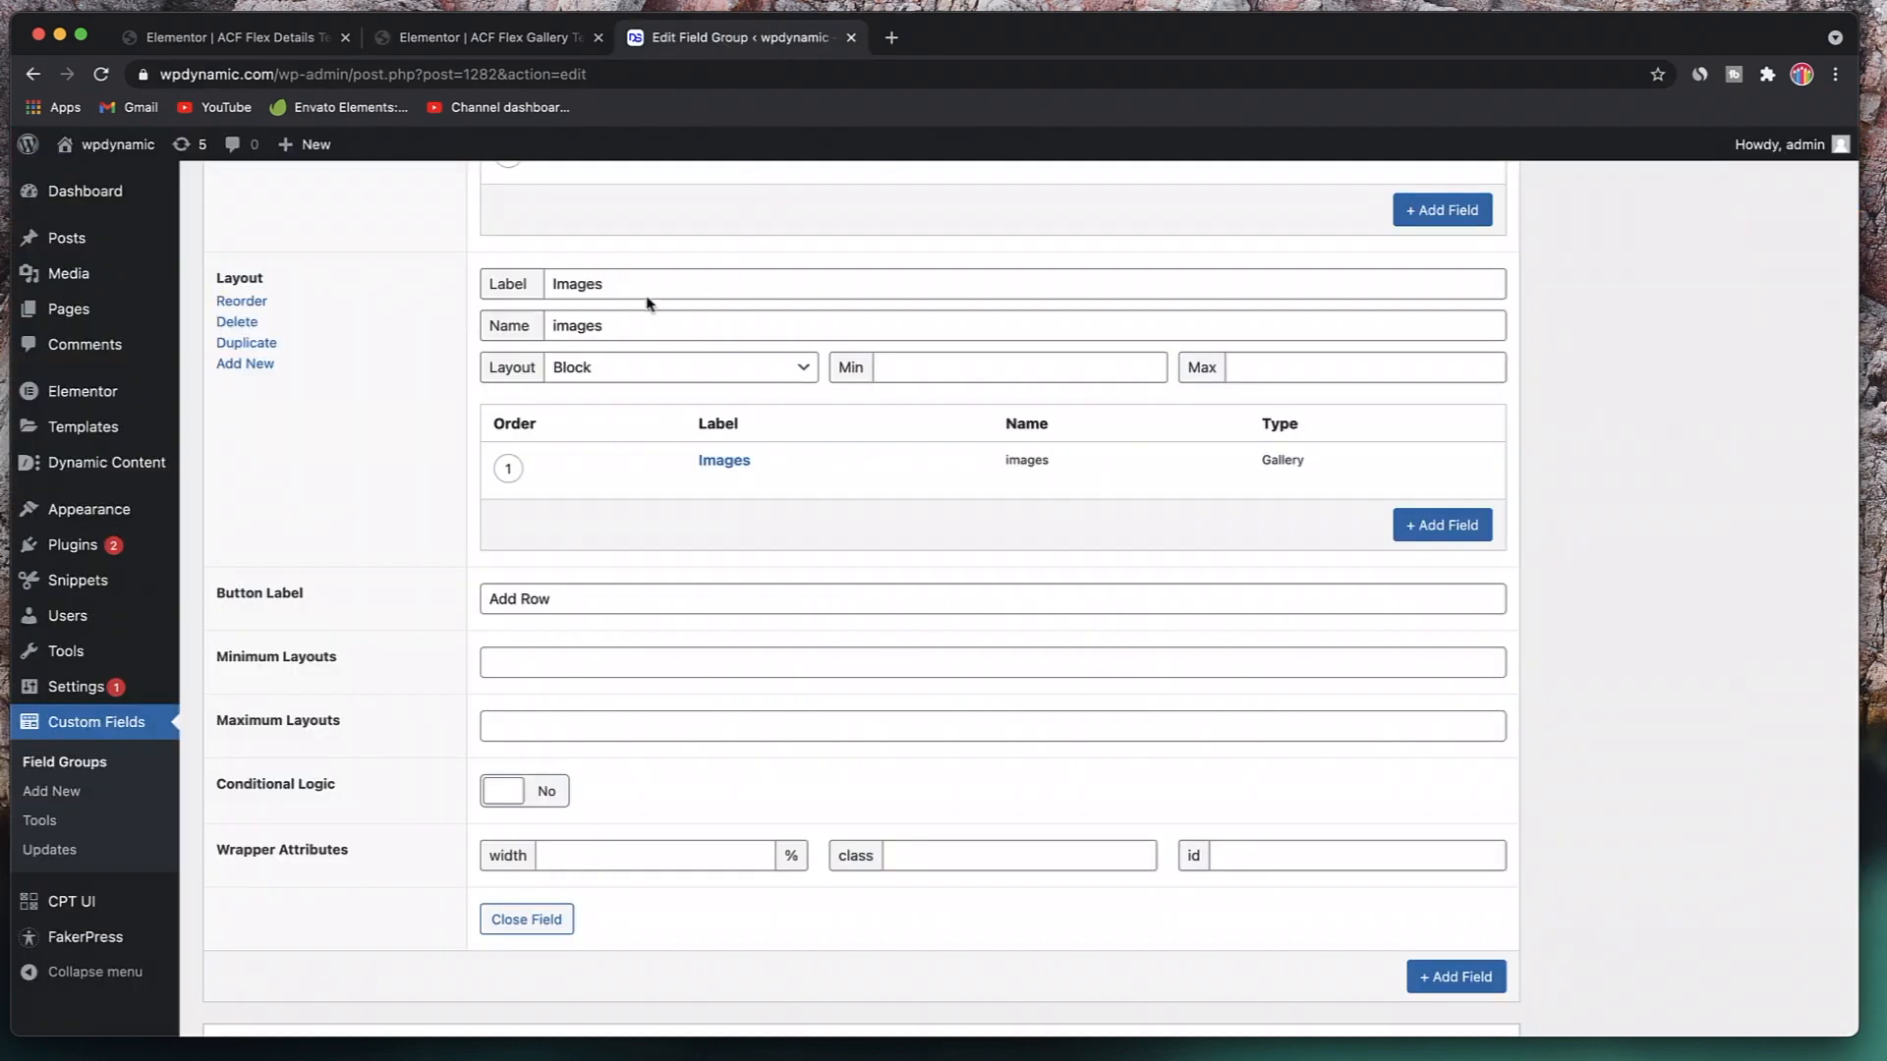
scroll(381, 487, up, 10)
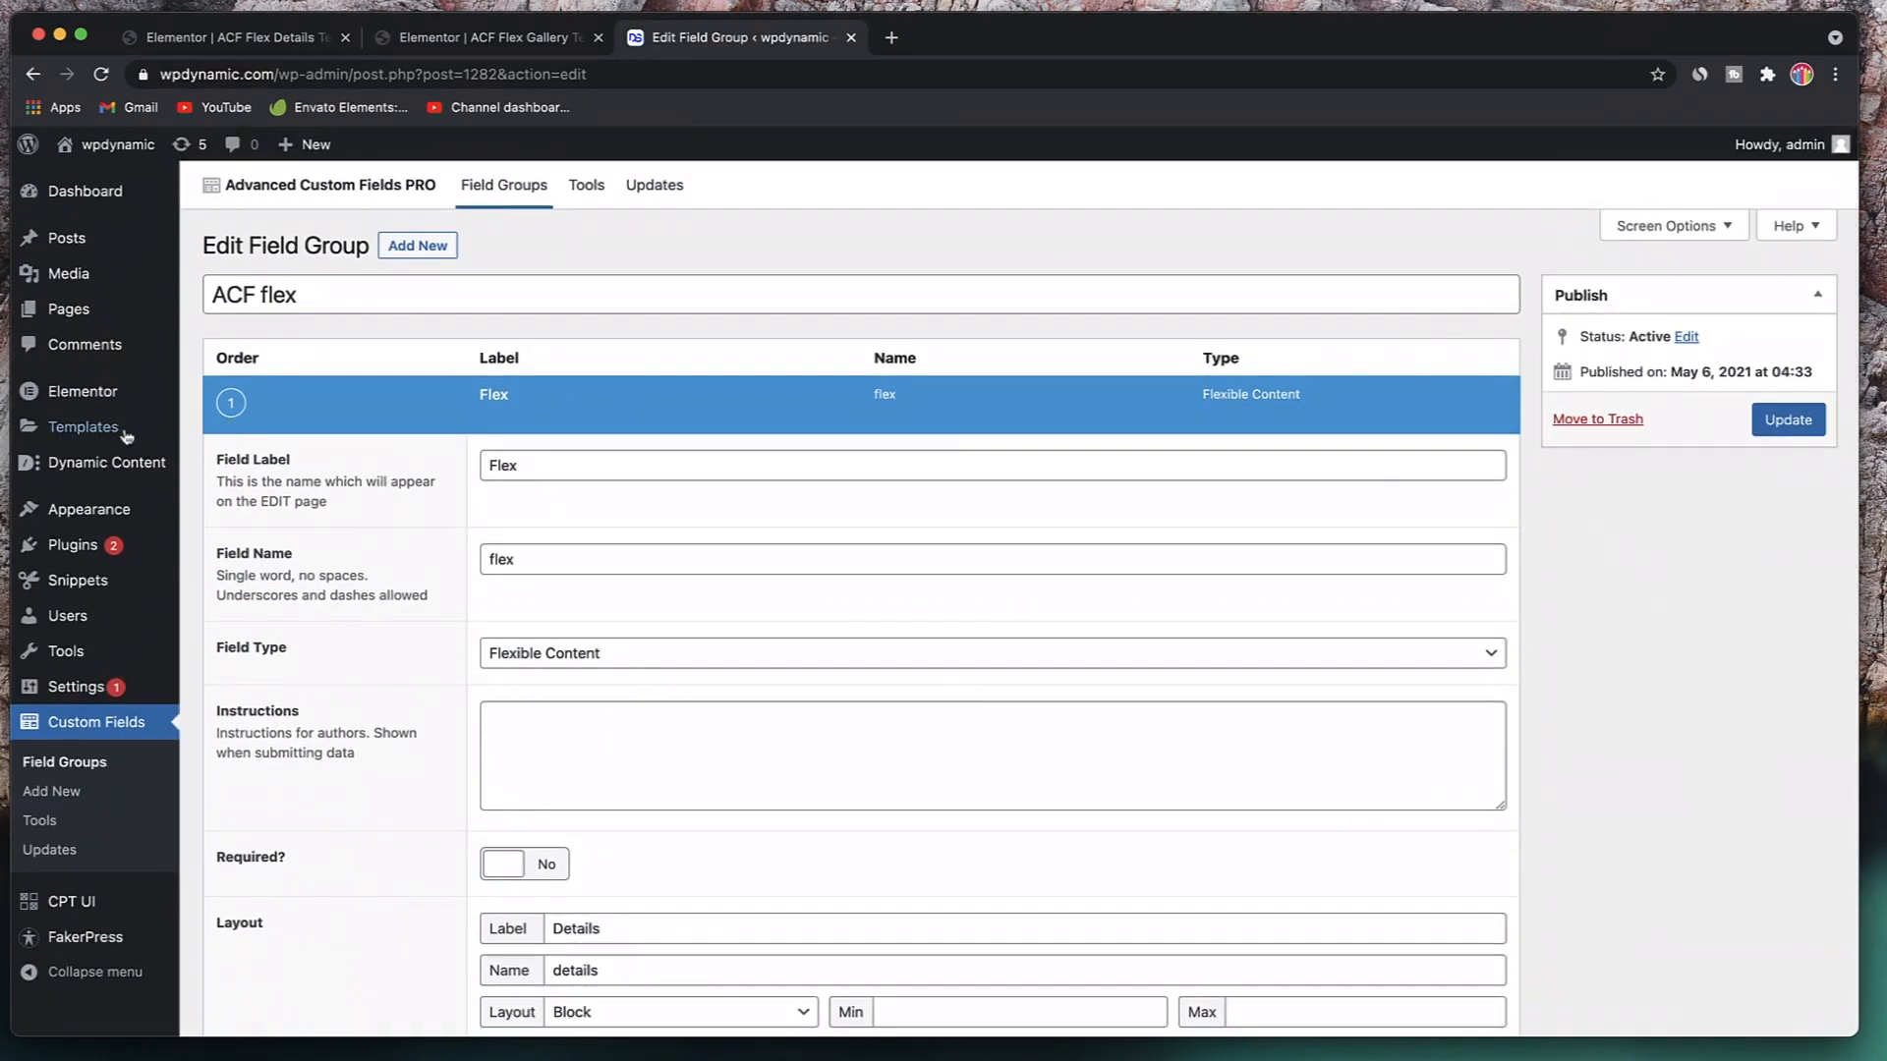
mouse_move(67, 433)
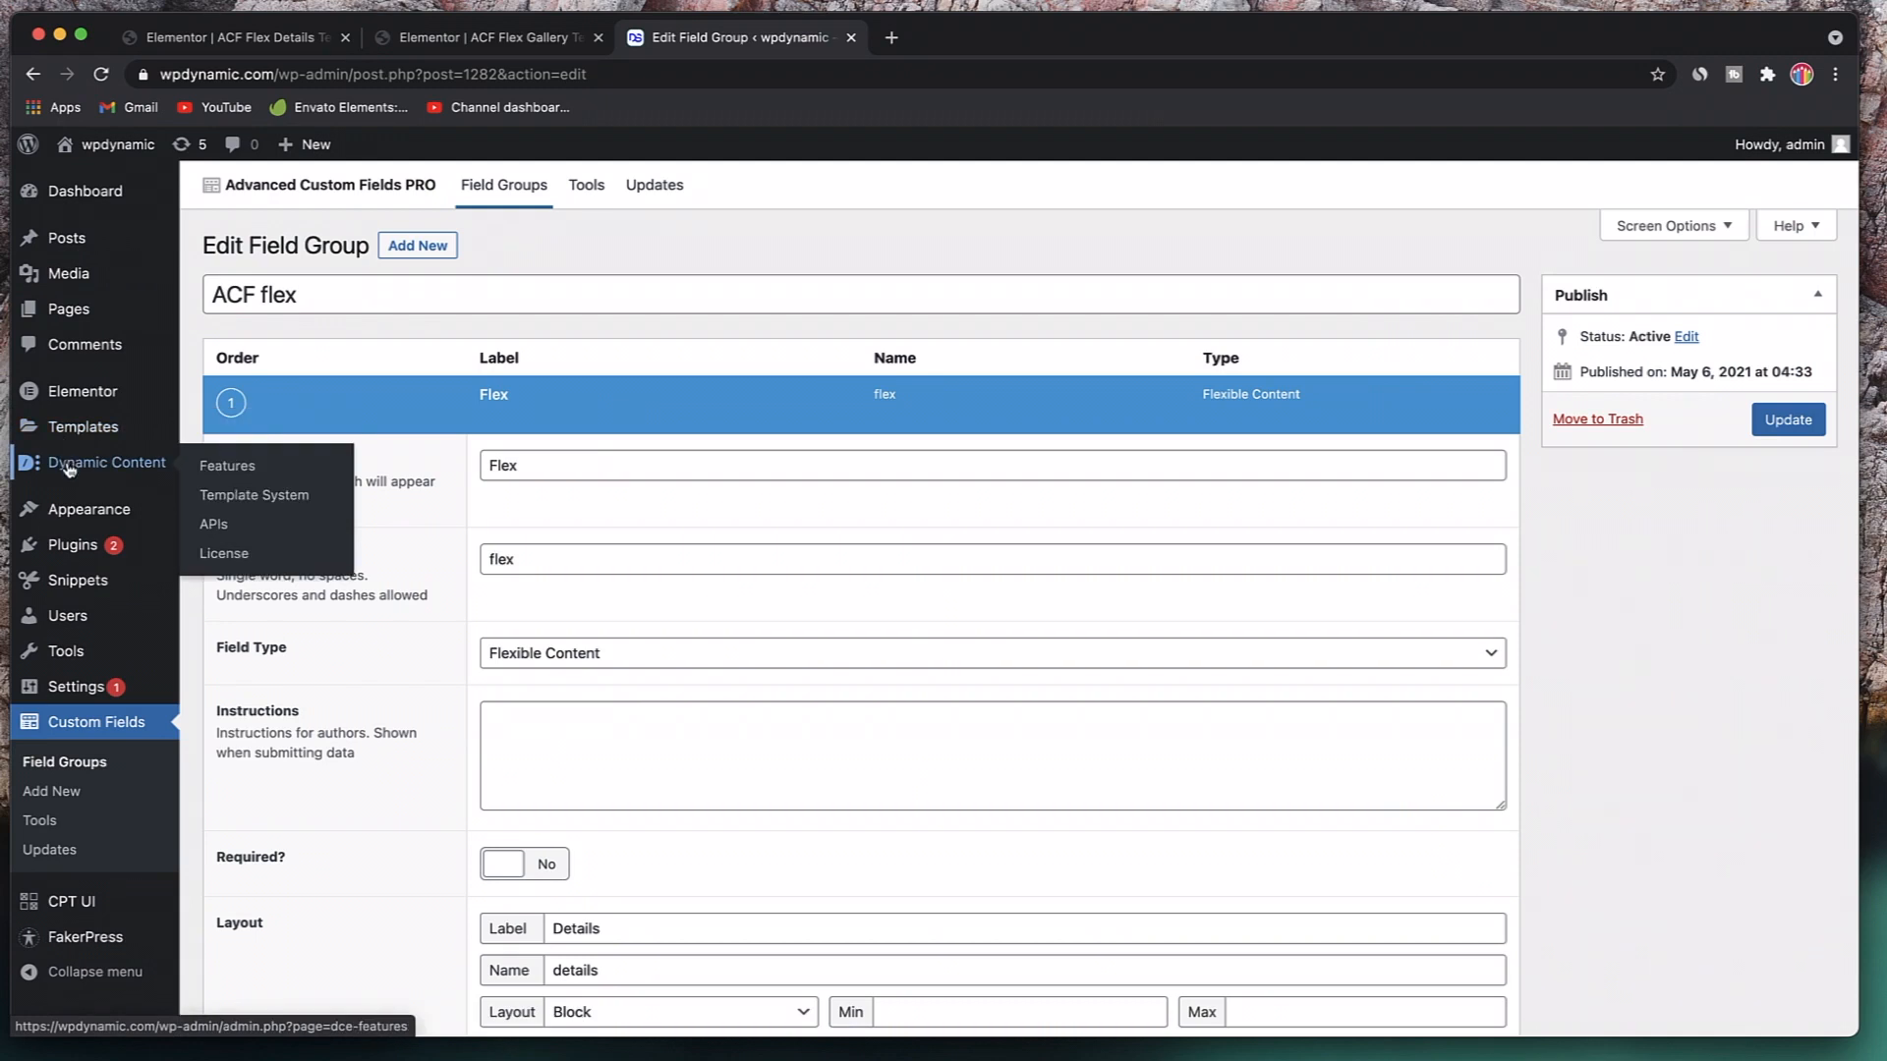
click(255, 496)
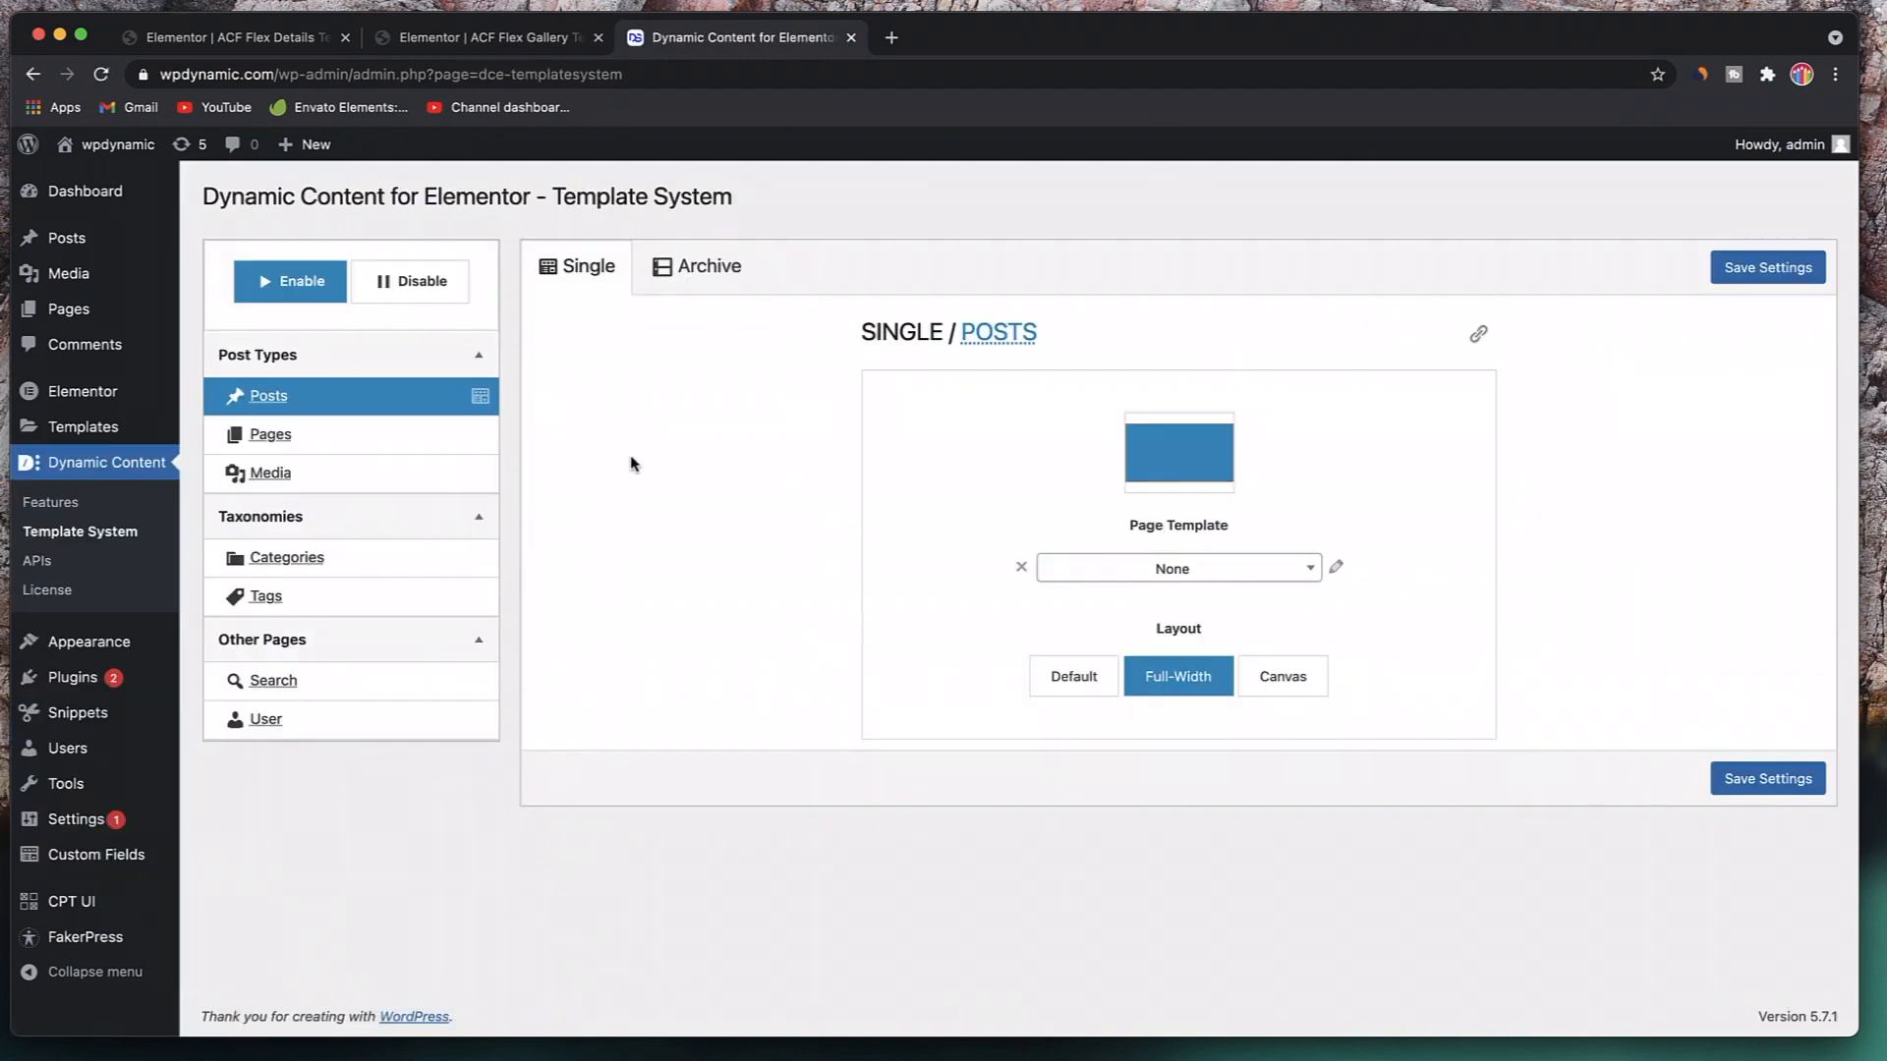
click(443, 297)
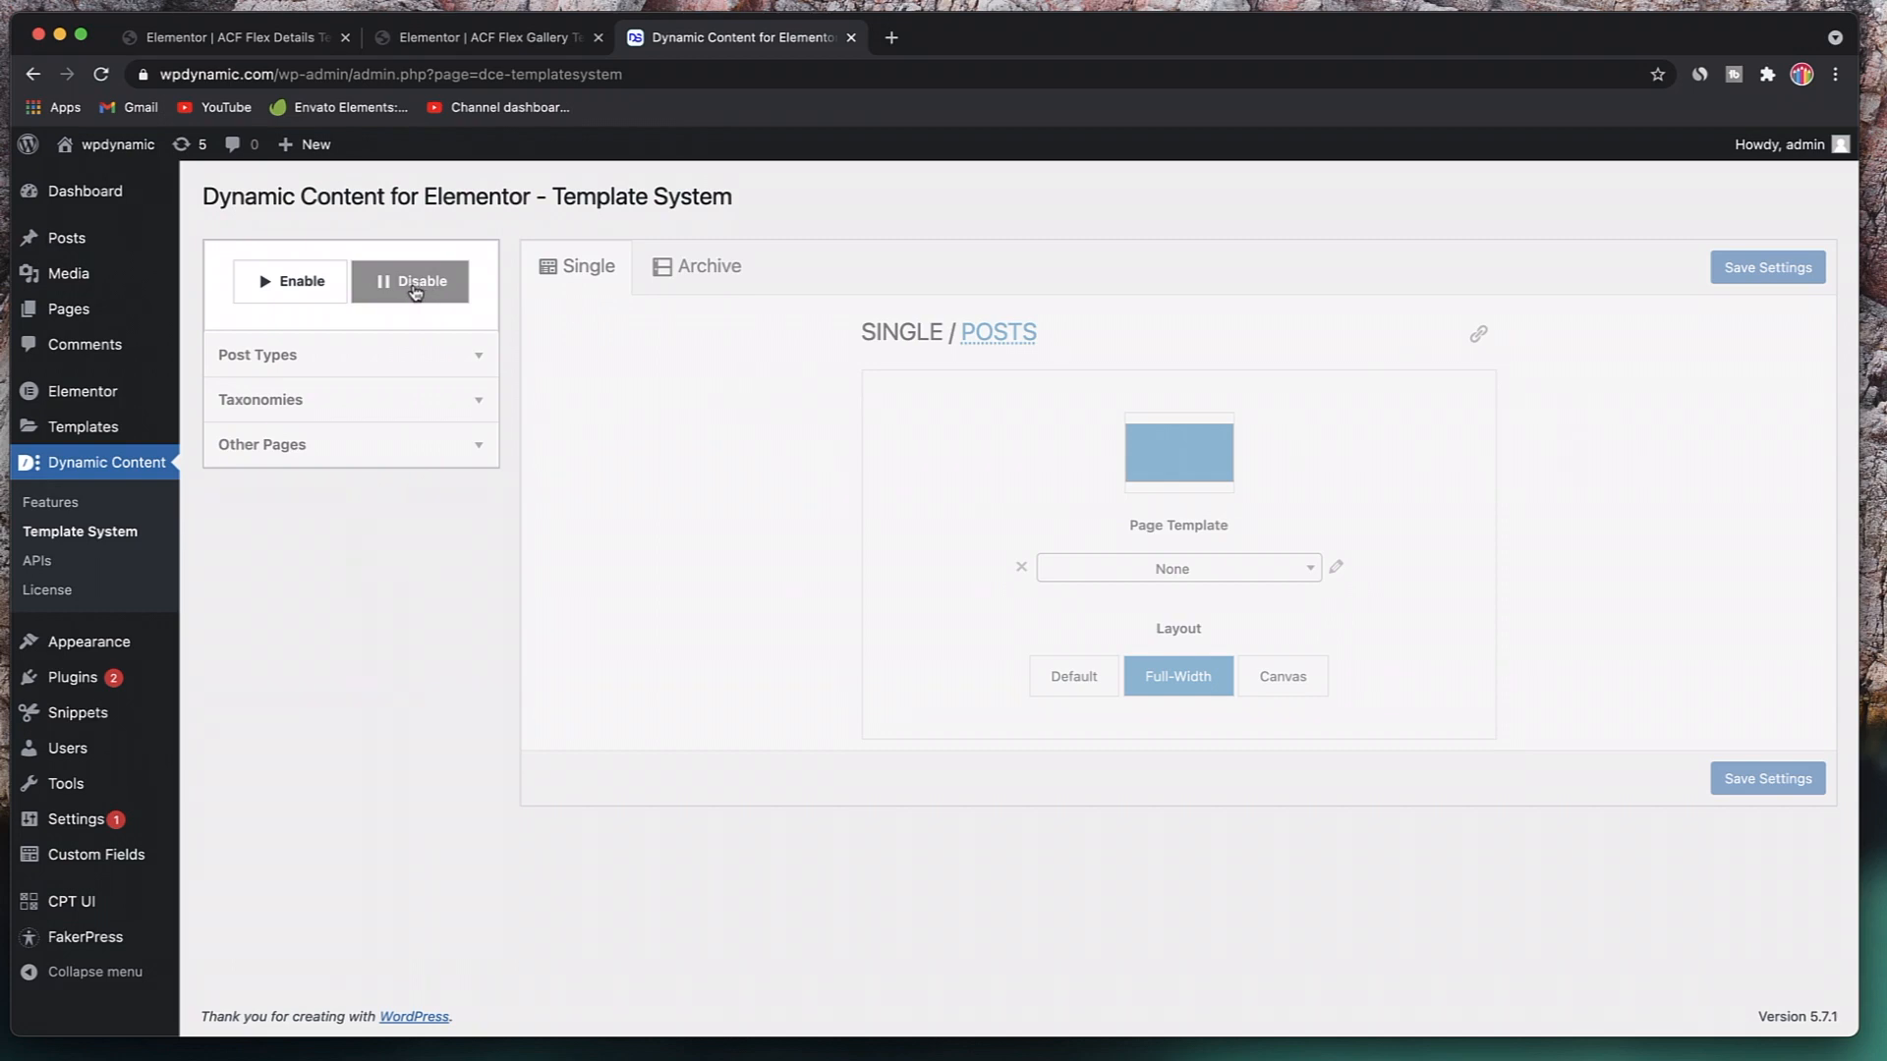
click(300, 285)
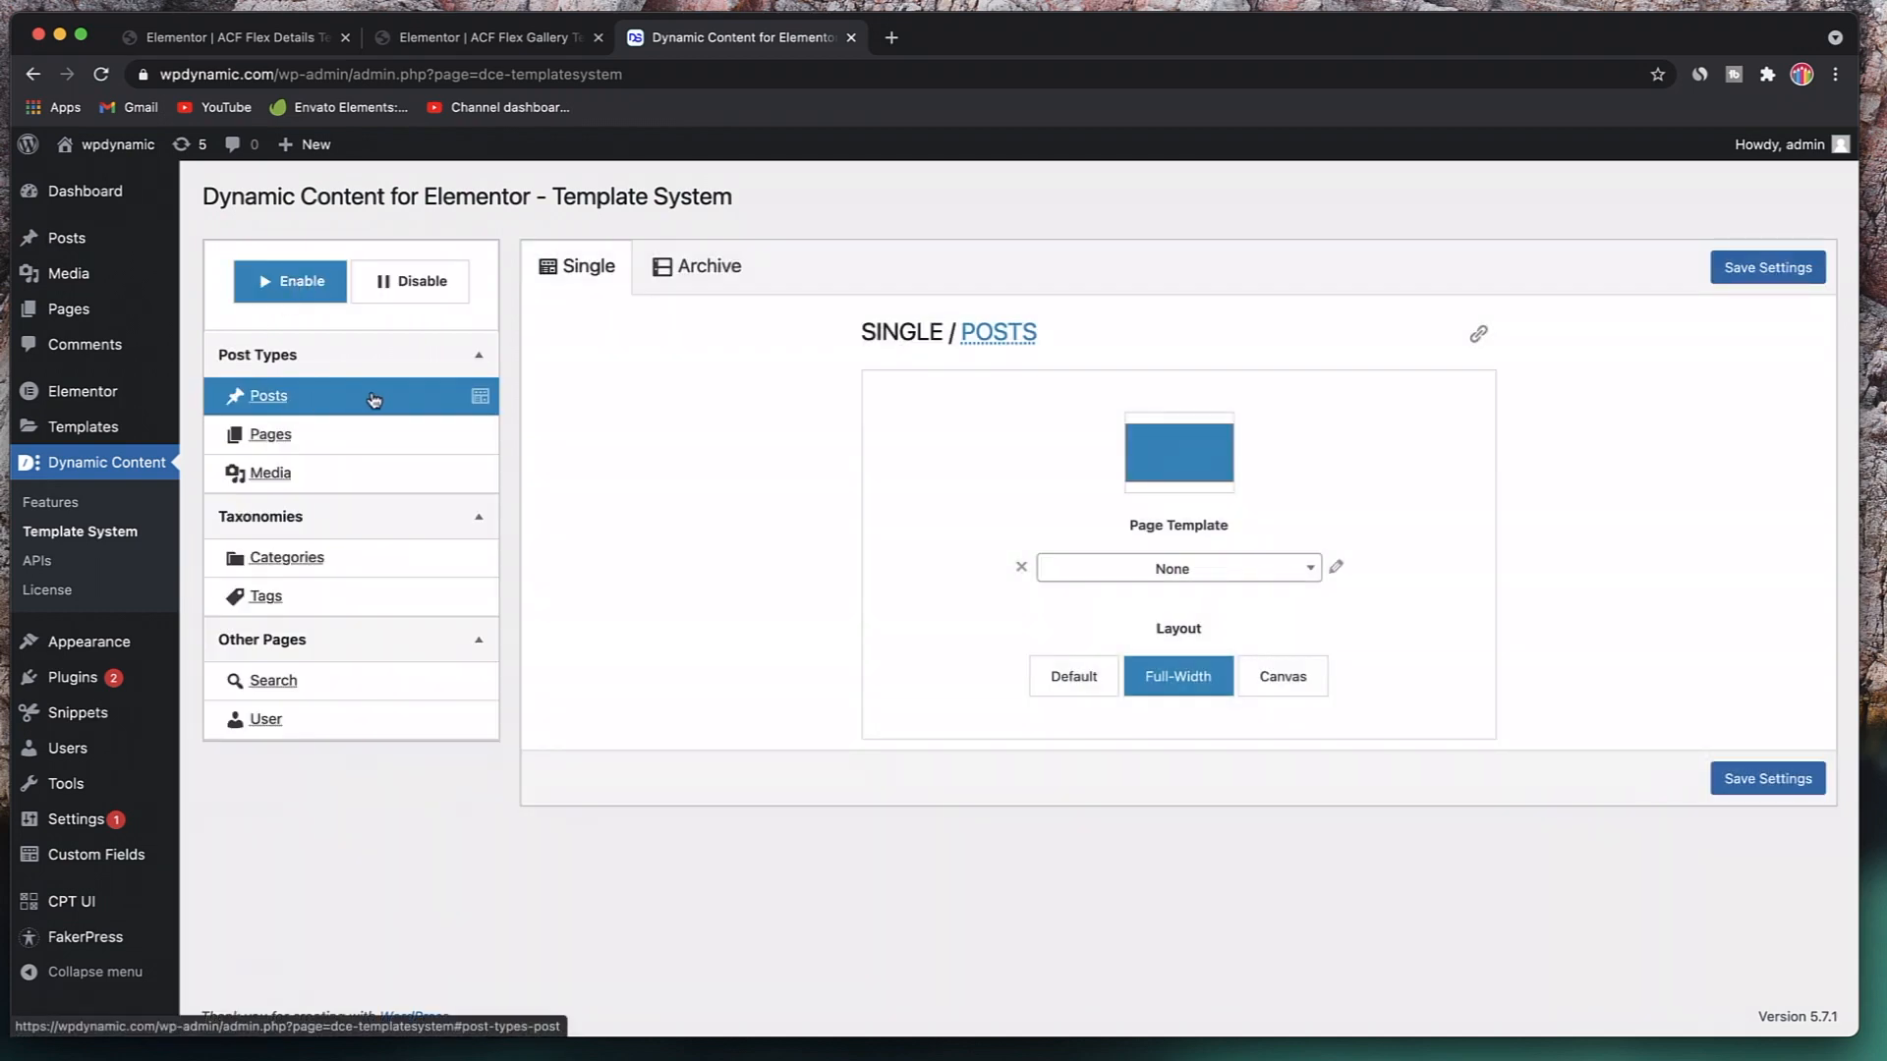
click(1236, 576)
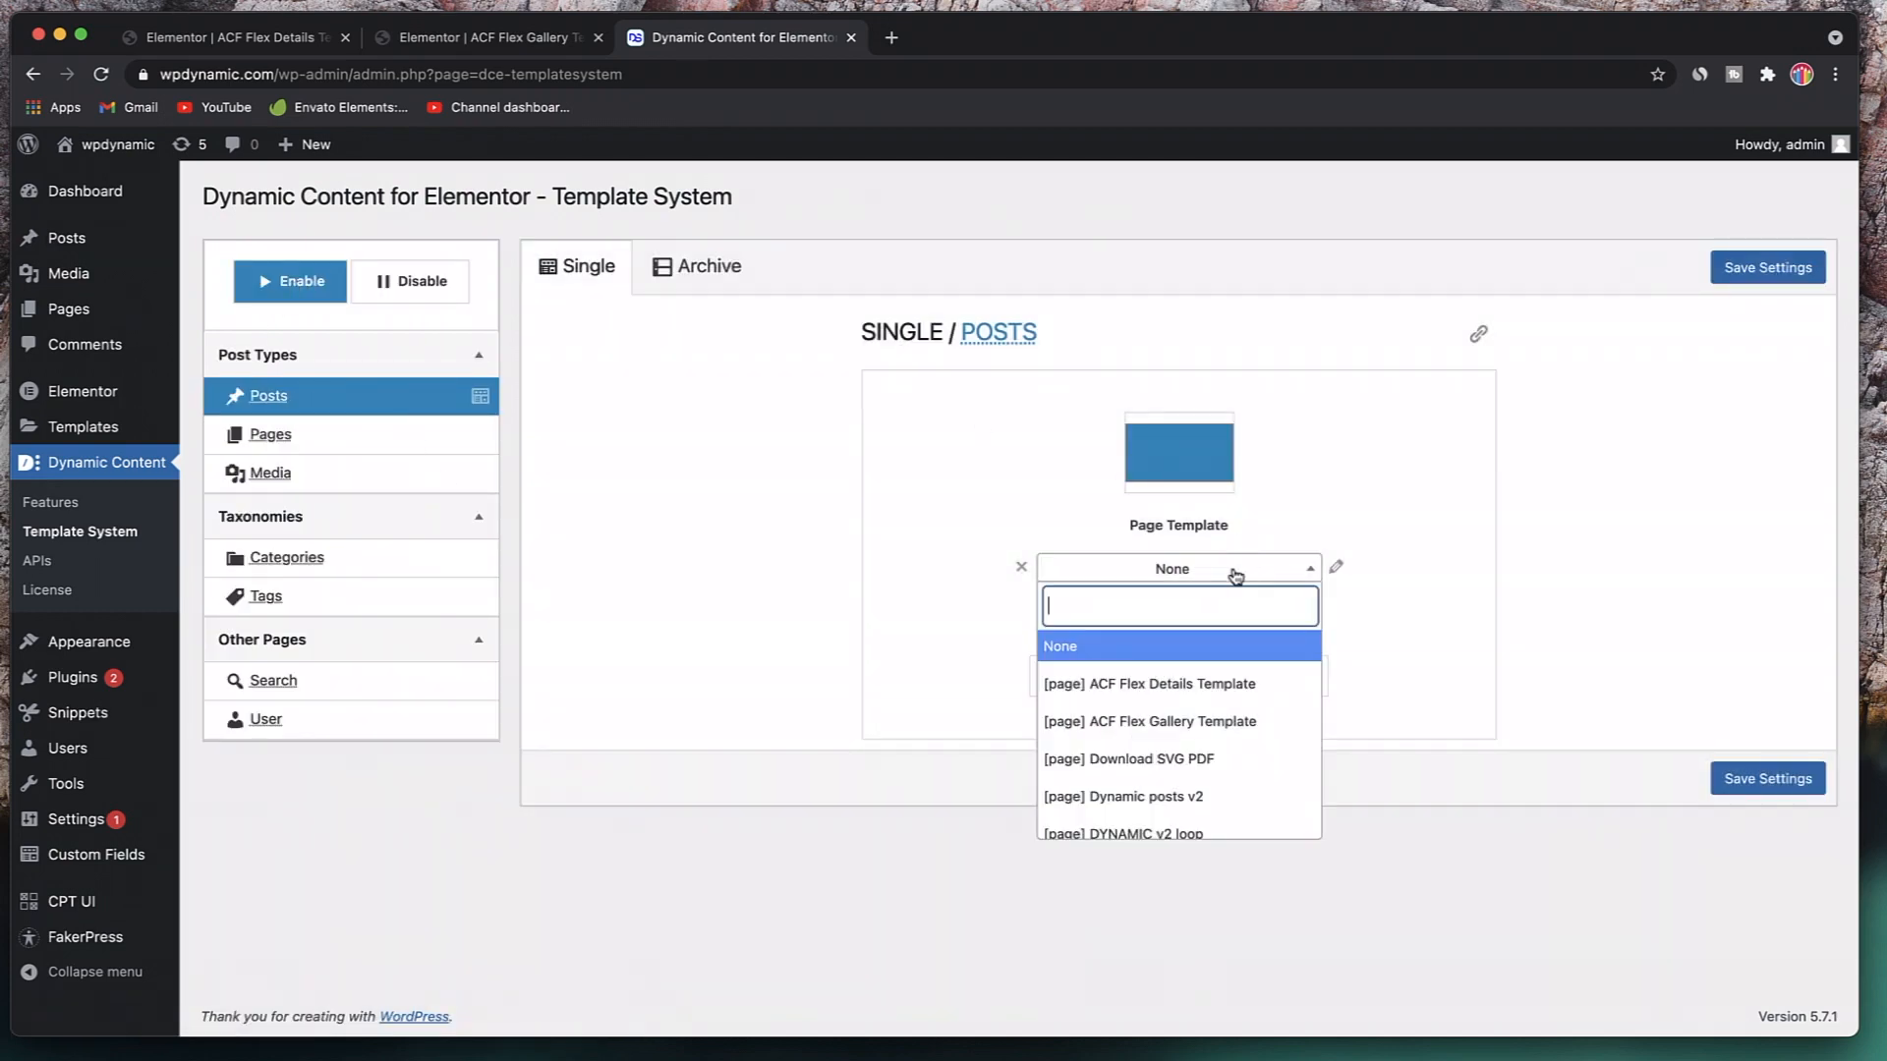
click(1236, 576)
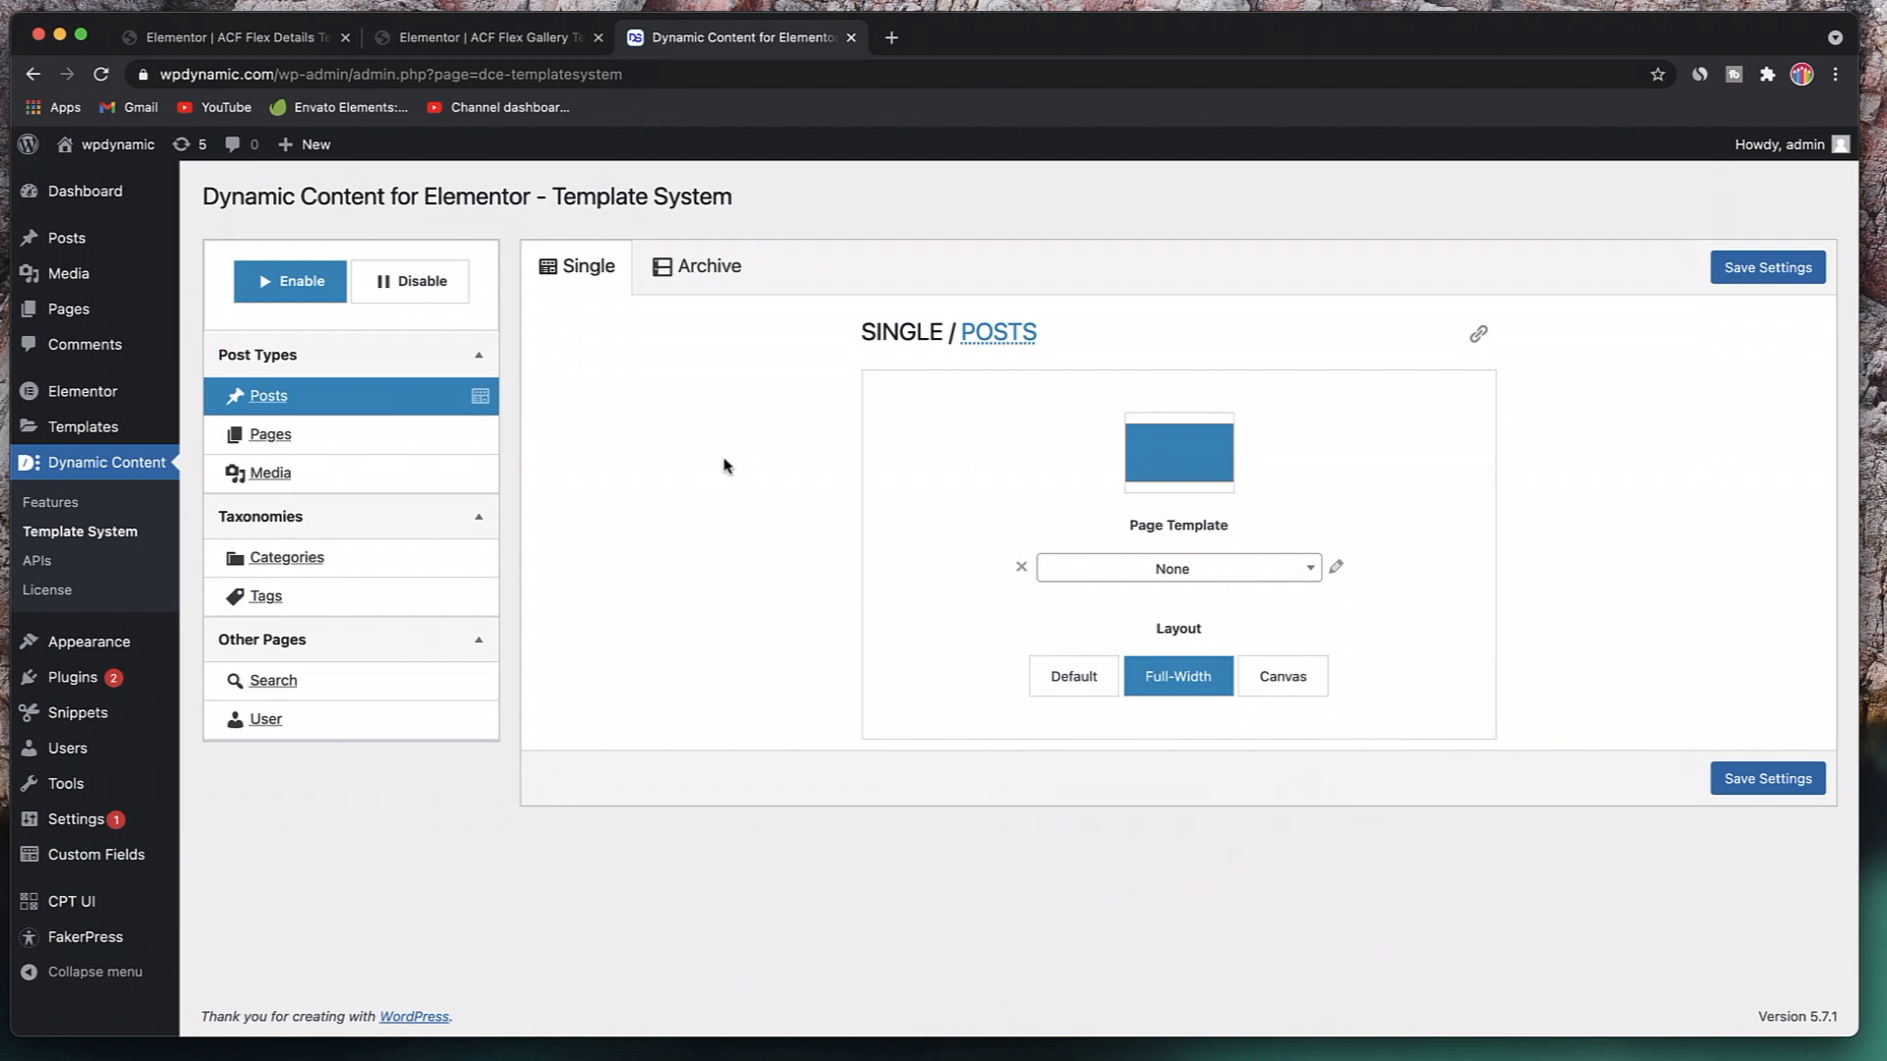
- Create a new Elementor template of type Page named "Single Page Flex Template"
mouse_move(76, 433)
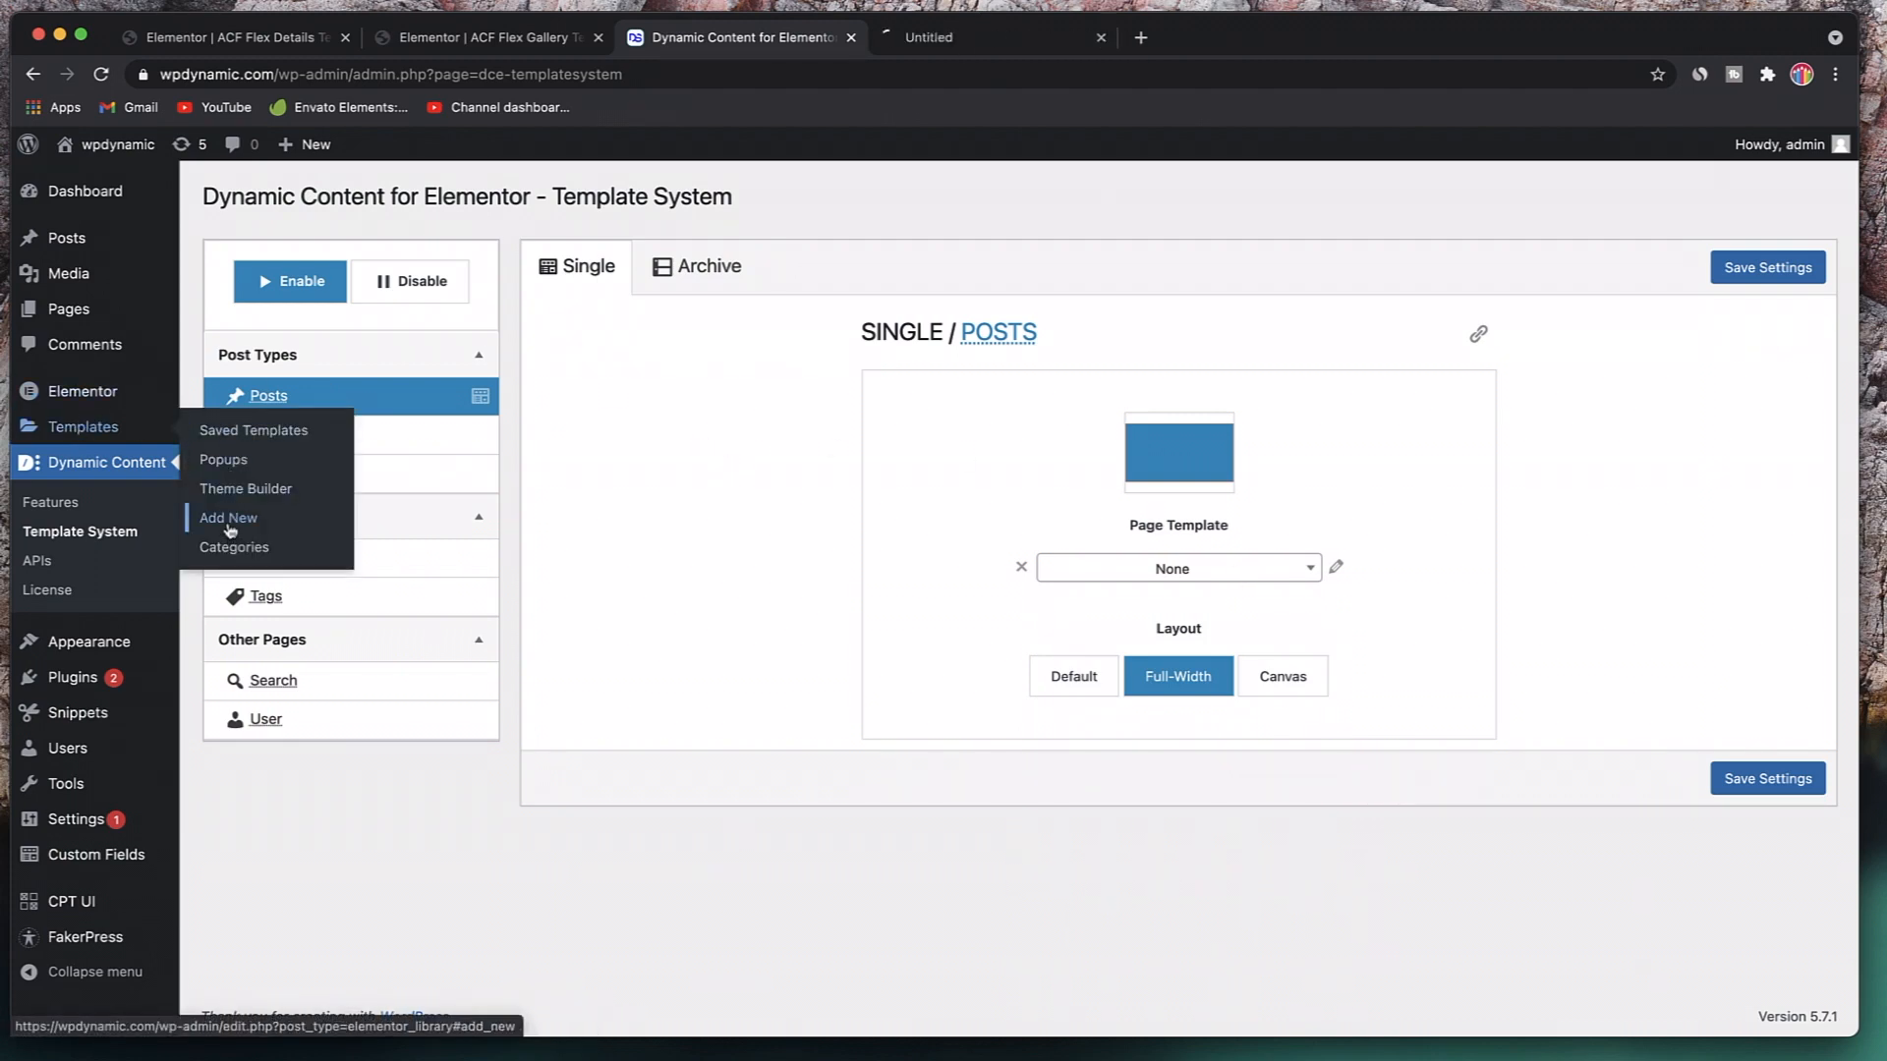
click(963, 40)
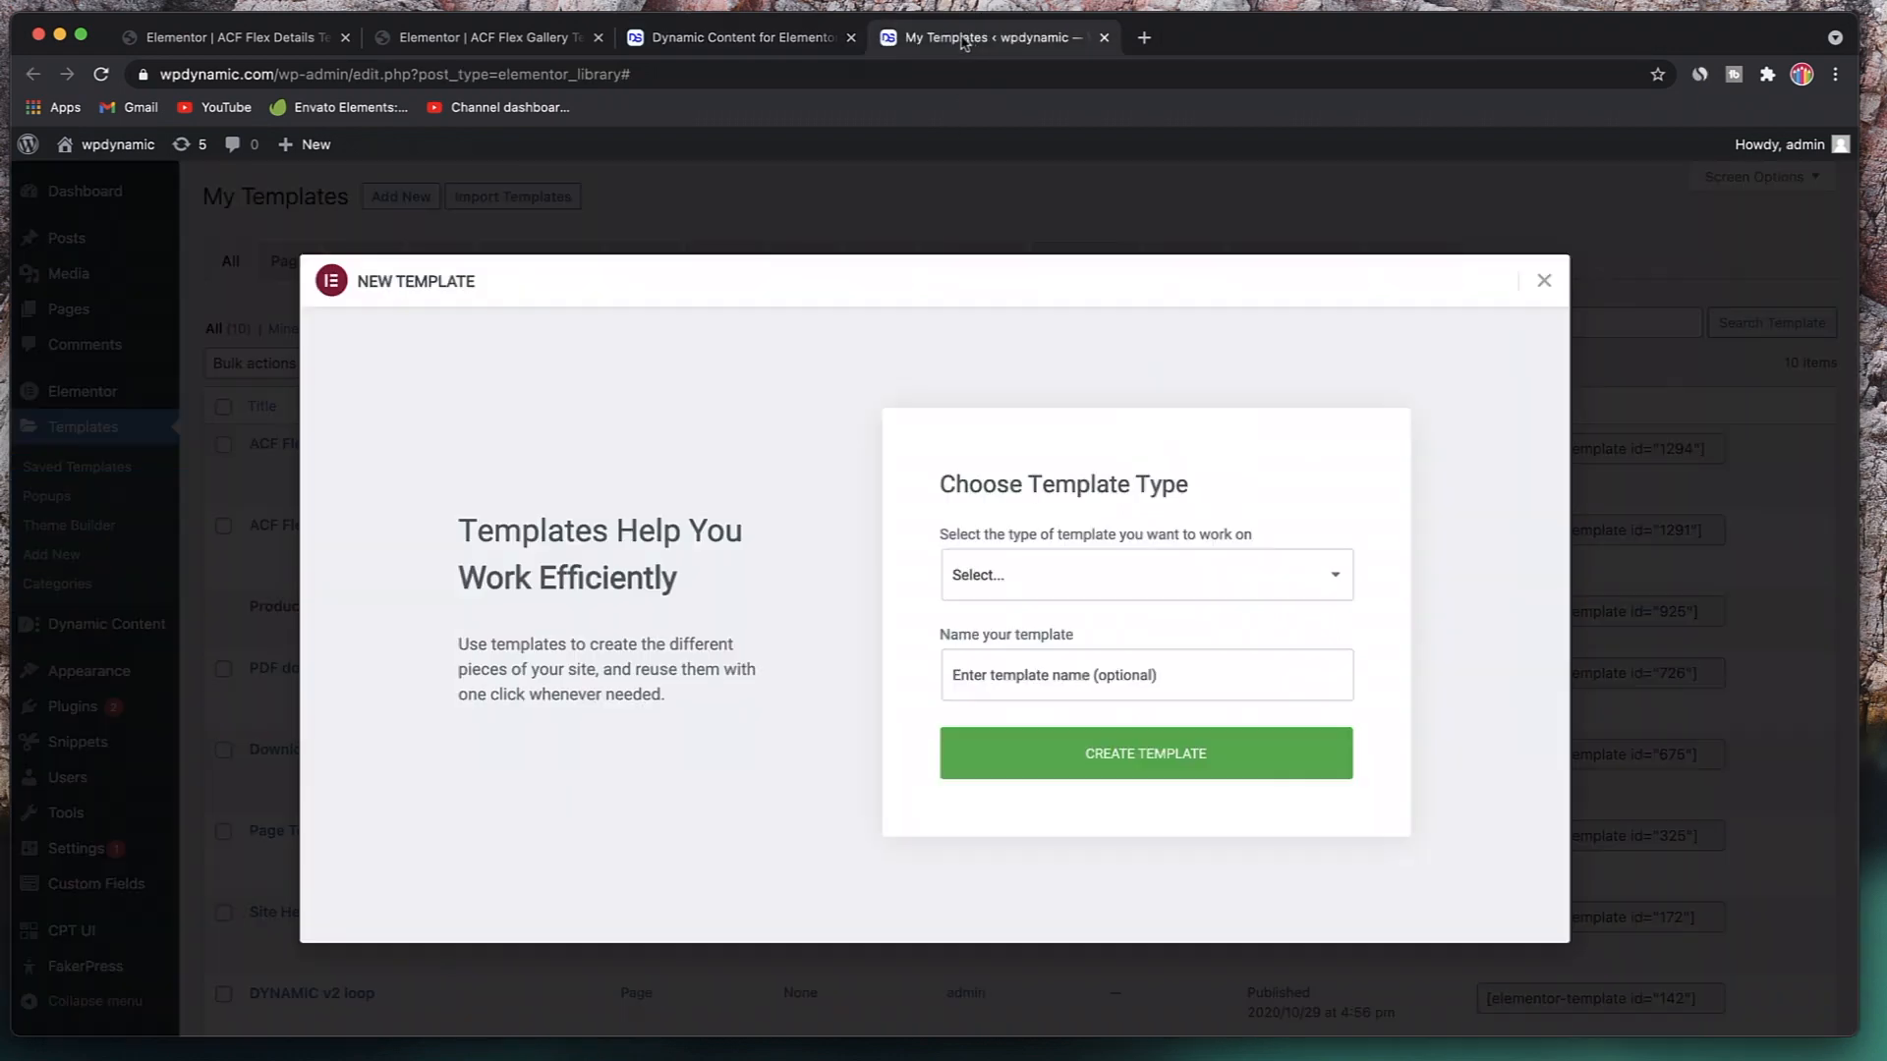
click(1057, 563)
click(1019, 597)
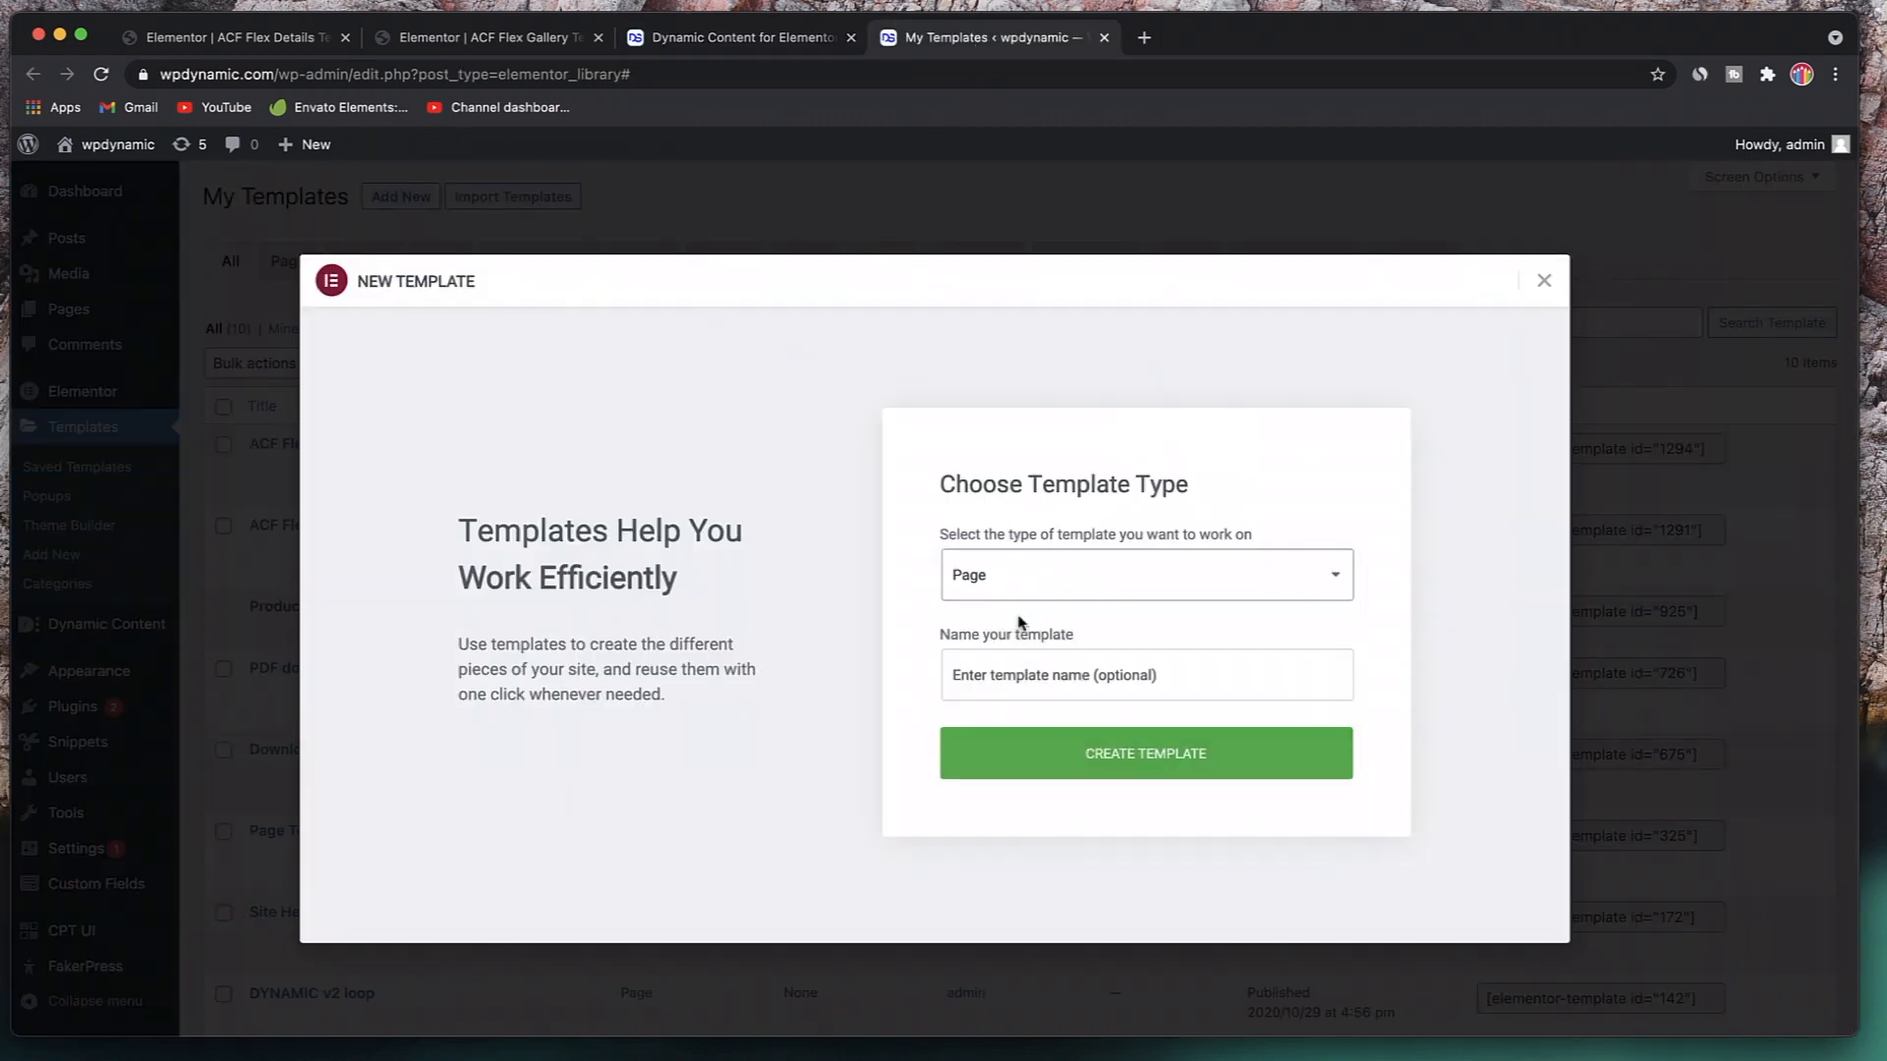
click(1023, 674)
text(Single Page Flex Template)
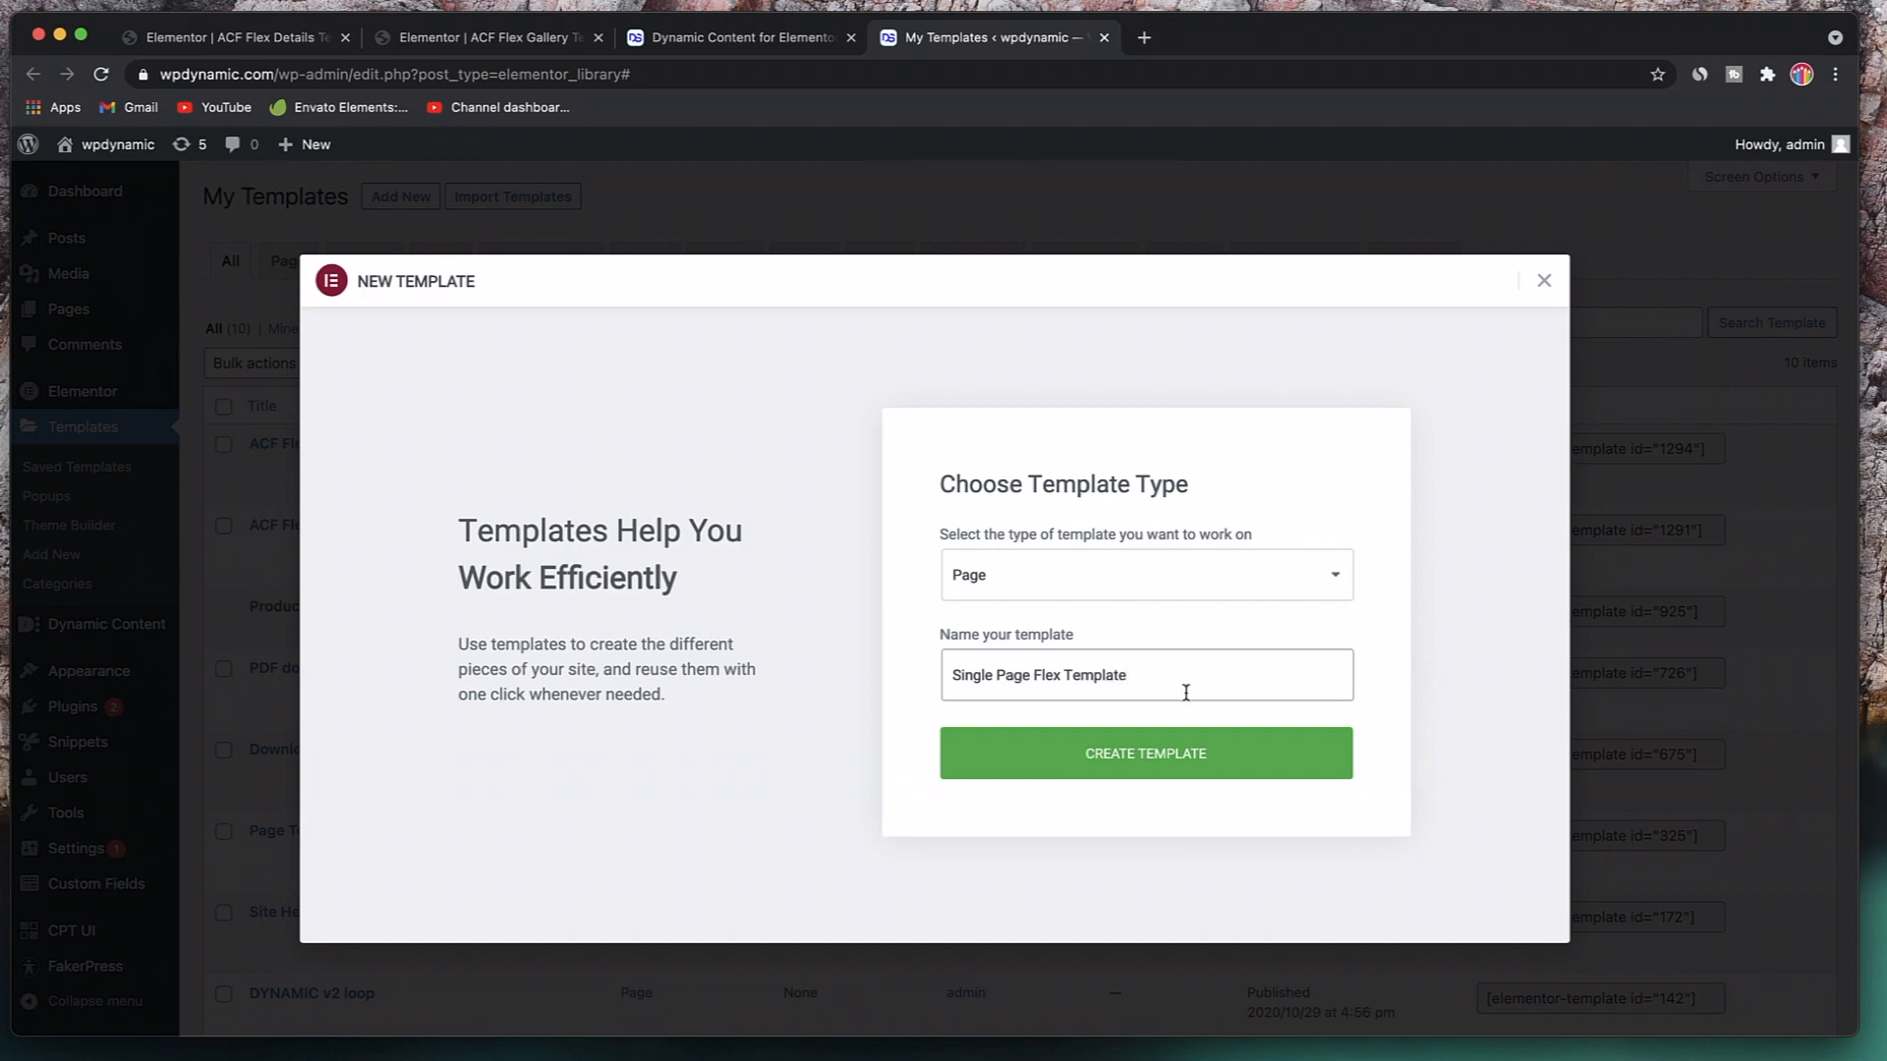
click(1116, 754)
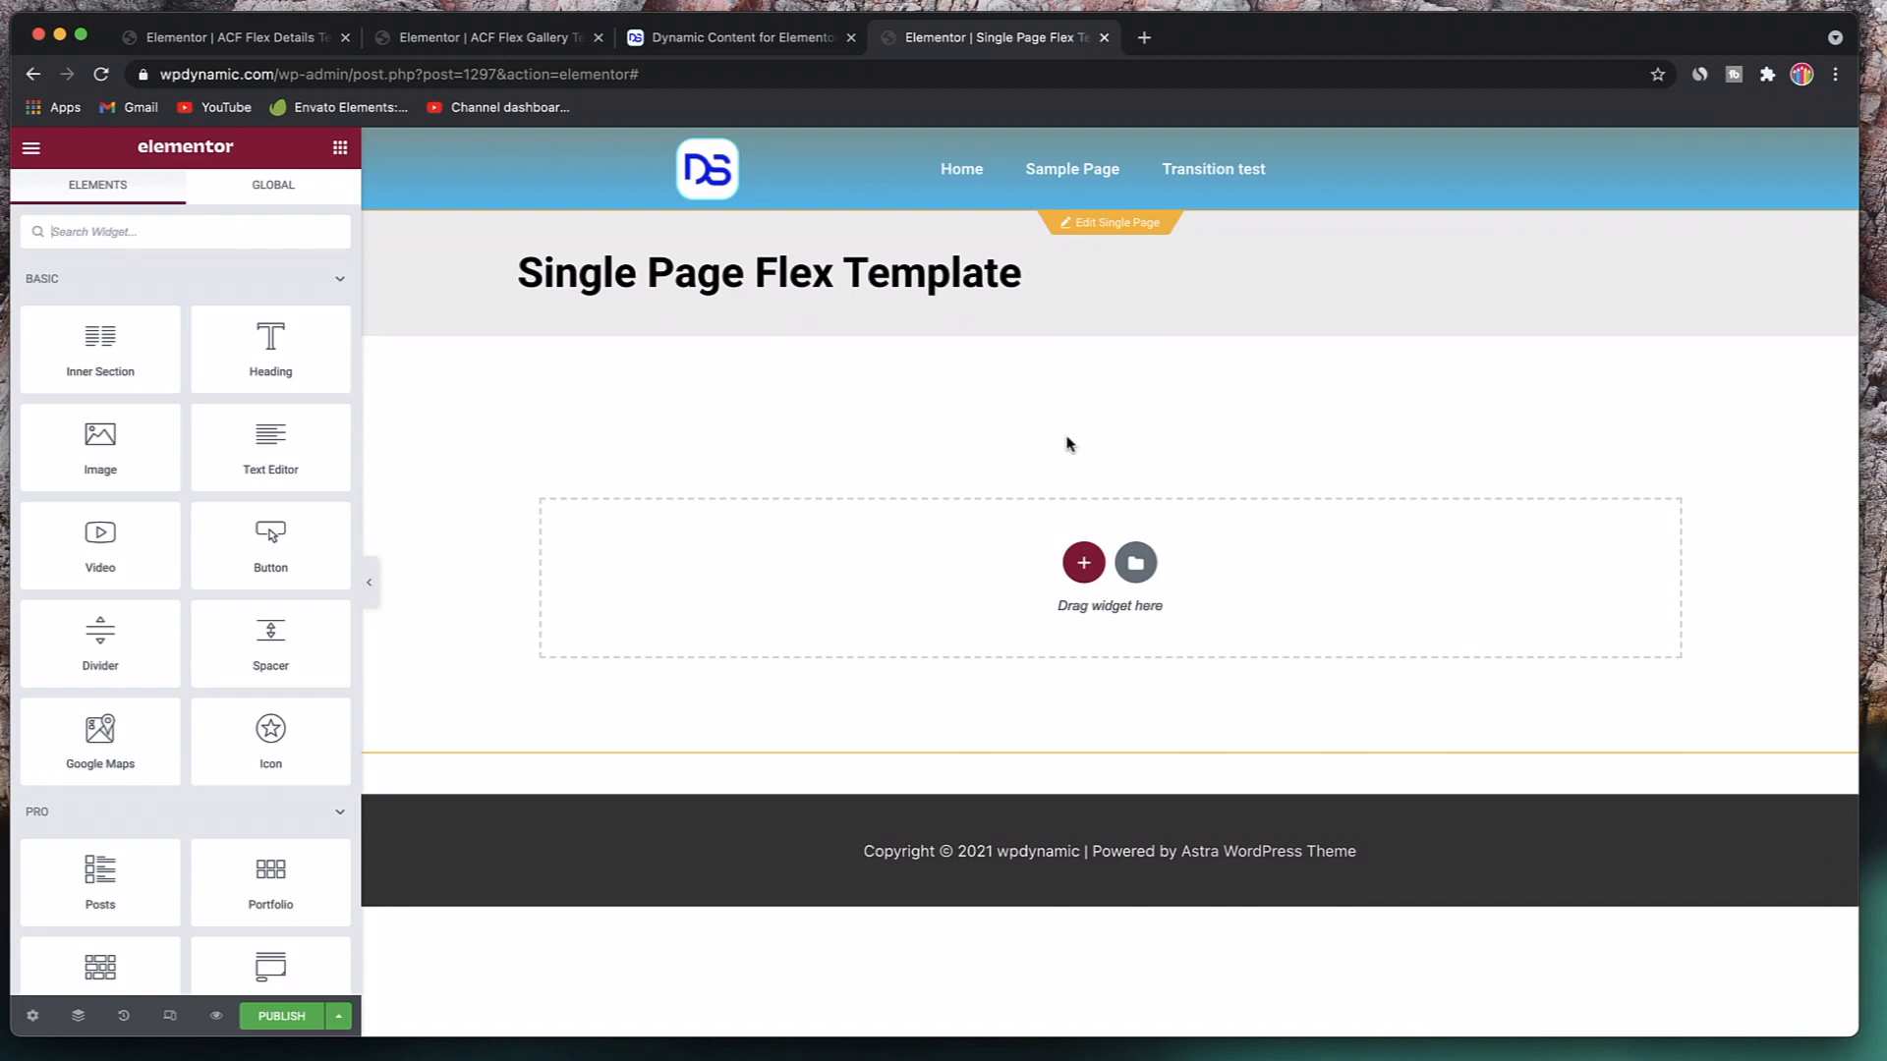
- Collapse the Basic, Pro, General and Site widget categories to reach the Advanced Custom Fields widgets
click(322, 281)
click(284, 339)
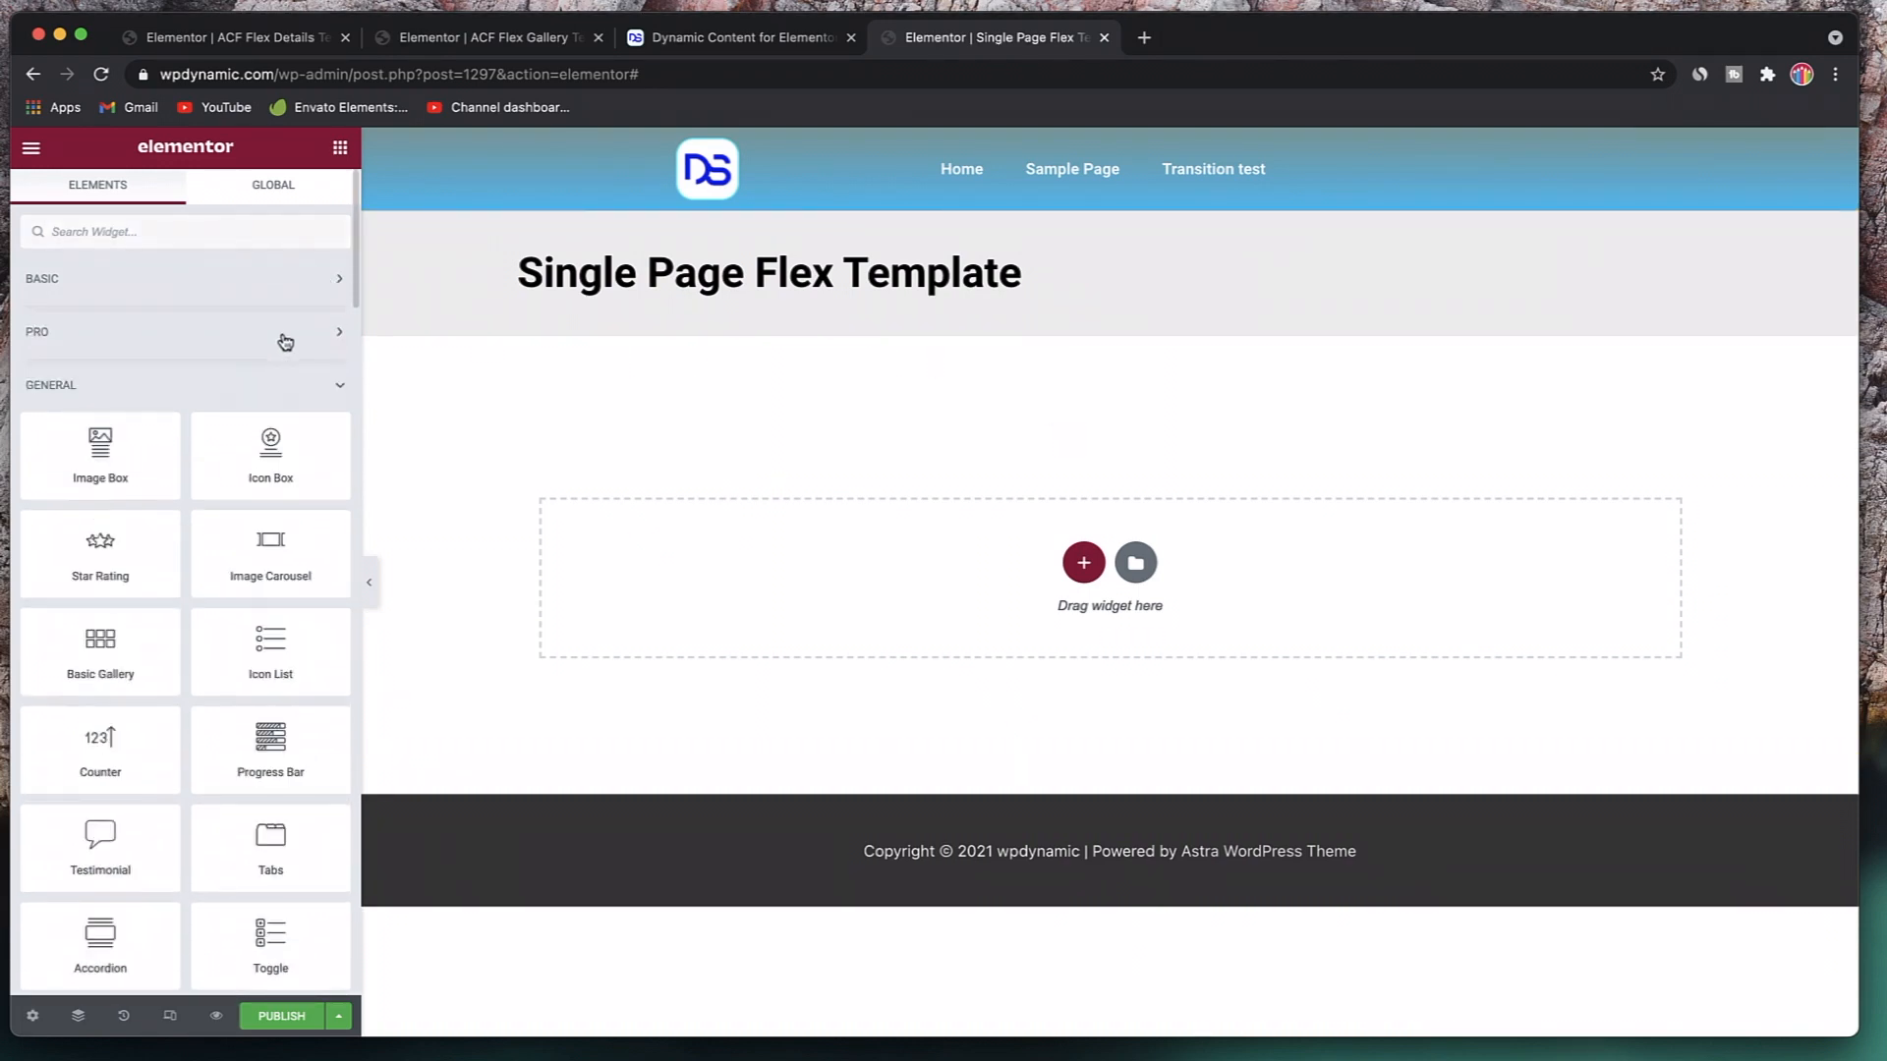
click(257, 384)
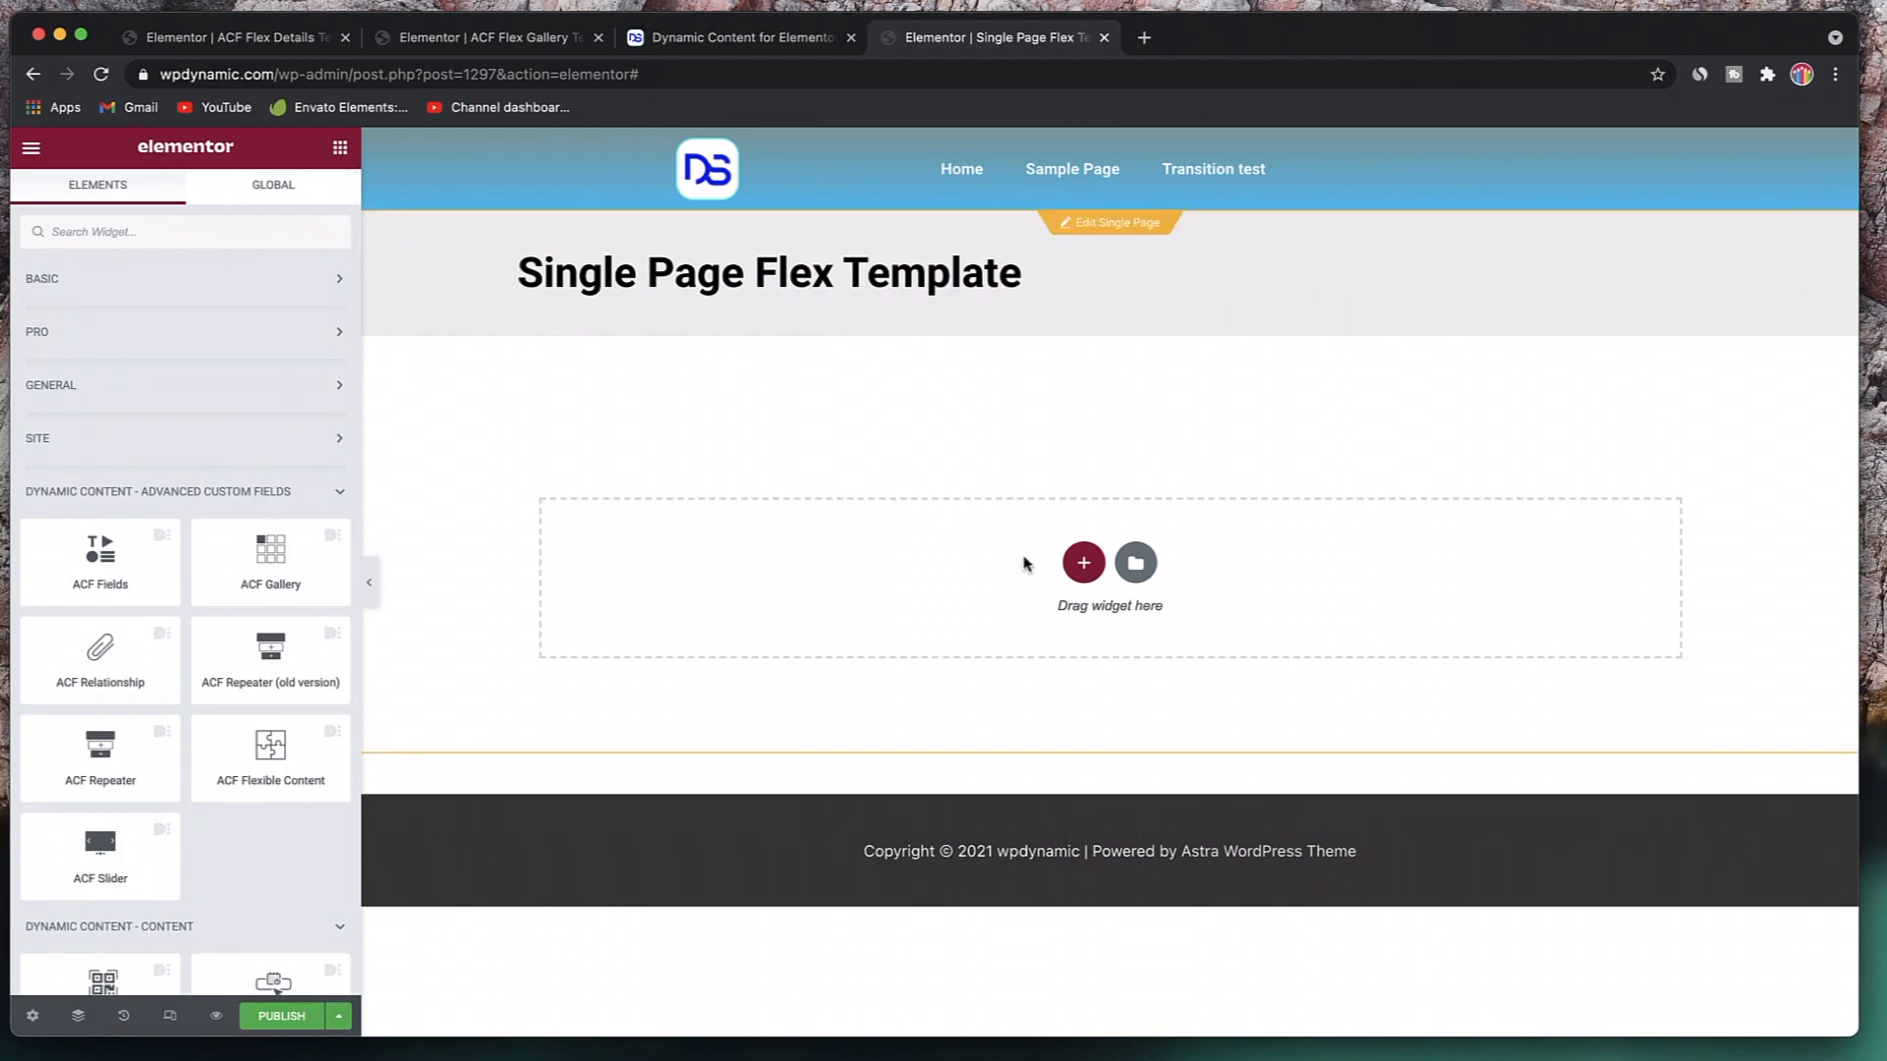
- Insert the ready-made single post block with the blue wave header and newsletter form from the template library
click(1136, 562)
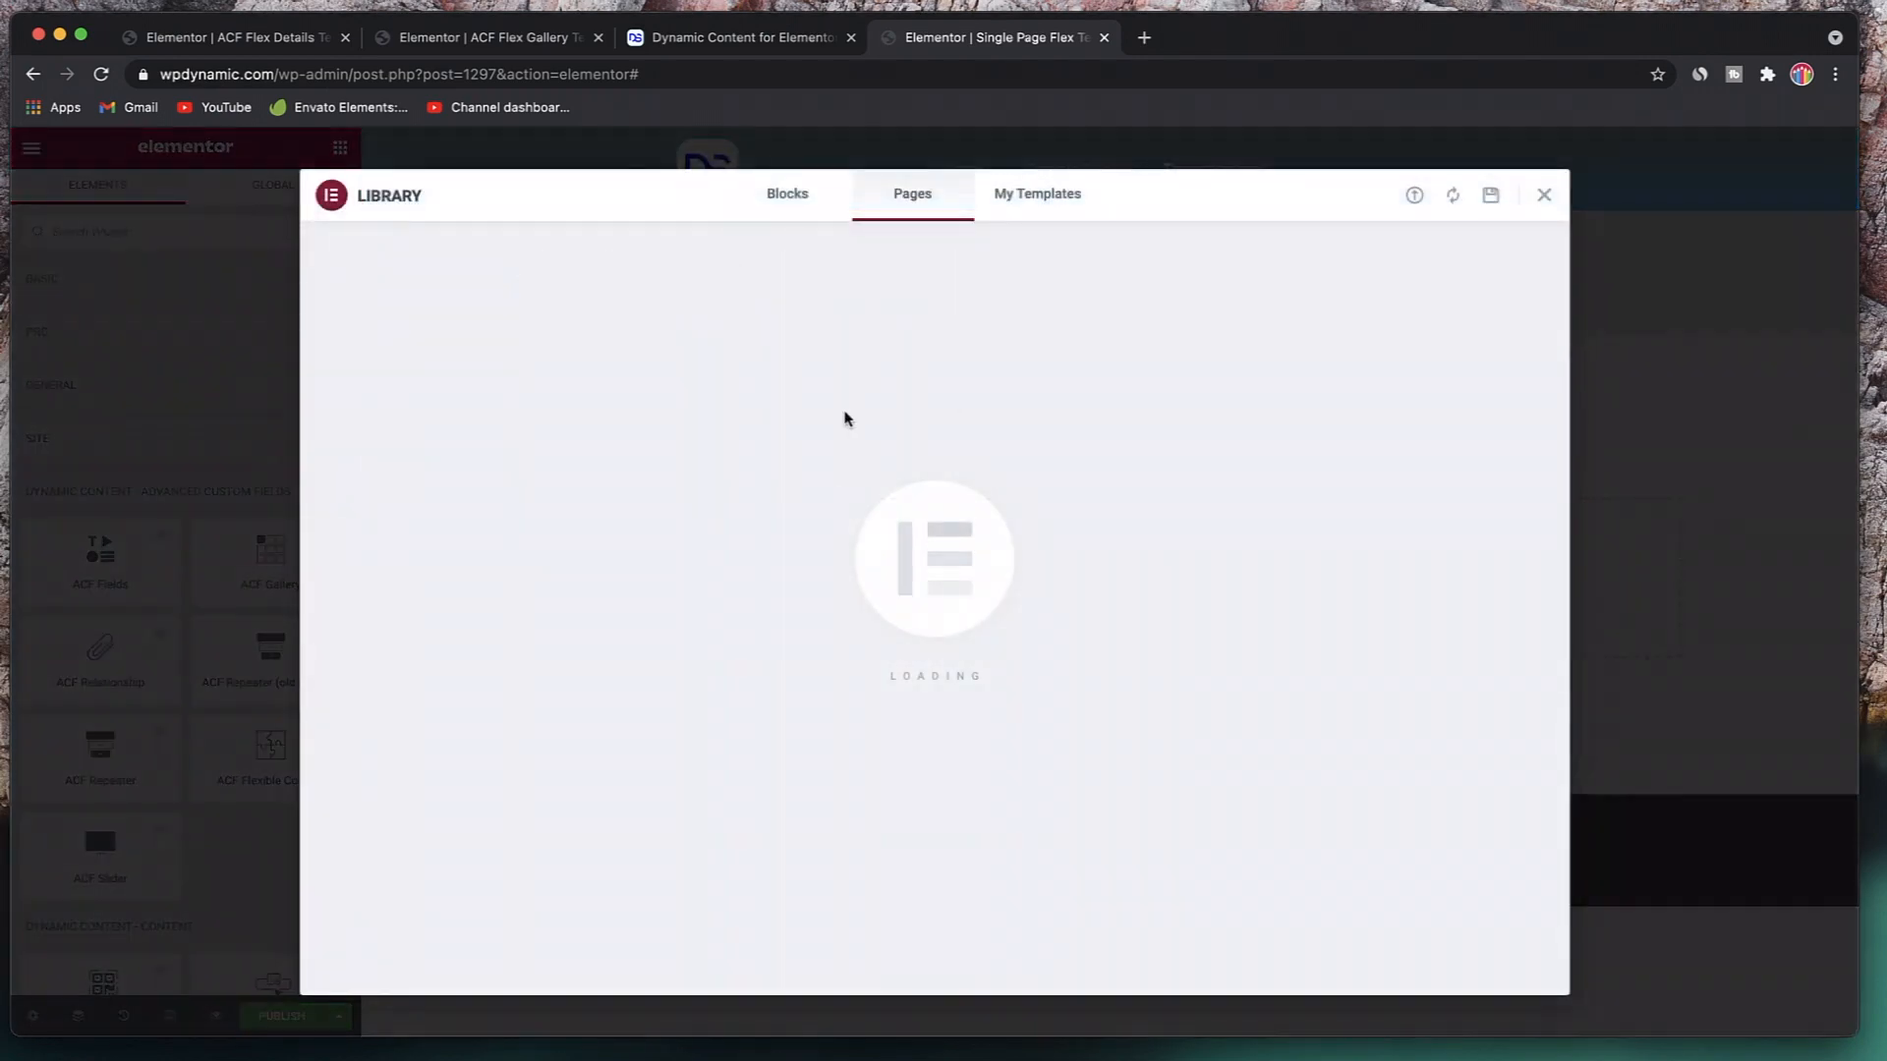
click(791, 201)
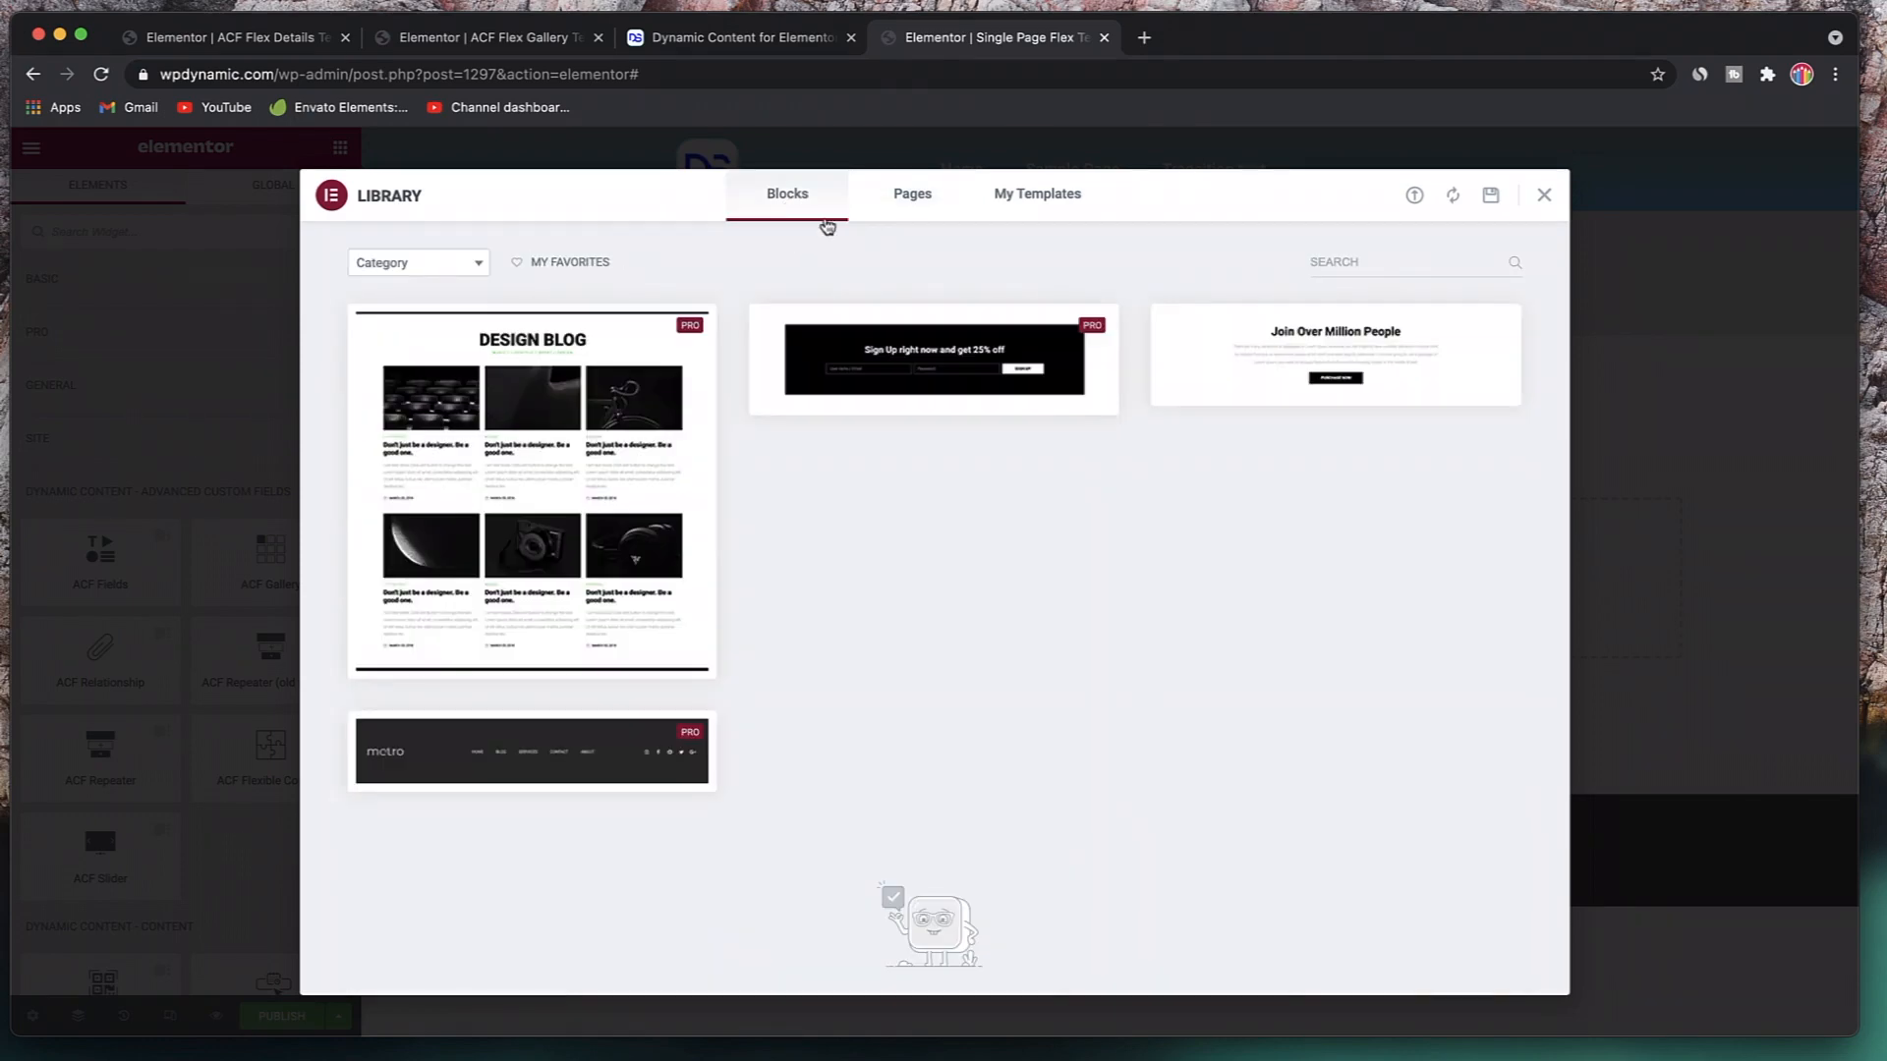
click(478, 267)
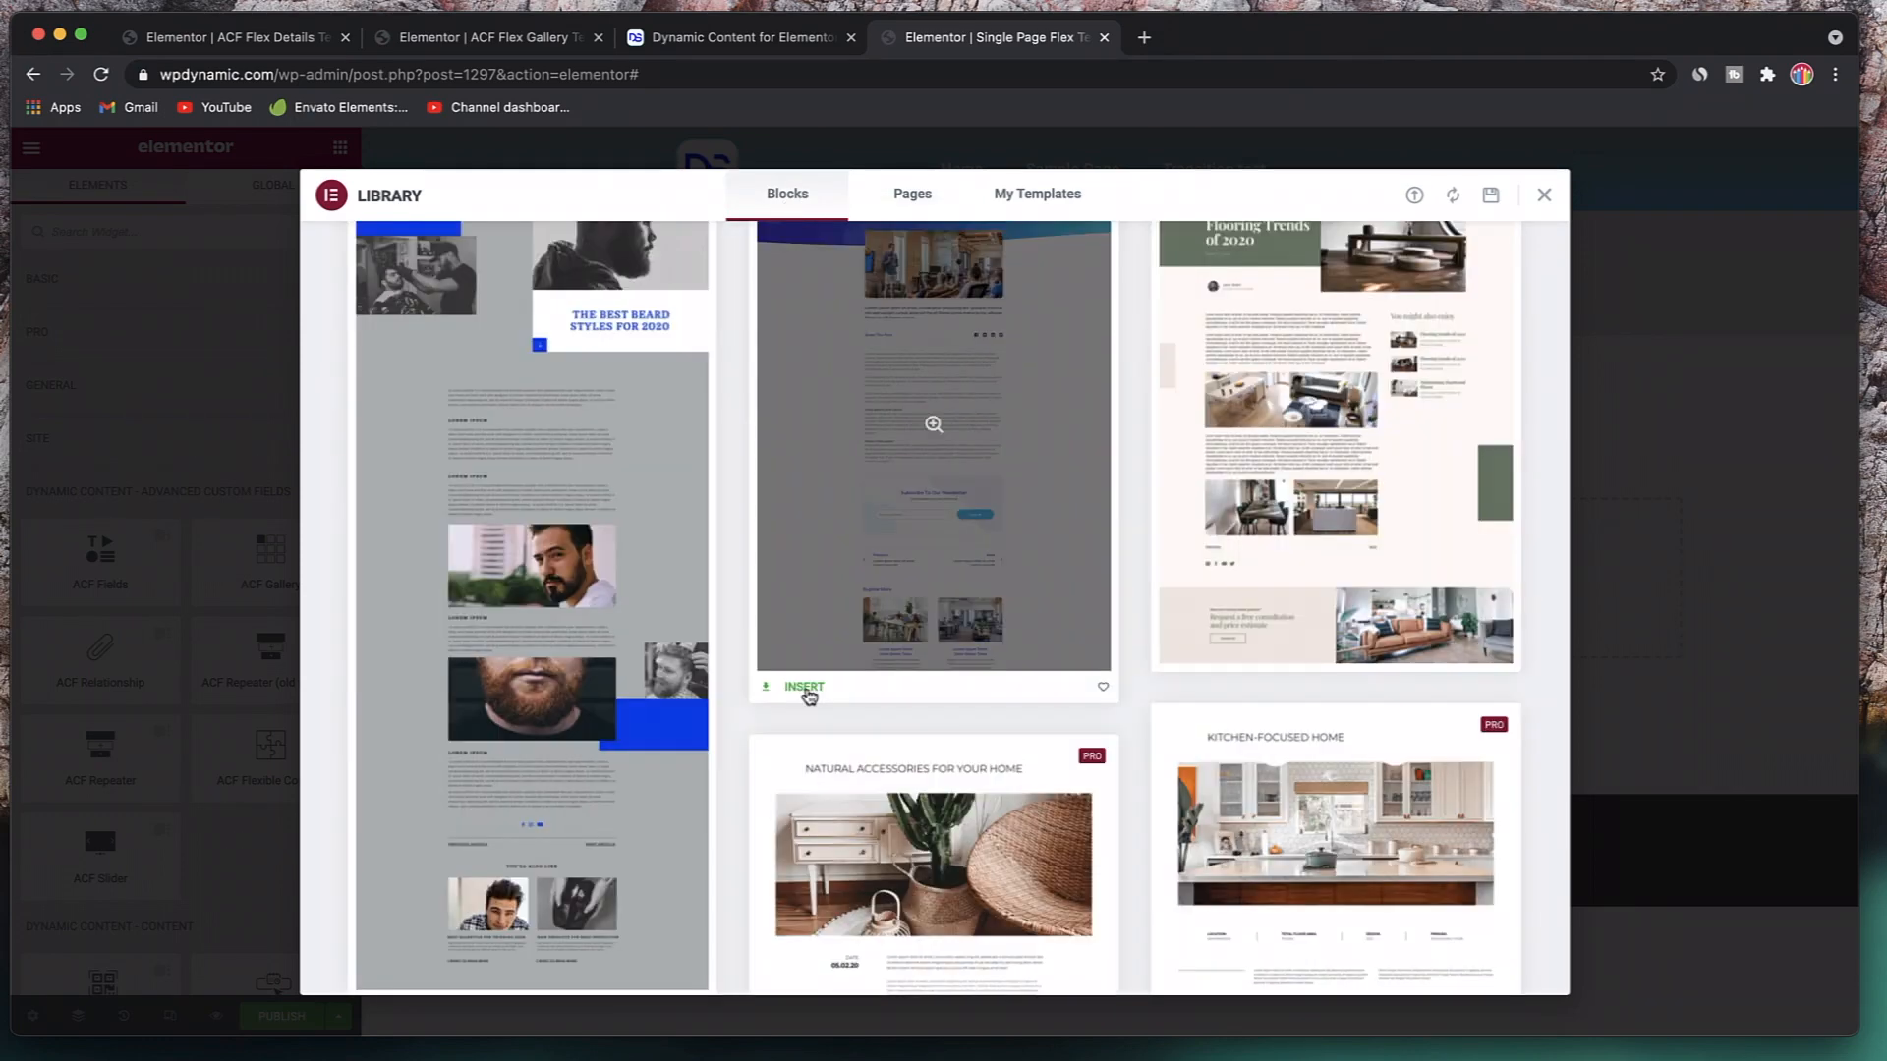
click(806, 689)
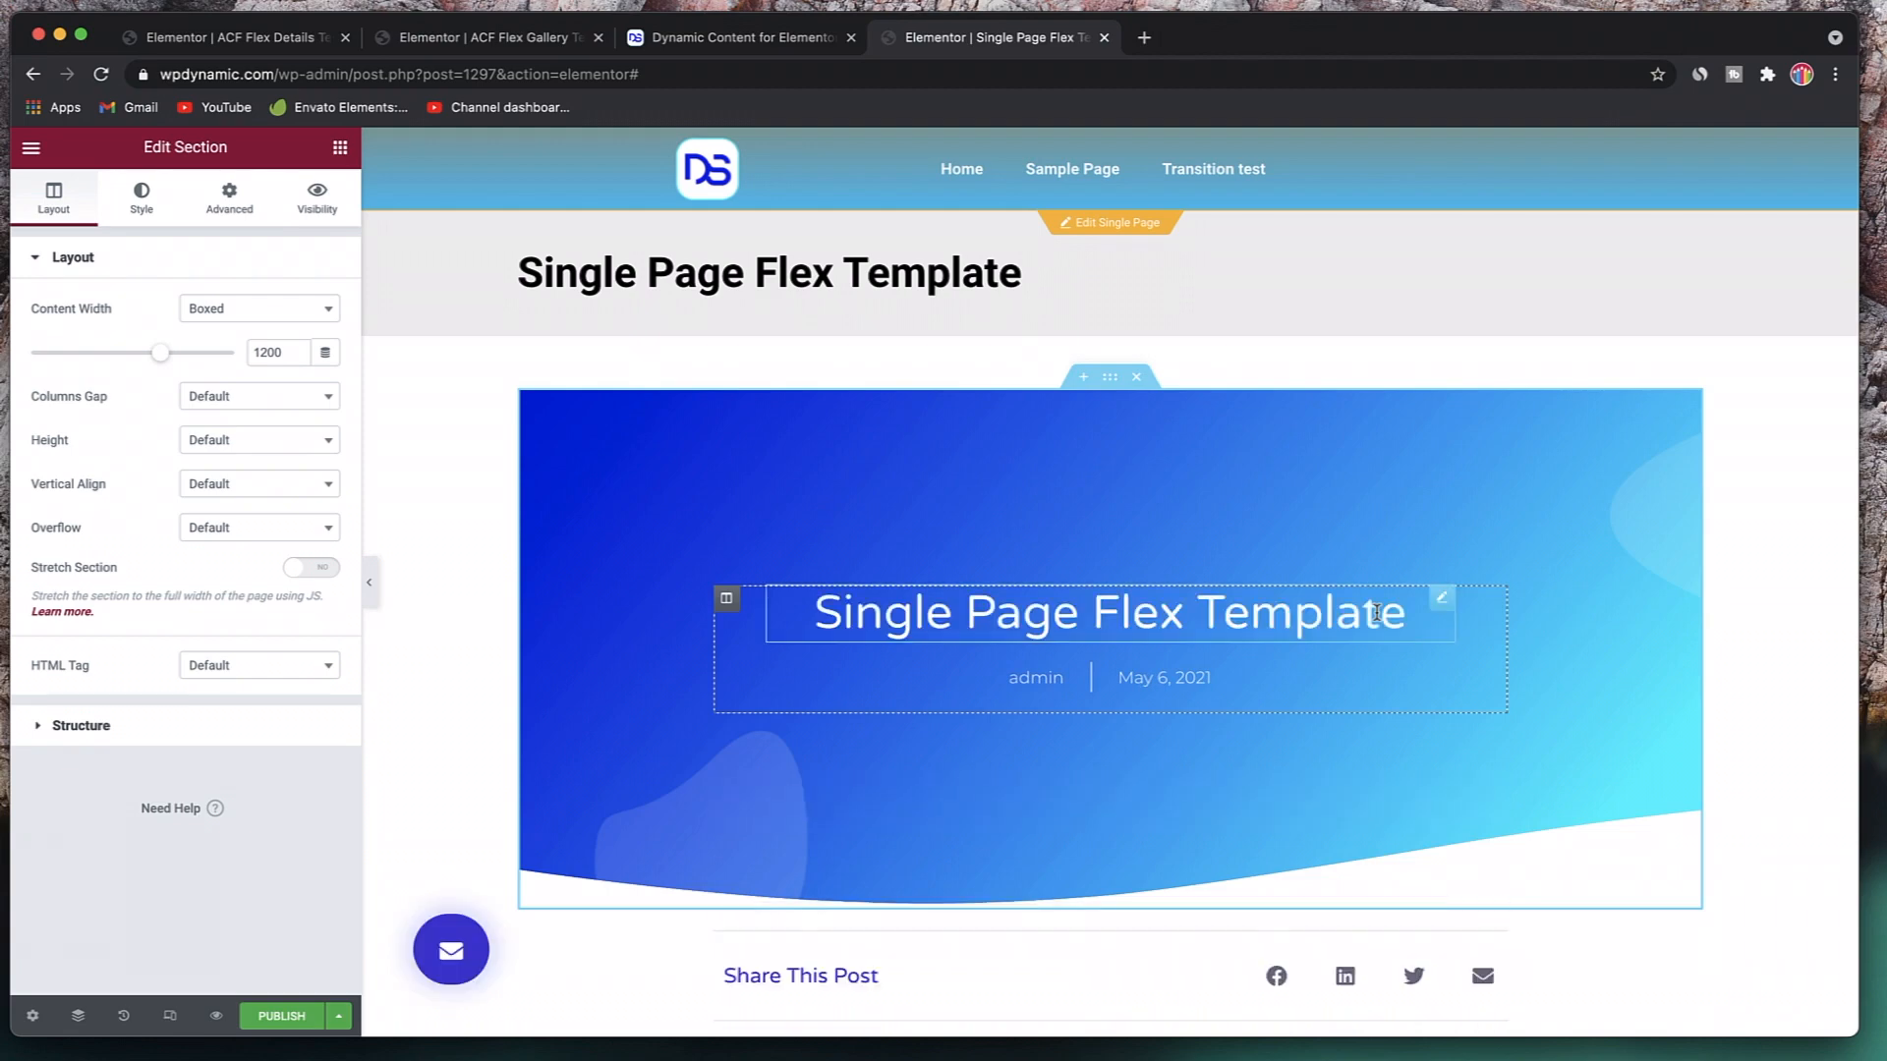
- Review the inserted post layout and delete its Post Content widget, which repeats the header and share row
scroll(1377, 613, down, 5)
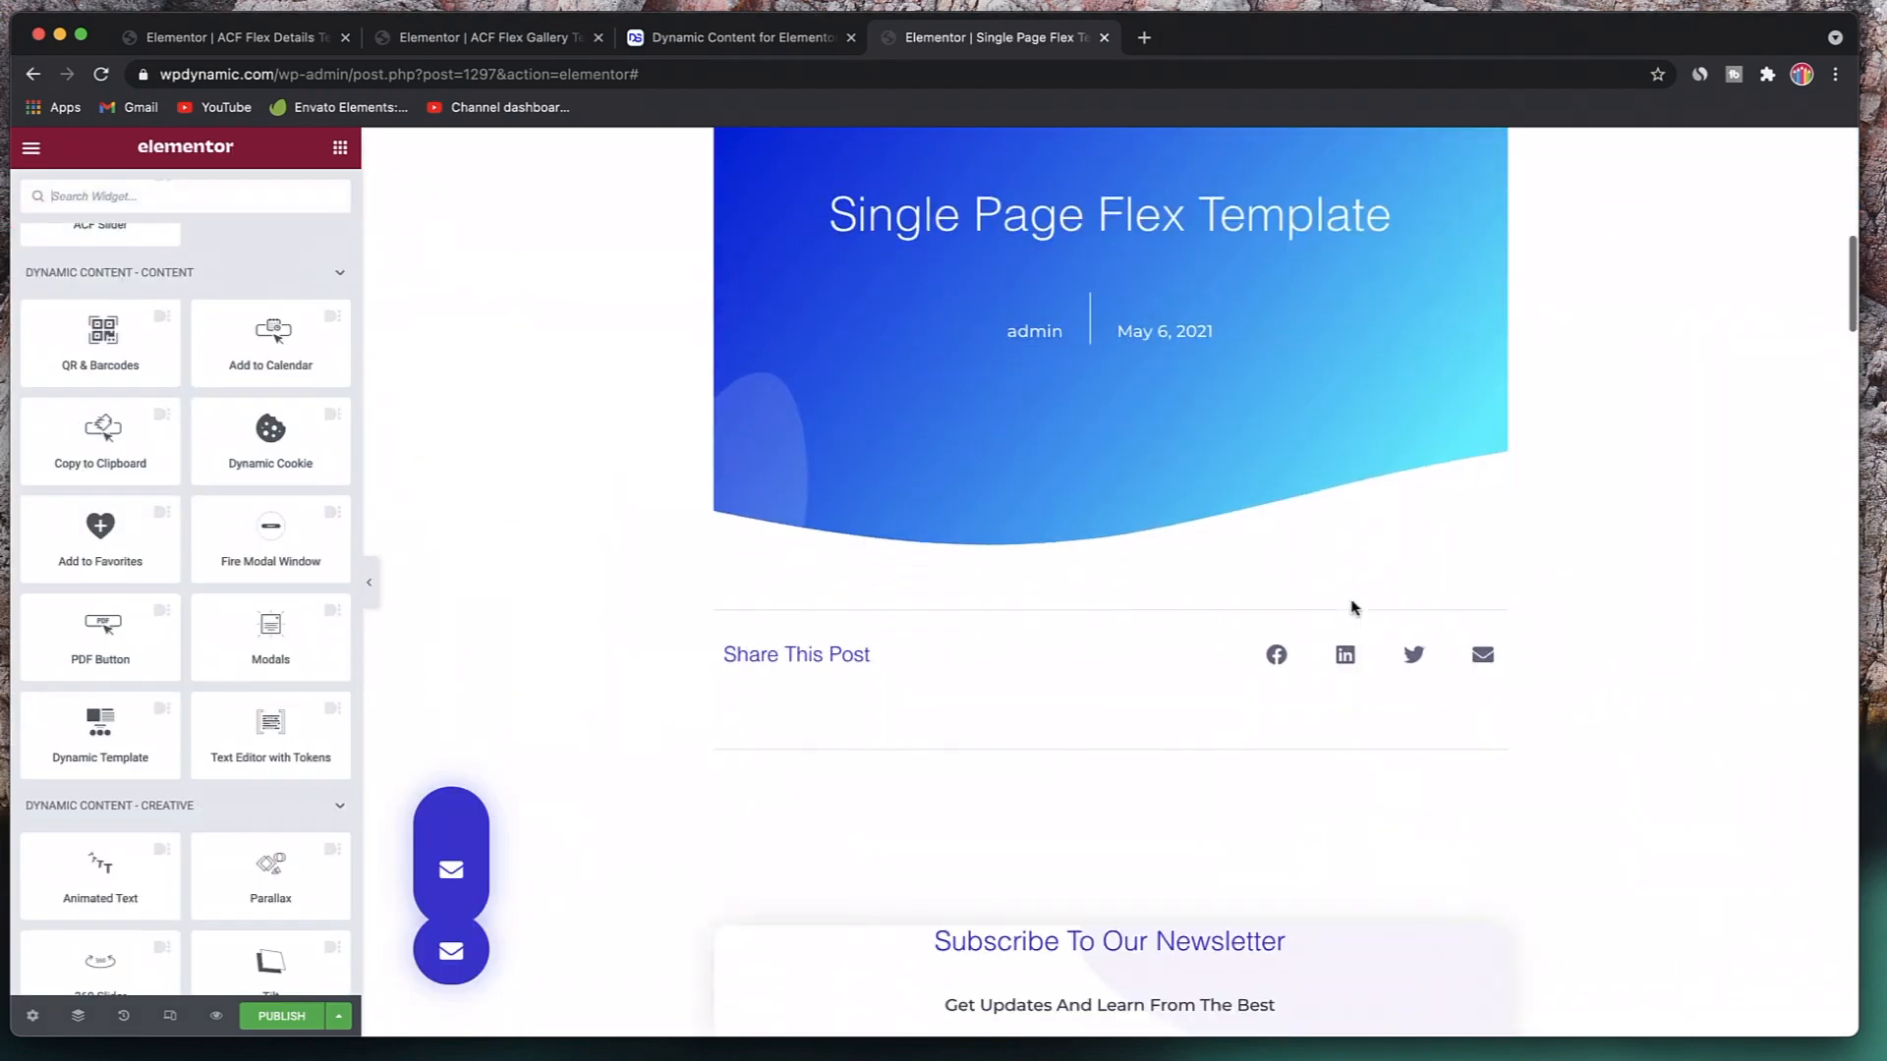
scroll(1353, 604, up, 3)
scroll(1362, 407, up, 8)
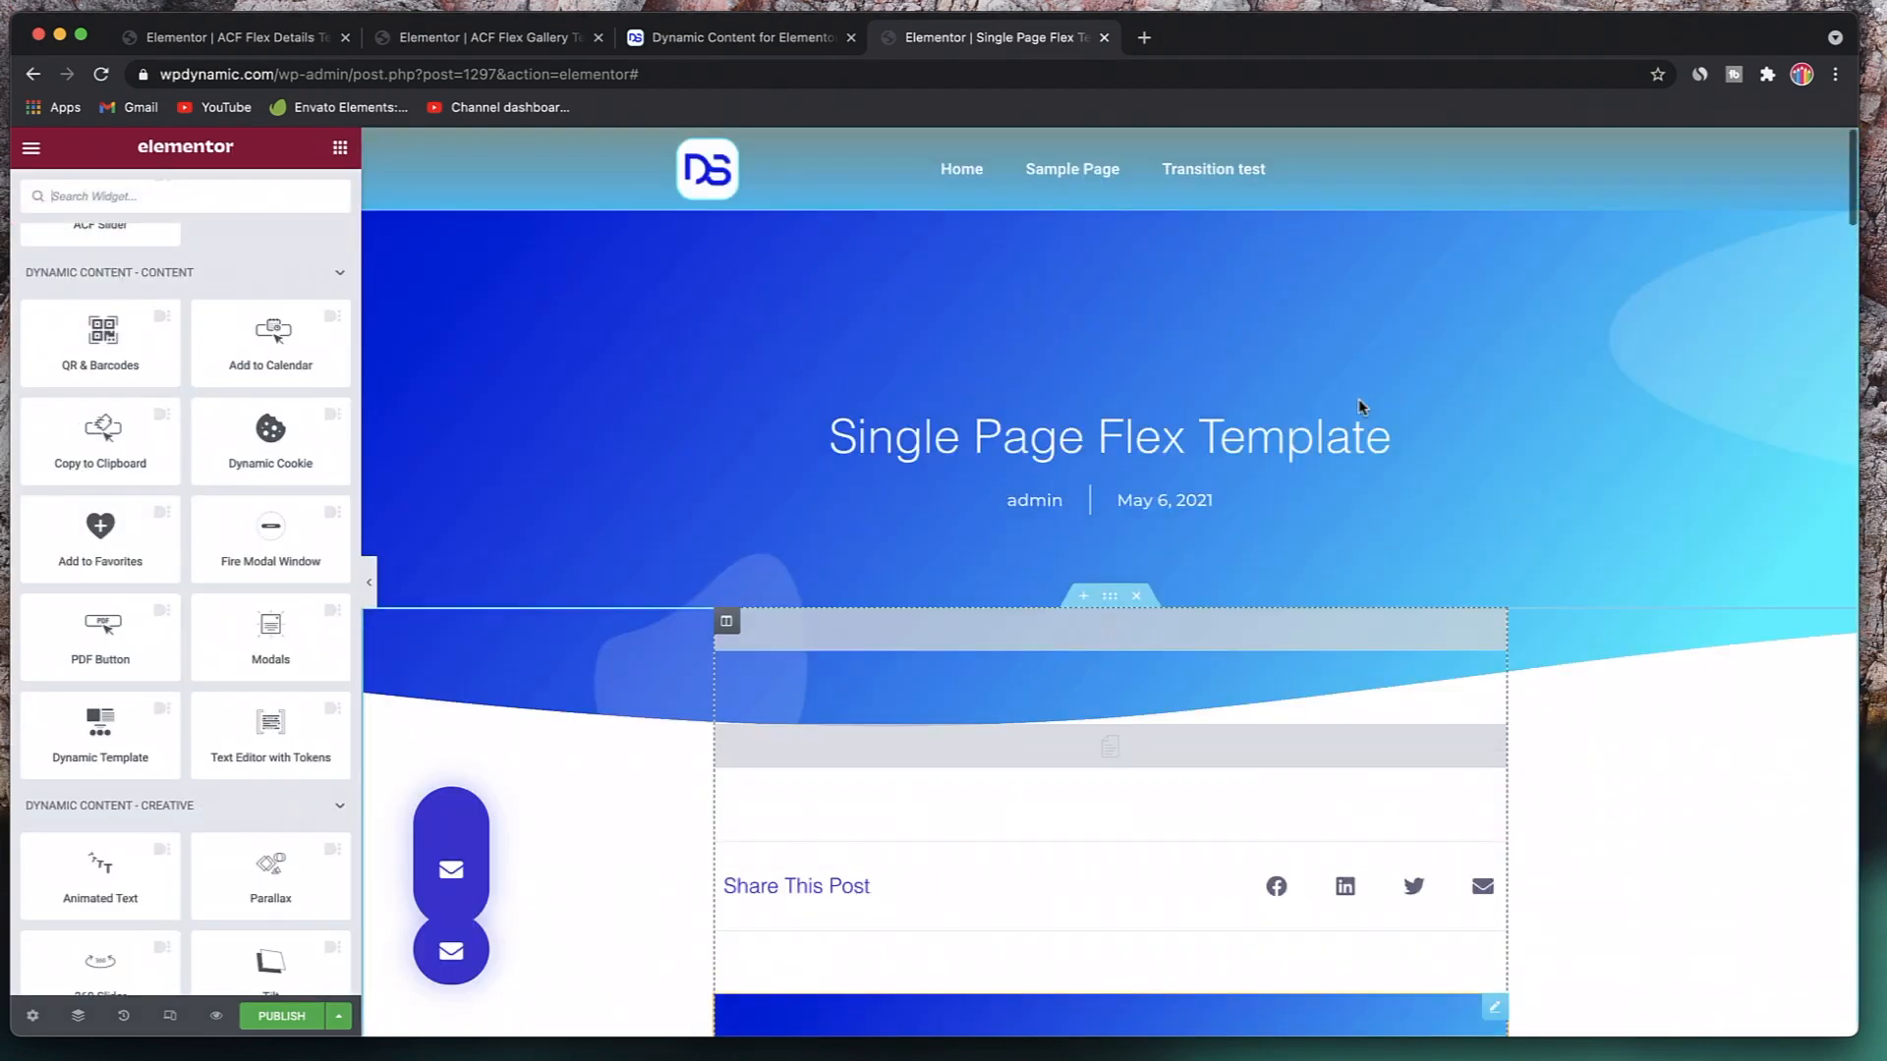
scroll(1362, 407, down, 6)
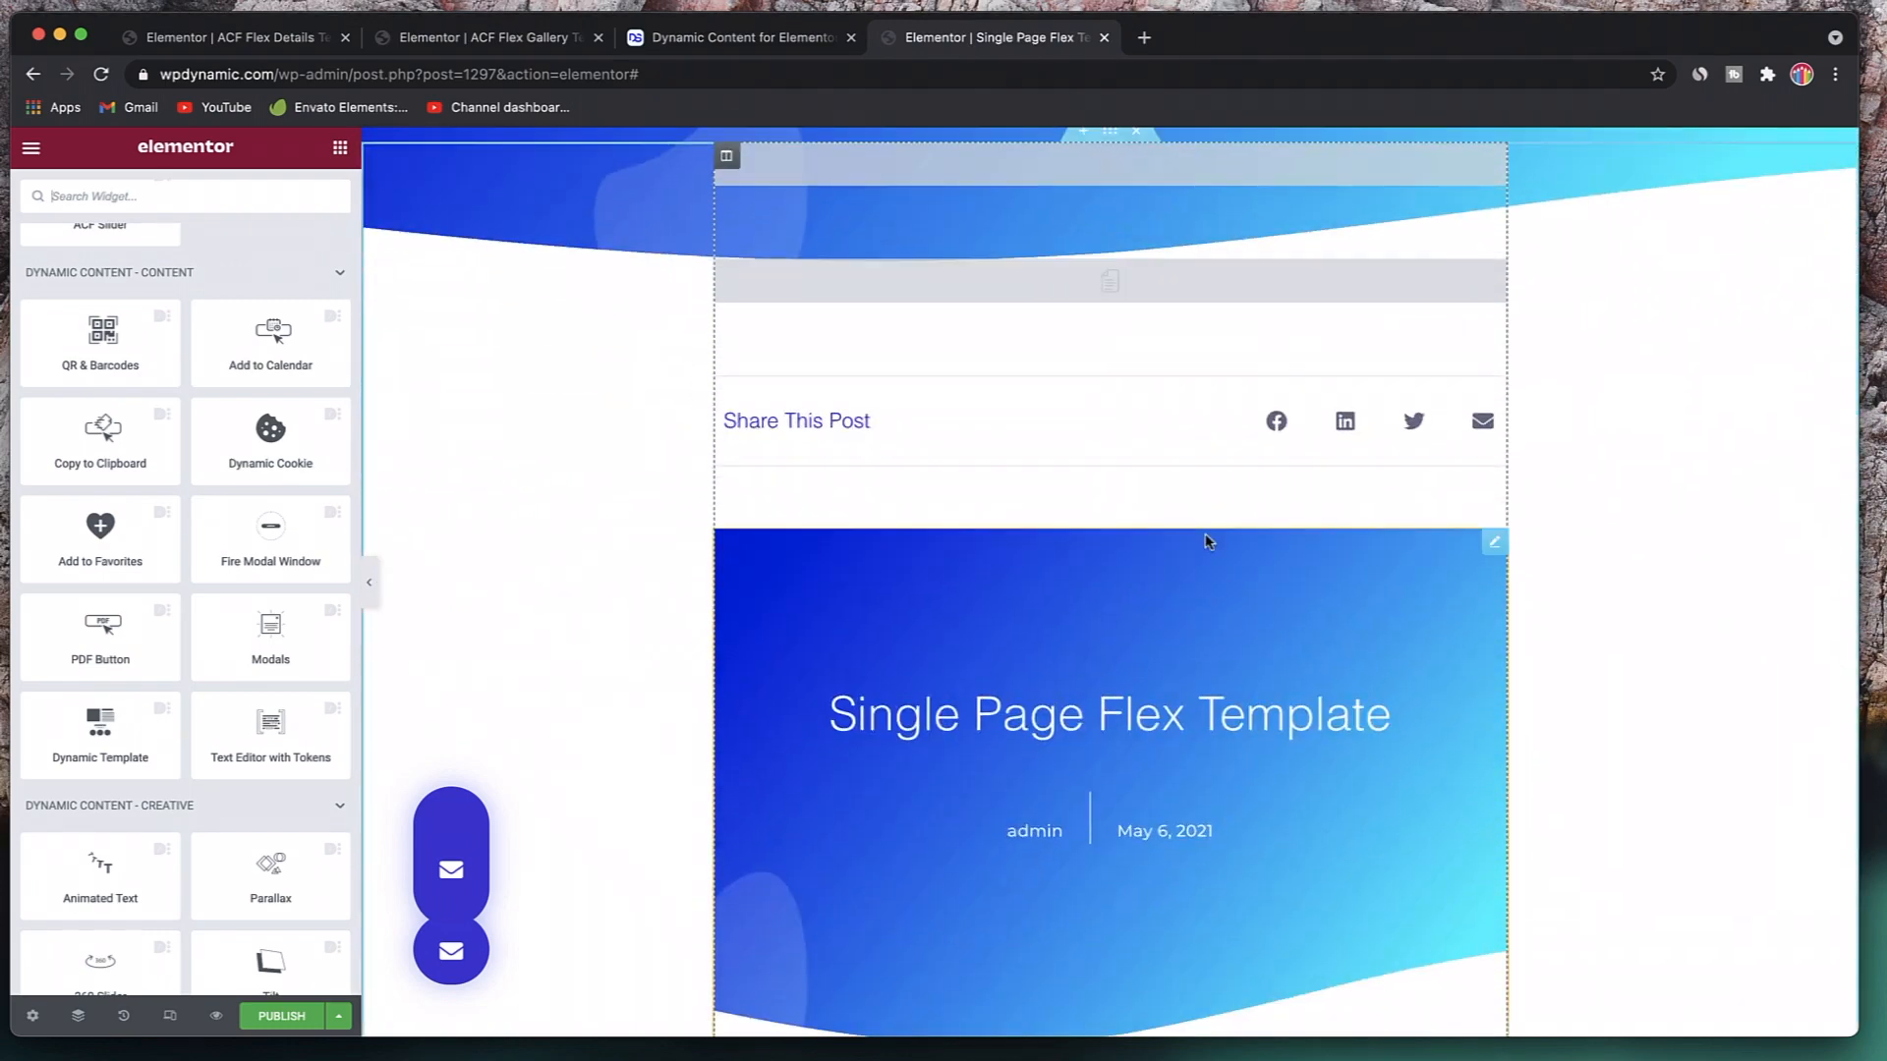
scroll(1209, 541, up, 6)
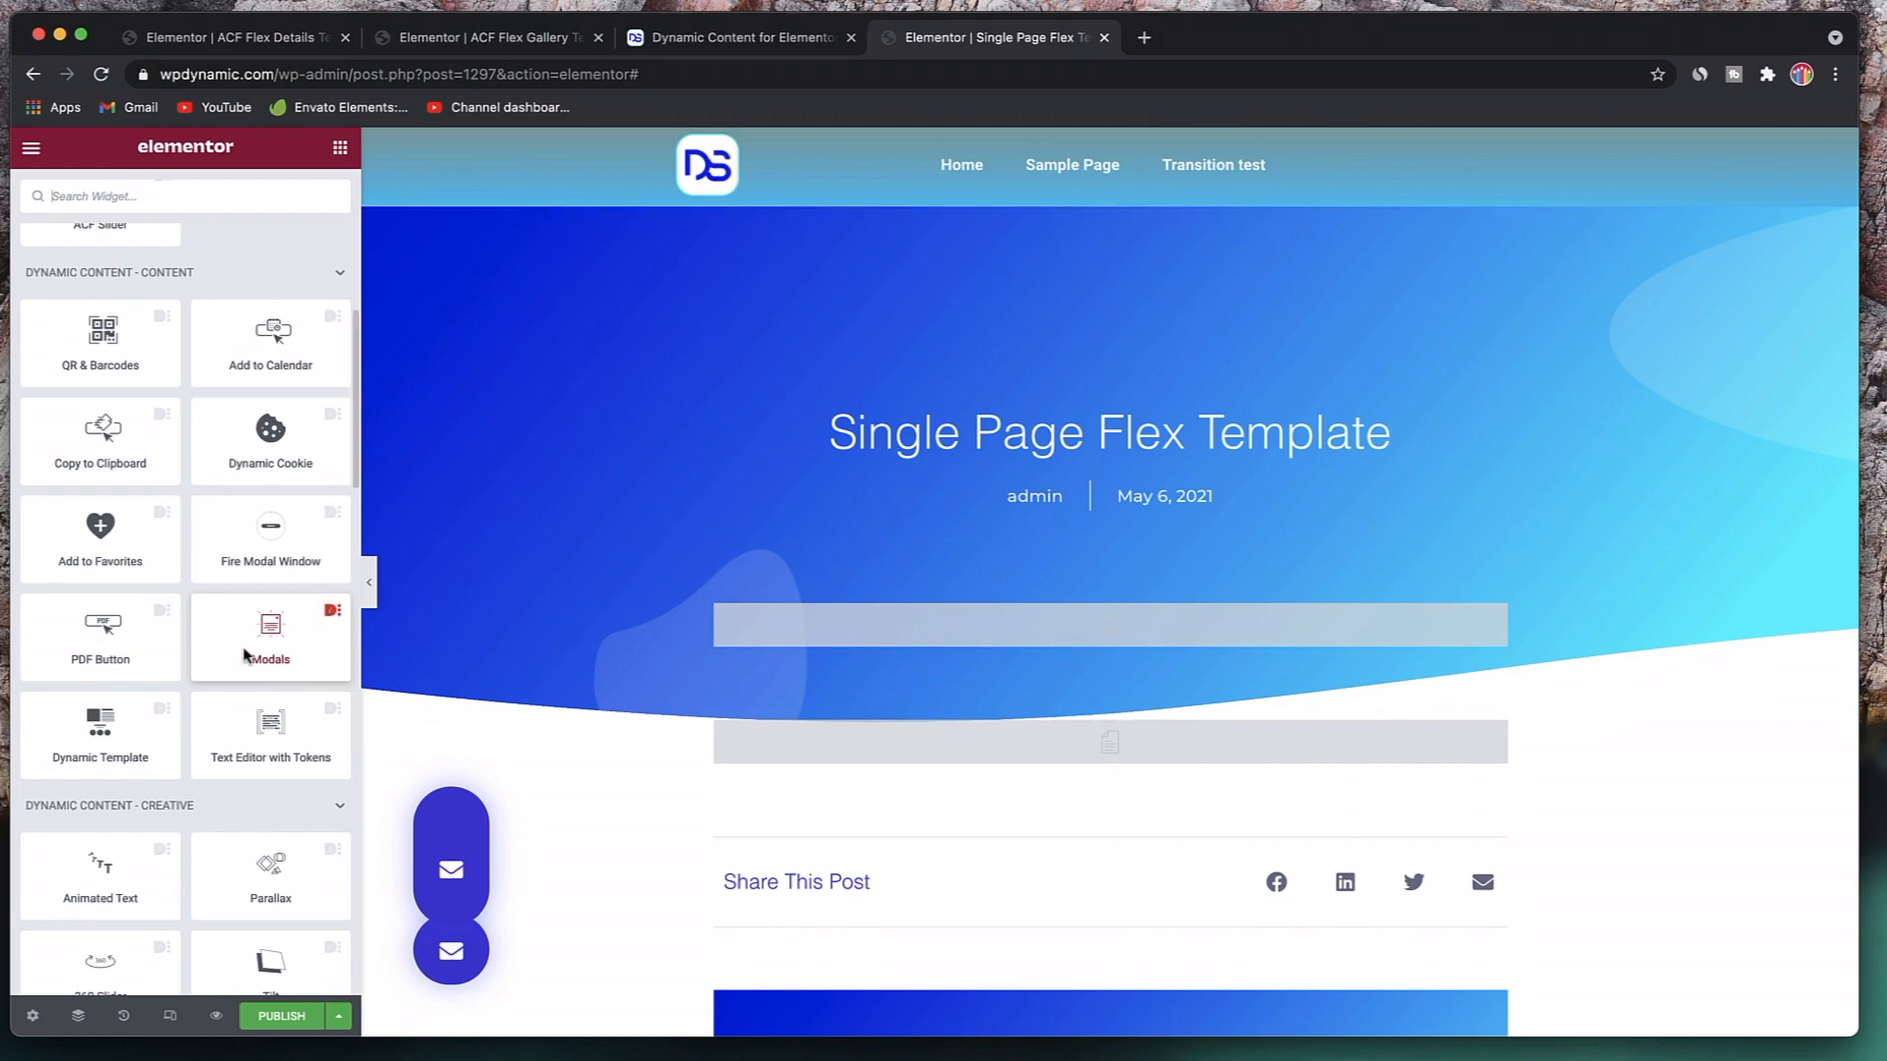
scroll(619, 648, down, 7)
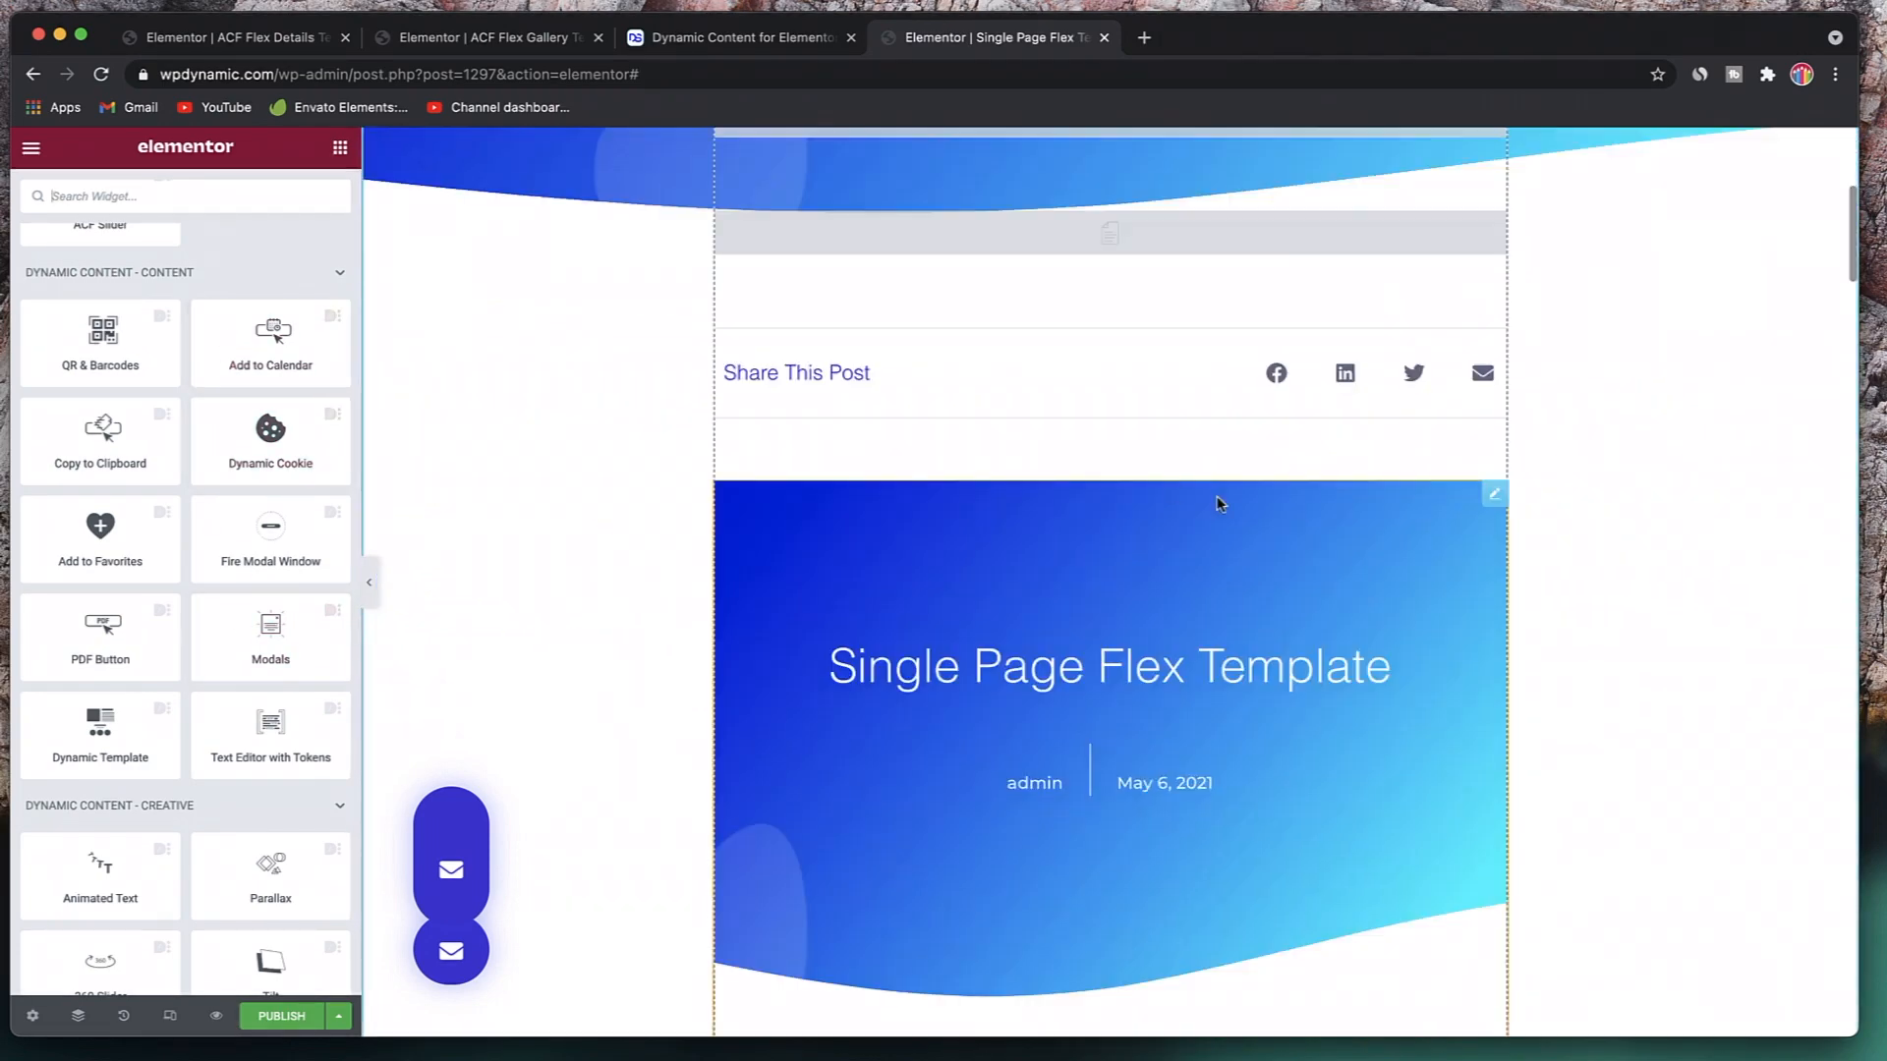
scroll(1217, 503, down, 7)
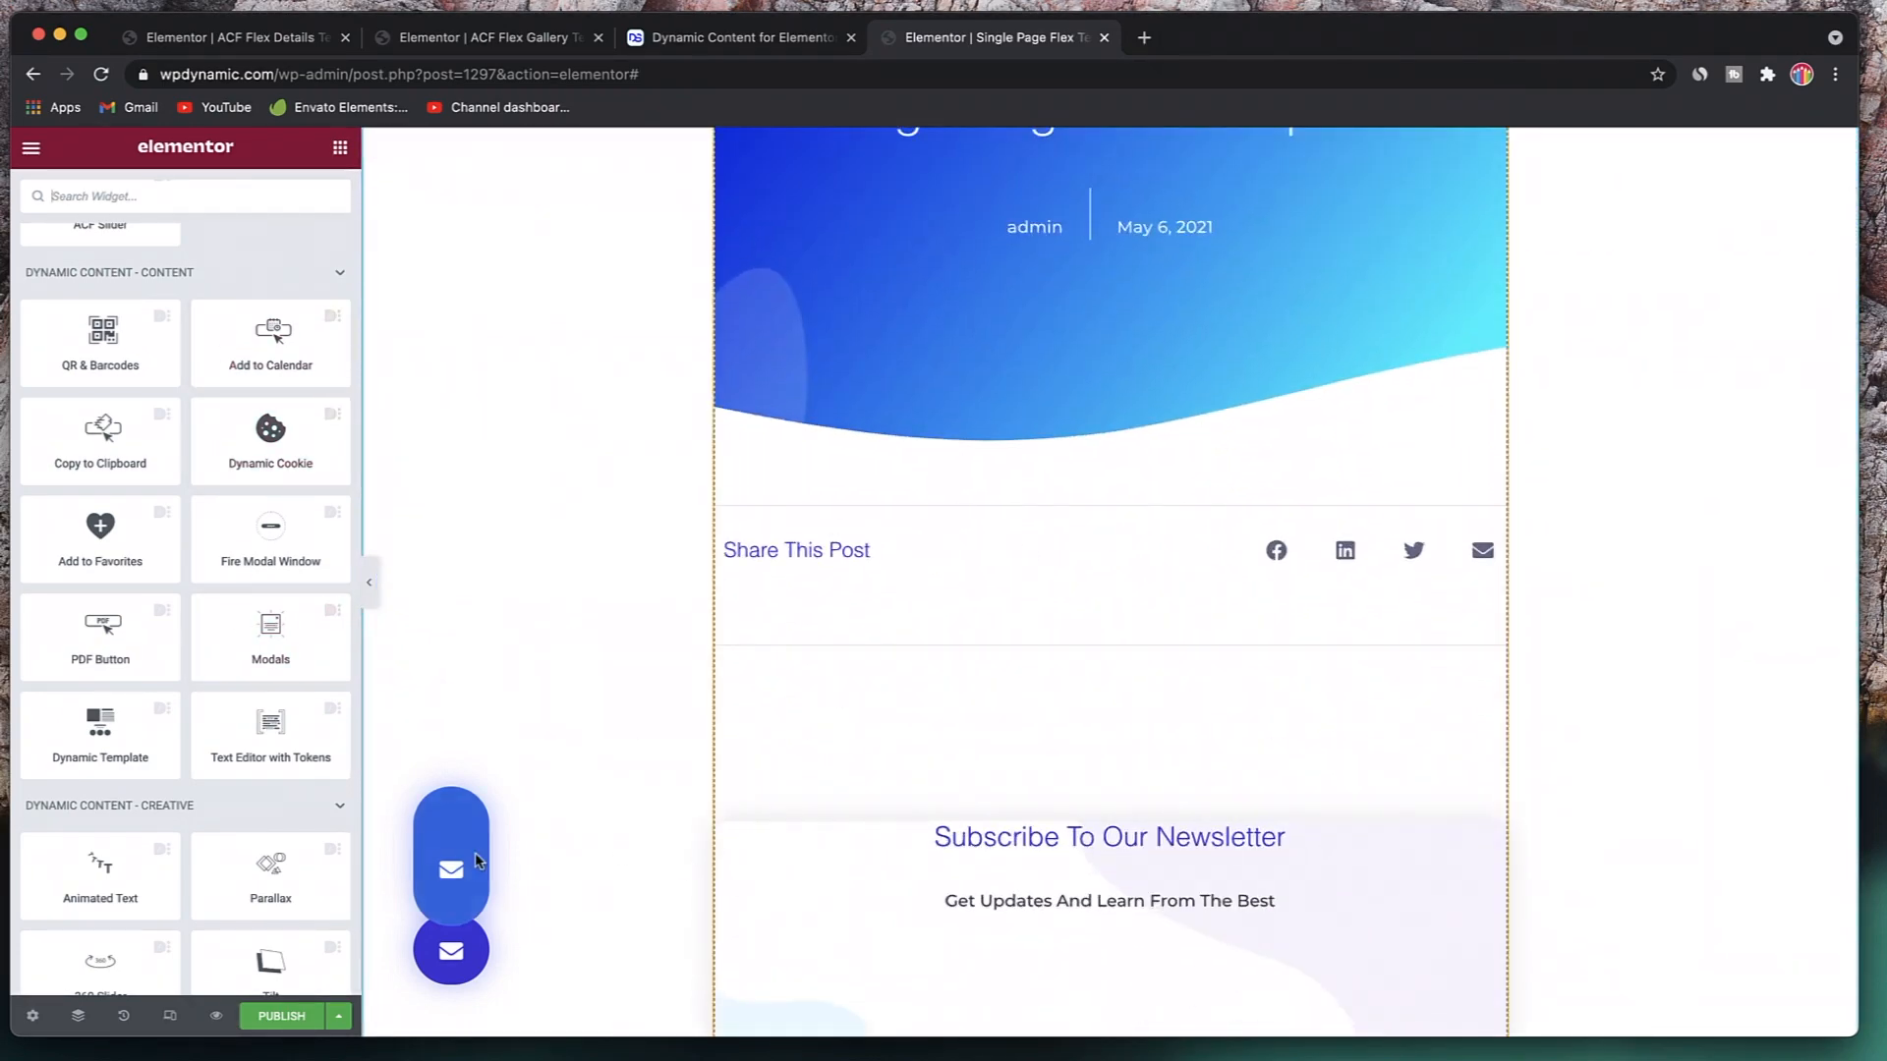
scroll(1216, 589, up, 3)
click(1493, 186)
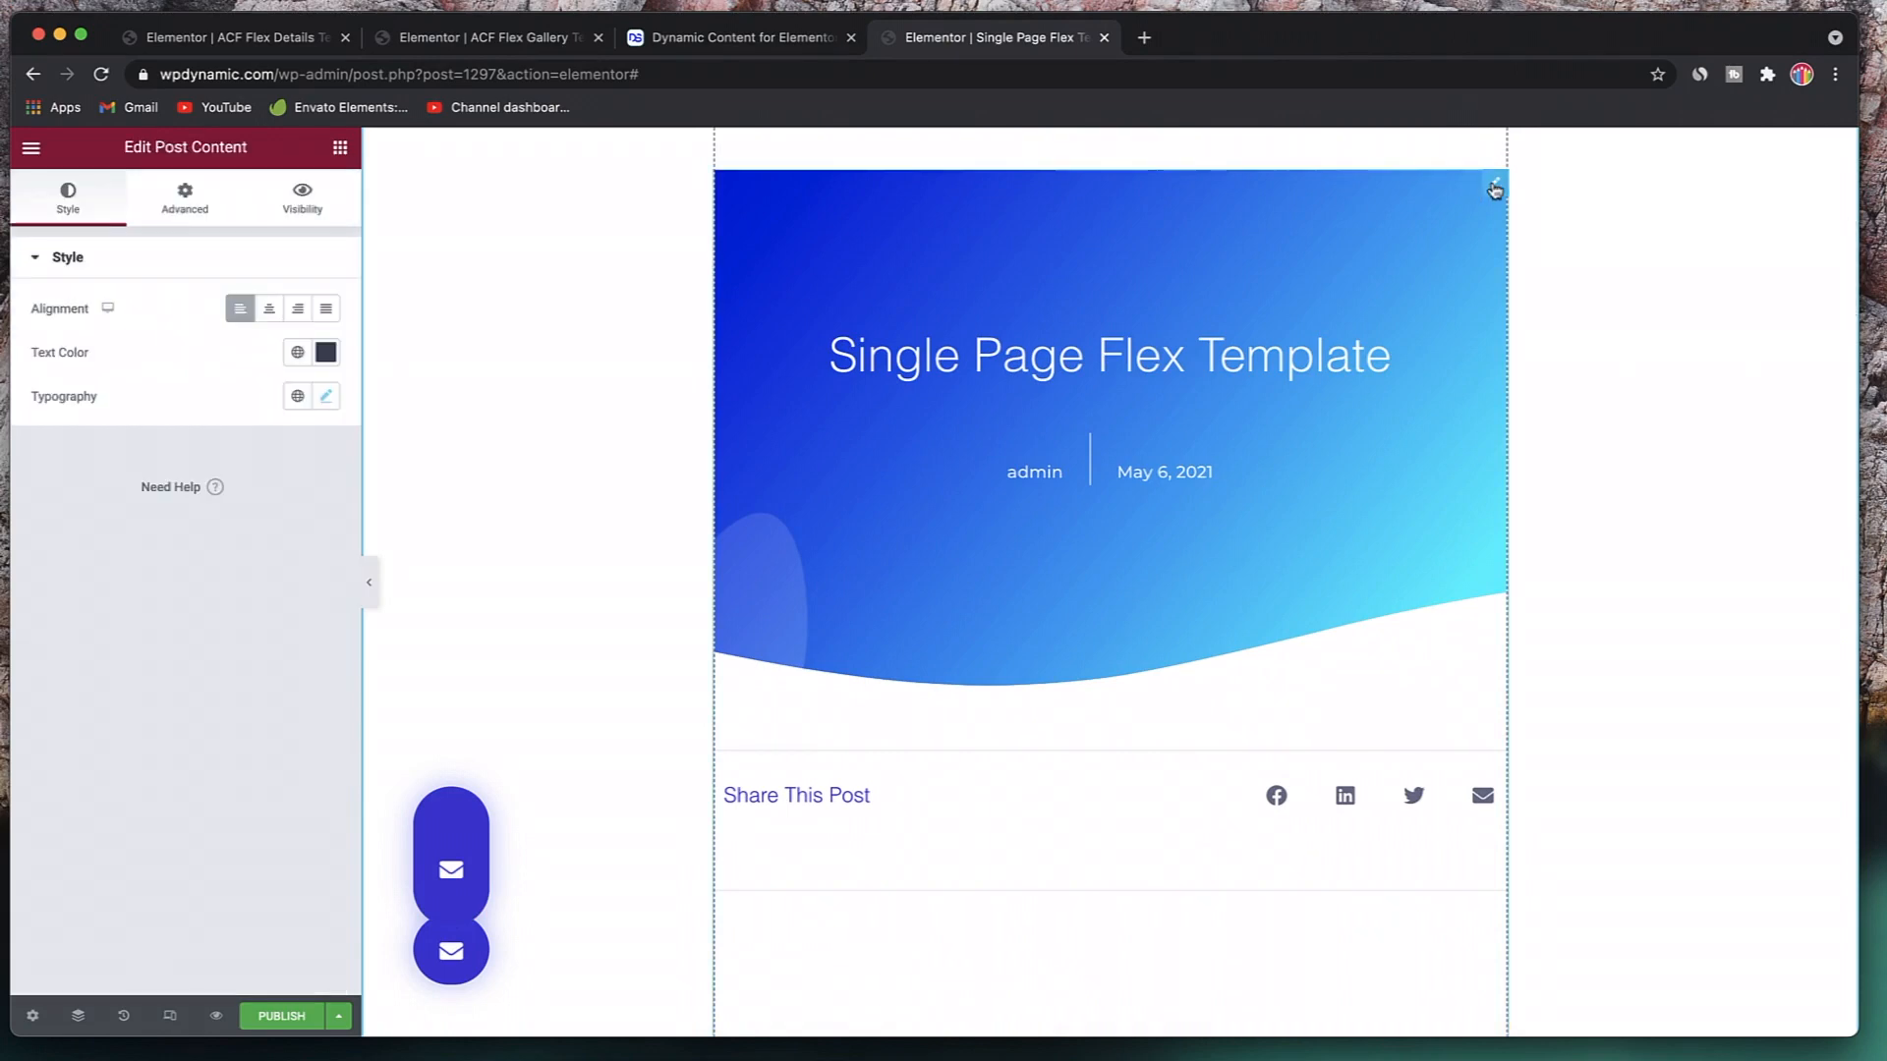
right_click(1493, 188)
click(1576, 538)
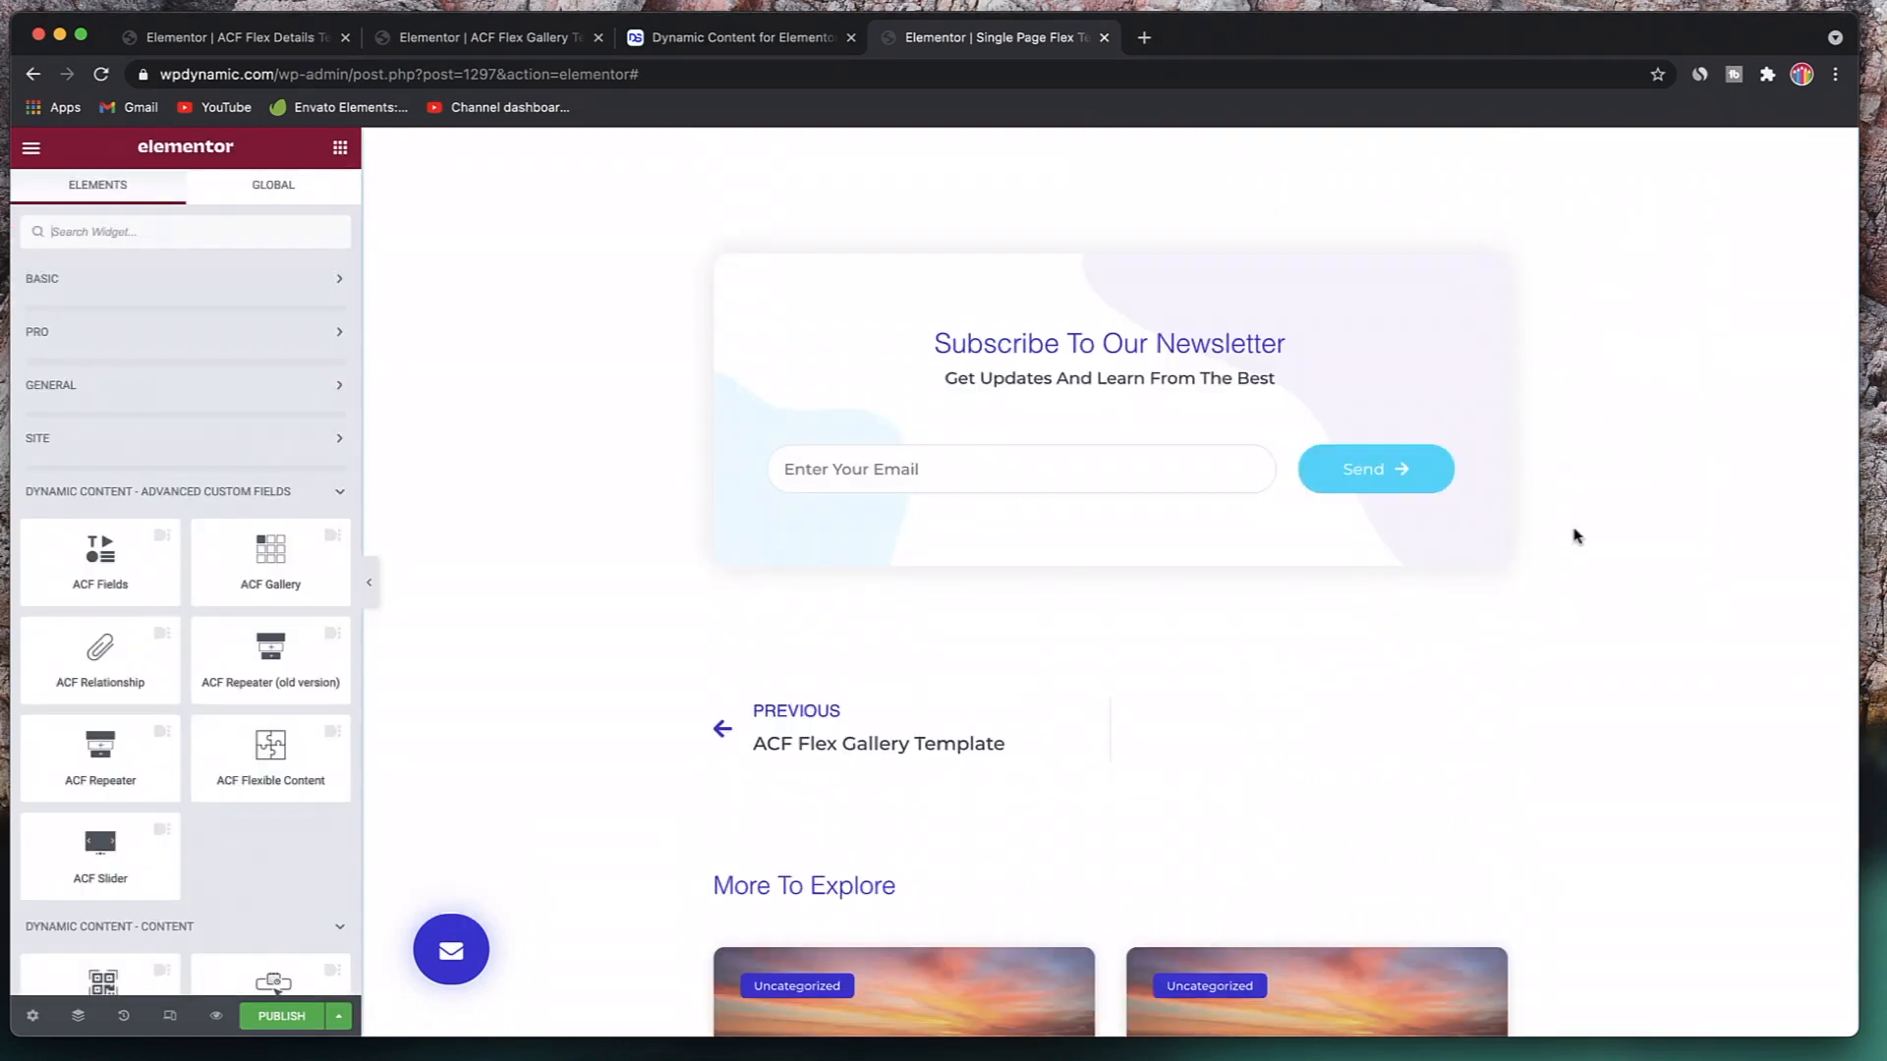
- Delete the Post Navigation widget between the newsletter form and the More To Explore heading
scroll(1111, 657, down, 1)
right_click(1250, 645)
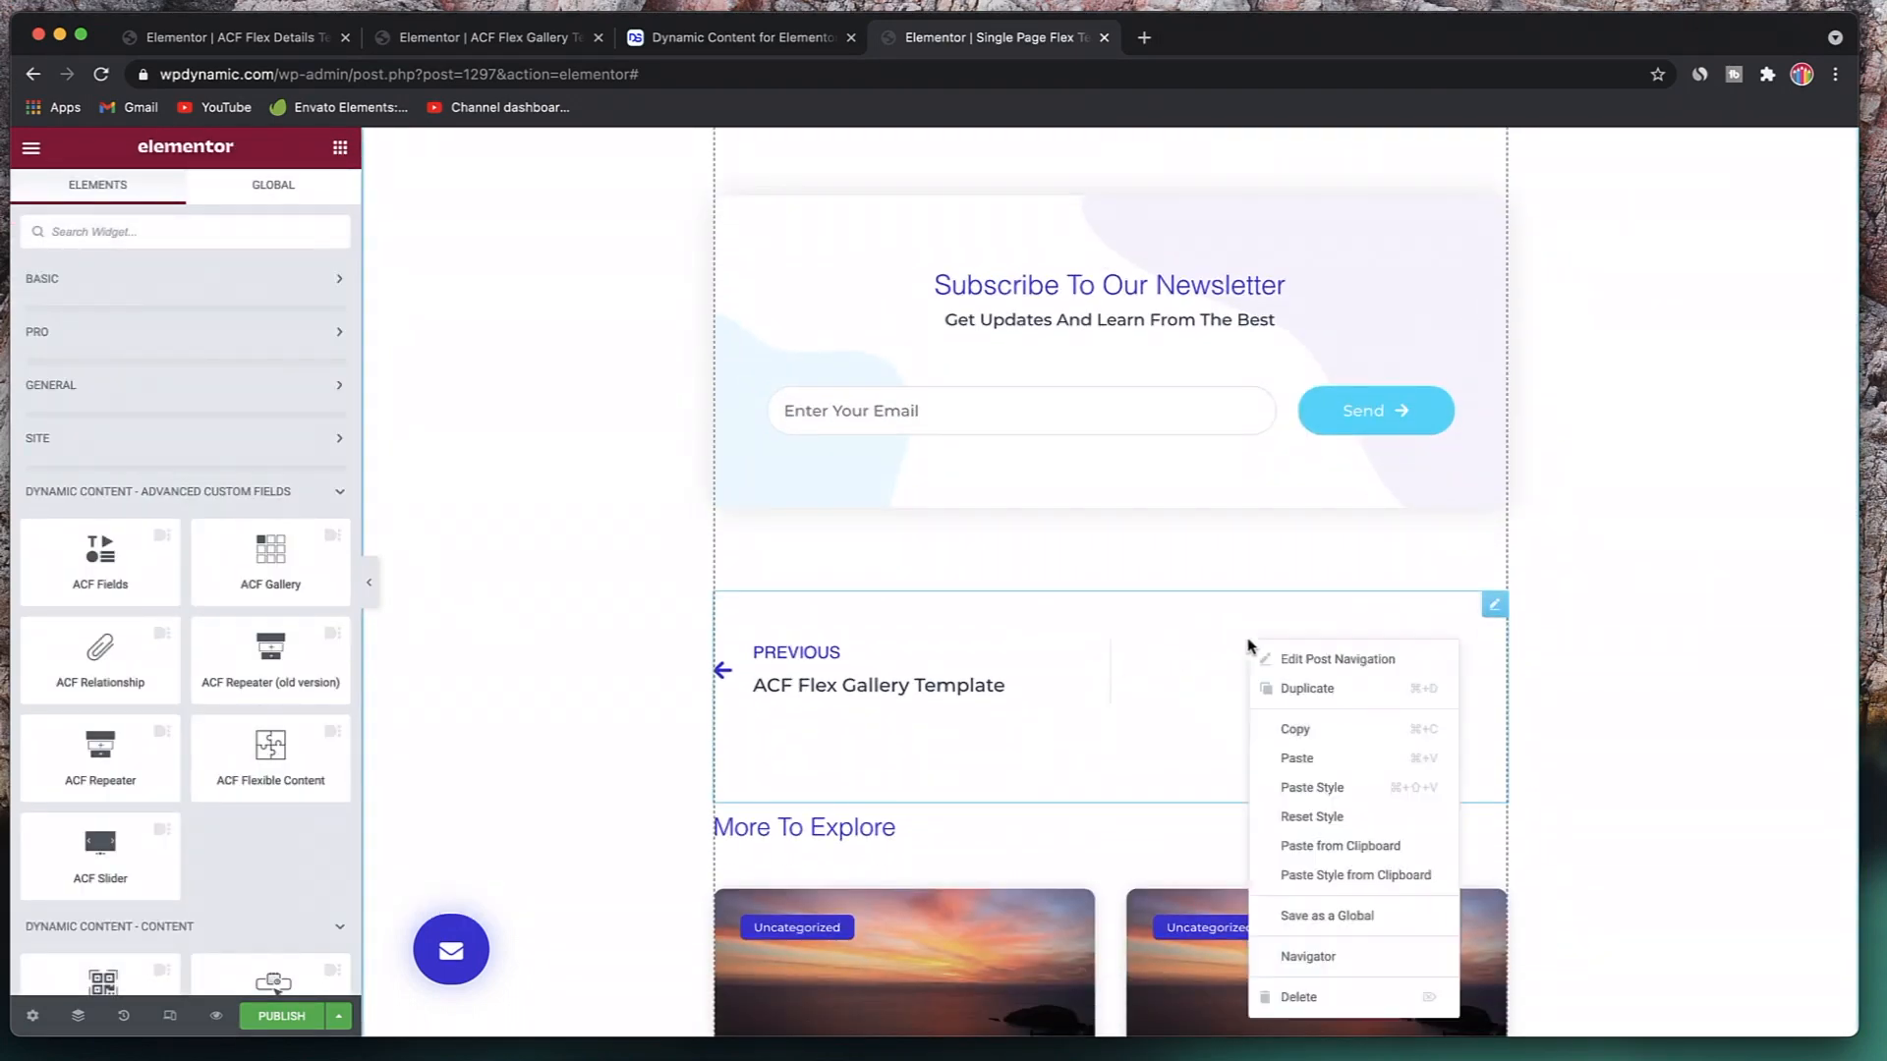
click(1335, 998)
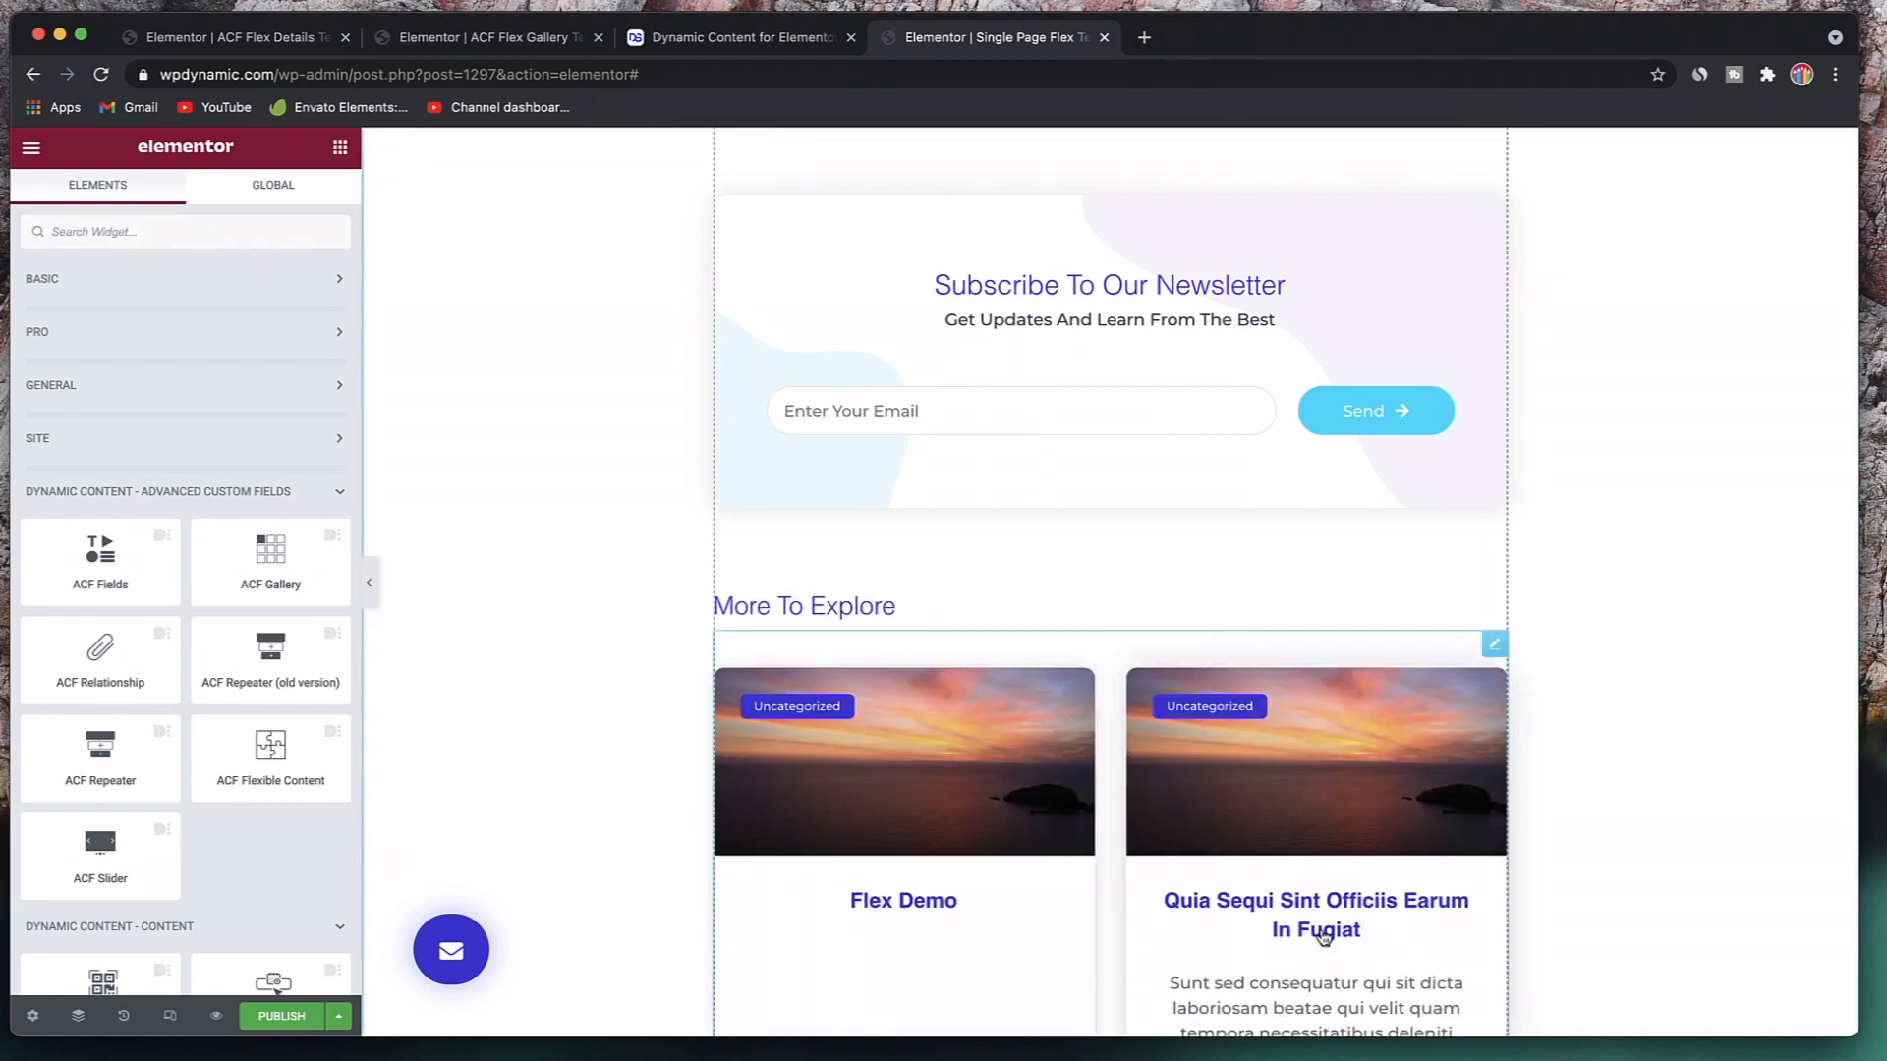
- Delete the posts grid below the newsletter form and its More To Explore heading
right_click(1403, 670)
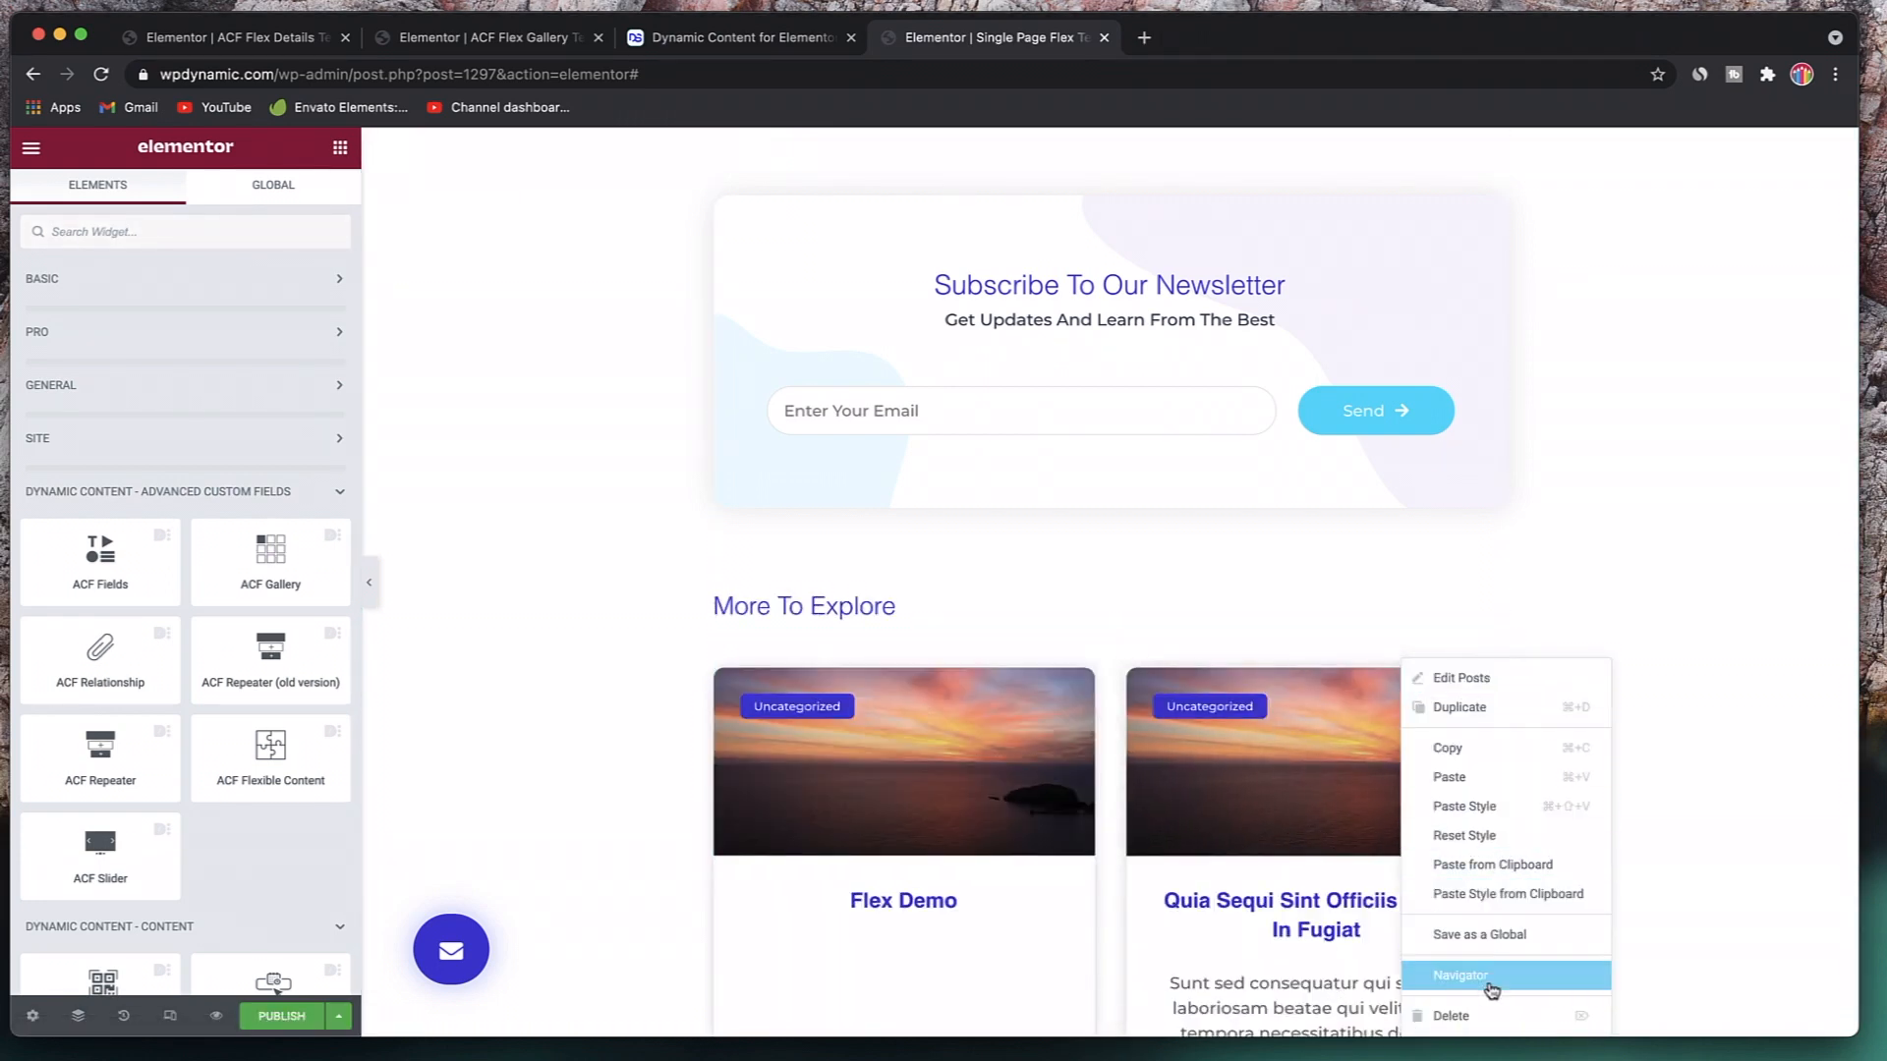
click(1486, 1016)
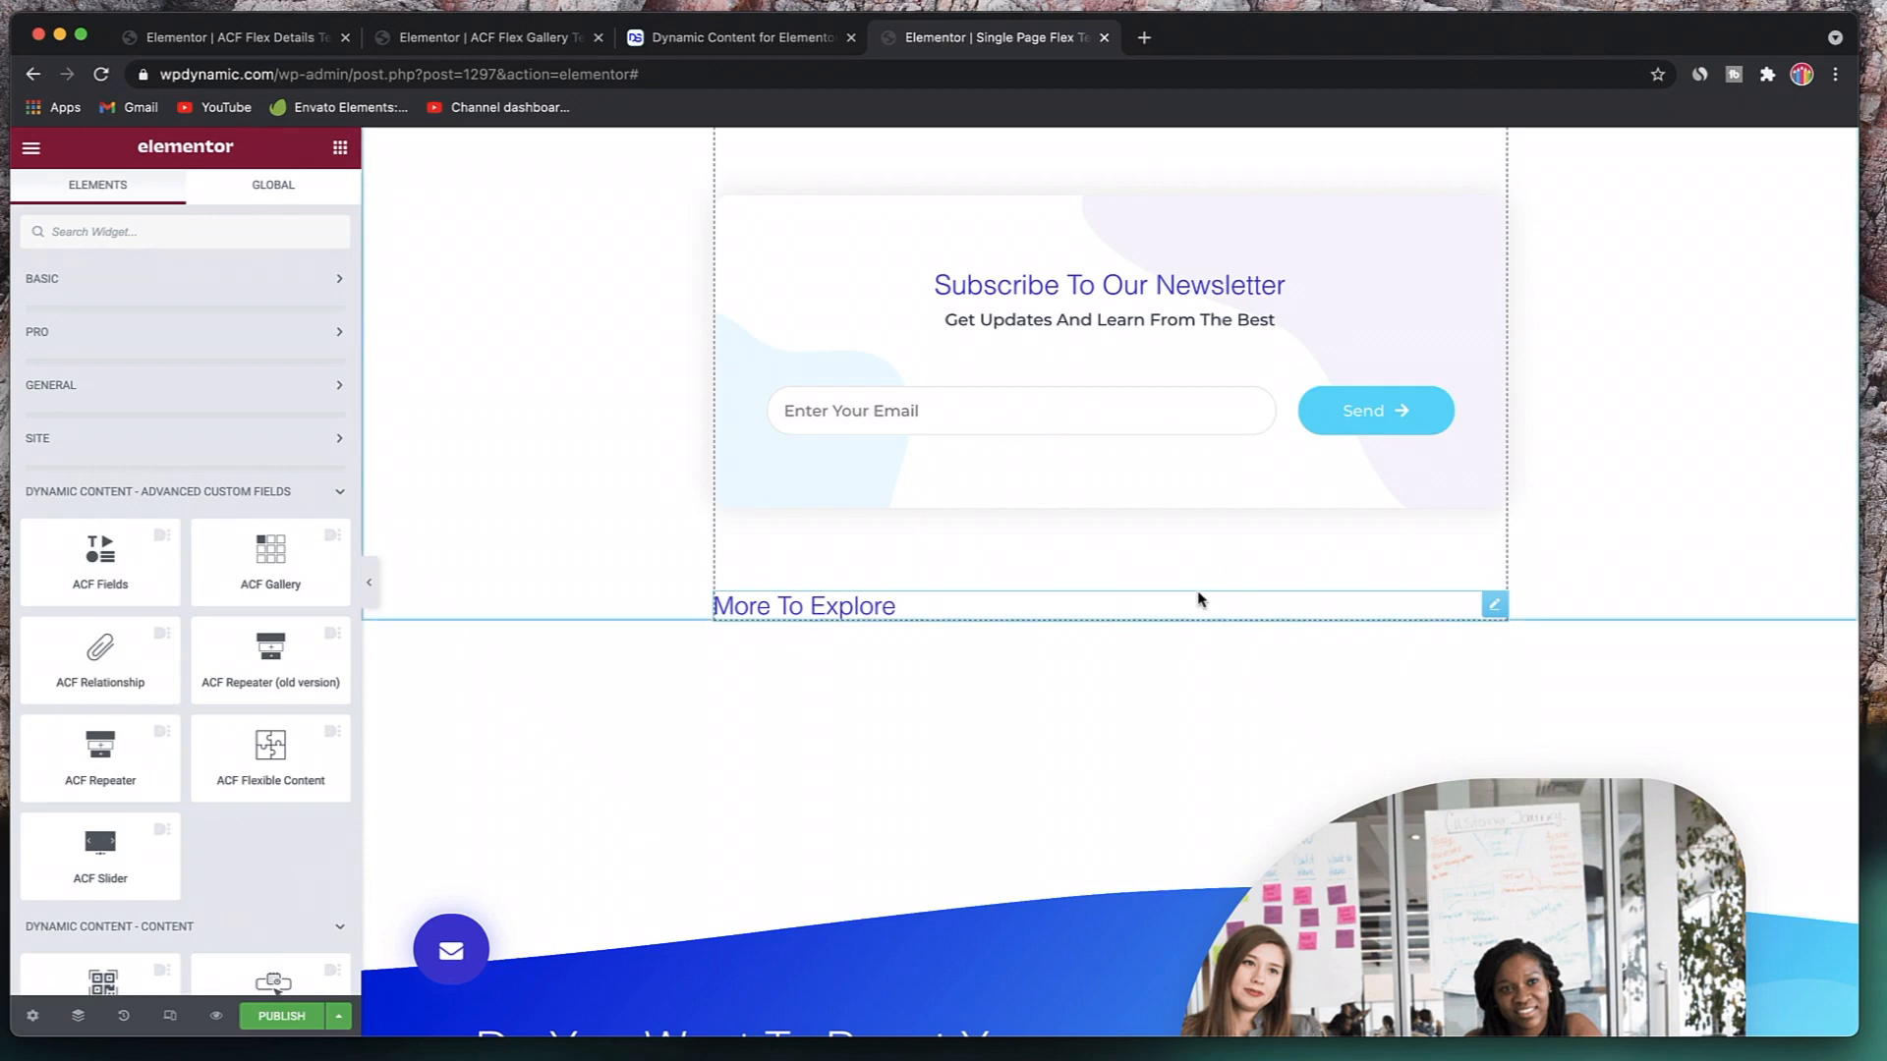
right_click(1198, 601)
click(1258, 924)
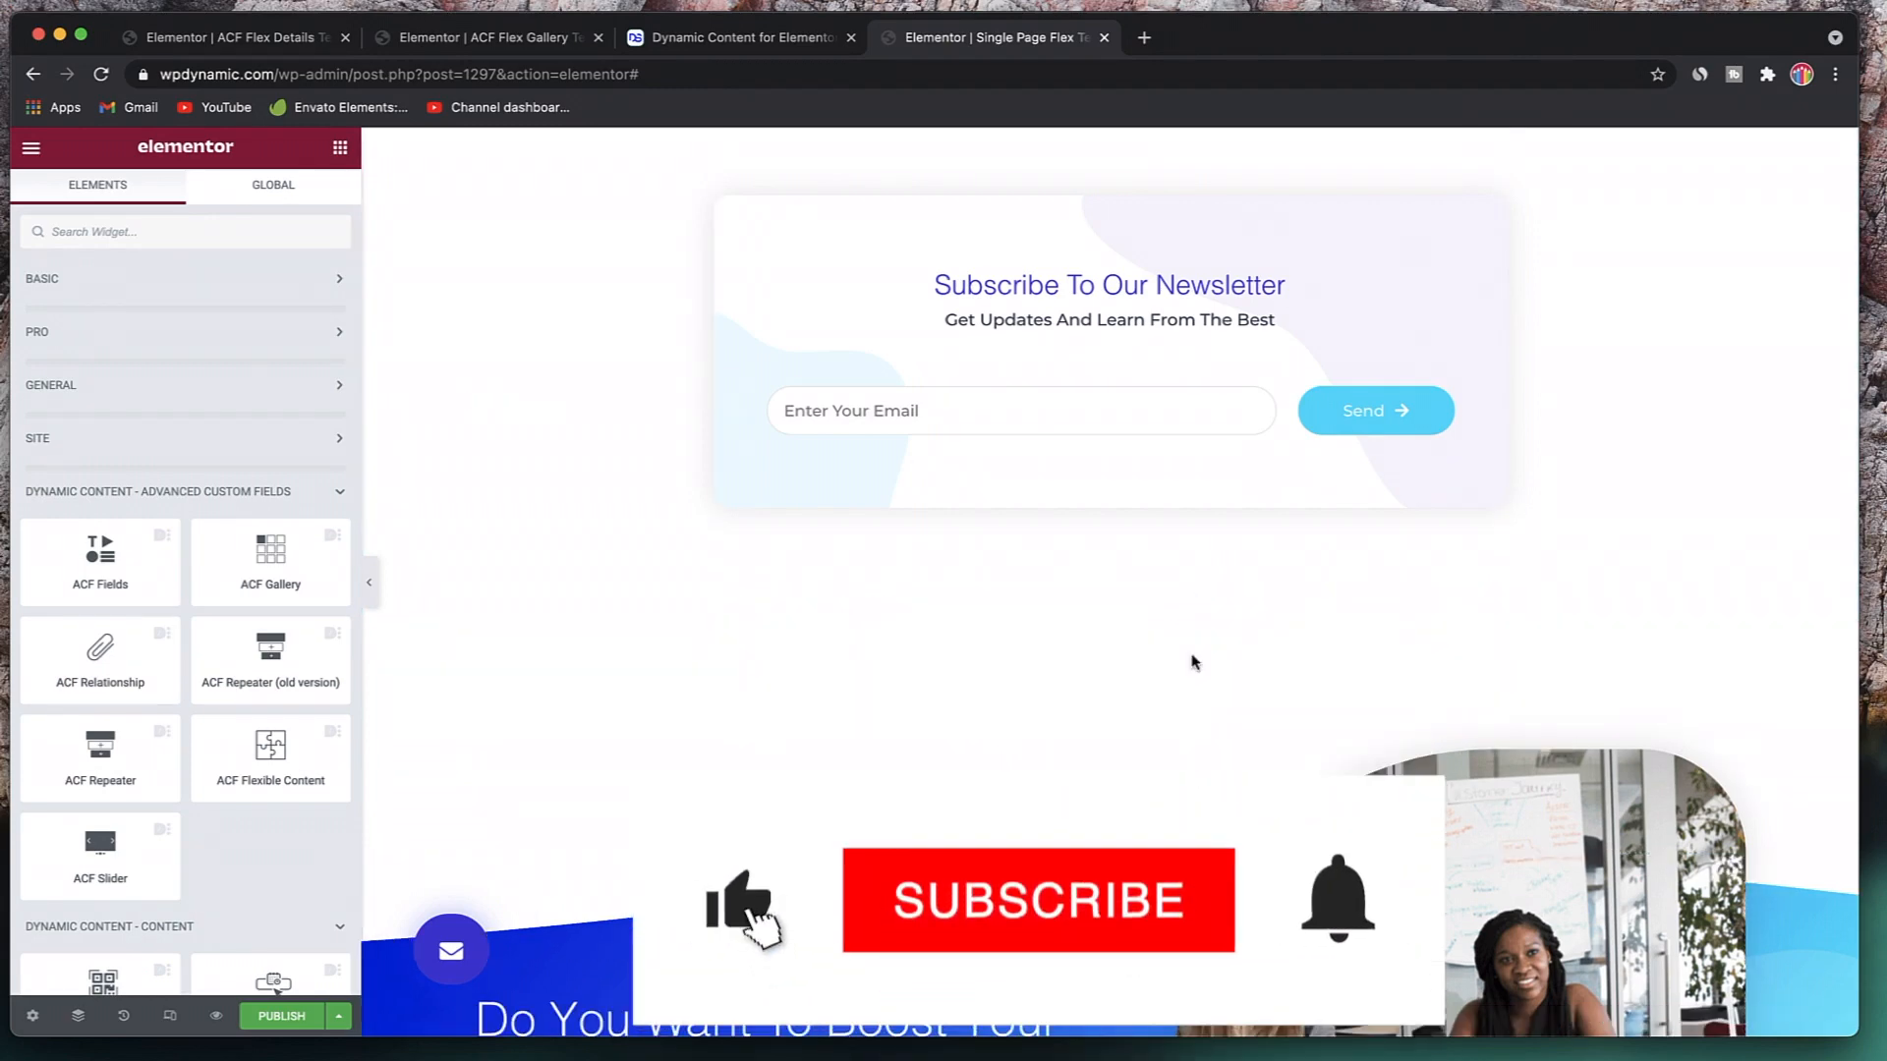
- Delete the empty Post Excerpt widget above the Share This Post row
scroll(1170, 602, up, 2)
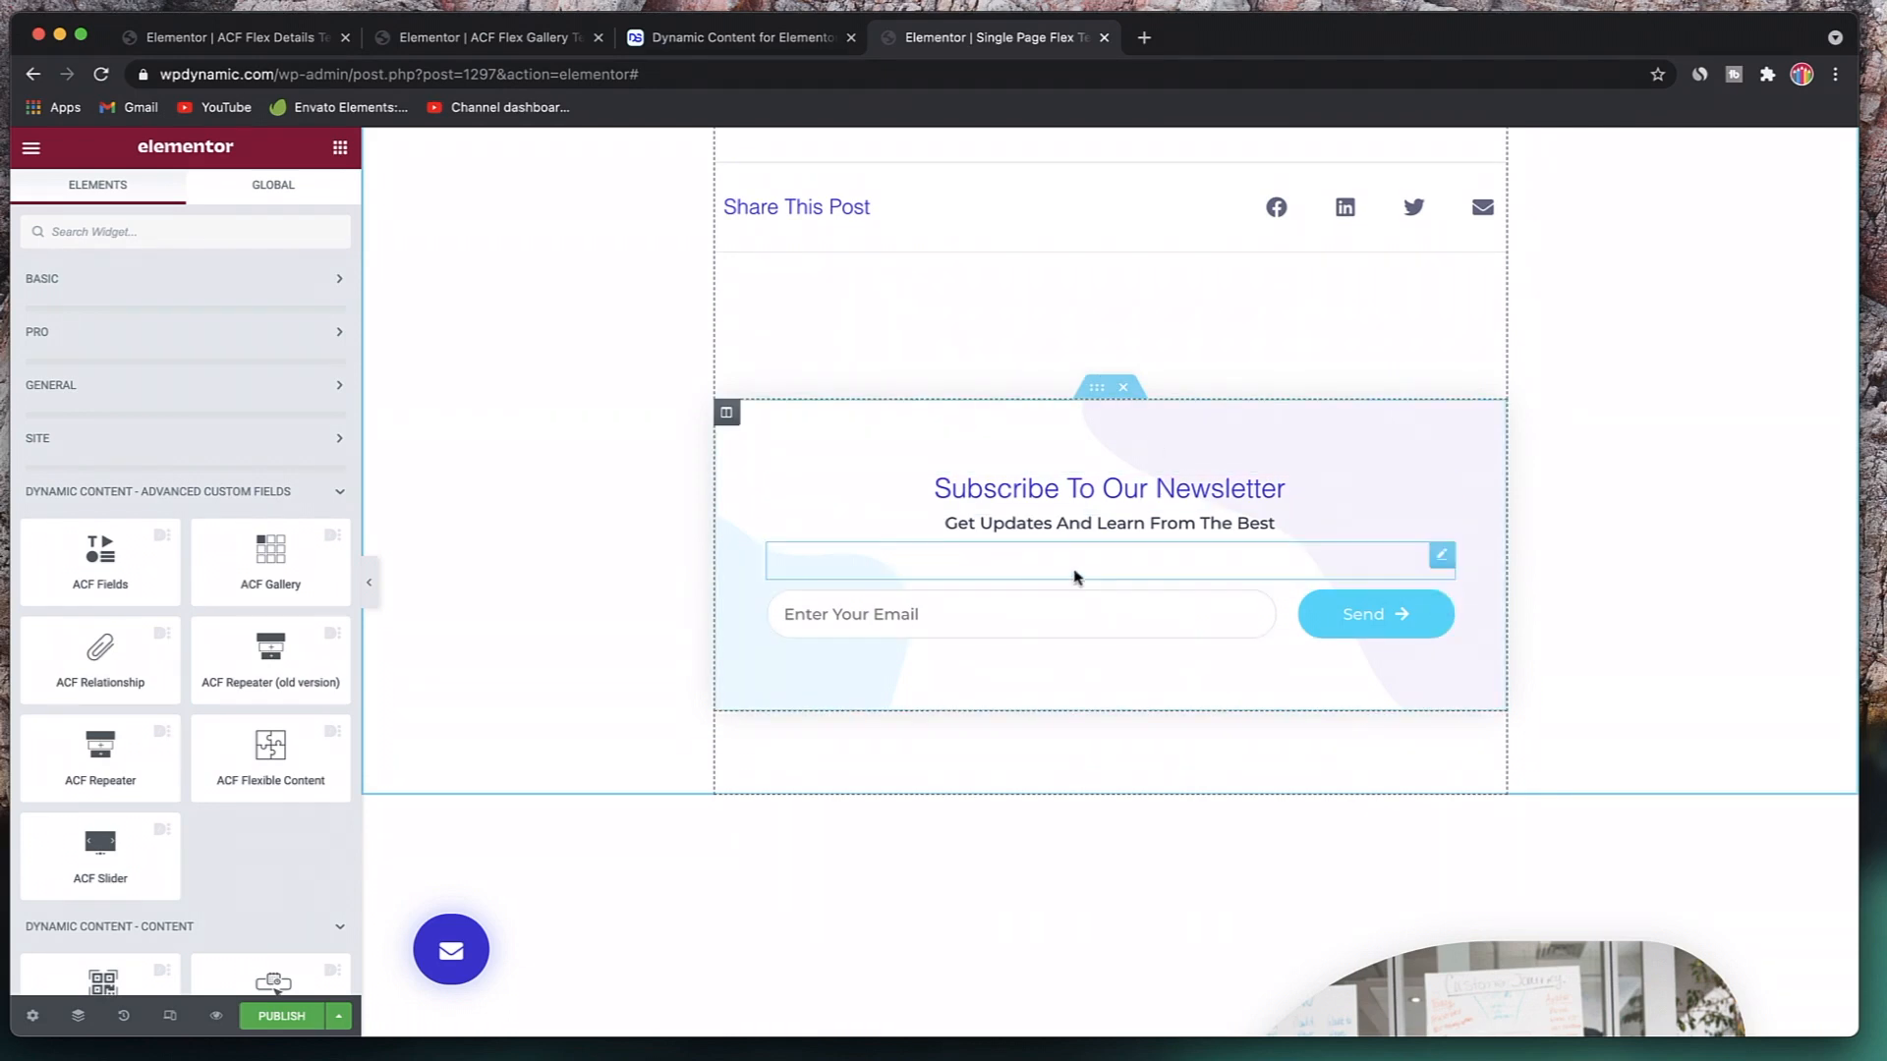
scroll(1222, 488, up, 2)
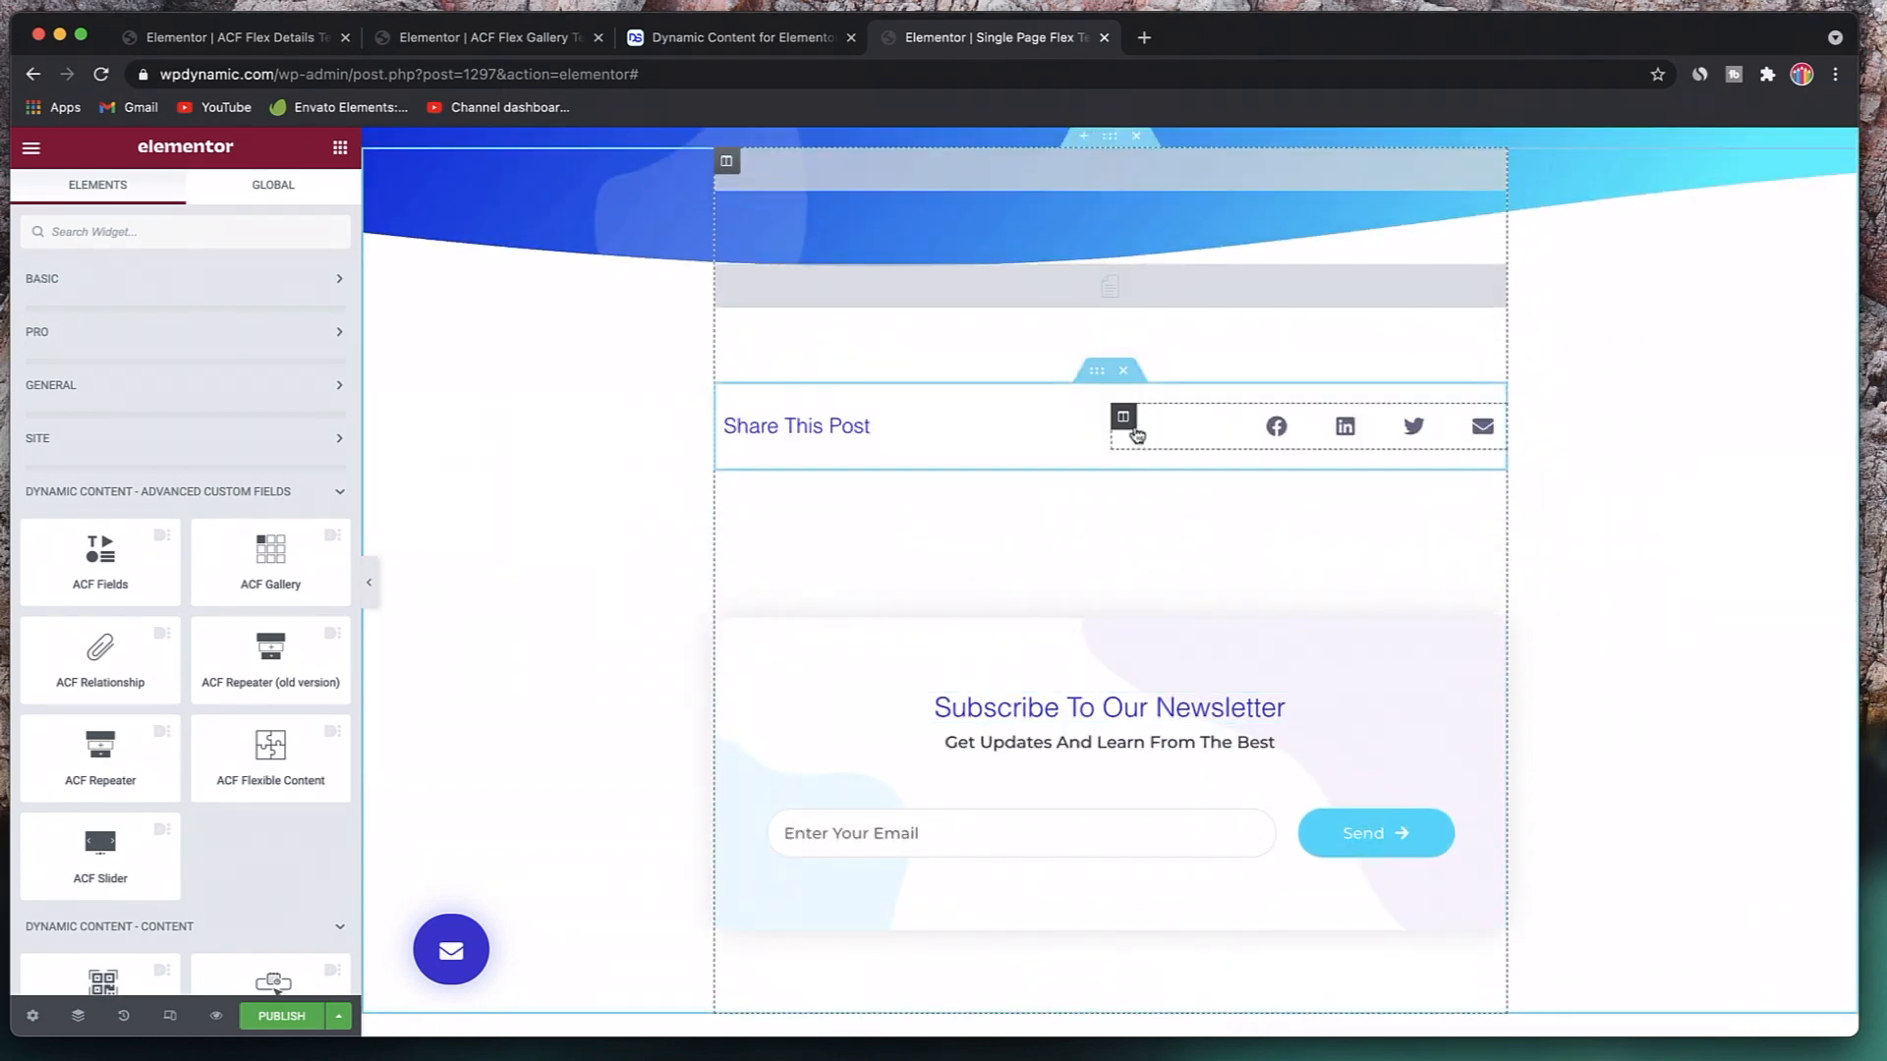
click(1148, 288)
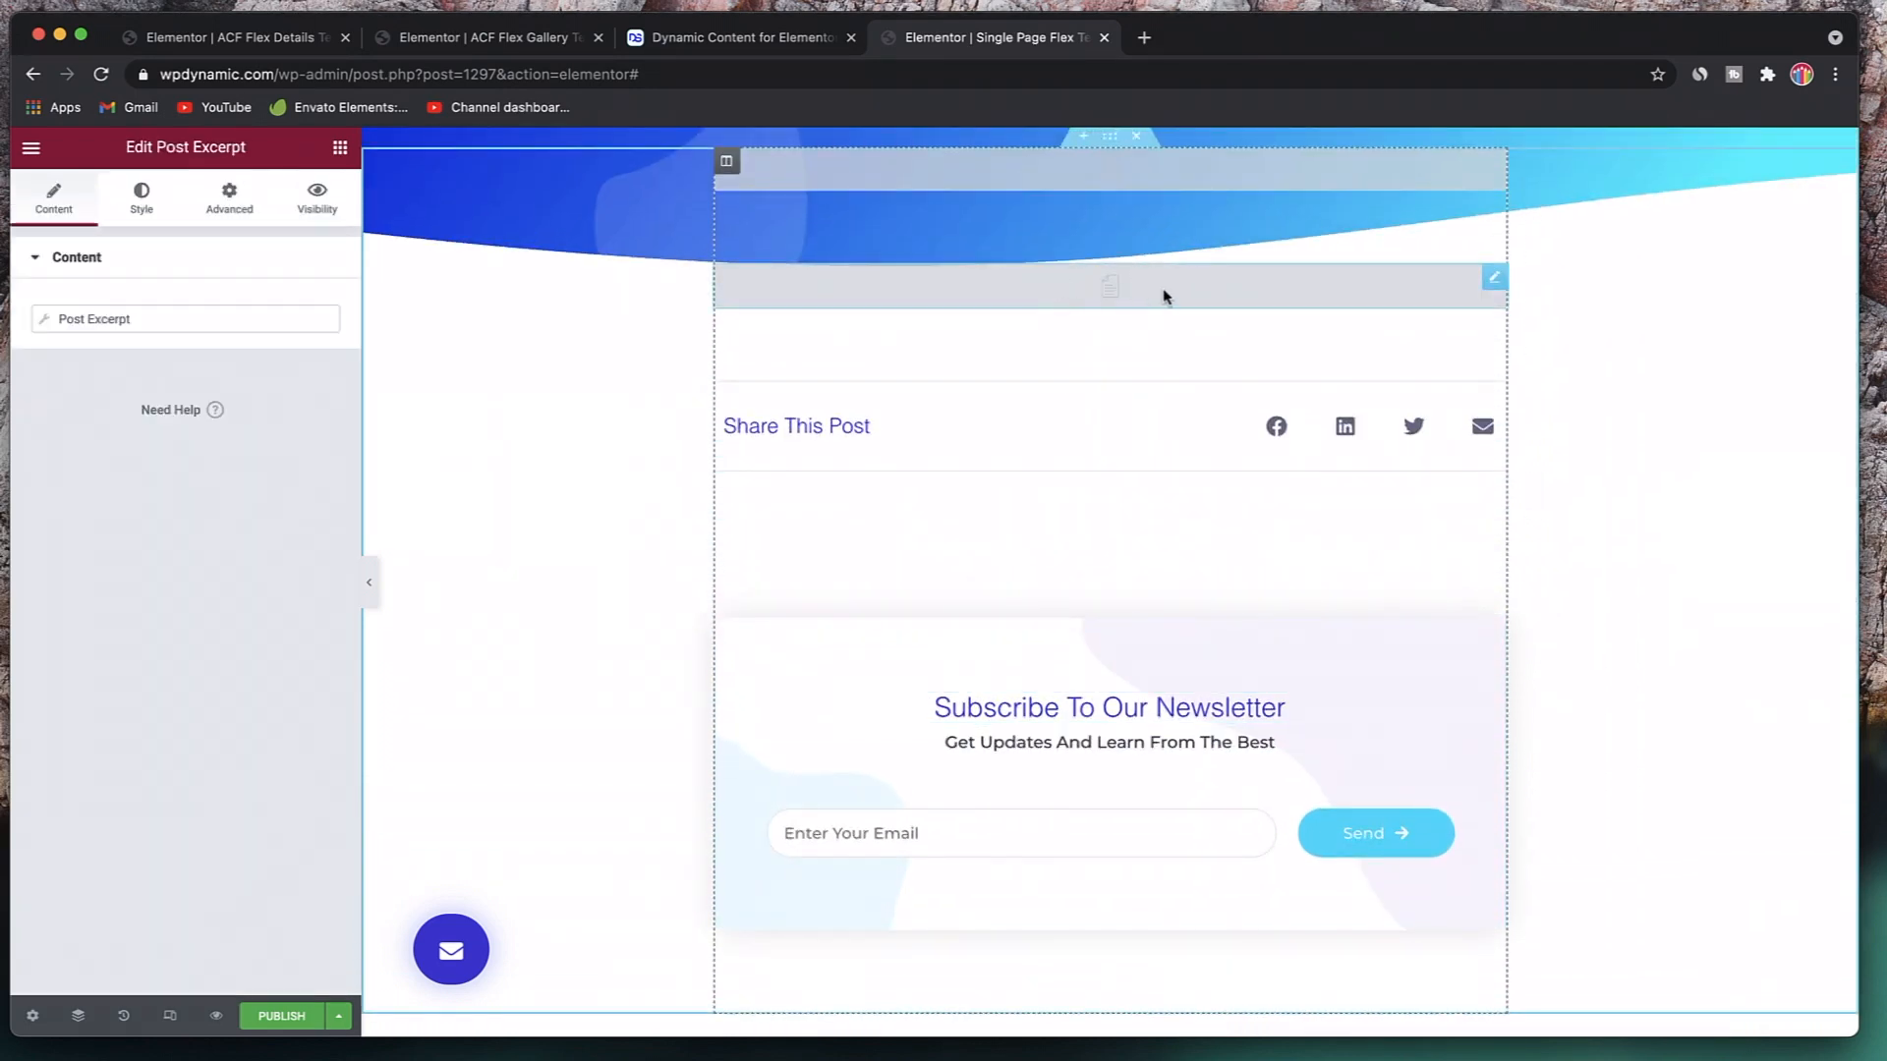
right_click(1164, 296)
click(1224, 648)
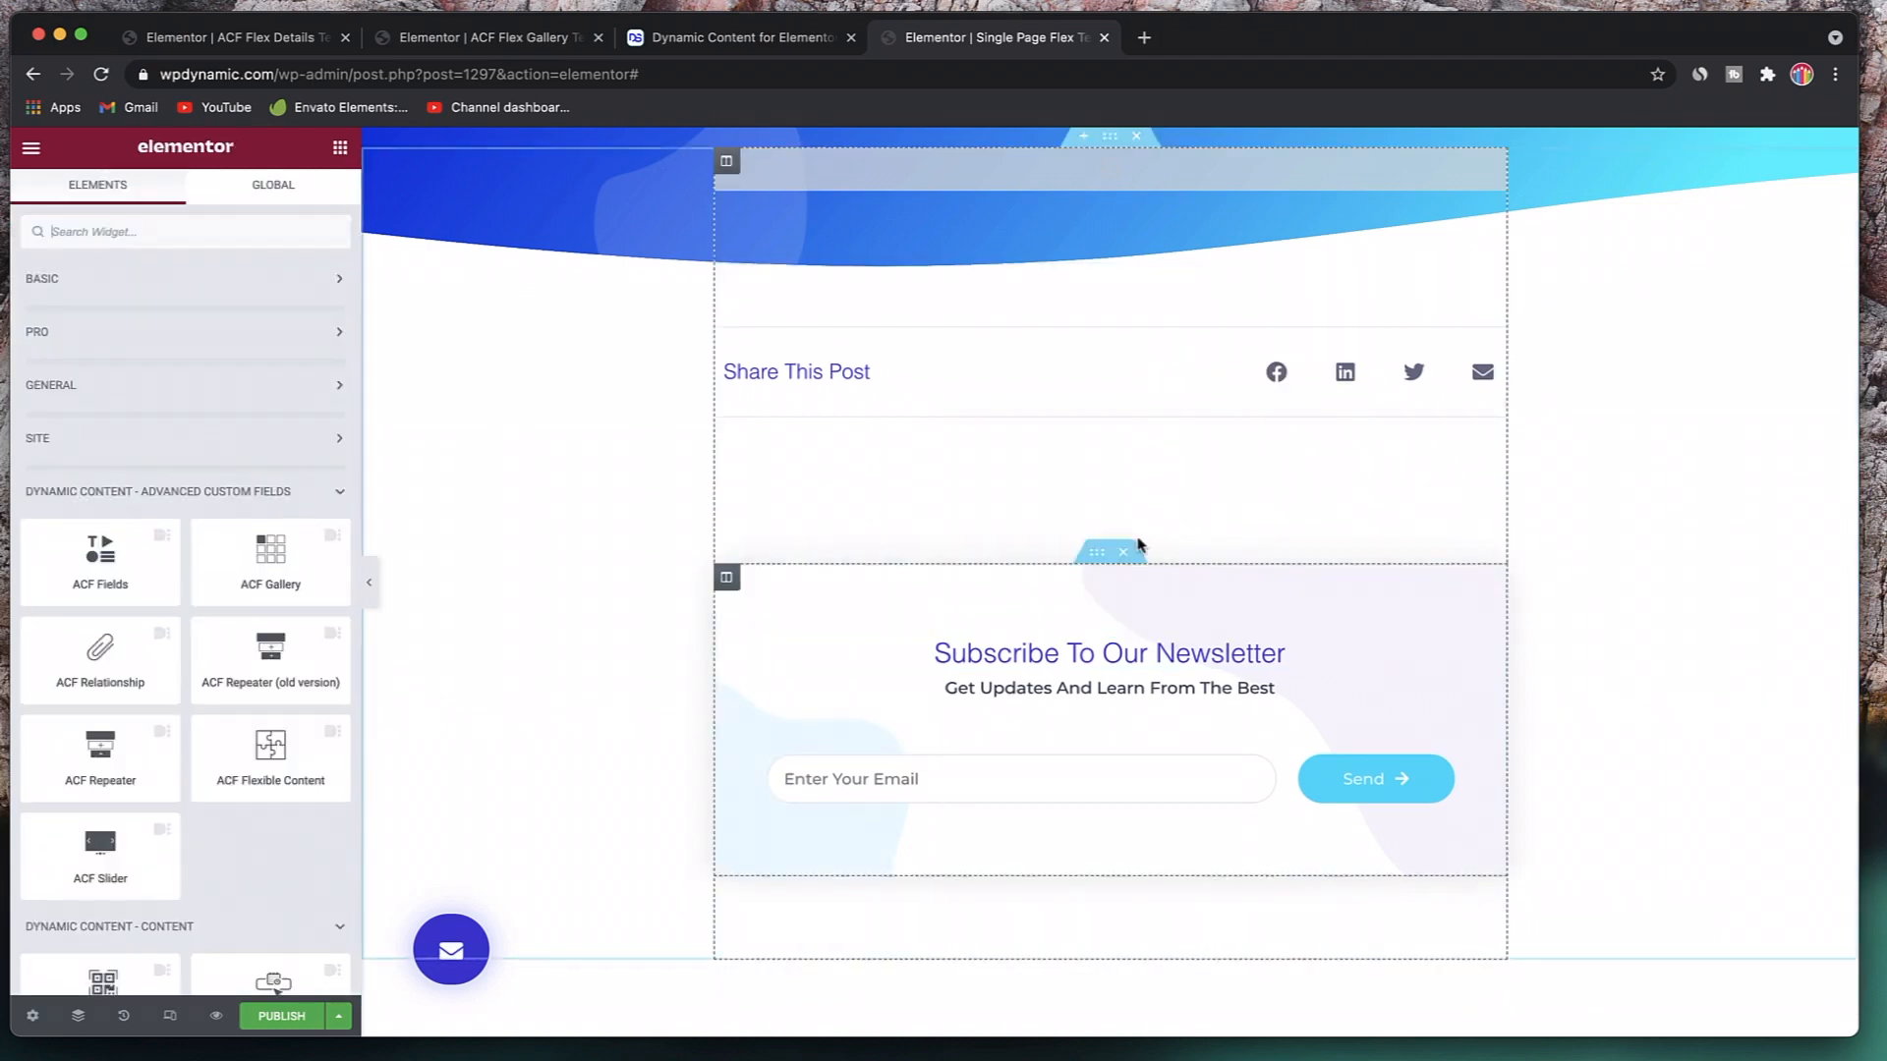
- Delete the empty Featured Image widget overlapping the lower edge of the blue header
scroll(1135, 545, up, 2)
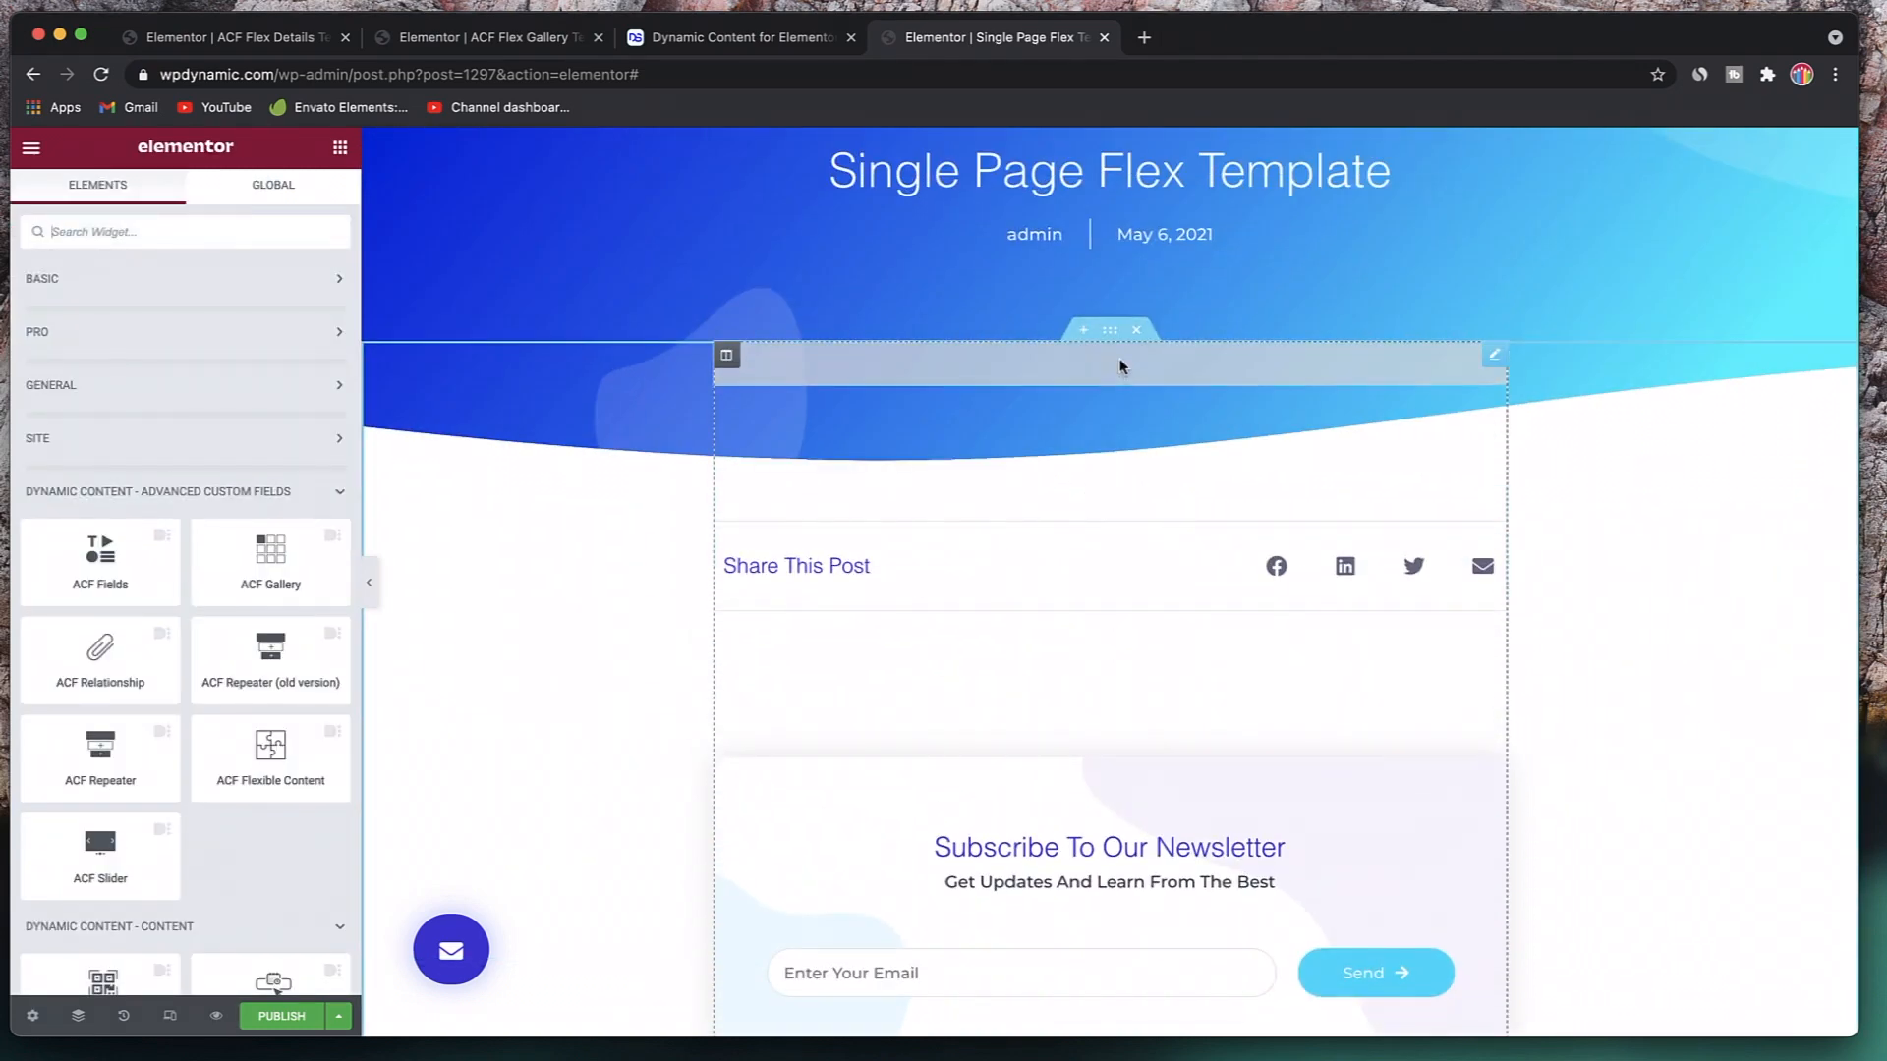
click(1121, 367)
right_click(1109, 374)
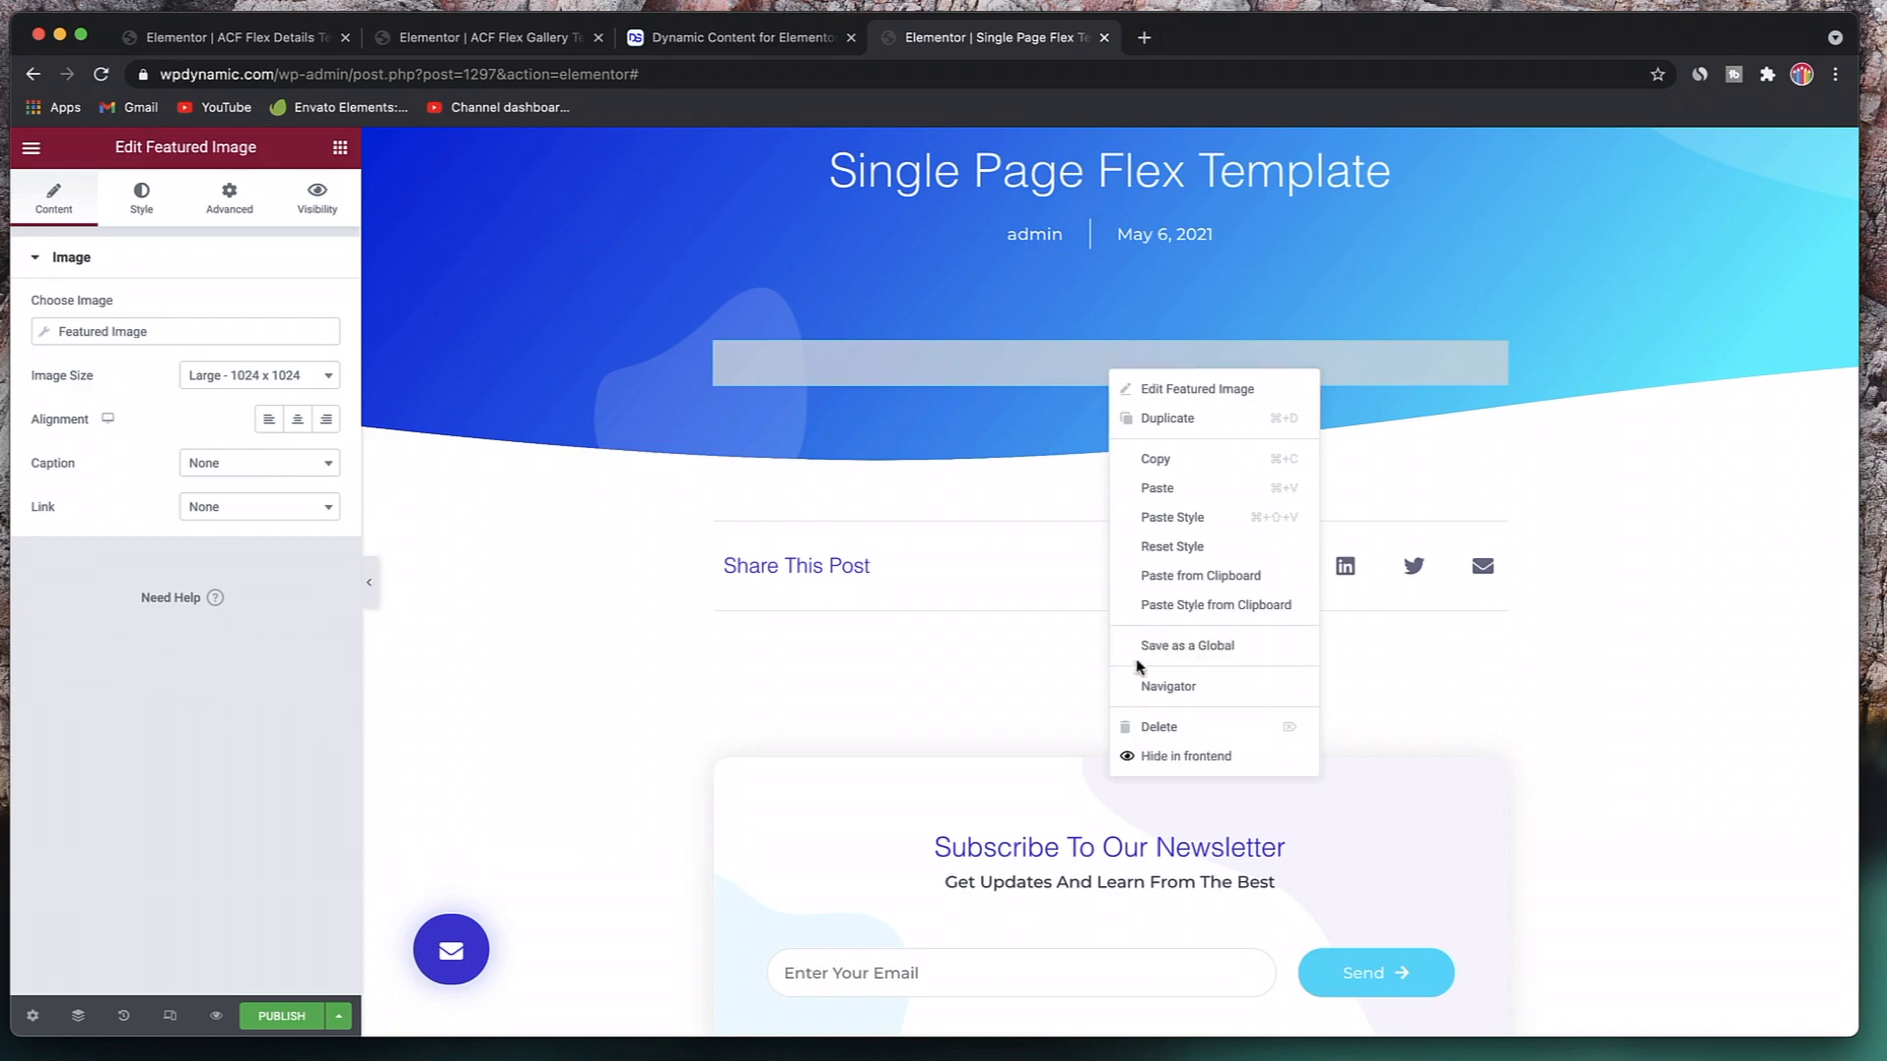
click(1137, 727)
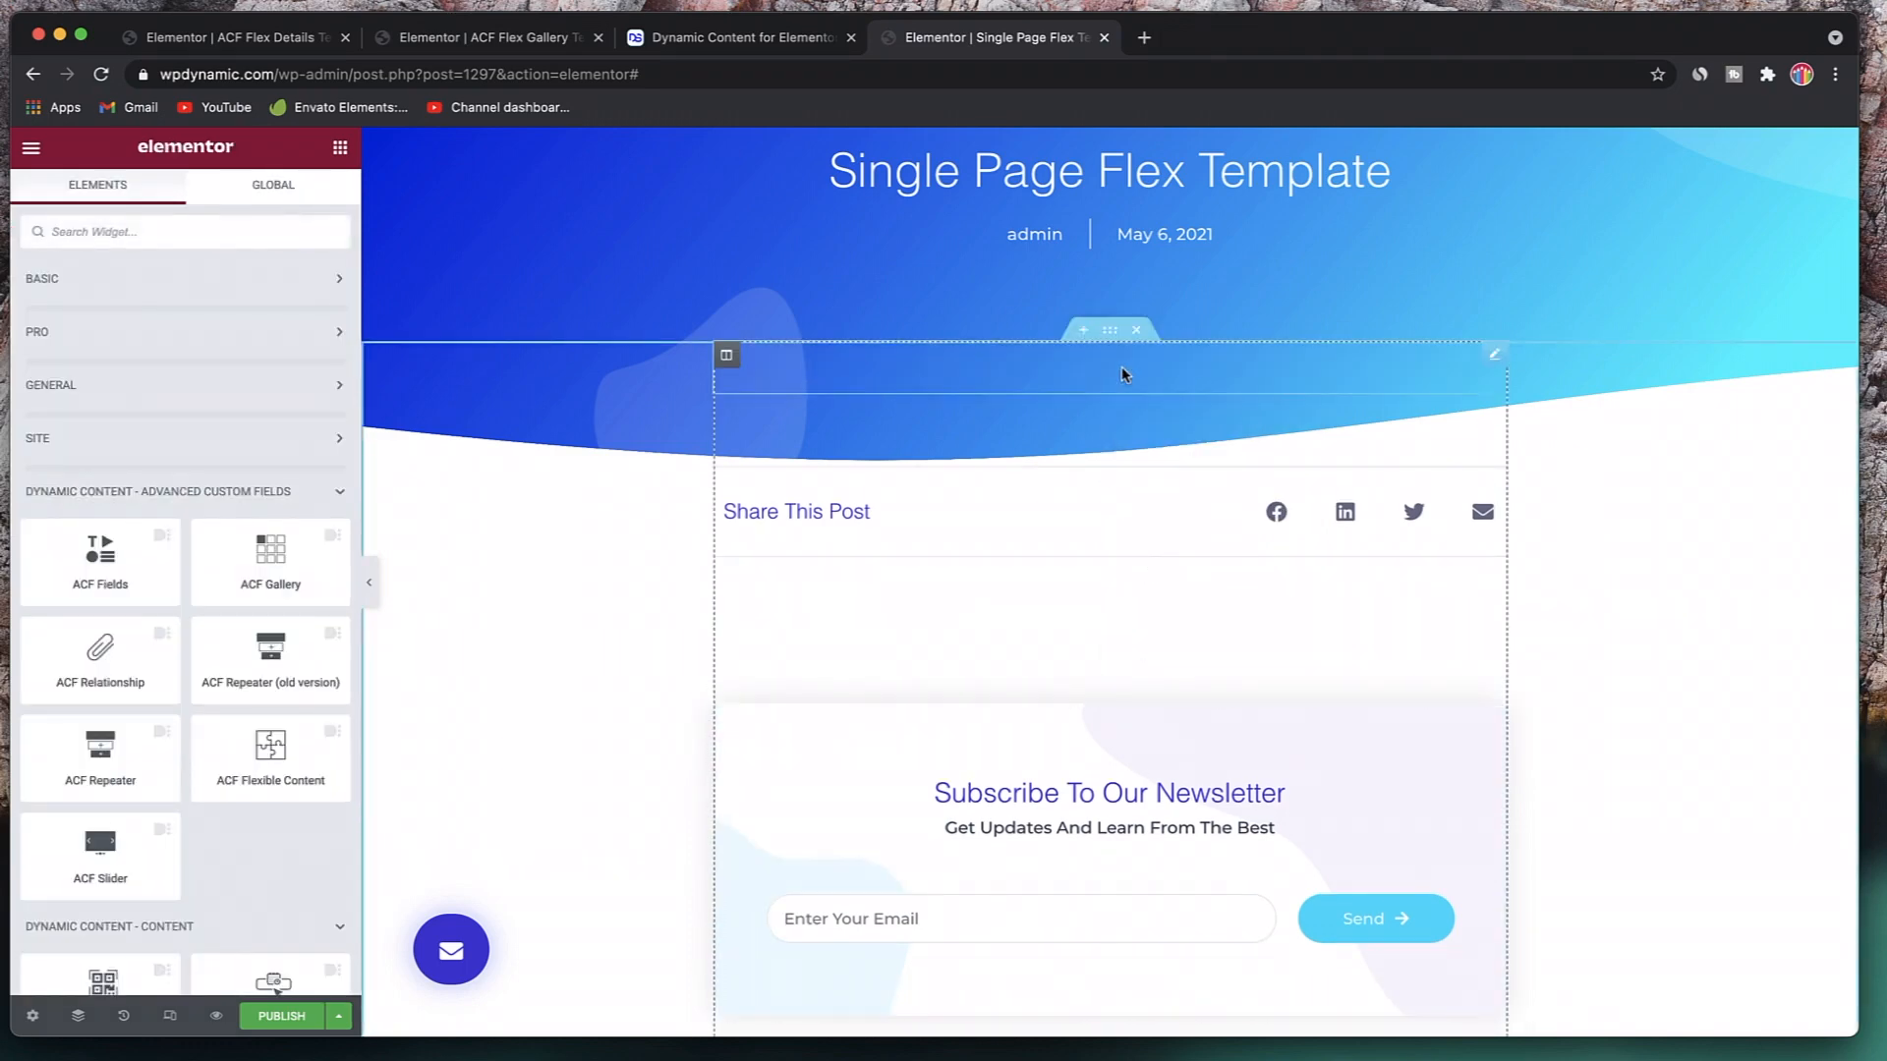
- Delete the author and date Post Info widget and the post title from the blue header
scroll(1098, 472, up, 1)
scroll(1098, 478, up, 1)
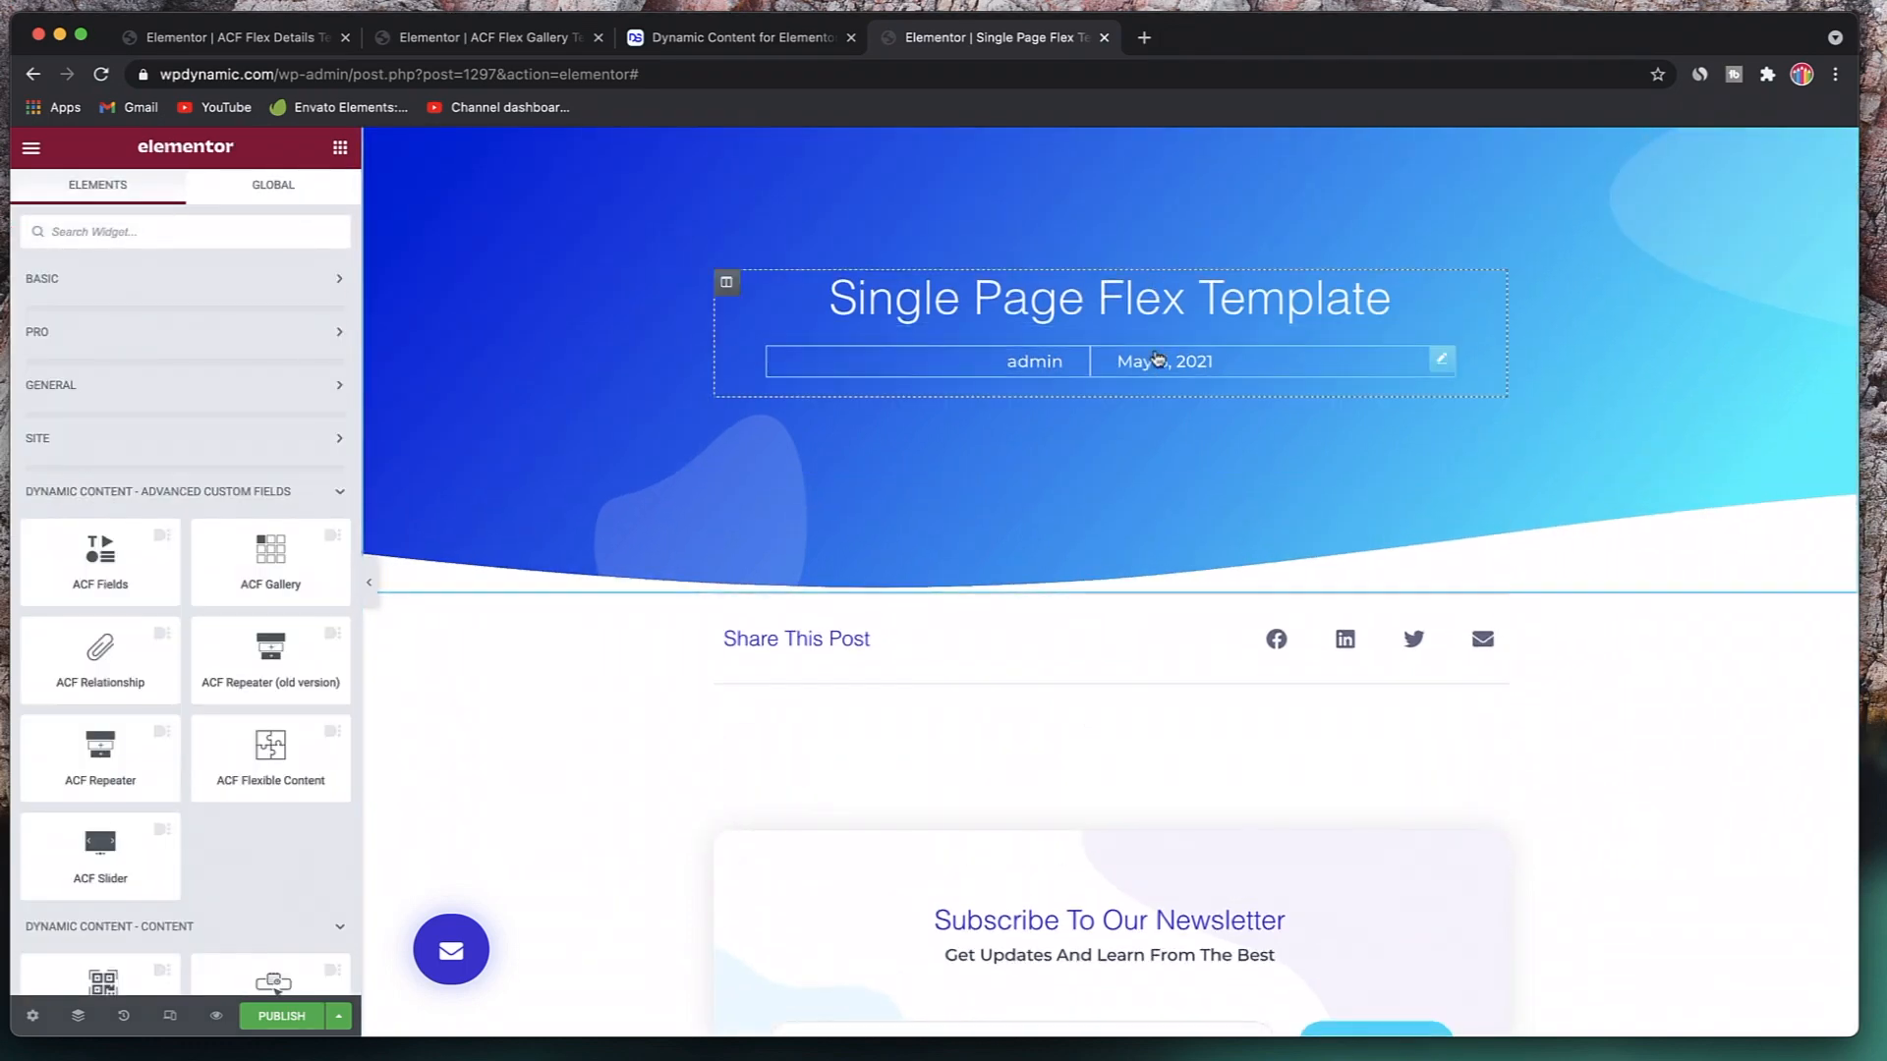
right_click(1277, 361)
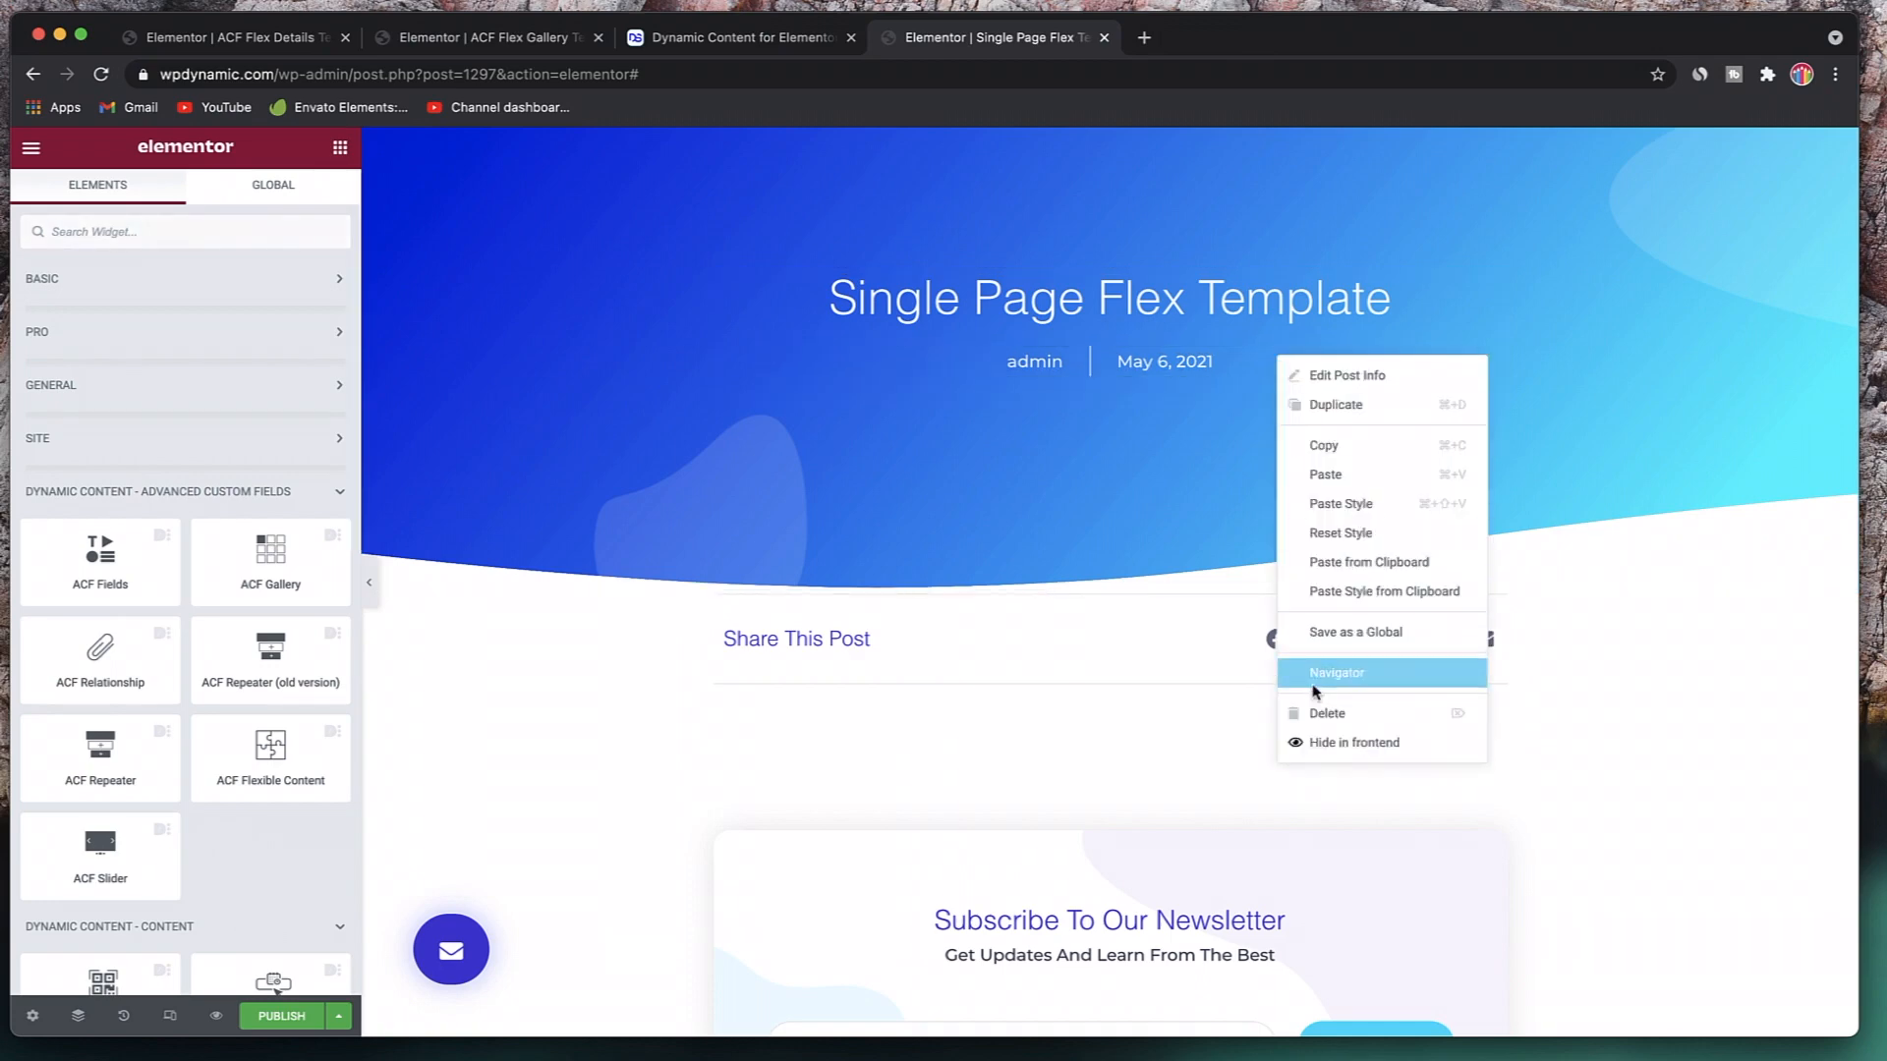
click(1310, 710)
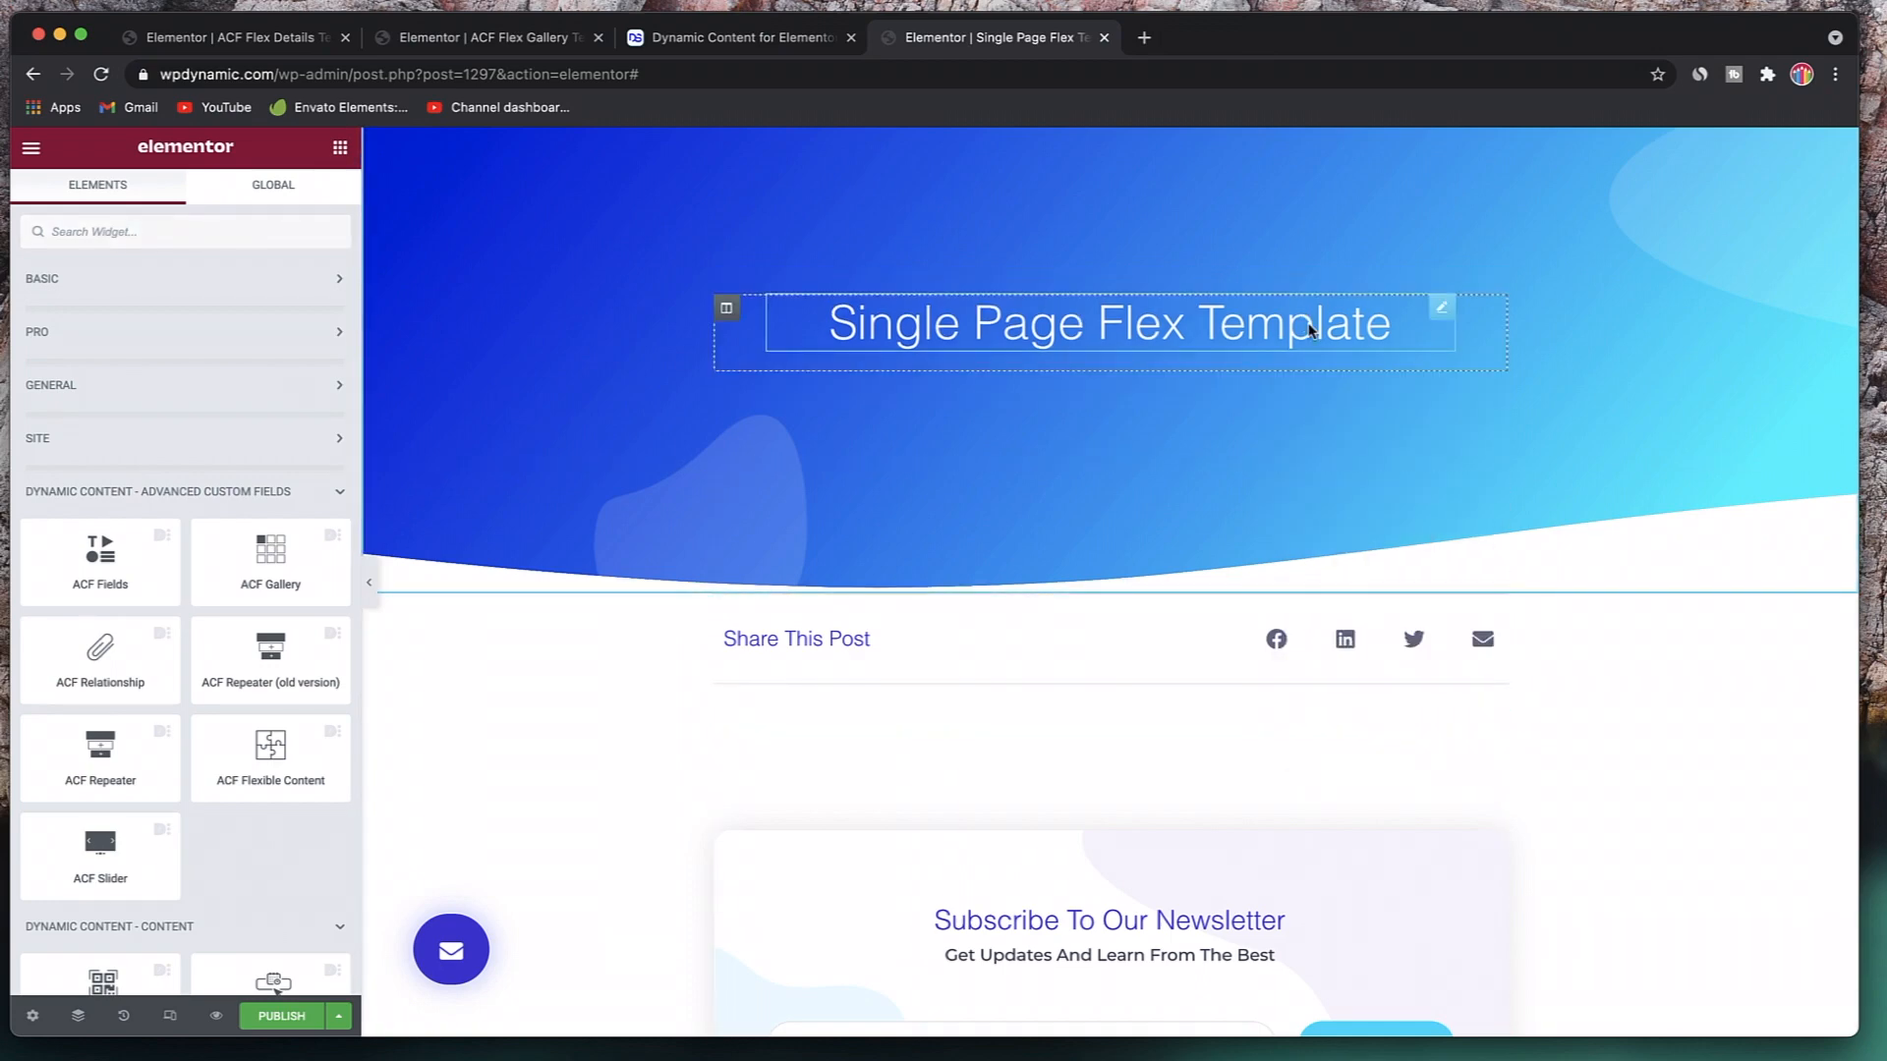
right_click(1310, 330)
click(1359, 685)
- Show the Navigator and add the Dynamic Content Title widget as the first element in the Post Content column
scroll(103, 411, down, 10)
key(super+i)
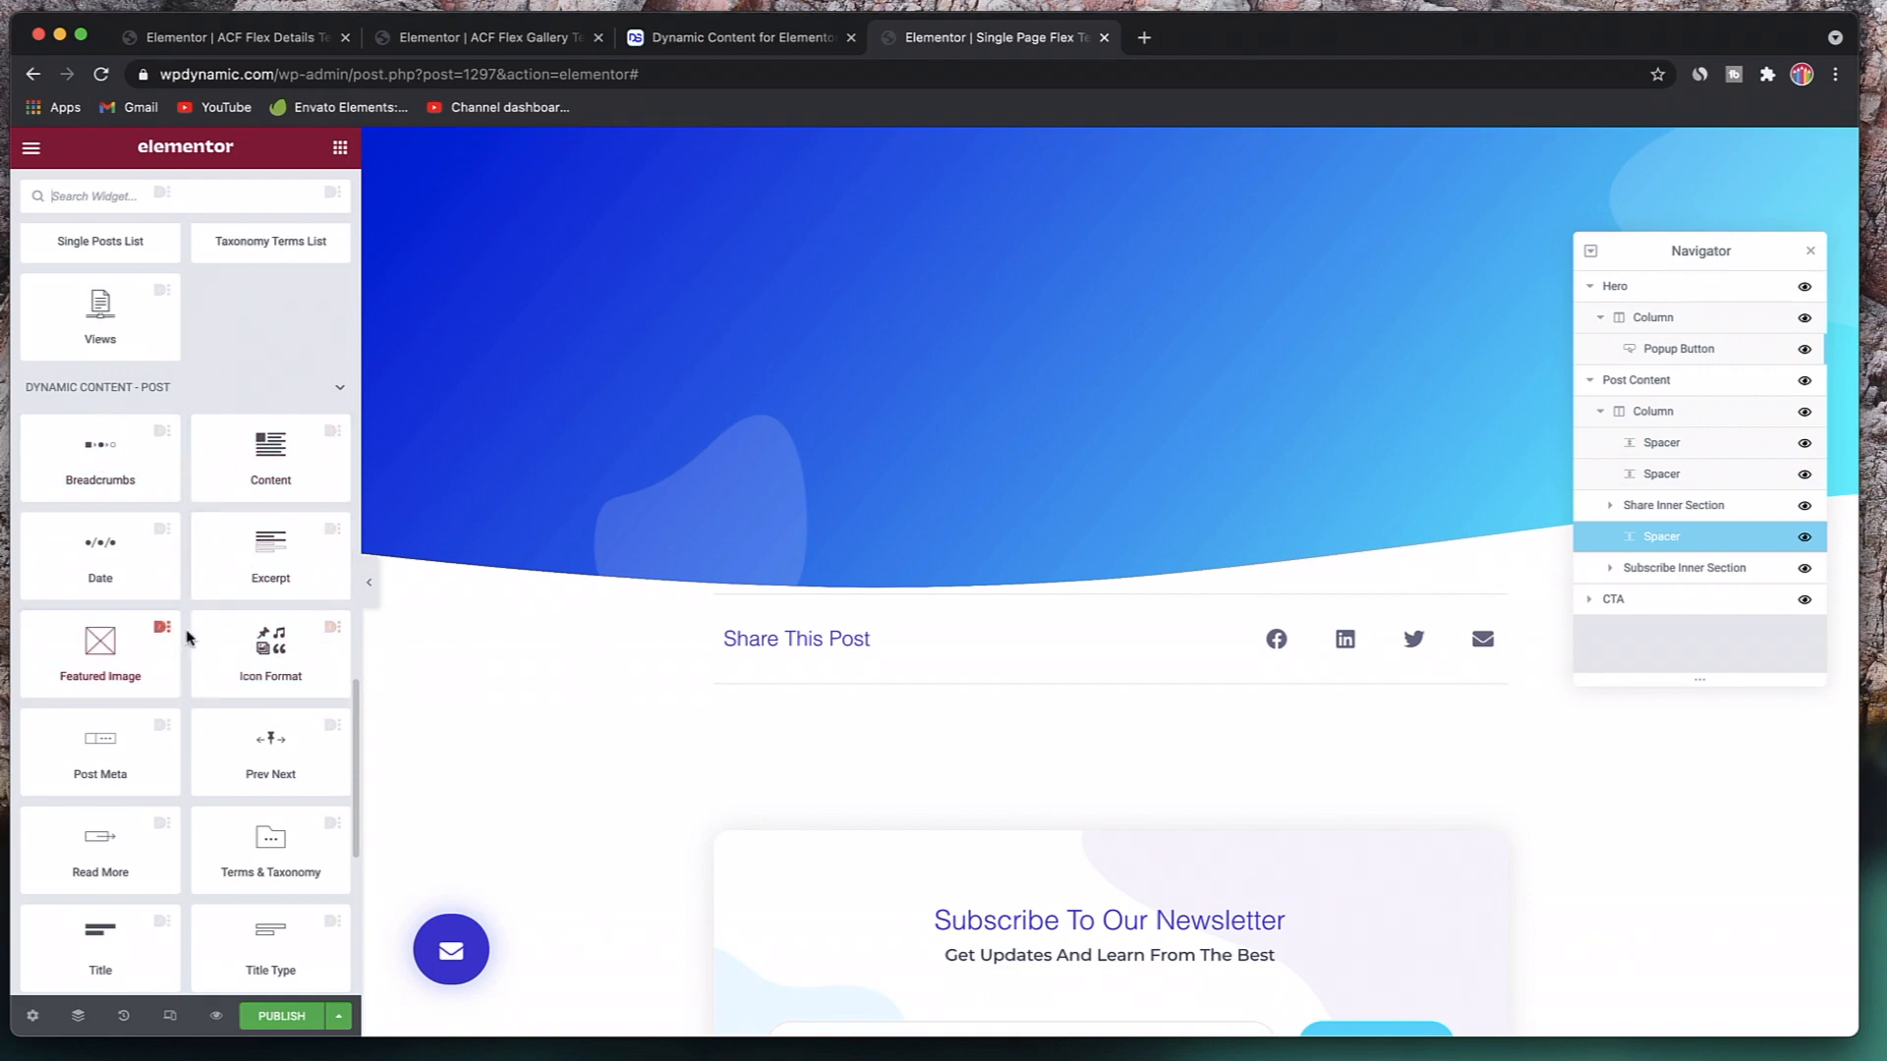
scroll(103, 784, down, 4)
drag(102, 783, 1160, 480)
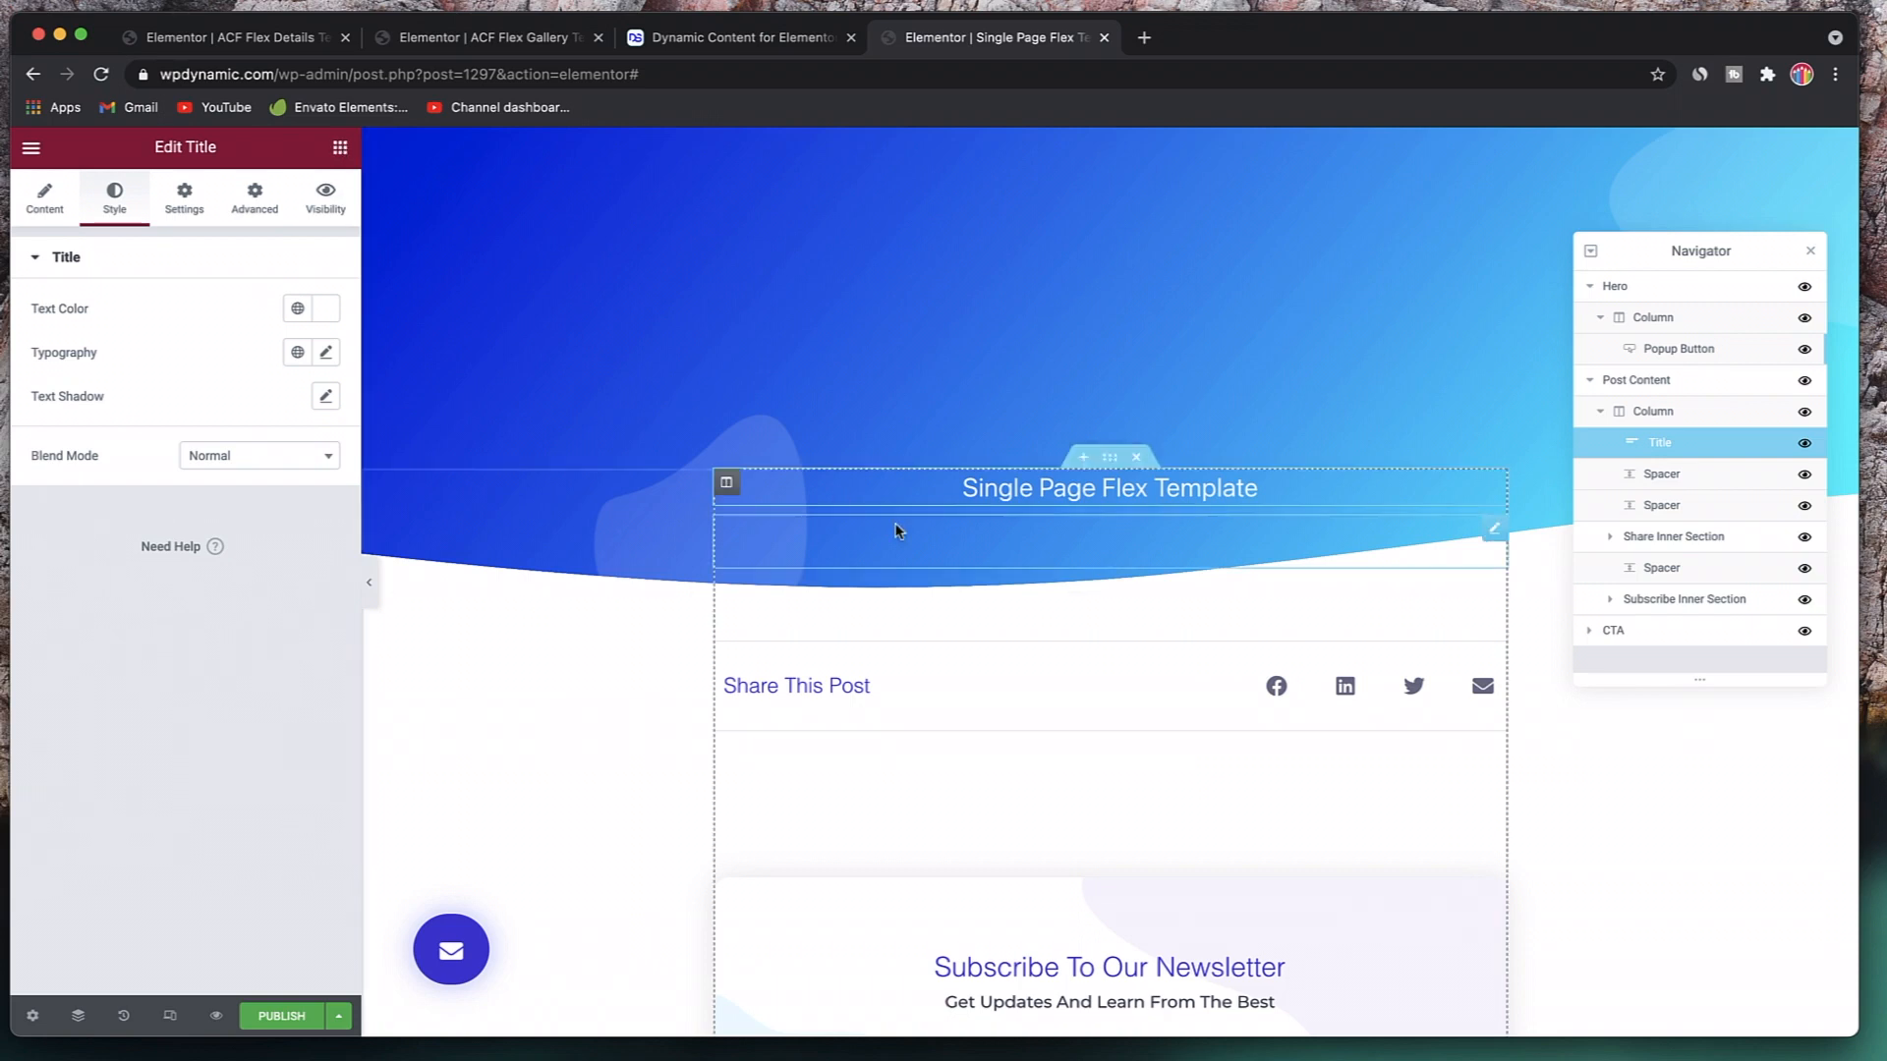
- Check the spacers around the share row and insert the Dynamic Content Featured Image widget directly below the title
click(935, 544)
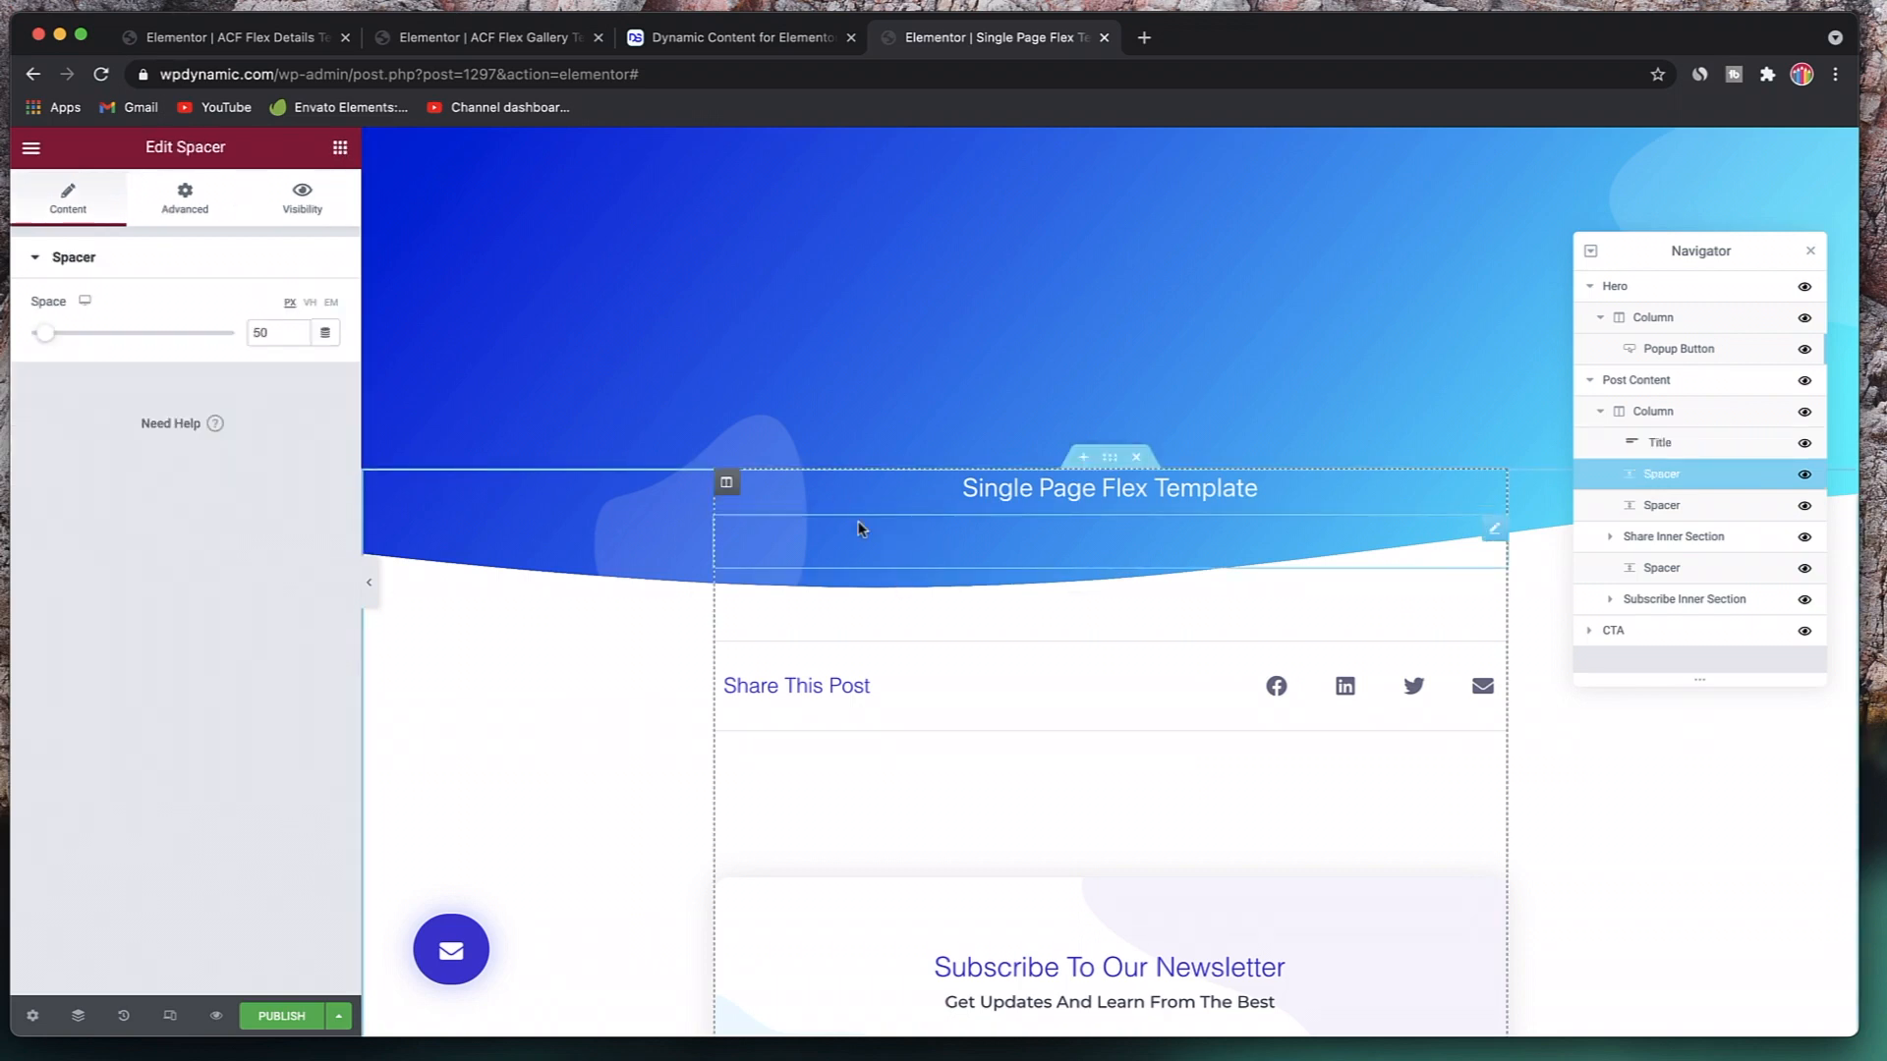
click(854, 770)
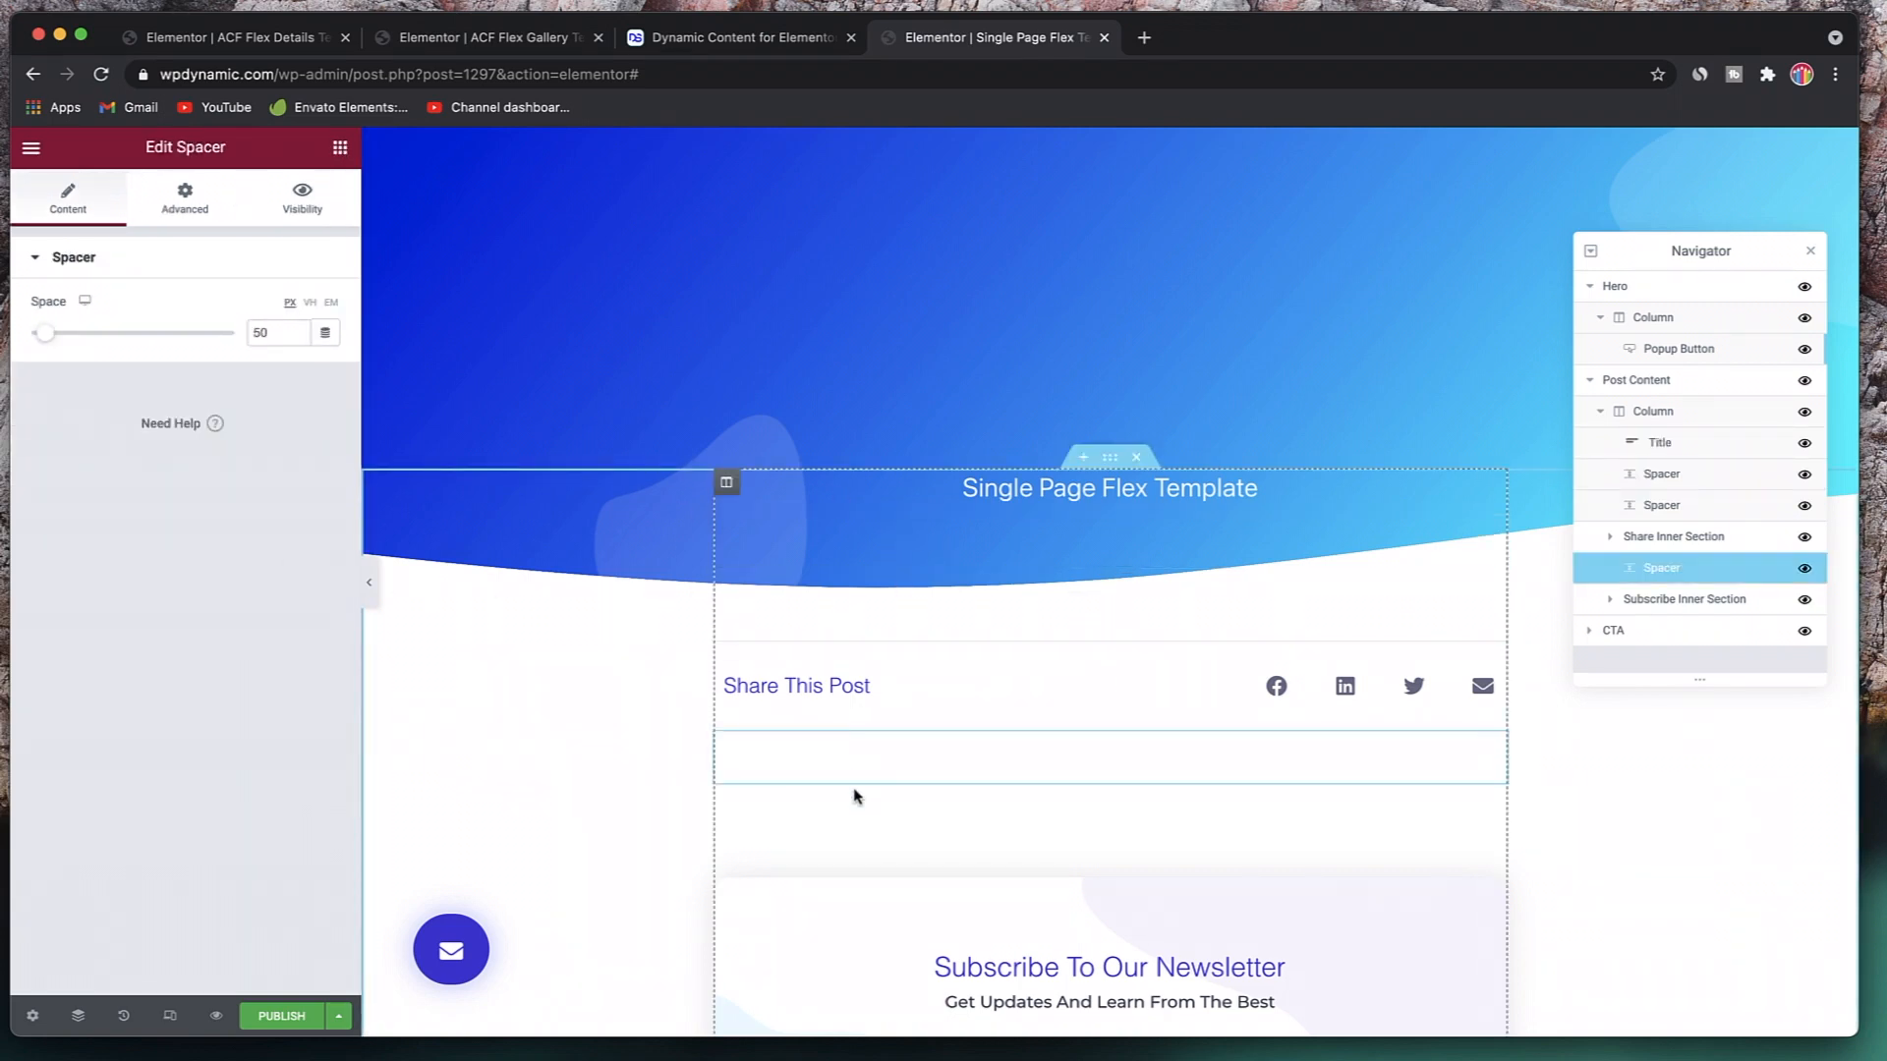
click(340, 148)
scroll(157, 688, down, 10)
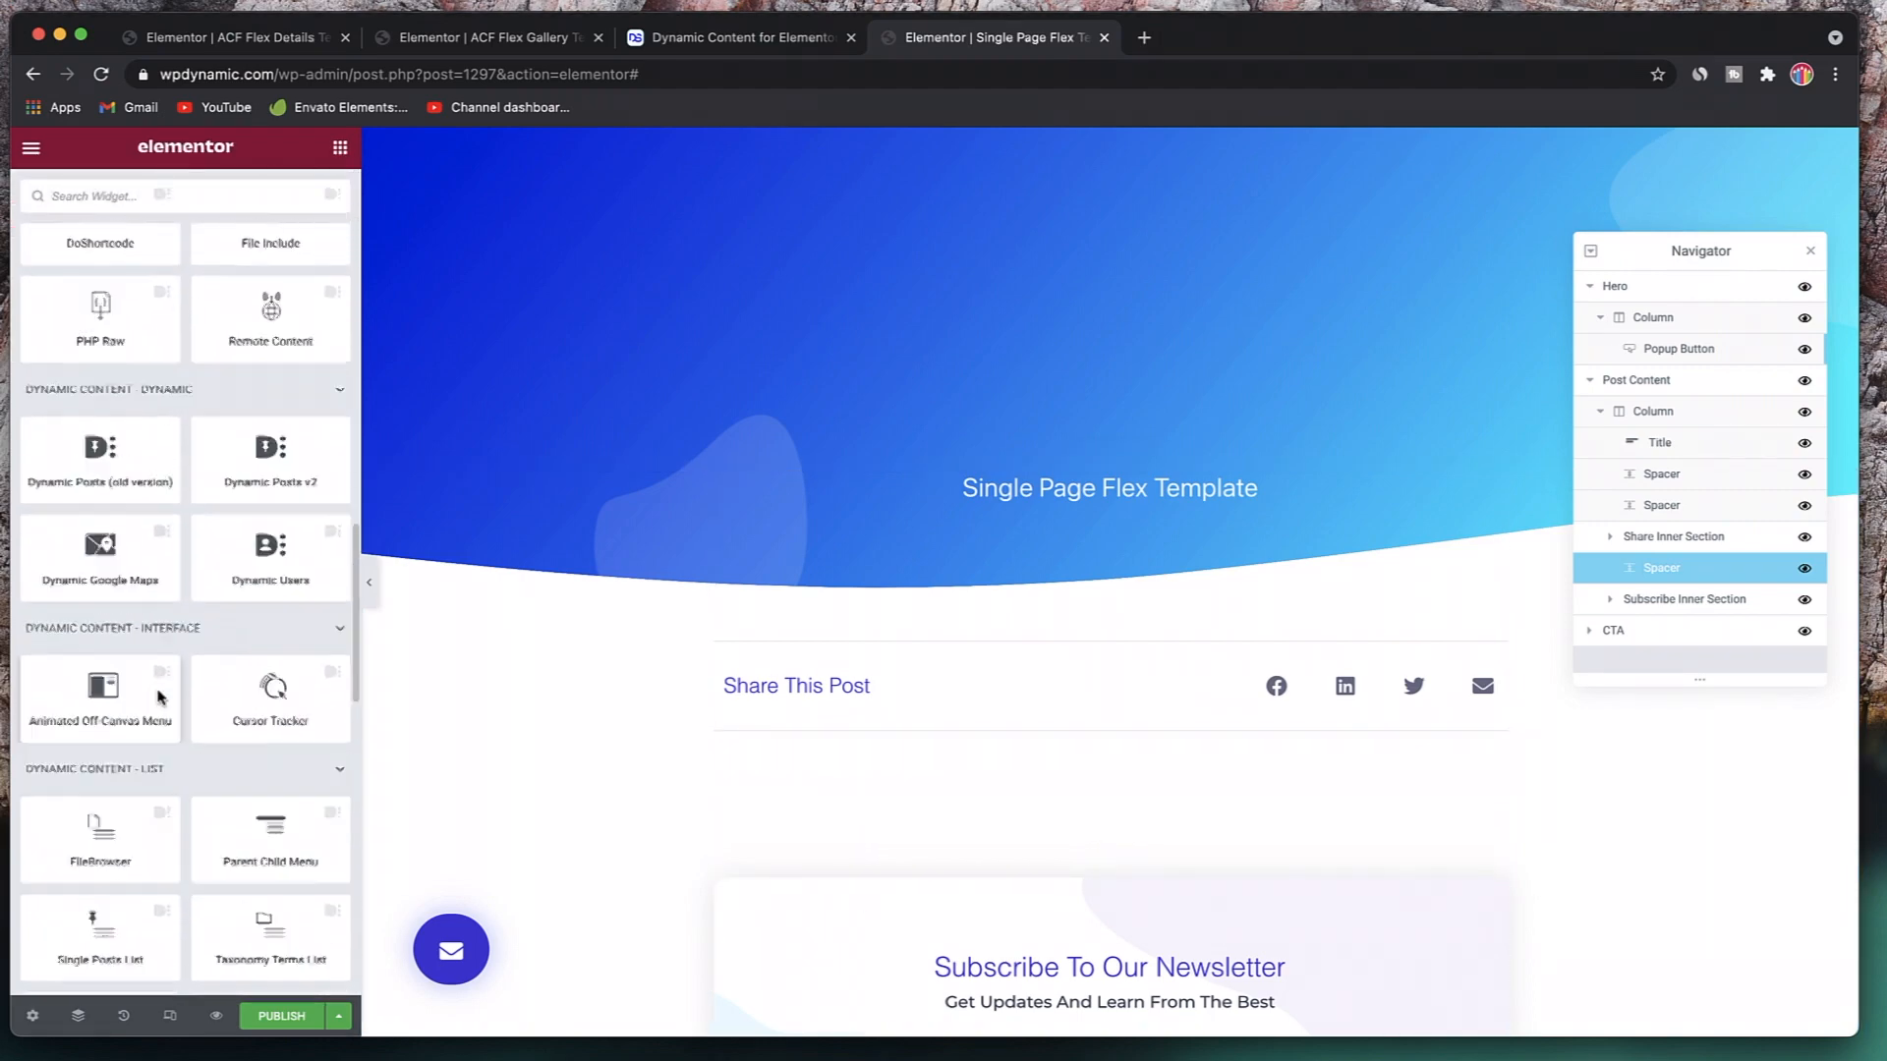
scroll(157, 698, down, 10)
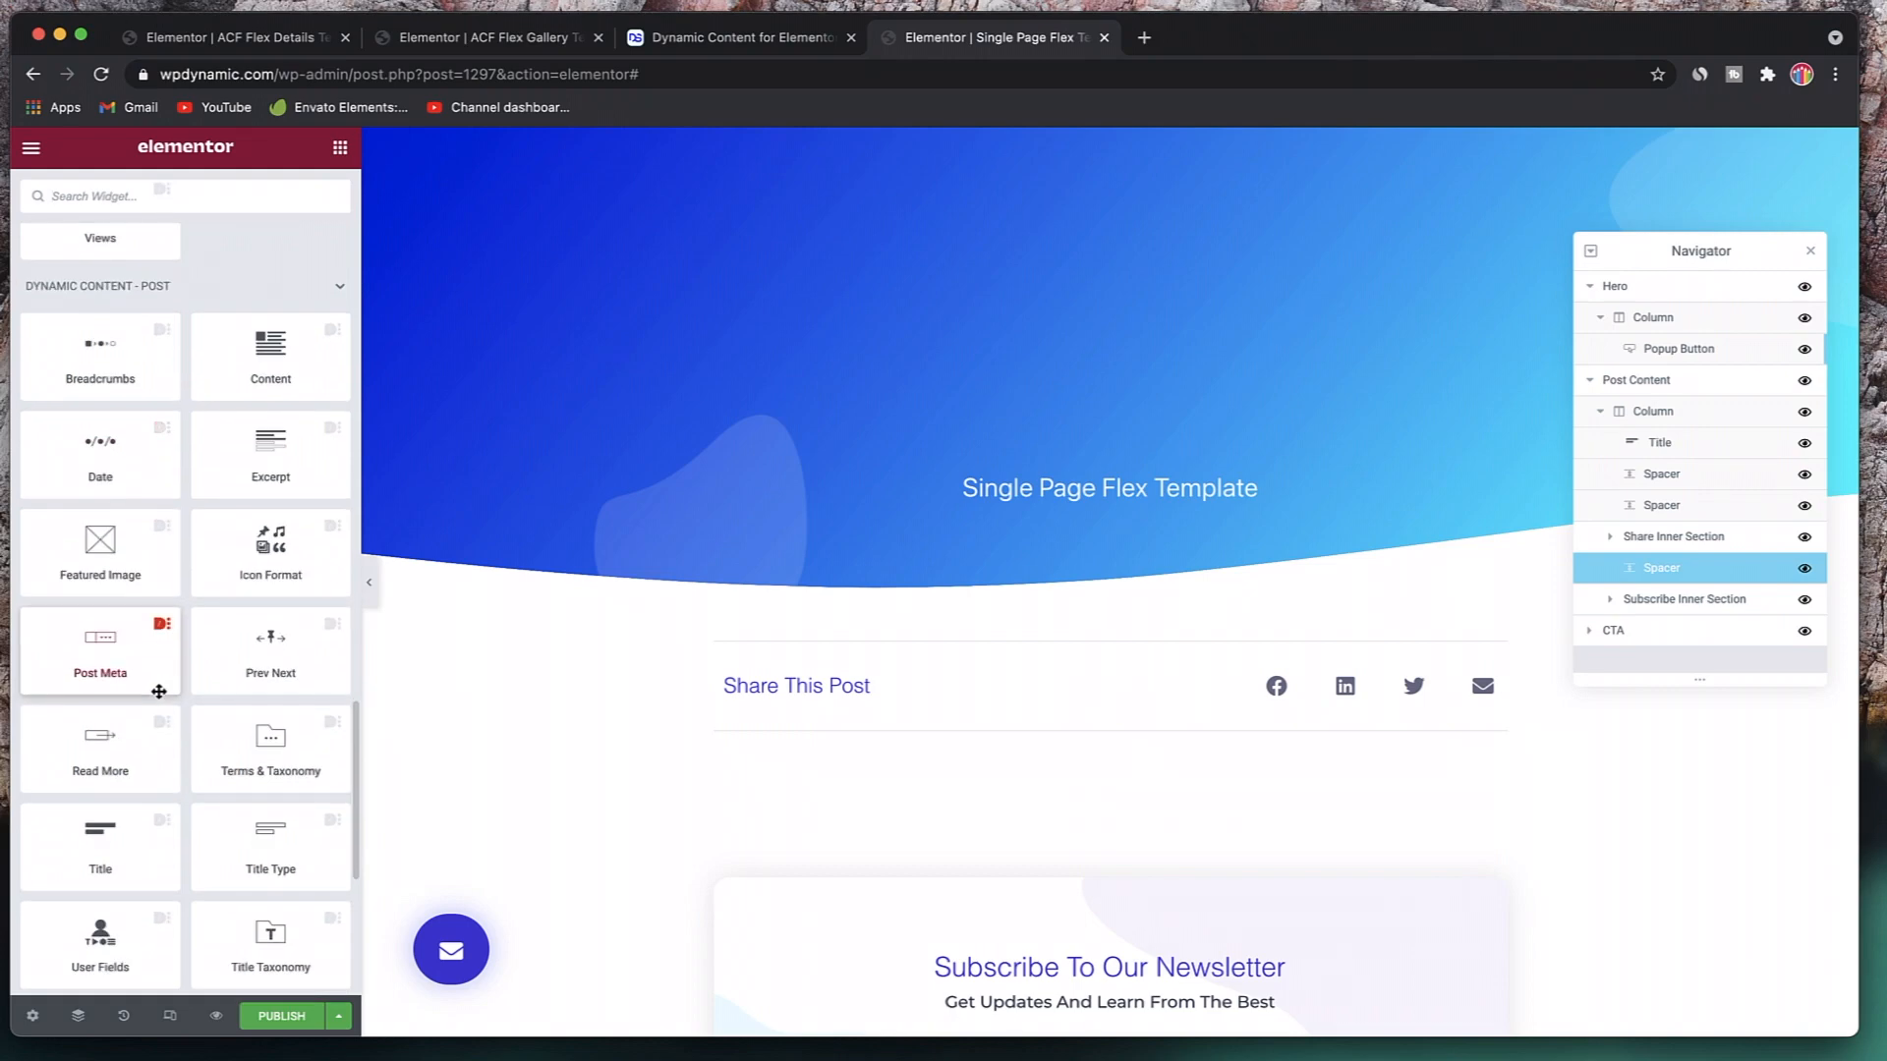
drag(118, 568, 1185, 511)
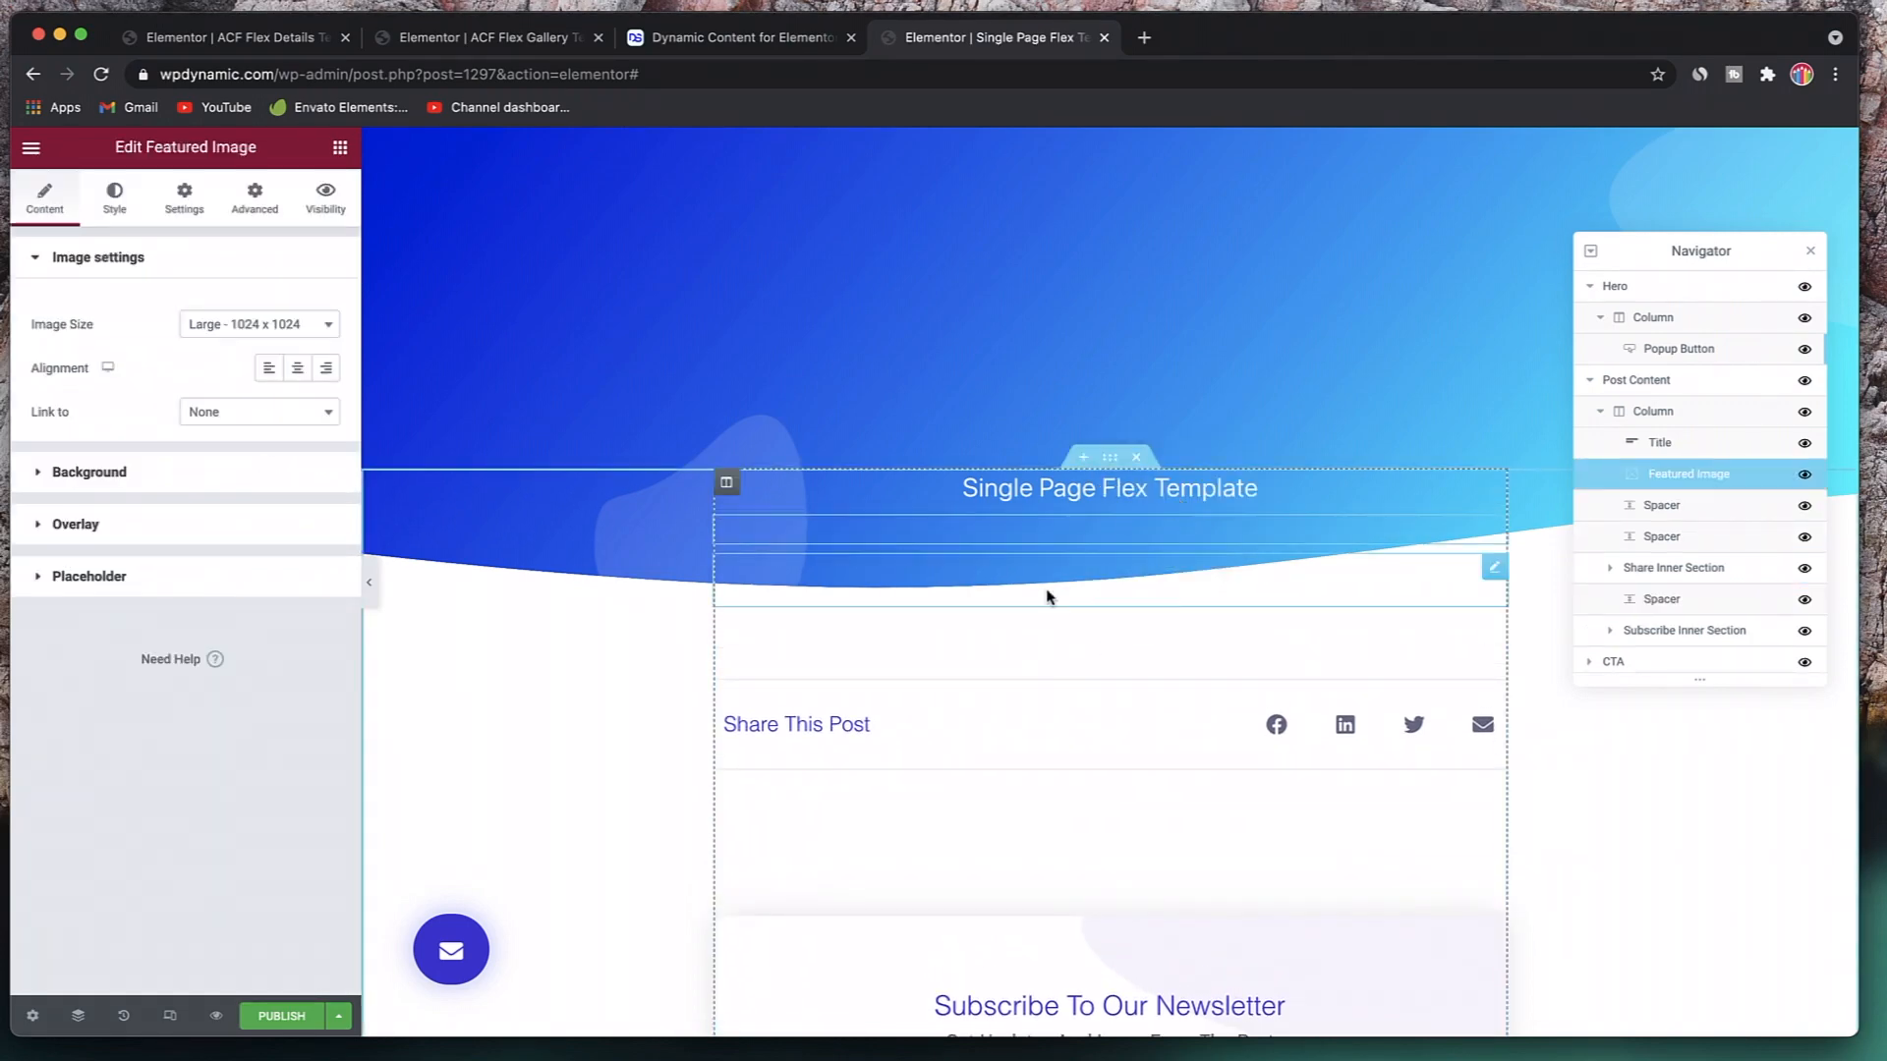
- Set the featured image size to Medium Large - 768 x 0 and align it to the center
click(277, 327)
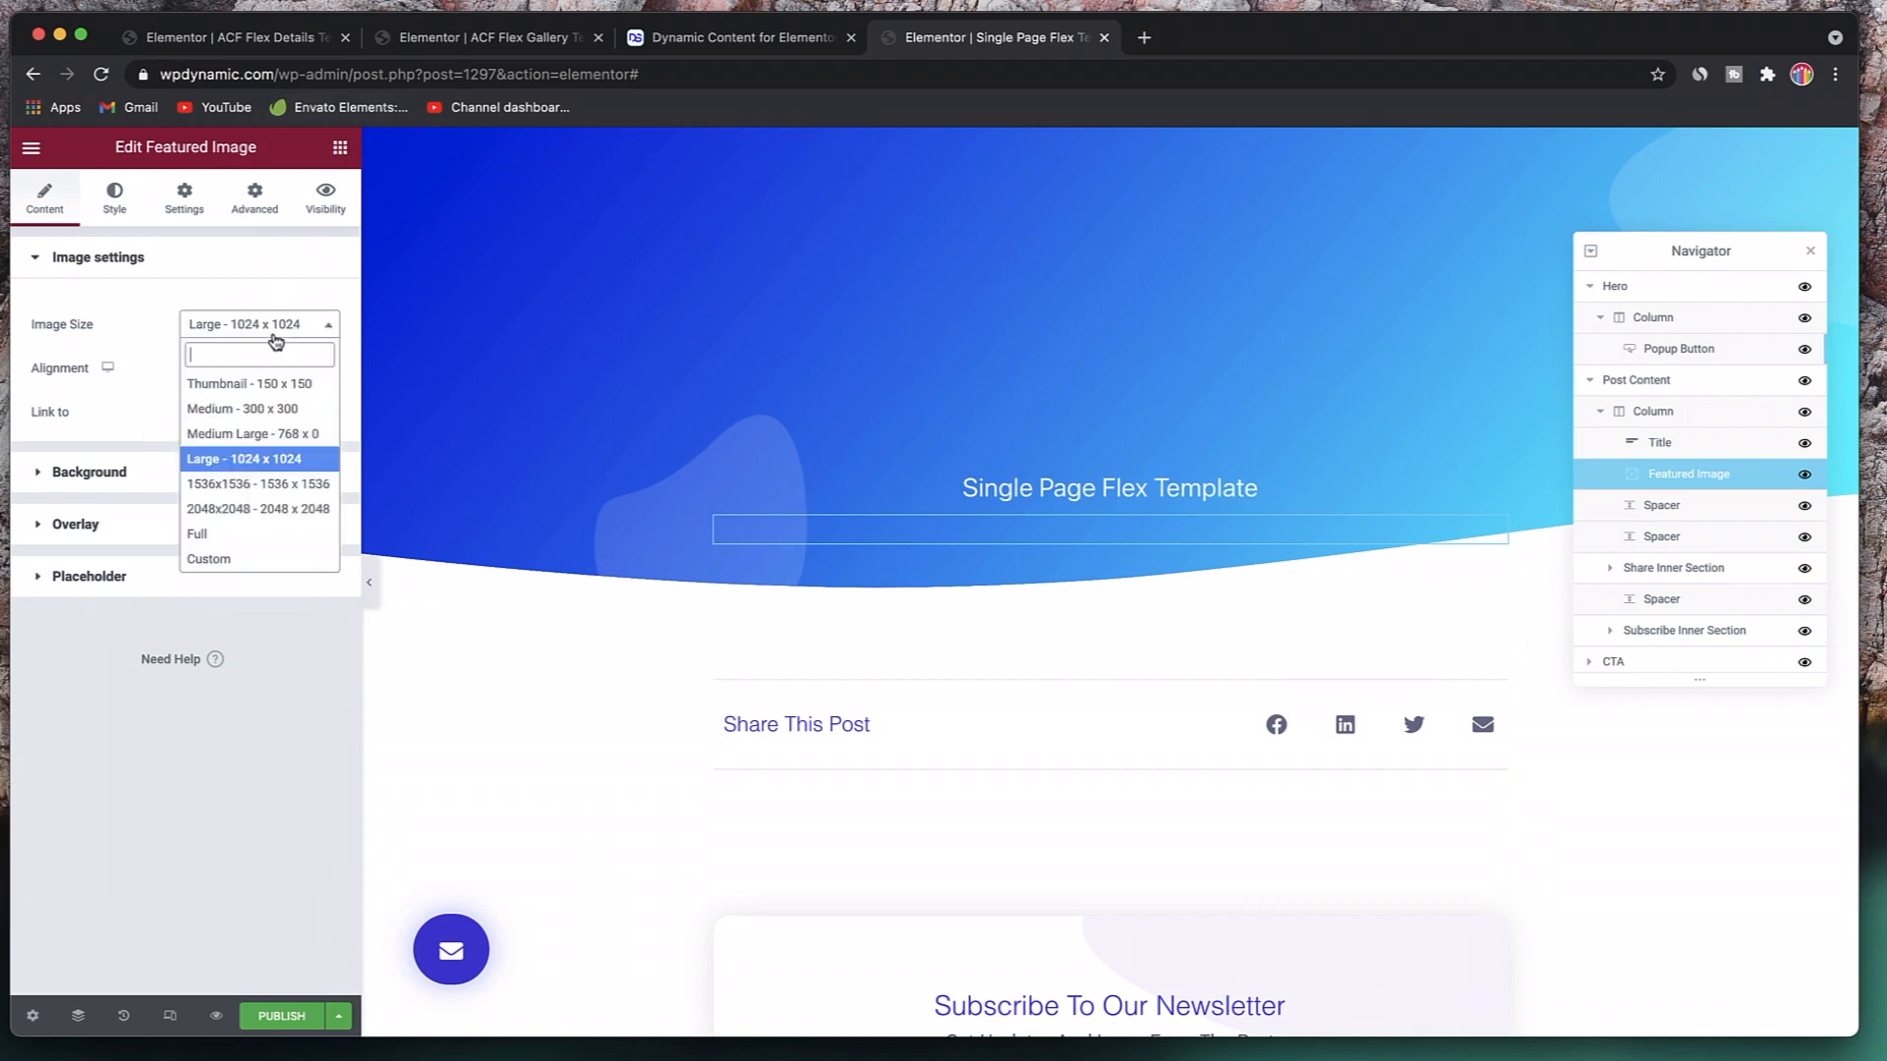
click(260, 430)
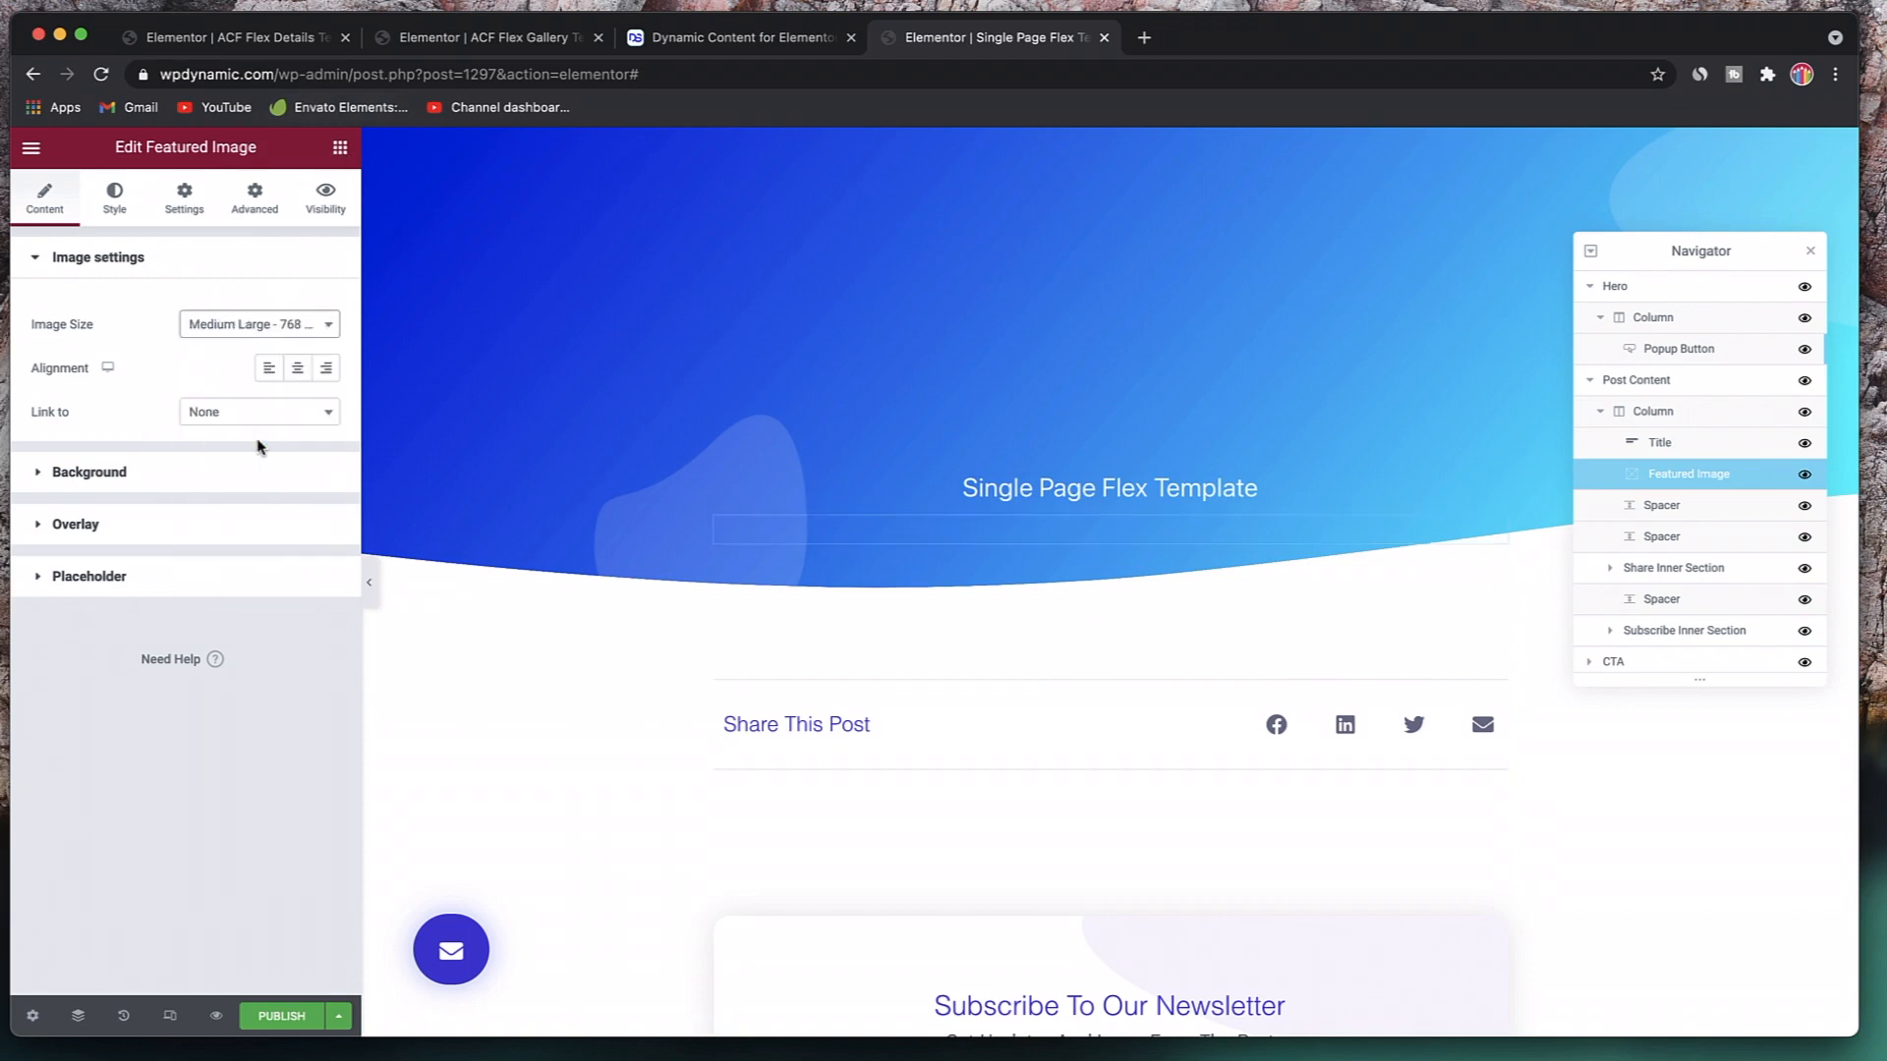
click(297, 368)
- Add the Dynamic Content post Content widget between the Share This Post row and the newsletter form
click(340, 147)
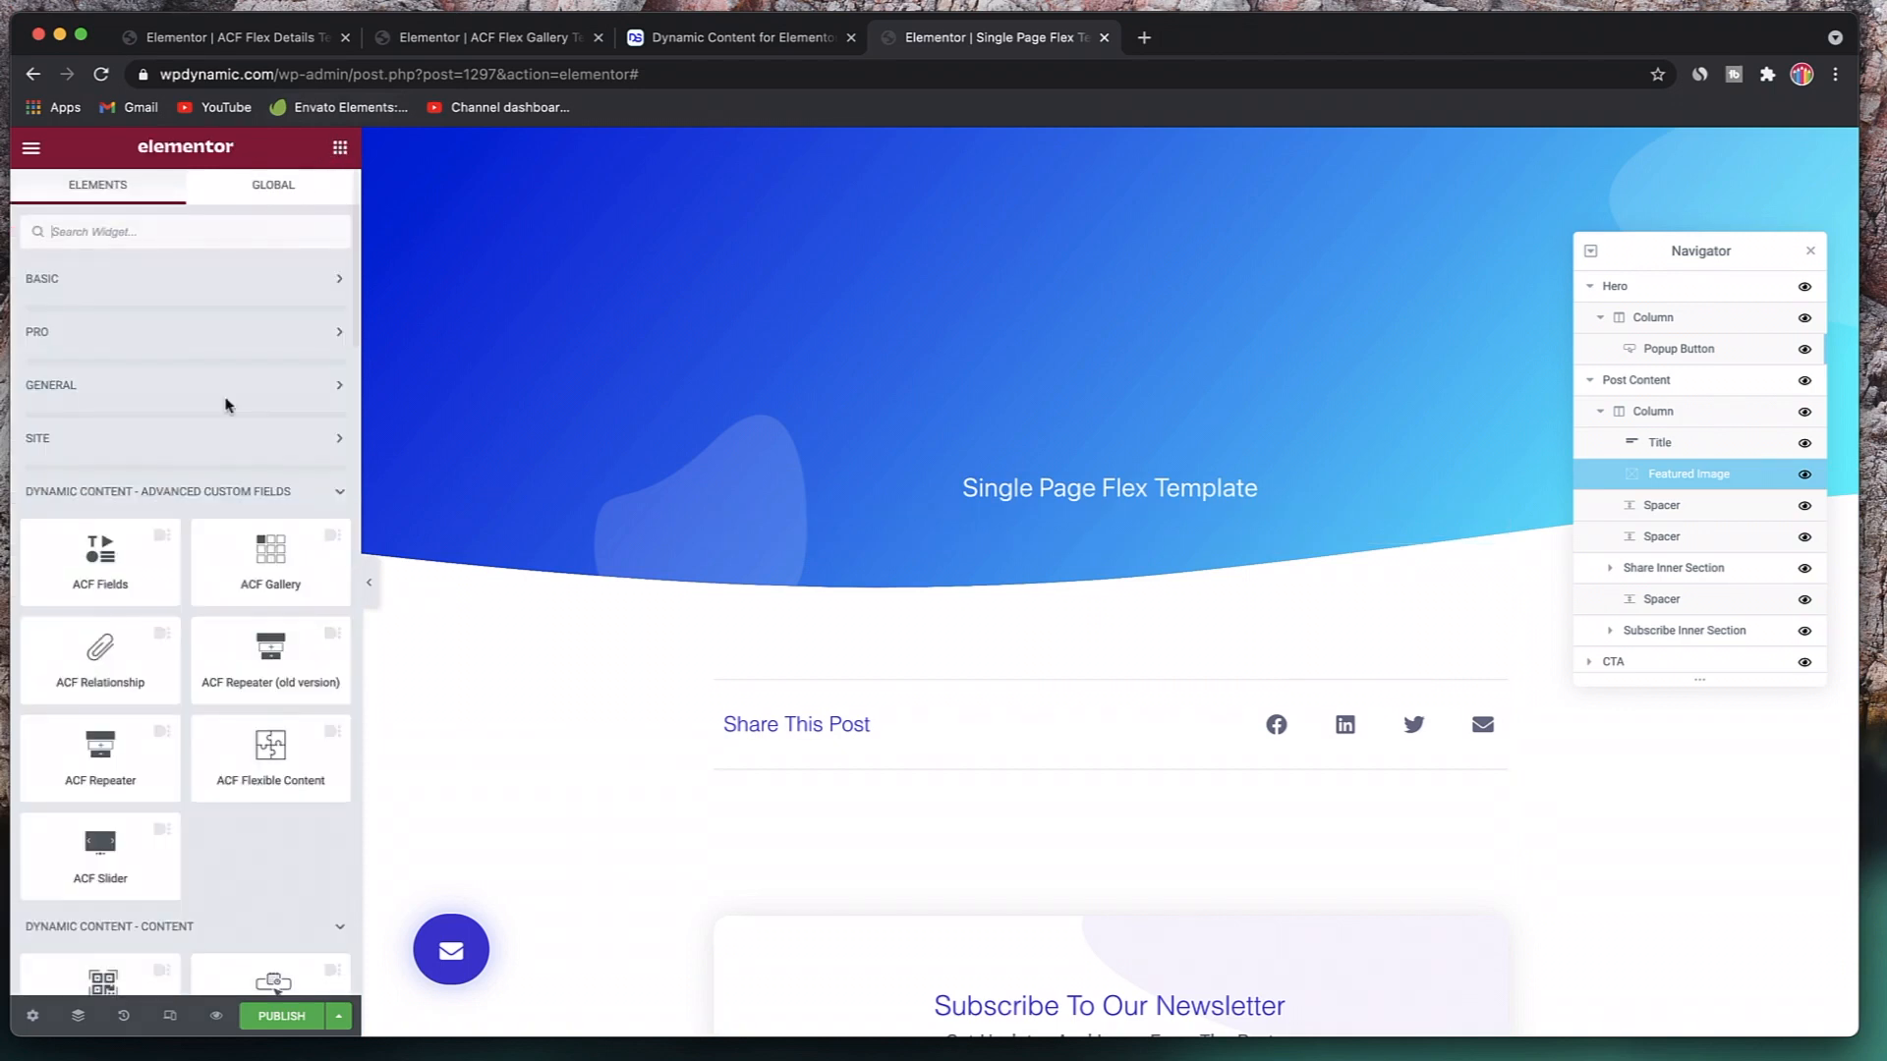
scroll(181, 570, down, 10)
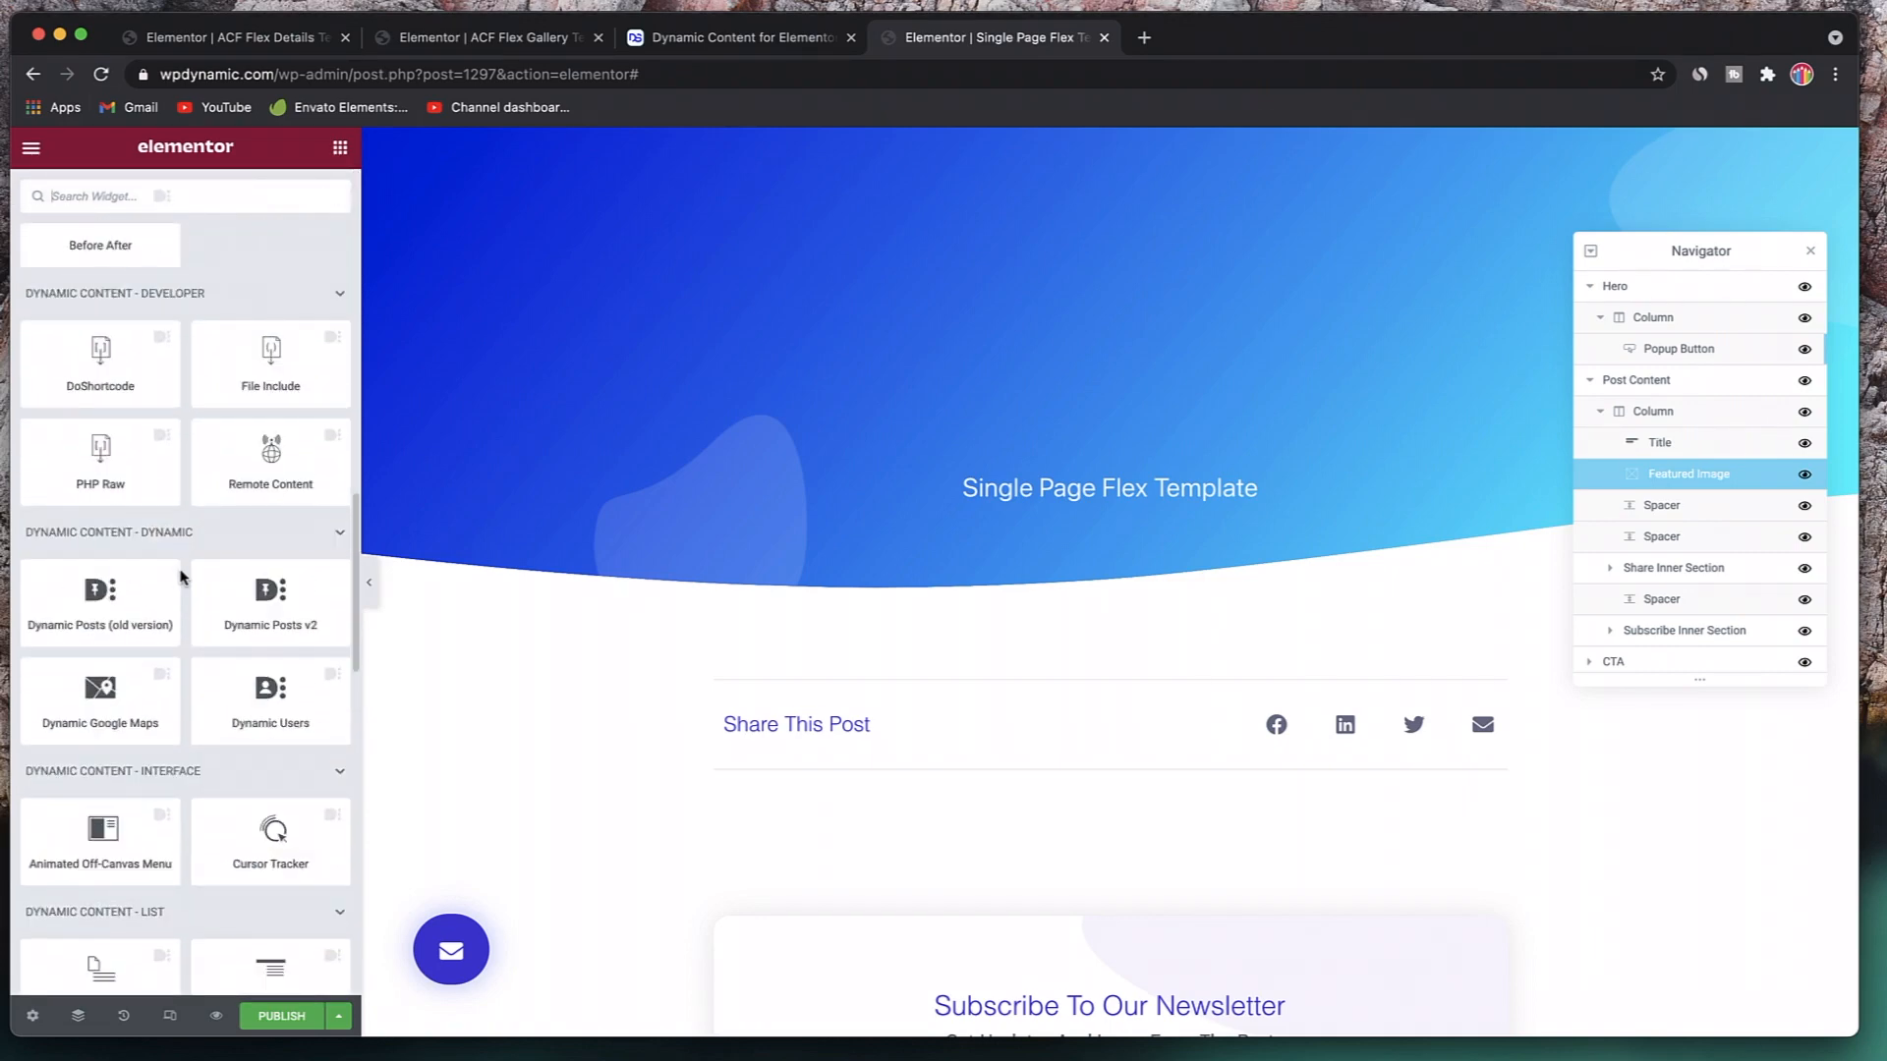
scroll(181, 578, down, 8)
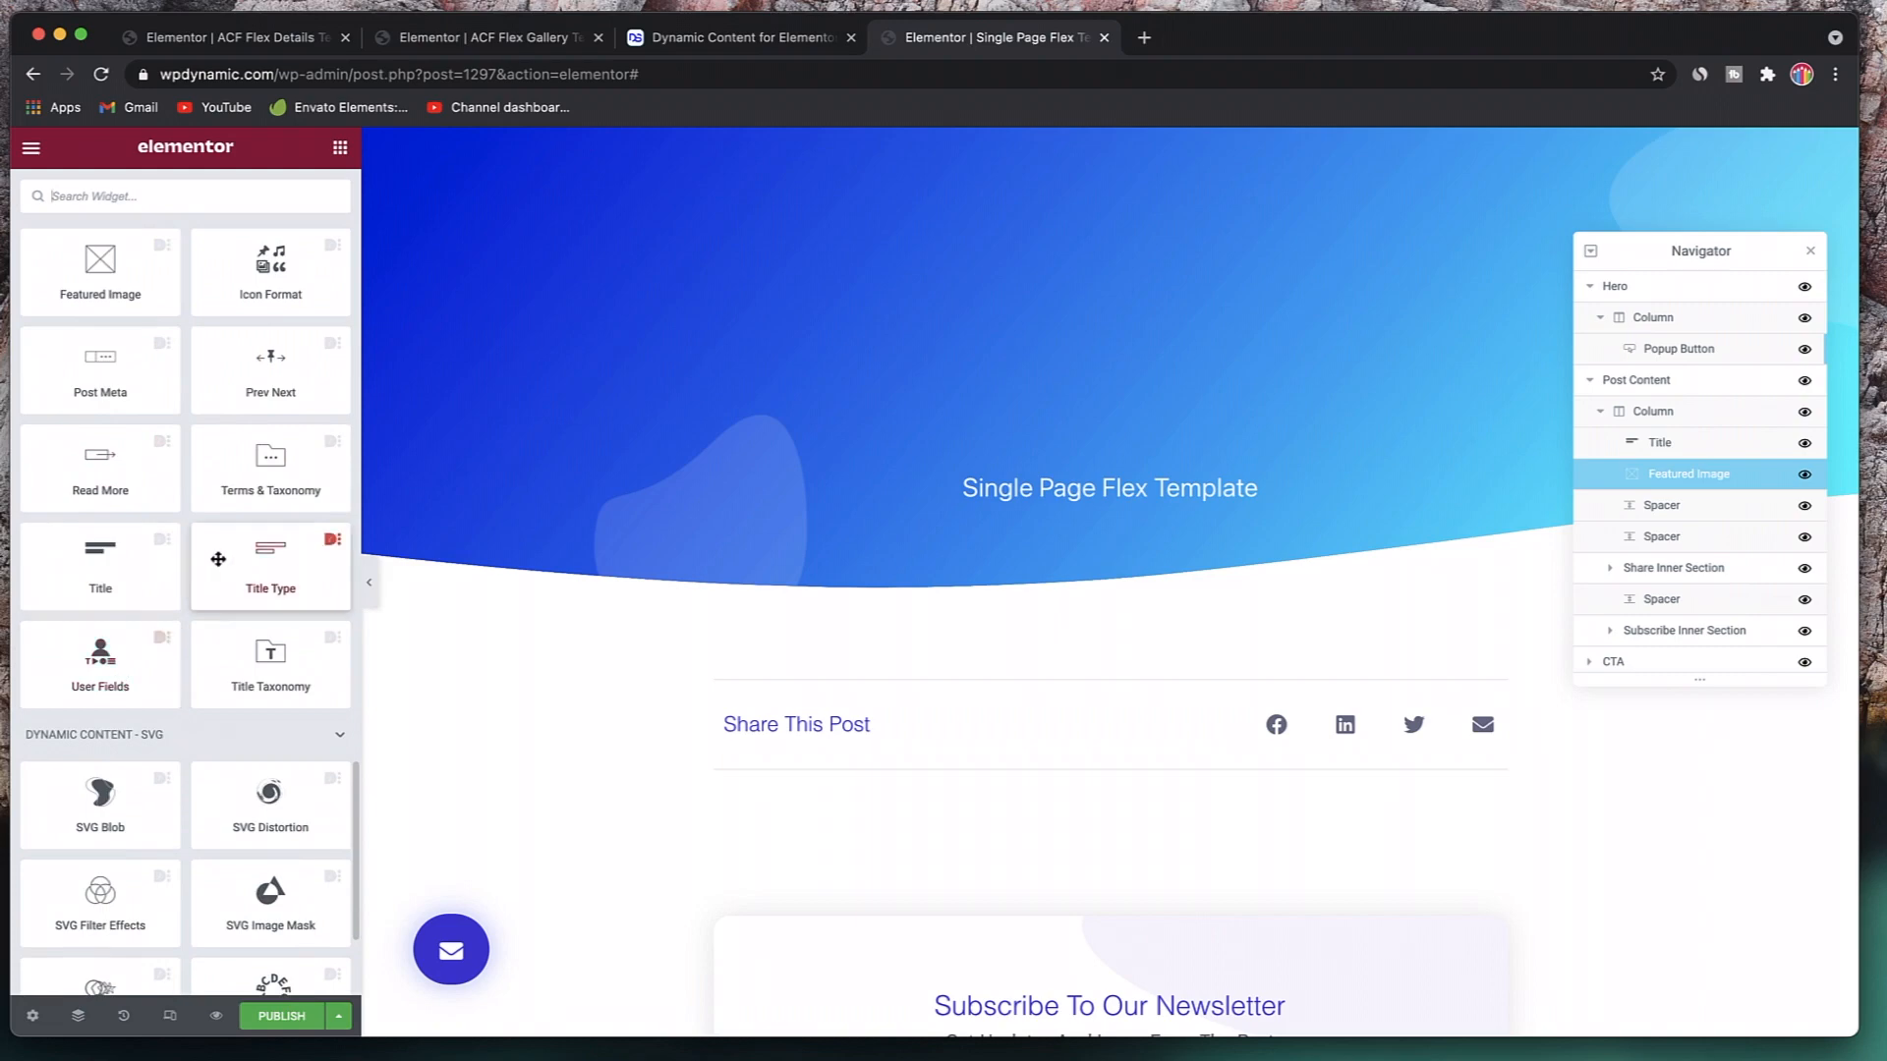
scroll(210, 649, up, 5)
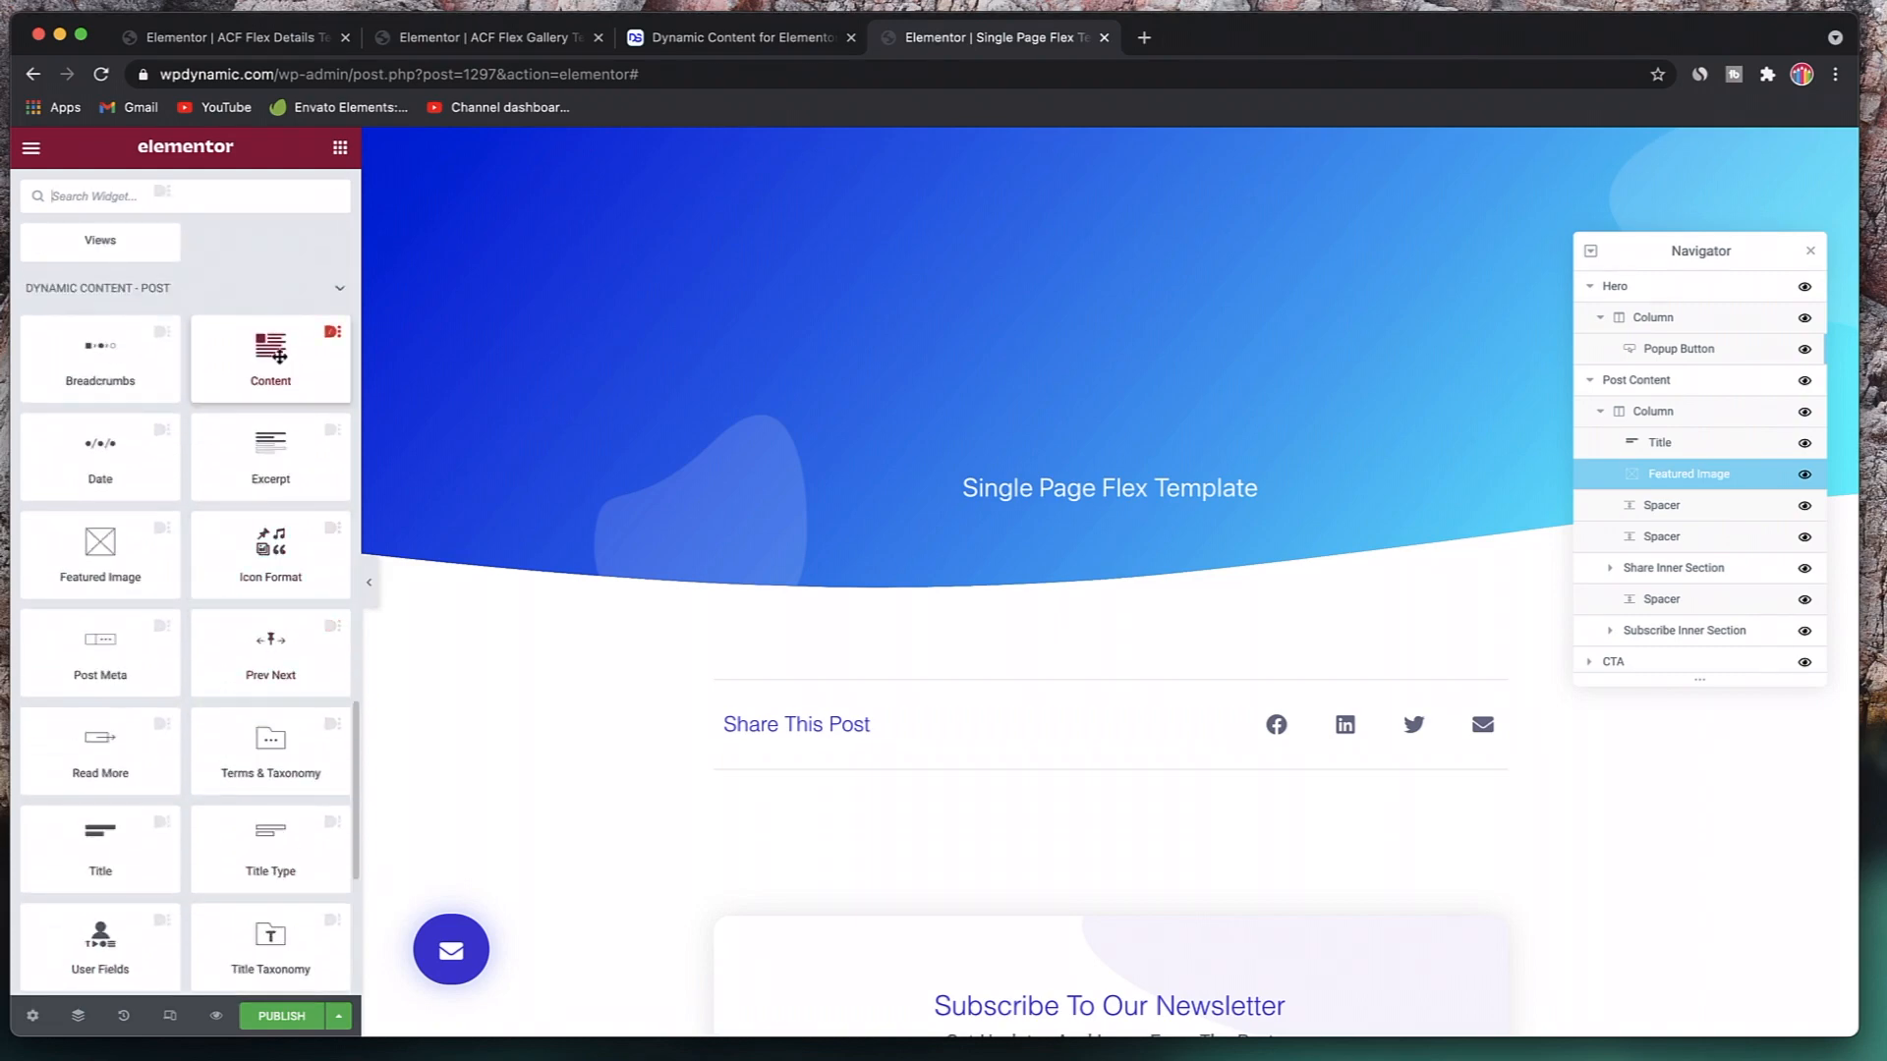
drag(276, 368, 914, 812)
scroll(914, 812, down, 3)
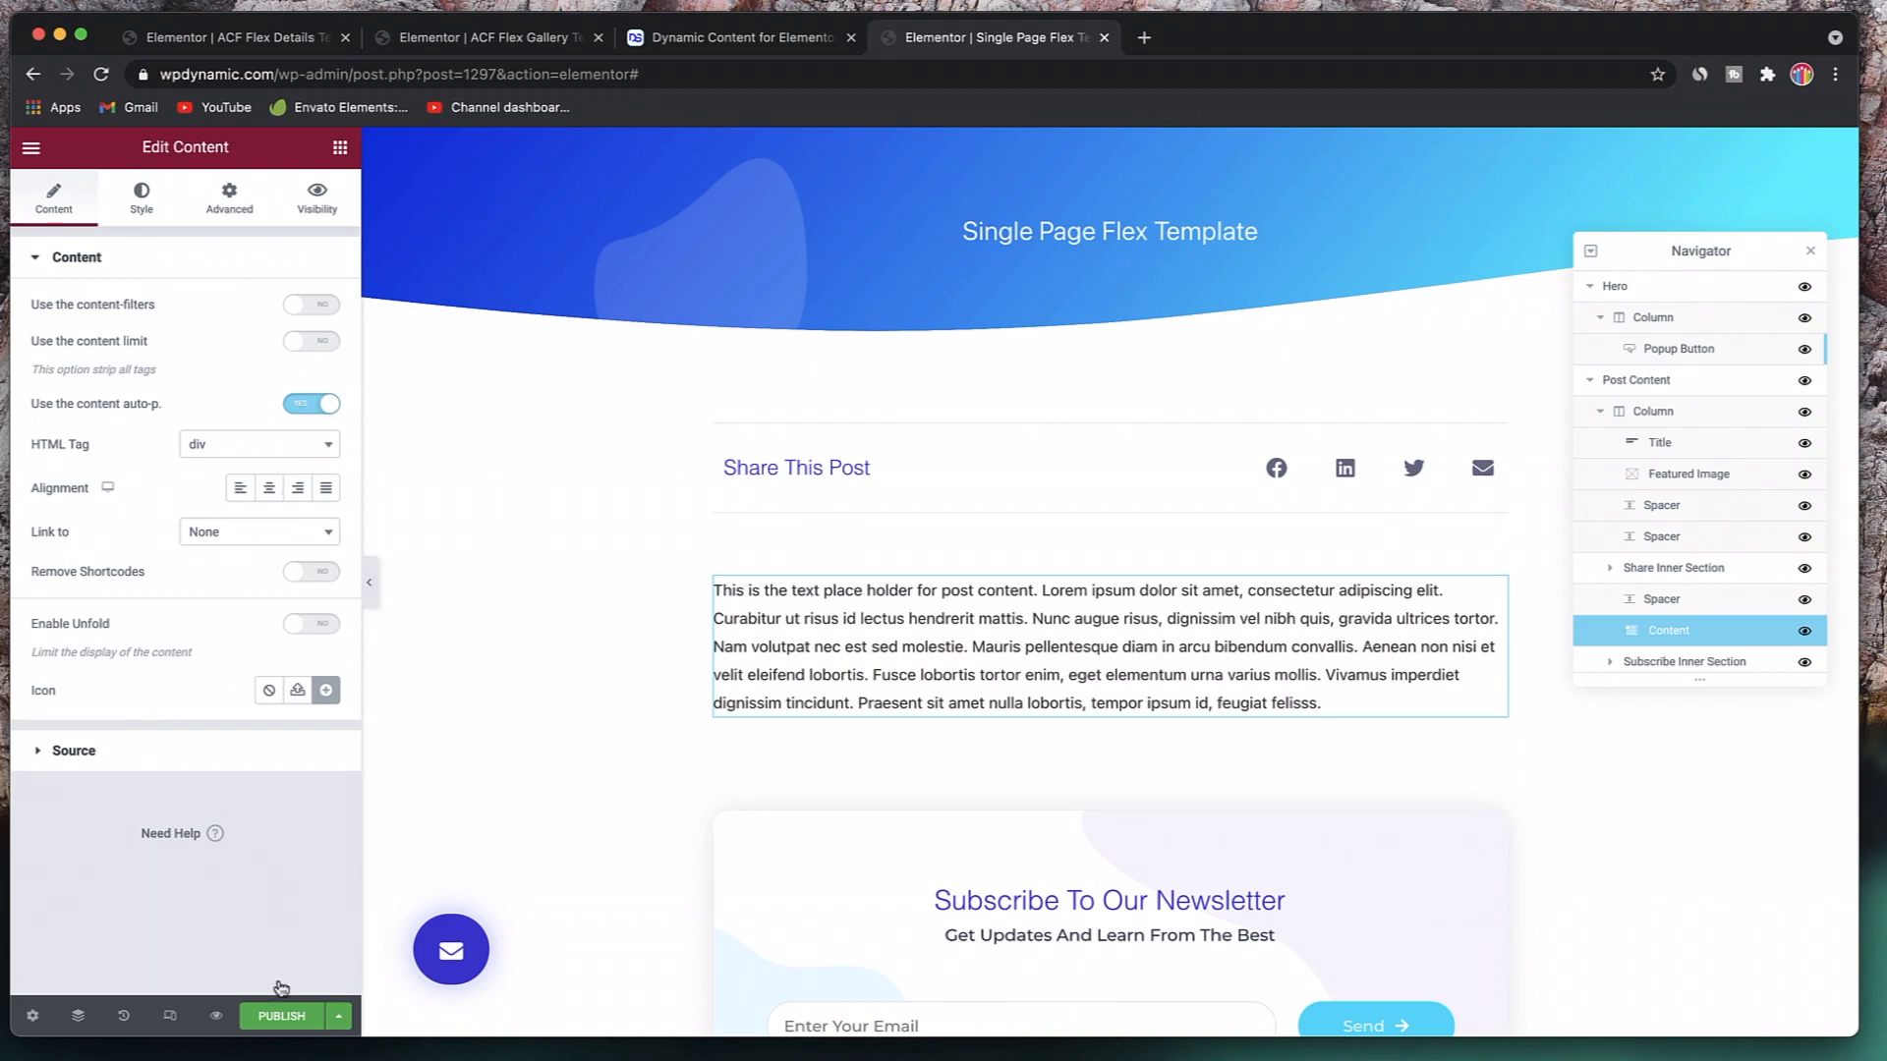
- Close the Navigator, search the widgets for "acf" and add an ACF Flexible Content widget below the post content text
click(340, 148)
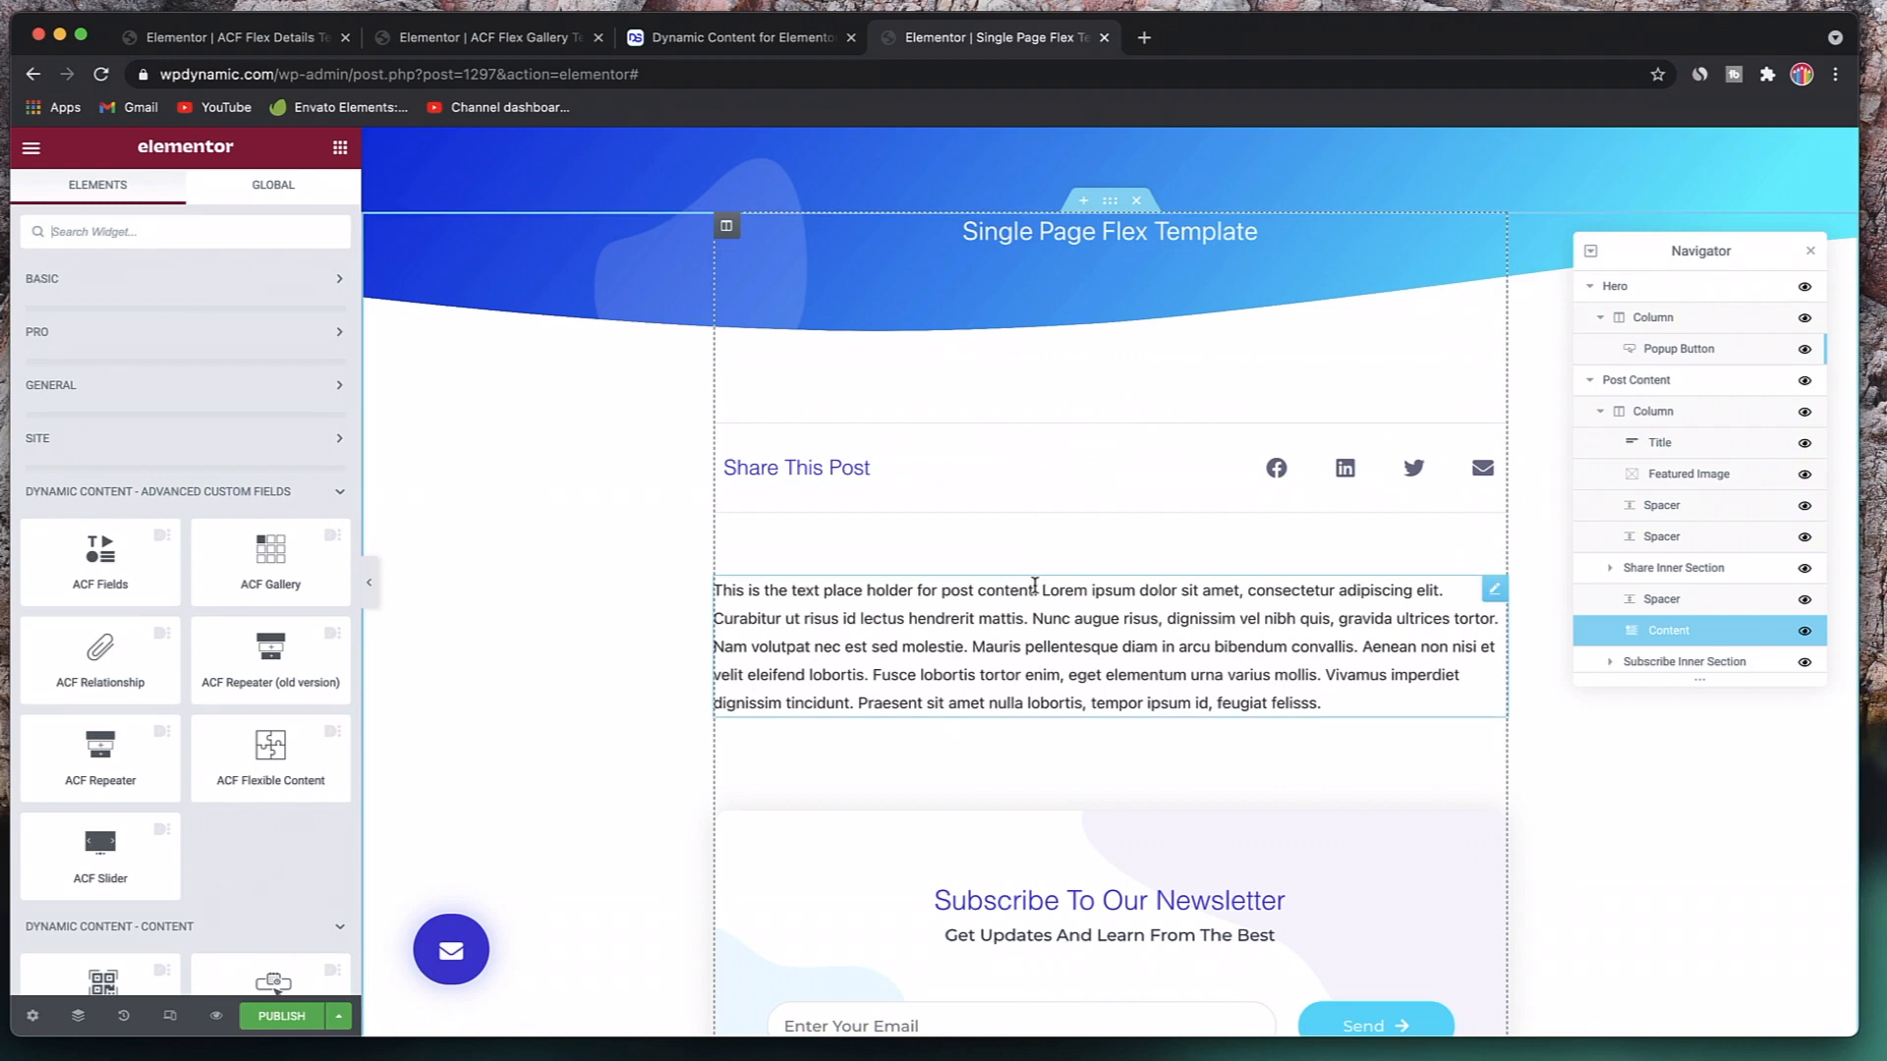
click(1810, 251)
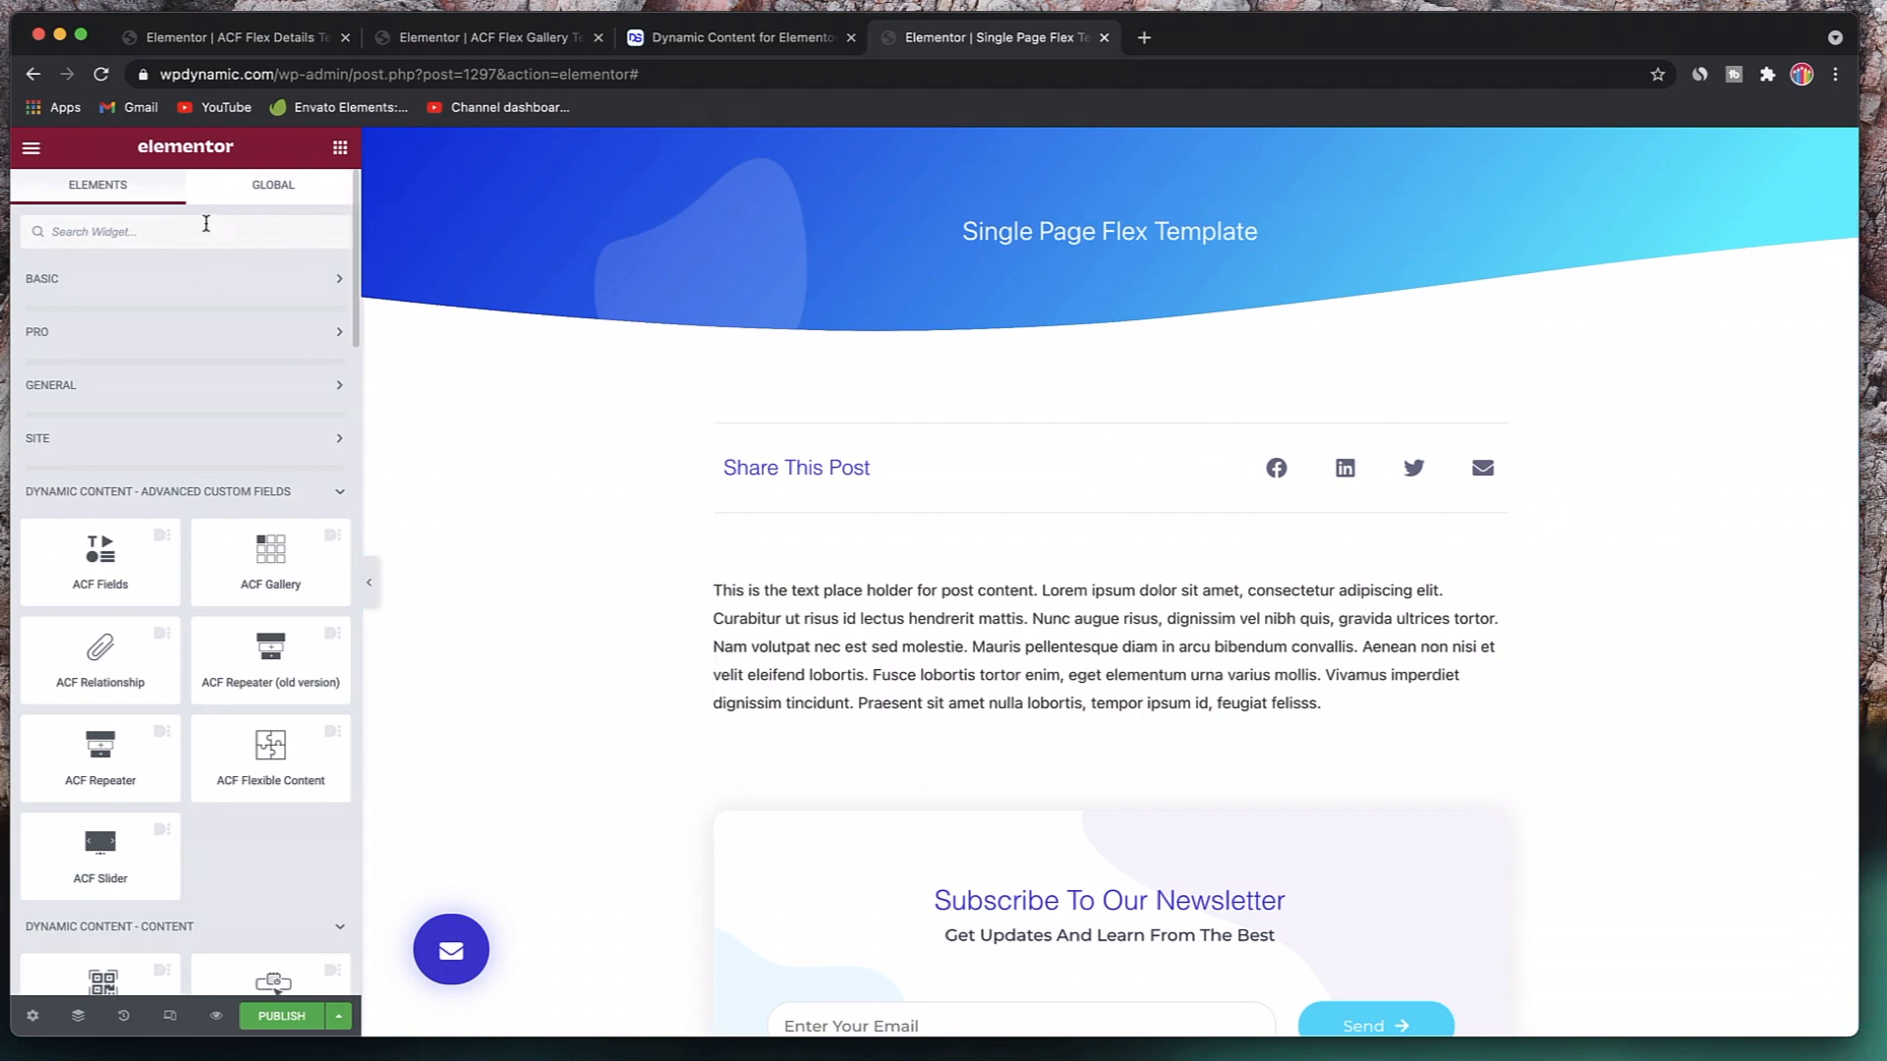
text(acf)
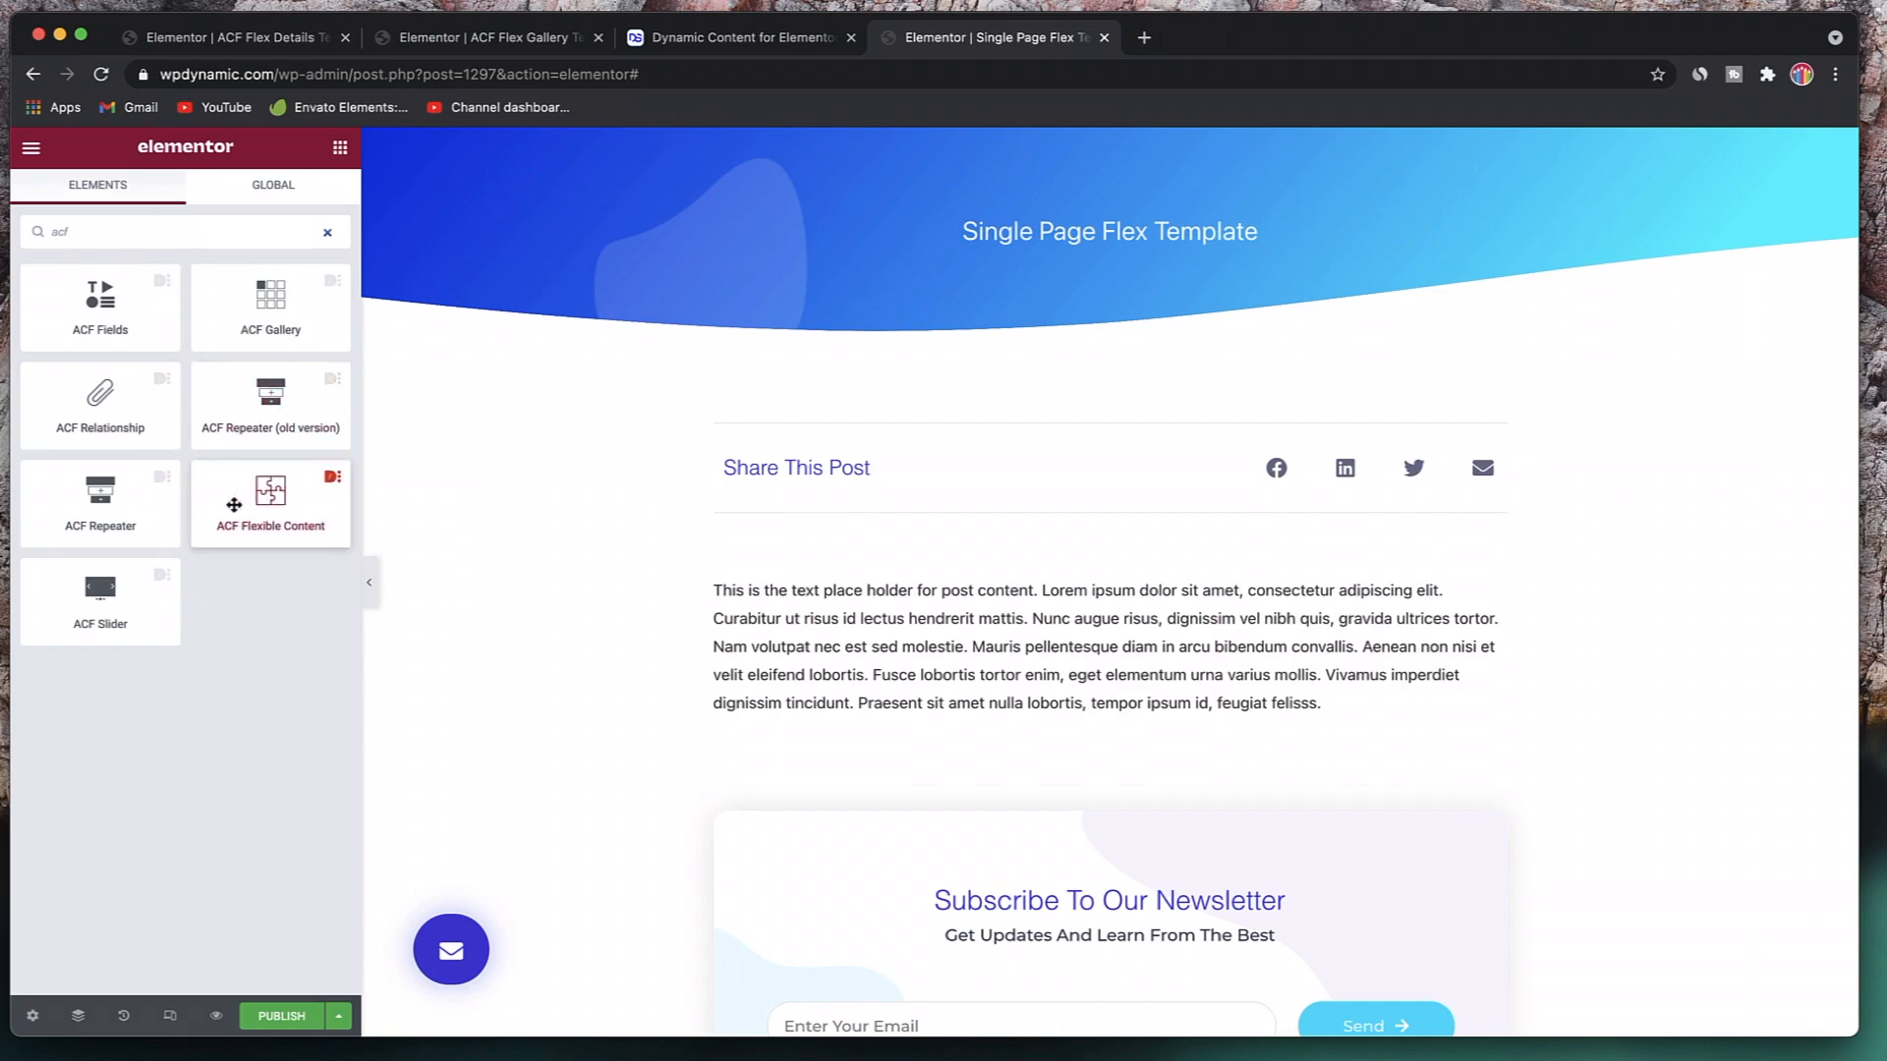
scroll(648, 699, down, 3)
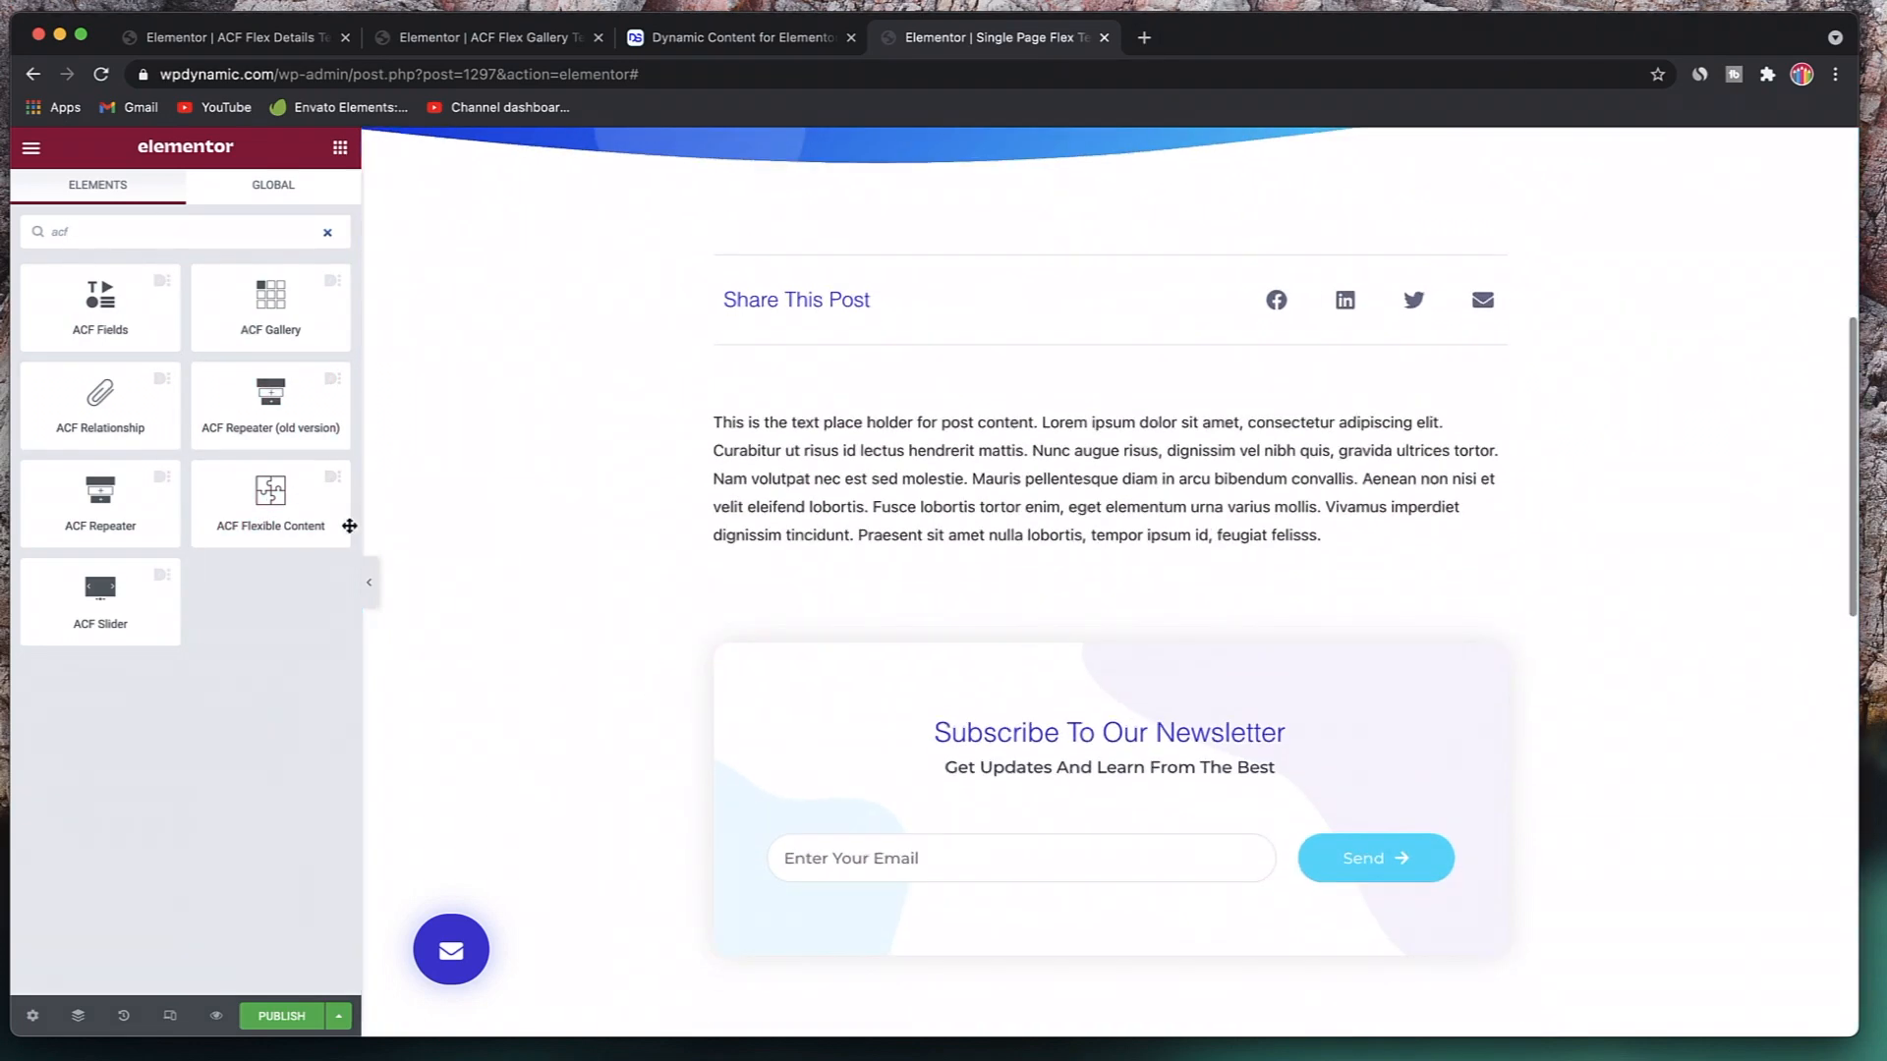
drag(291, 511, 888, 540)
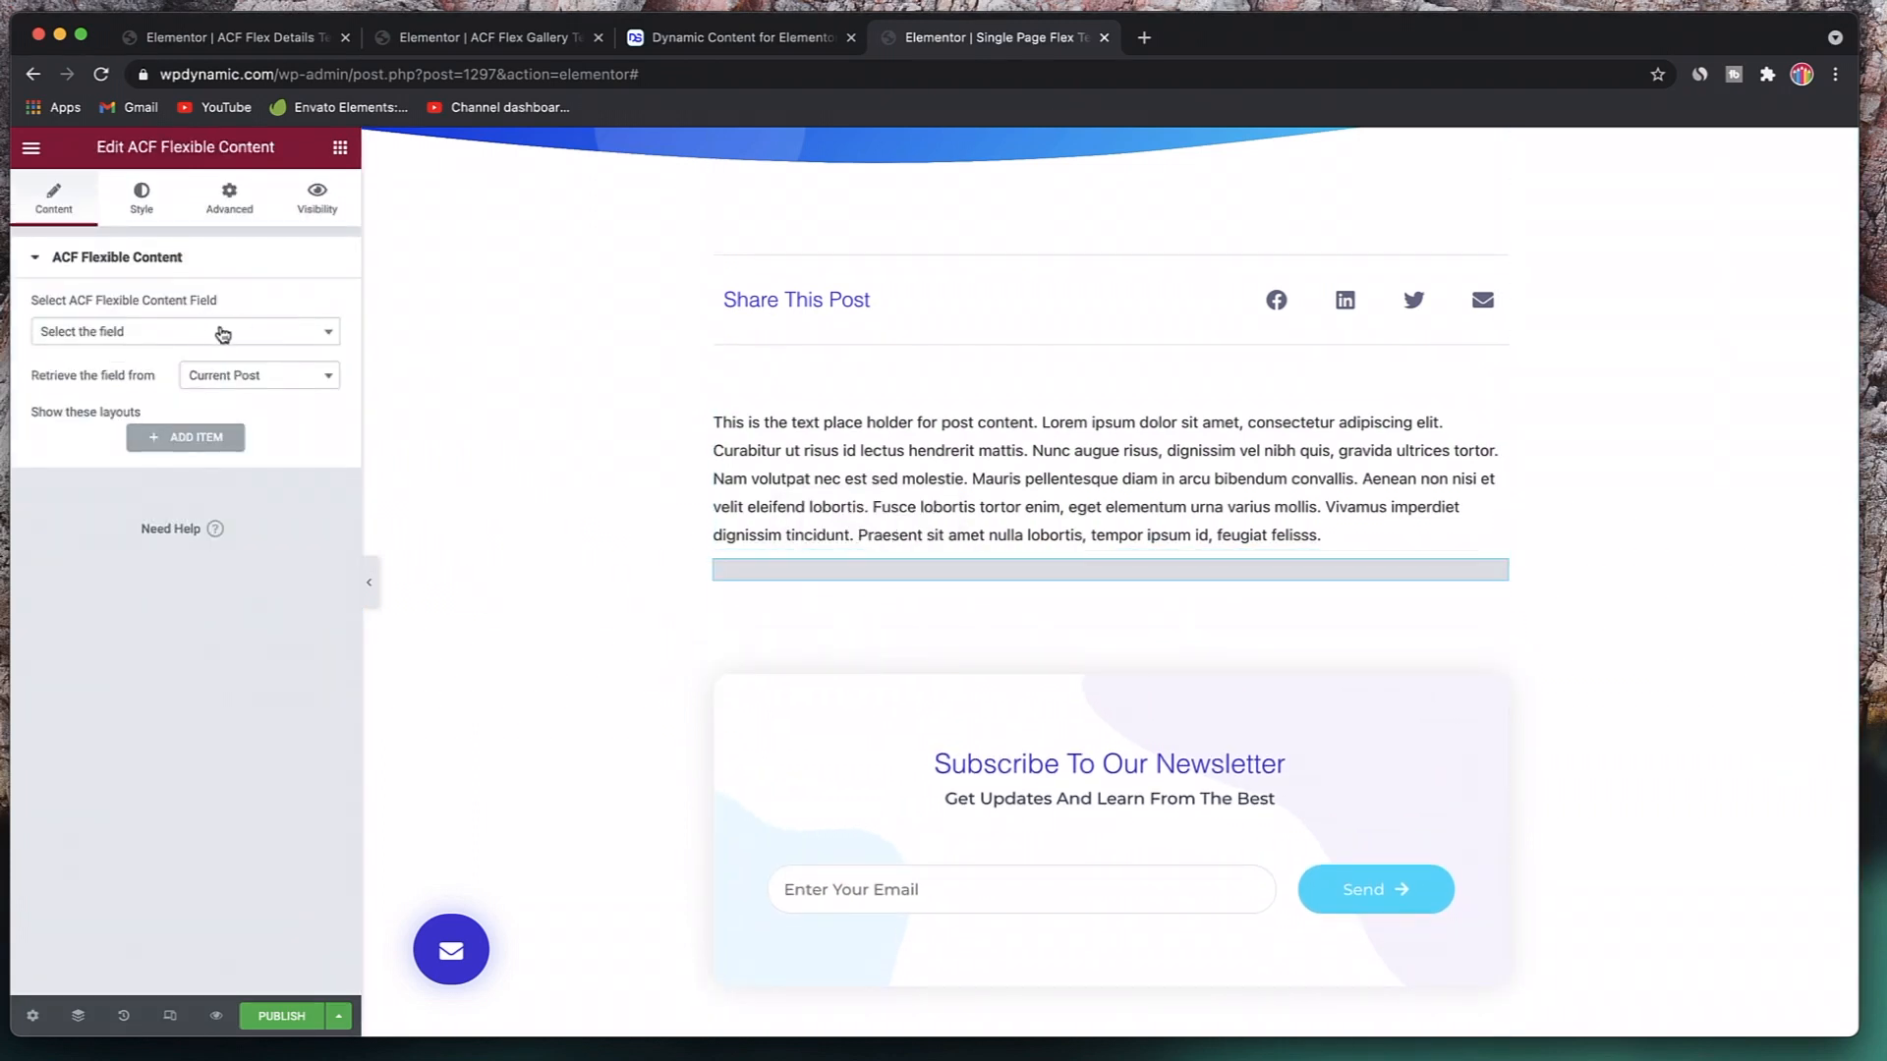
- Set the widget's ACF flexible content field to ACF flex > Flex [flex] (flexible_content)
click(223, 332)
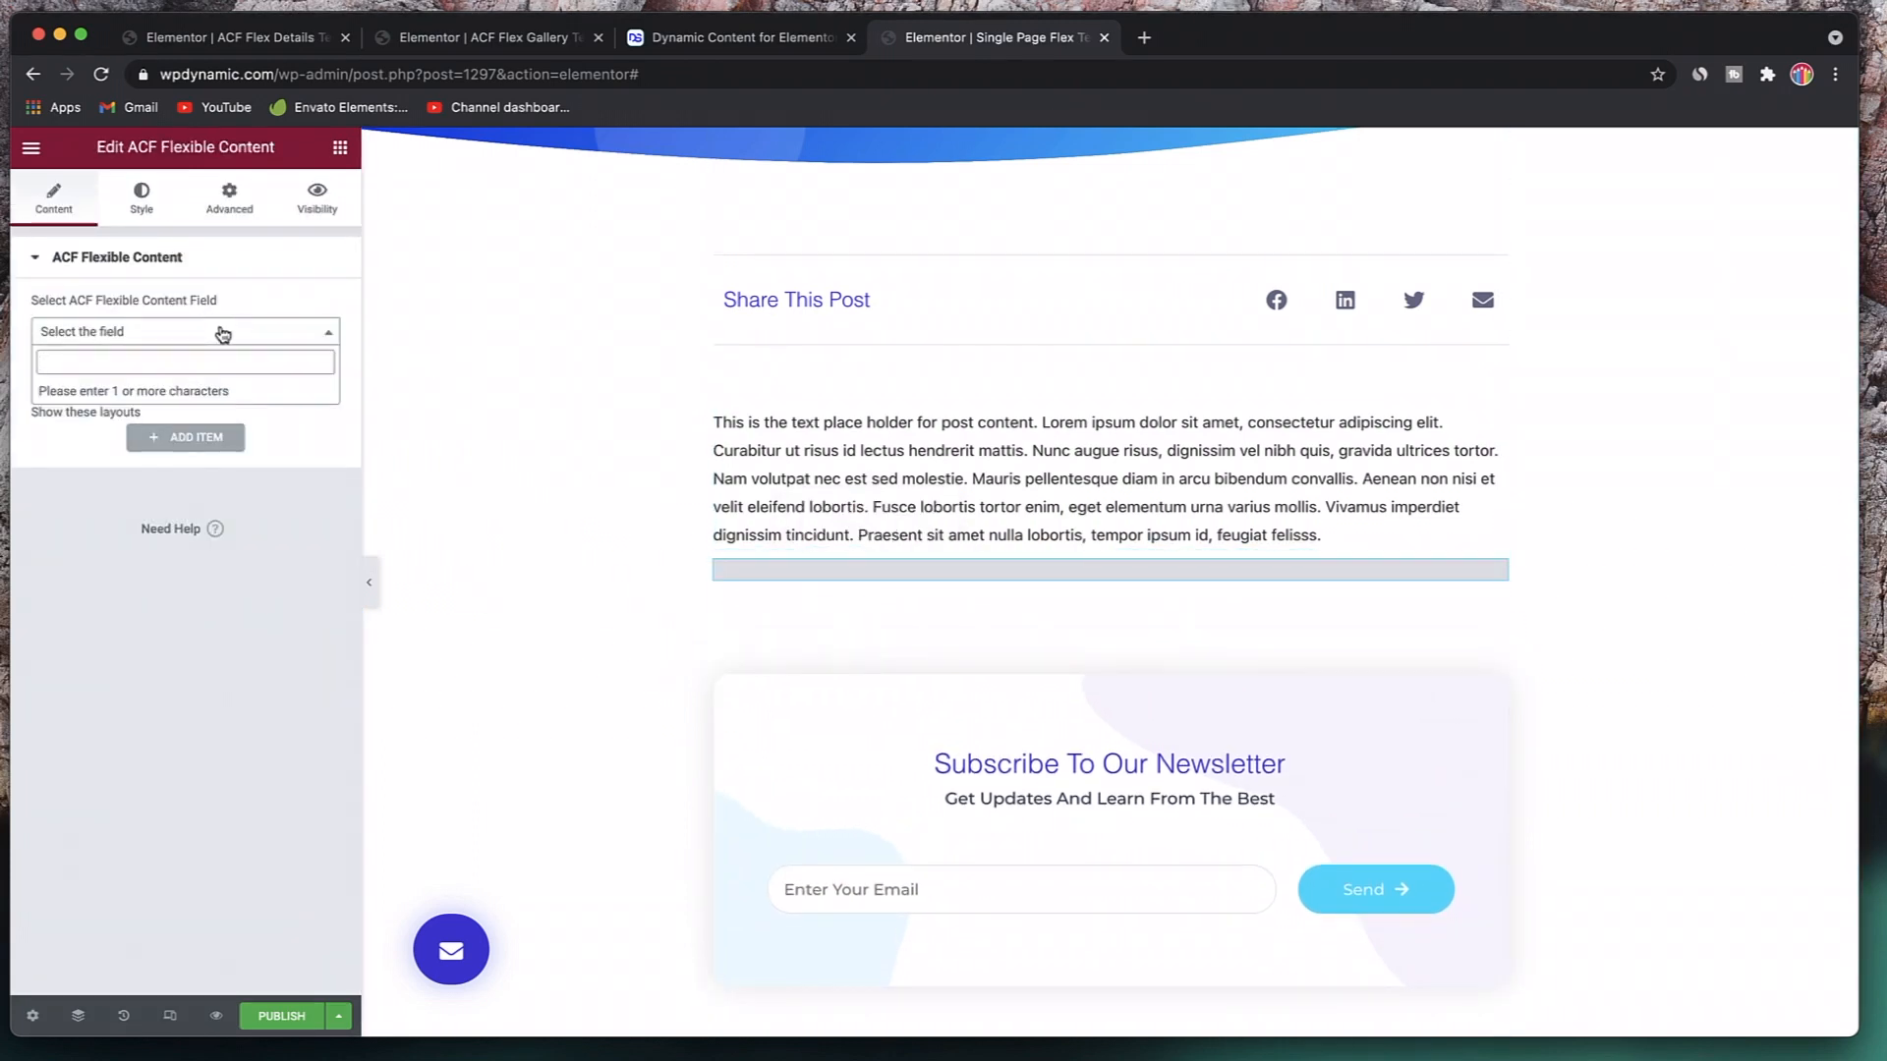
text(fl)
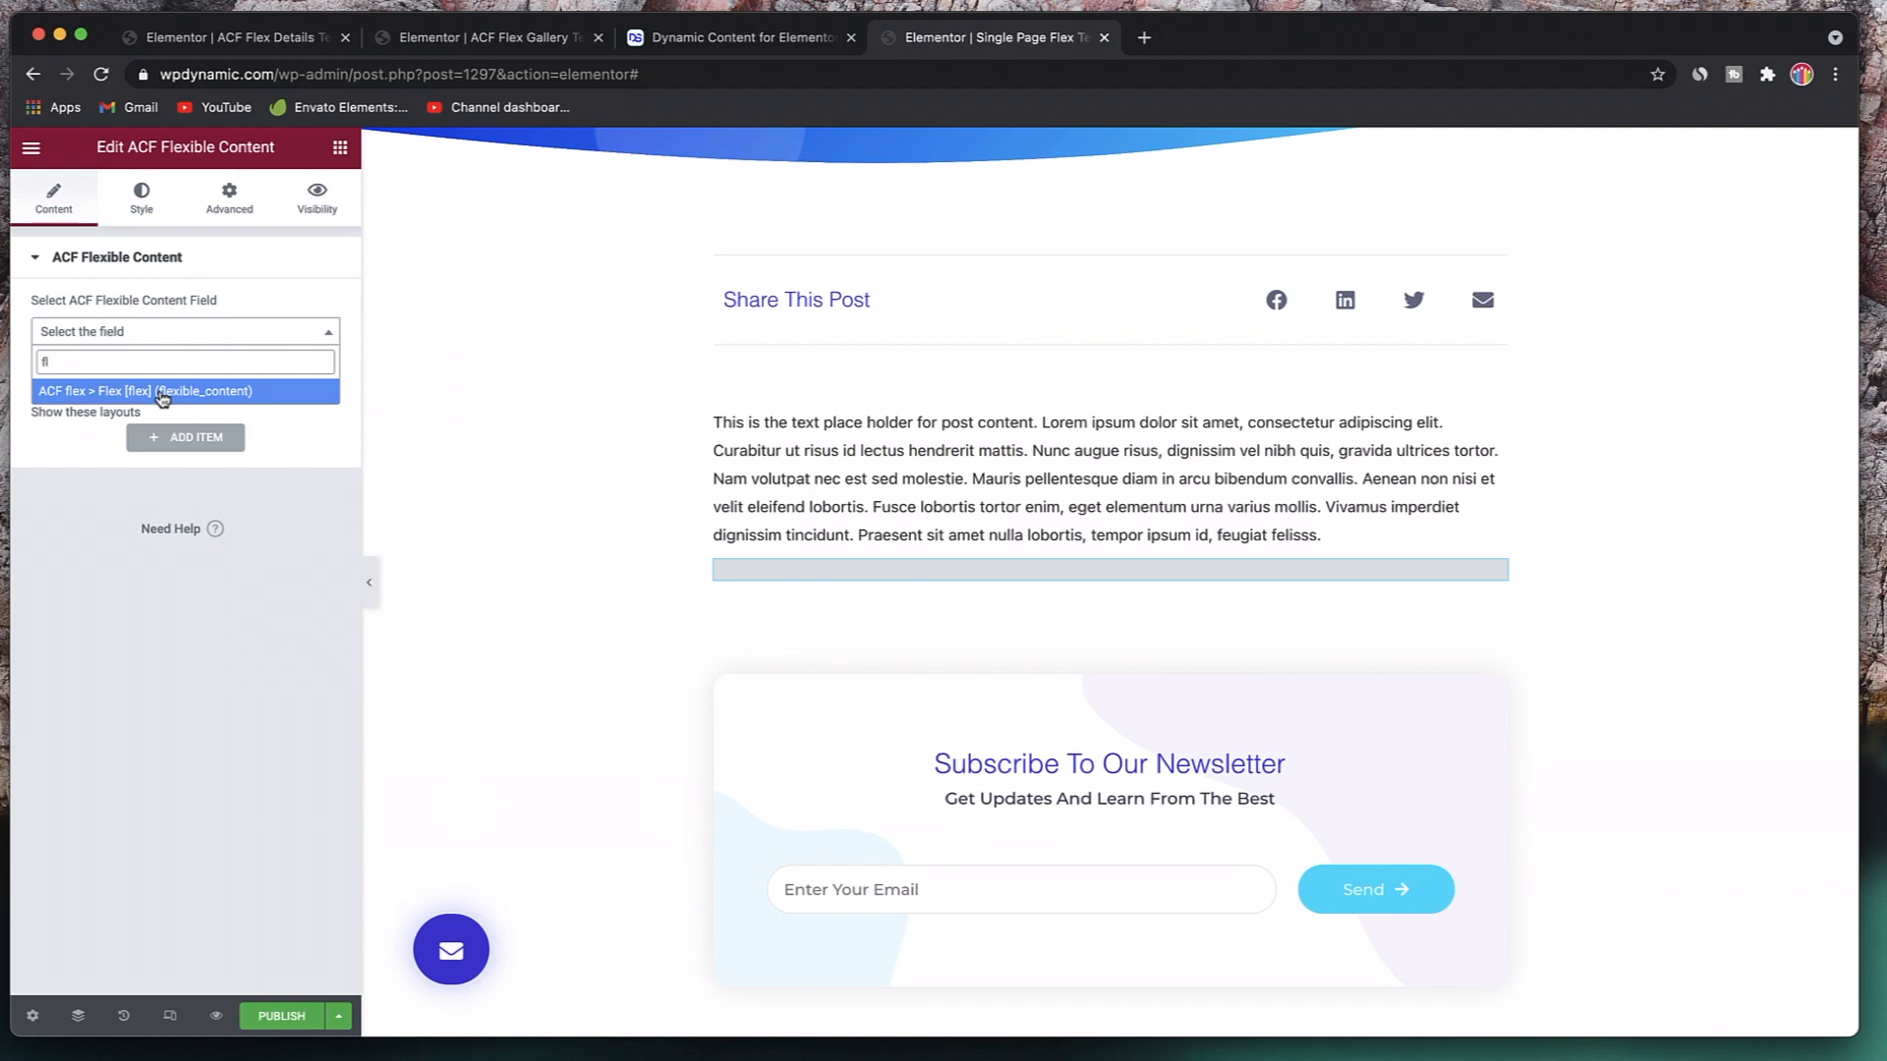
click(162, 393)
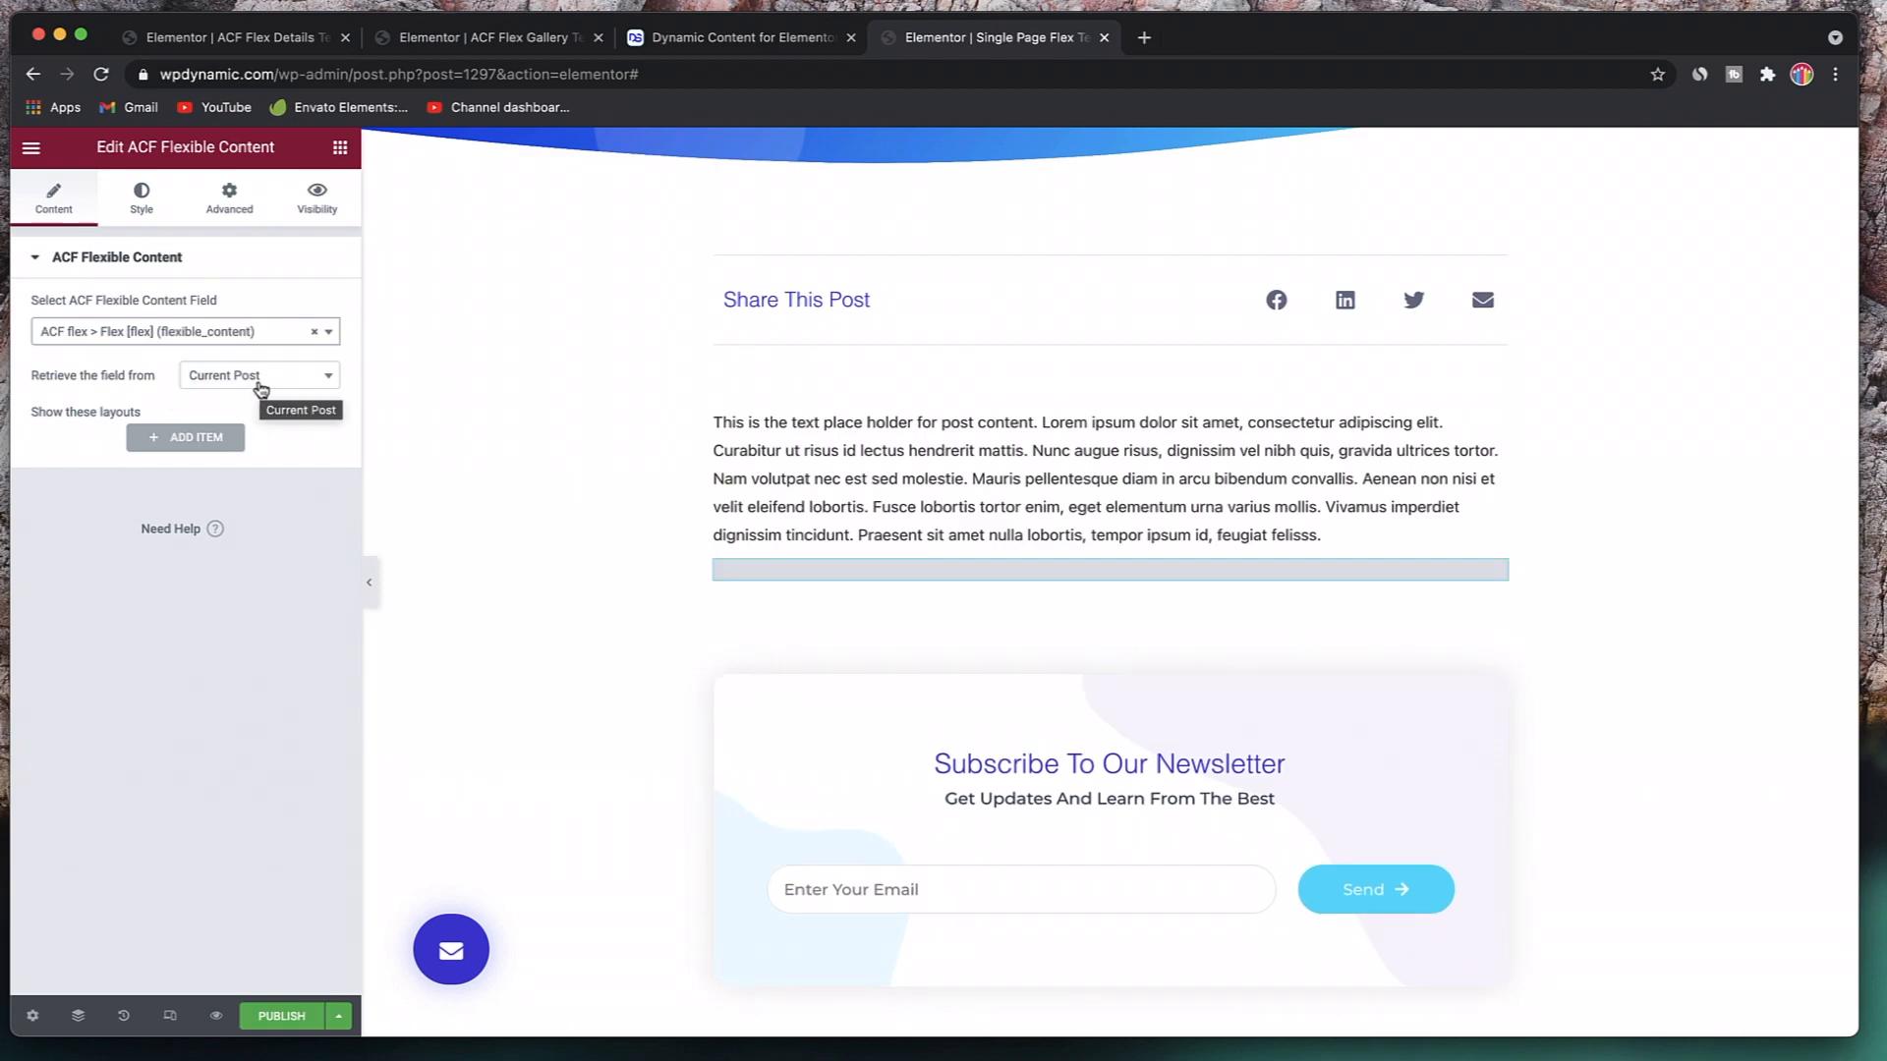
- Add a first layout item to the ACF Flexible Content widget and set its layout to details
scroll(1032, 442, up, 5)
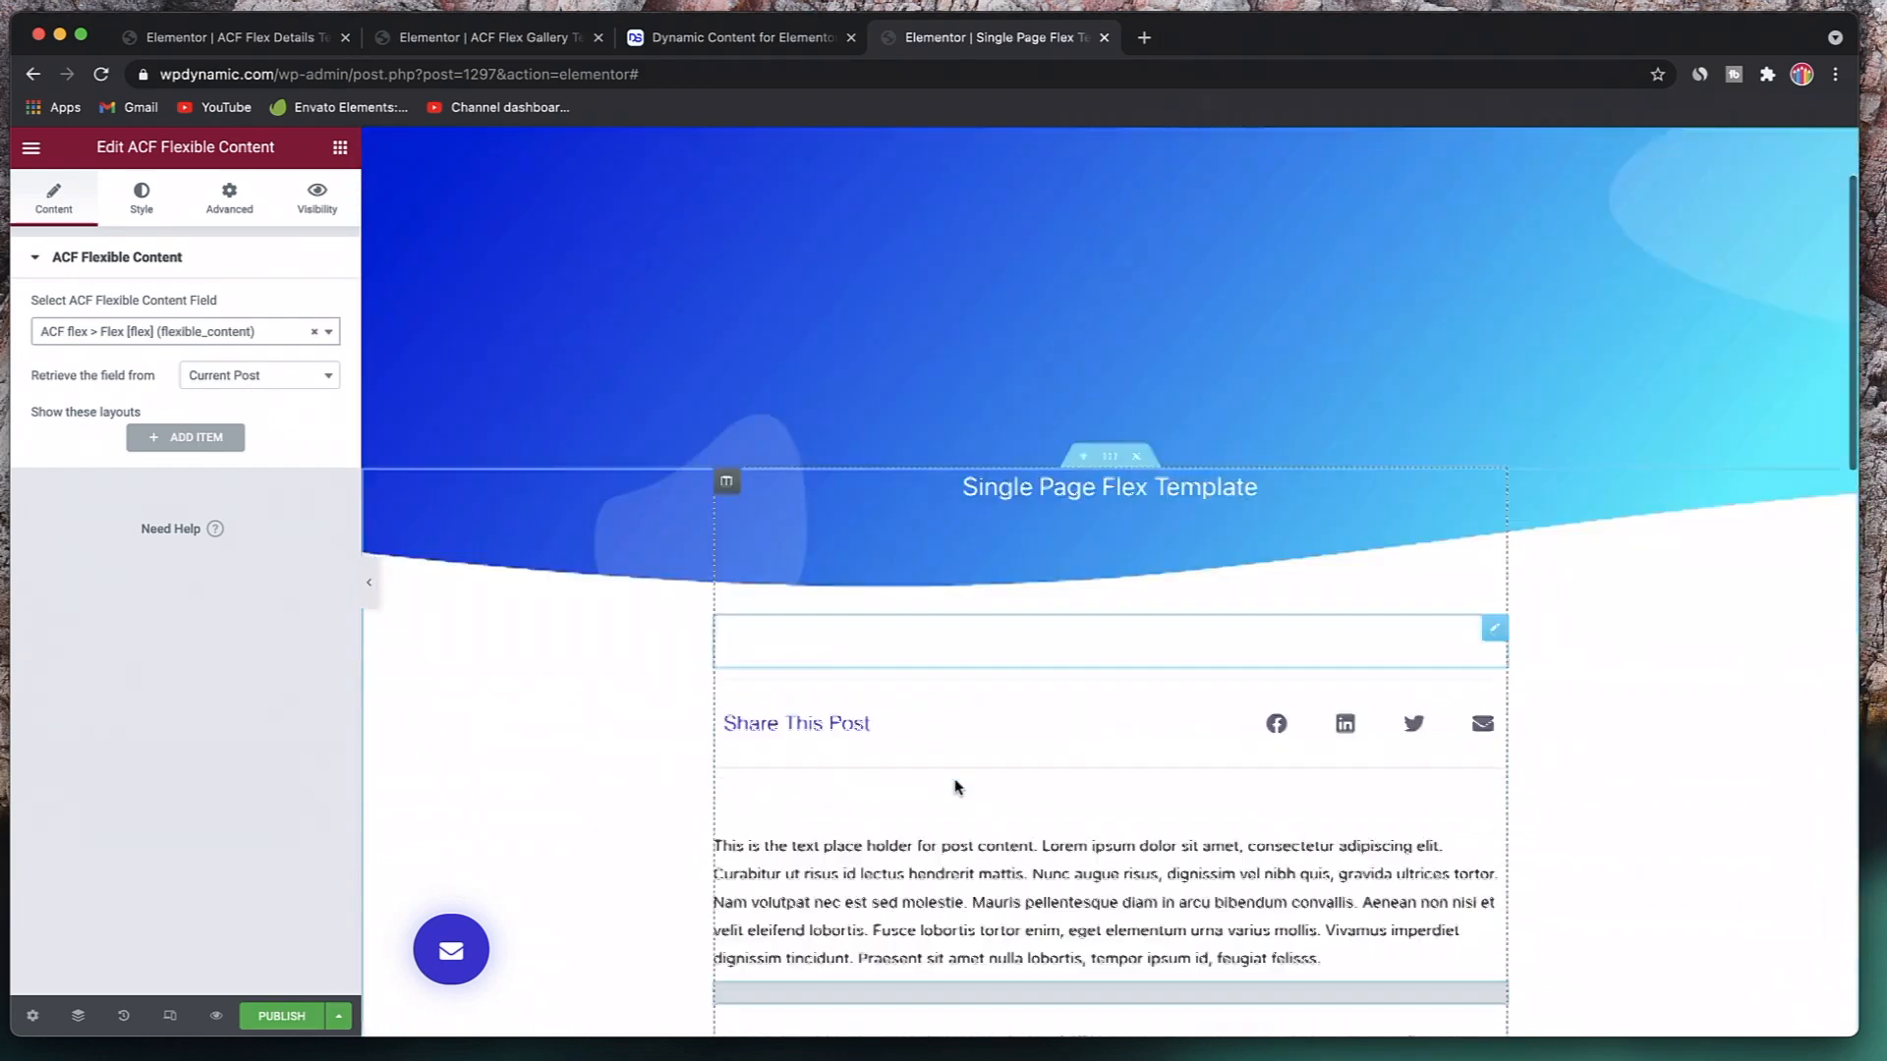
scroll(953, 784, down, 7)
scroll(969, 583, down, 3)
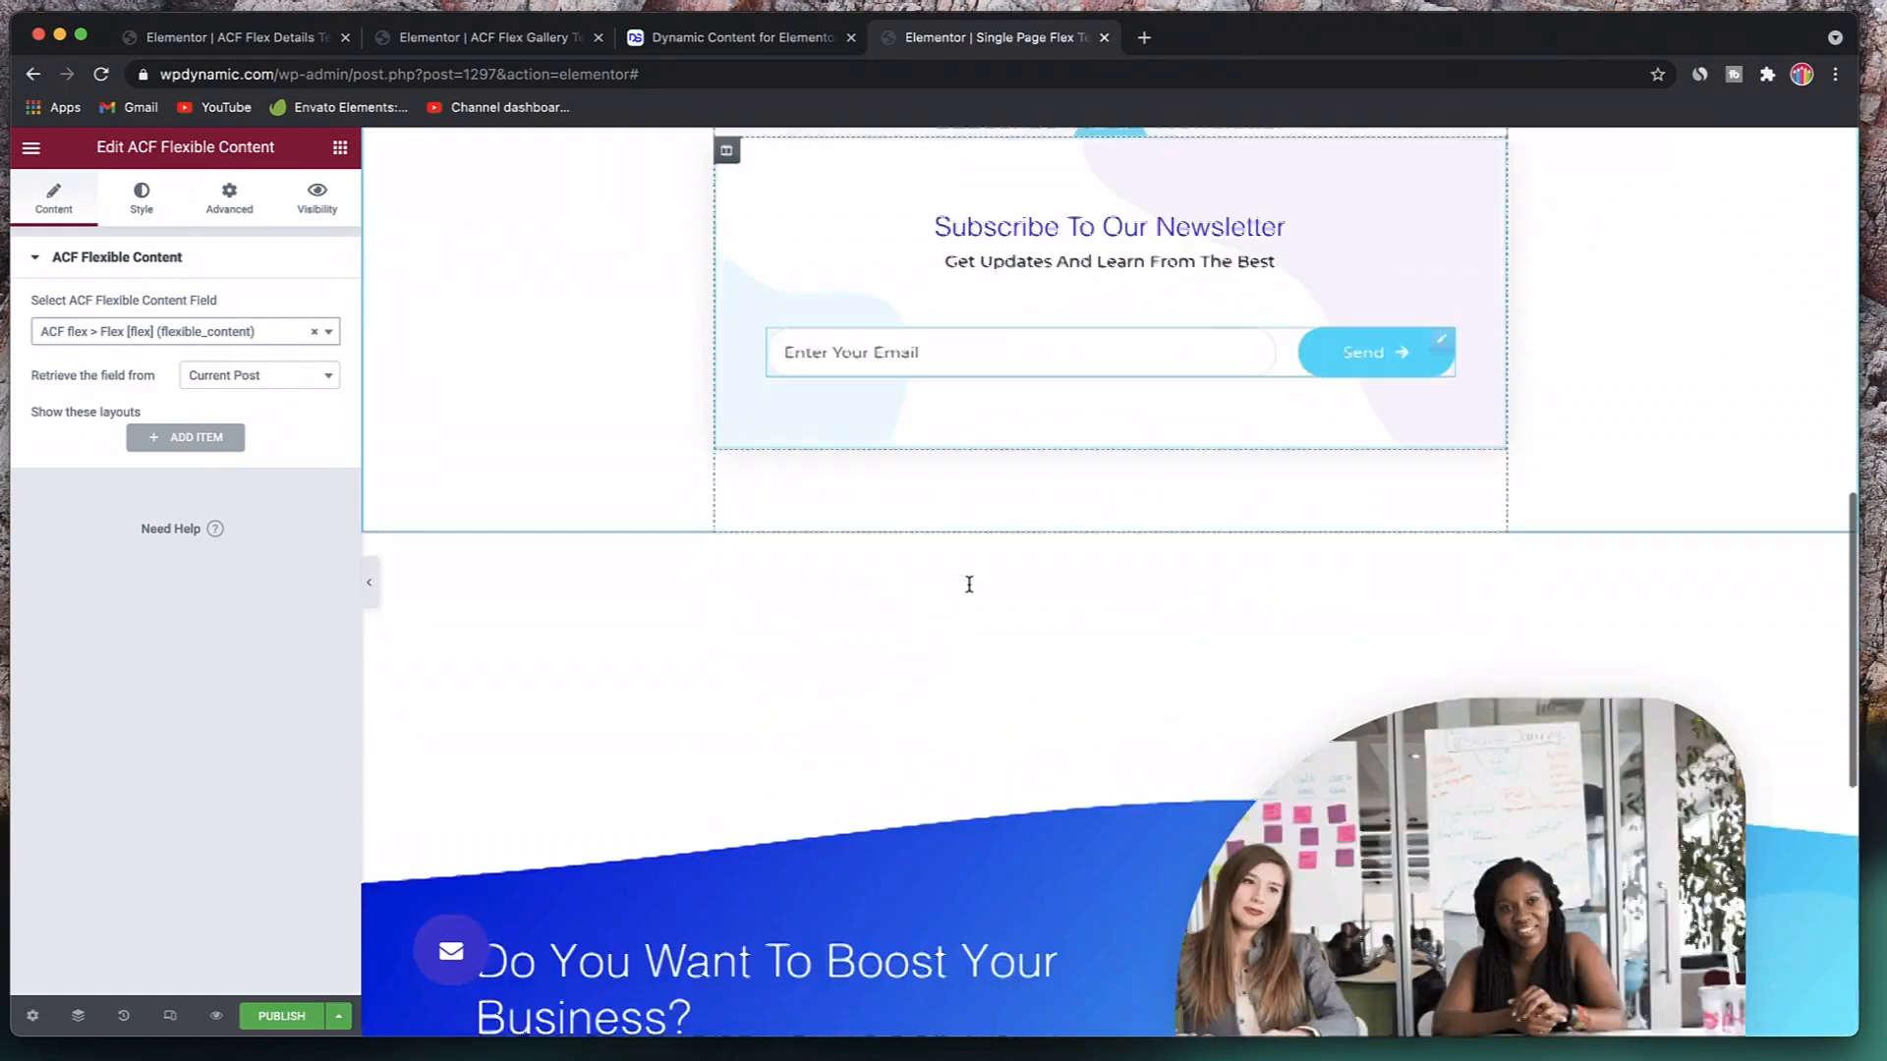
scroll(969, 583, down, 5)
scroll(1032, 590, up, 10)
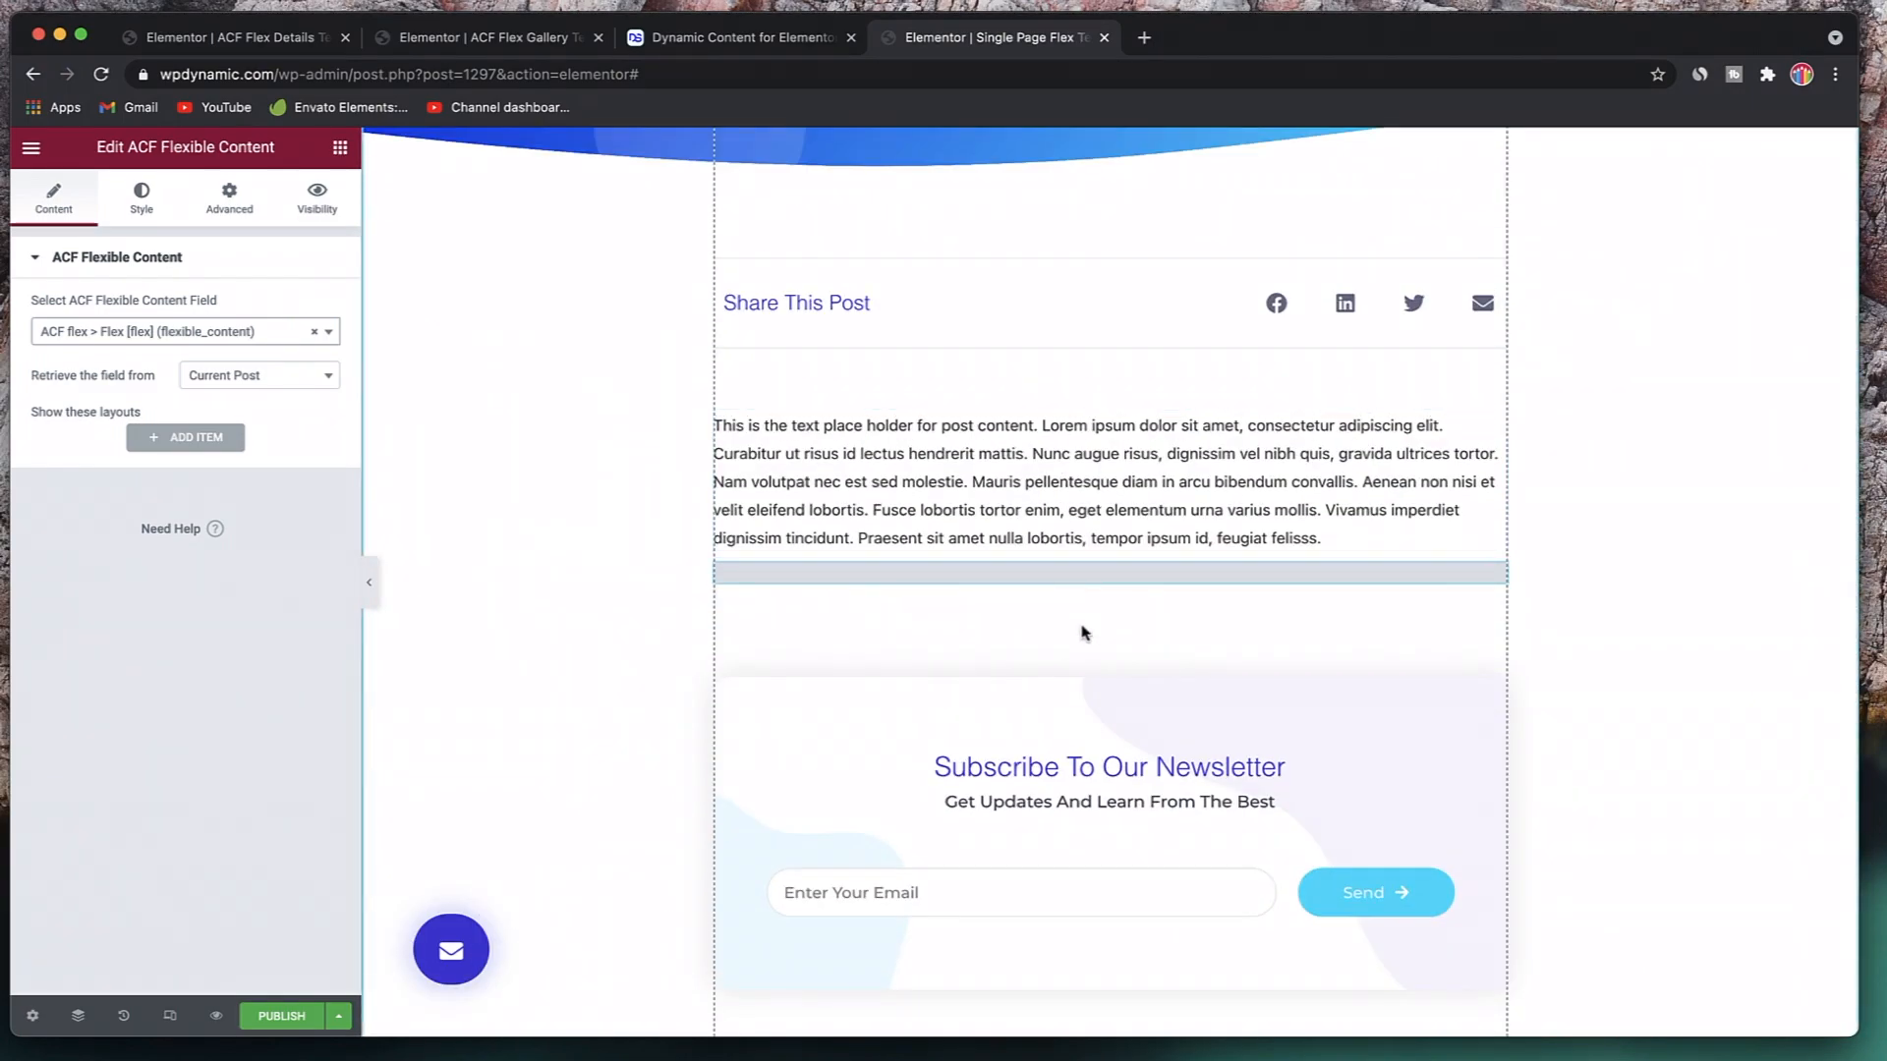
click(179, 436)
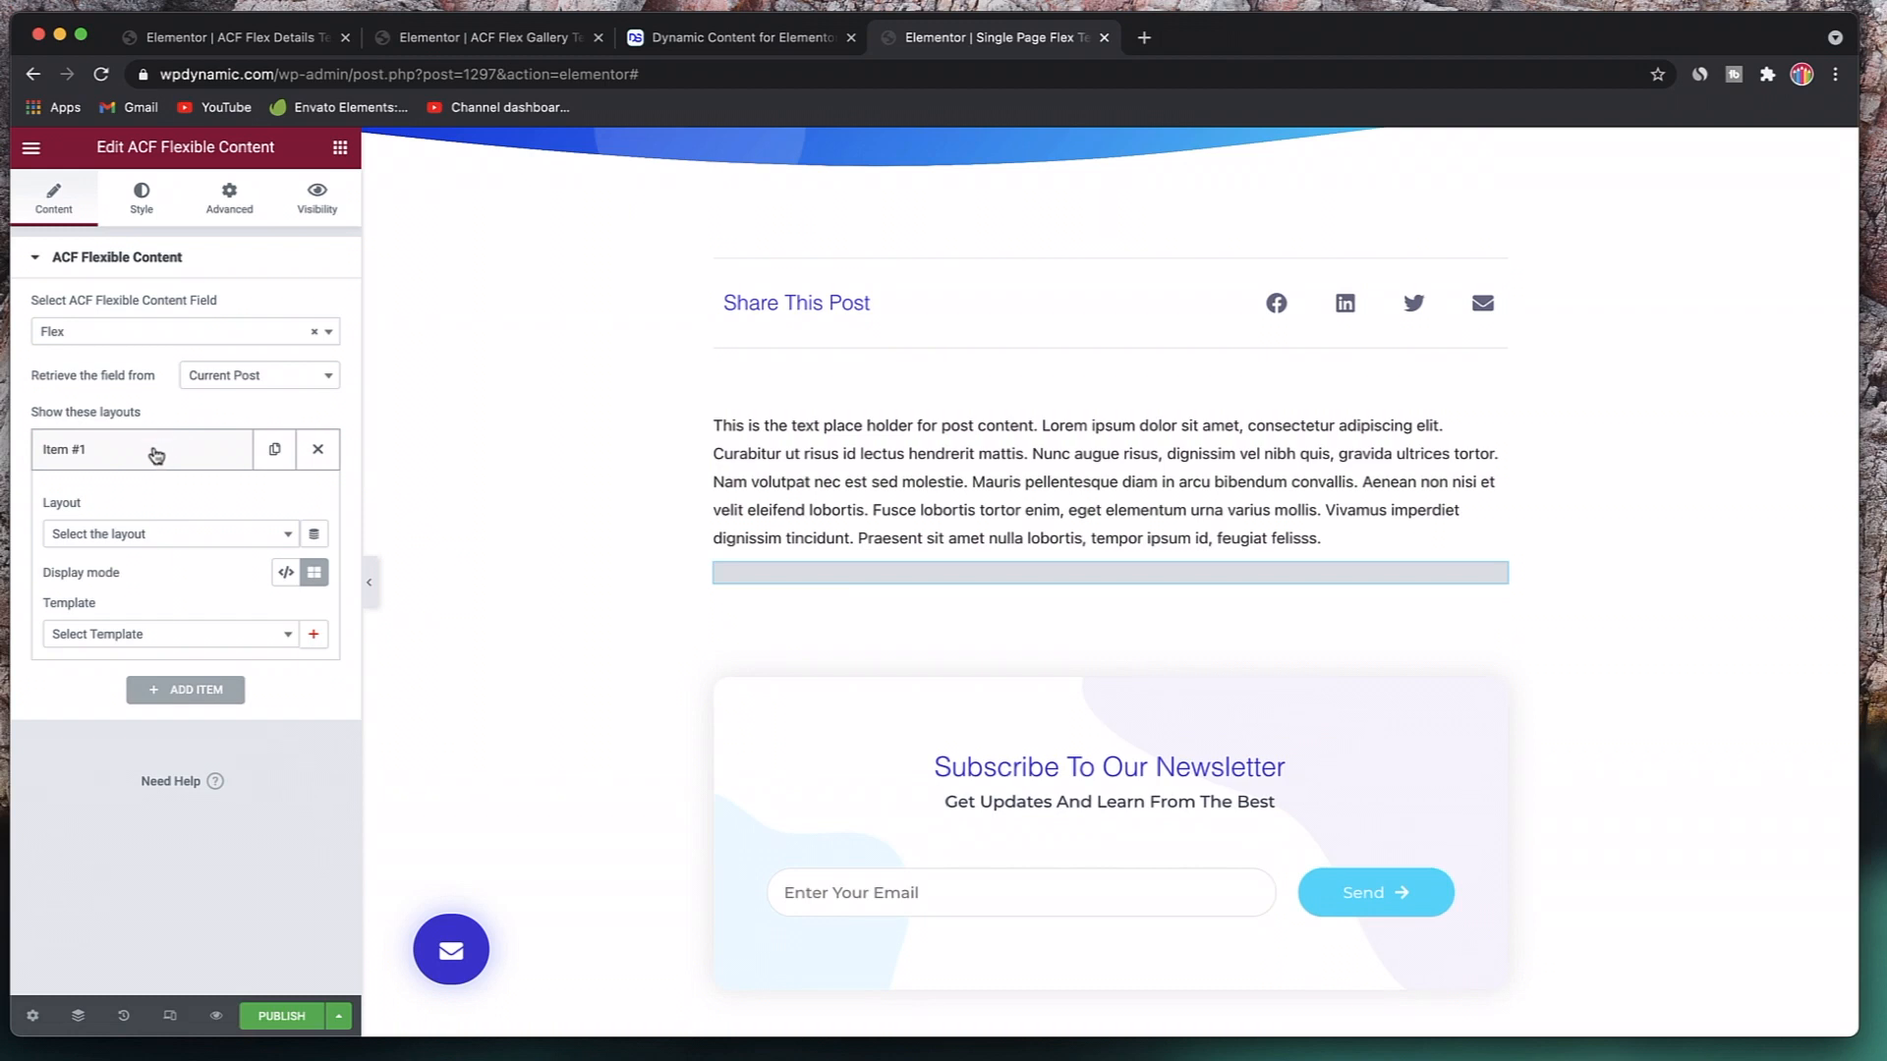
click(155, 454)
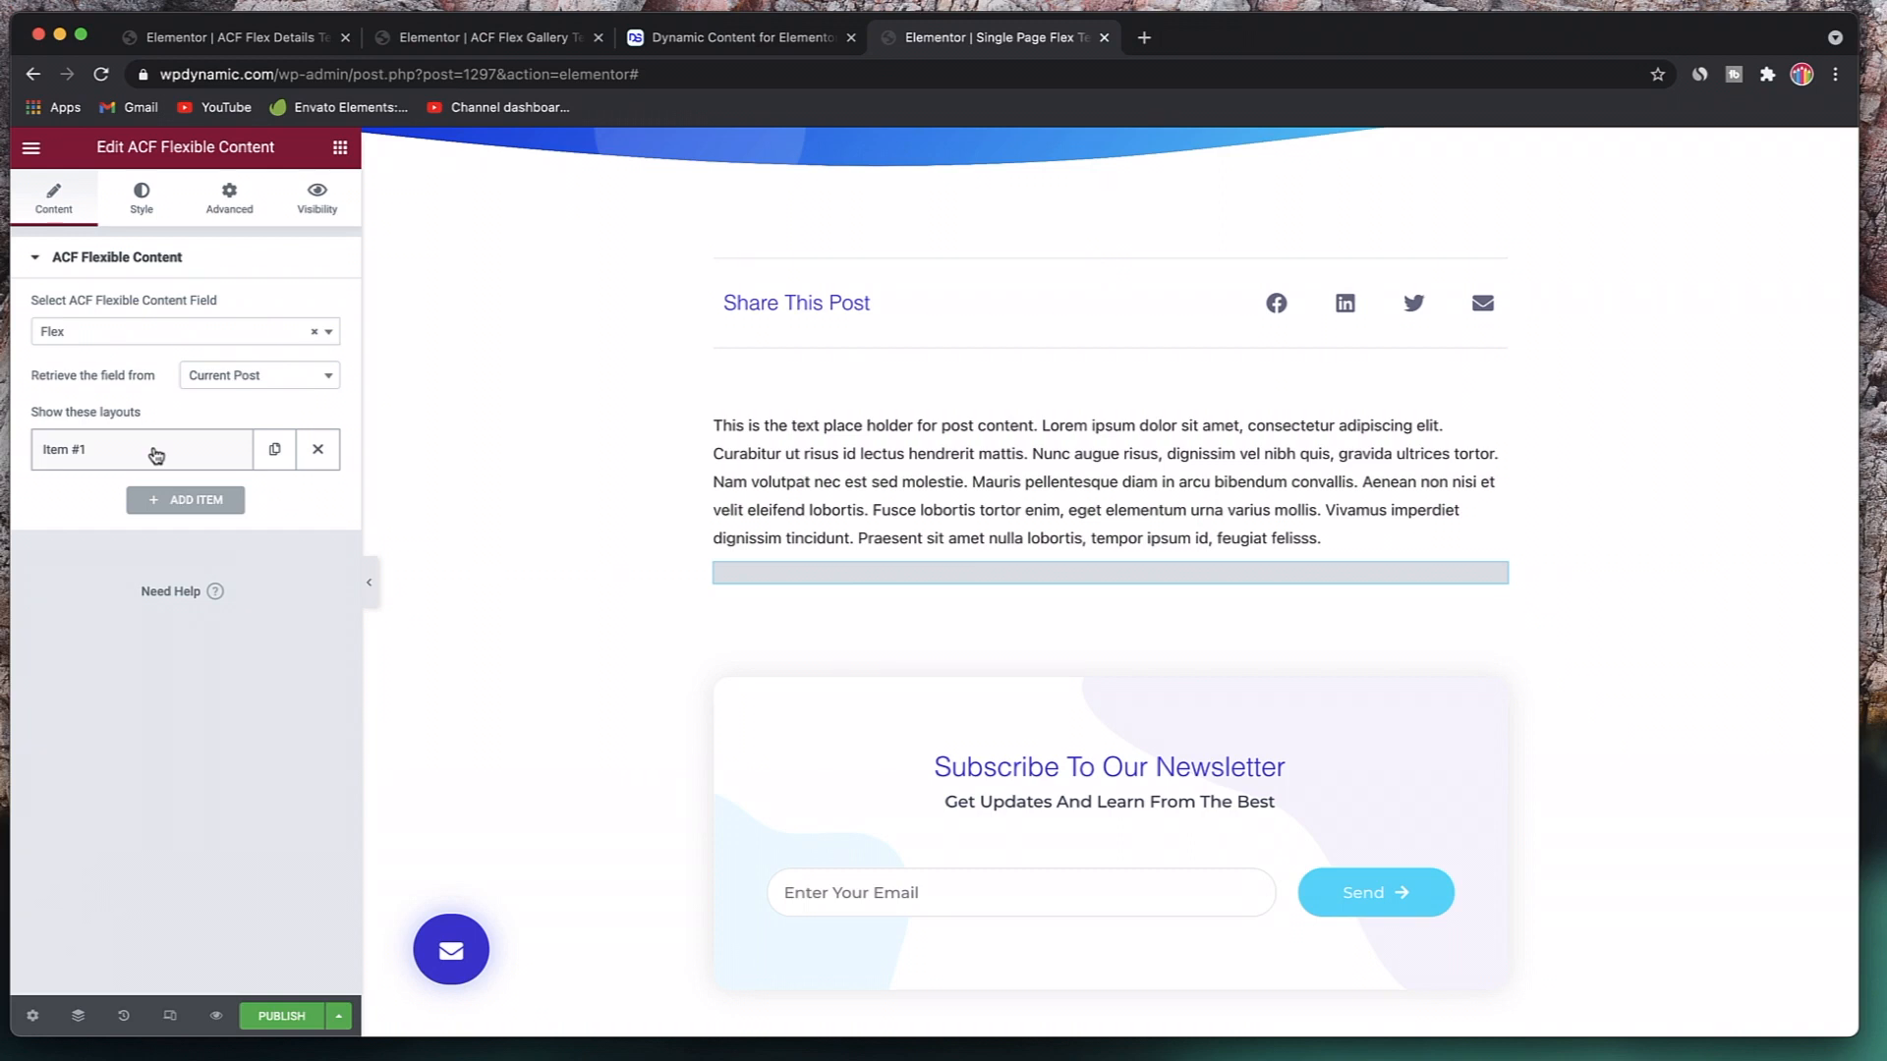
click(155, 454)
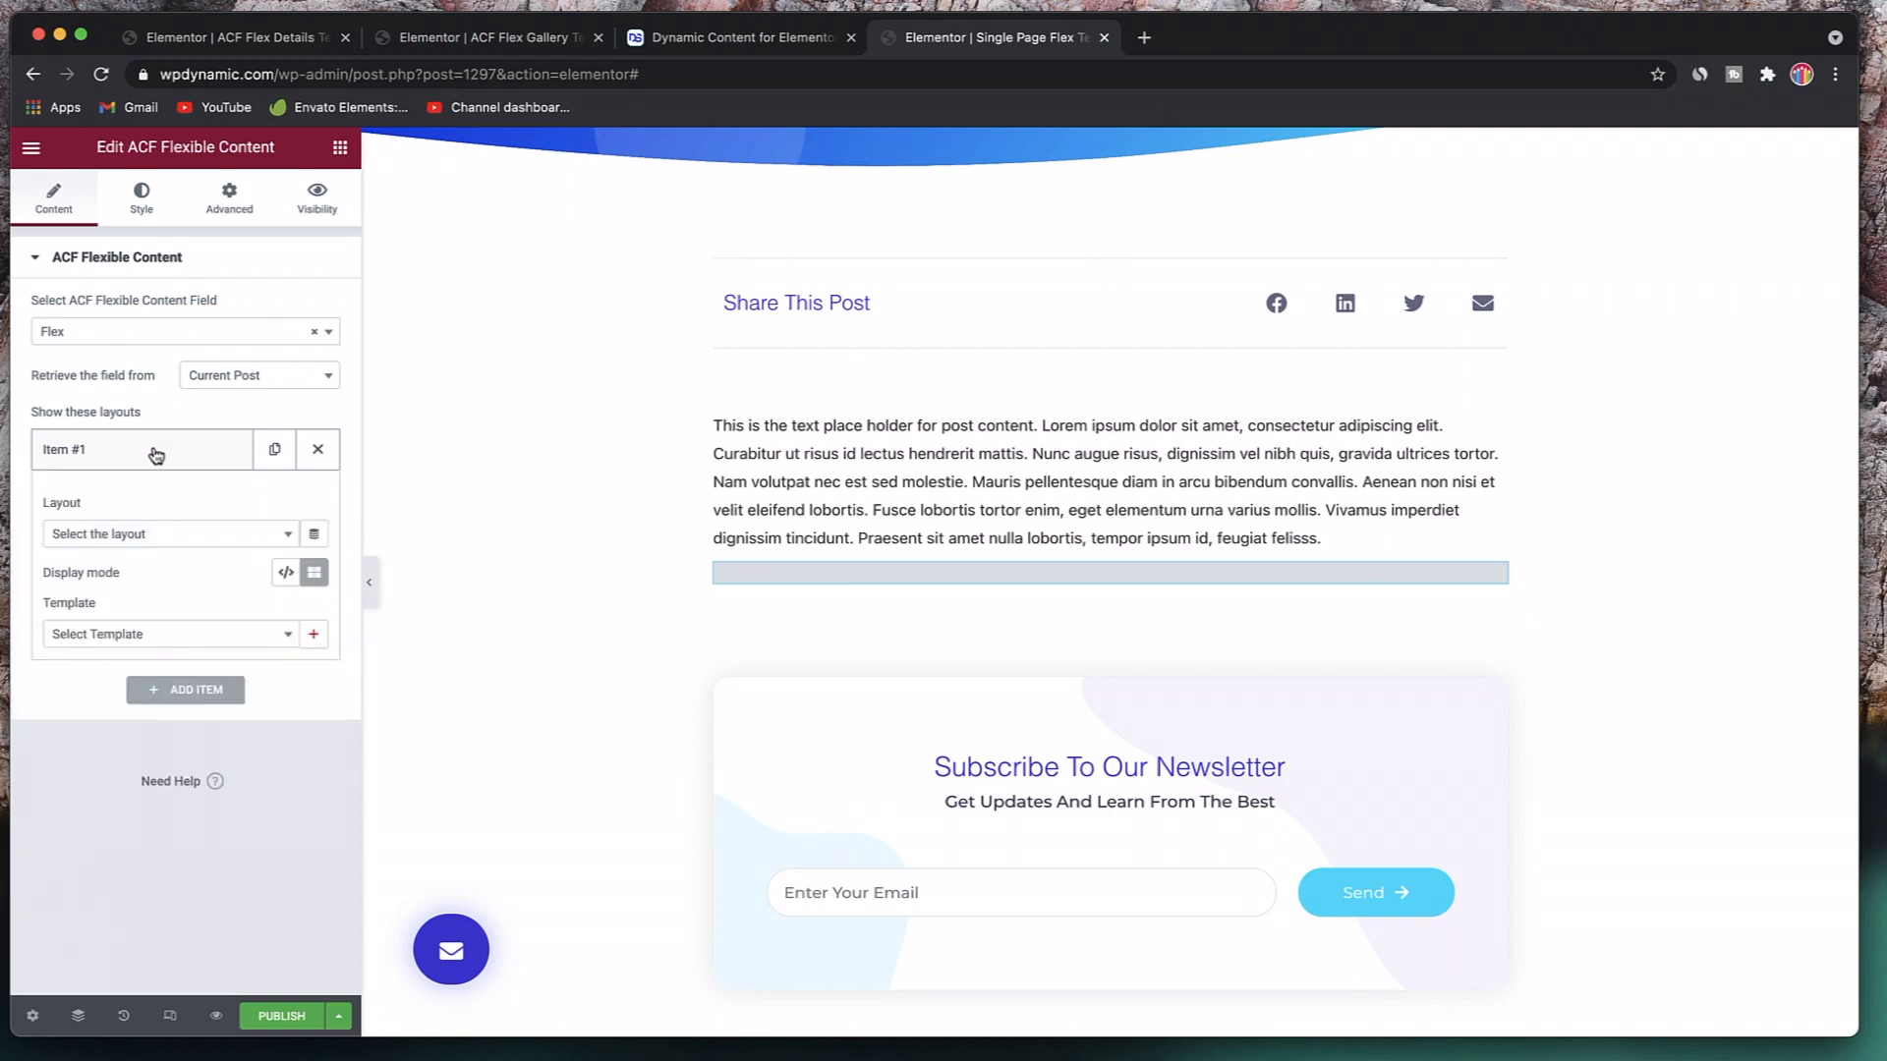
click(143, 537)
text(de)
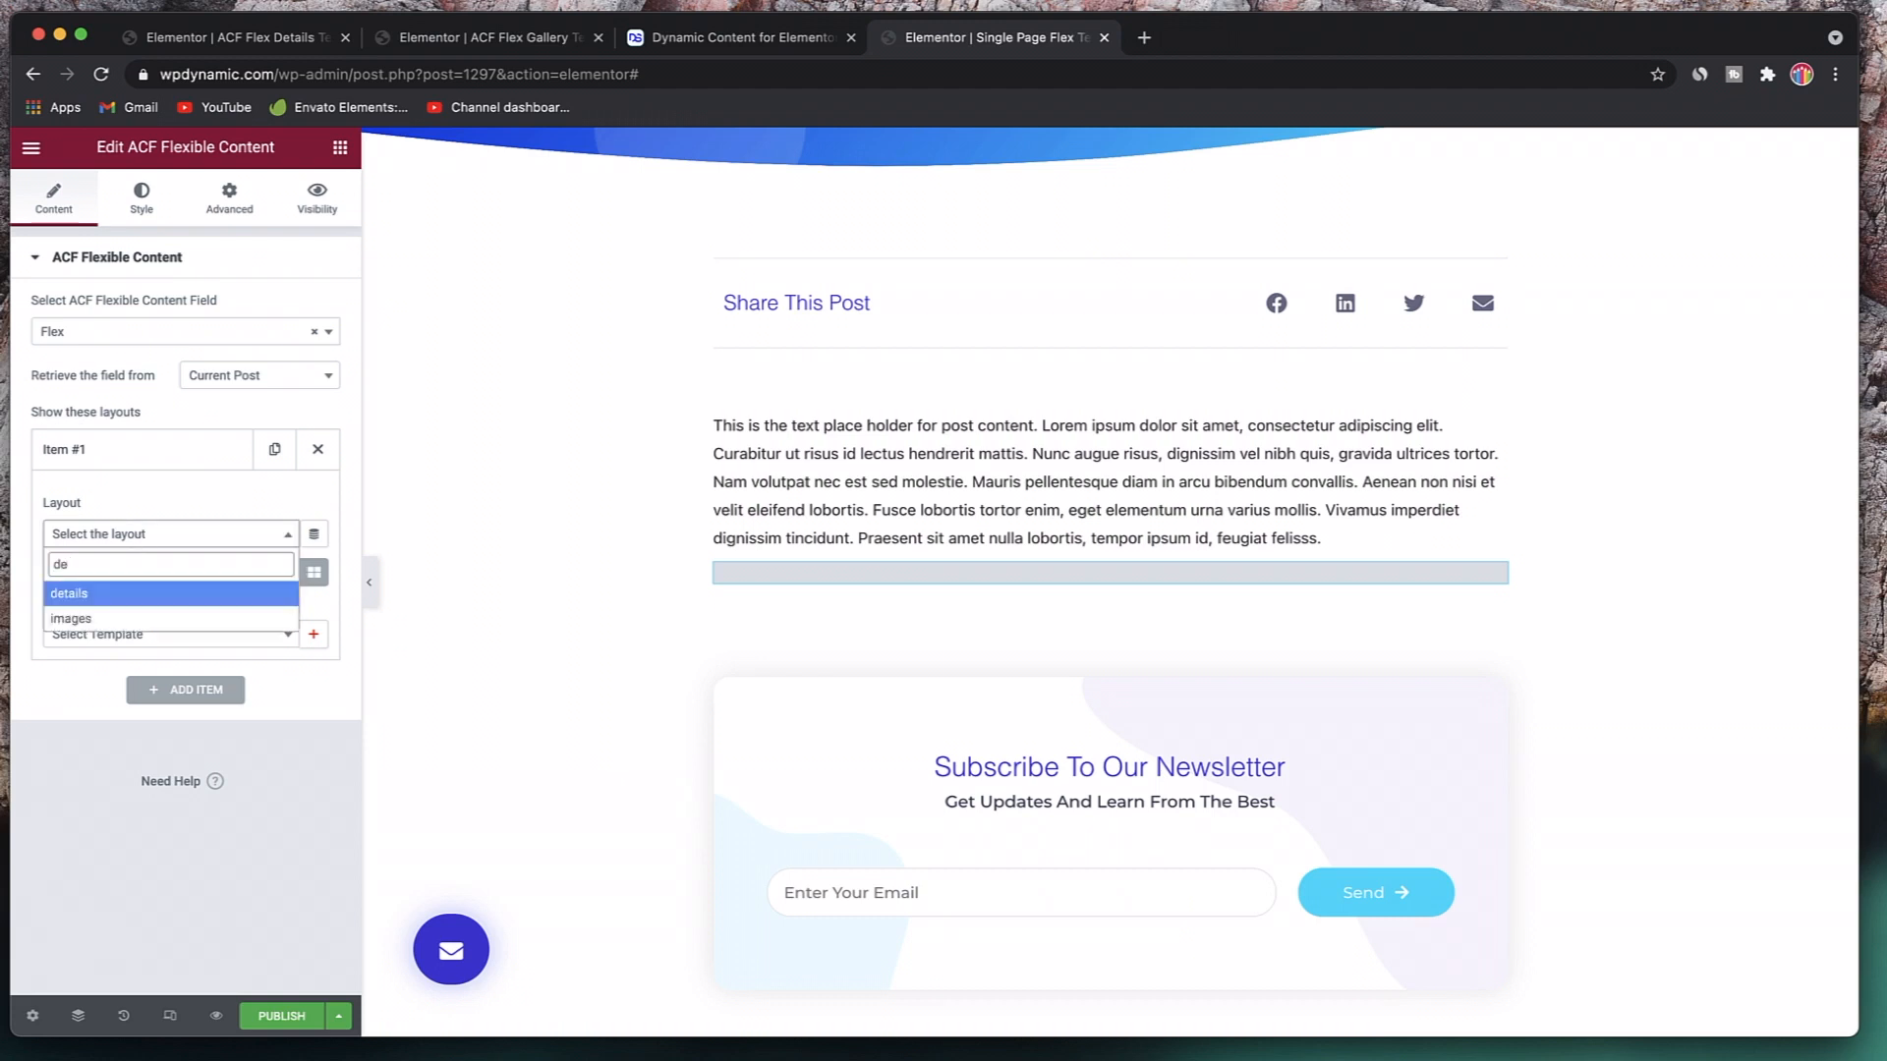
click(149, 595)
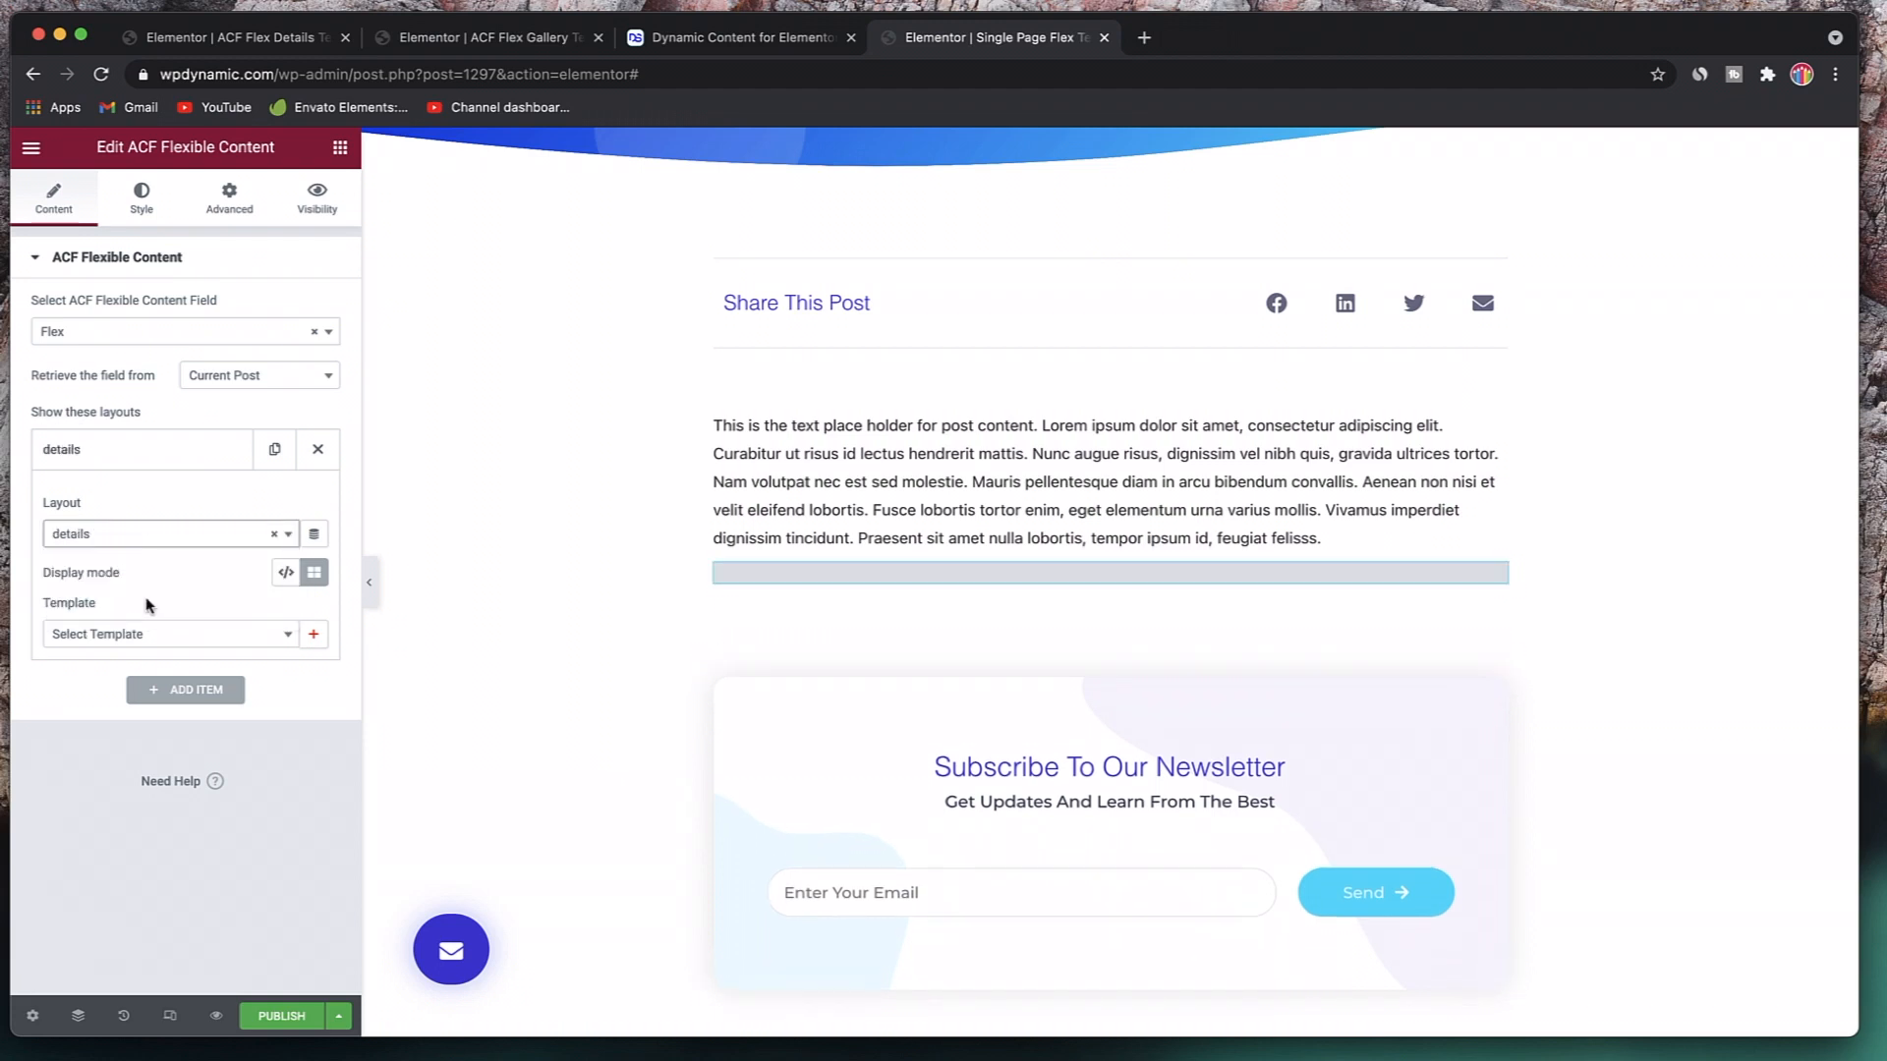
- Assign the ACF Flex Details Template to the details layout item and collapse the item
click(154, 637)
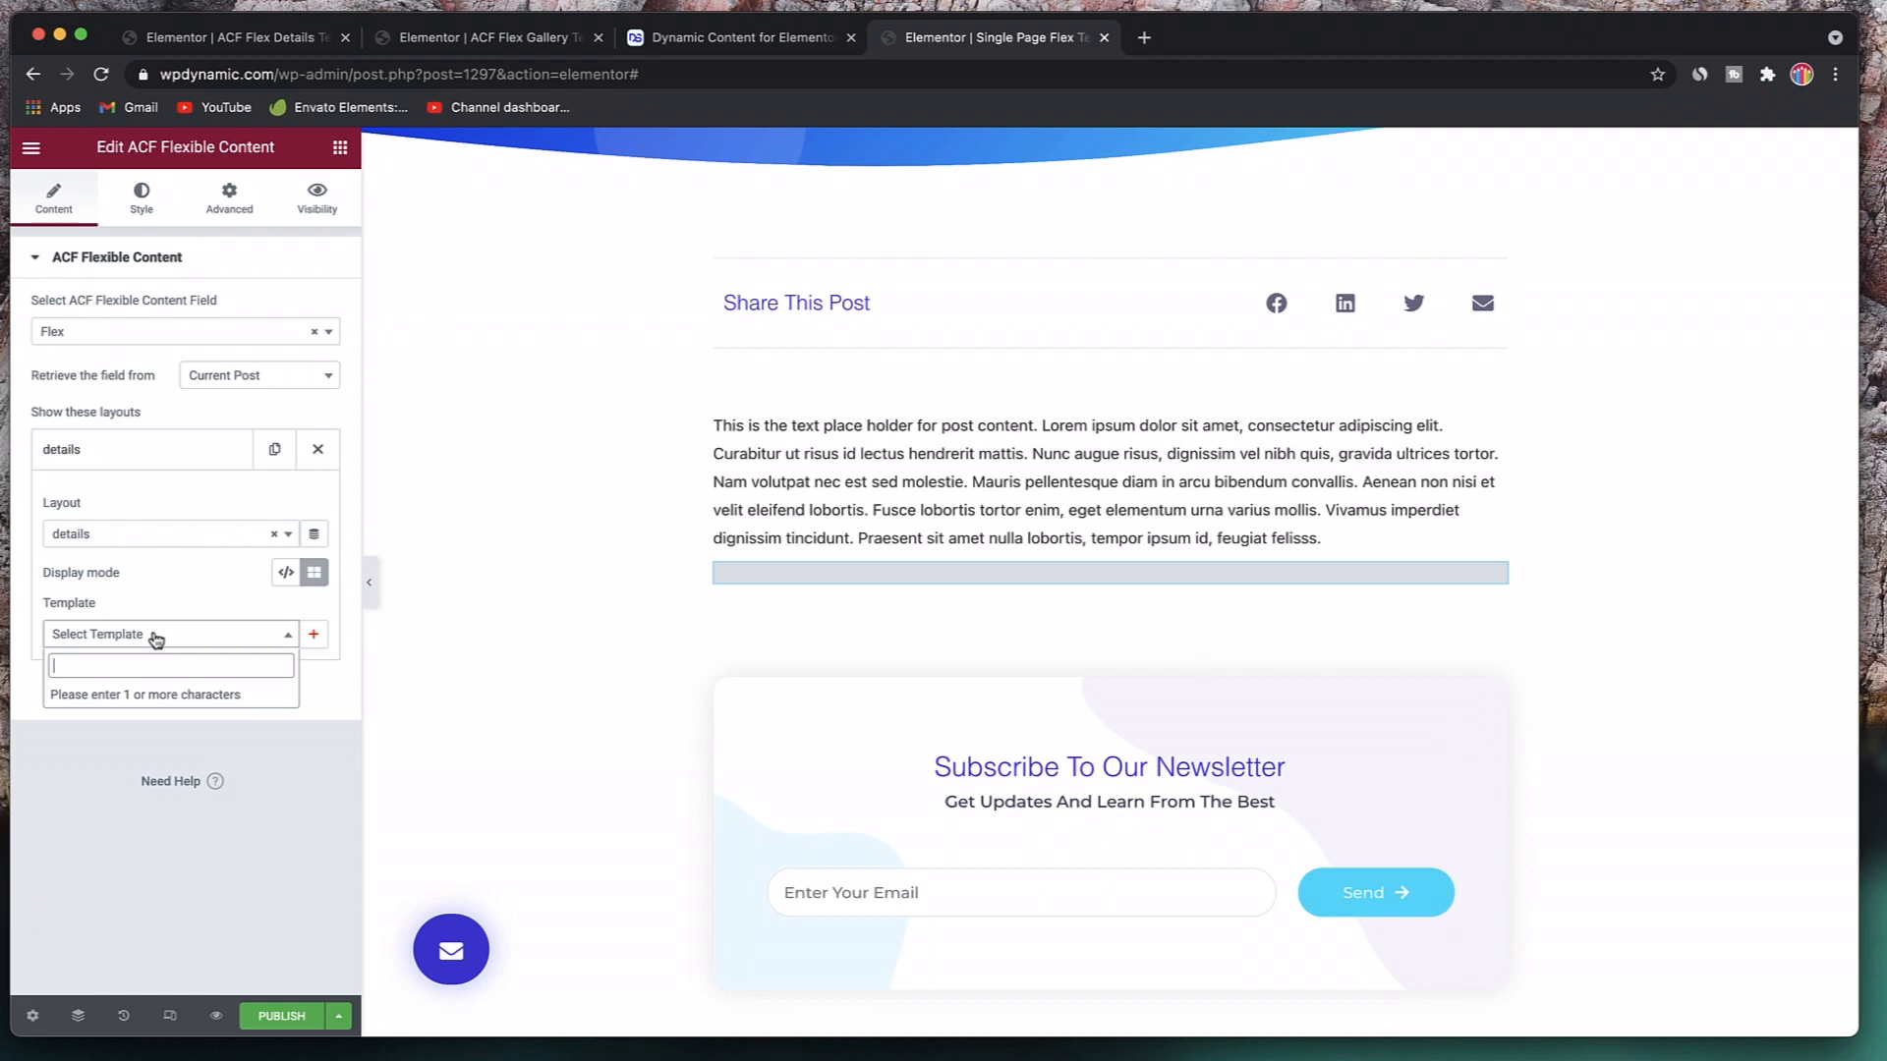
click(189, 589)
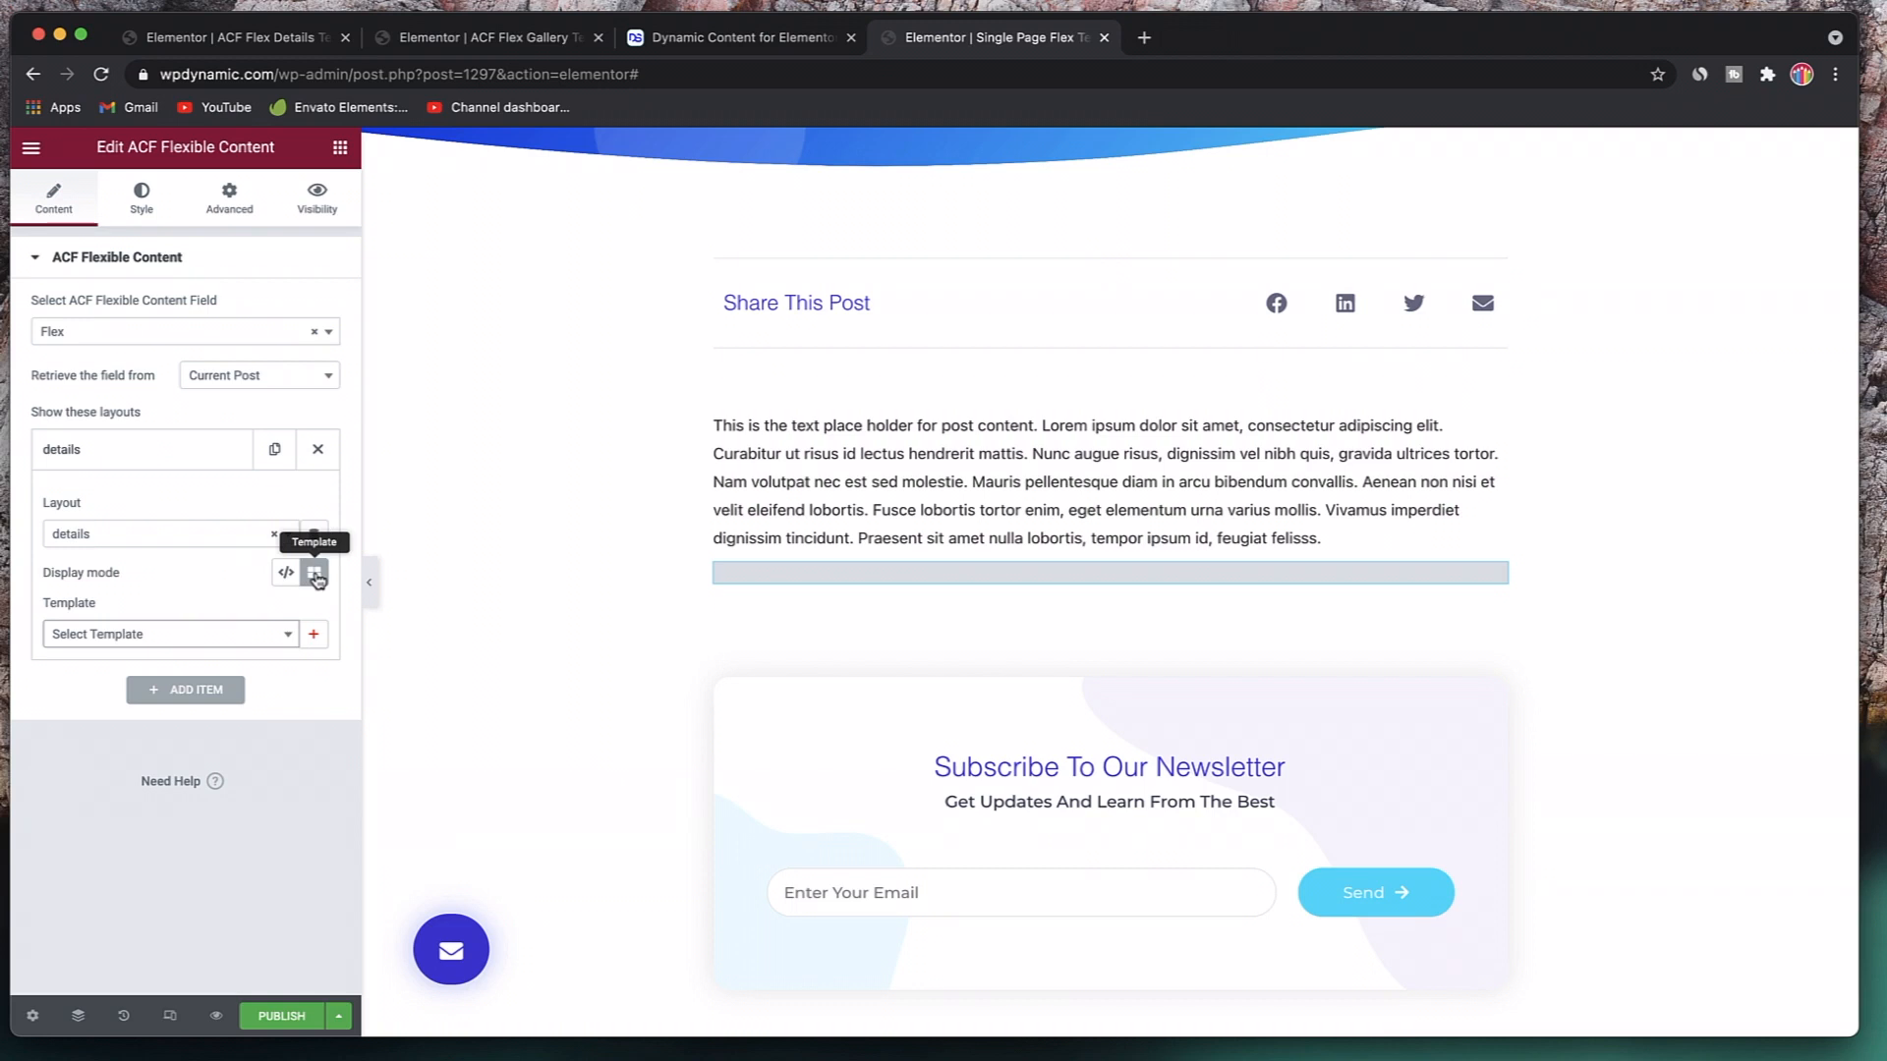
click(195, 636)
text(de)
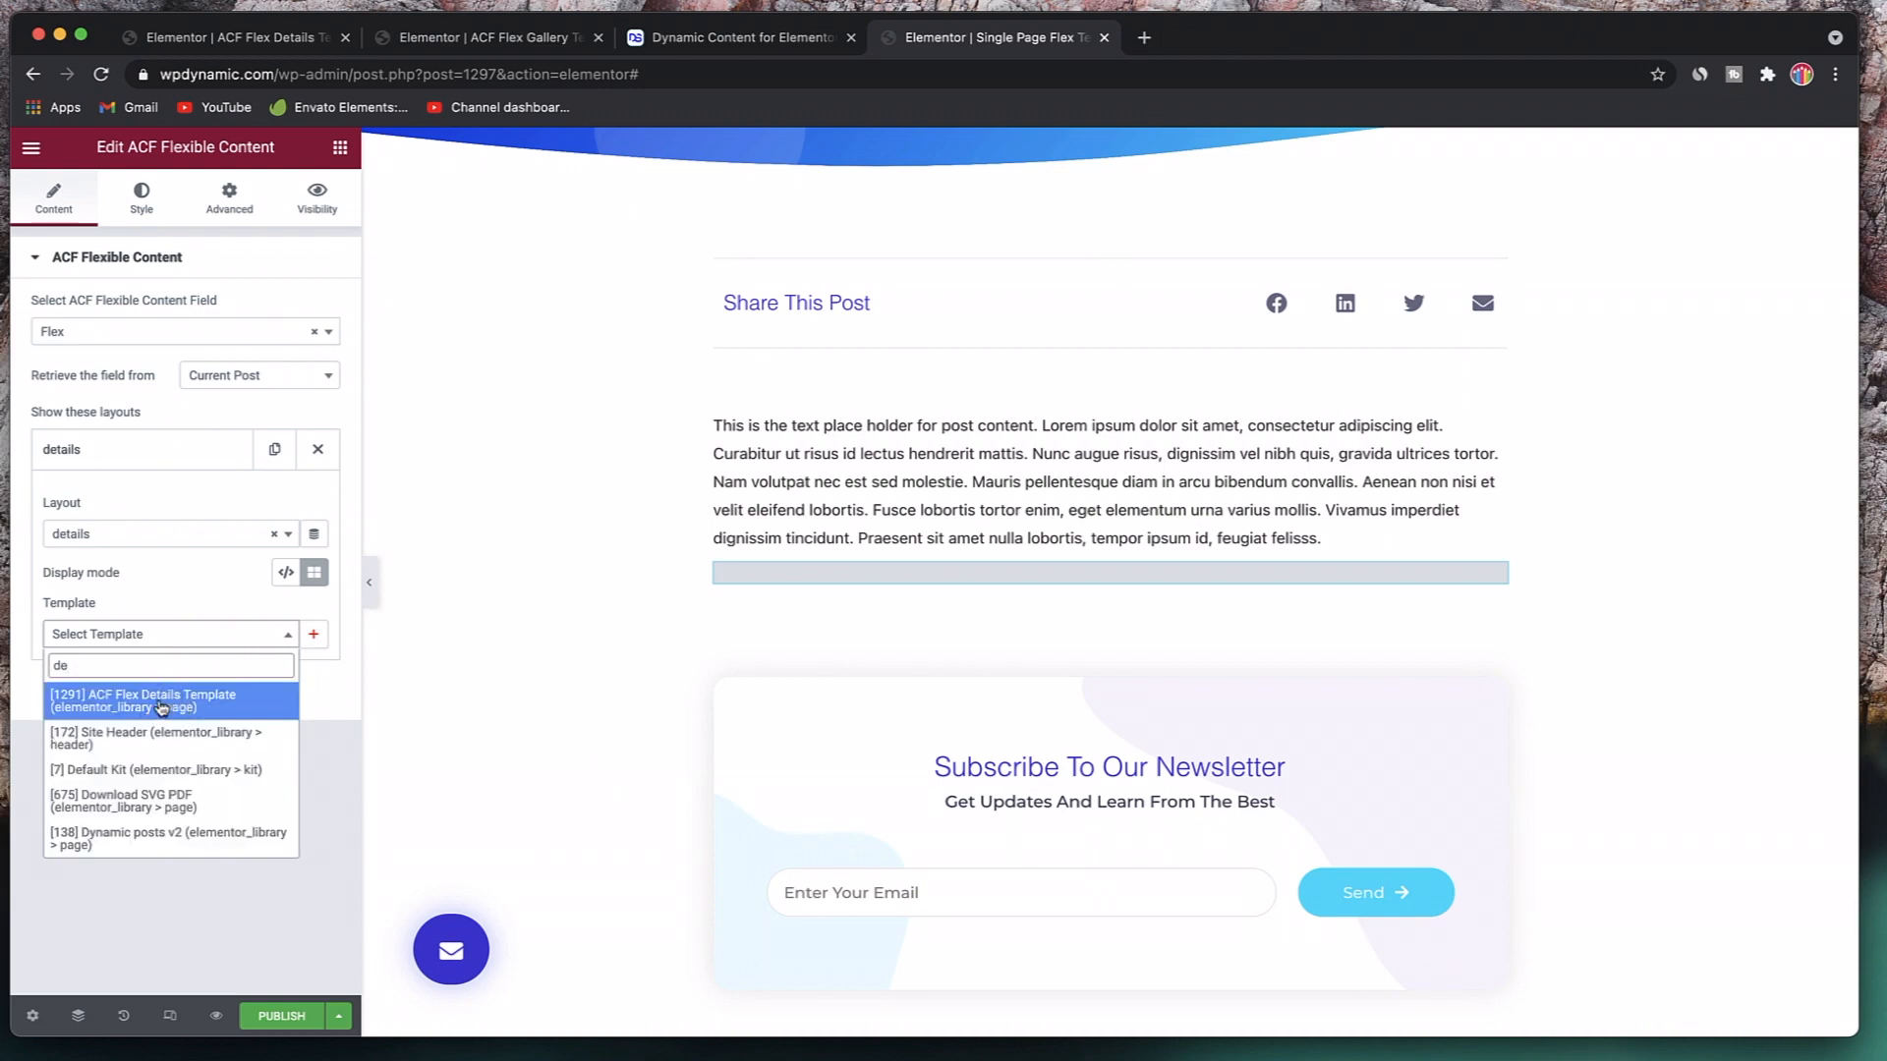
click(162, 707)
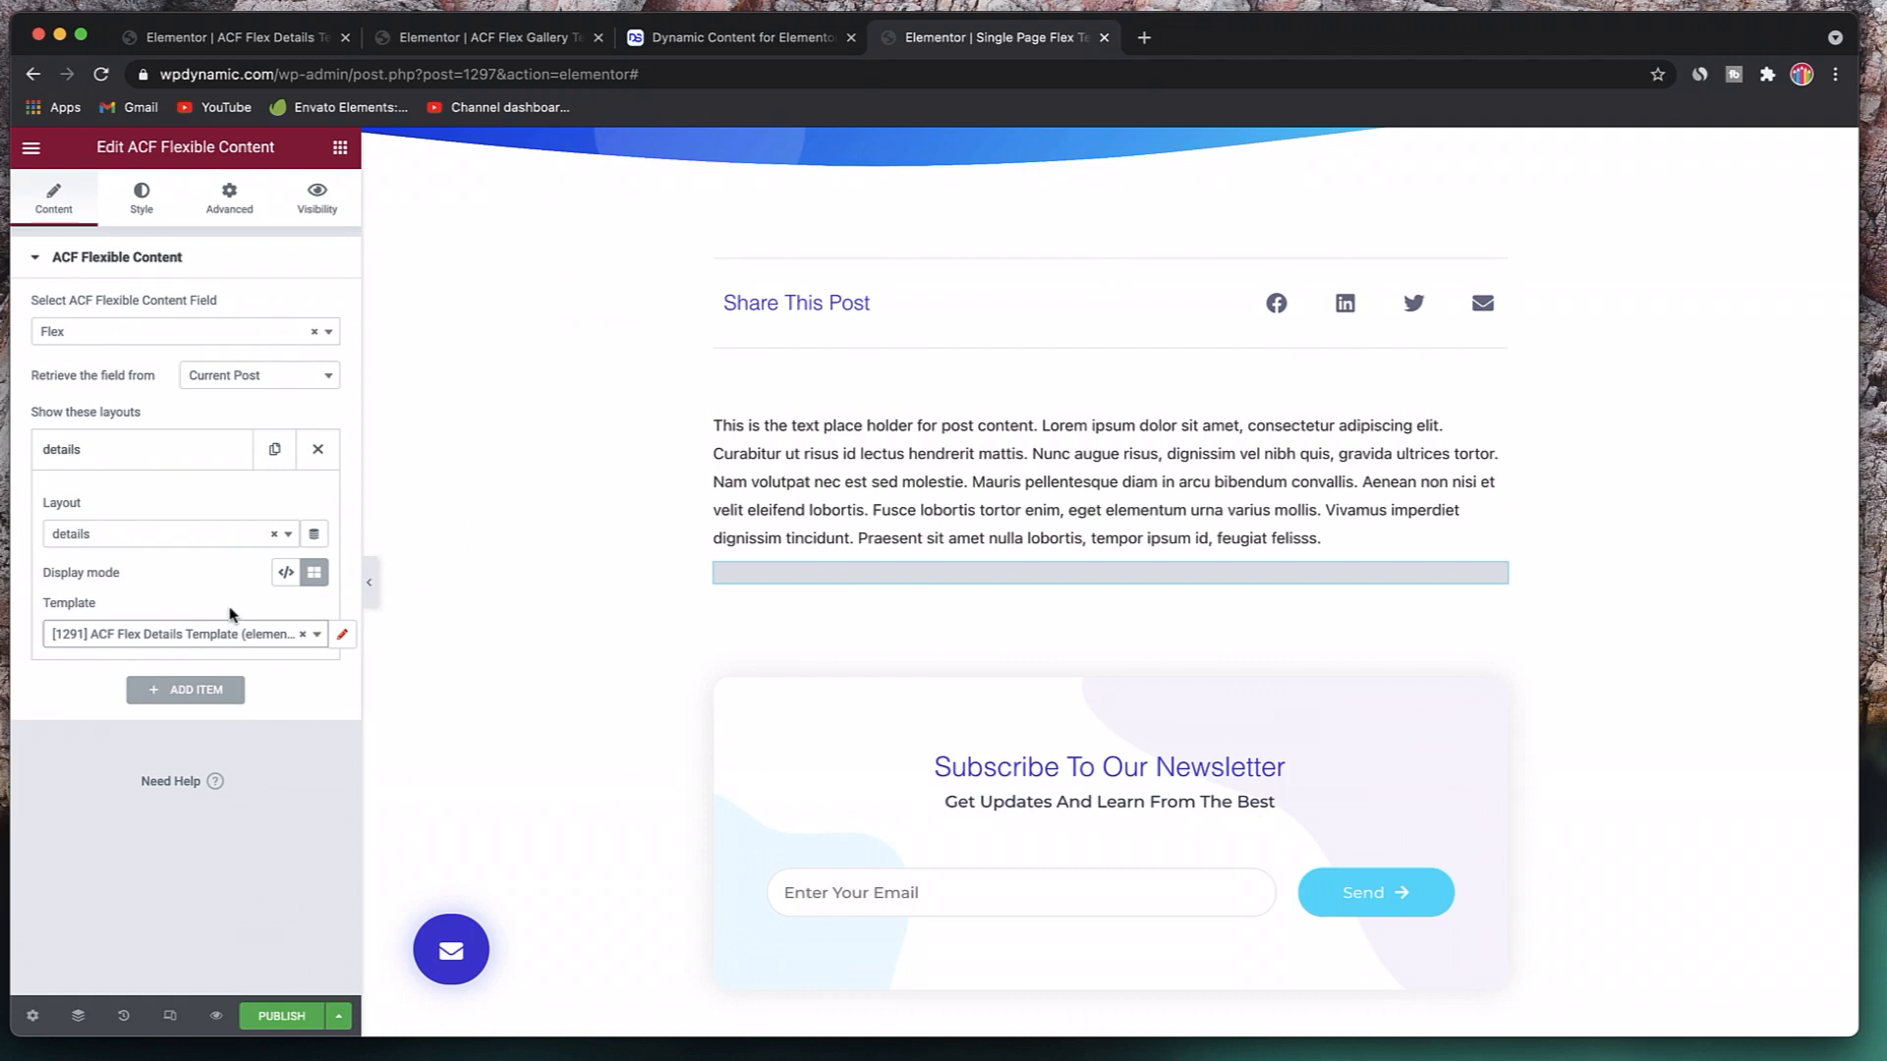
click(108, 450)
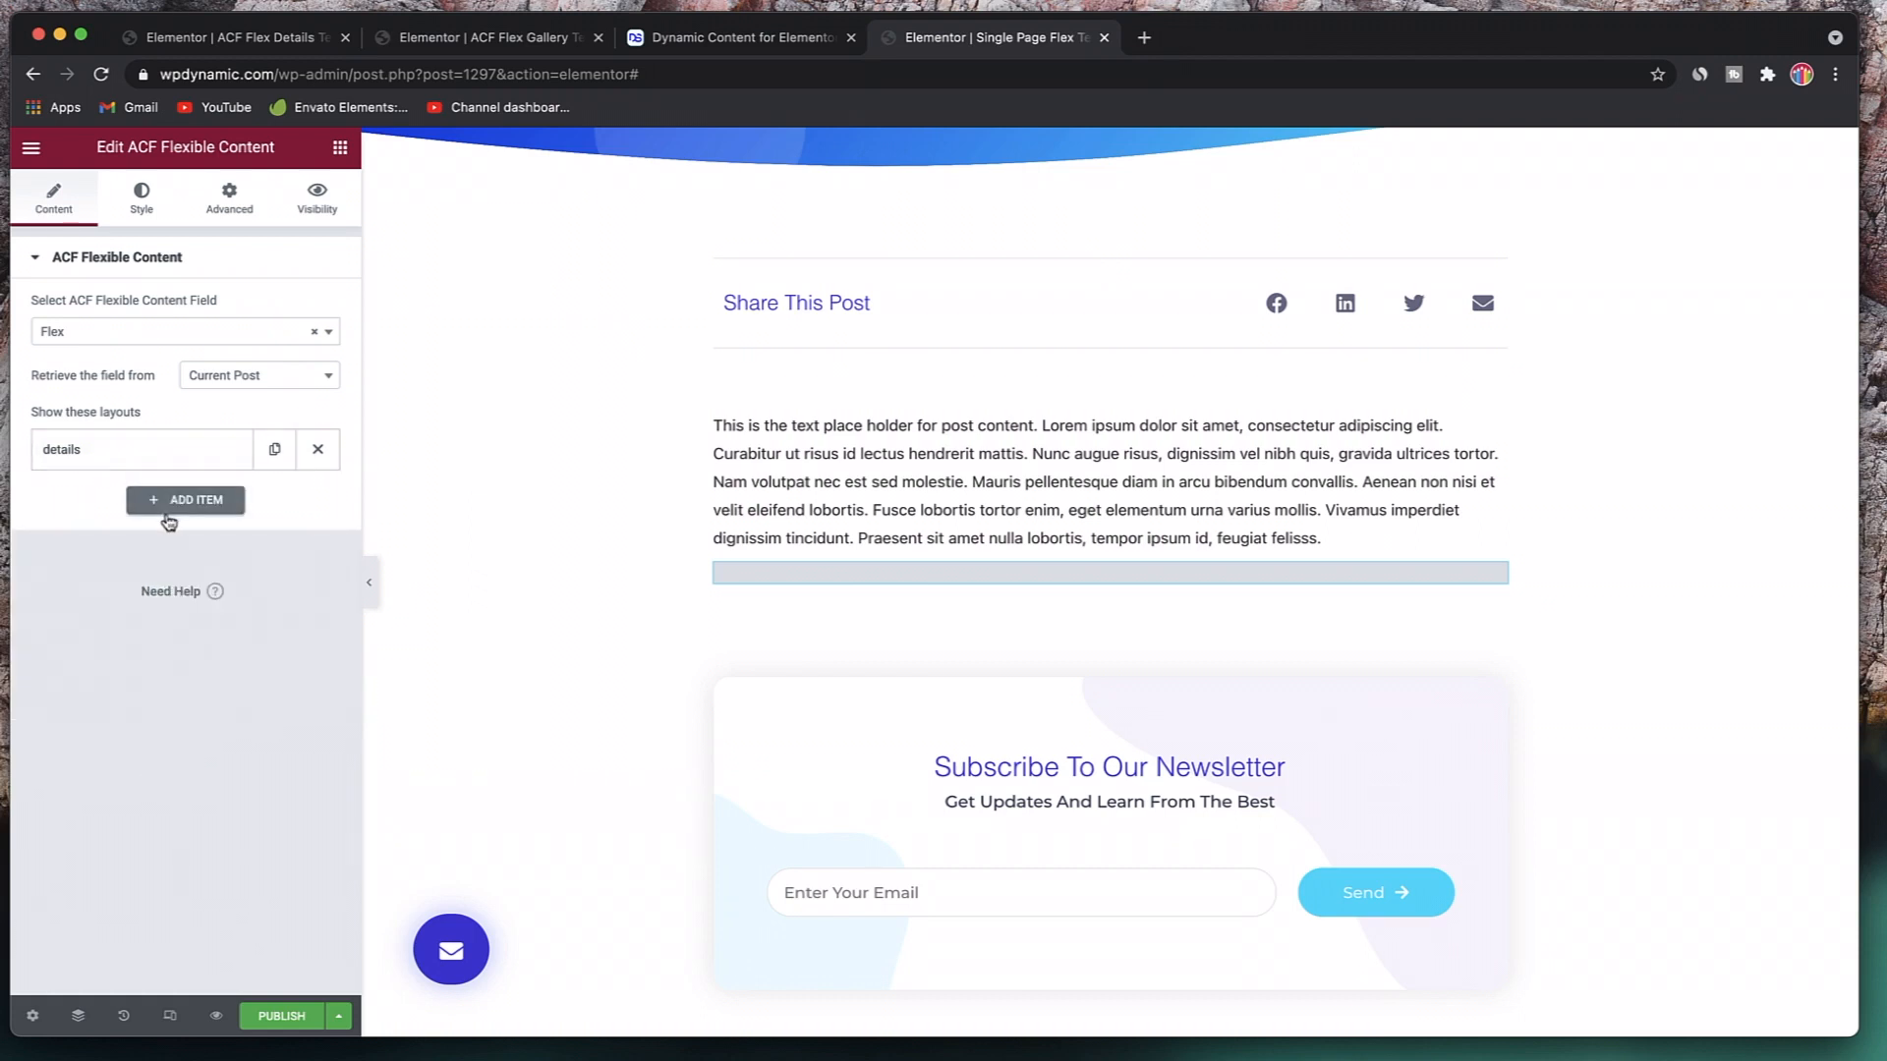
- Add a second layout item with the images layout and assign it the ACF Flex Gallery Template
click(163, 496)
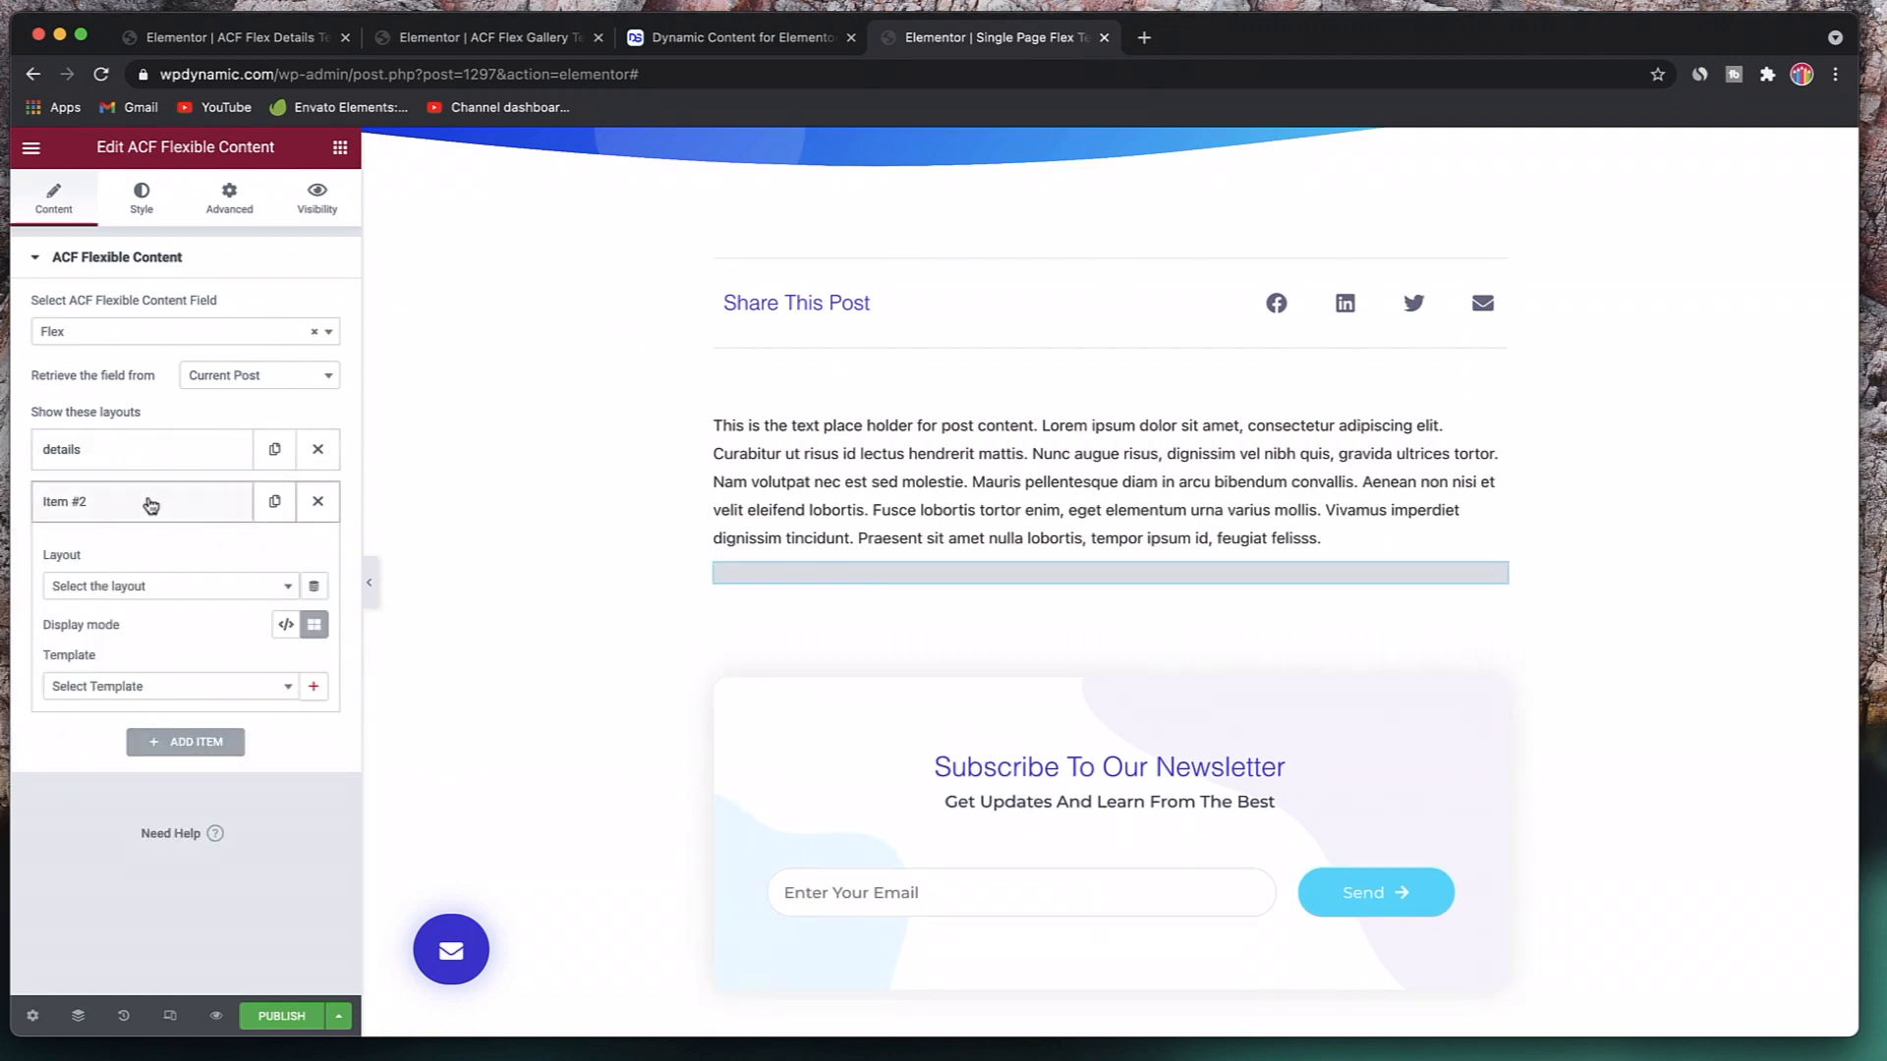
click(175, 591)
text(im)
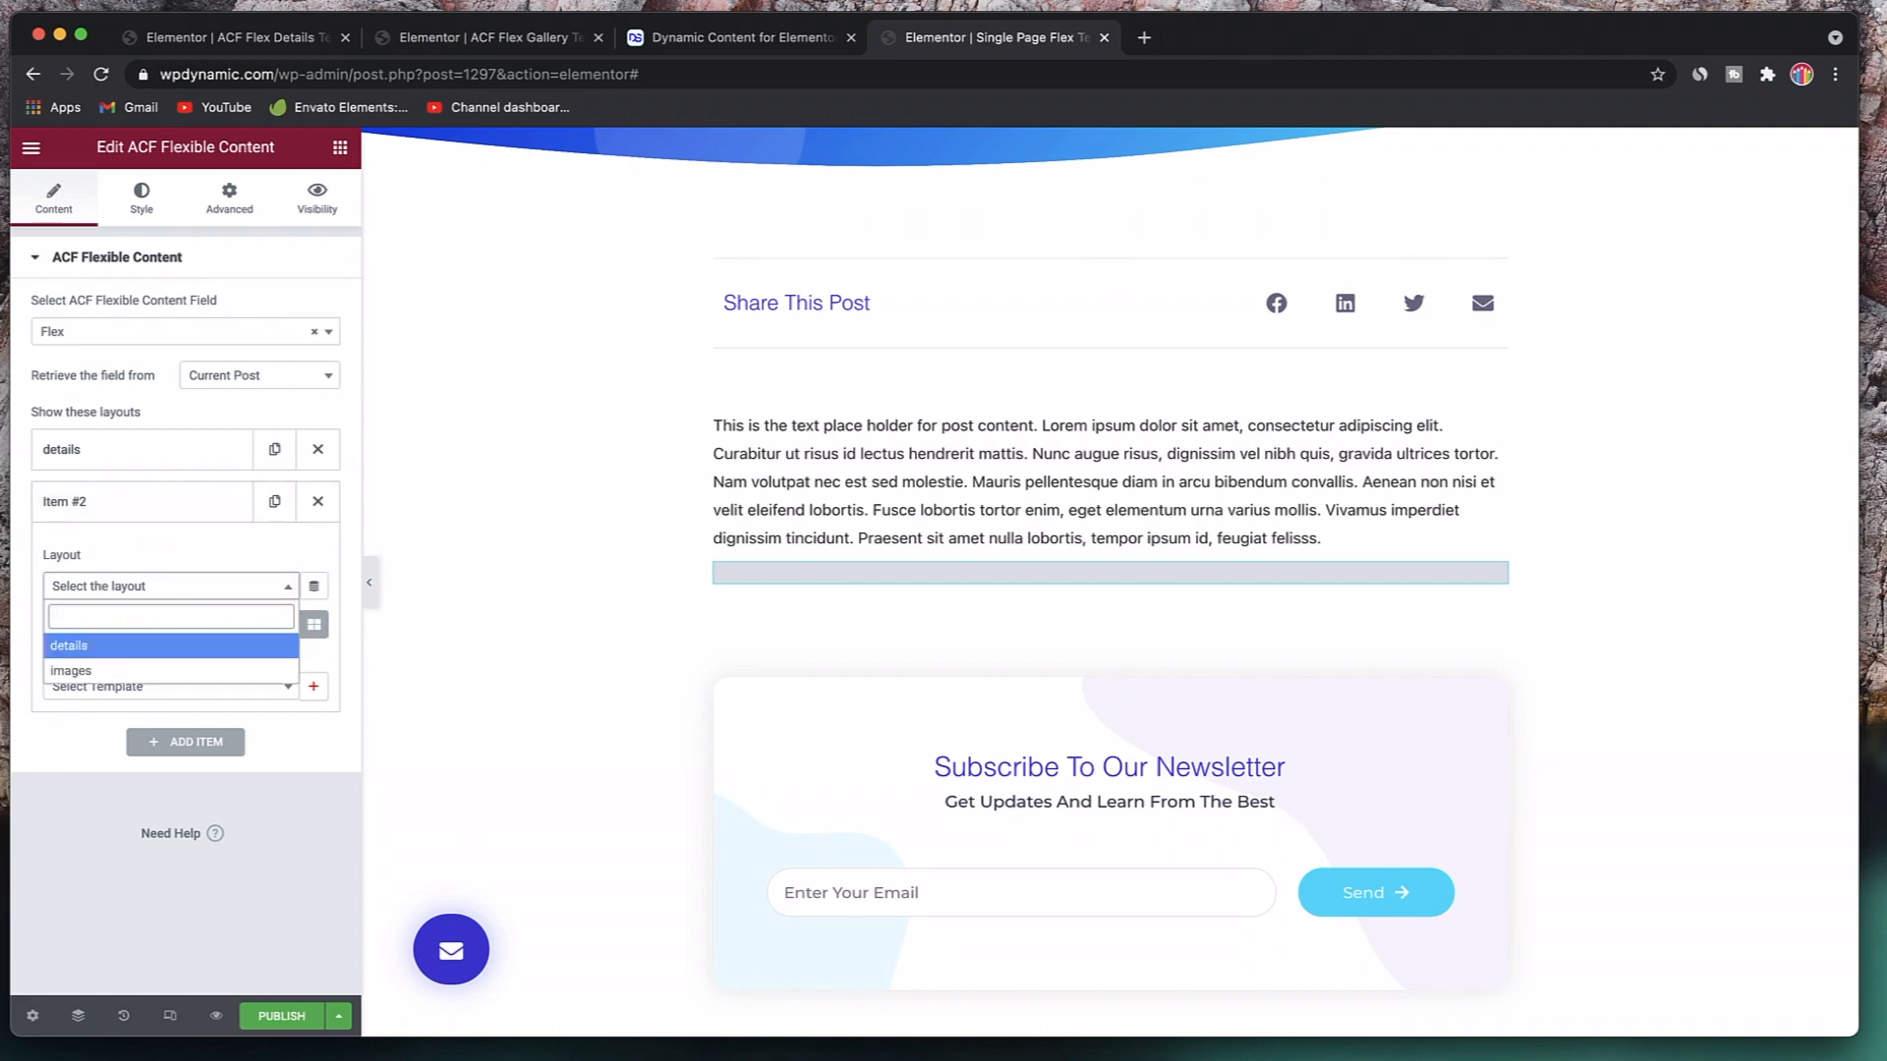
click(148, 671)
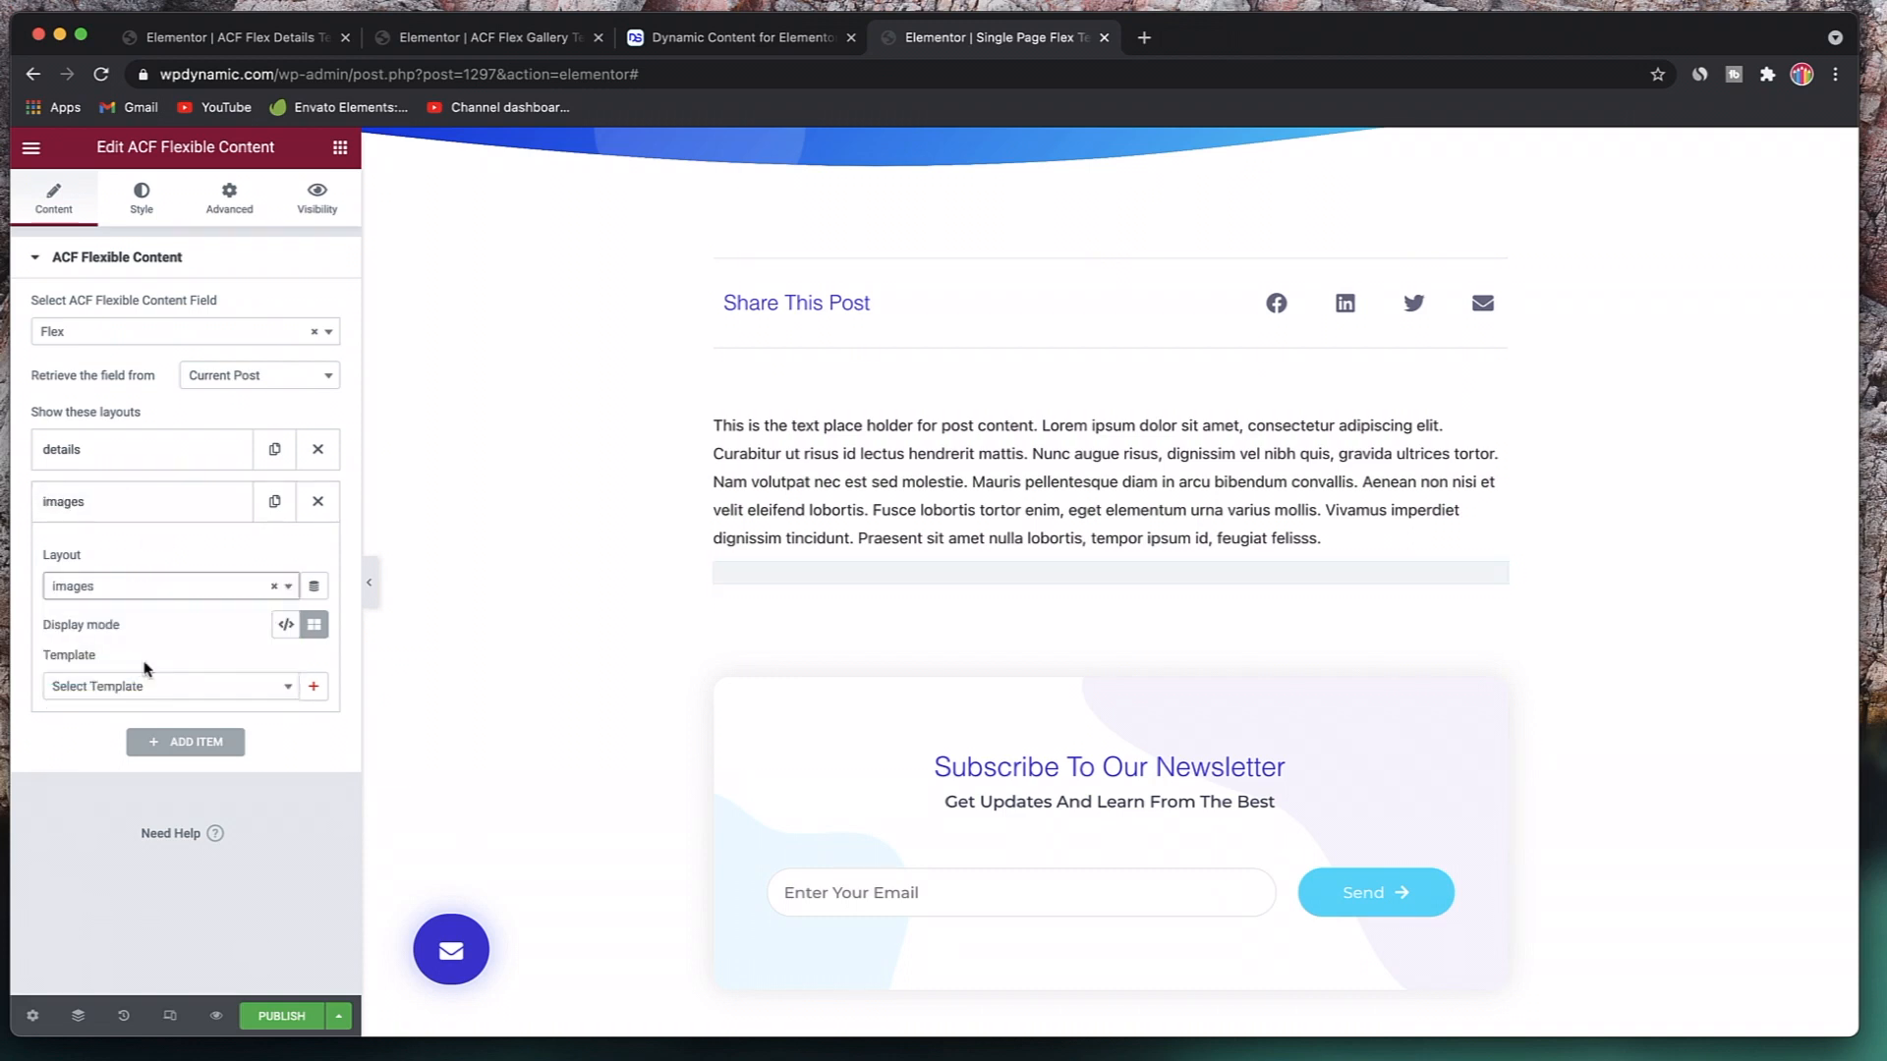
click(245, 688)
text(fle)
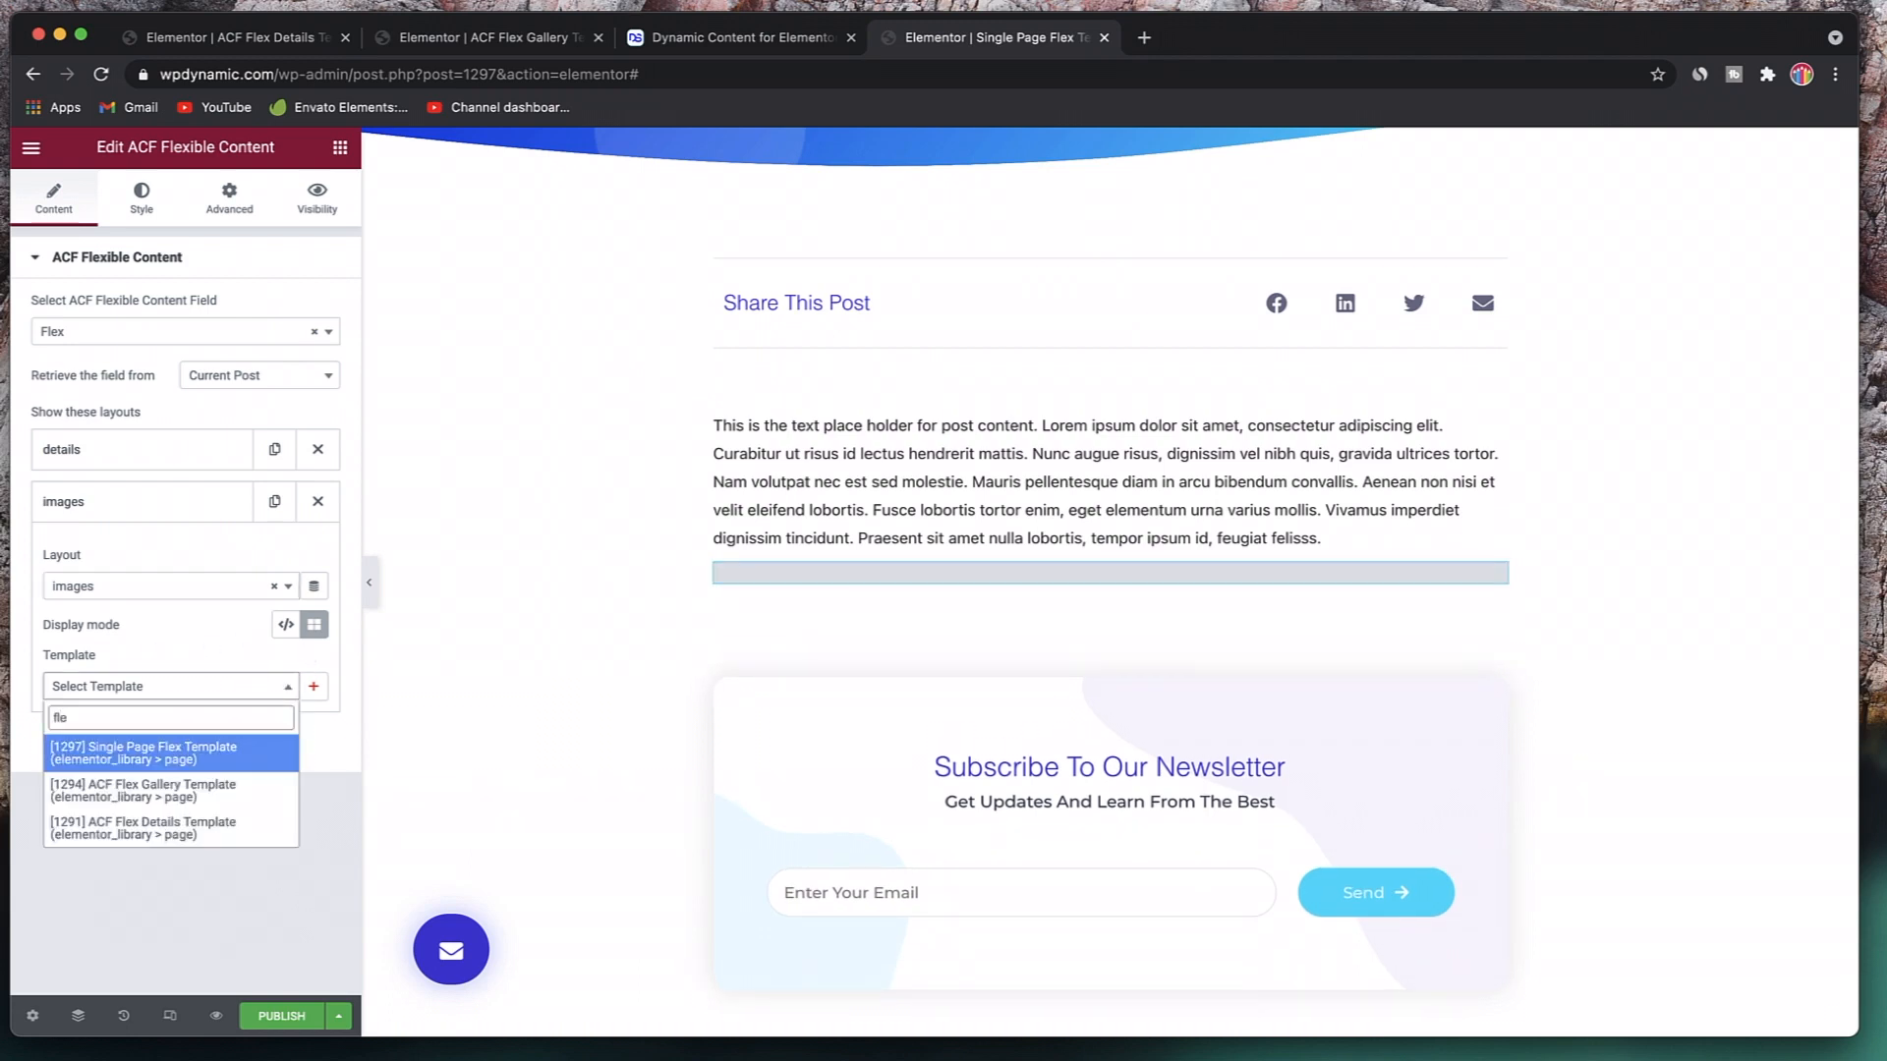
click(215, 794)
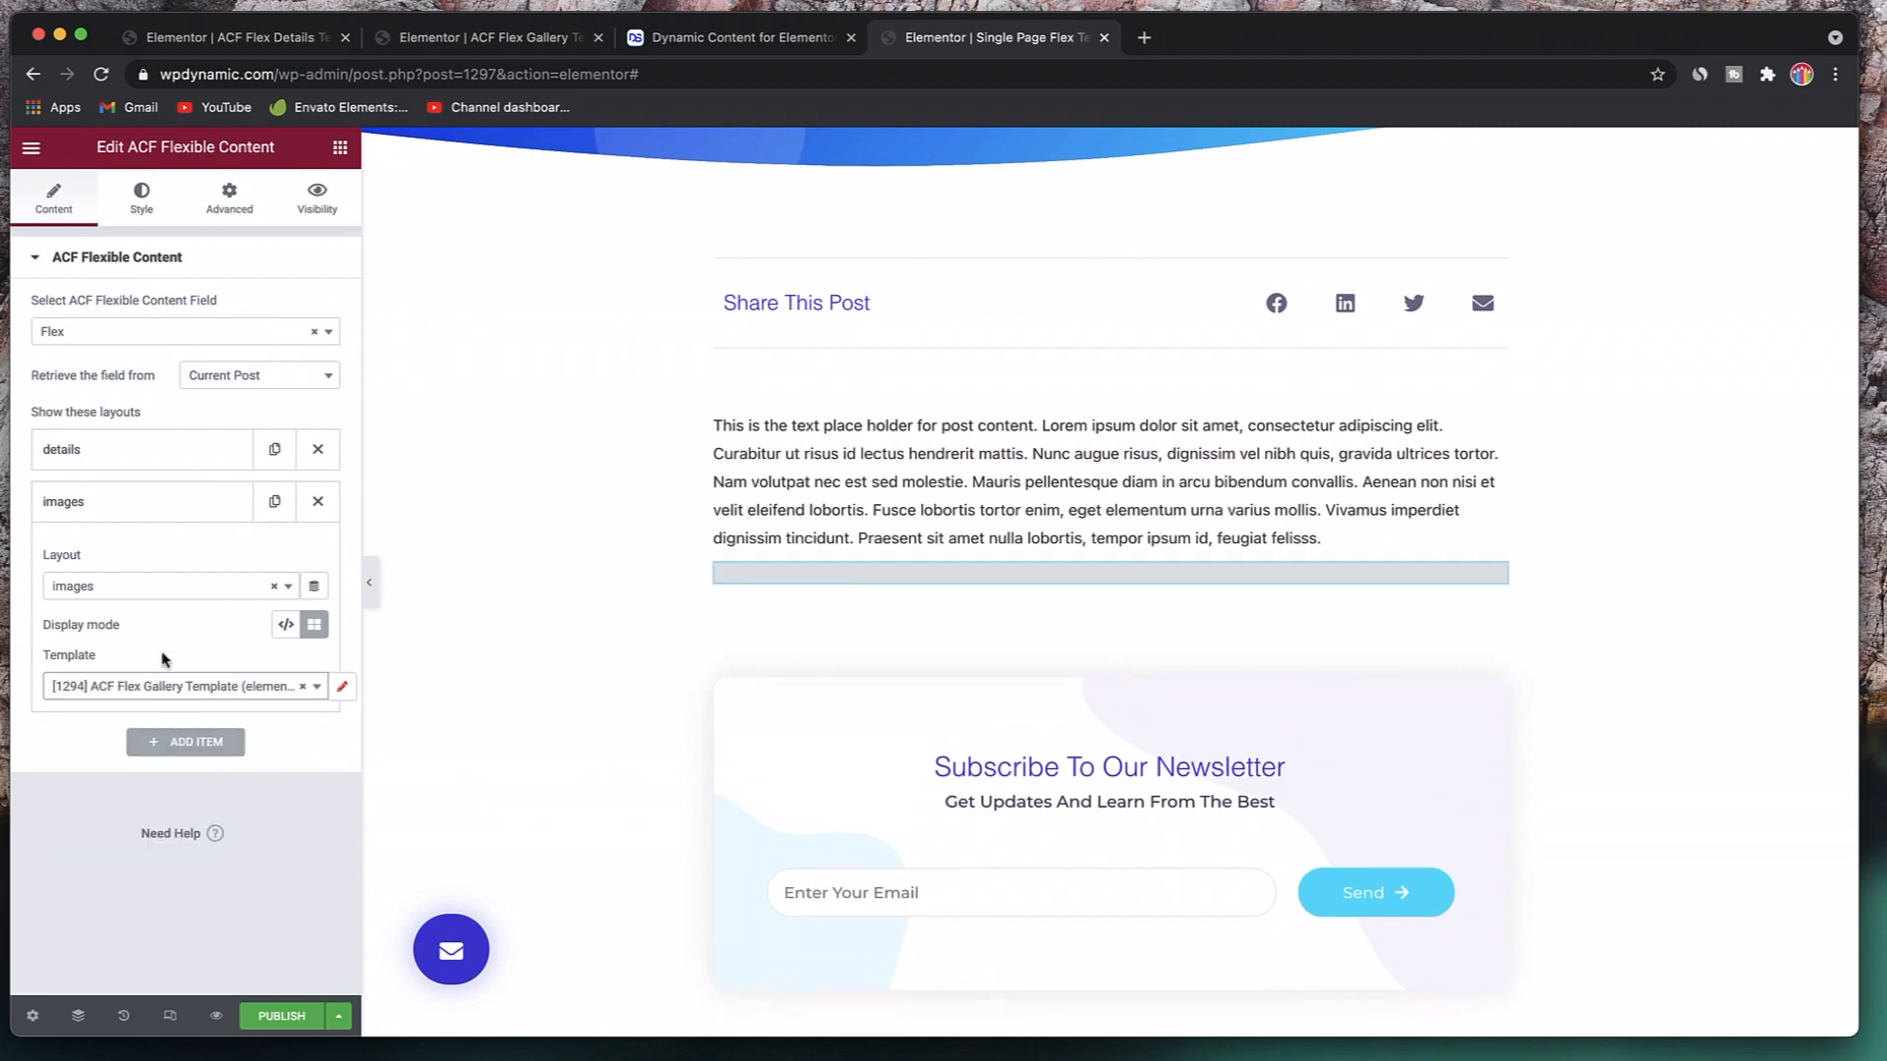
click(137, 511)
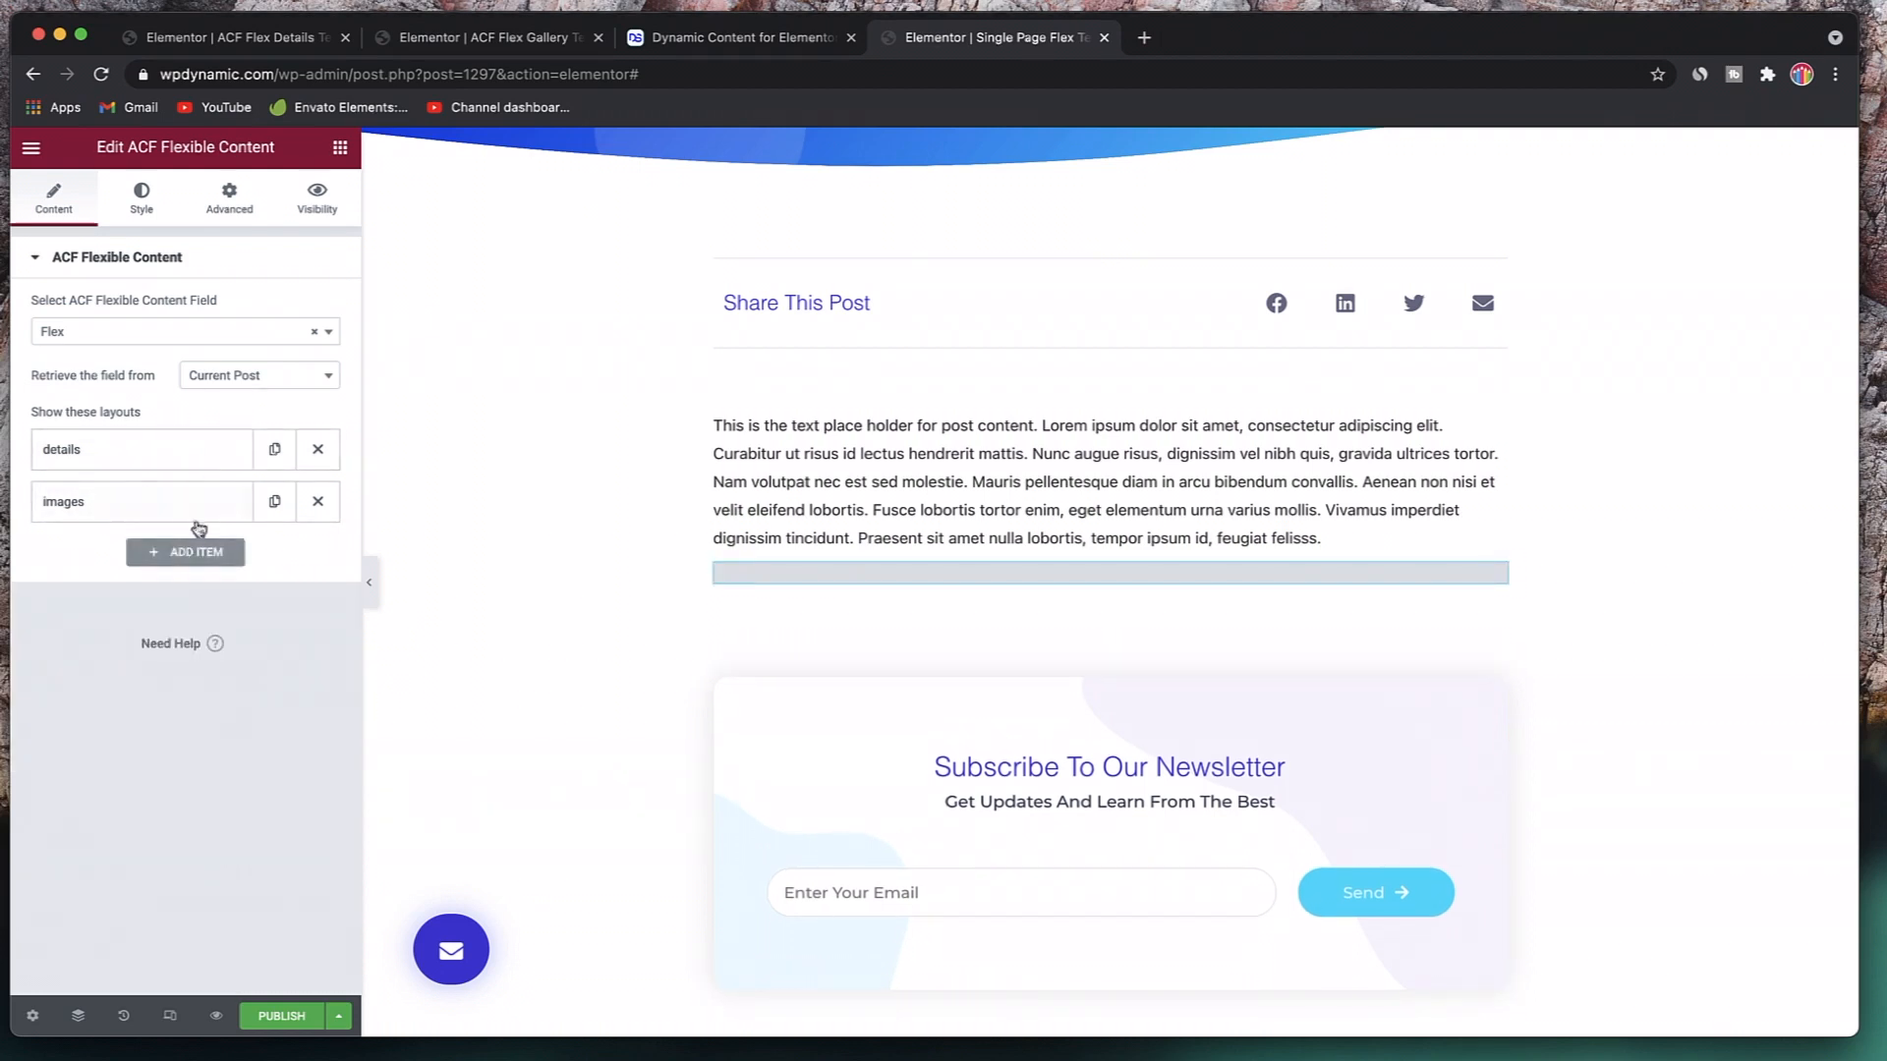
- Check the finished Single Page Flex Template on the canvas and publish it
mouse_move(306, 1047)
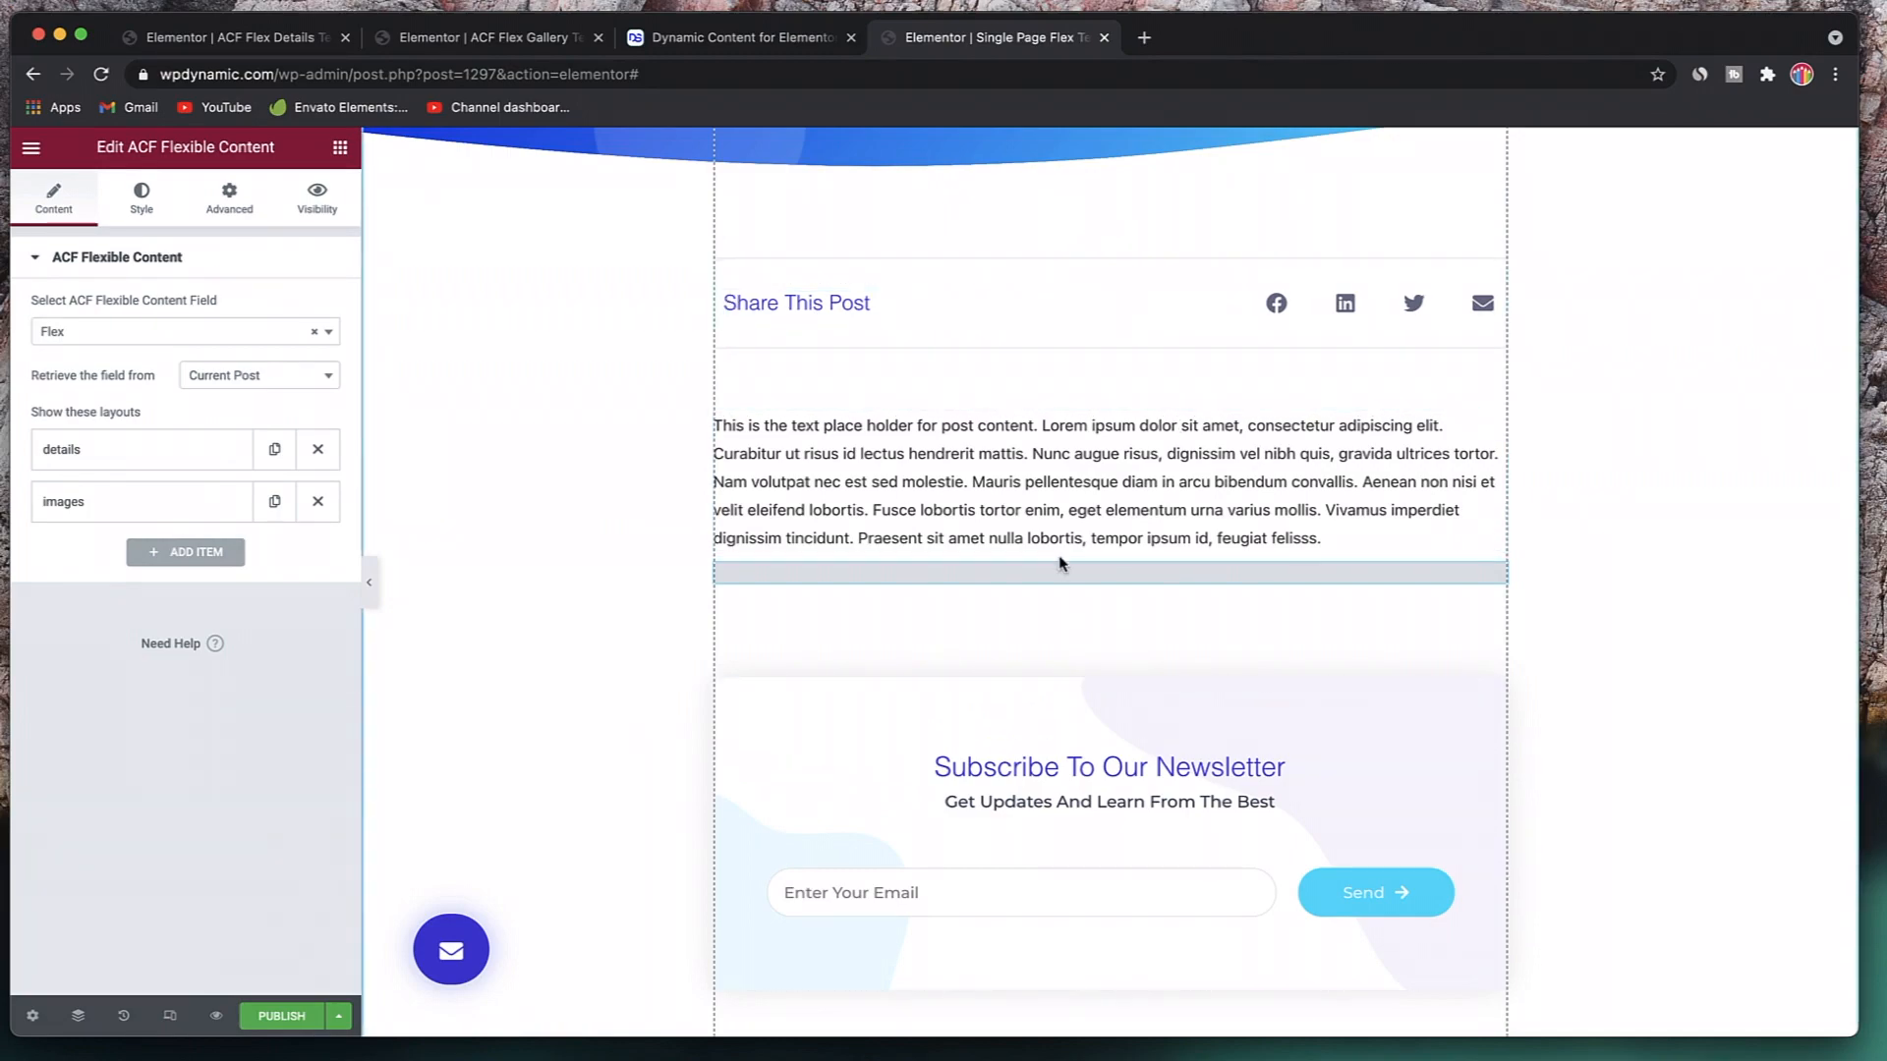
scroll(1059, 562, up, 5)
scroll(1052, 749, down, 6)
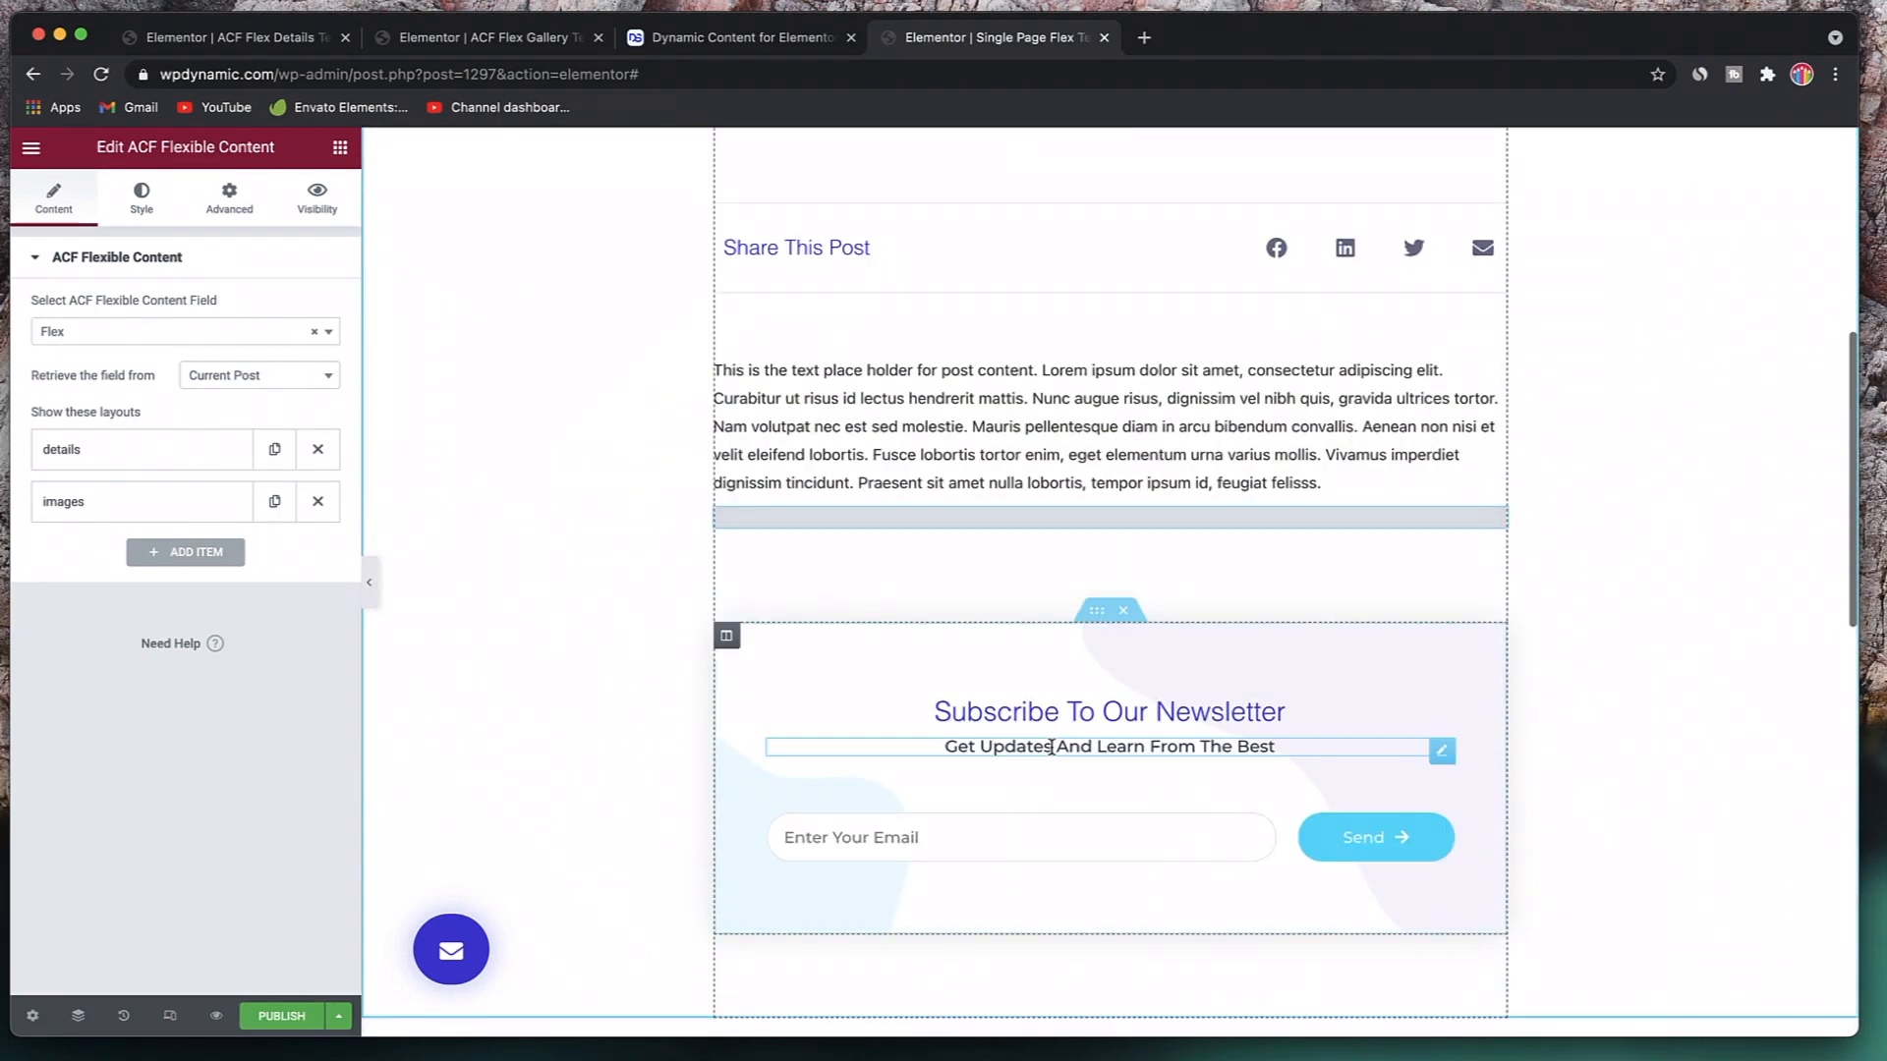
scroll(1048, 350, up, 6)
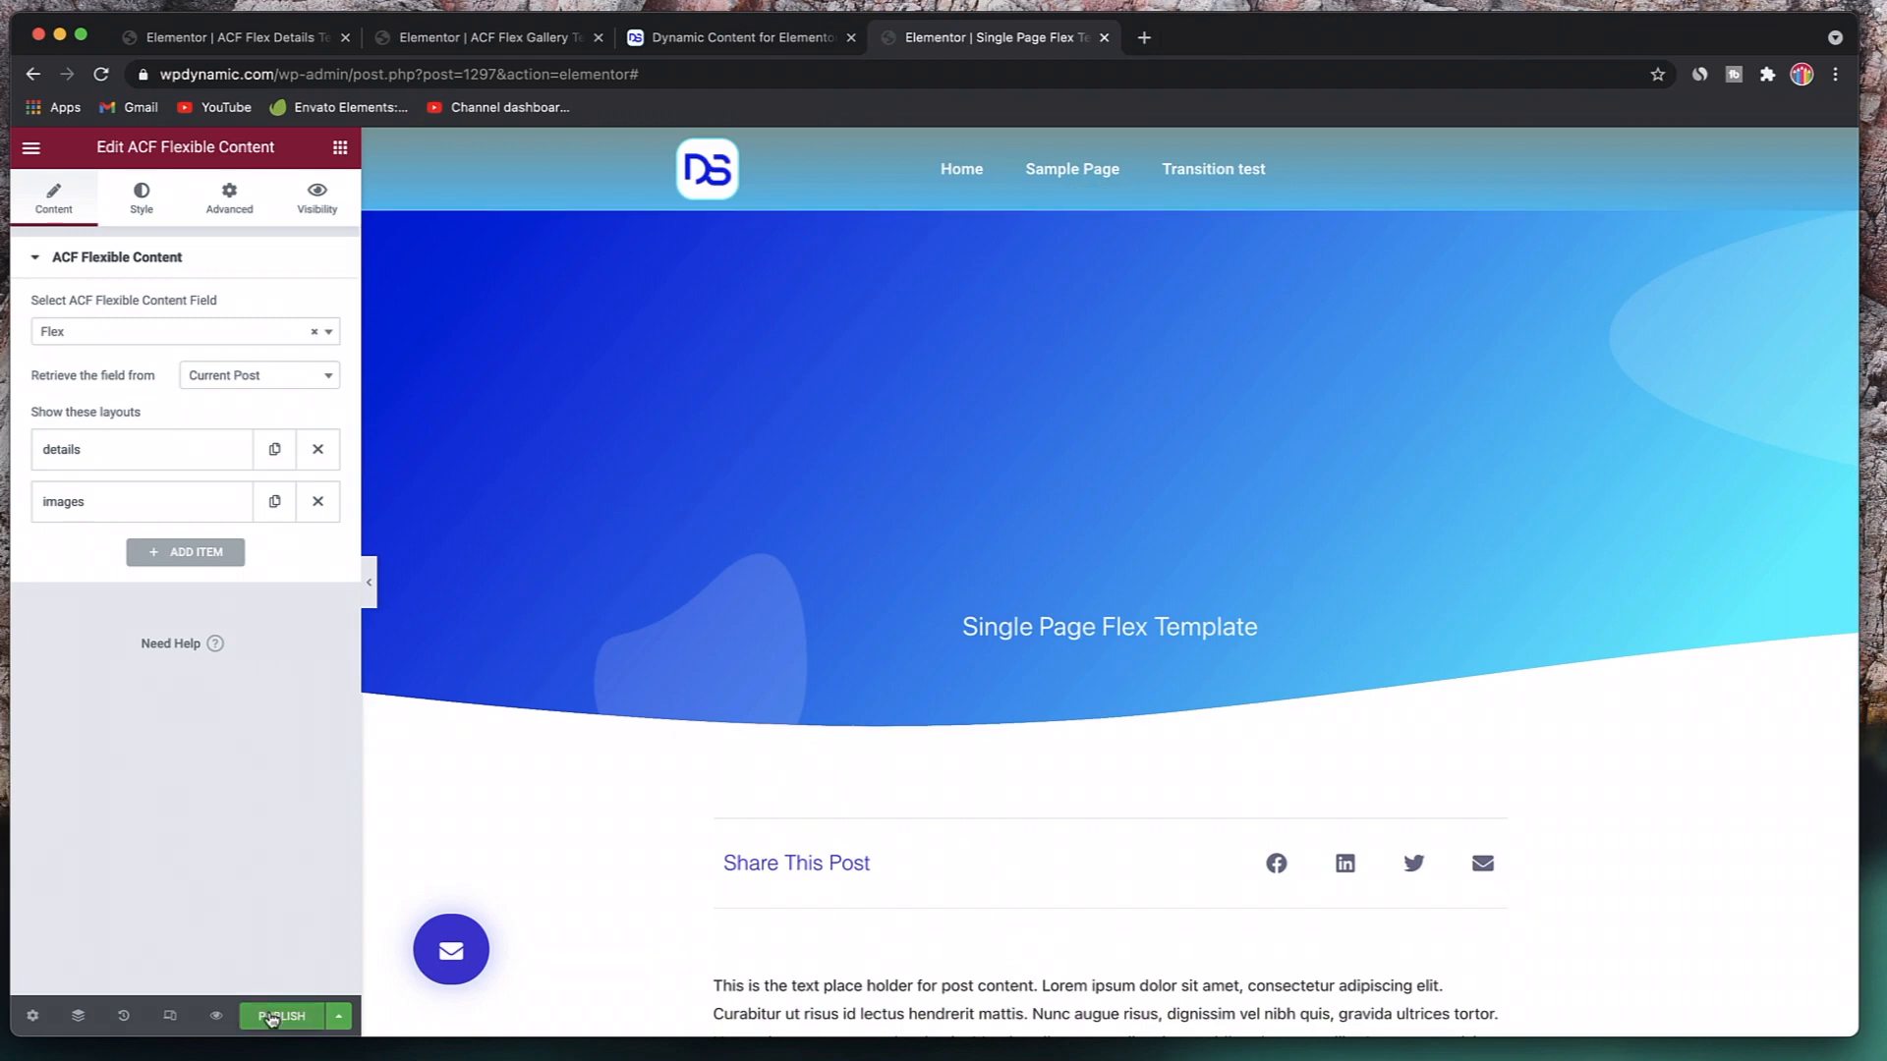
click(273, 1018)
- In the Dynamic Content Template System, set the single Posts page template to Single Page Flex Template, save the settings and dismiss the notice
click(736, 37)
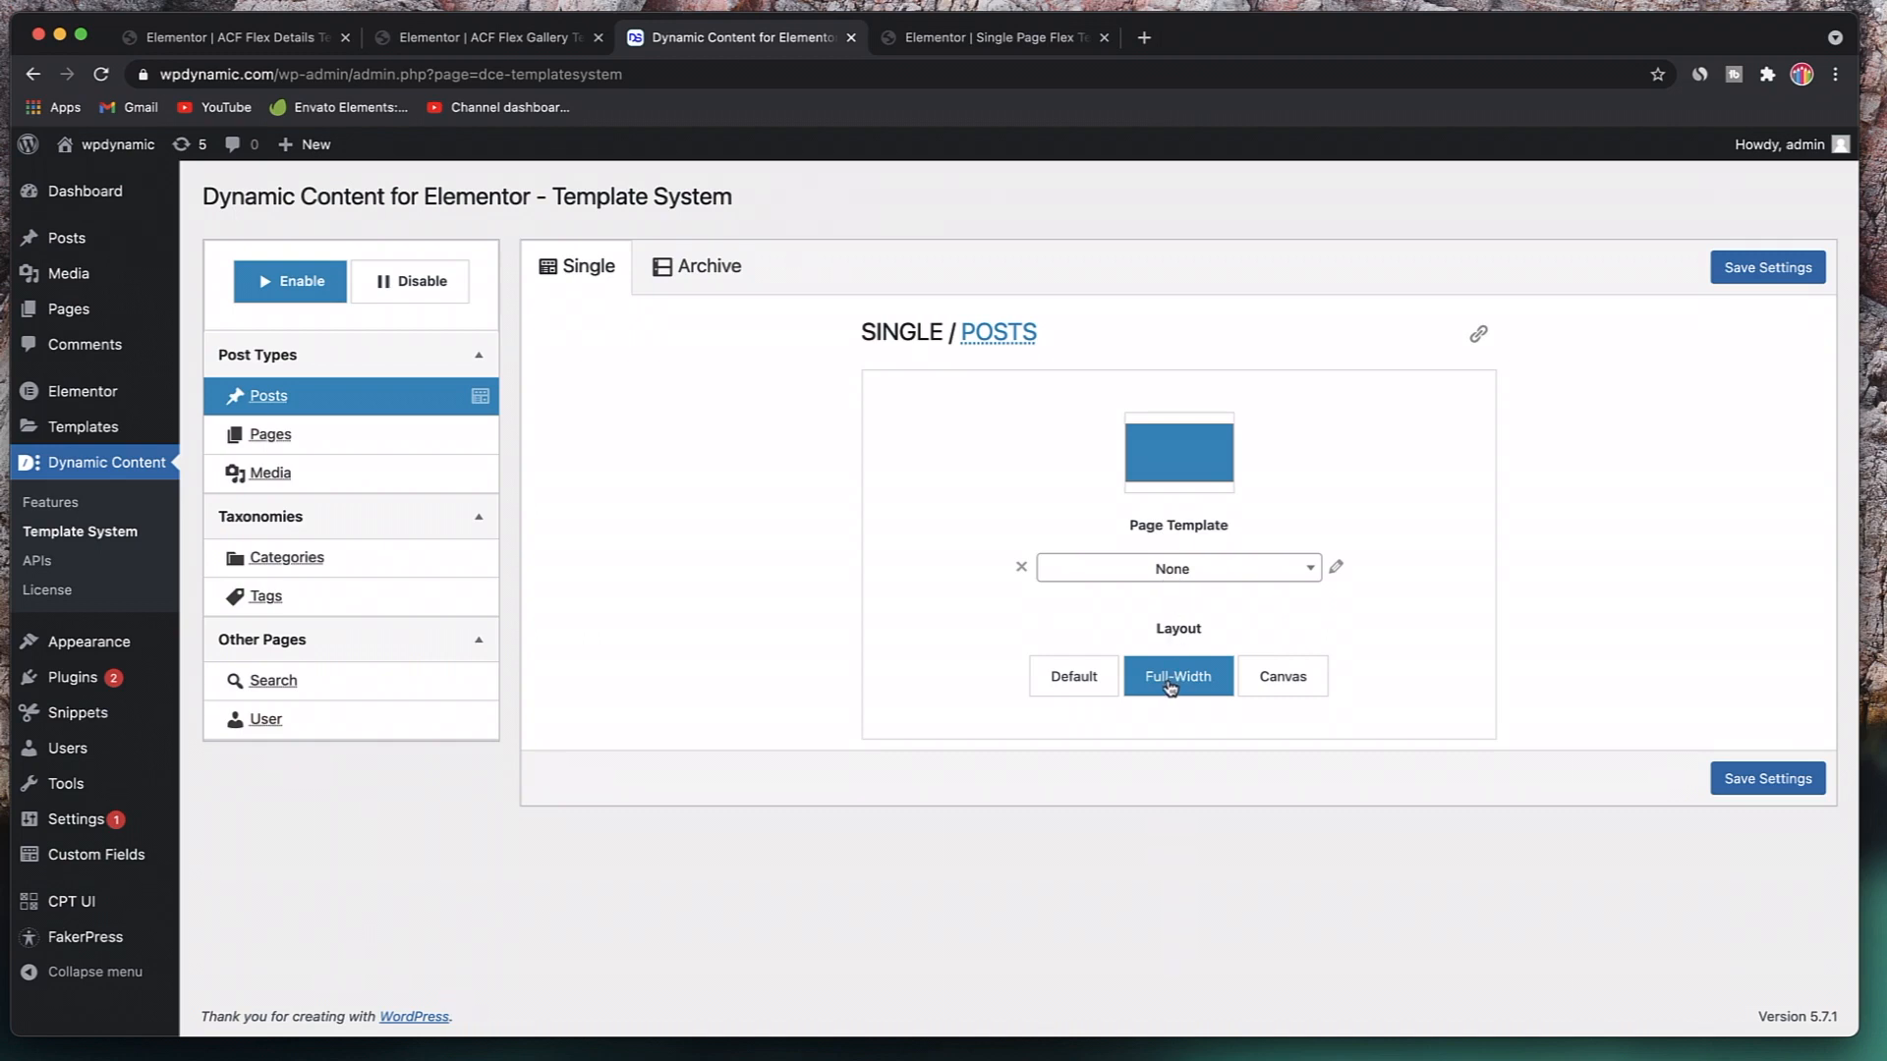
click(1177, 572)
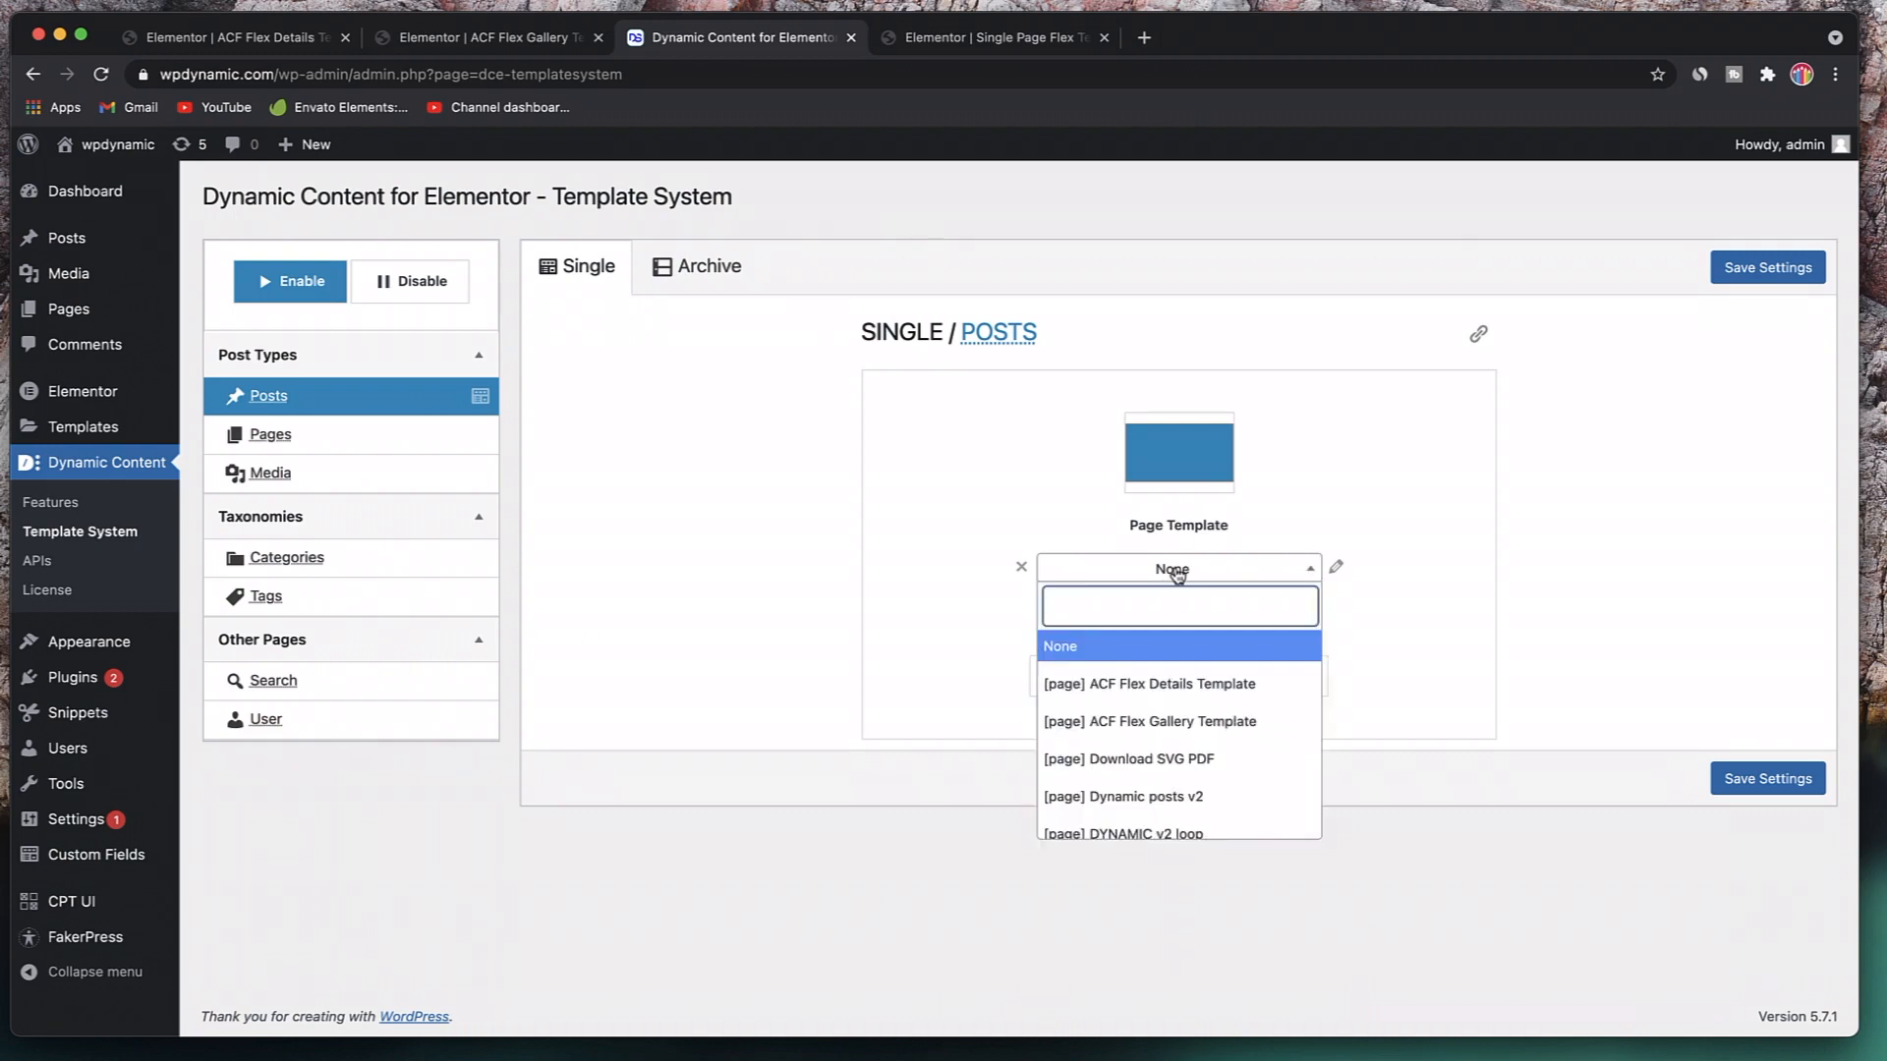
scroll(1179, 786, down, 3)
click(1179, 817)
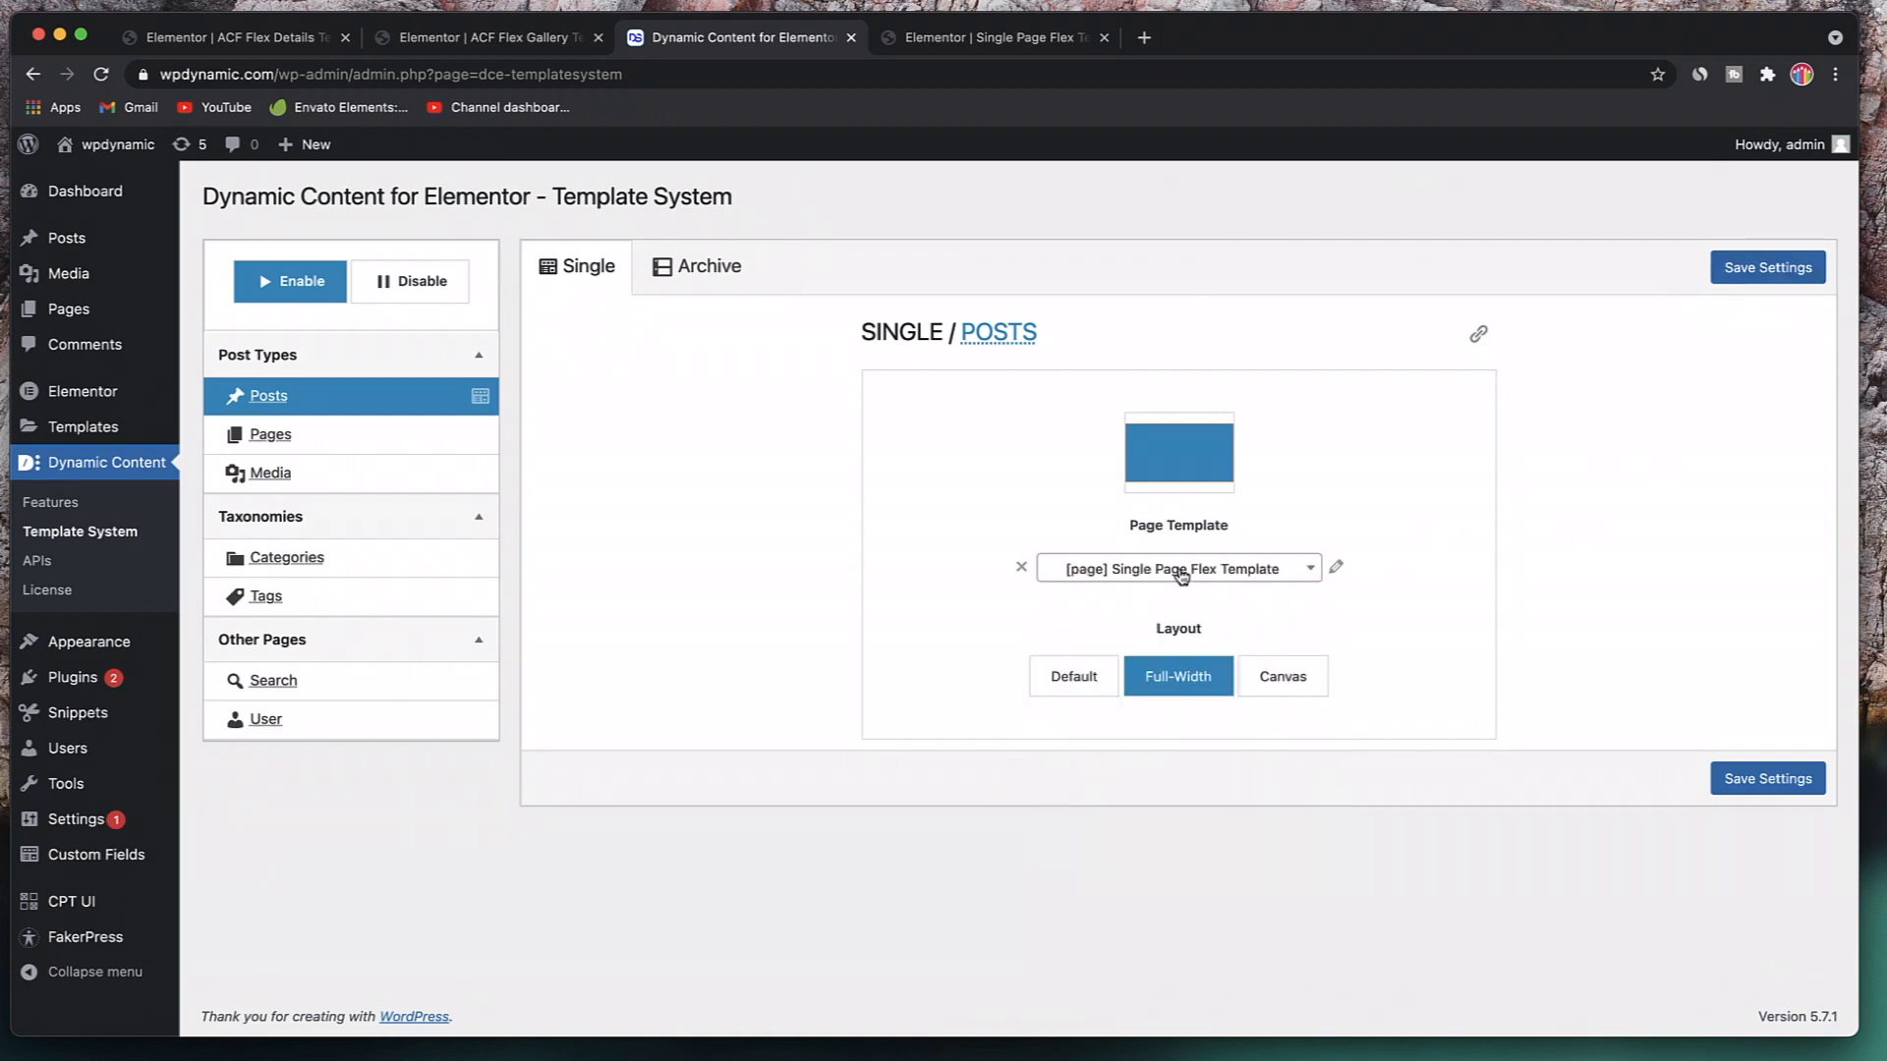
click(1741, 272)
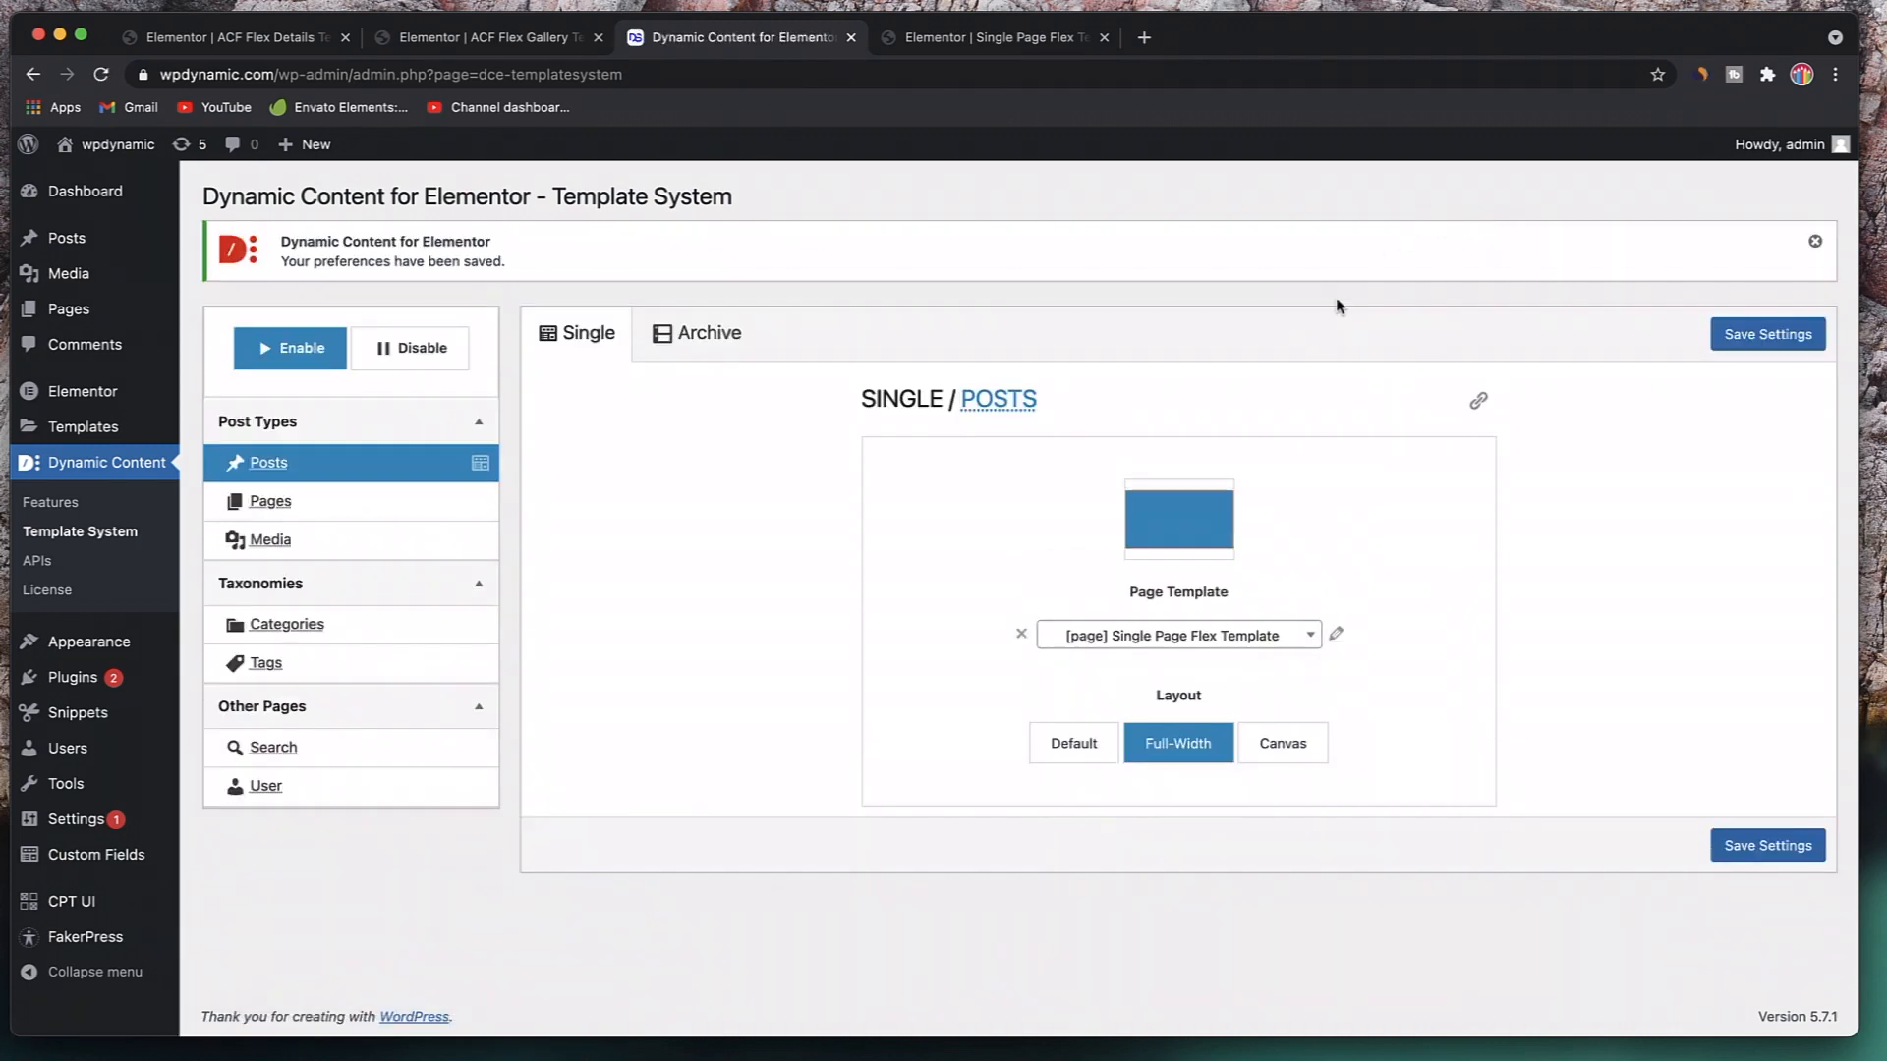
click(1816, 242)
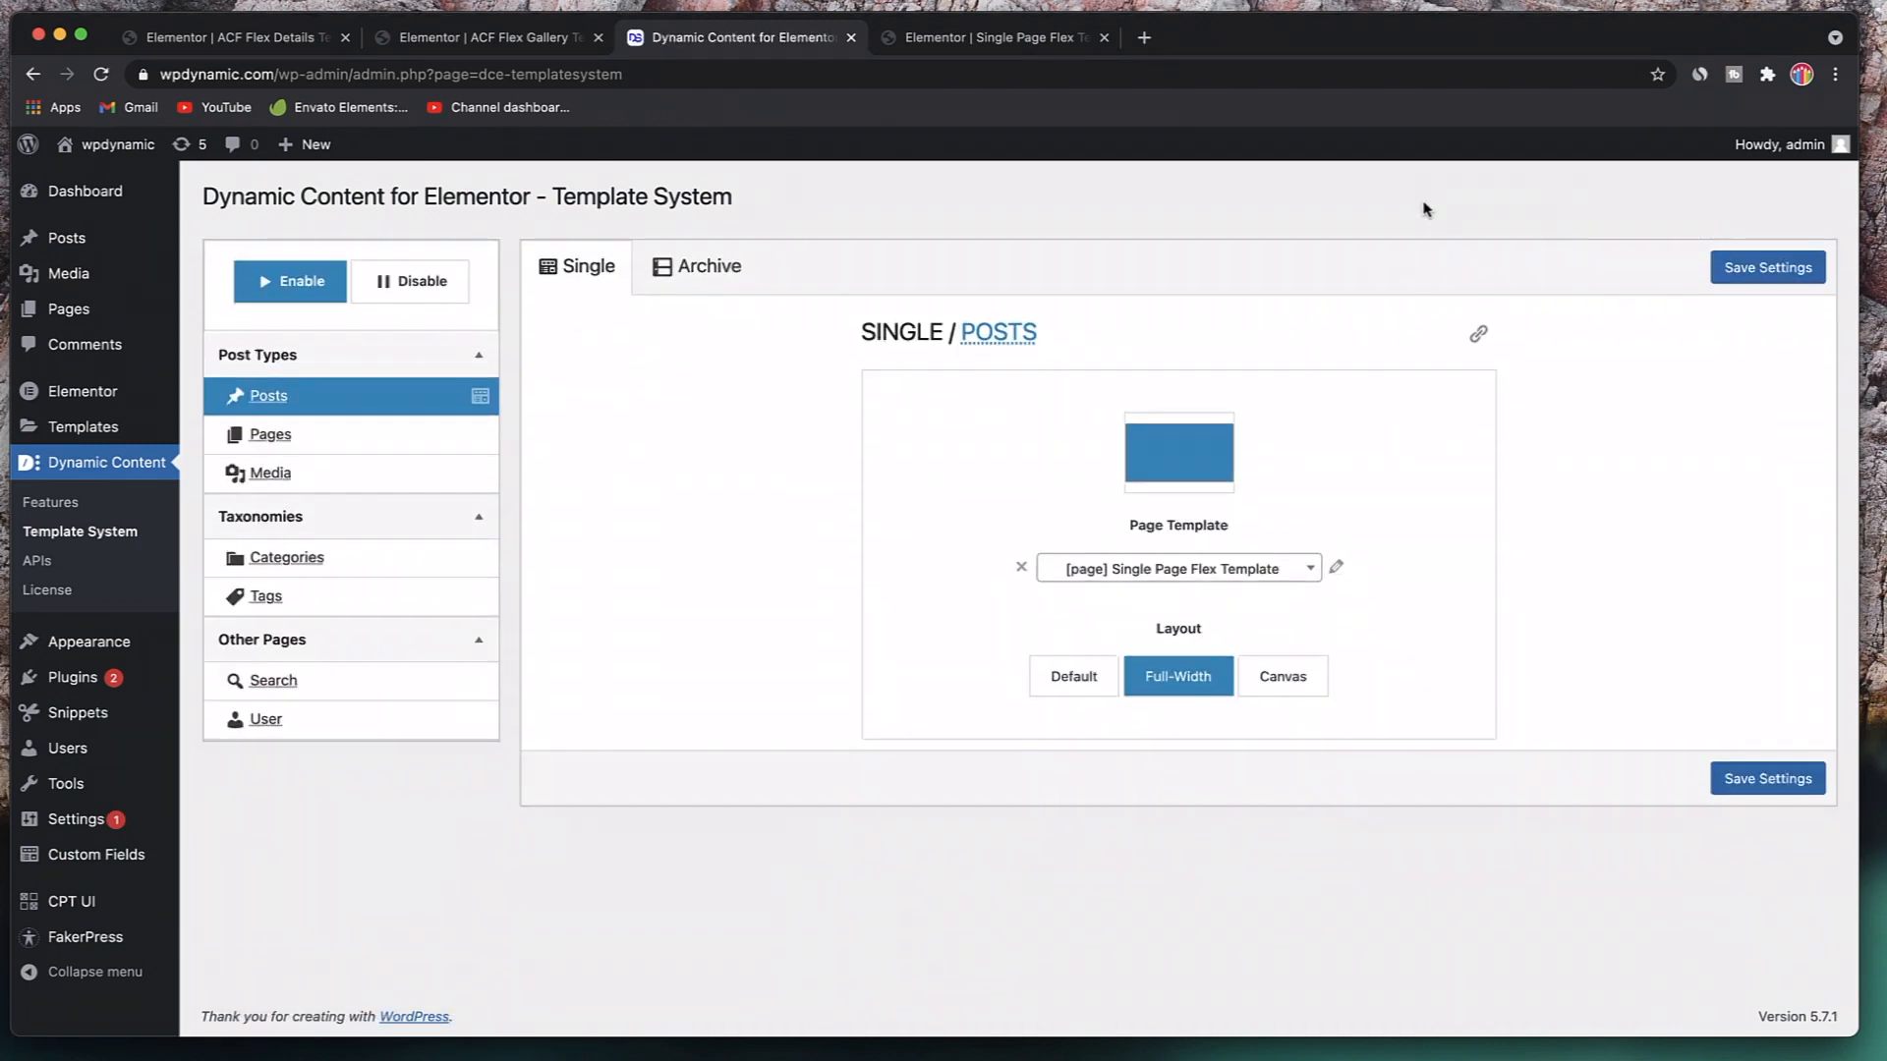
- Create a new post titled "Flex Testing Post"
mouse_move(65, 242)
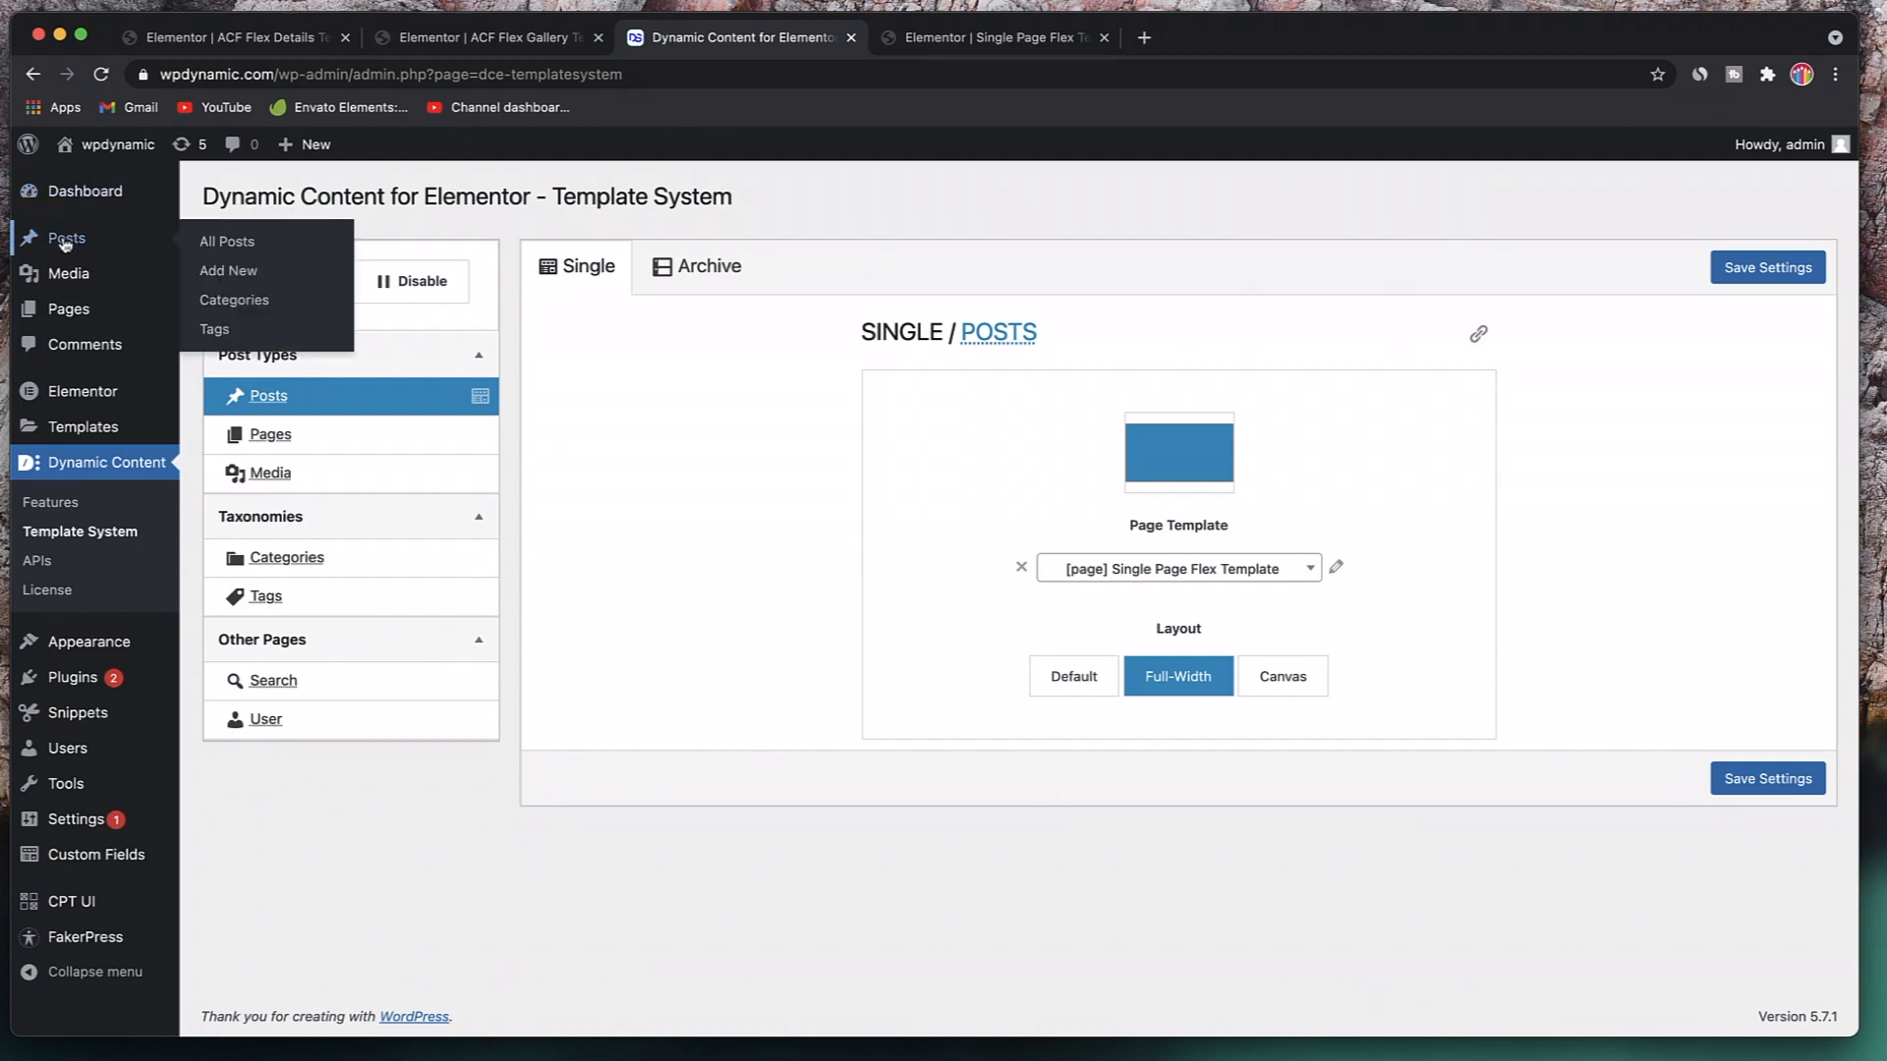
click(231, 272)
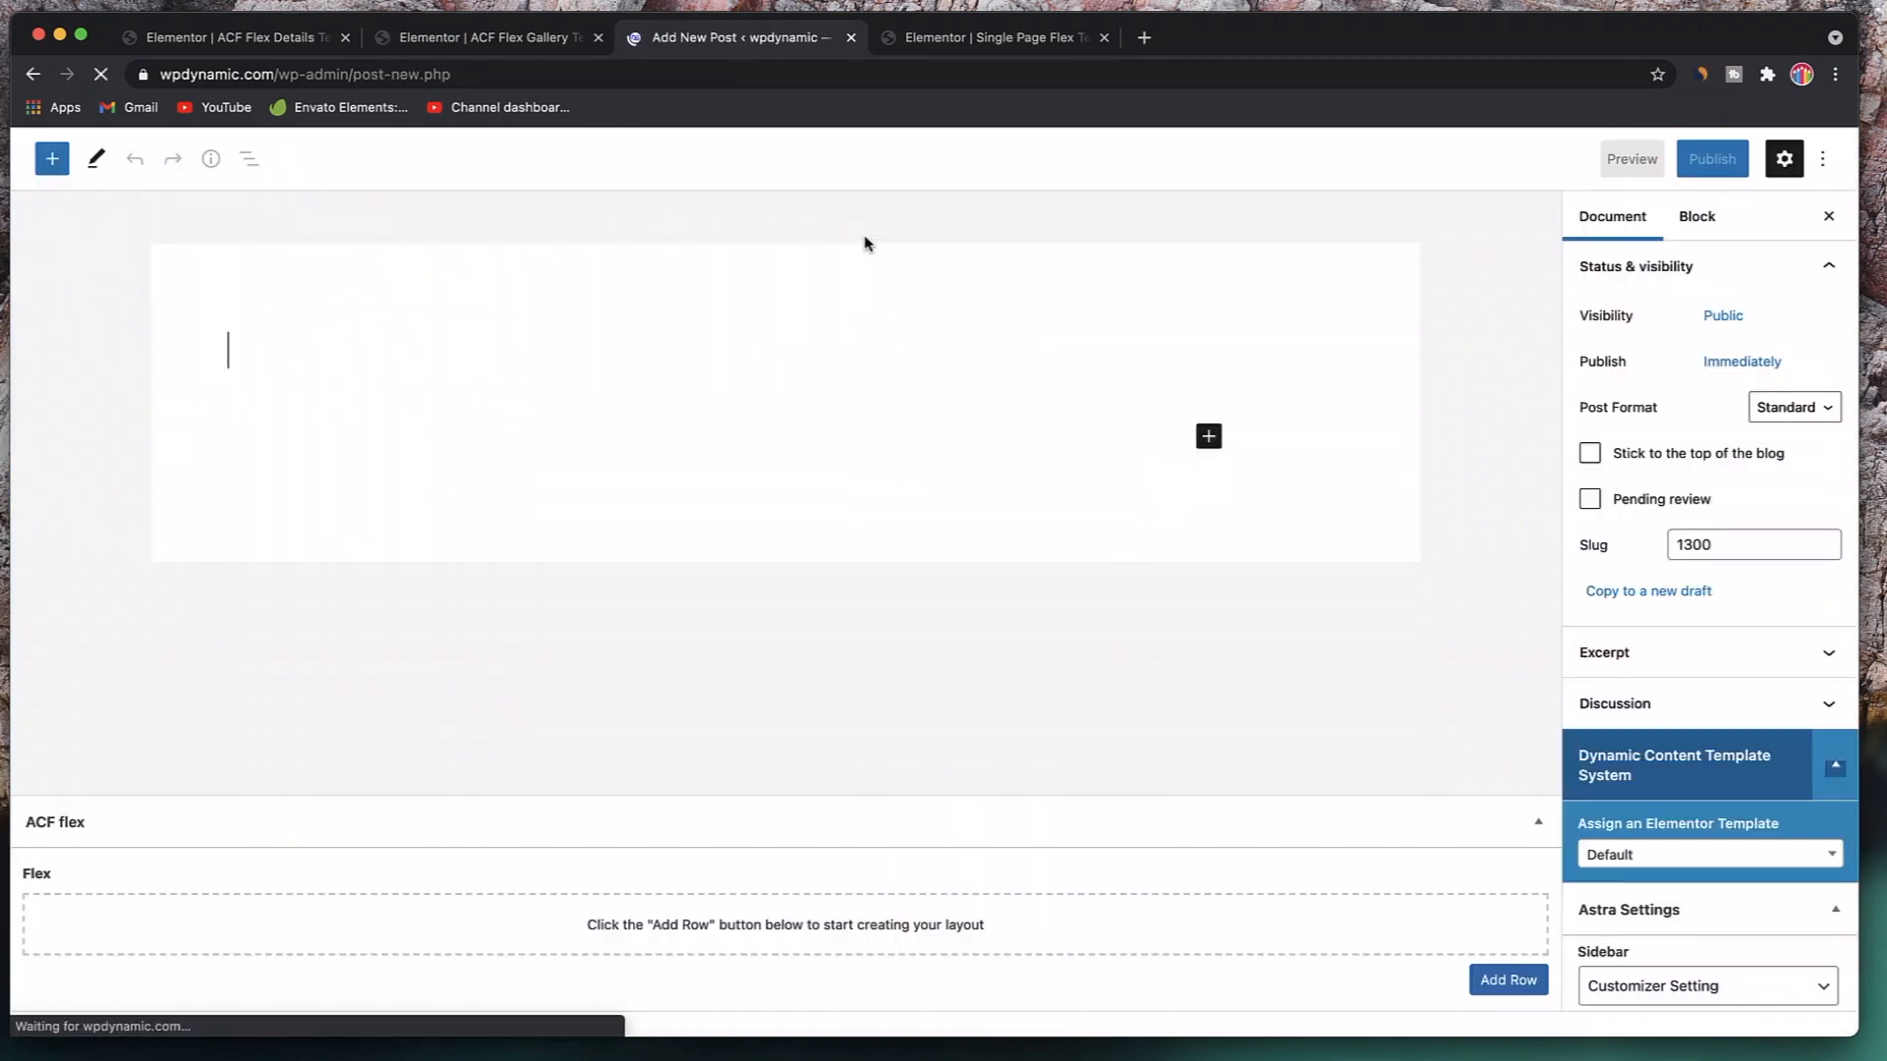
text(Flex Testing Post)
- Set CTA-post.png from the media library as the post's featured image
click(1690, 831)
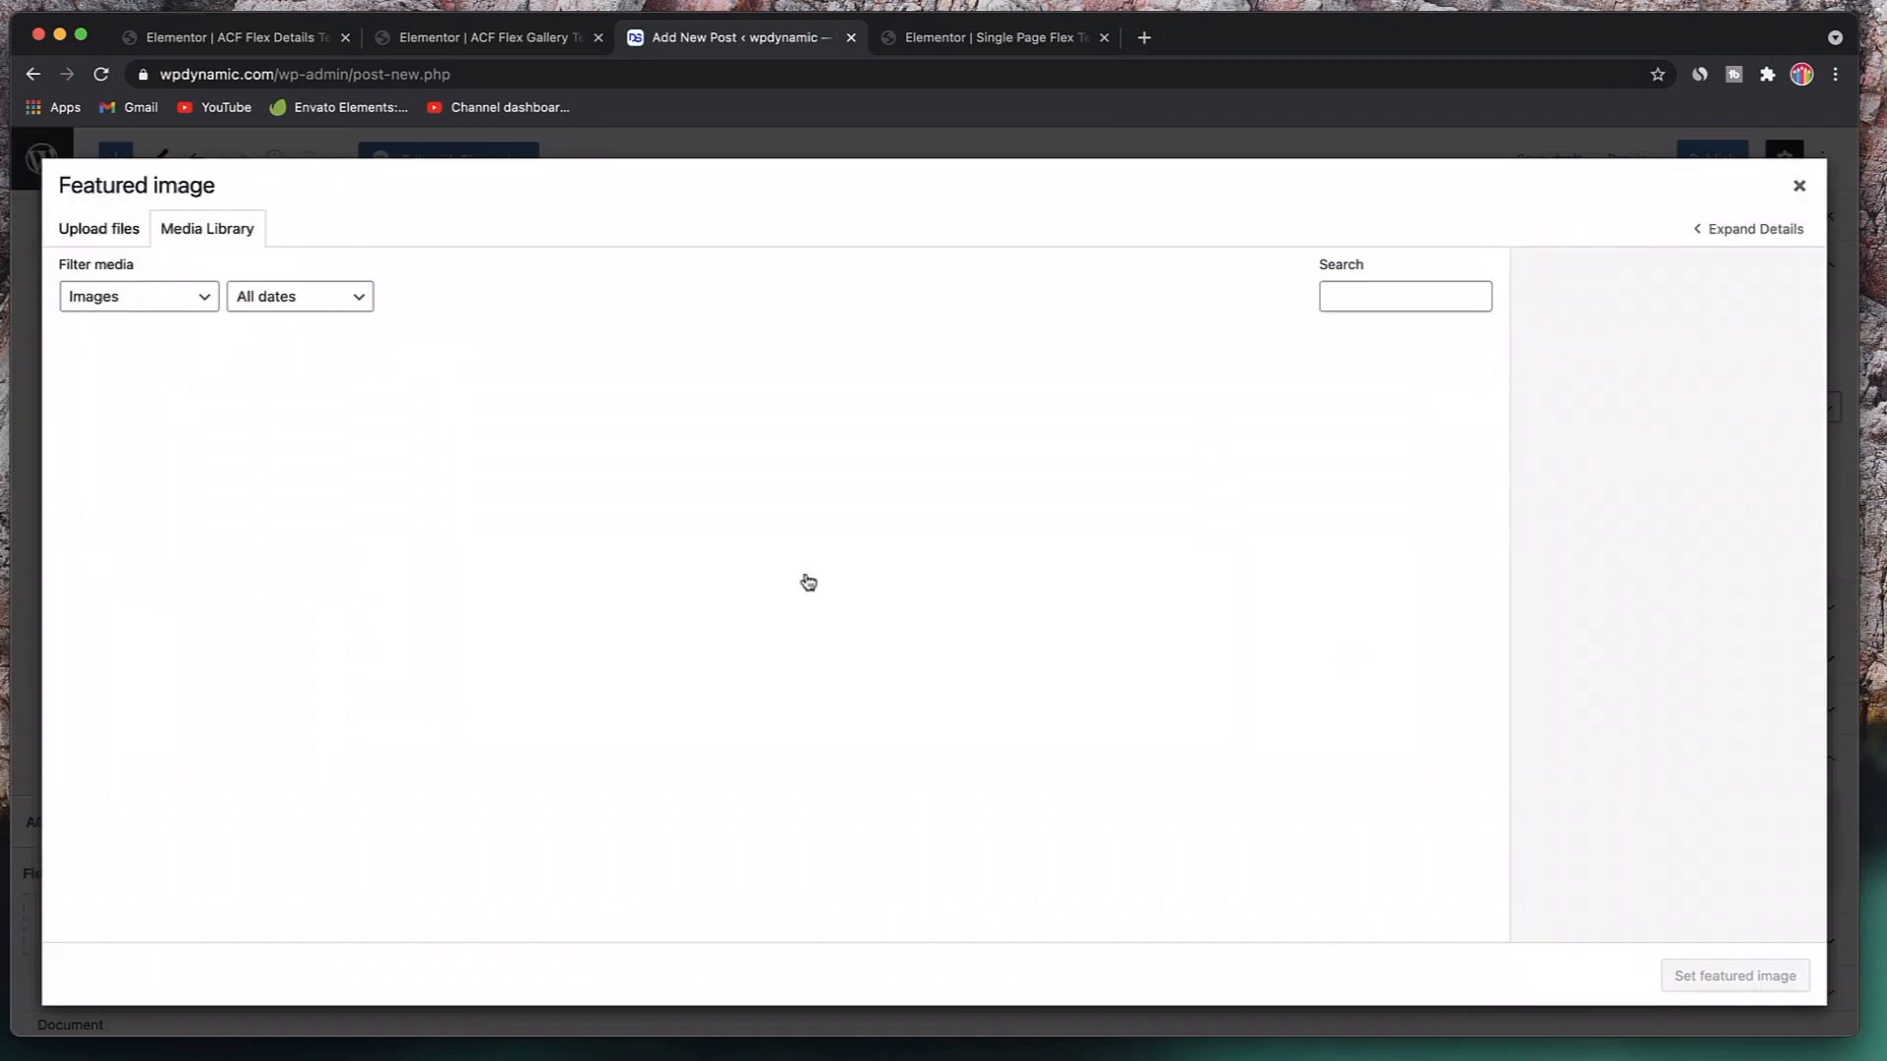
click(351, 511)
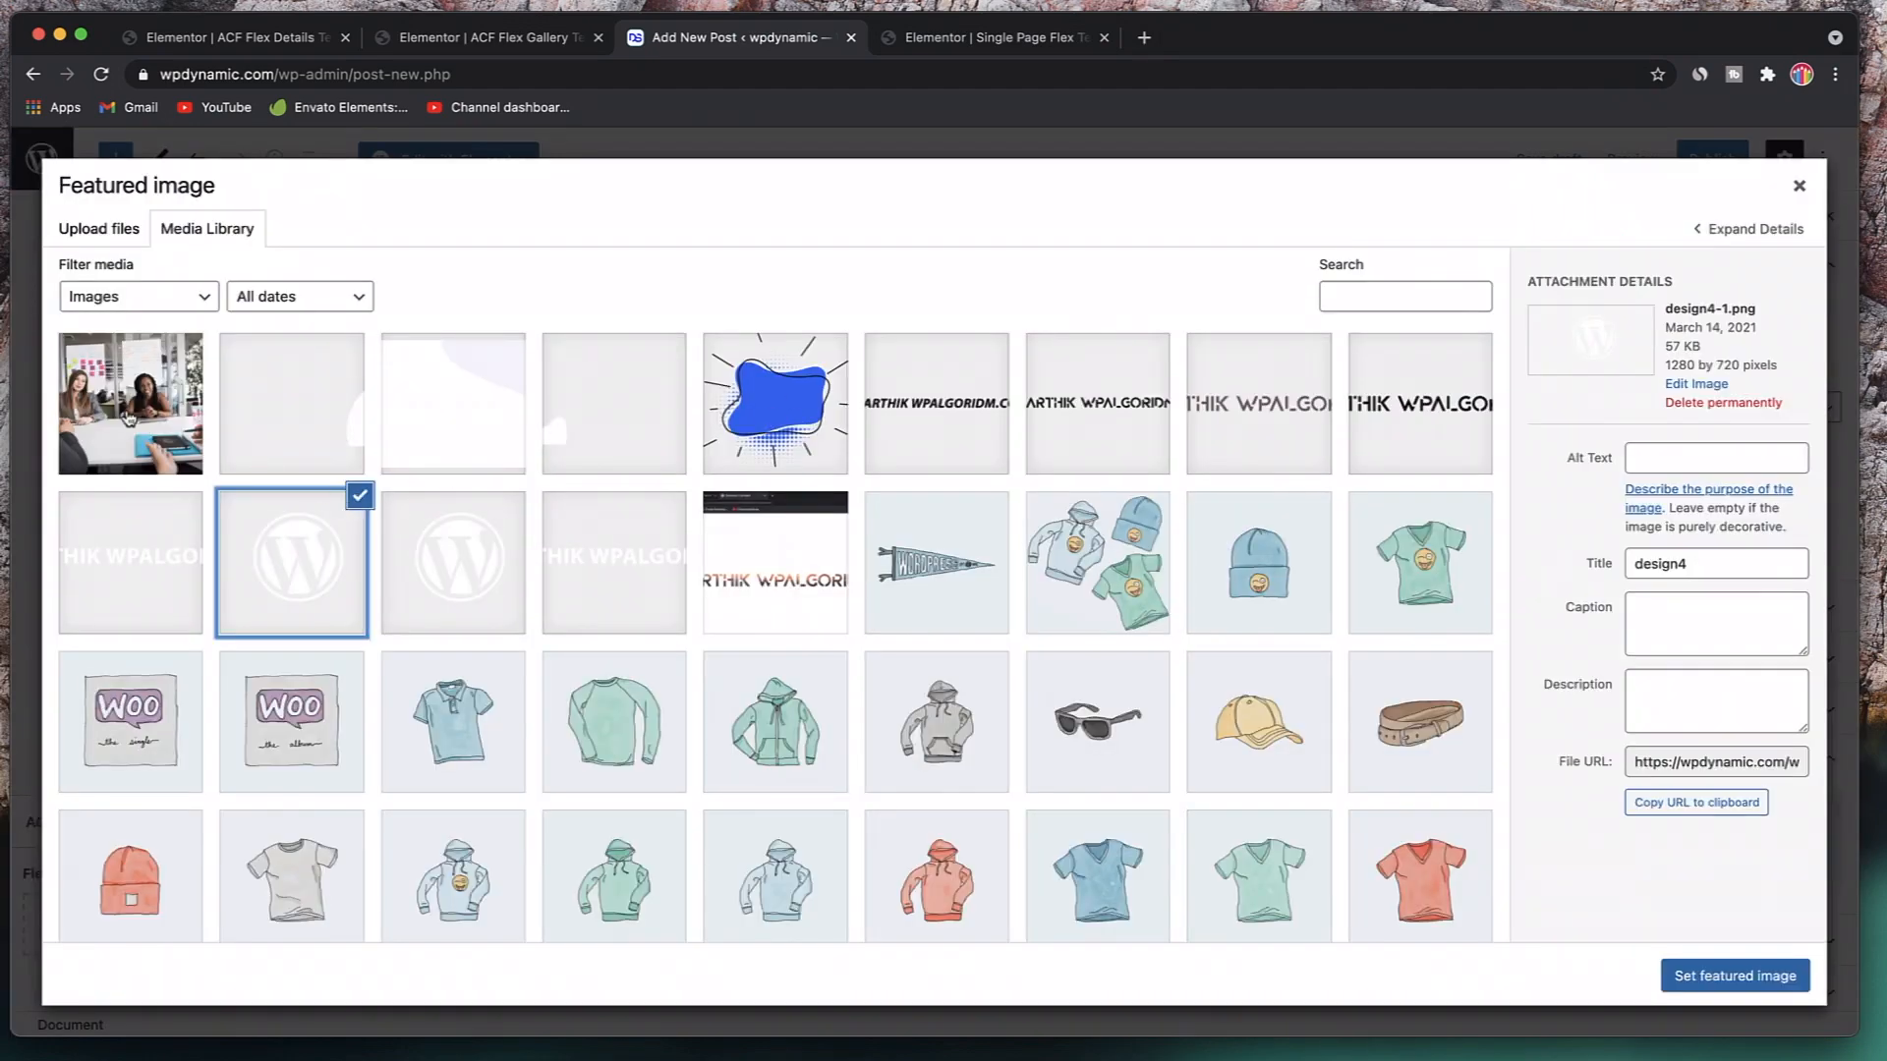
click(366, 497)
click(175, 411)
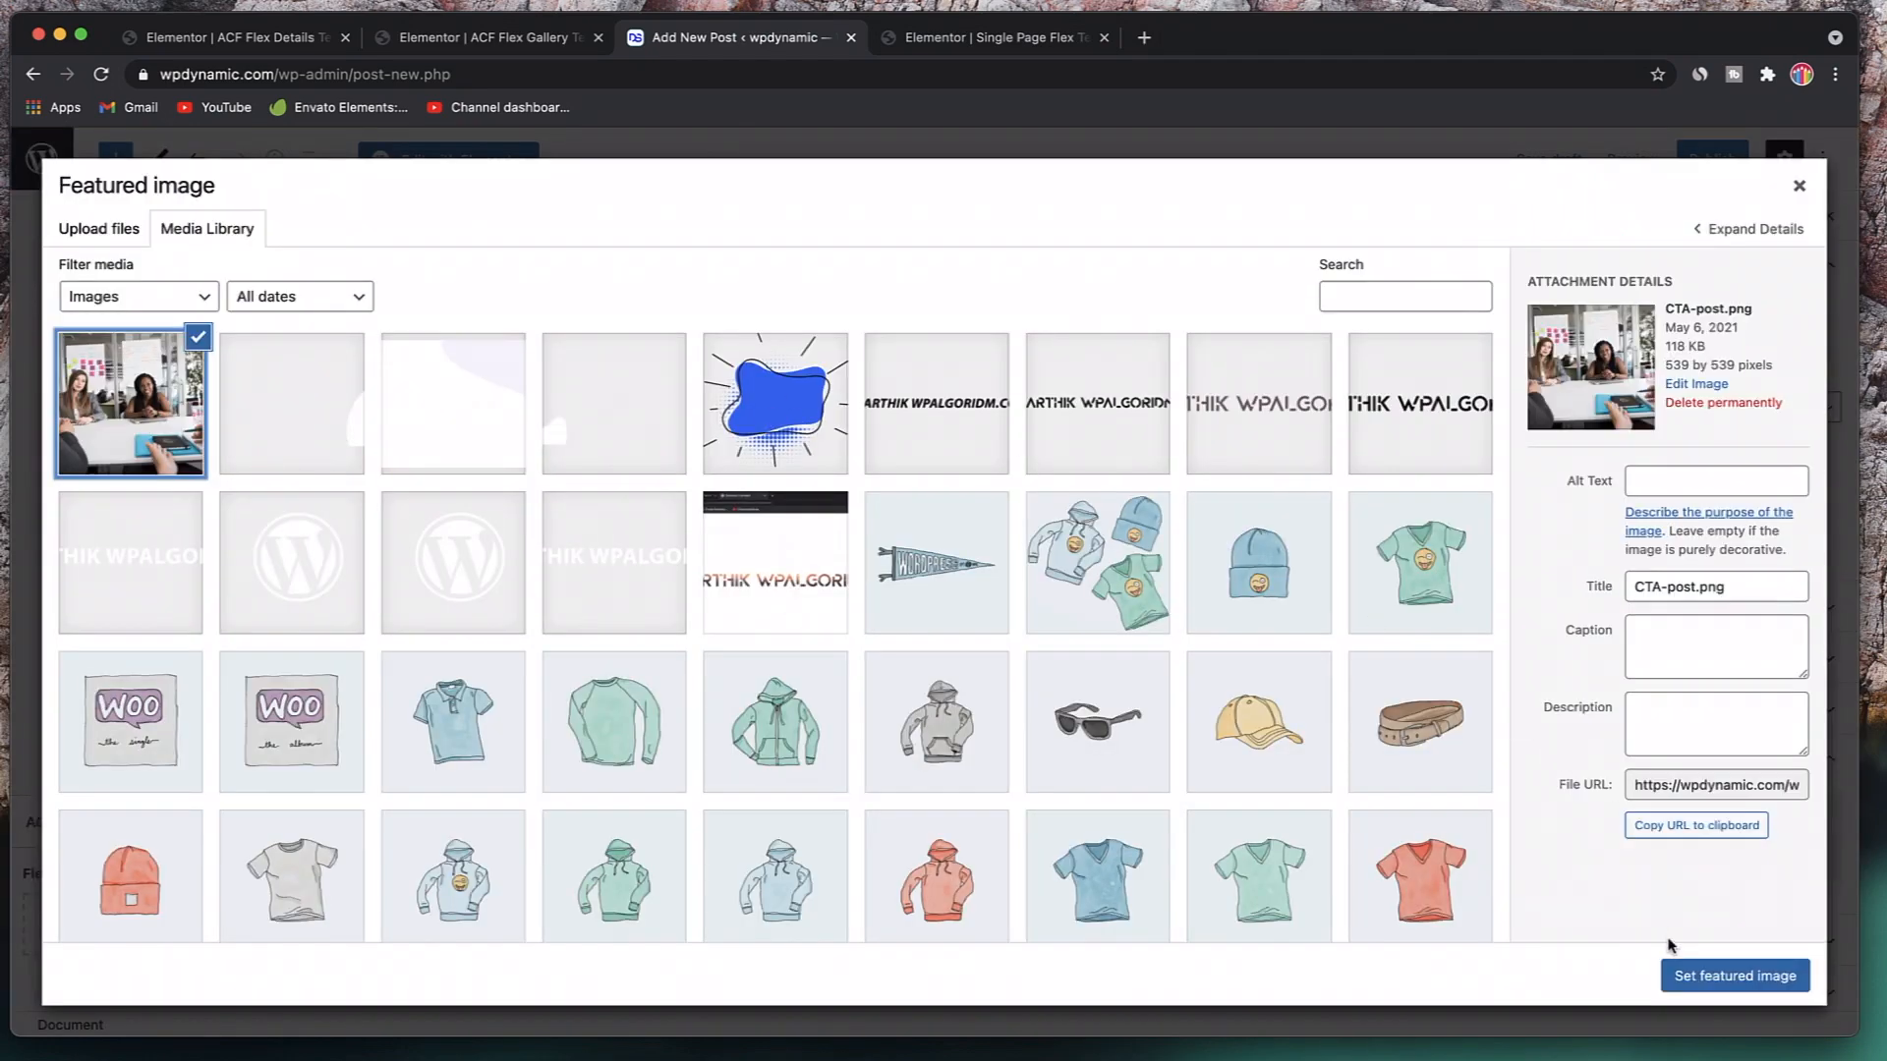
click(1693, 975)
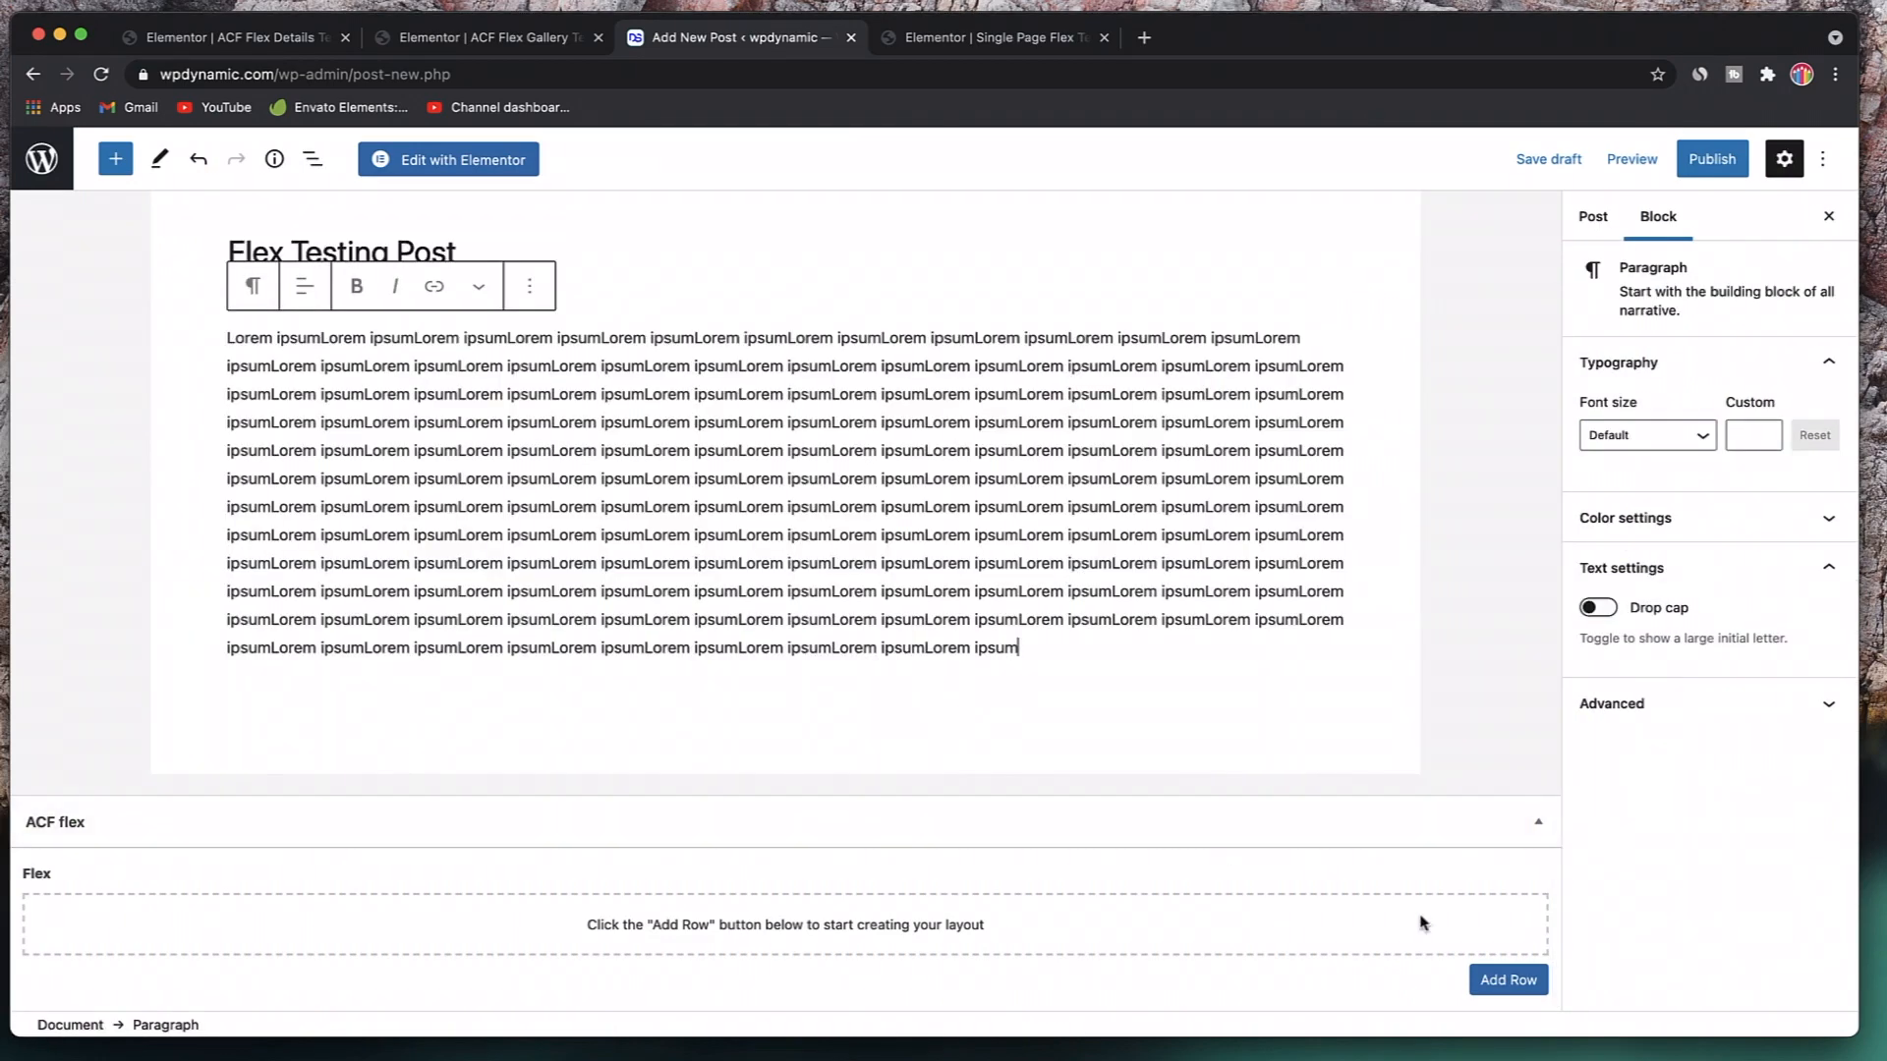
- Fill the post body with Lorem ipsum text and add three Details rows to the Flex field with a name, age 32 and salary 1000
click(1508, 980)
click(1504, 914)
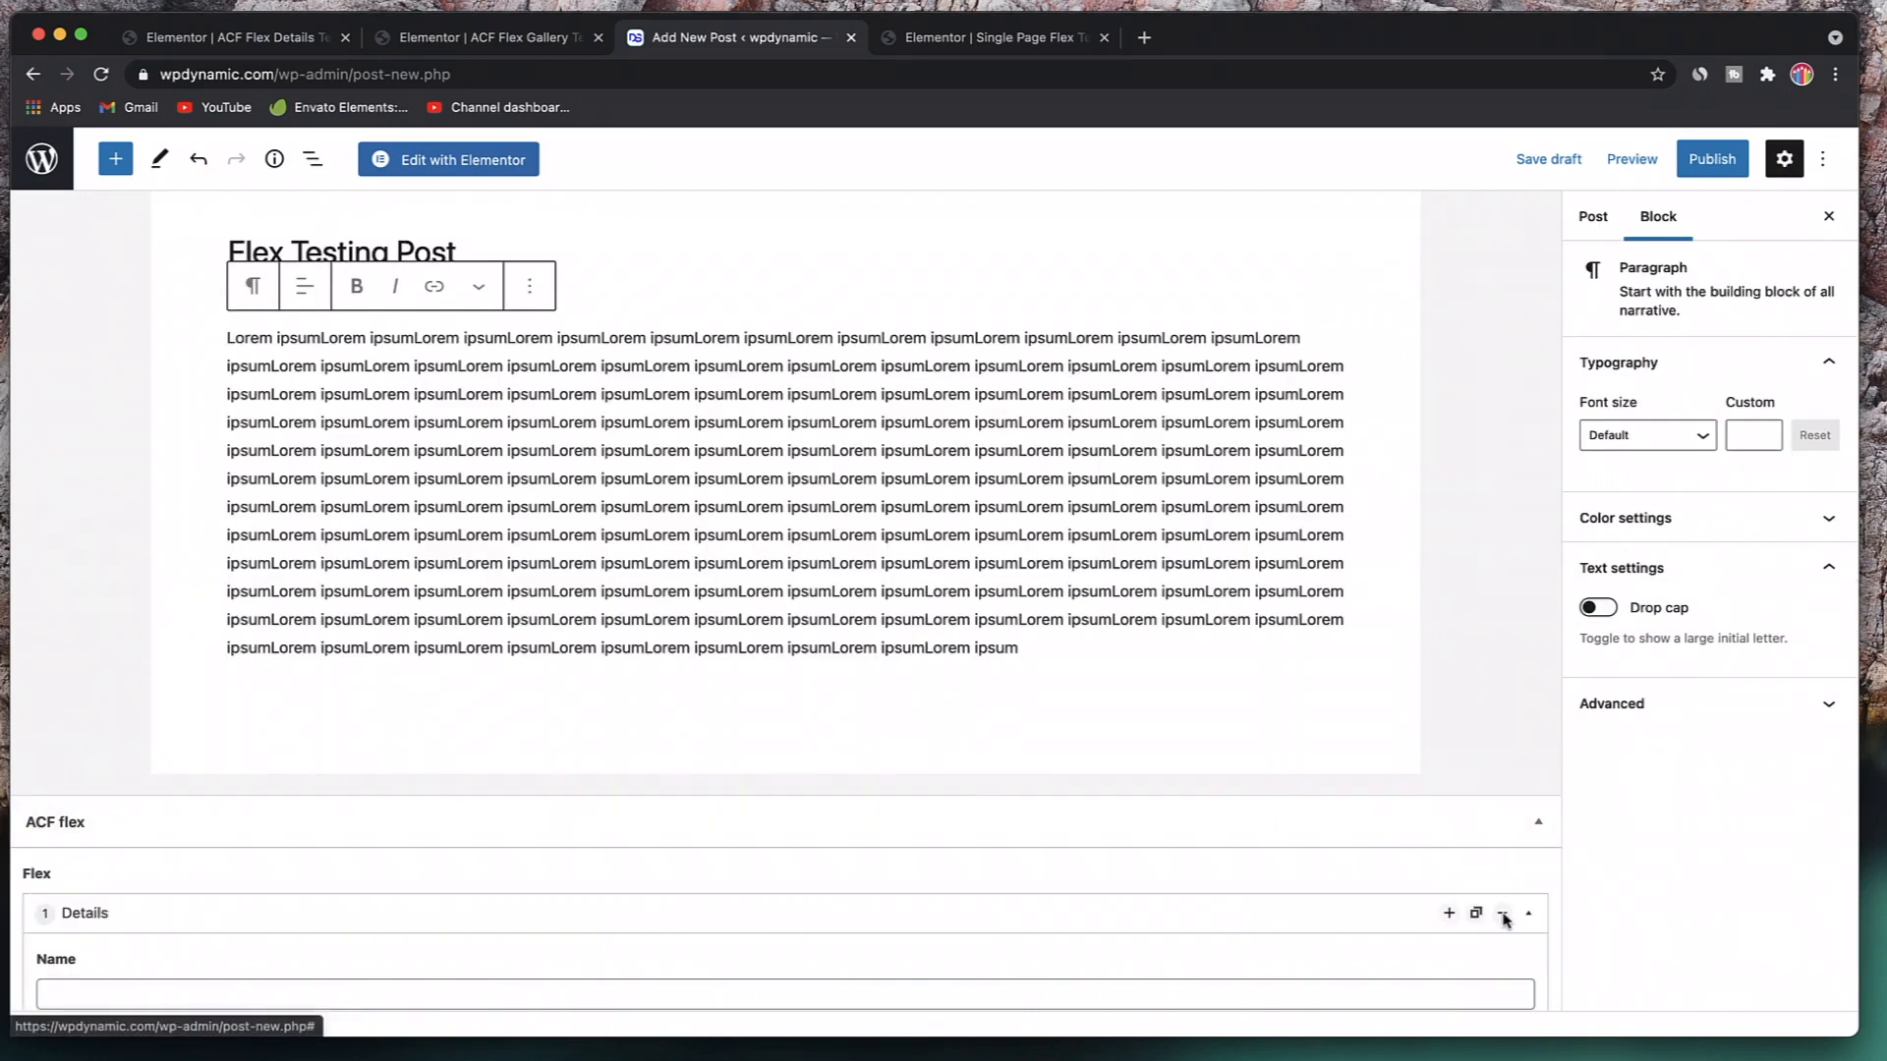
scroll(986, 796, down, 5)
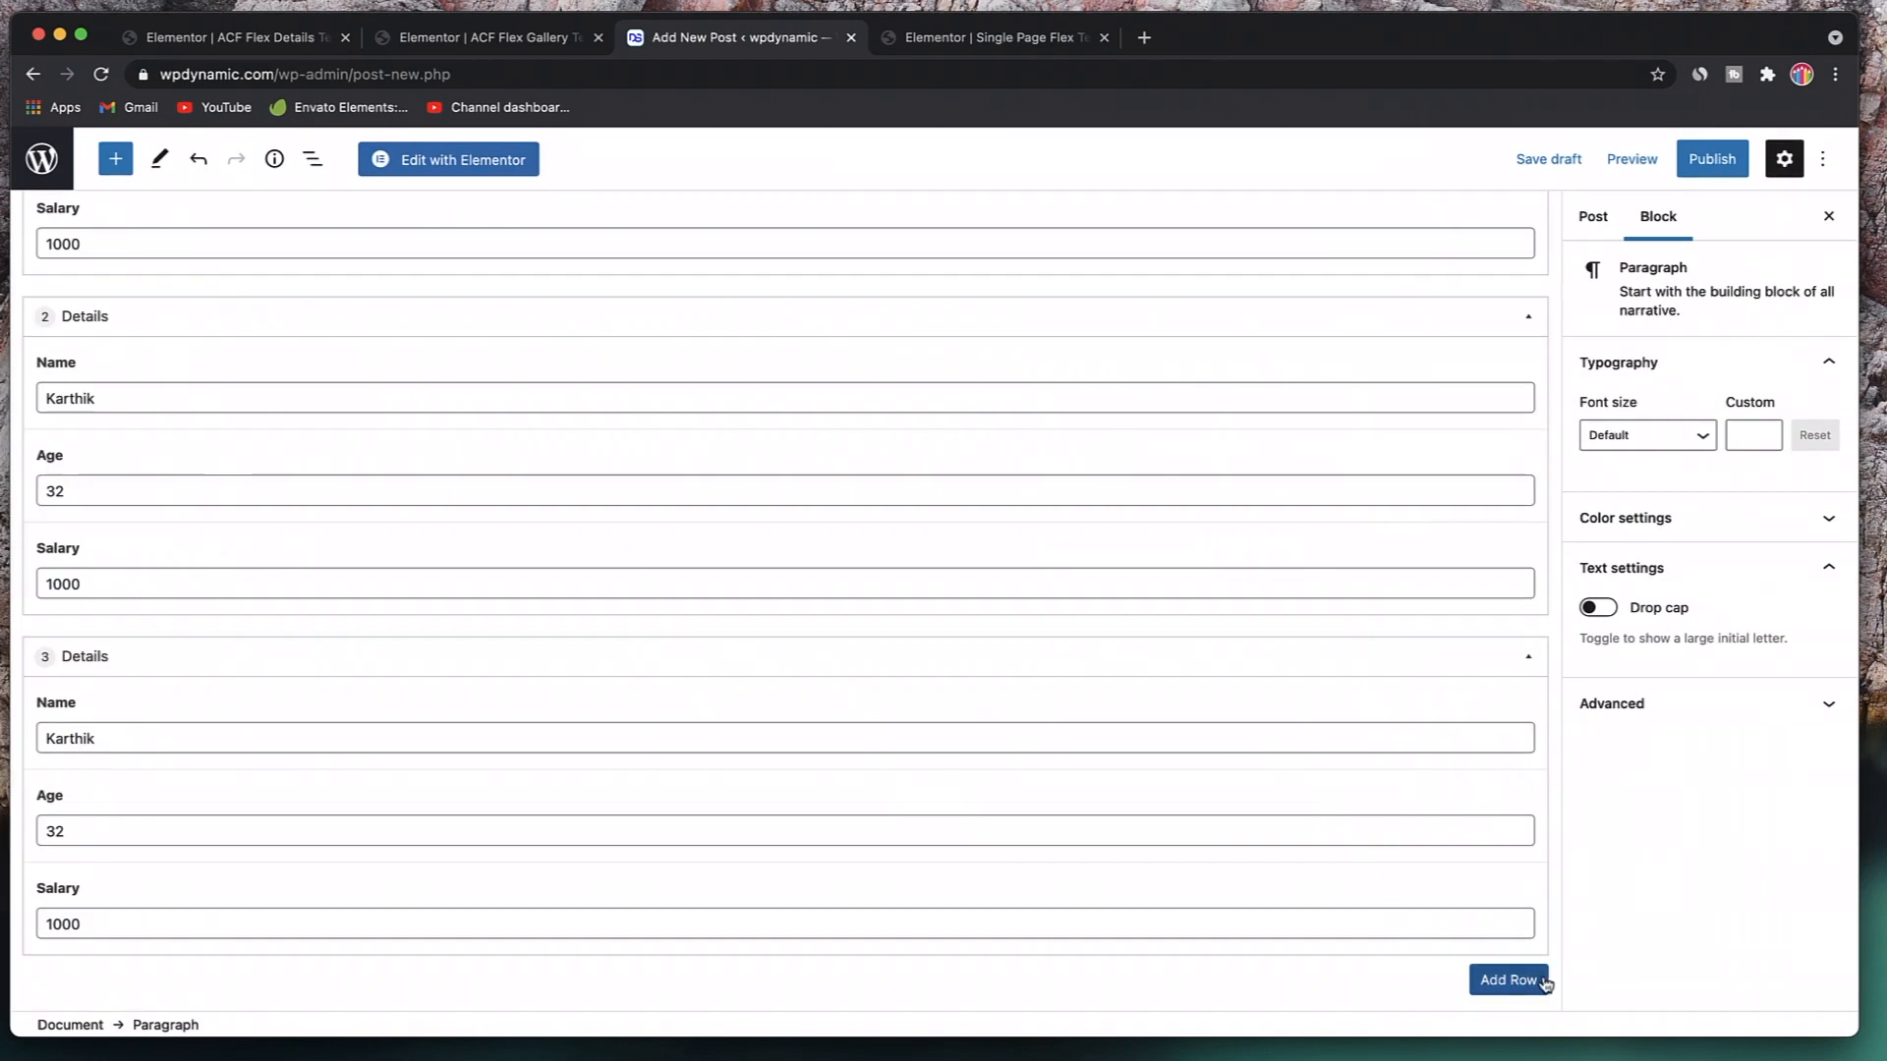
- Add an Images row to the Flex field with five media library images: polo-2.jpg, both Woo covers, the green long-sleeve shirt and hoodie-with-zipper-2.jpg
click(1538, 980)
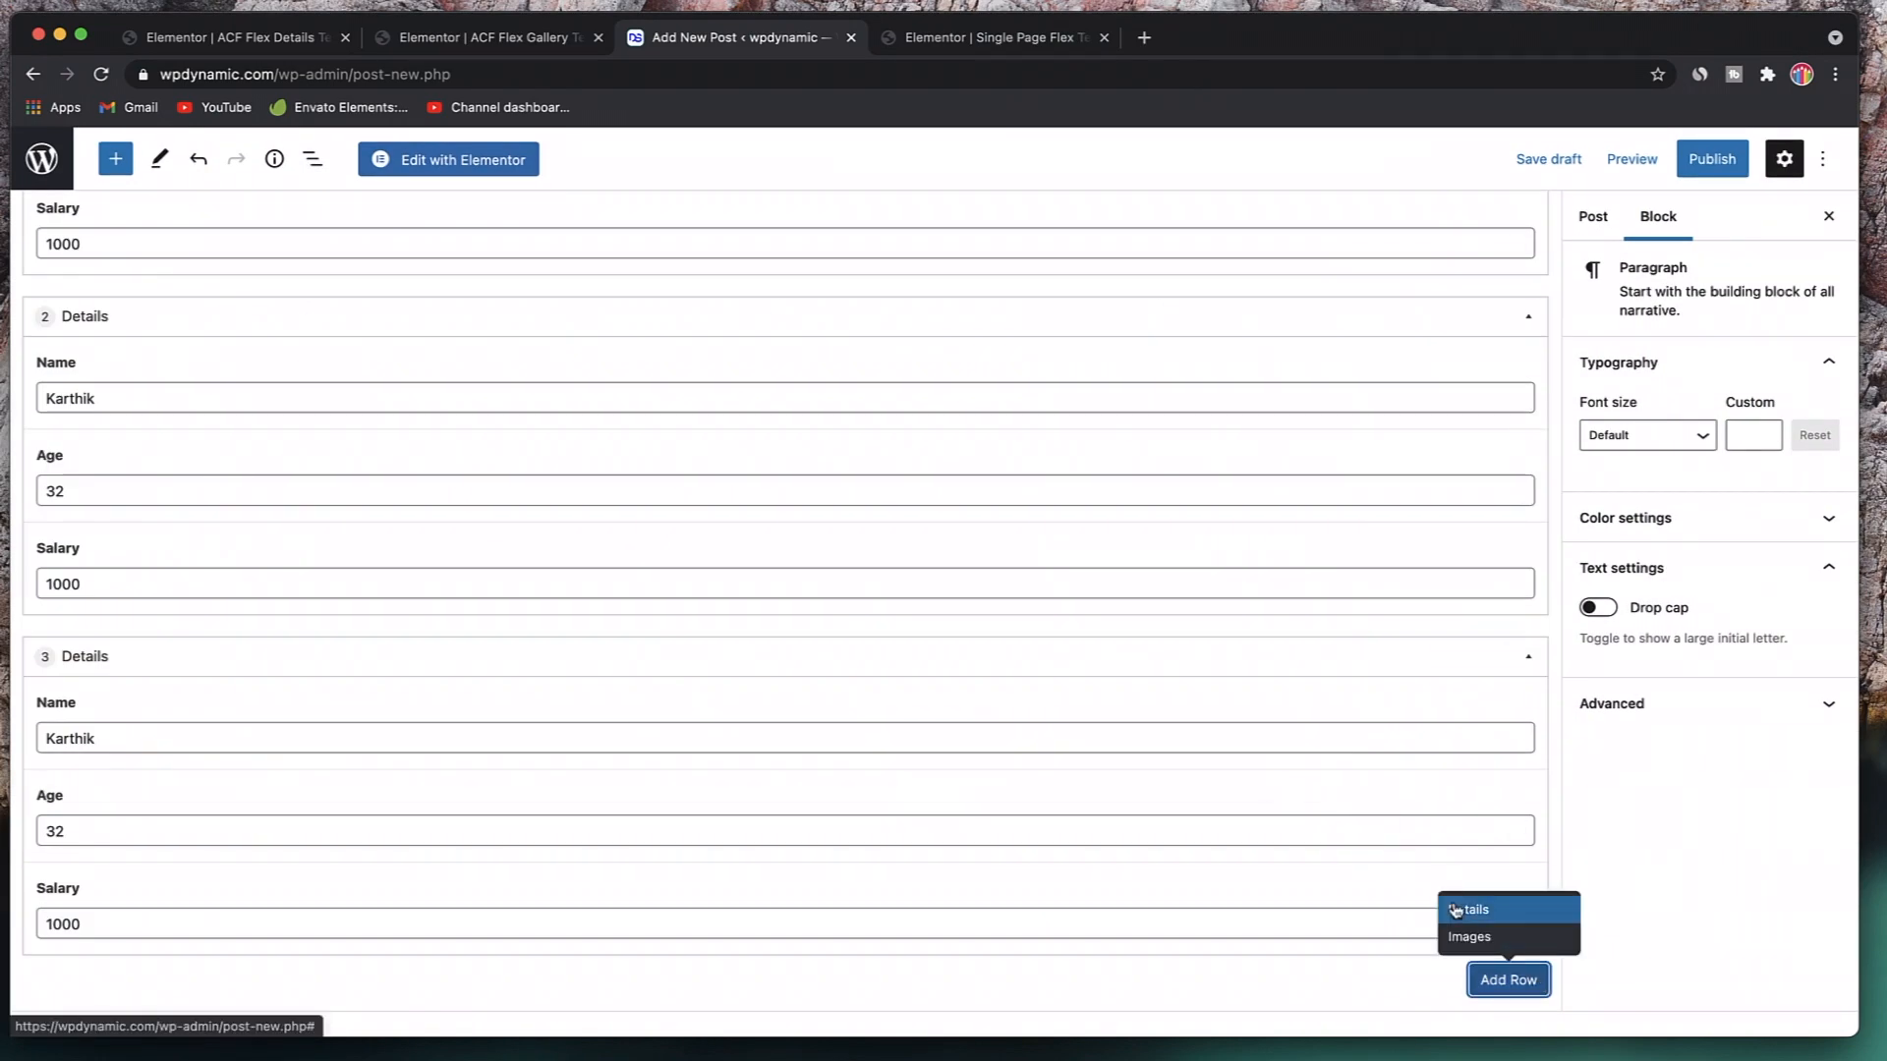
click(1482, 937)
scroll(574, 823, down, 5)
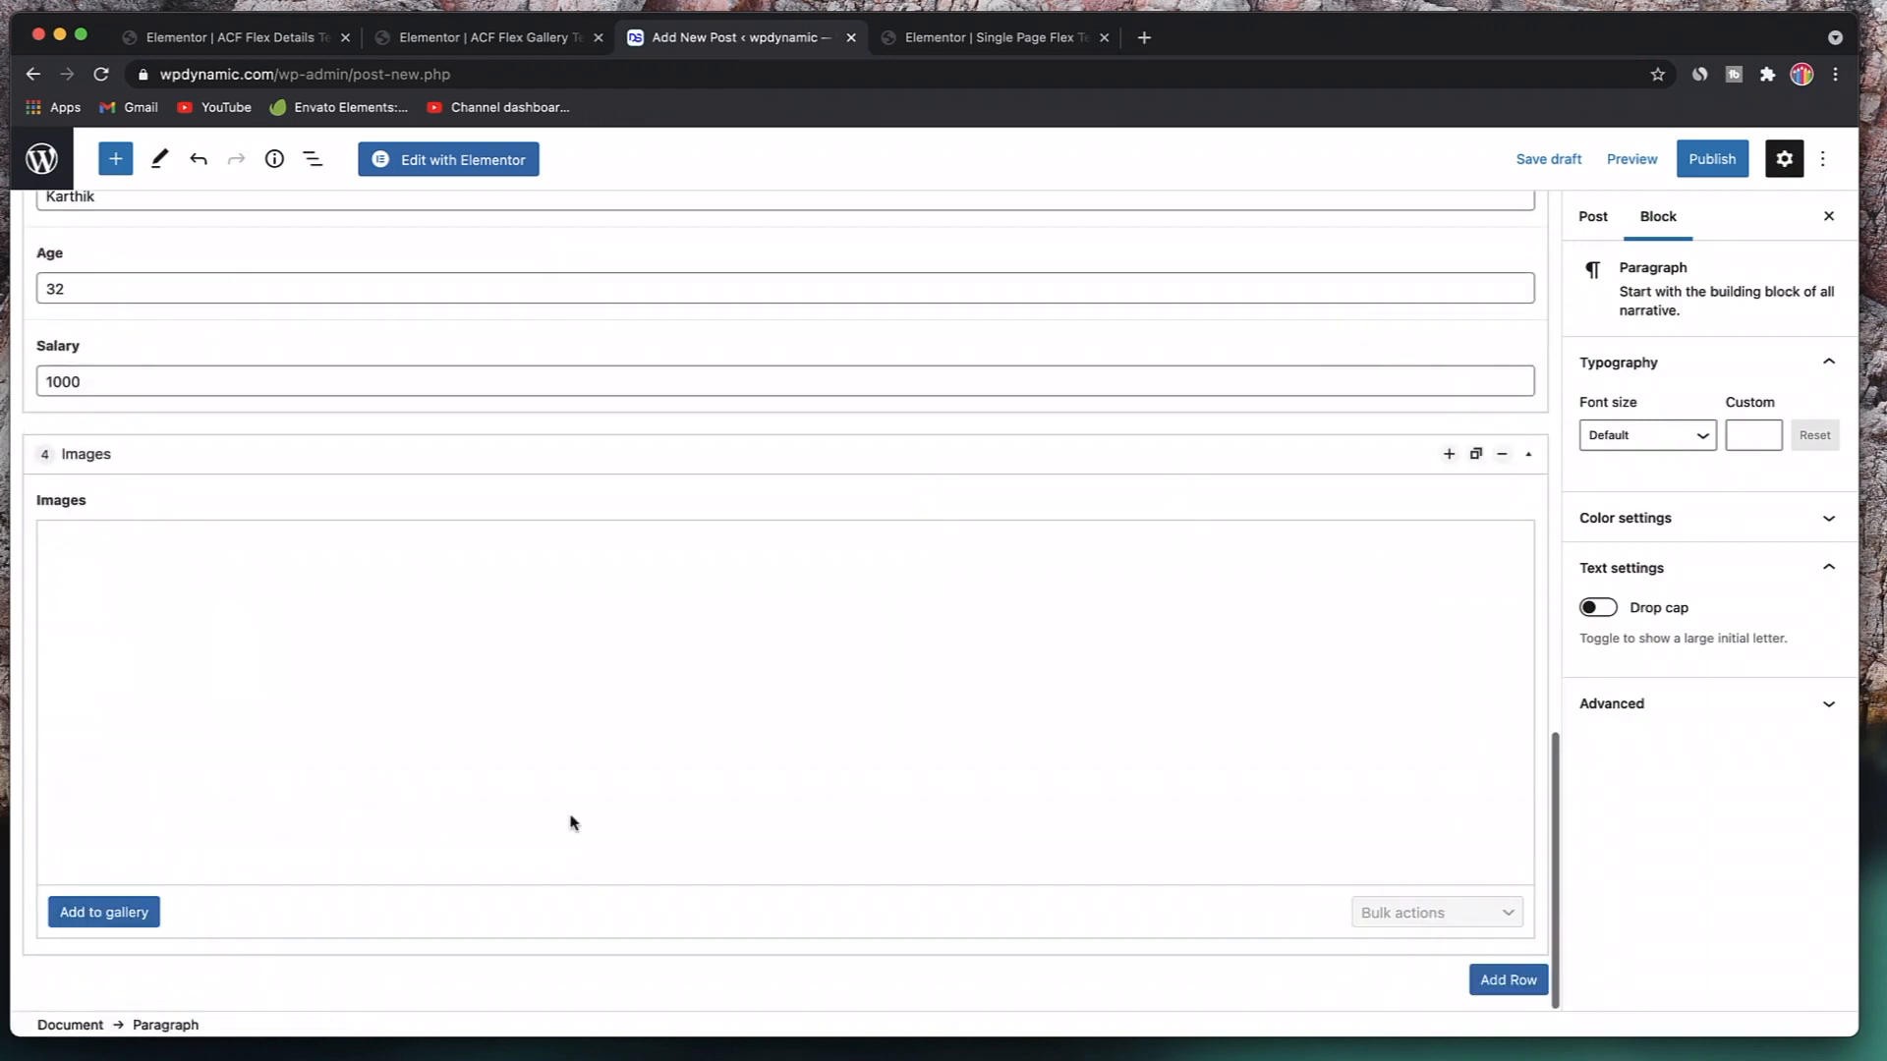
click(94, 912)
click(437, 747)
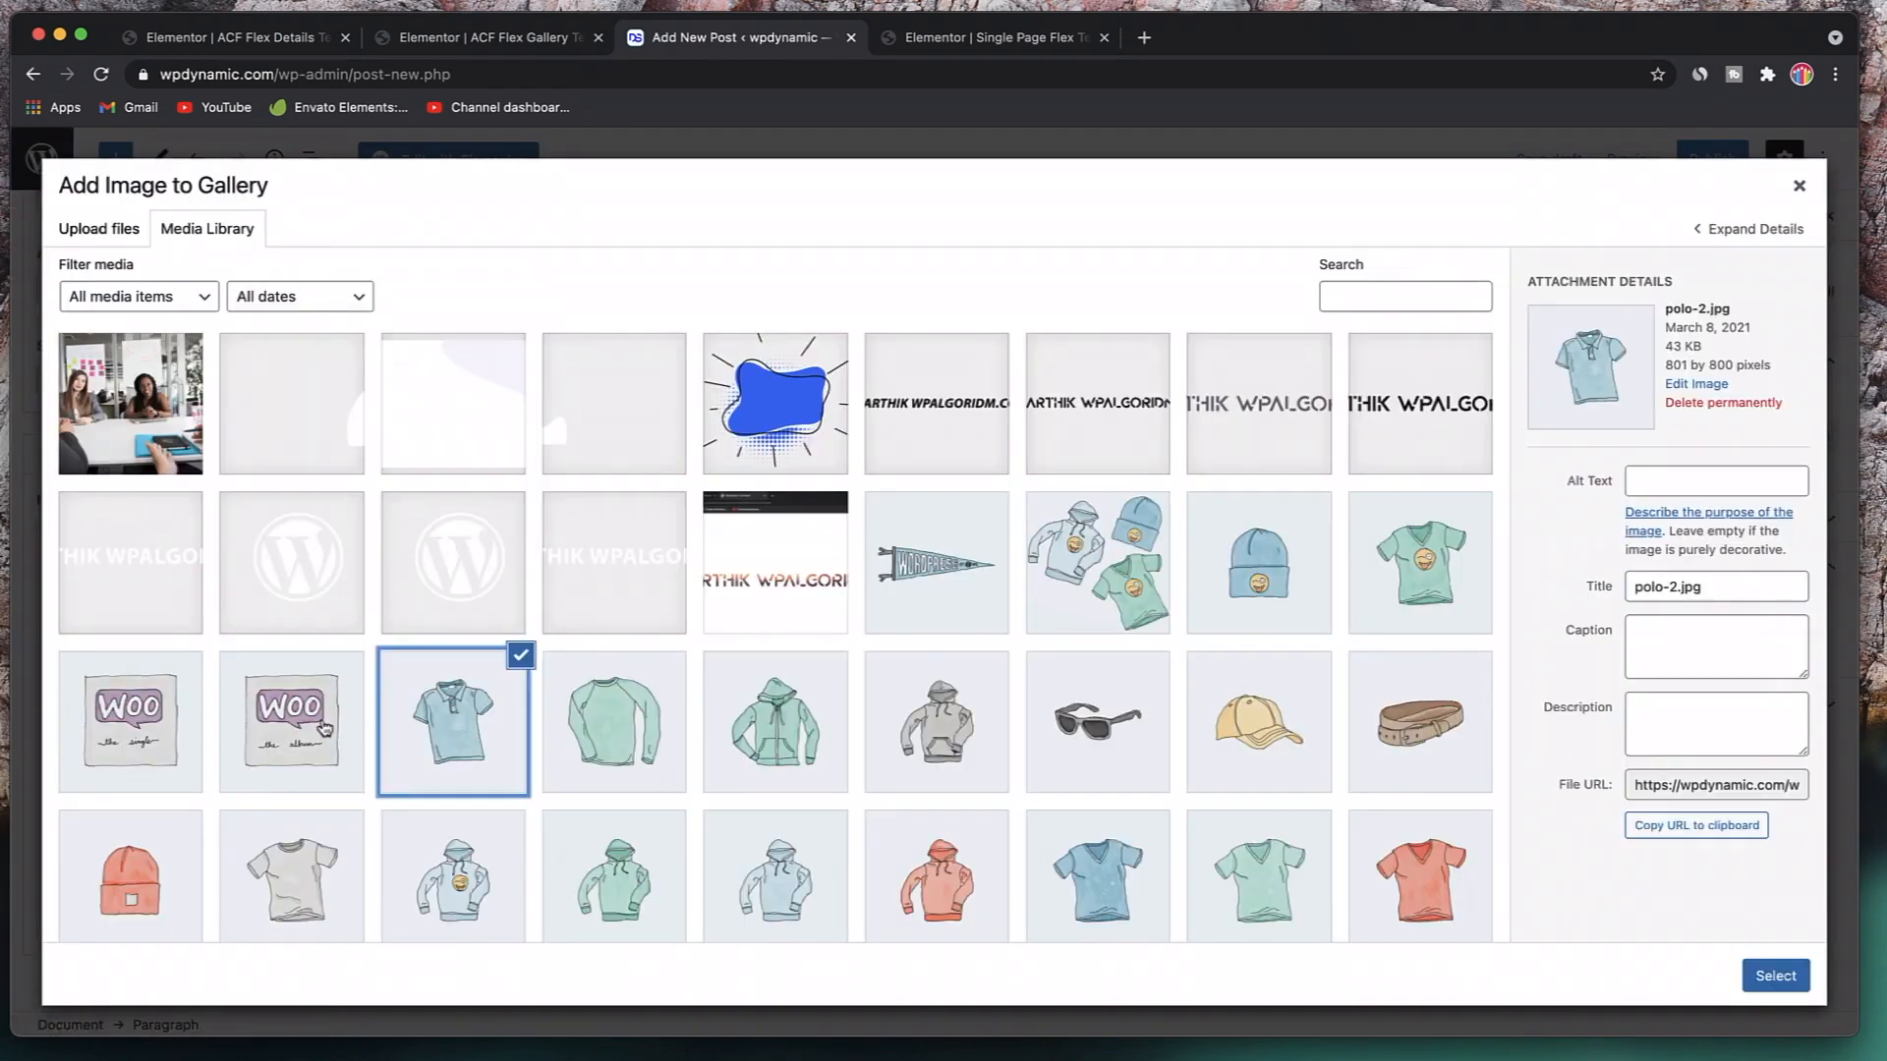
click(324, 728)
click(145, 747)
click(684, 765)
click(770, 761)
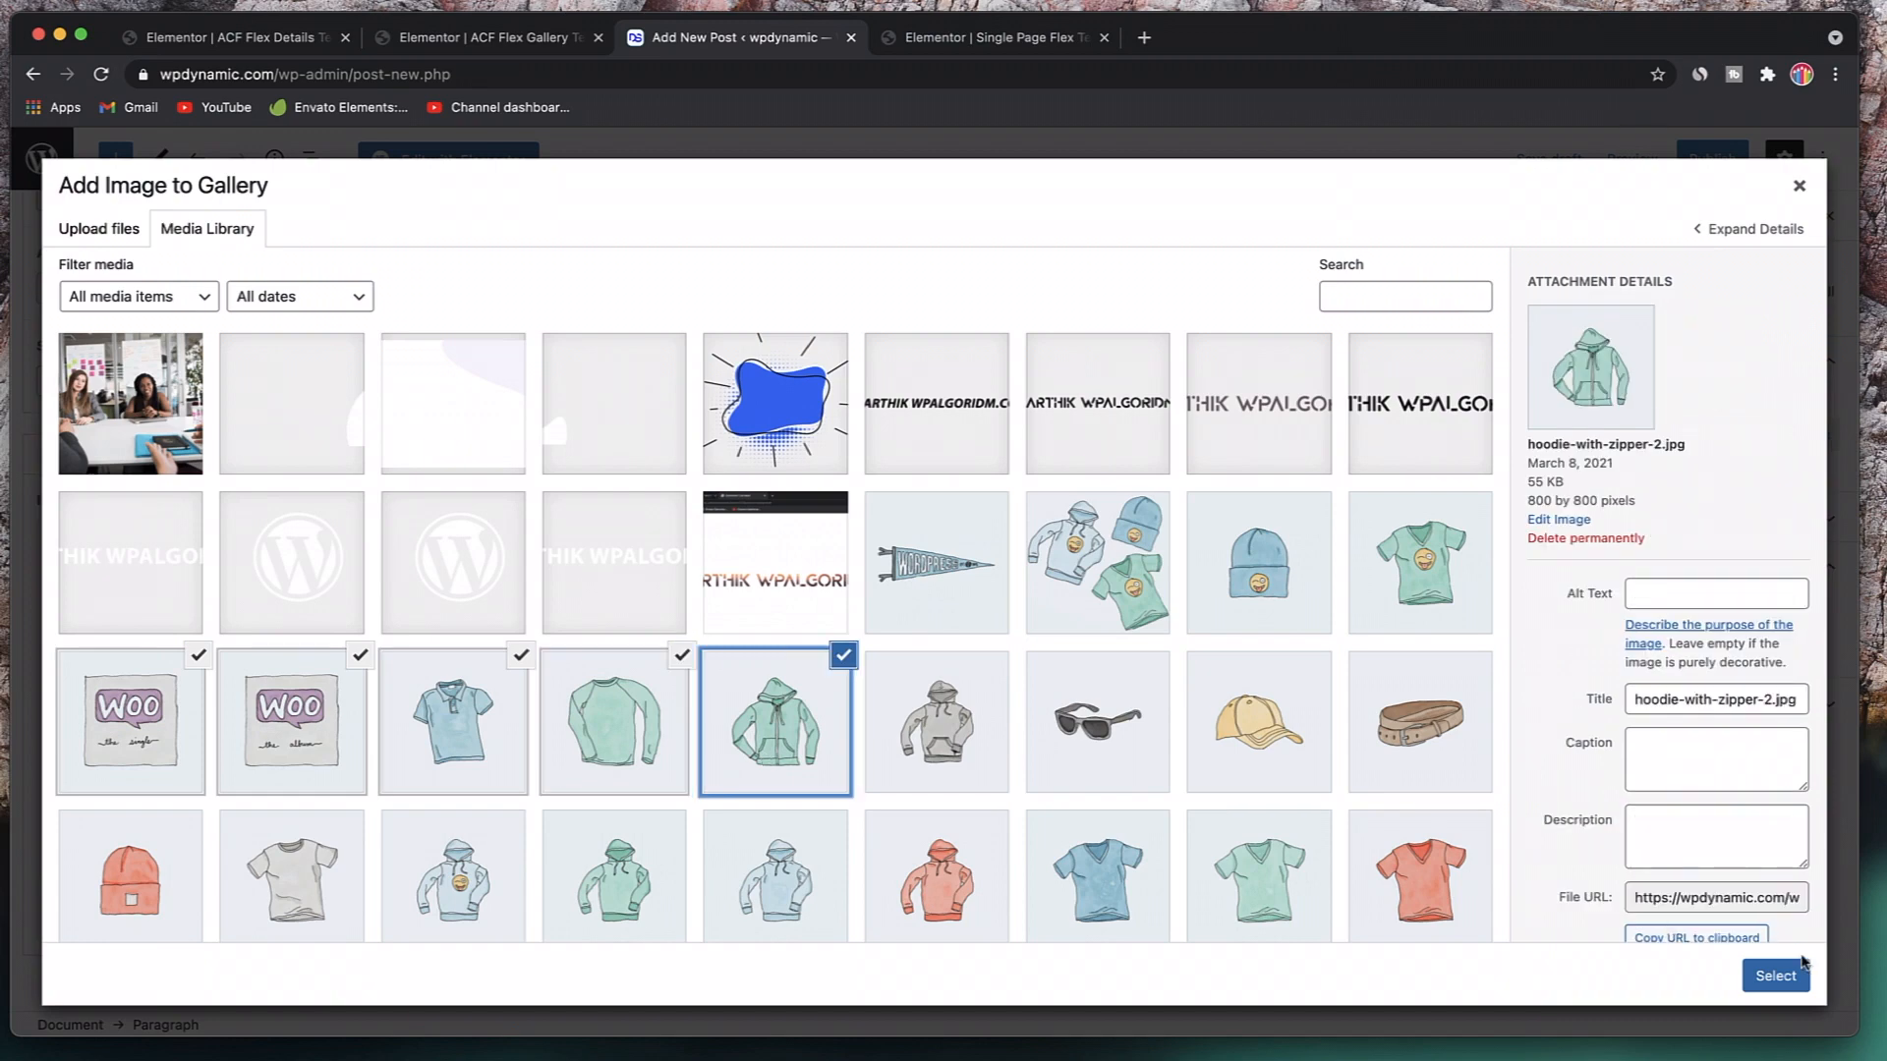
click(1783, 976)
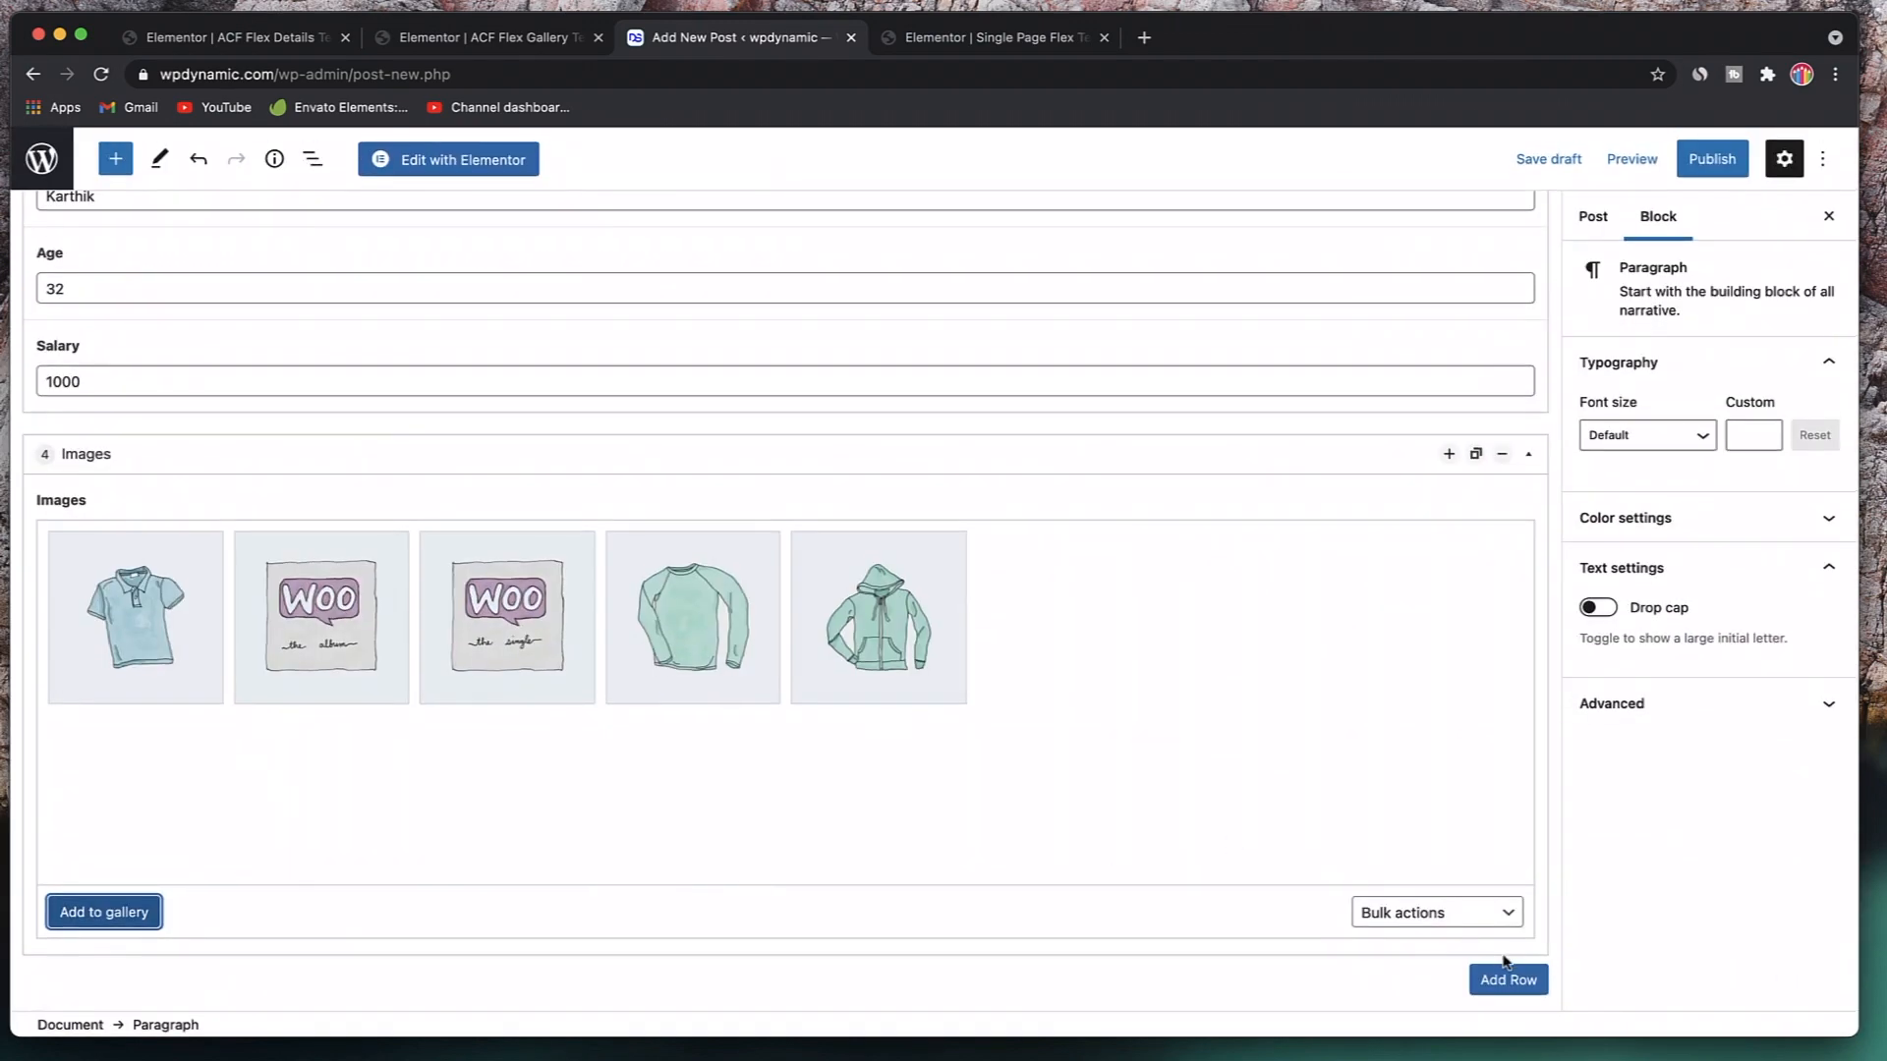
- Add a second Images row containing main1-mob.jpg, the striped pillow, the waterside buildings and groomsman3.jpg from the media library
click(1506, 979)
click(1501, 938)
scroll(1110, 801, down, 5)
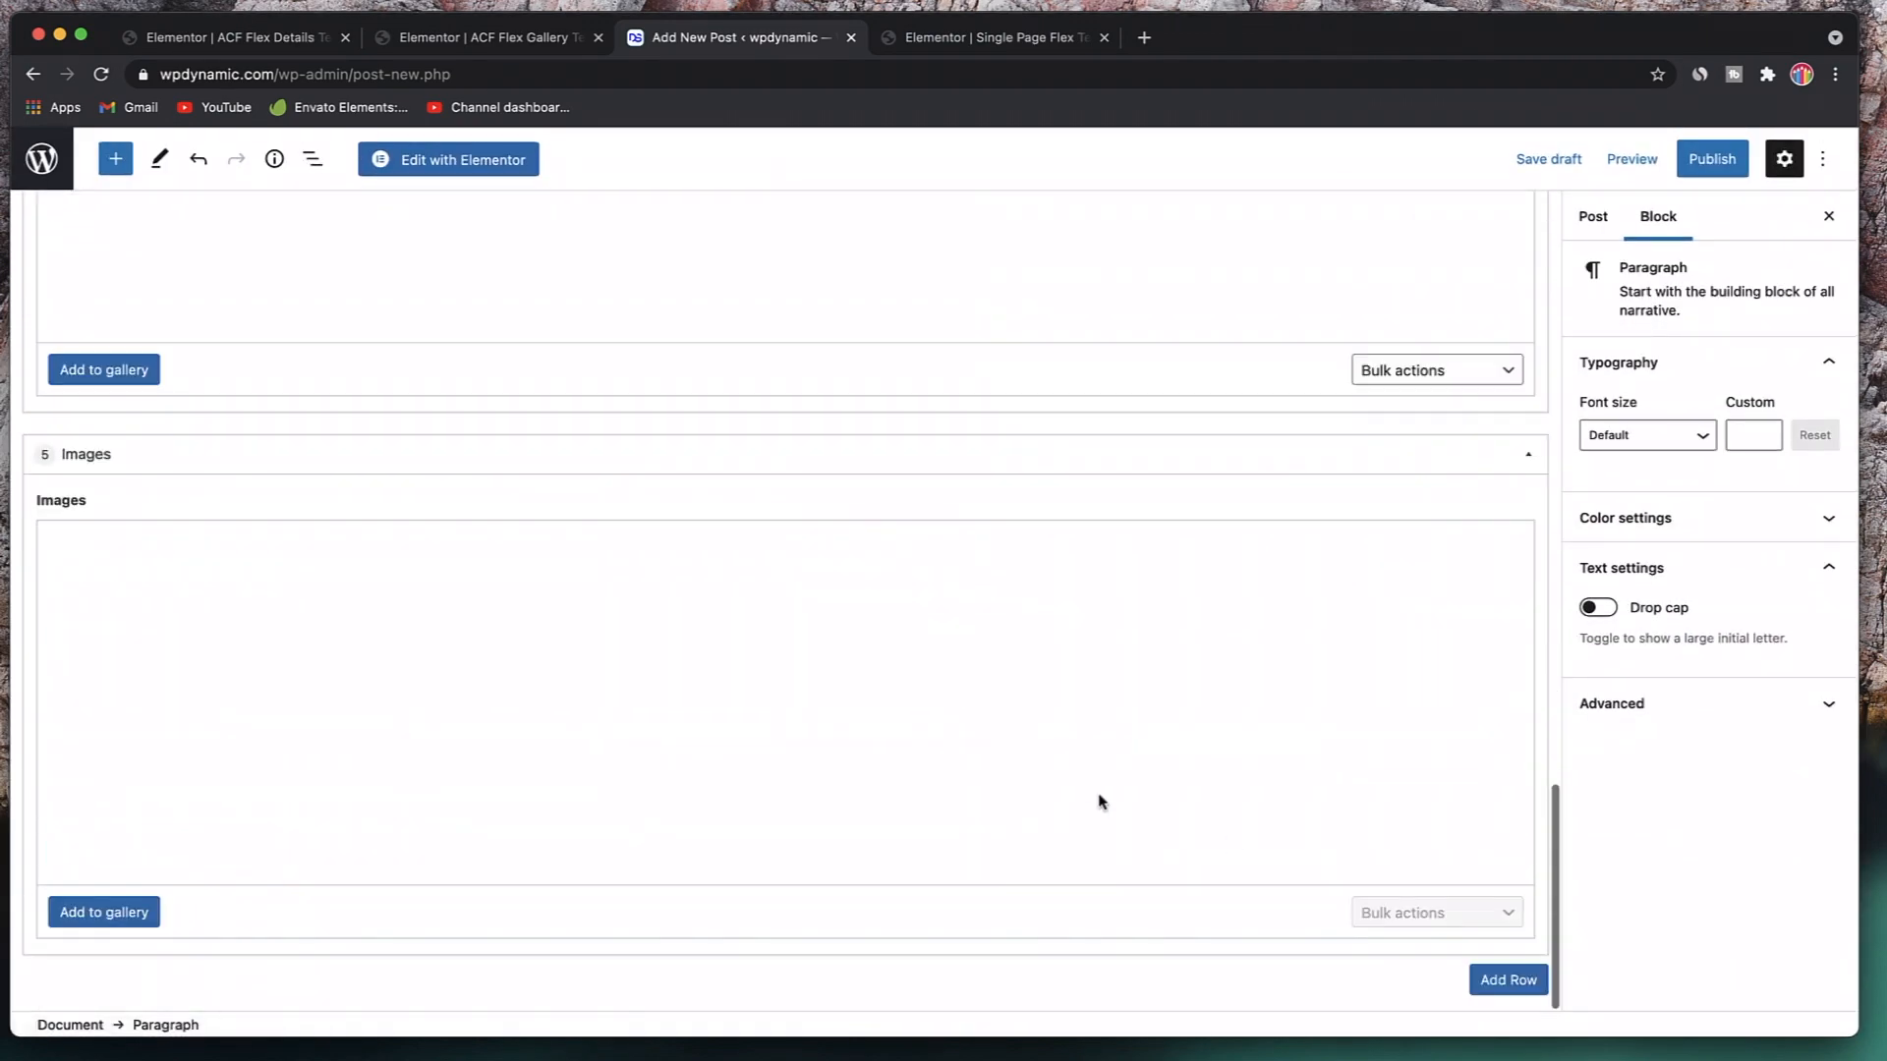
click(148, 909)
scroll(297, 611, down, 3)
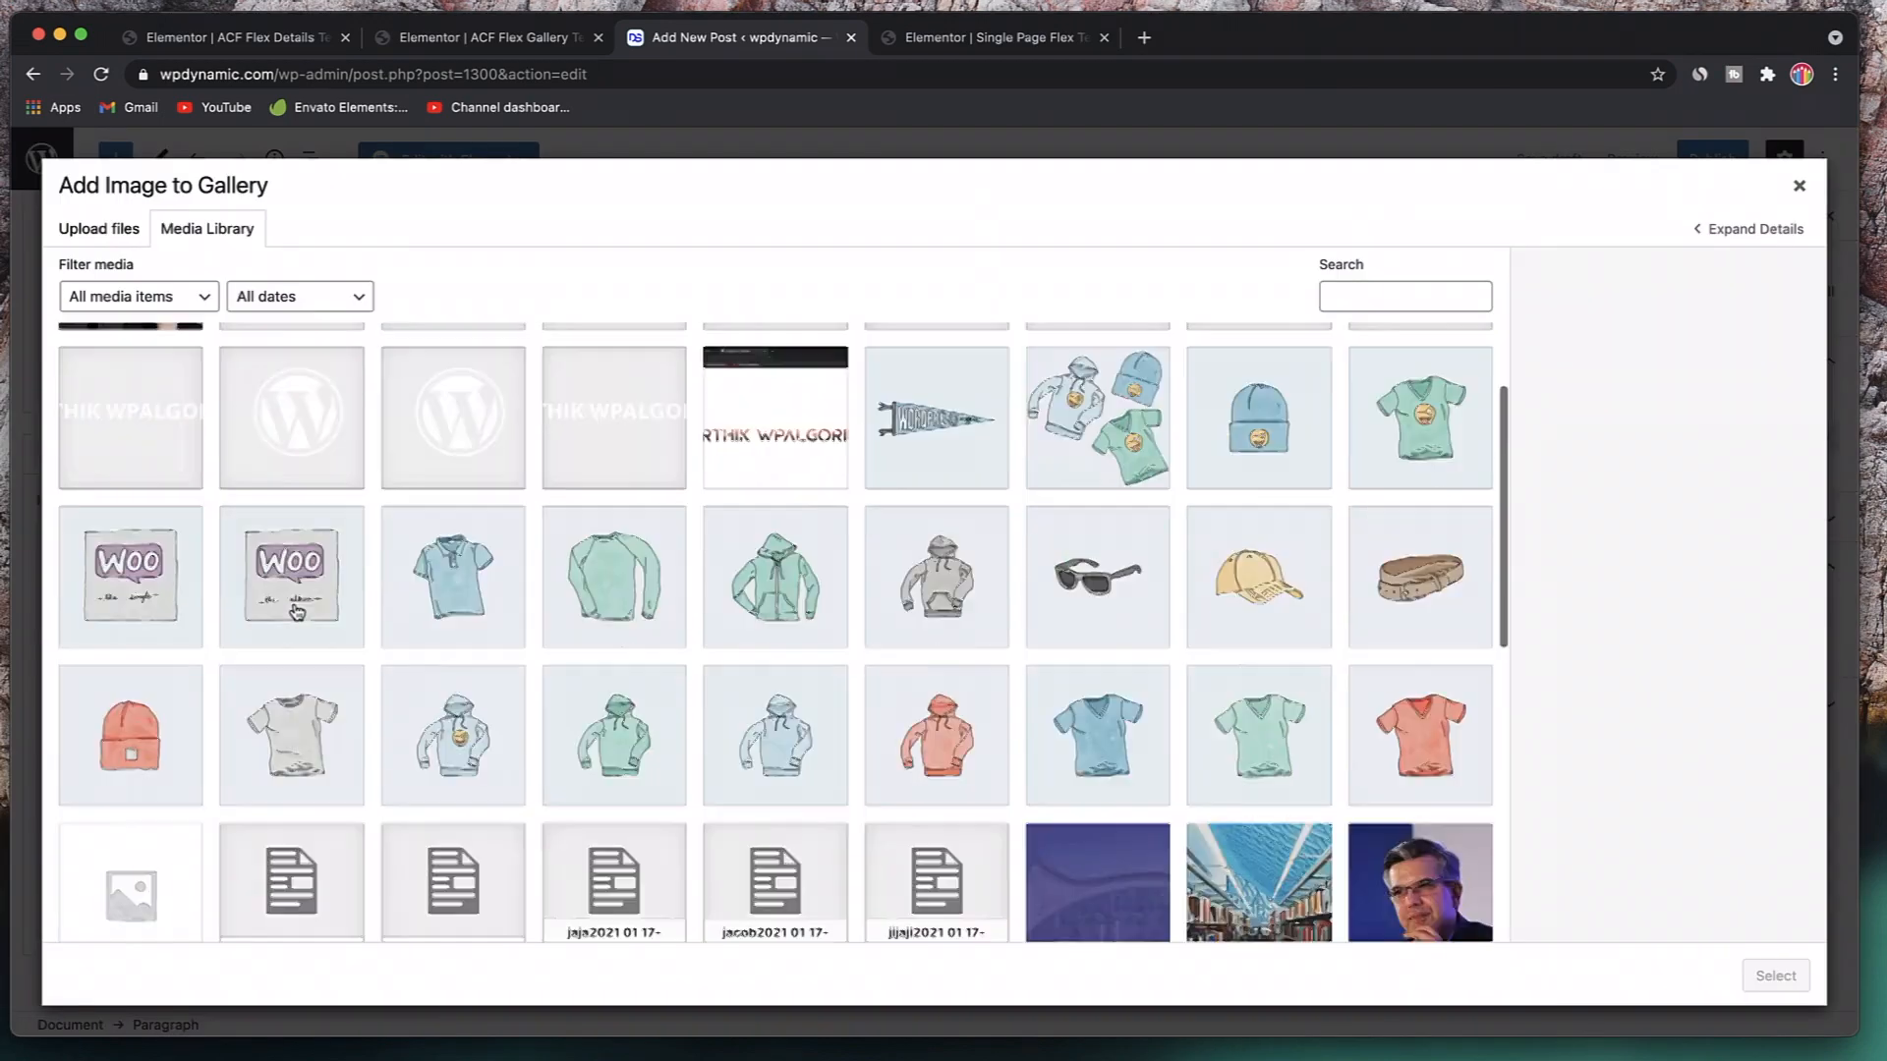
scroll(297, 611, down, 10)
click(423, 557)
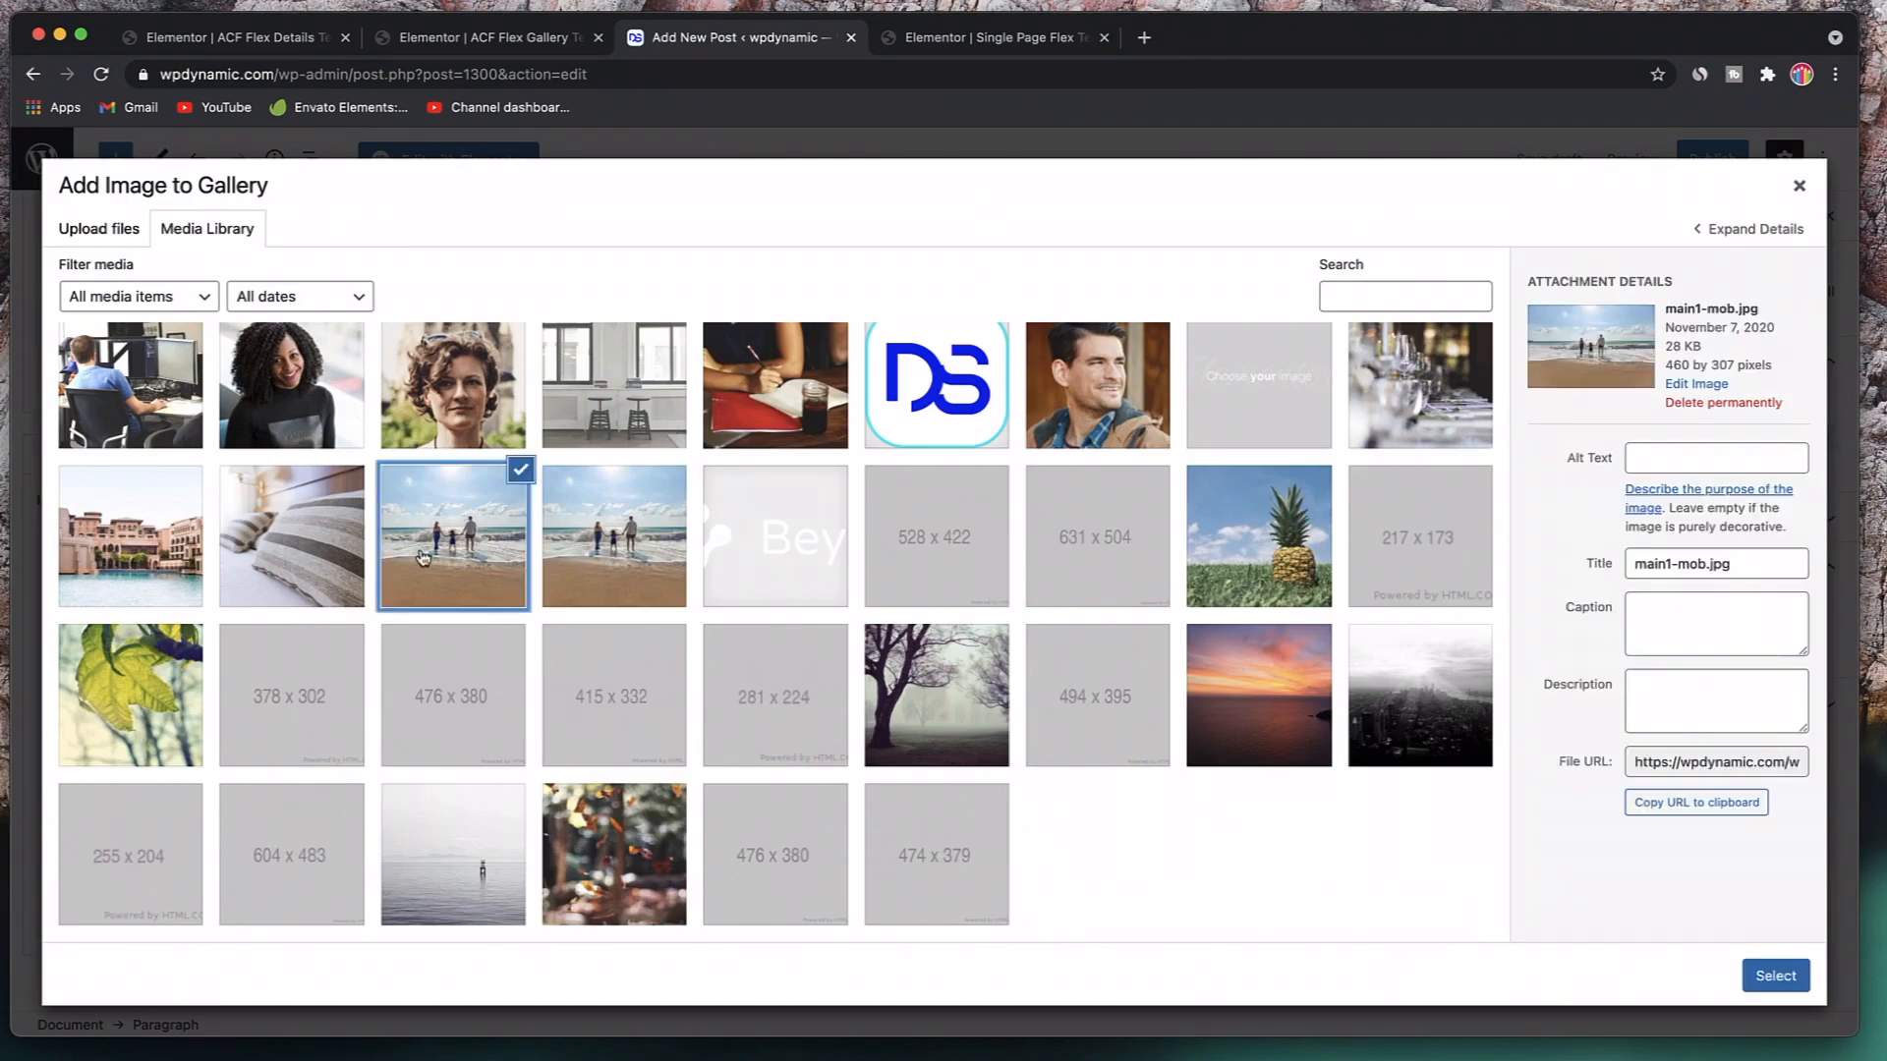
click(266, 544)
click(147, 547)
click(1126, 396)
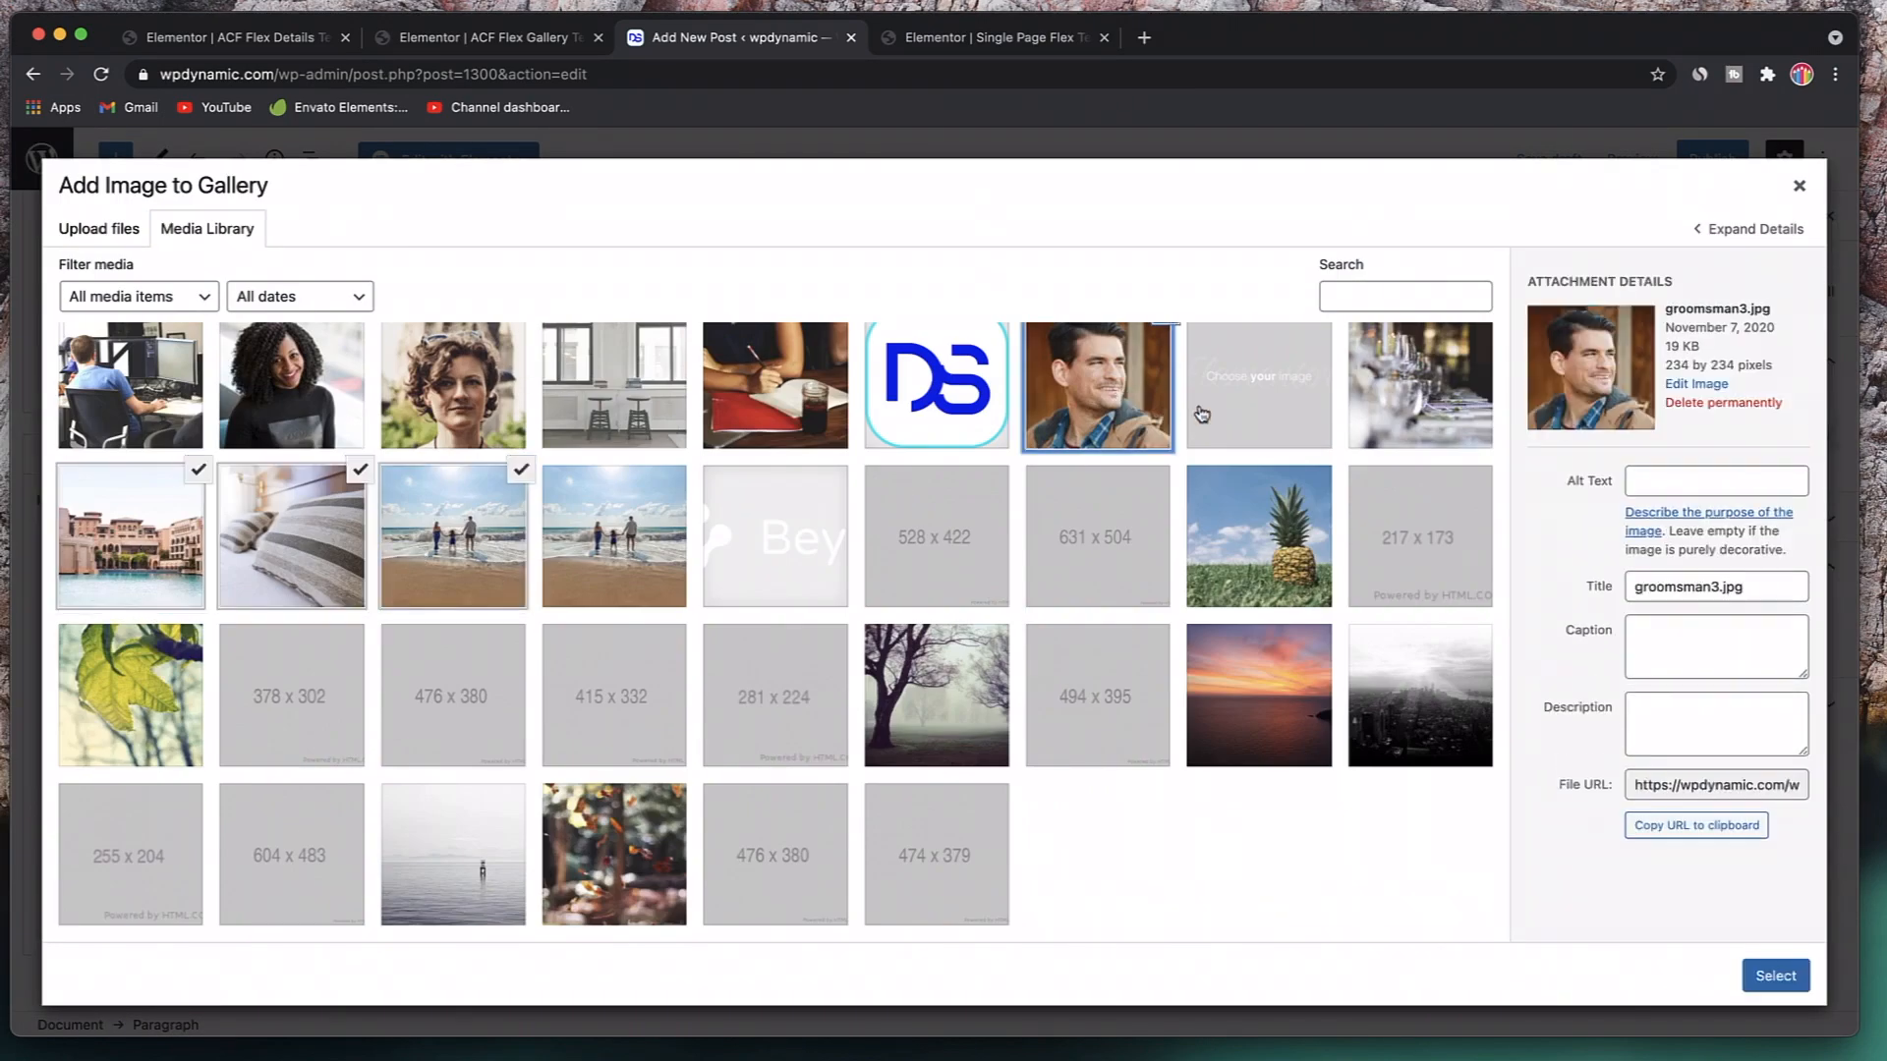
click(1756, 973)
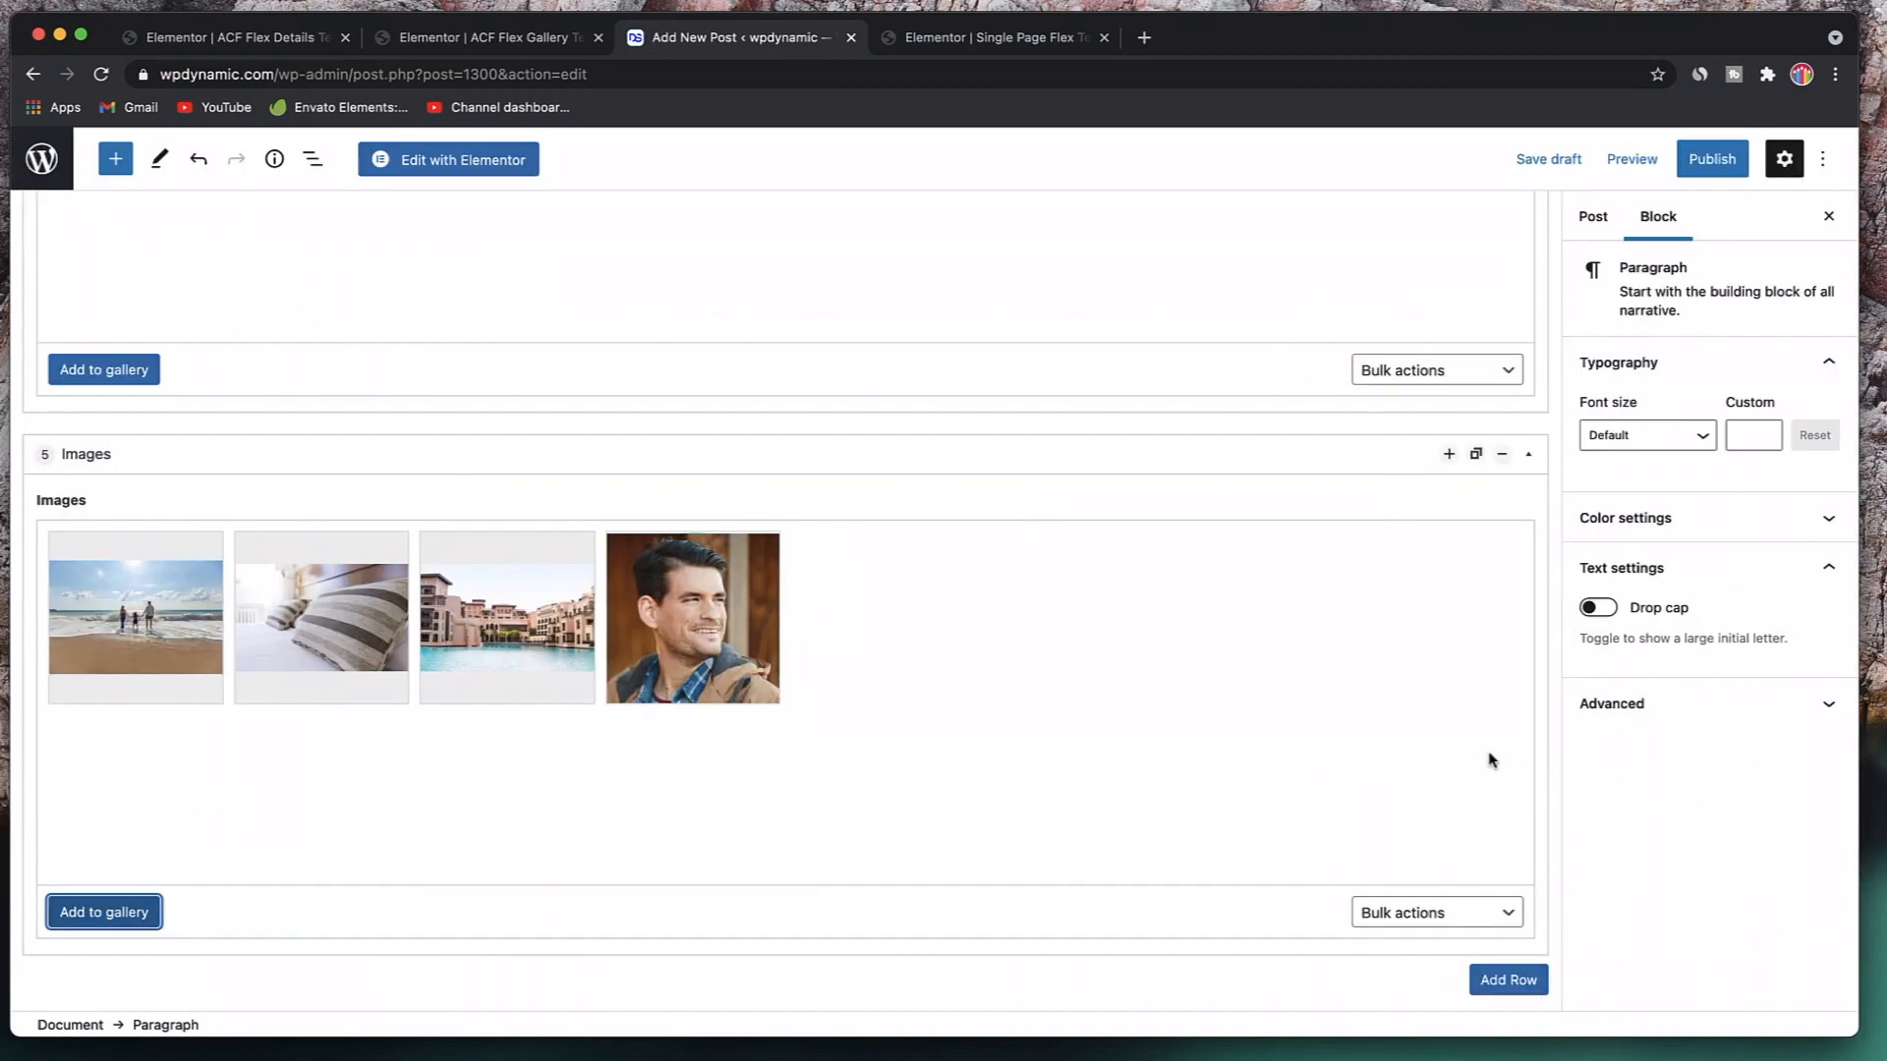
- Publish the Flex Testing Post and open its live page
scroll(1490, 753, up, 15)
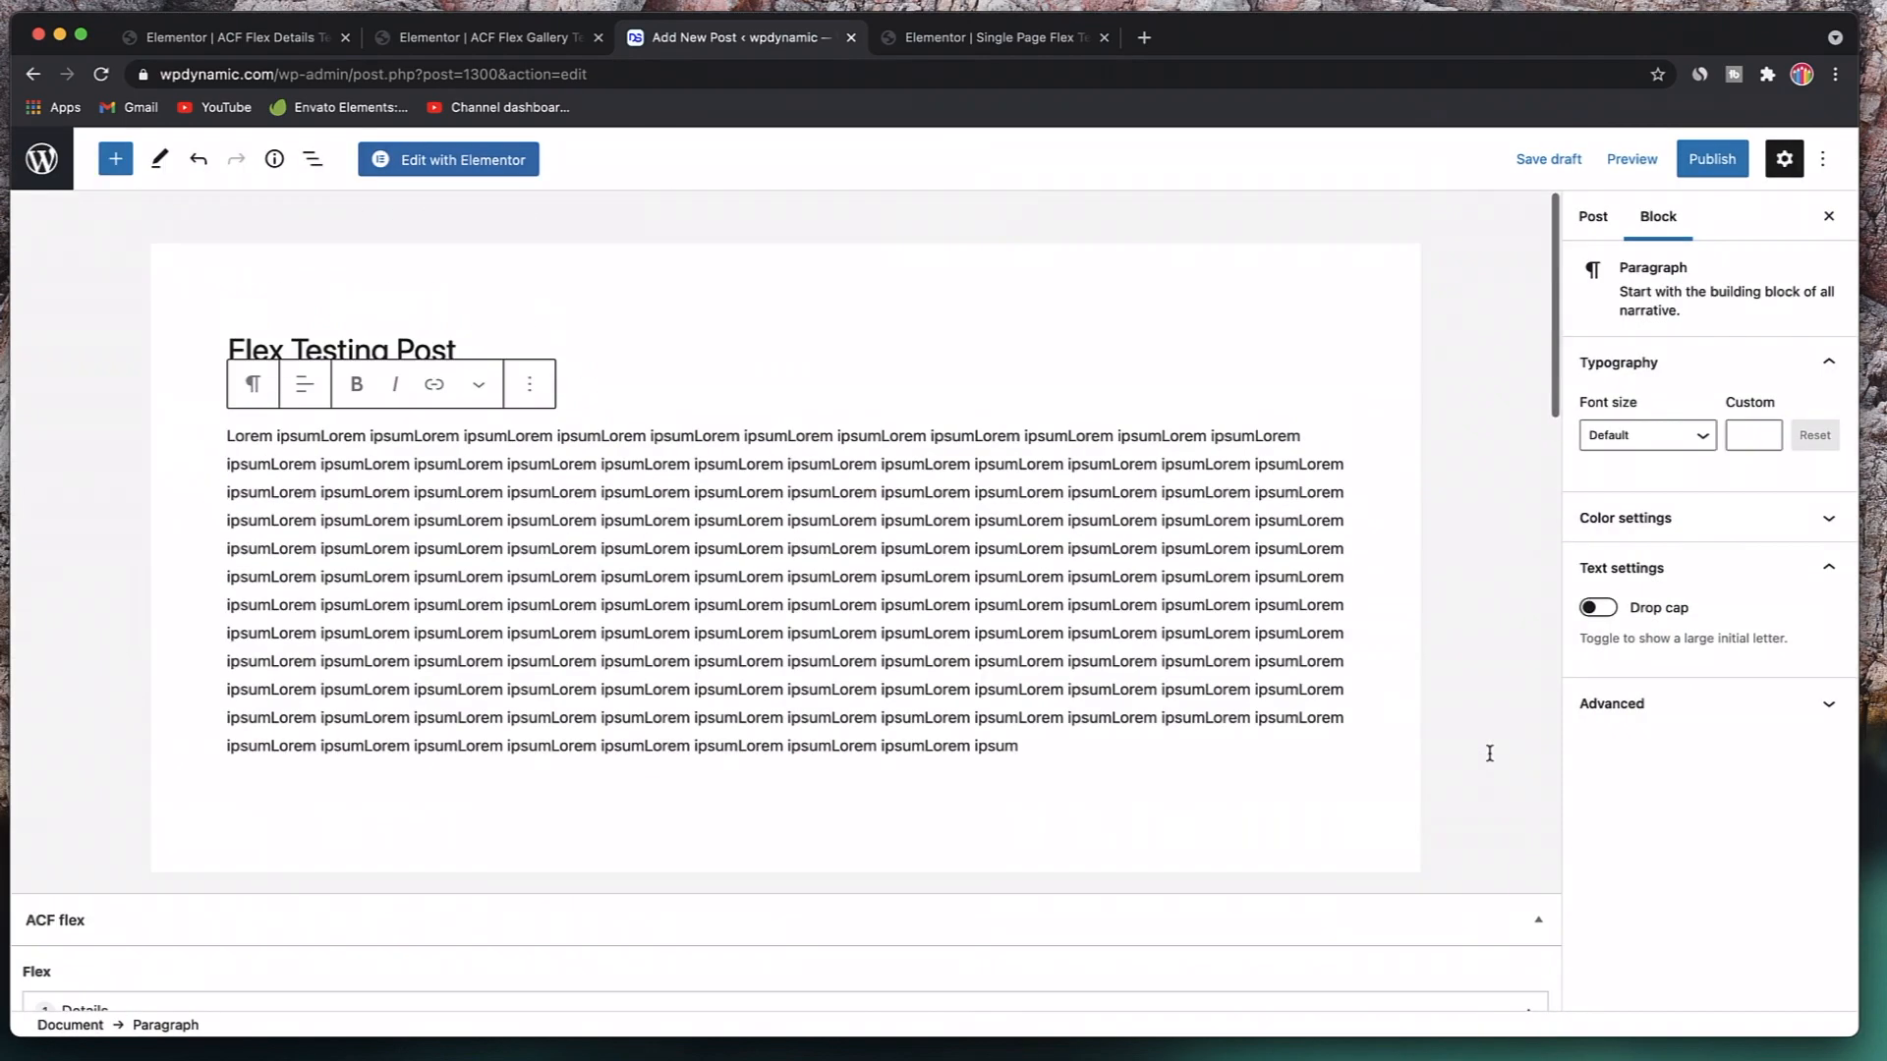
click(1727, 170)
click(1594, 156)
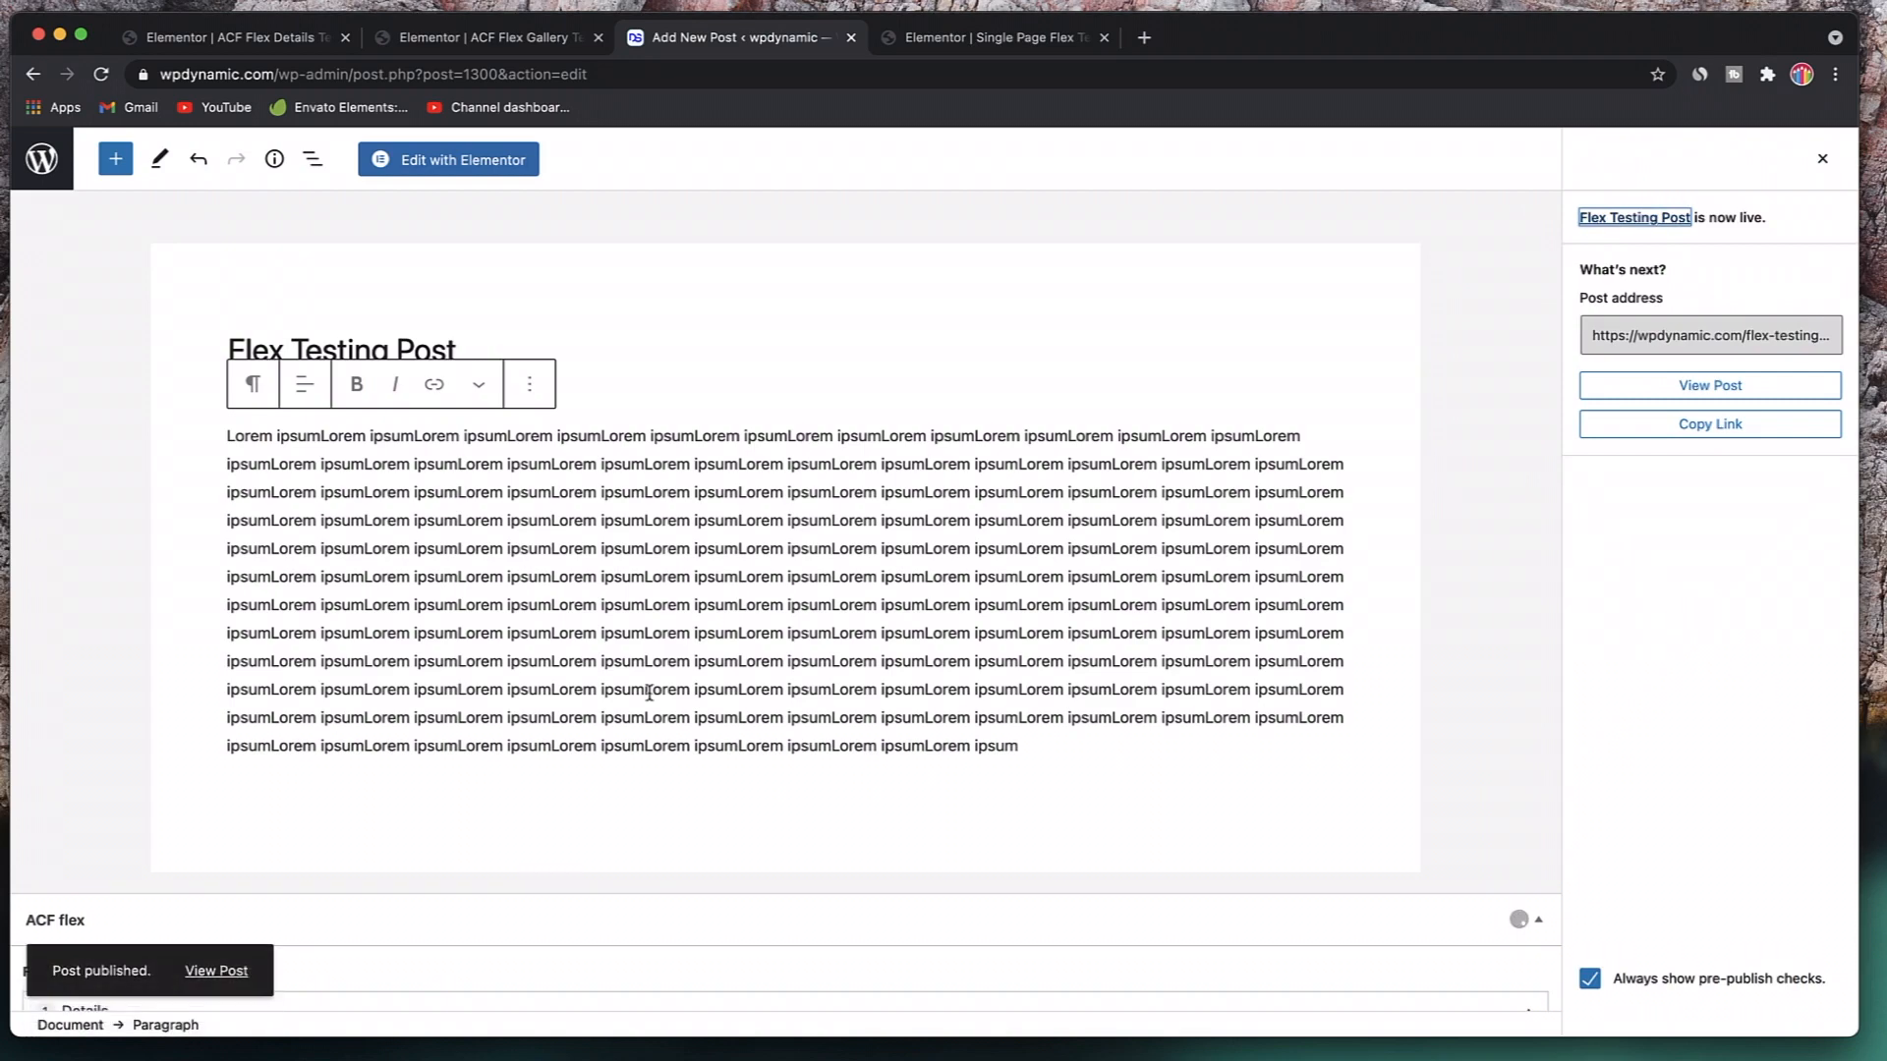
click(218, 972)
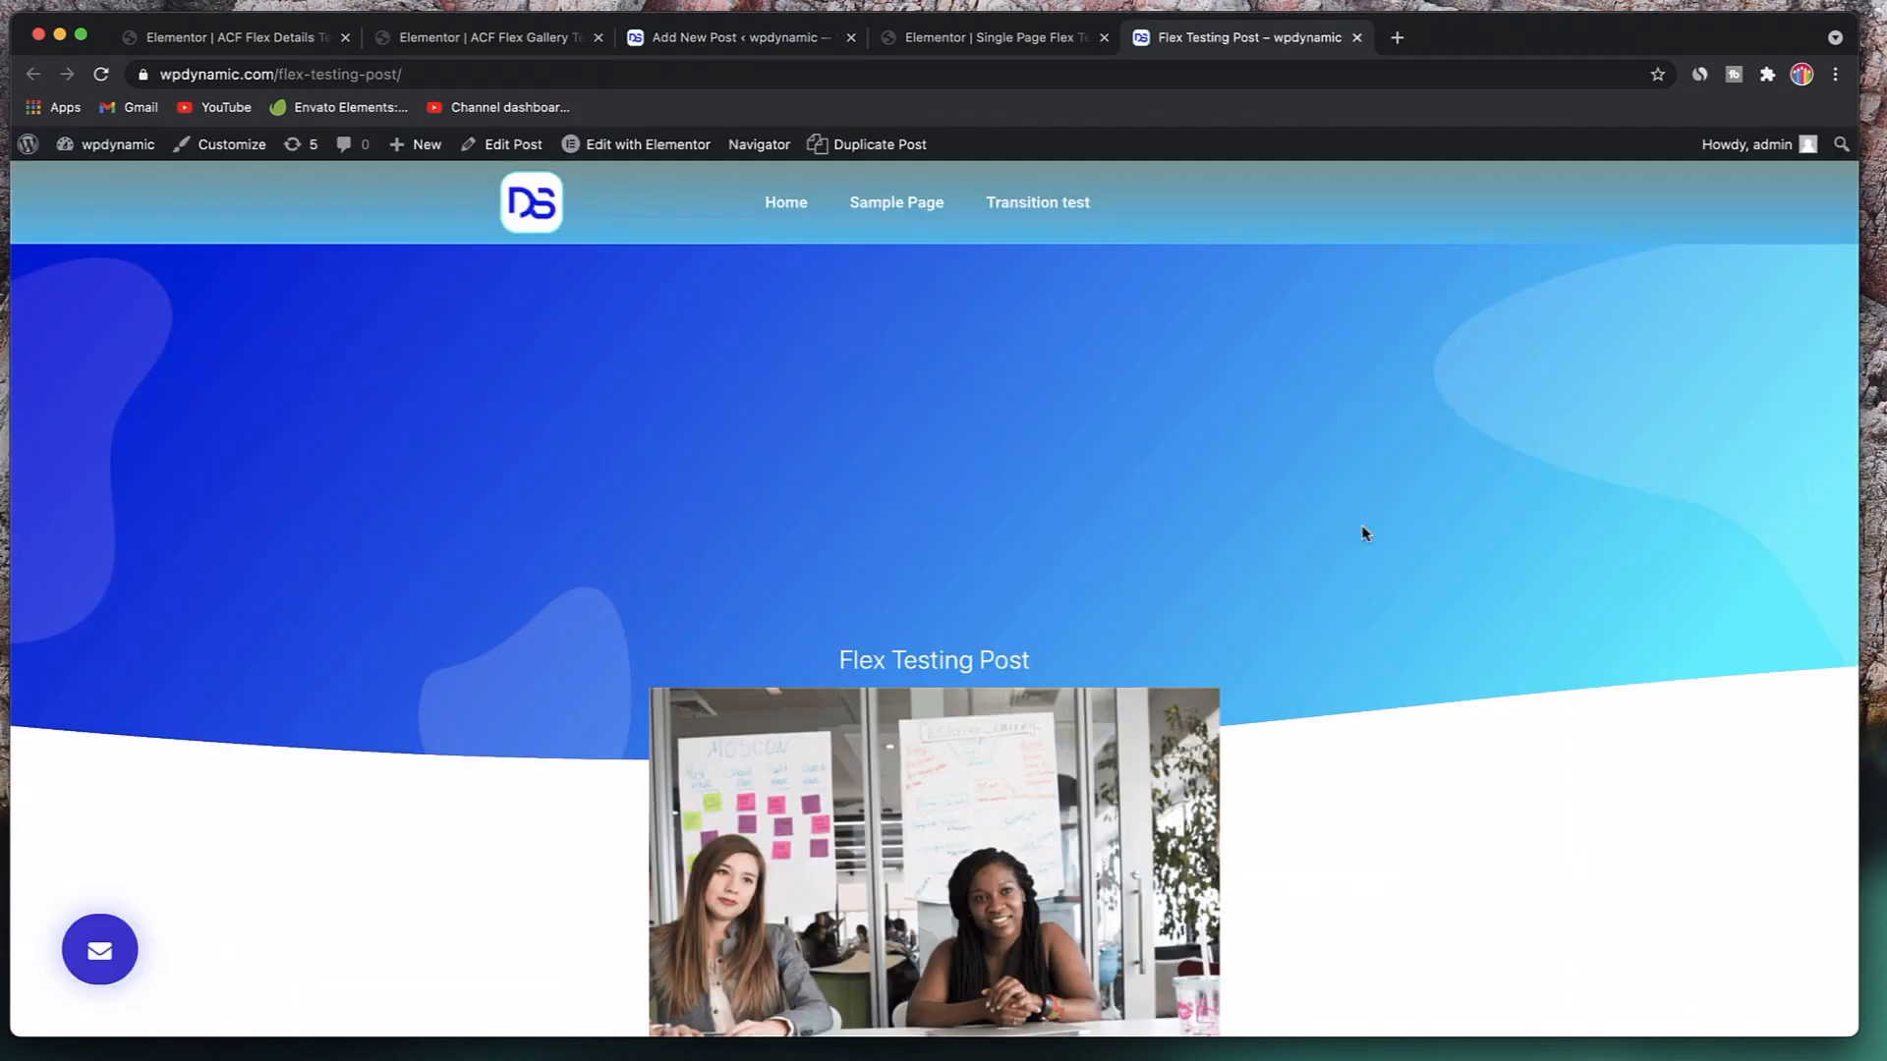
- Examine the title, featured image and body text on the published Flex Testing Post
scroll(1364, 532, down, 2)
scroll(1364, 532, down, 5)
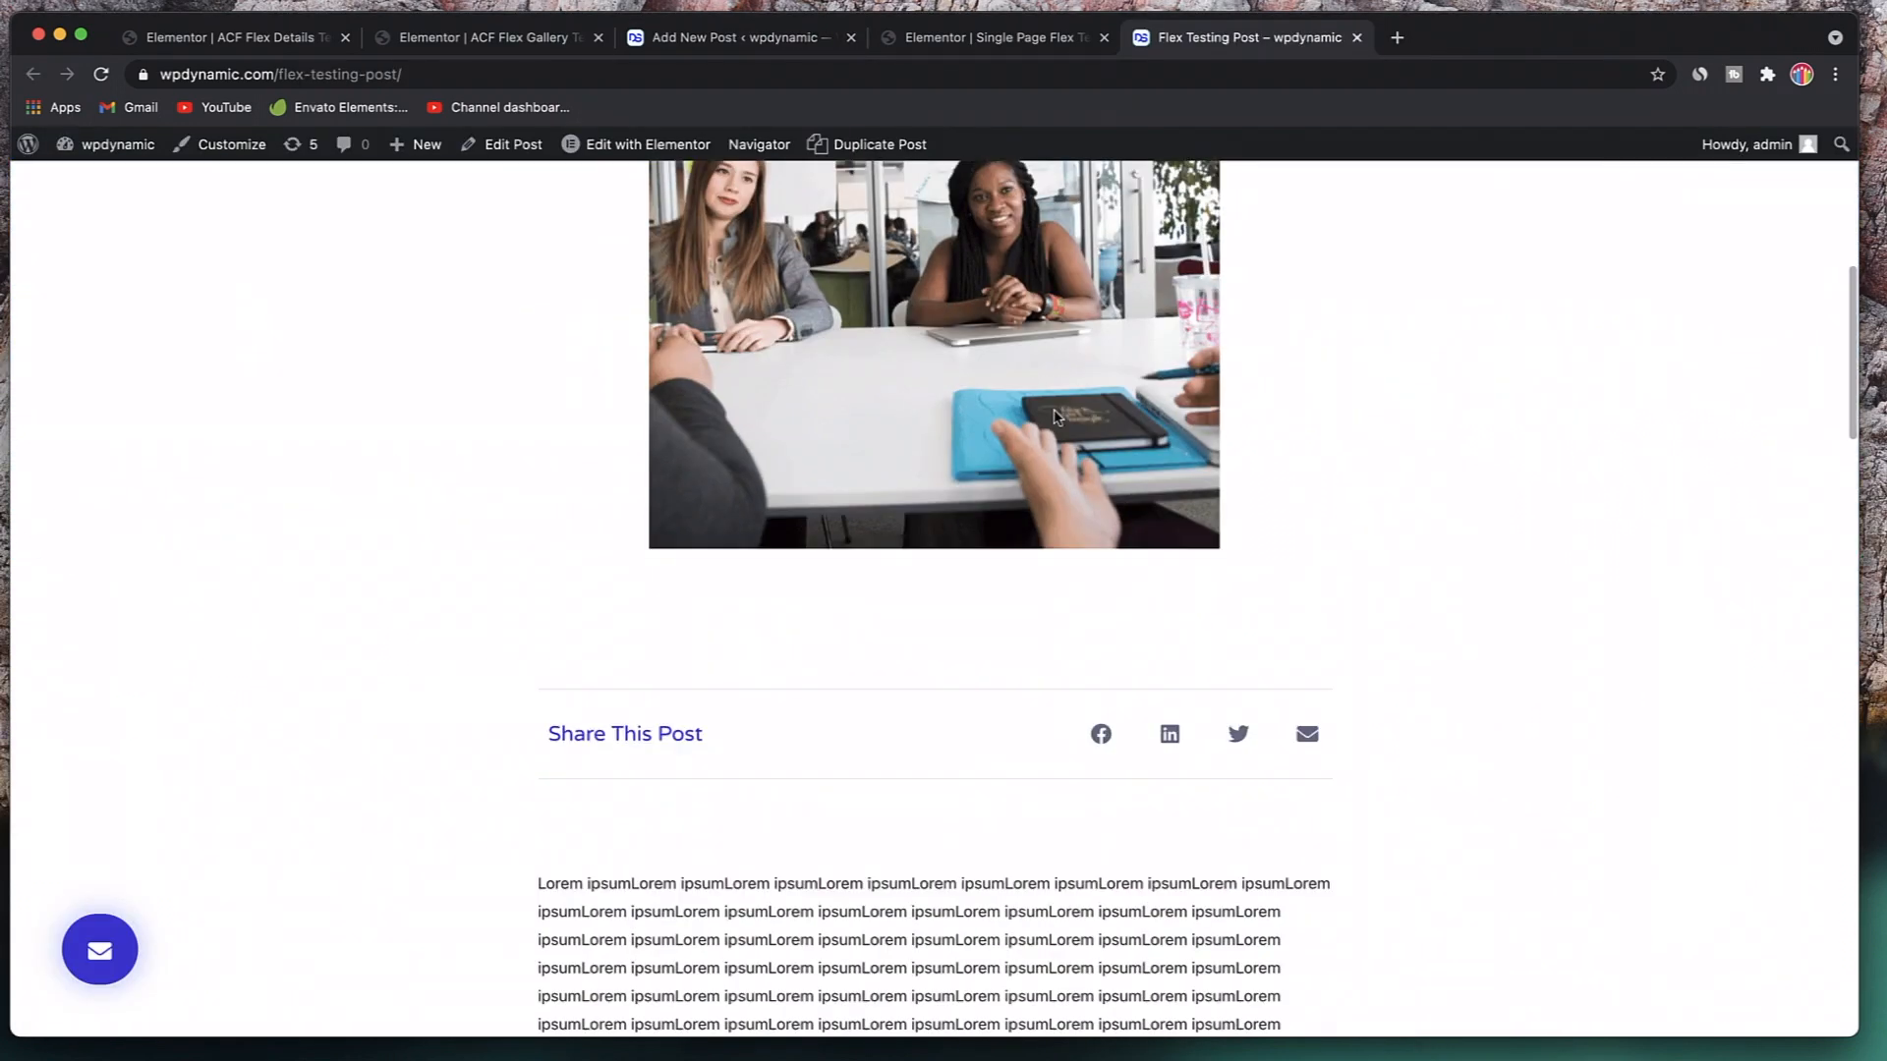
scroll(1041, 433, up, 8)
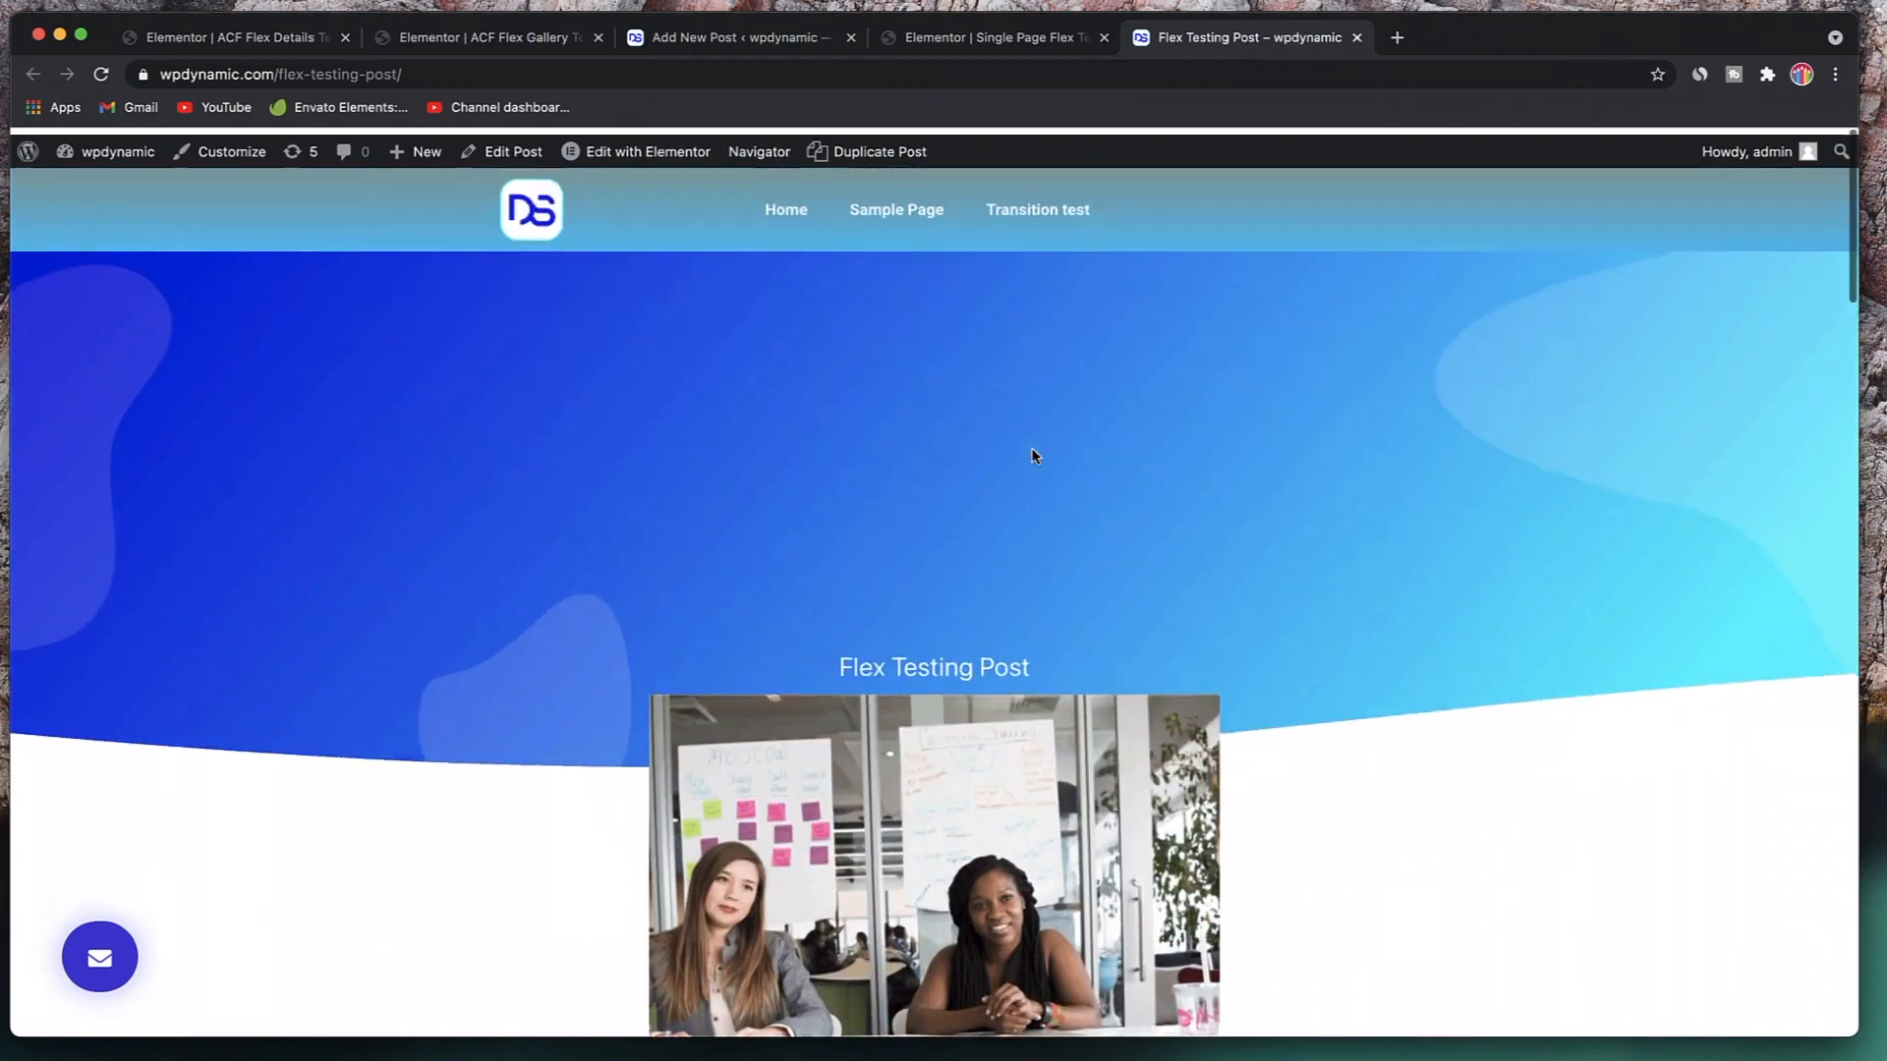
triple_click(934, 644)
scroll(853, 659, down, 2)
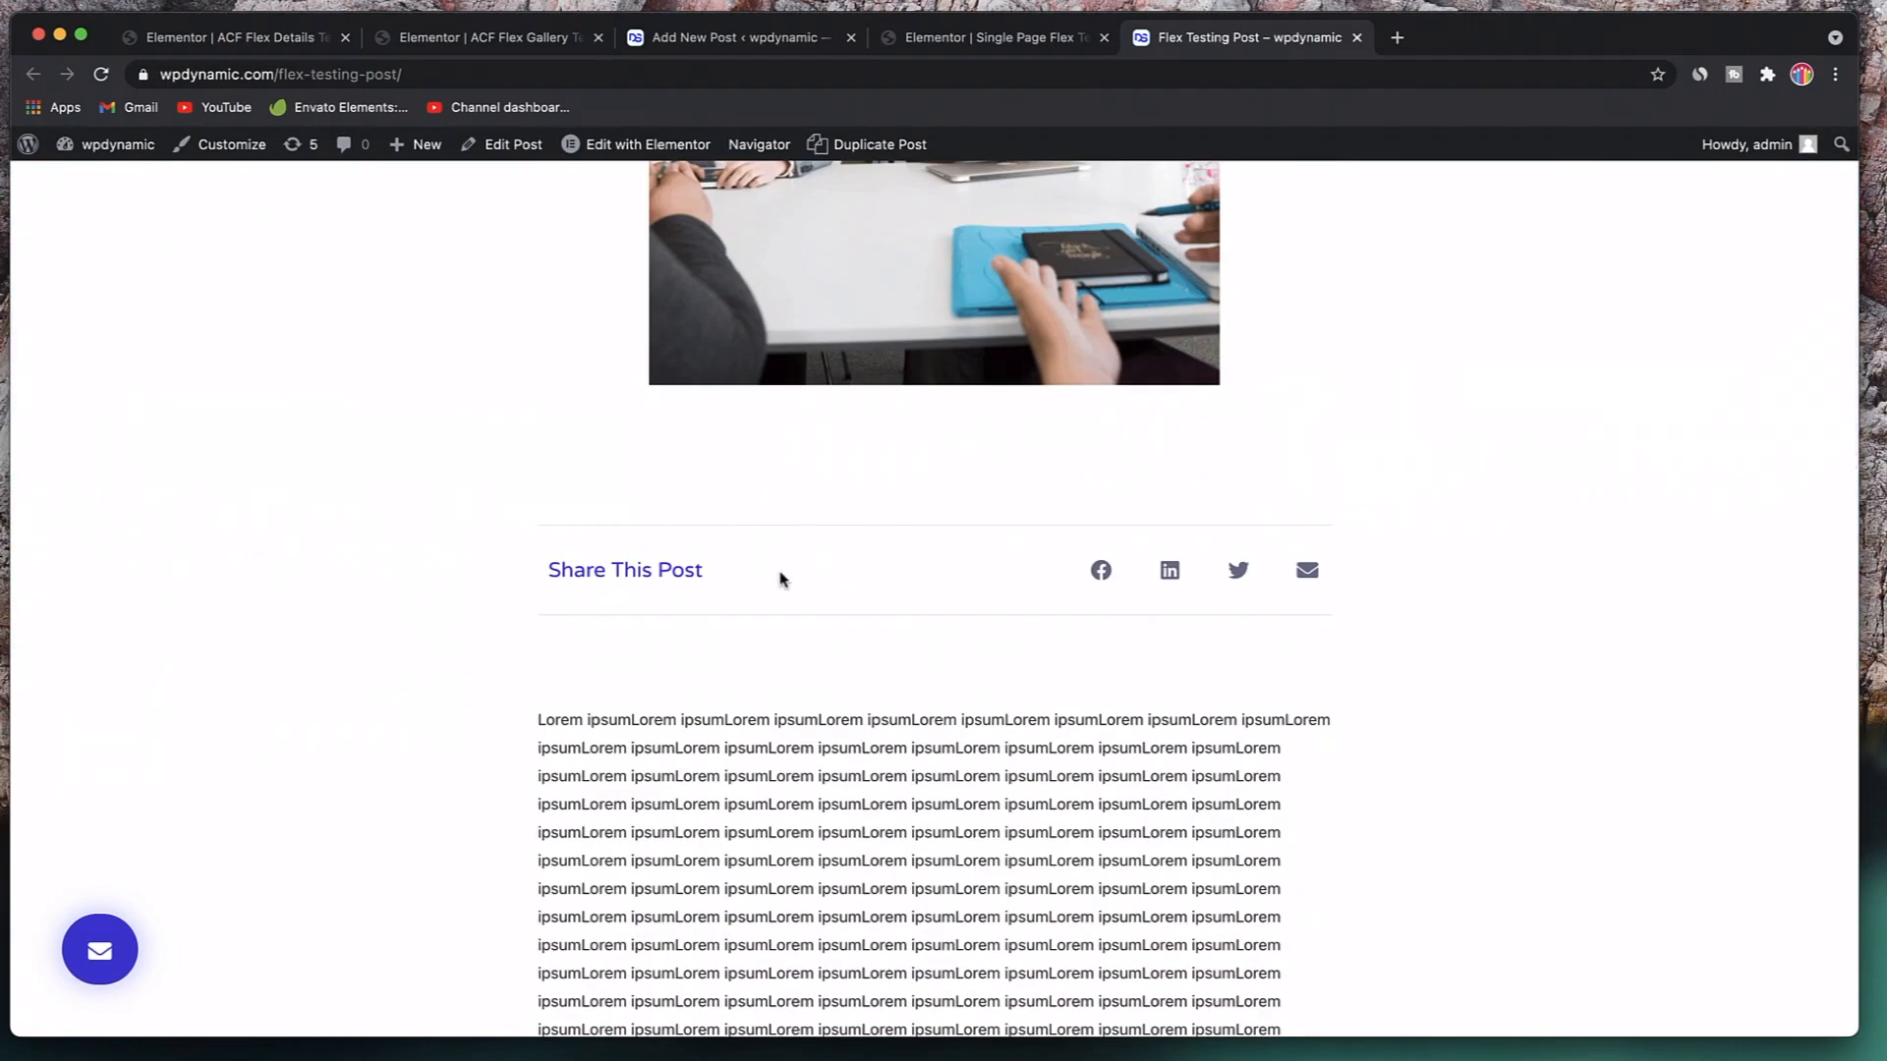
scroll(828, 593, down, 5)
triple_click(836, 381)
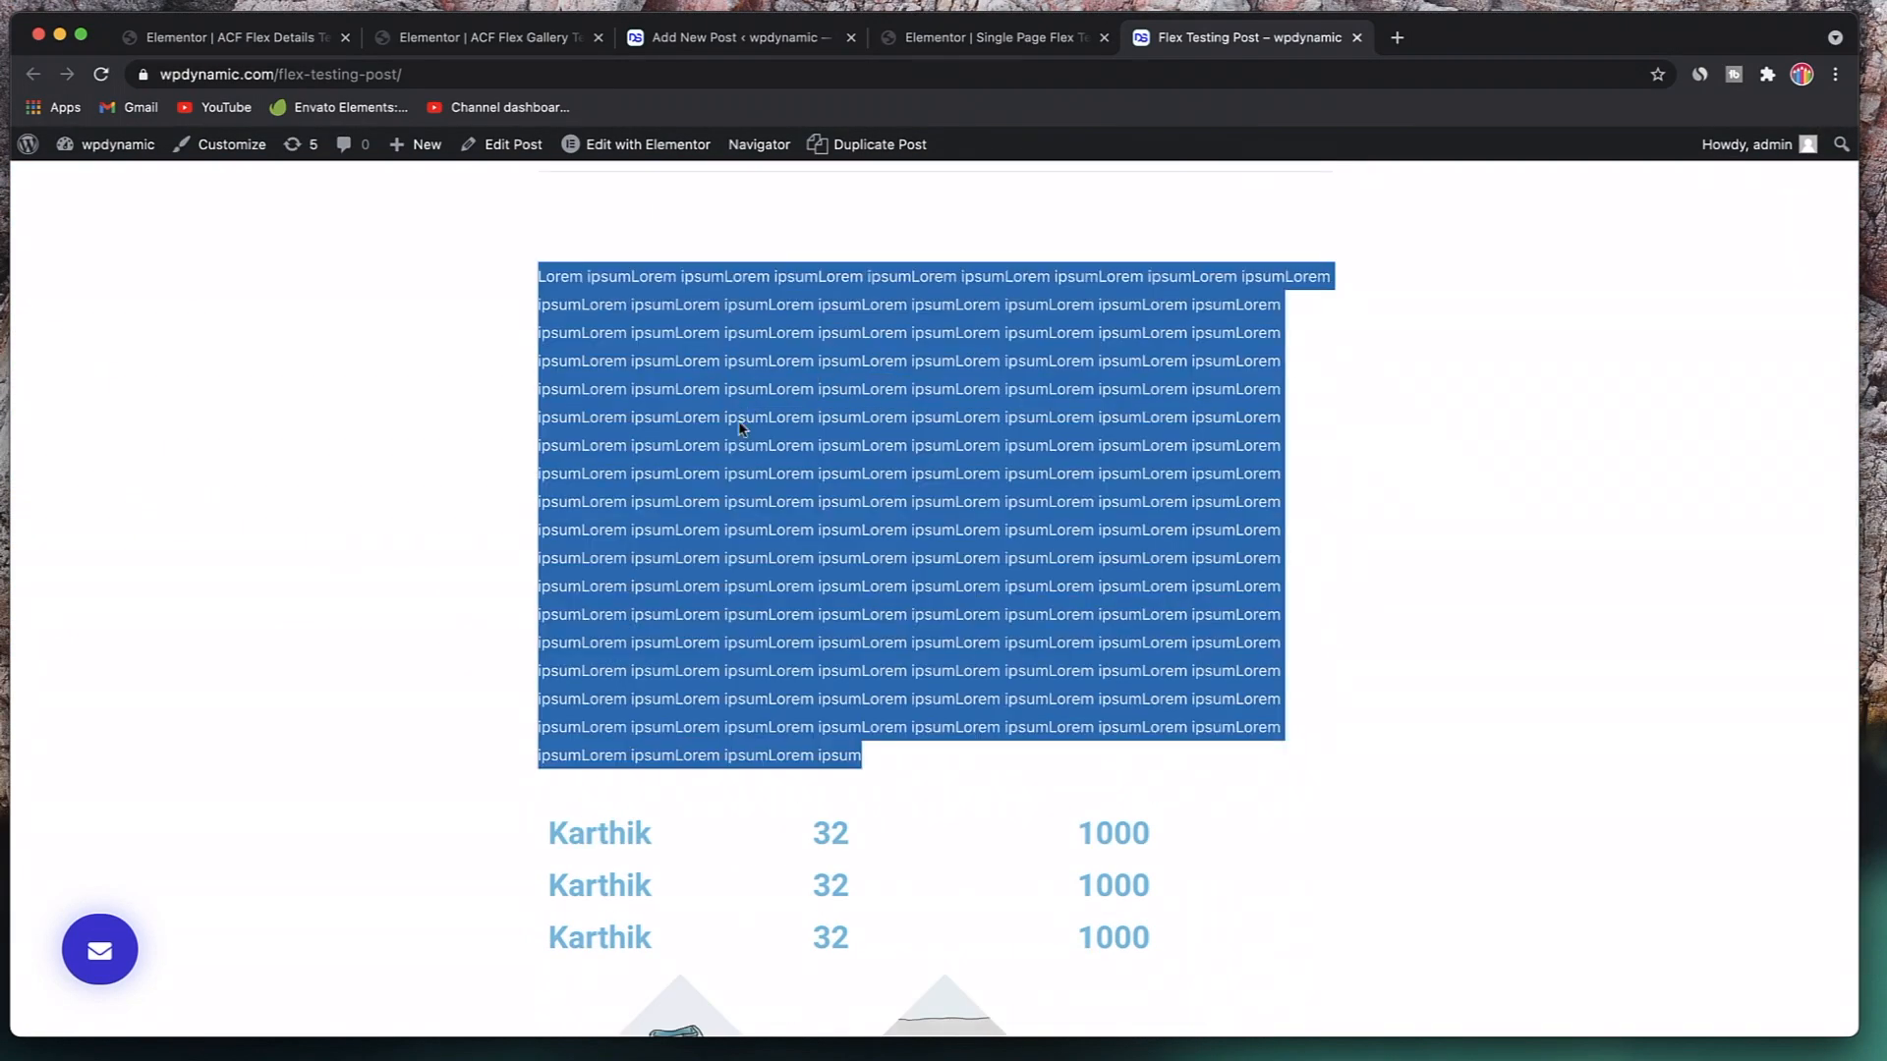
triple_click(739, 374)
scroll(727, 374, down, 5)
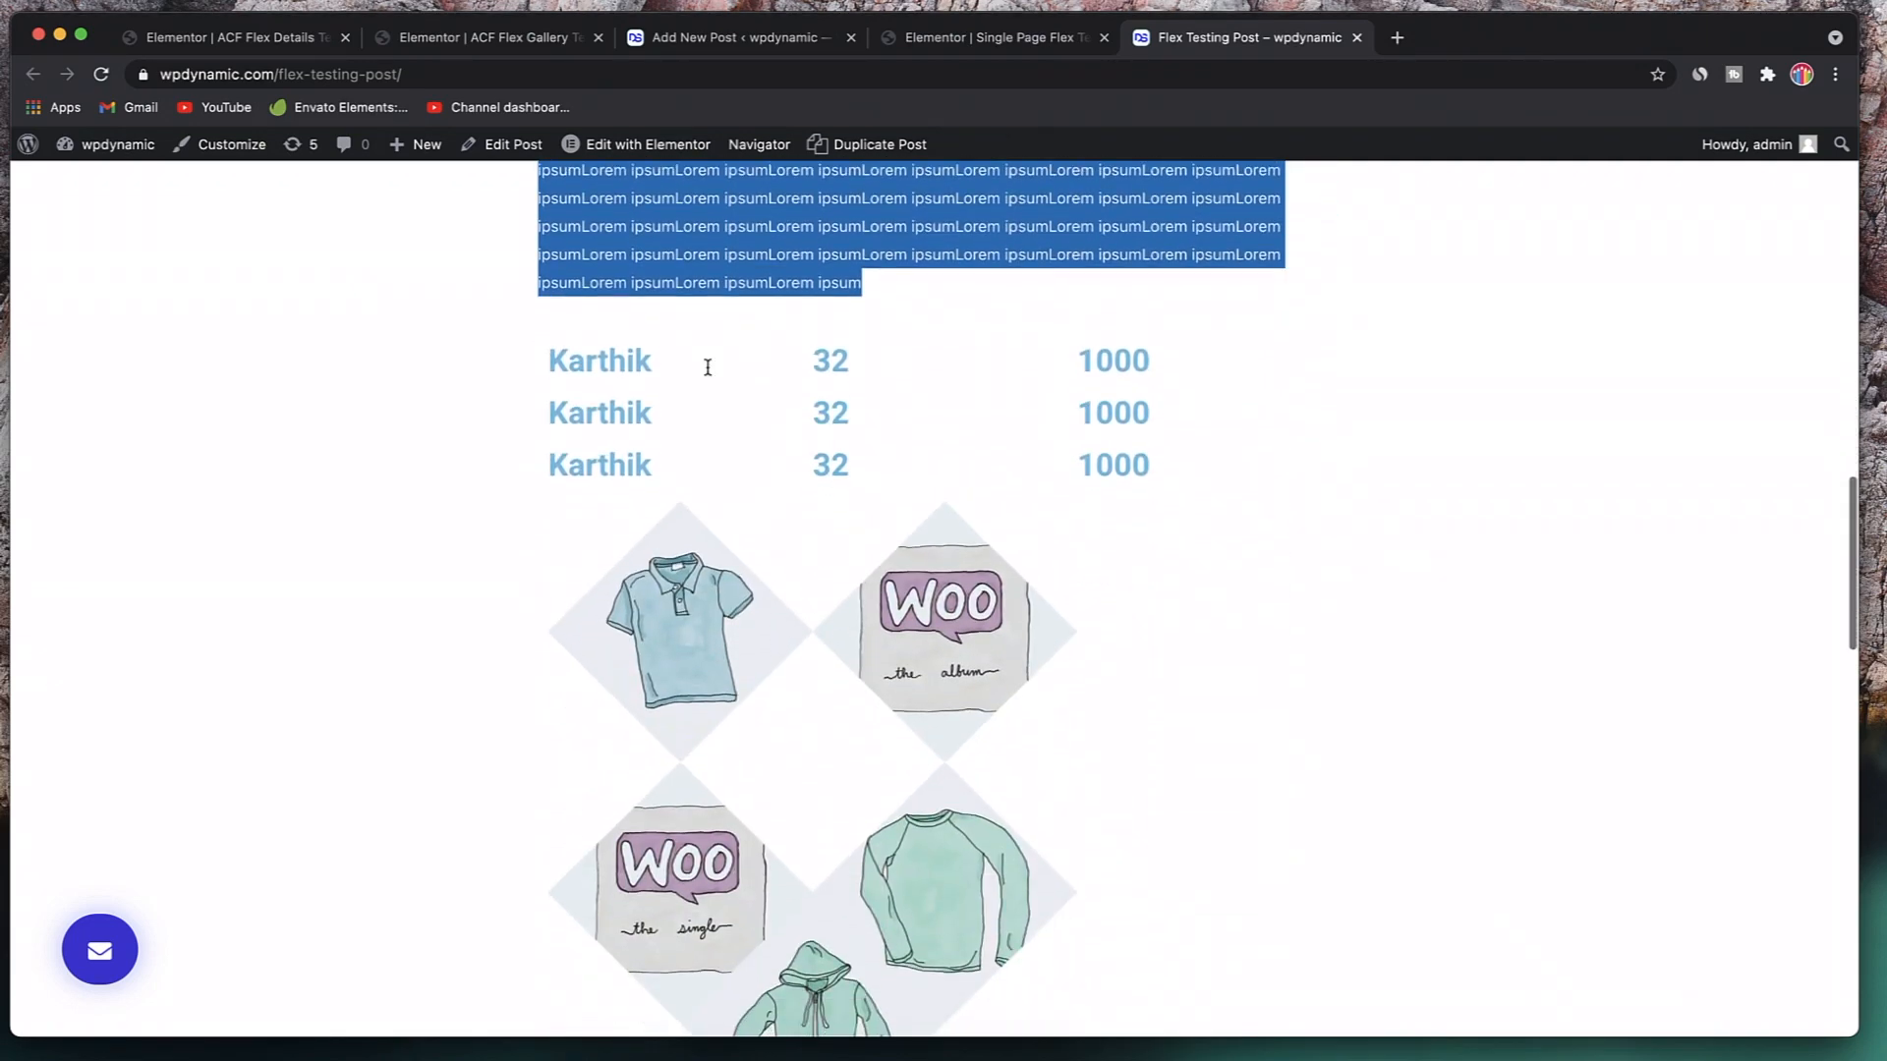
- Check how the Details rows' name, age and salary values and the two image galleries display below the post body
double_click(615, 362)
double_click(826, 358)
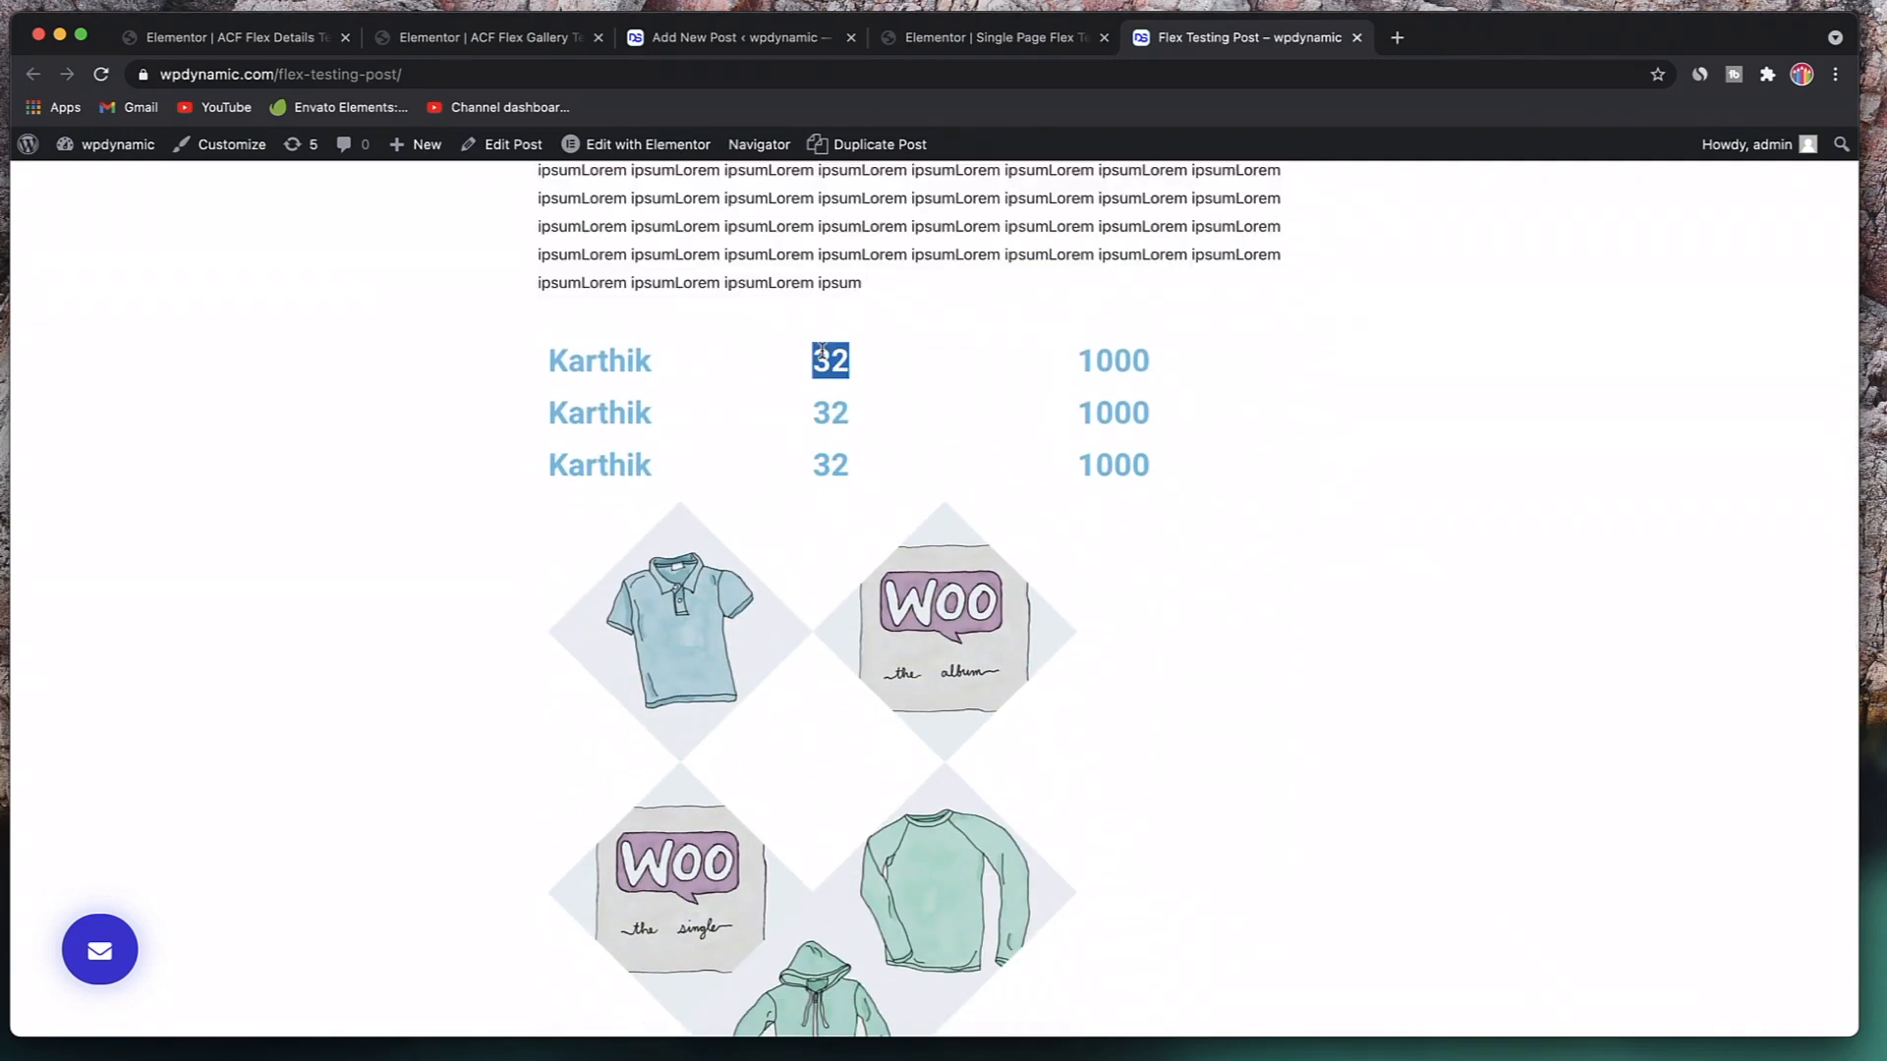
double_click(585, 370)
double_click(828, 353)
double_click(609, 373)
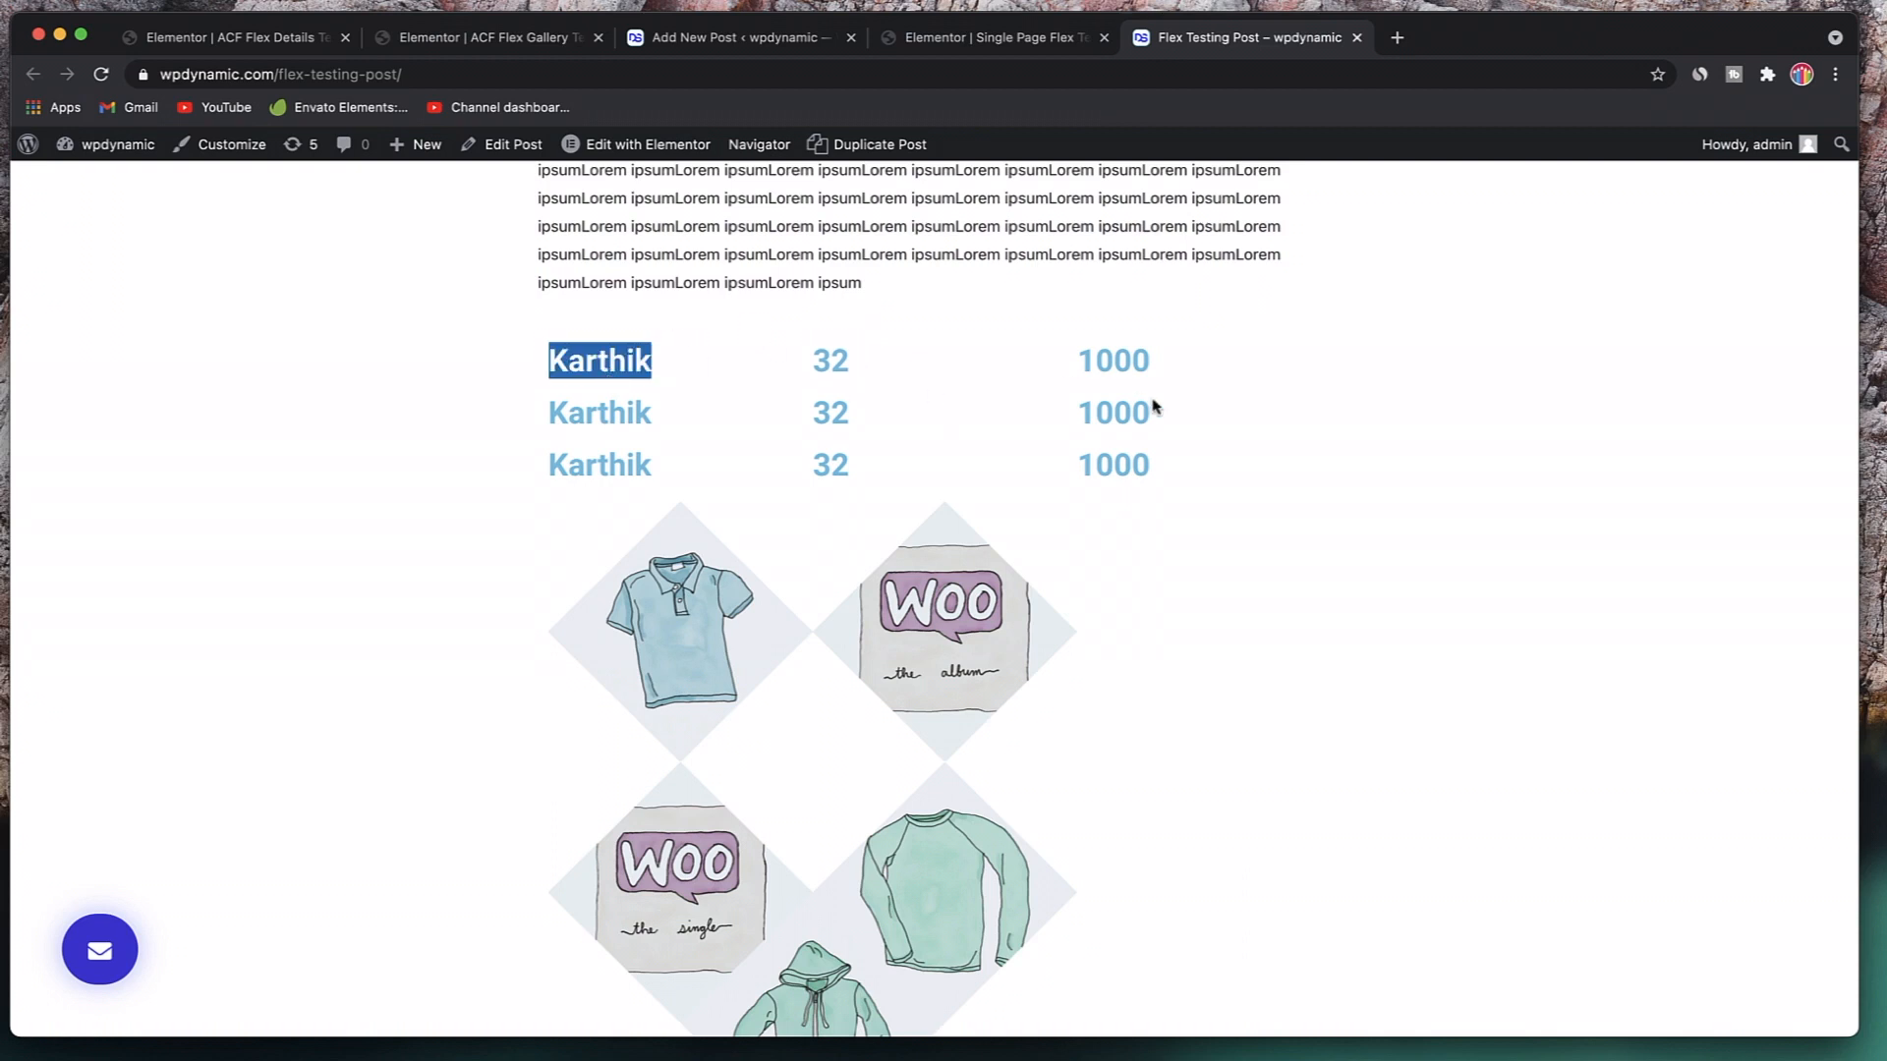
scroll(540, 441, down, 4)
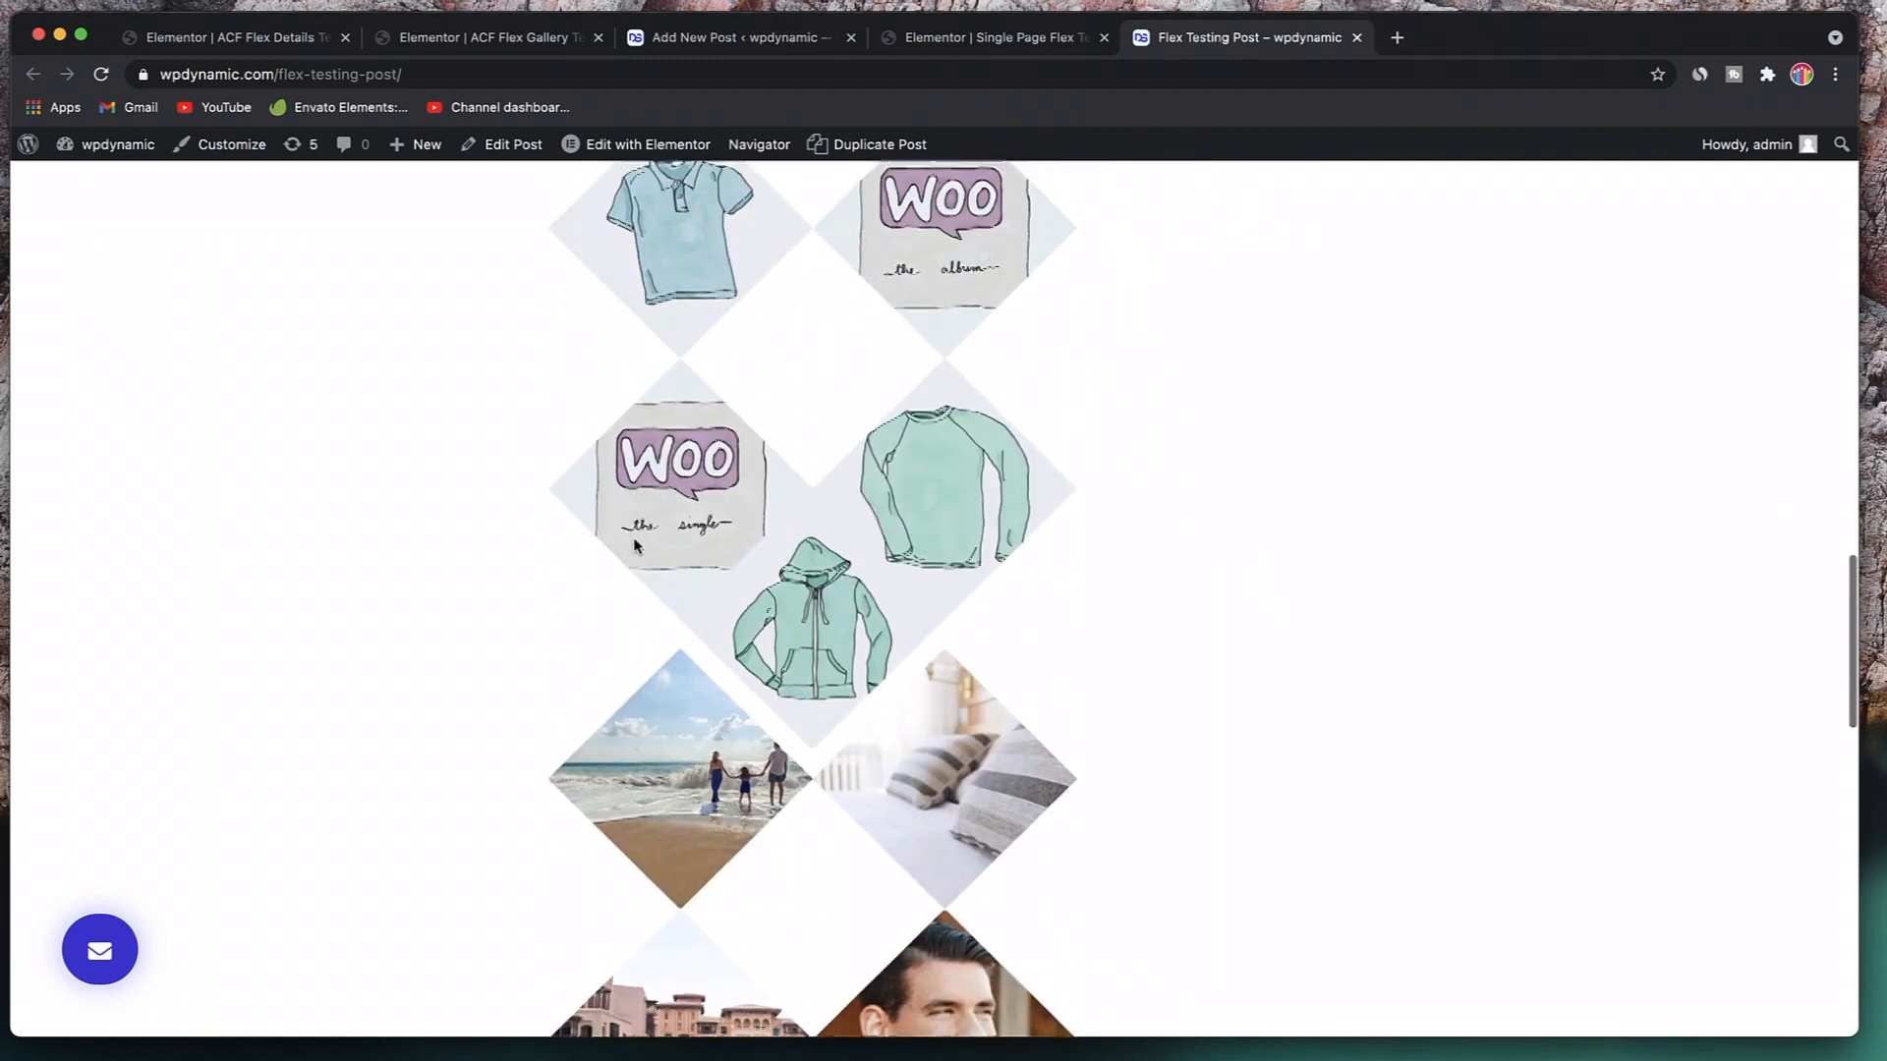
scroll(767, 427, up, 1)
scroll(931, 315, up, 2)
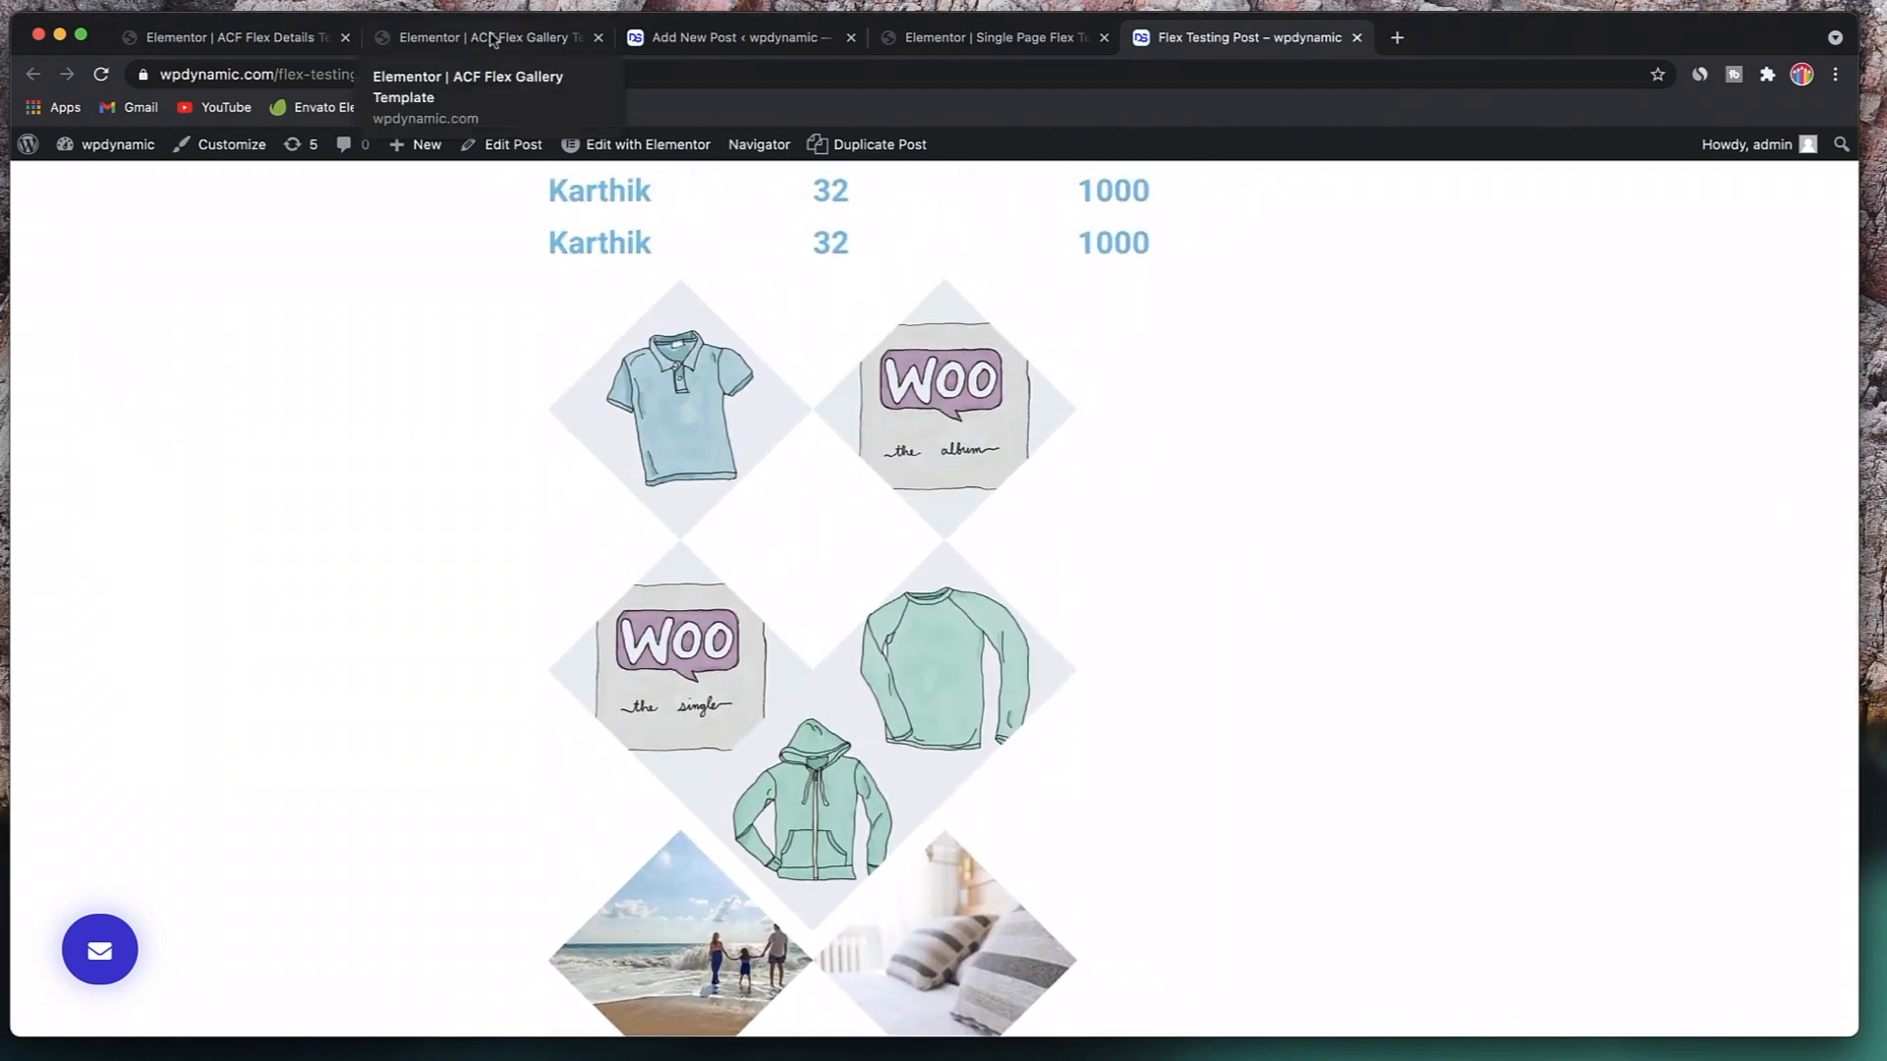
- In the ACF Flex Gallery Template, add a Heading widget above the ACF Gallery widget and center it
click(491, 37)
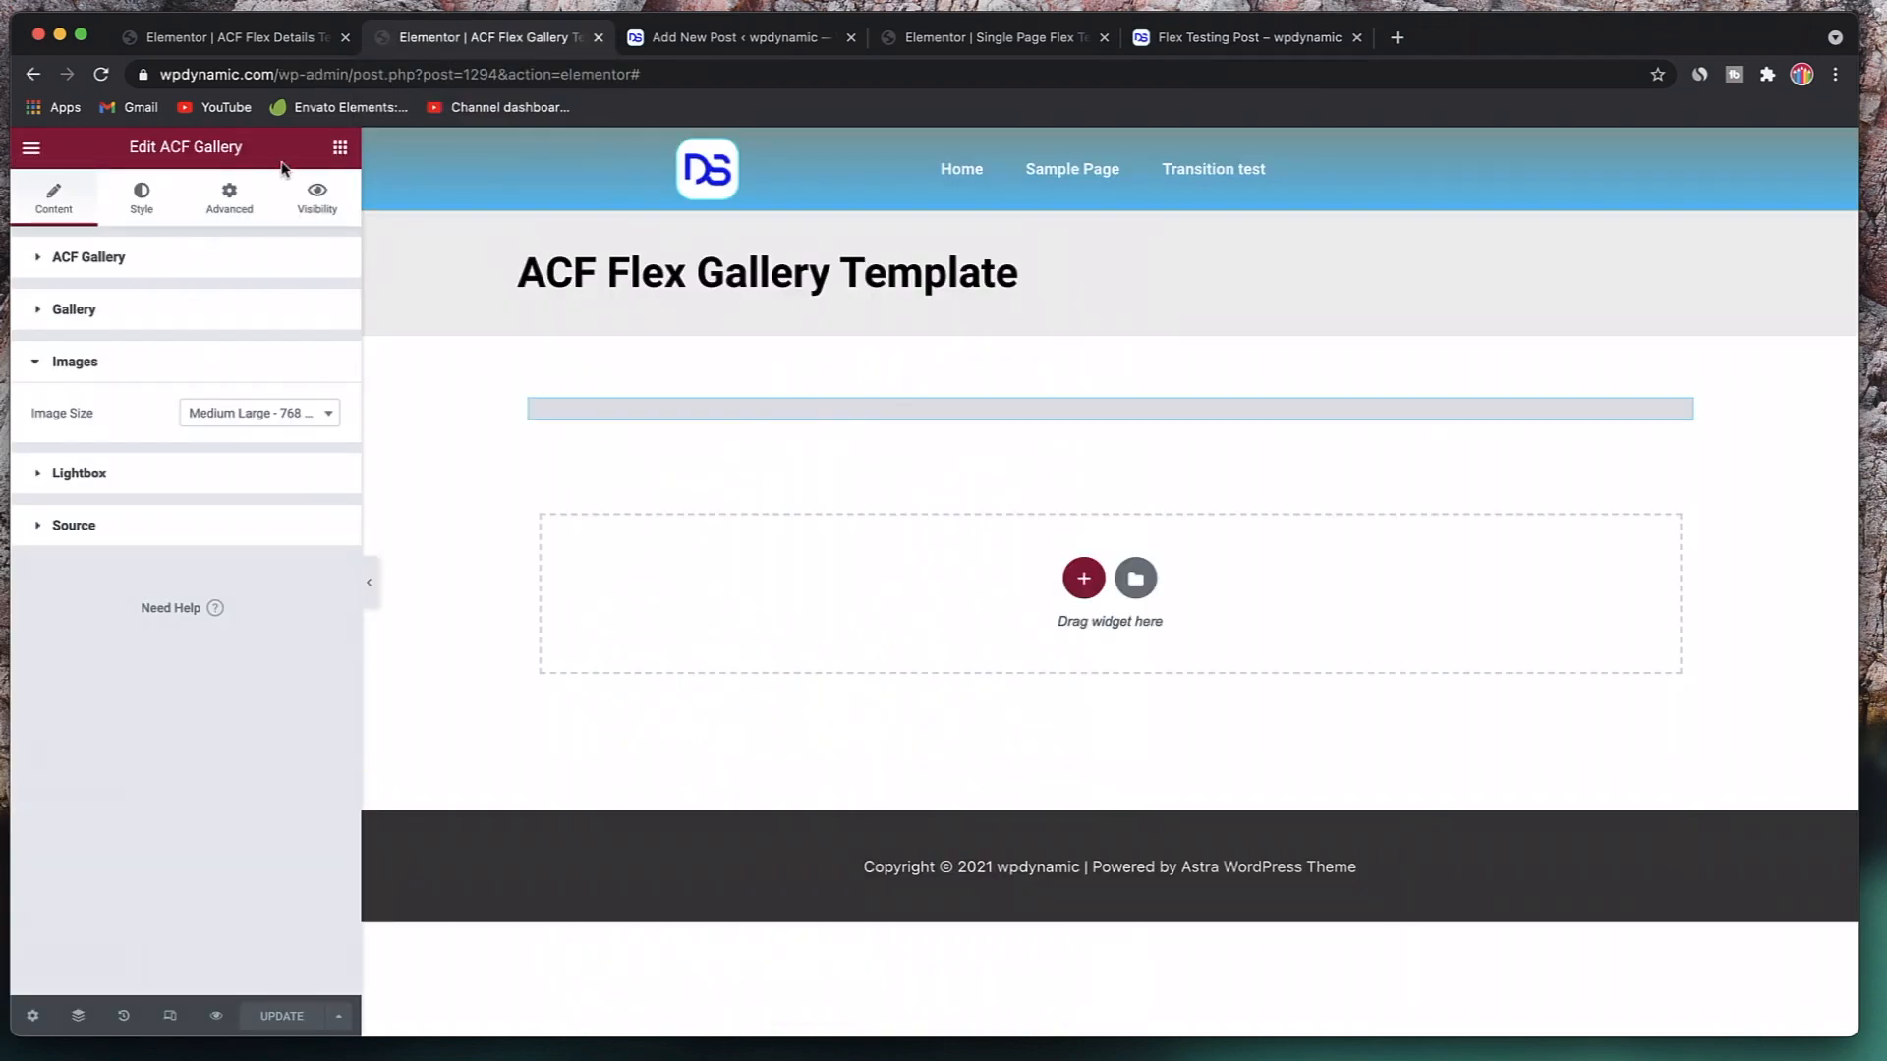
click(340, 147)
drag(267, 346, 784, 399)
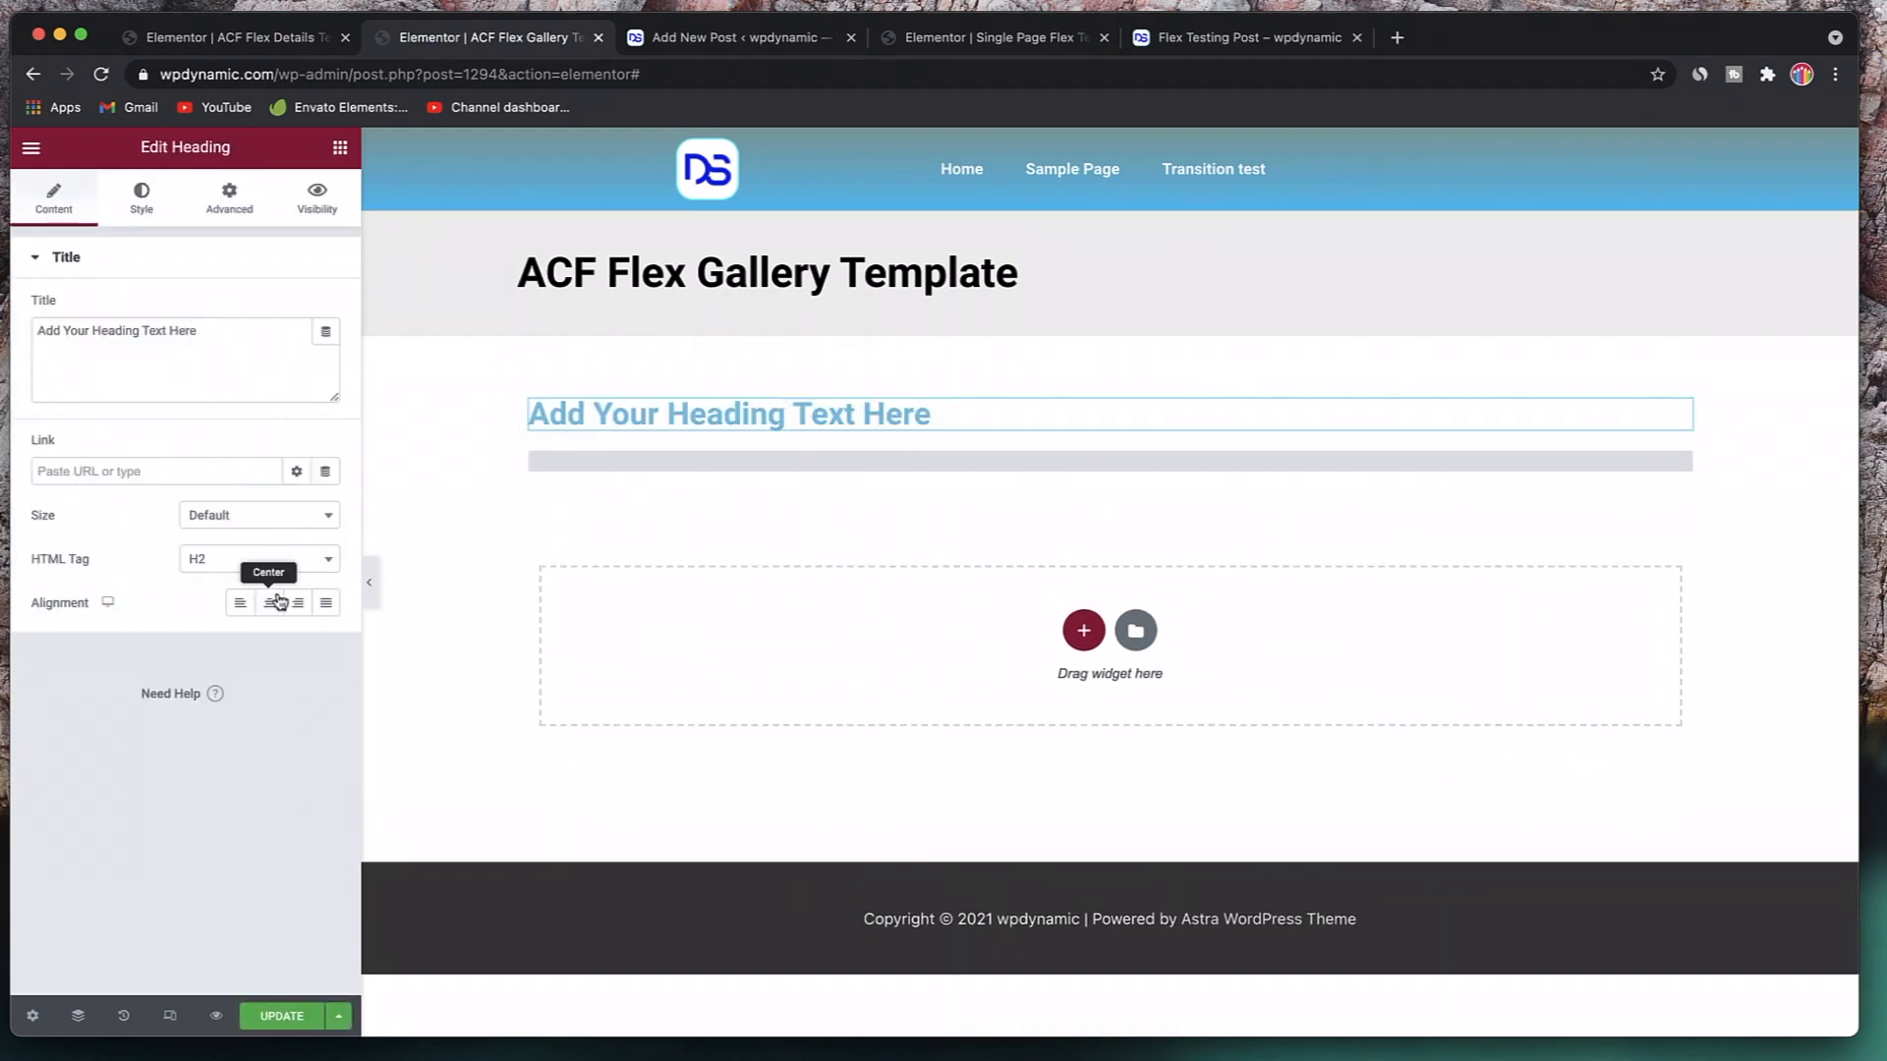
- Set the new heading's title to "Stock Images" and update the gallery template
triple_click(211, 334)
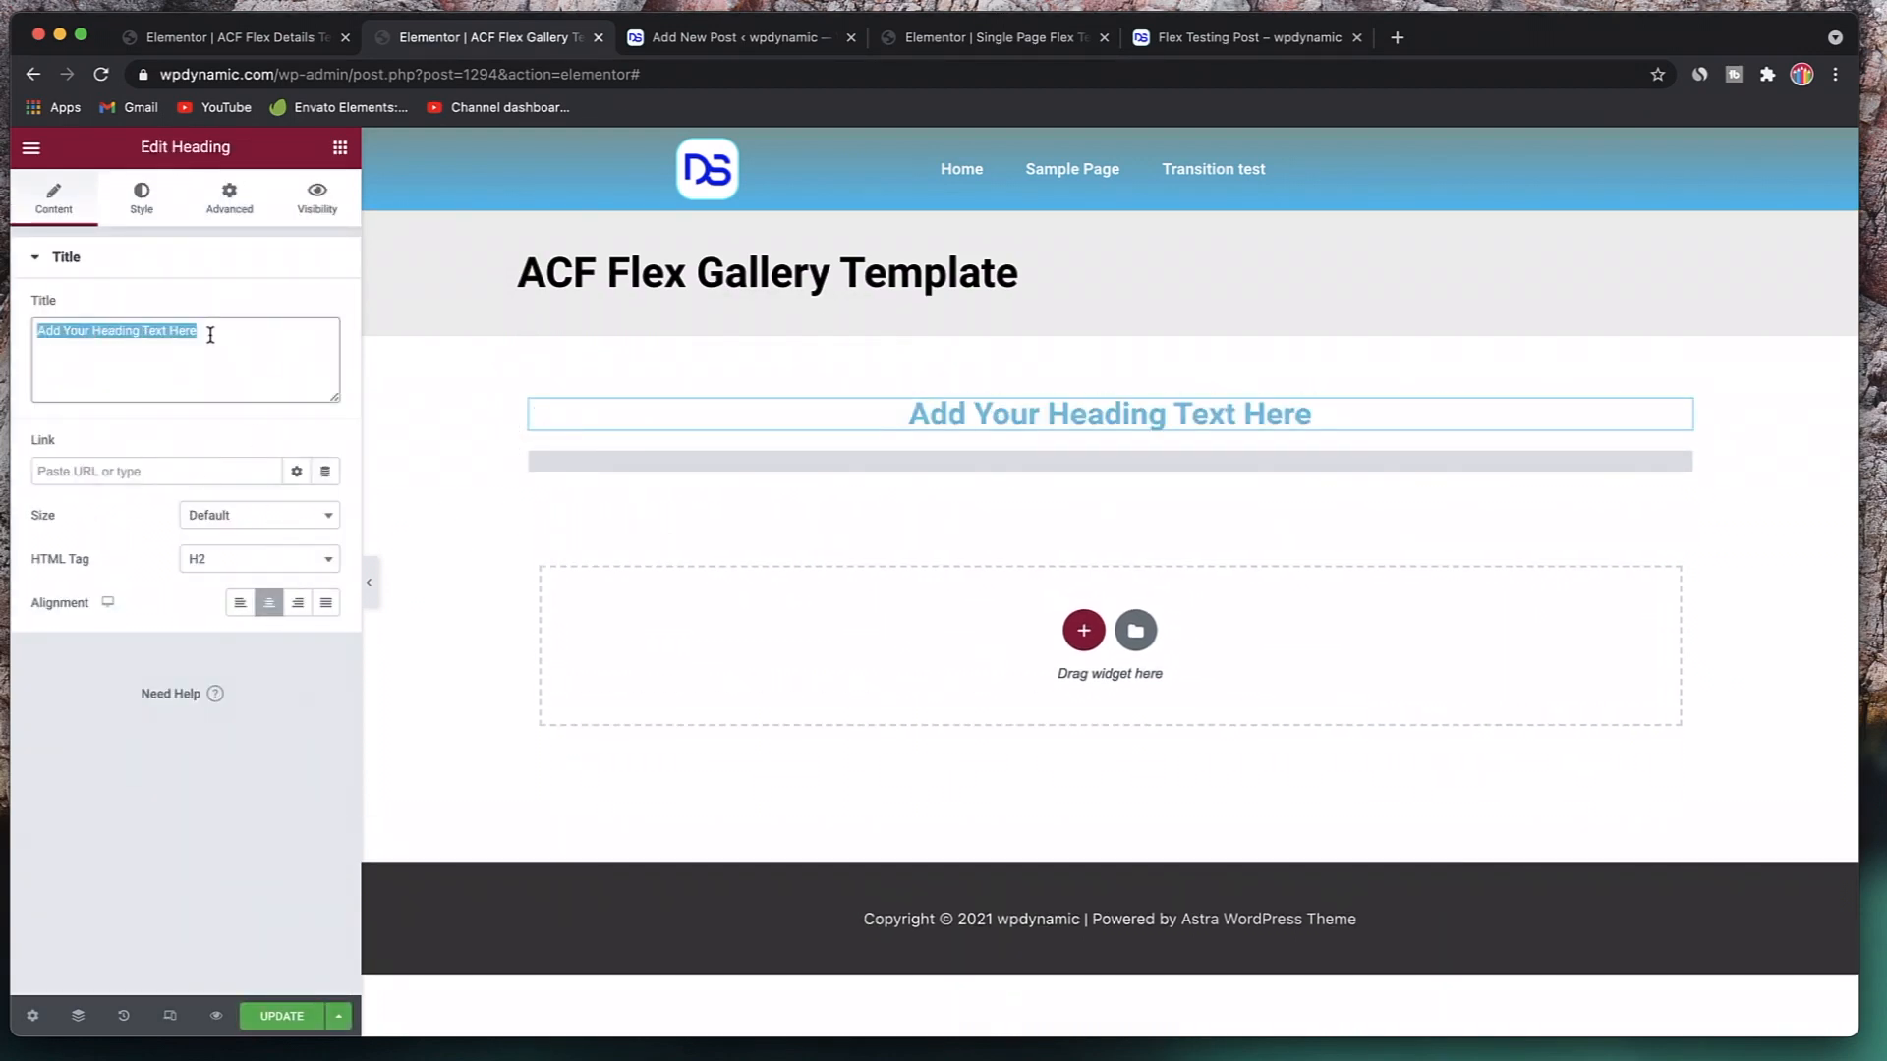
text(Srt)
key(BackSpace)
key(BackSpace)
text(to)
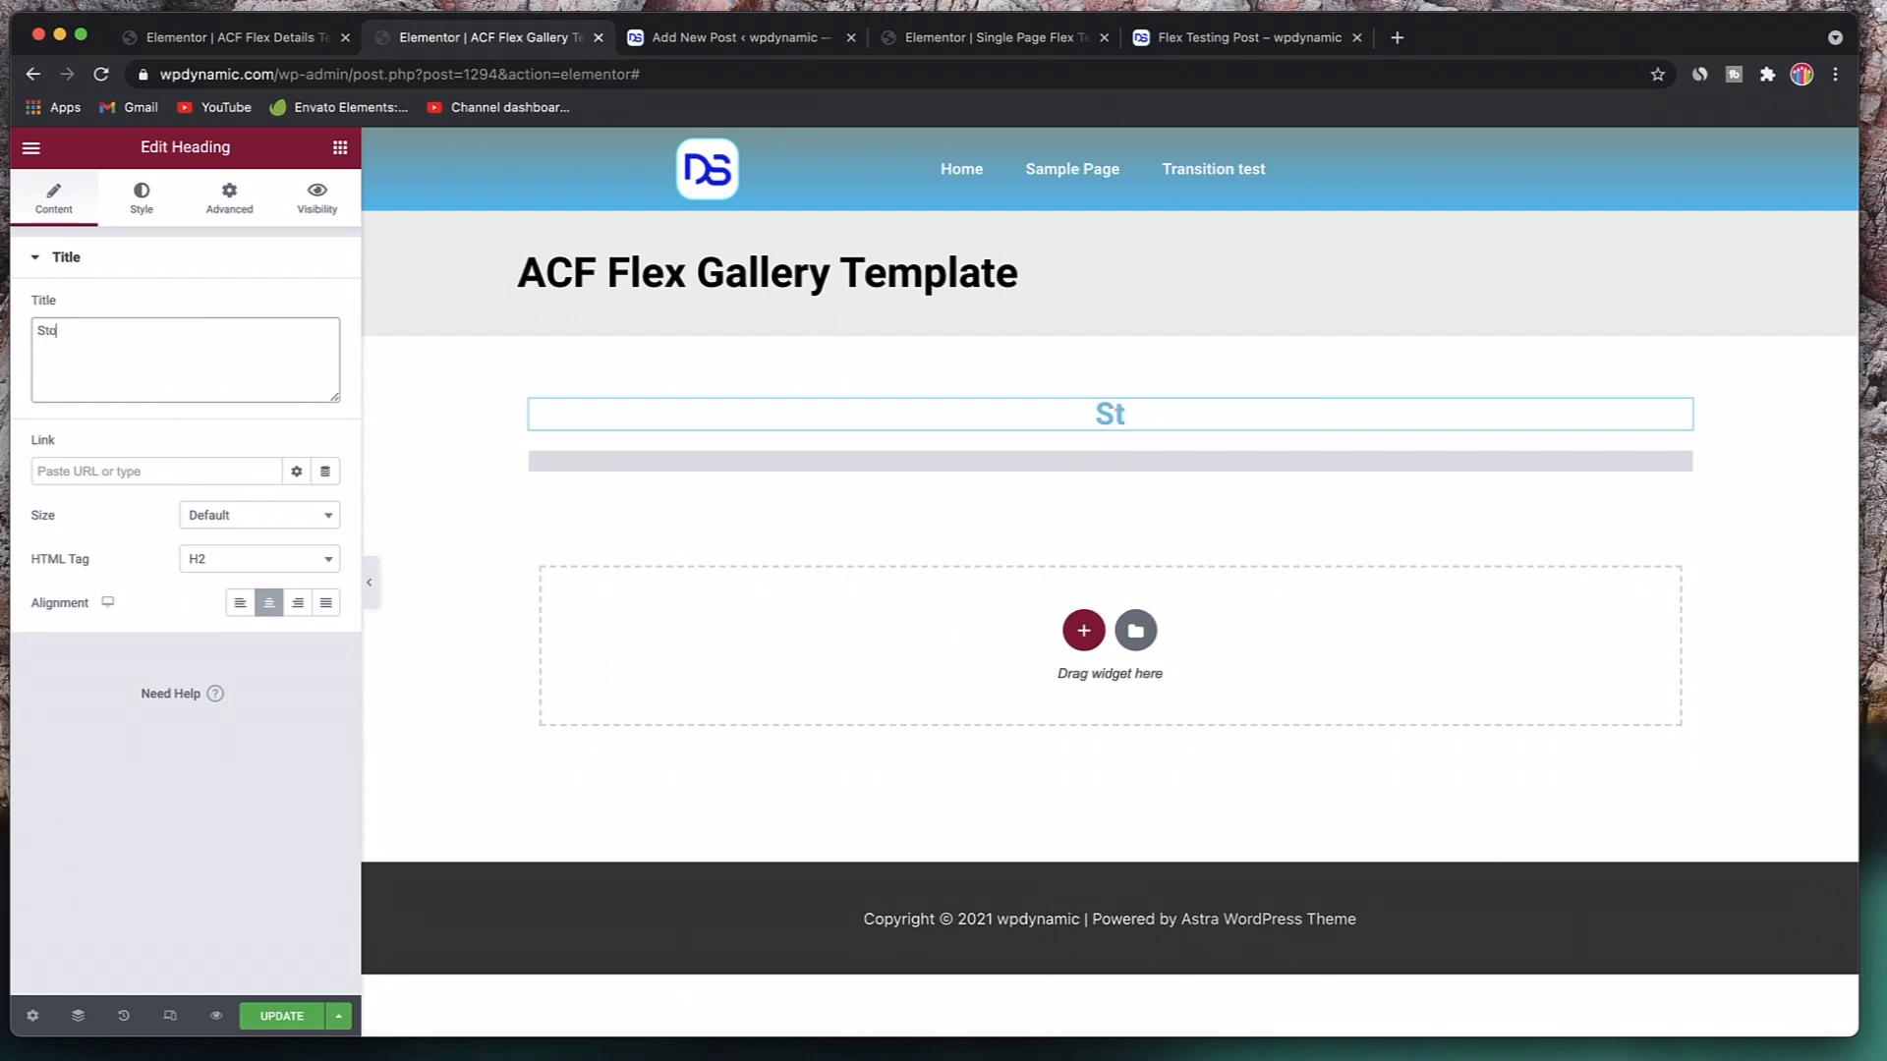
text(ck Imahg)
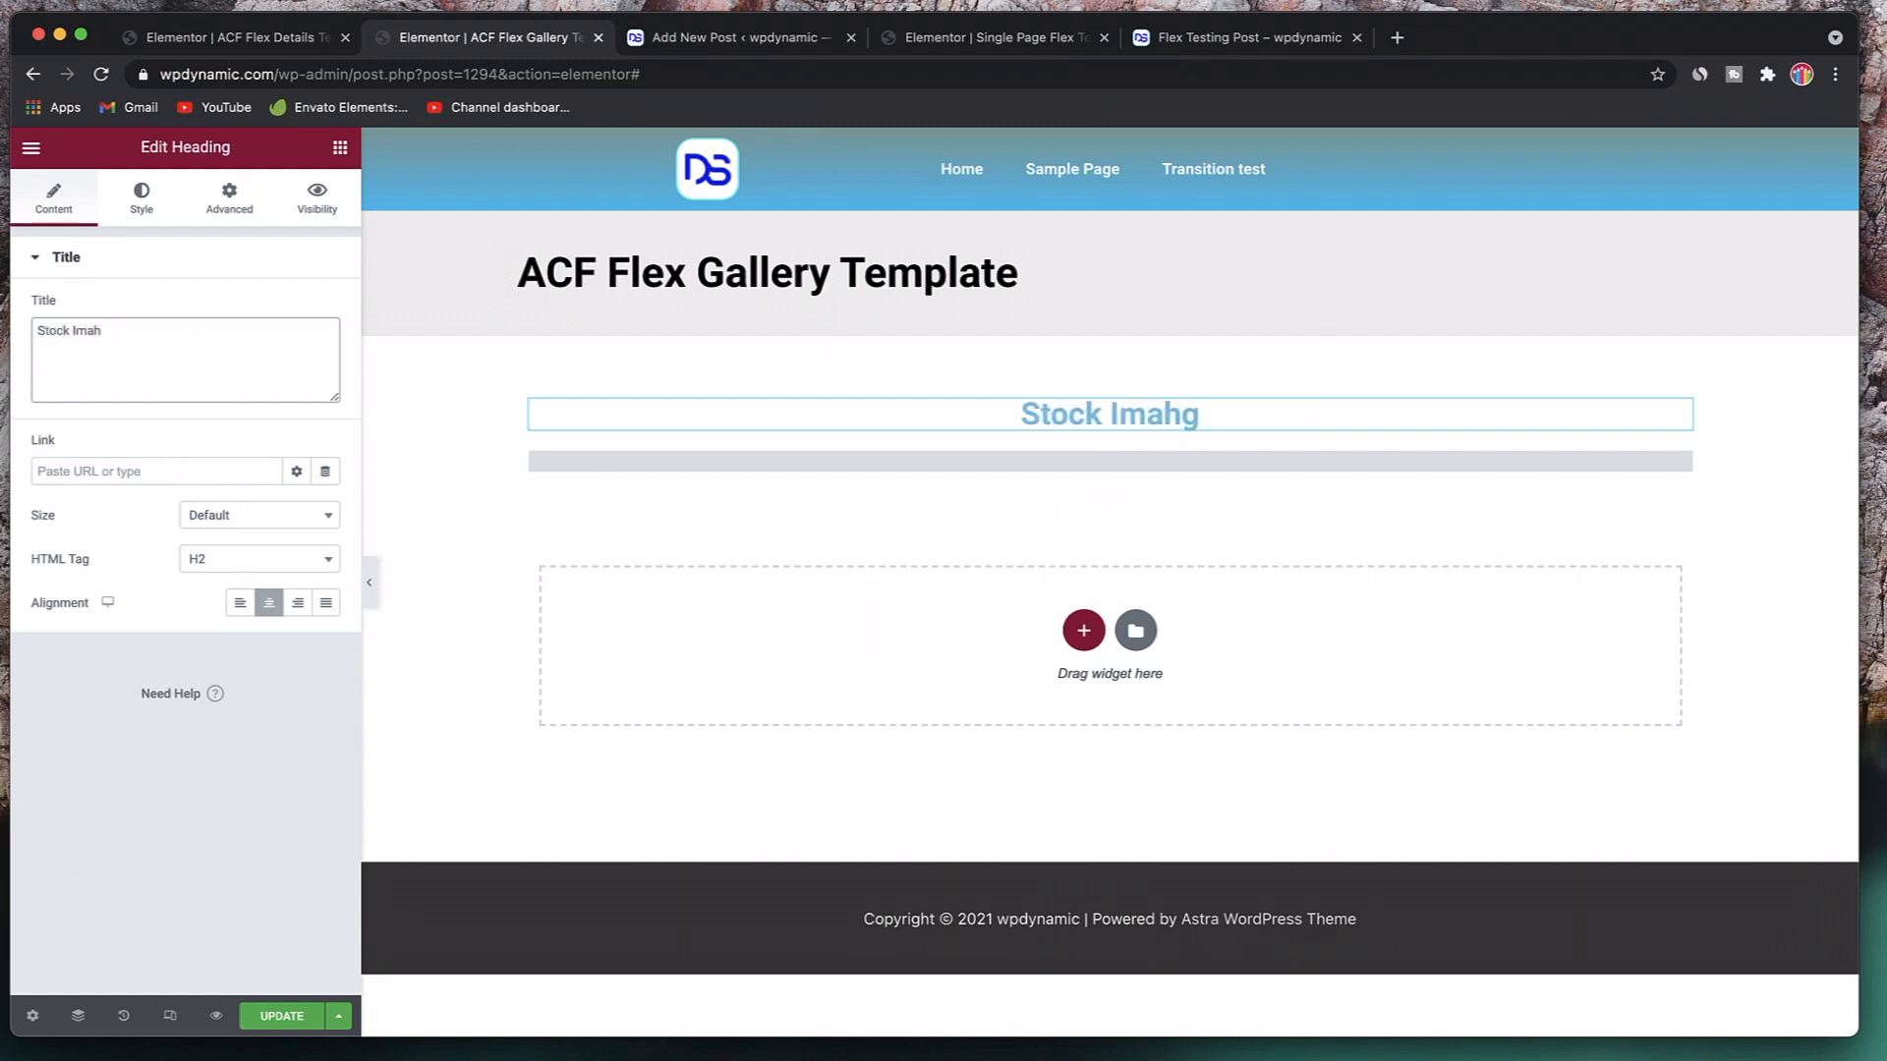
key(BackSpace)
key(BackSpace)
text(ges)
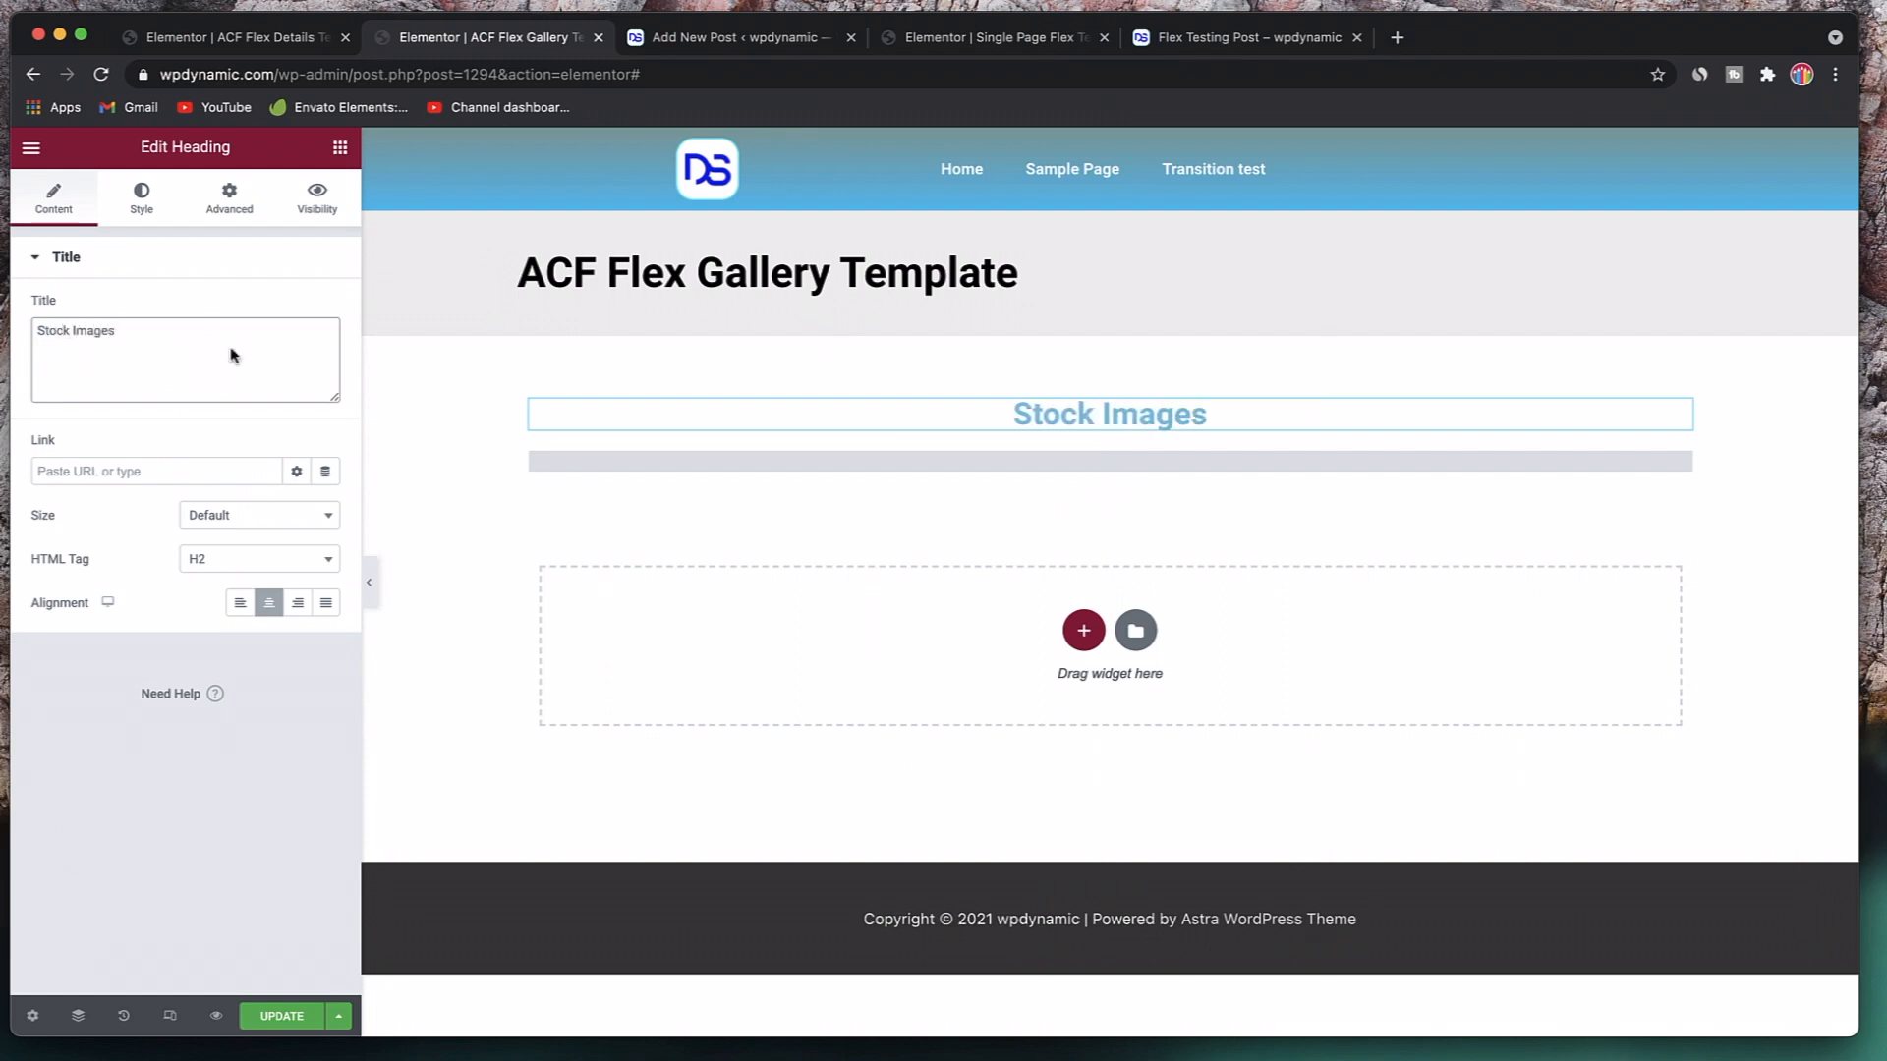
click(278, 1015)
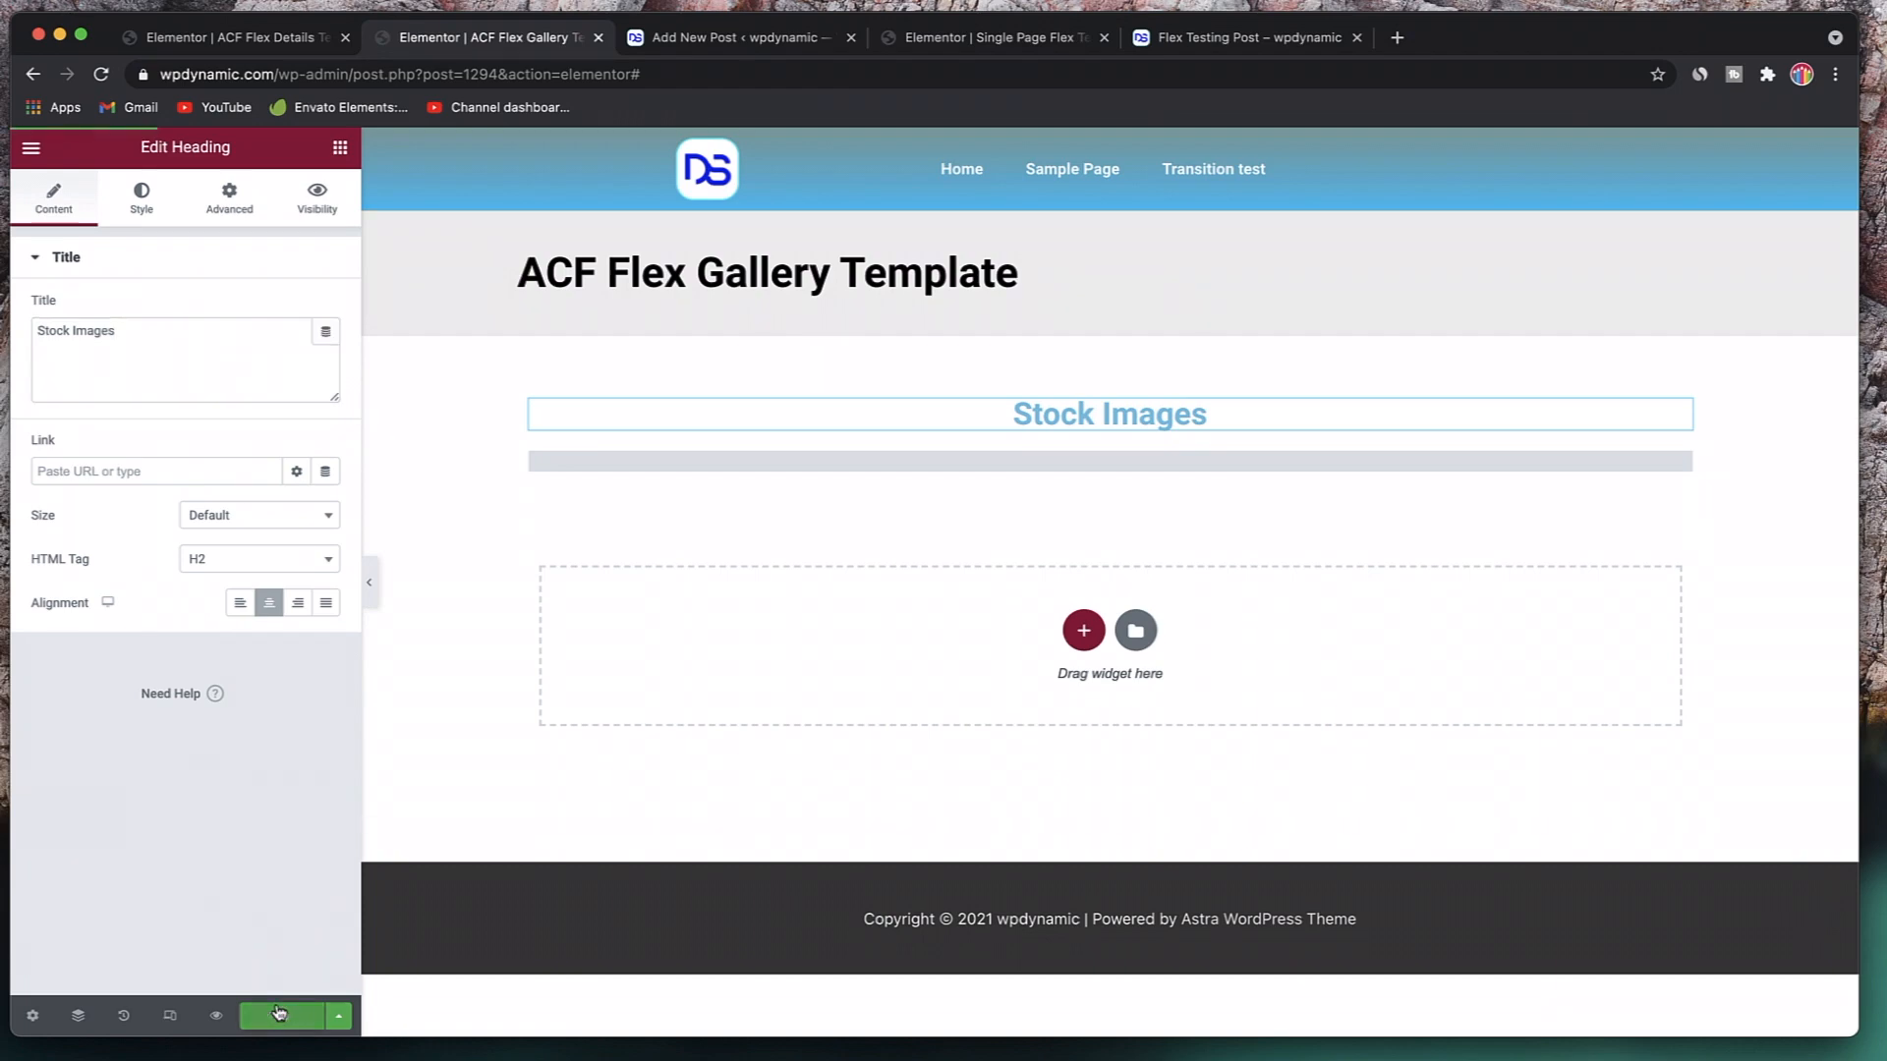
- Review the Details rows and gallery area on the live post against the heading placed in the gallery template
click(744, 40)
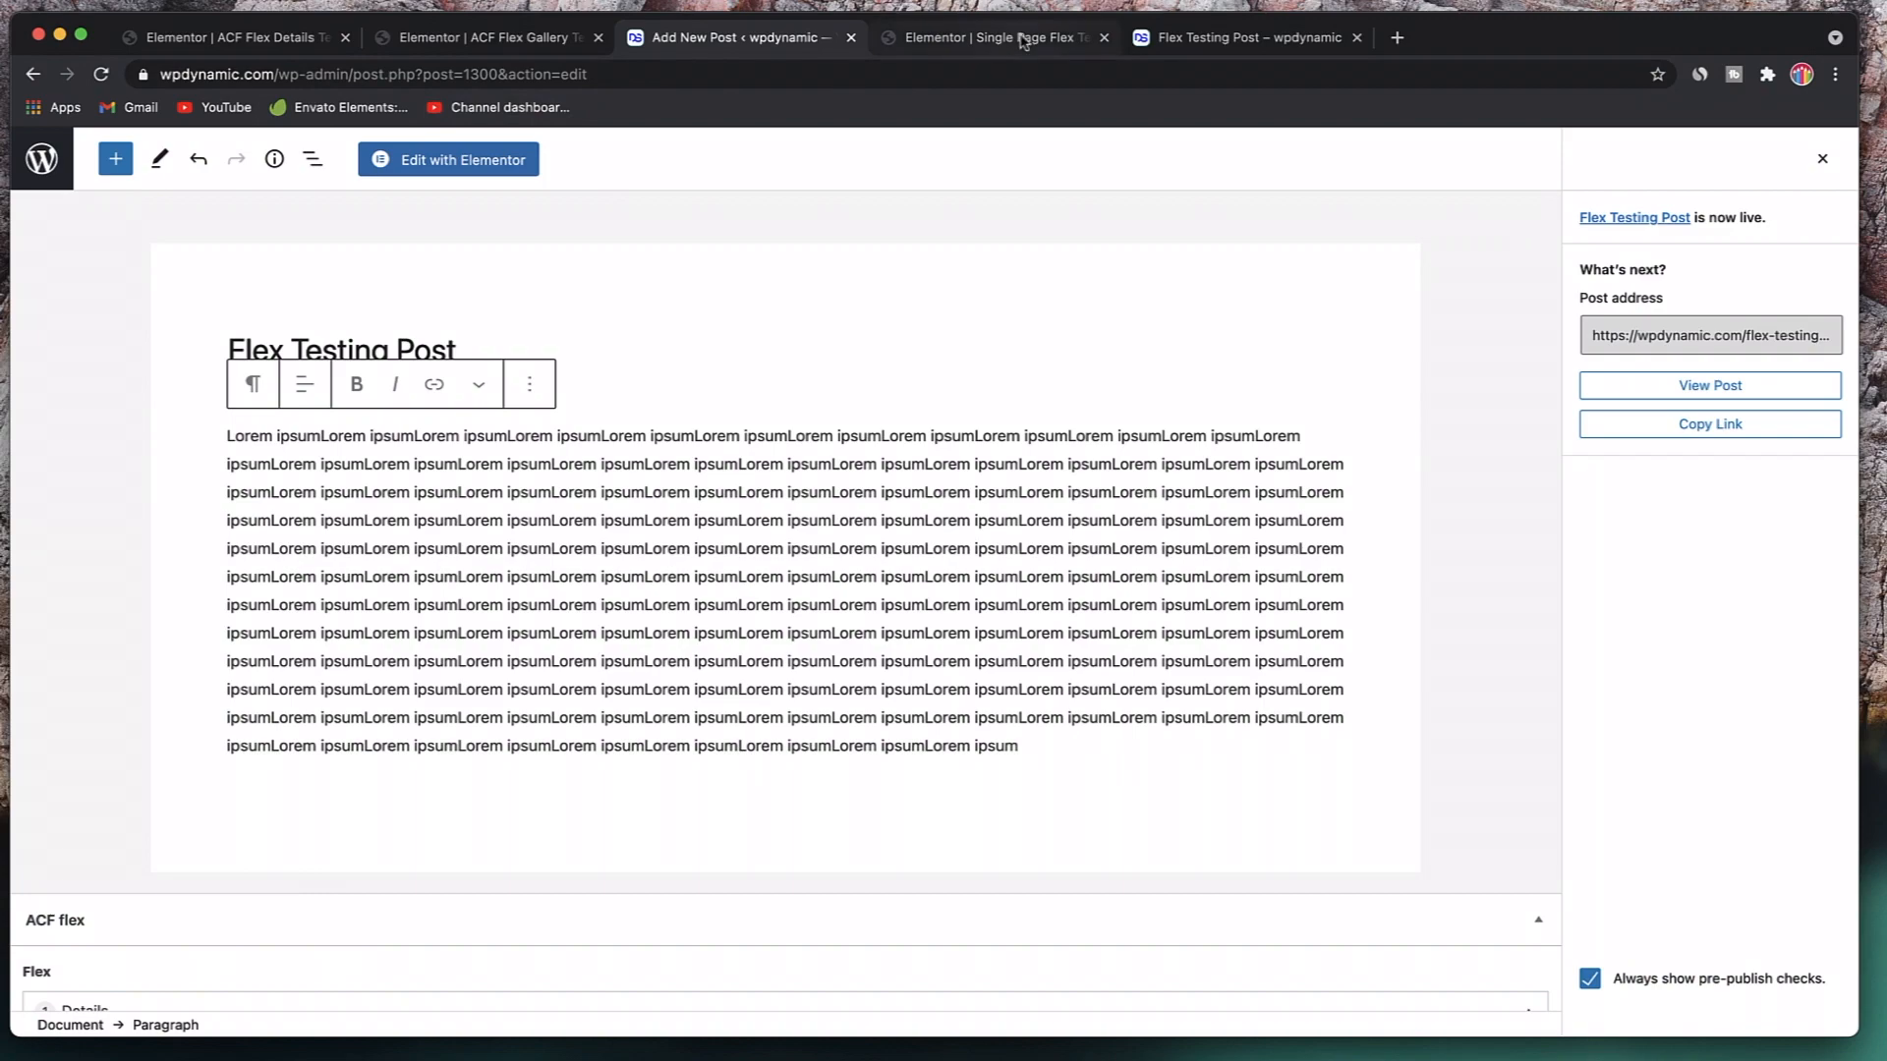
click(1251, 42)
scroll(1074, 457, up, 7)
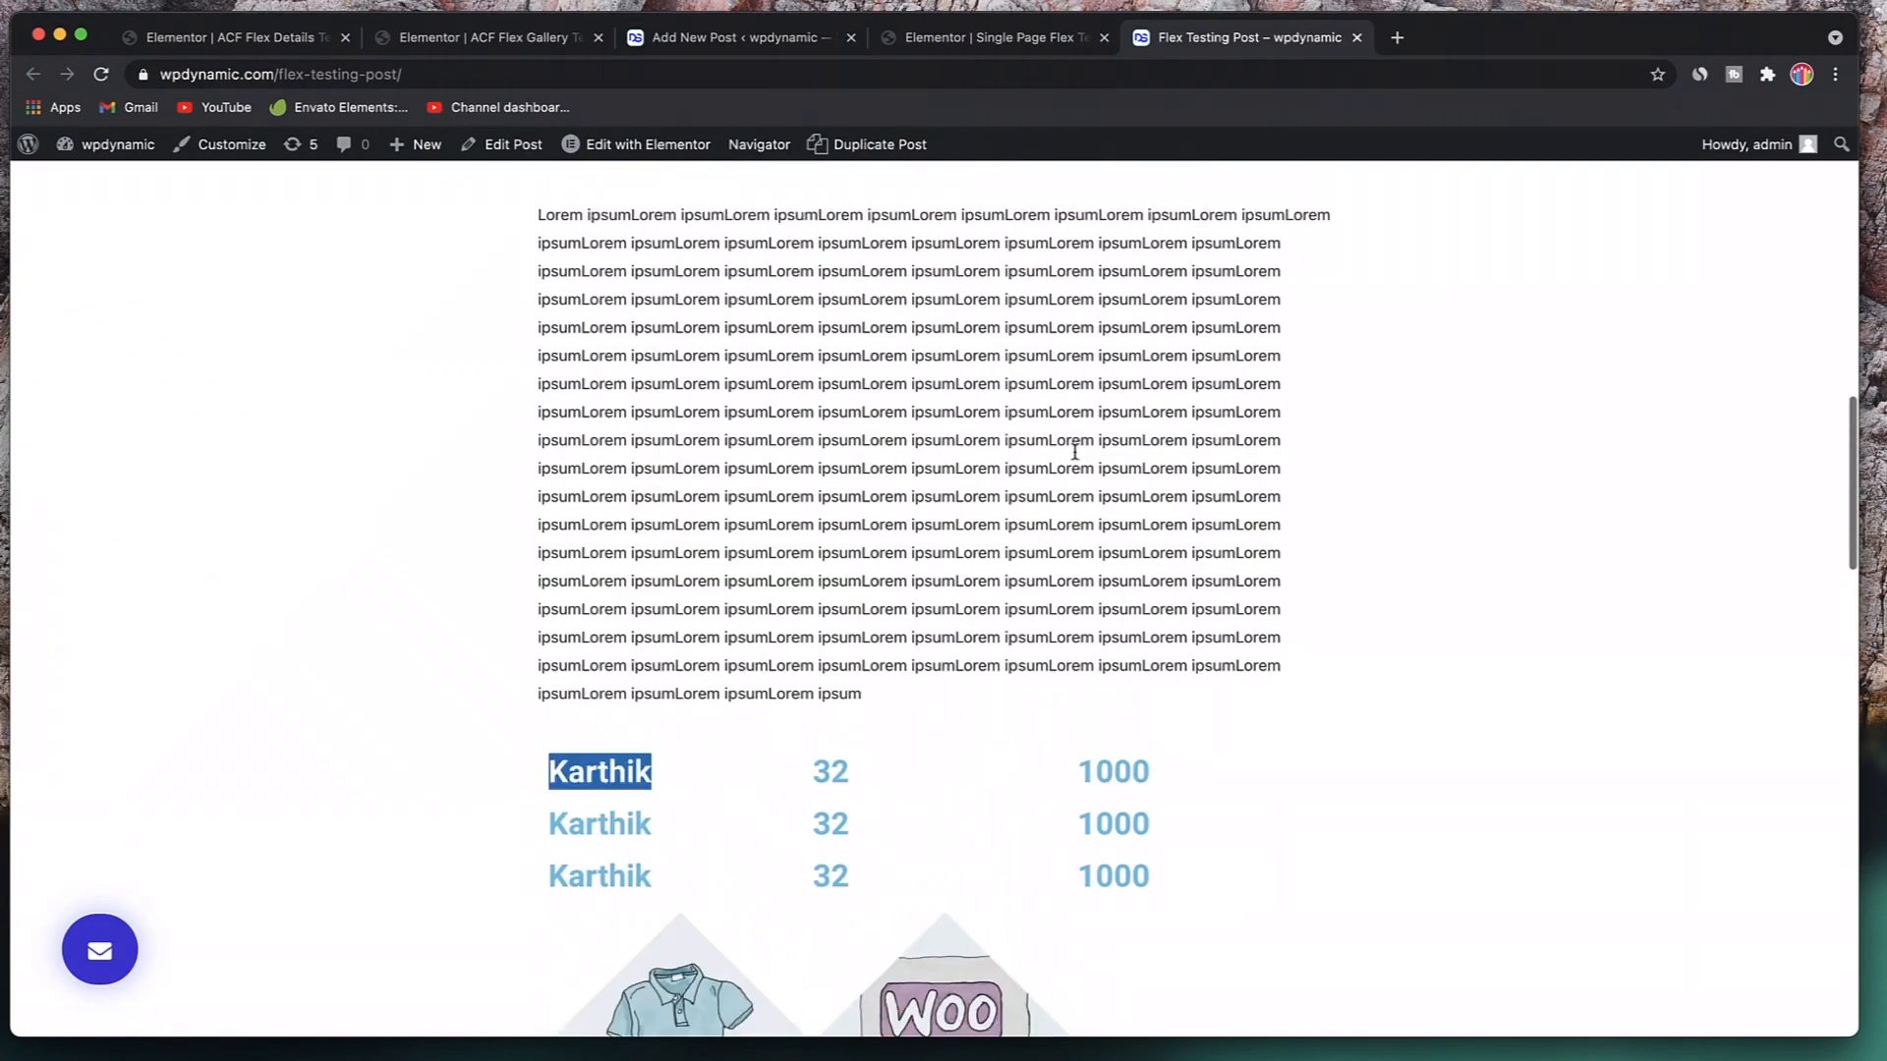
scroll(986, 627, down, 2)
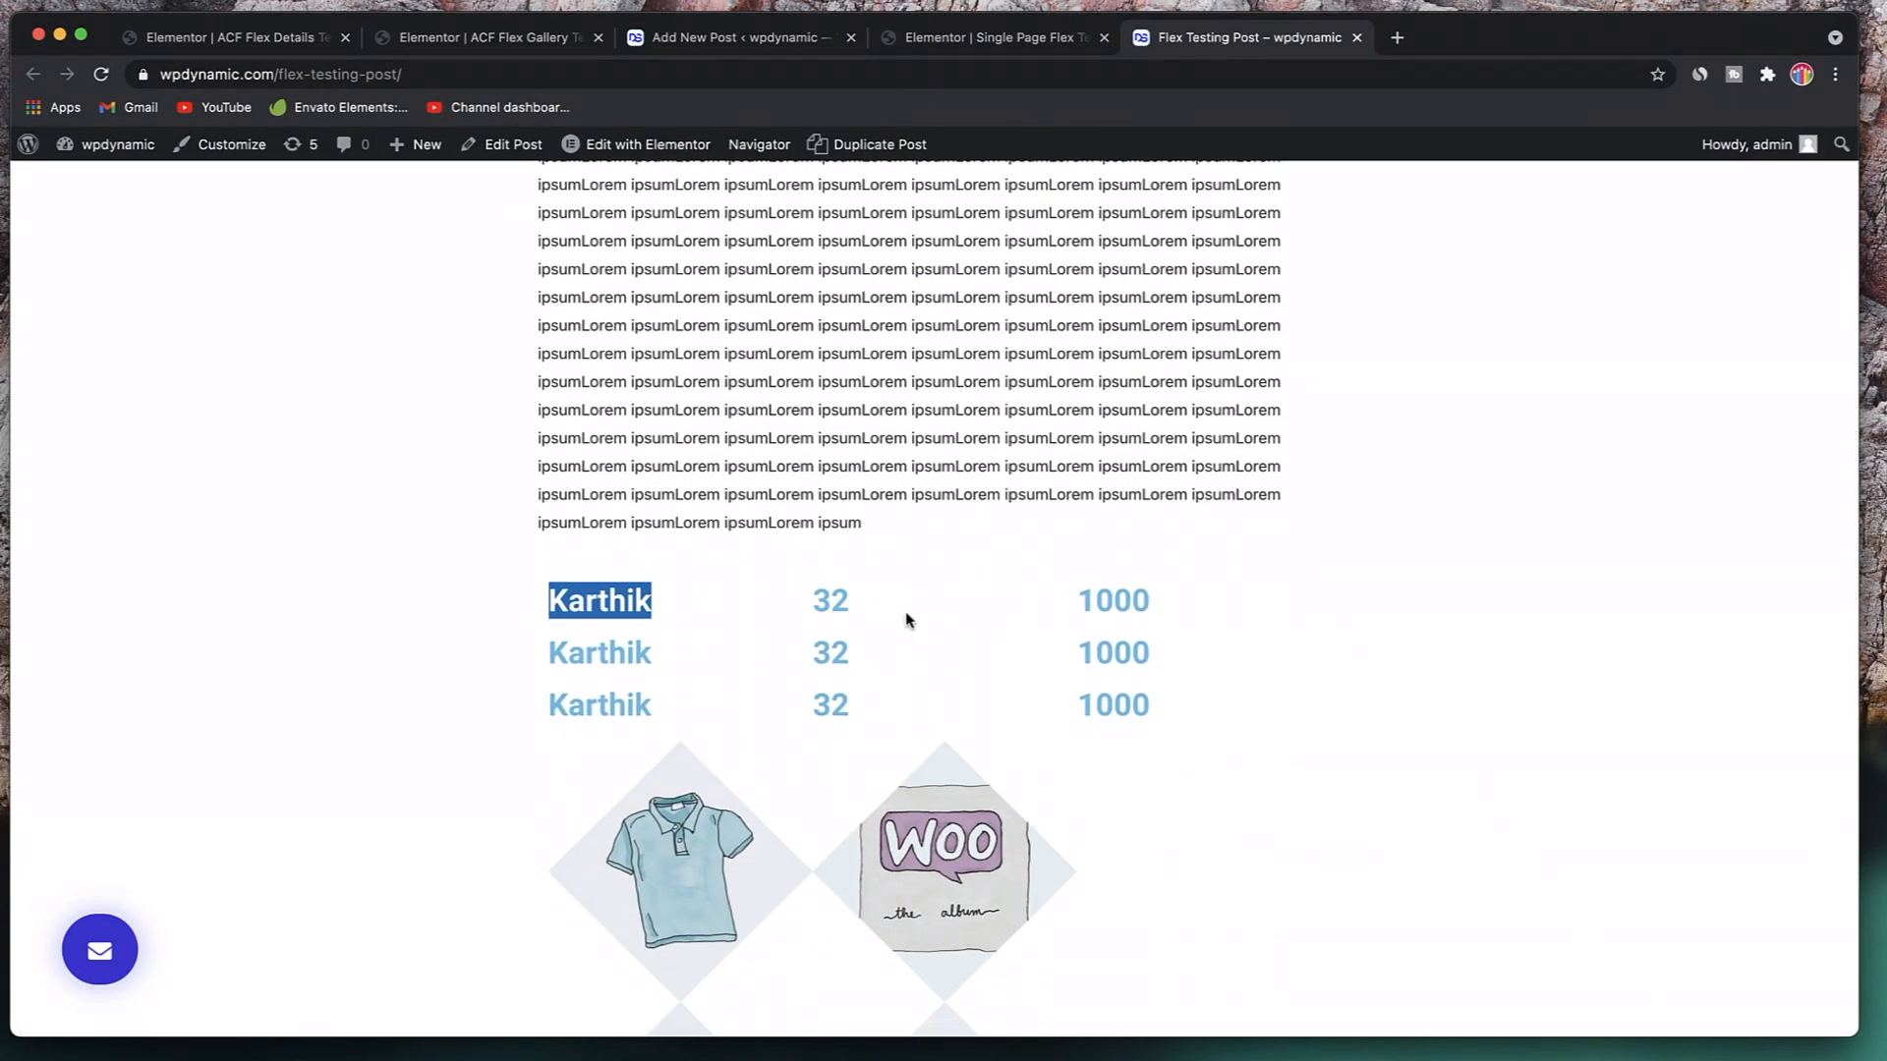
scroll(905, 619, down, 2)
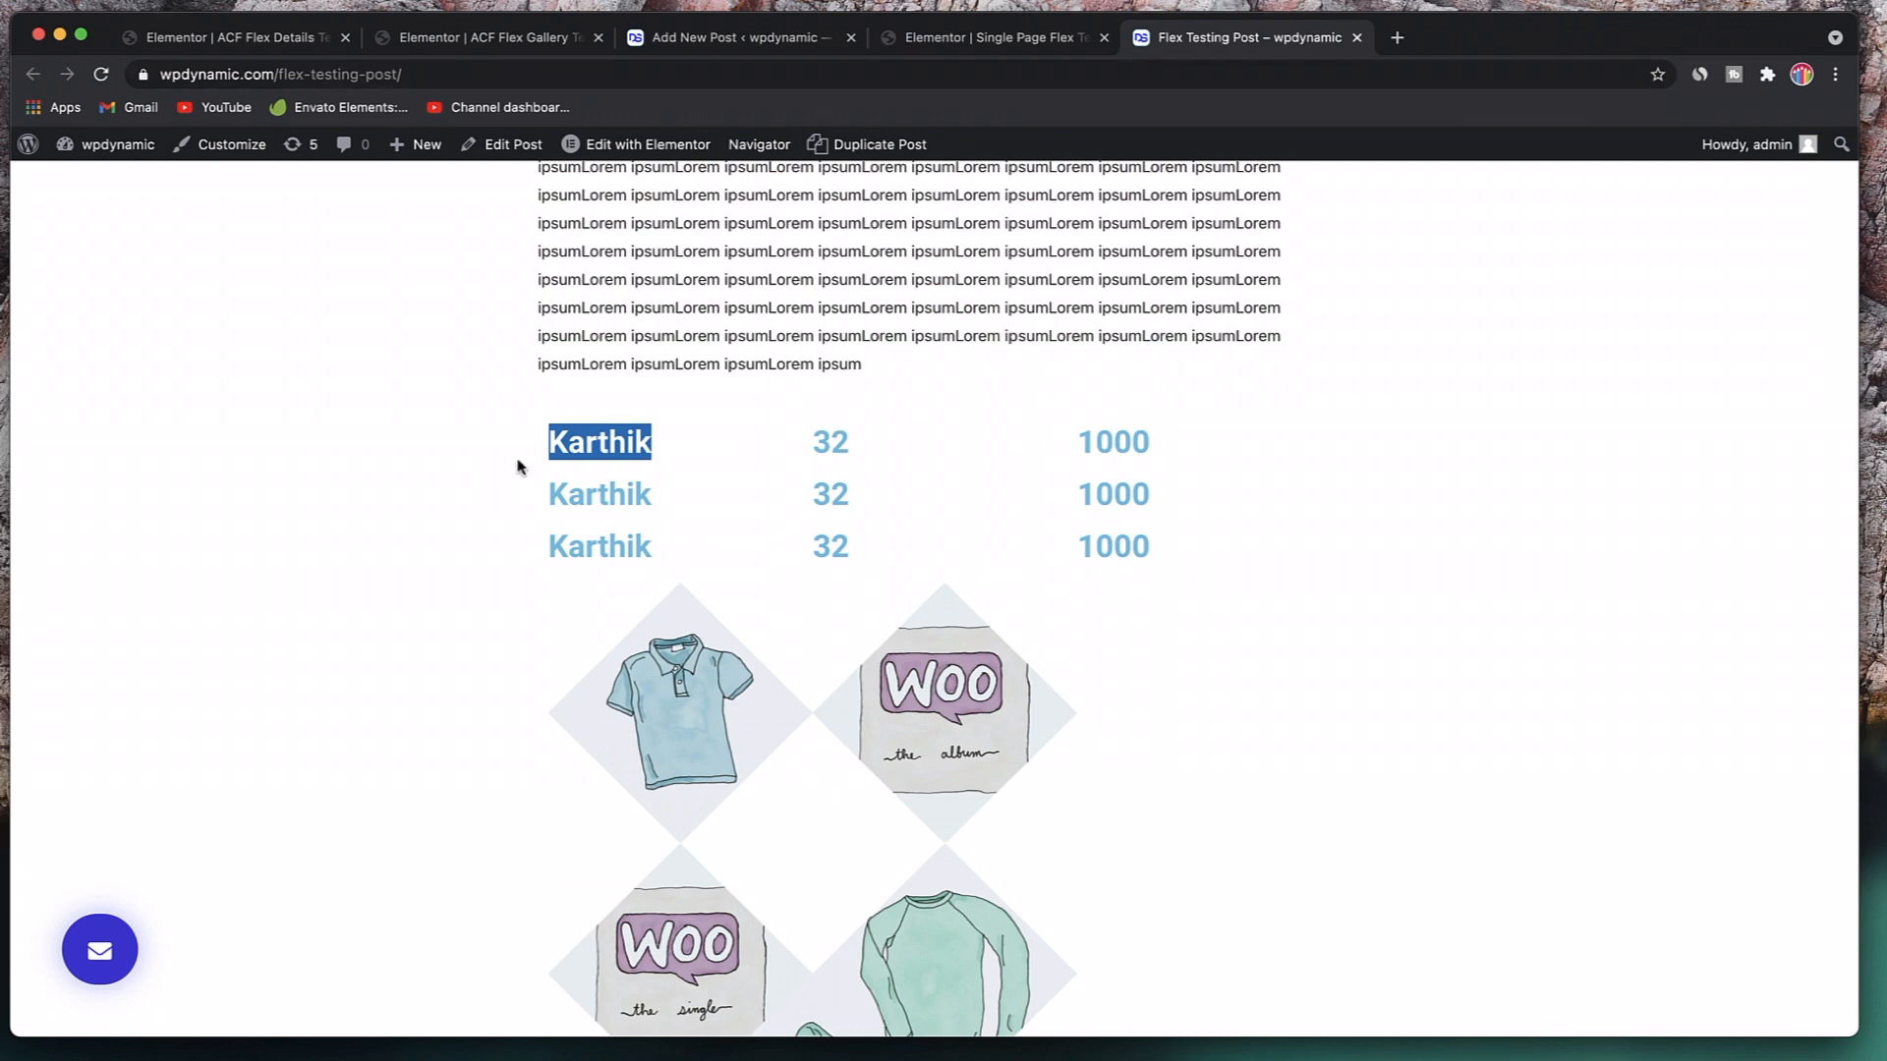
click(506, 39)
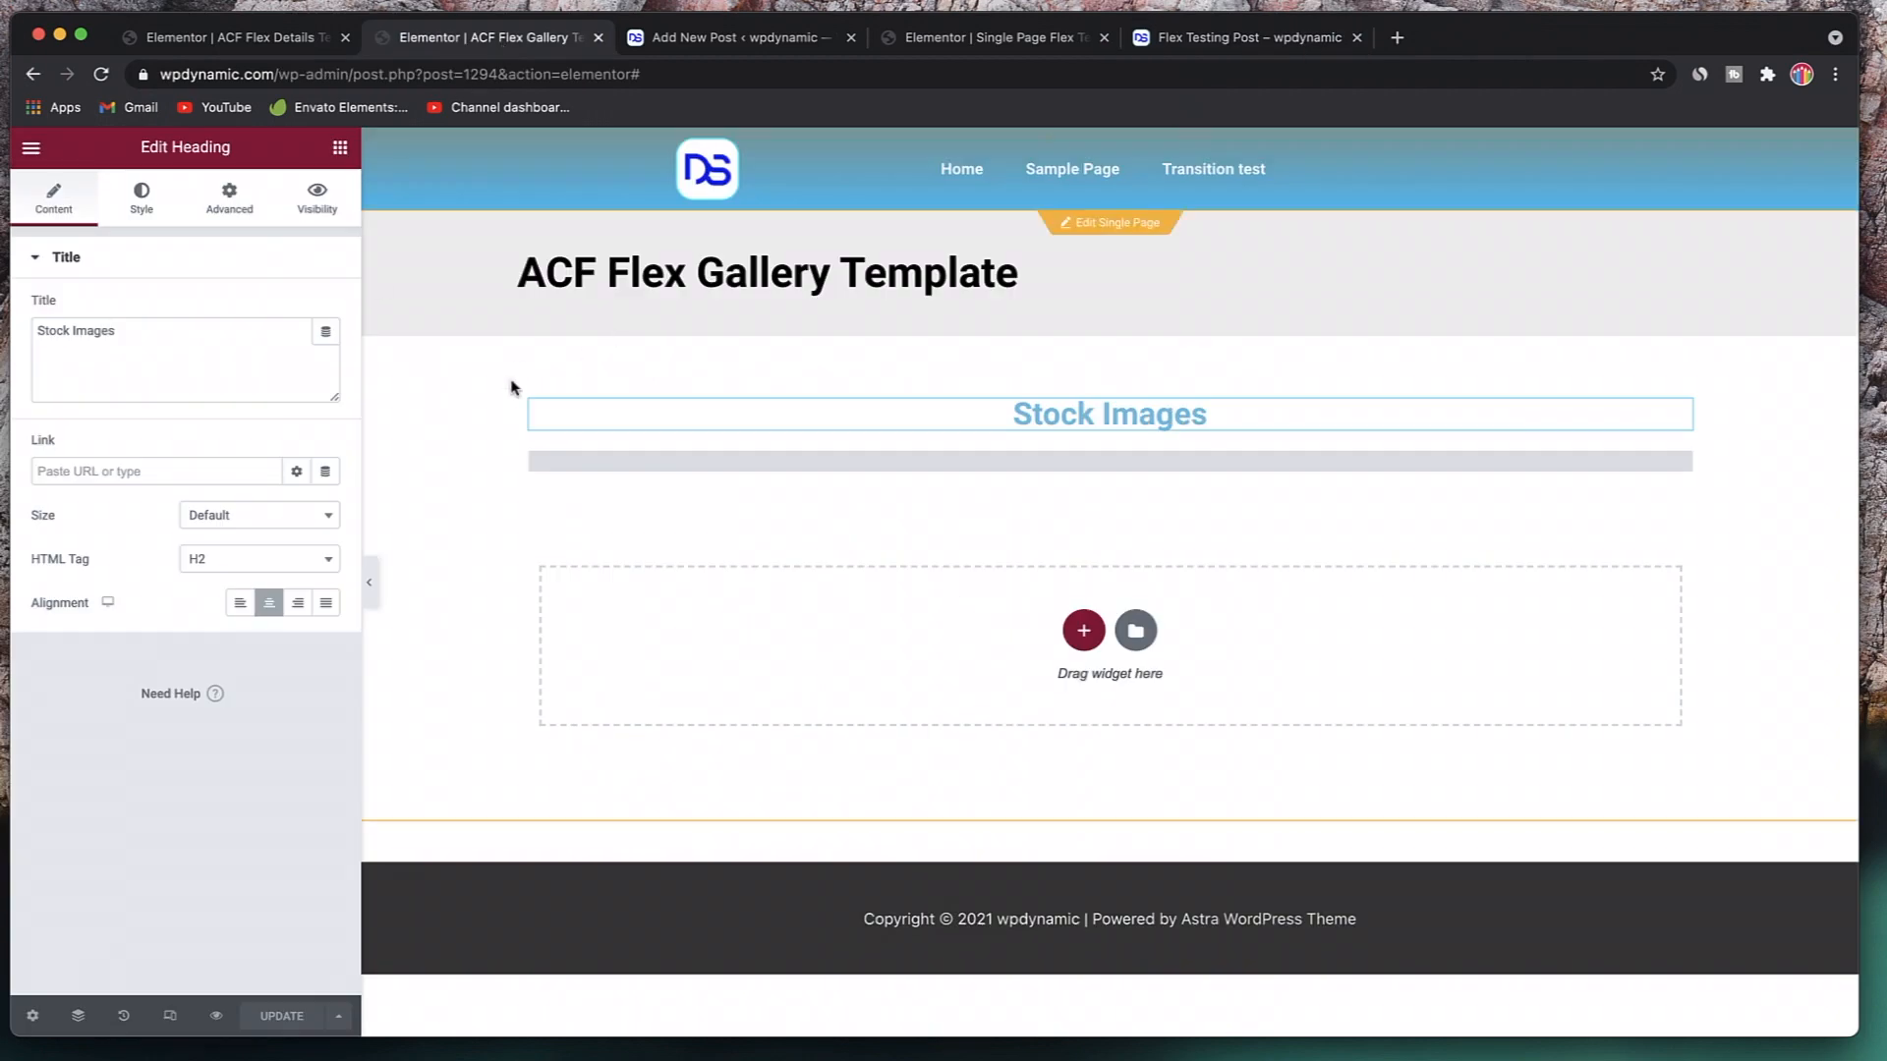
click(1235, 36)
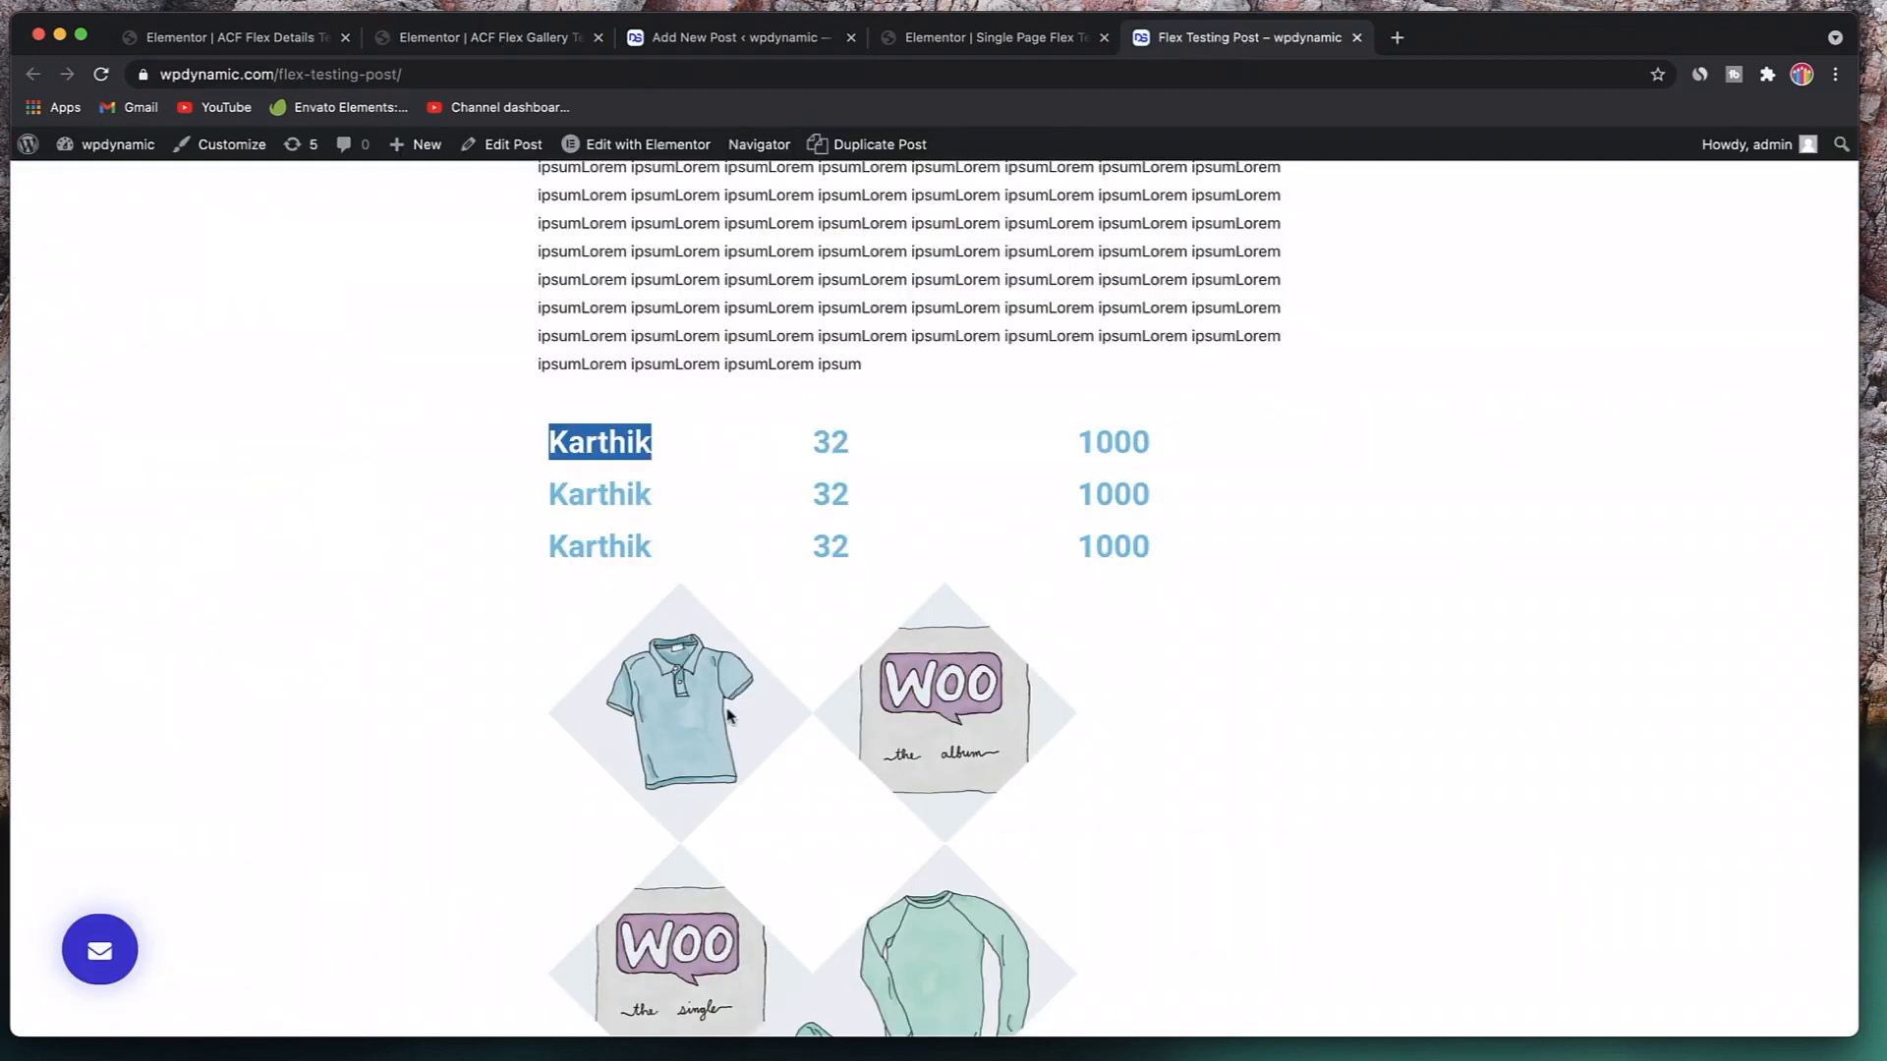
- Reload the live Flex Testing Post and check the Stock Images heading above both image galleries
key(super+r)
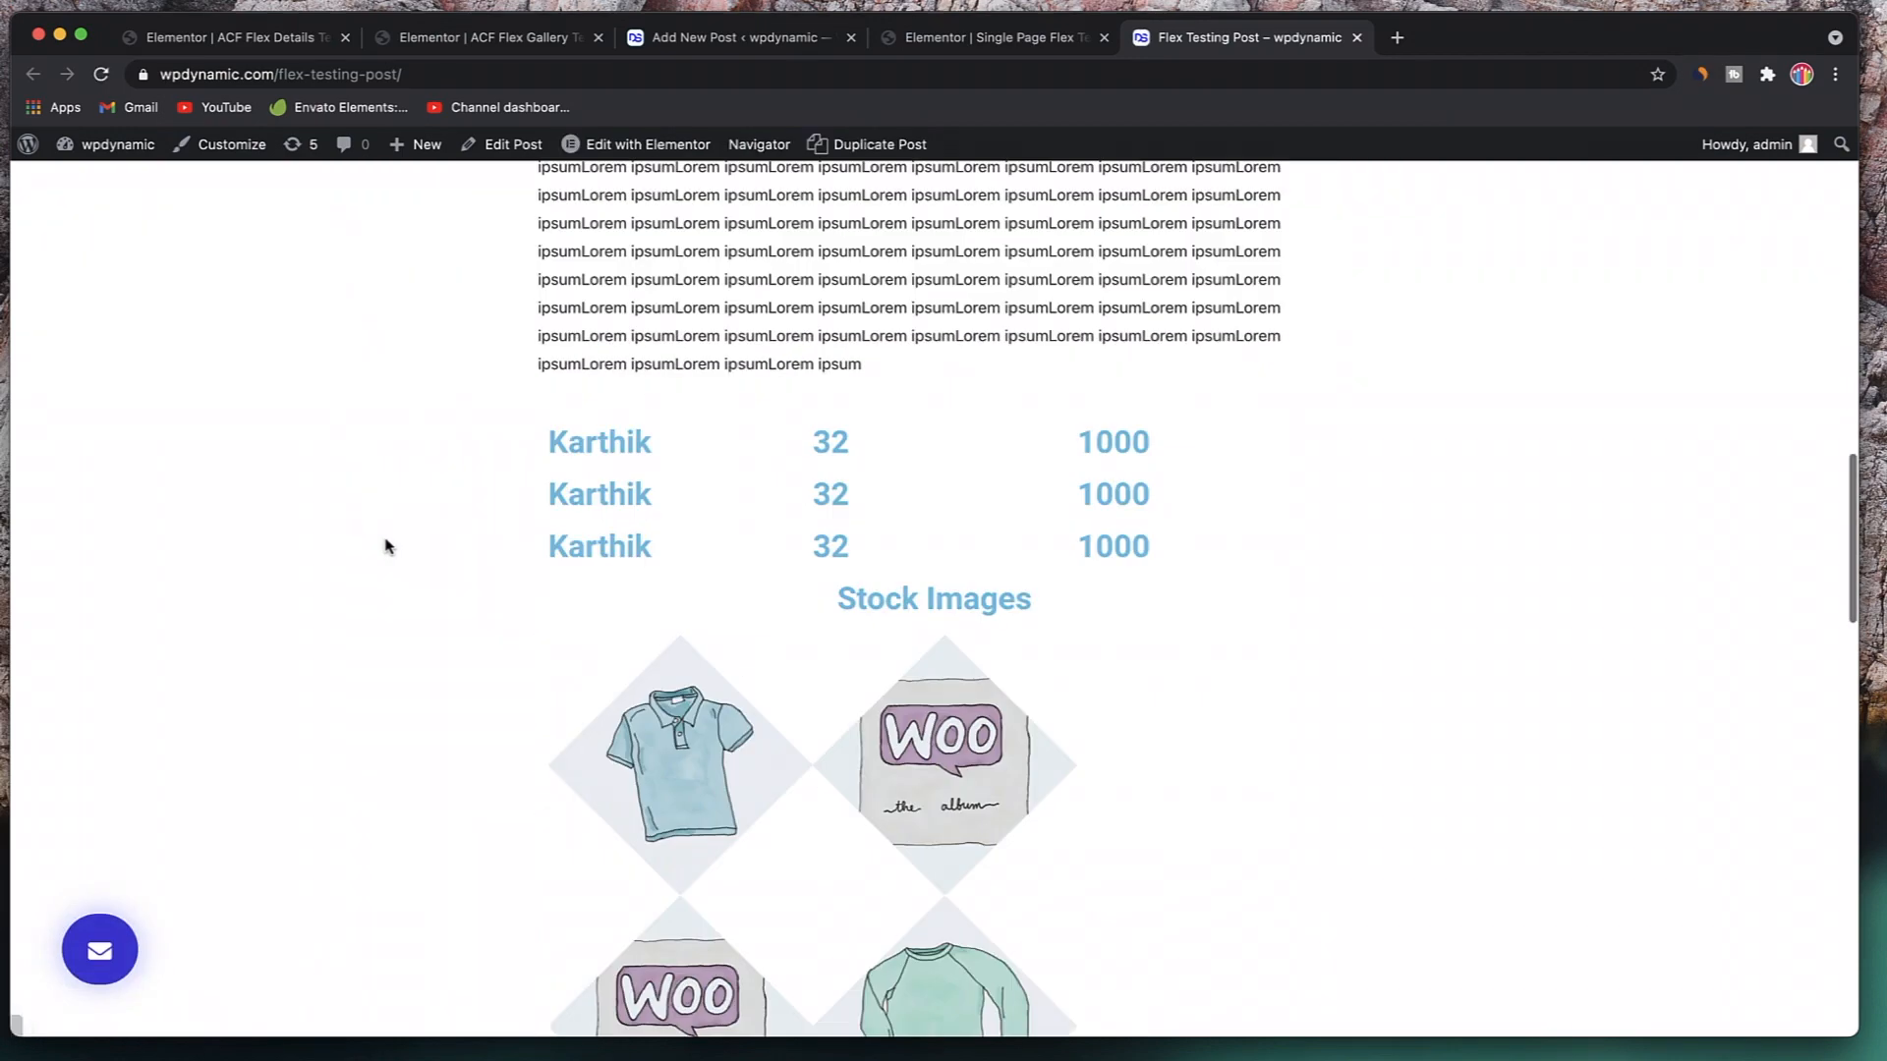
triple_click(977, 327)
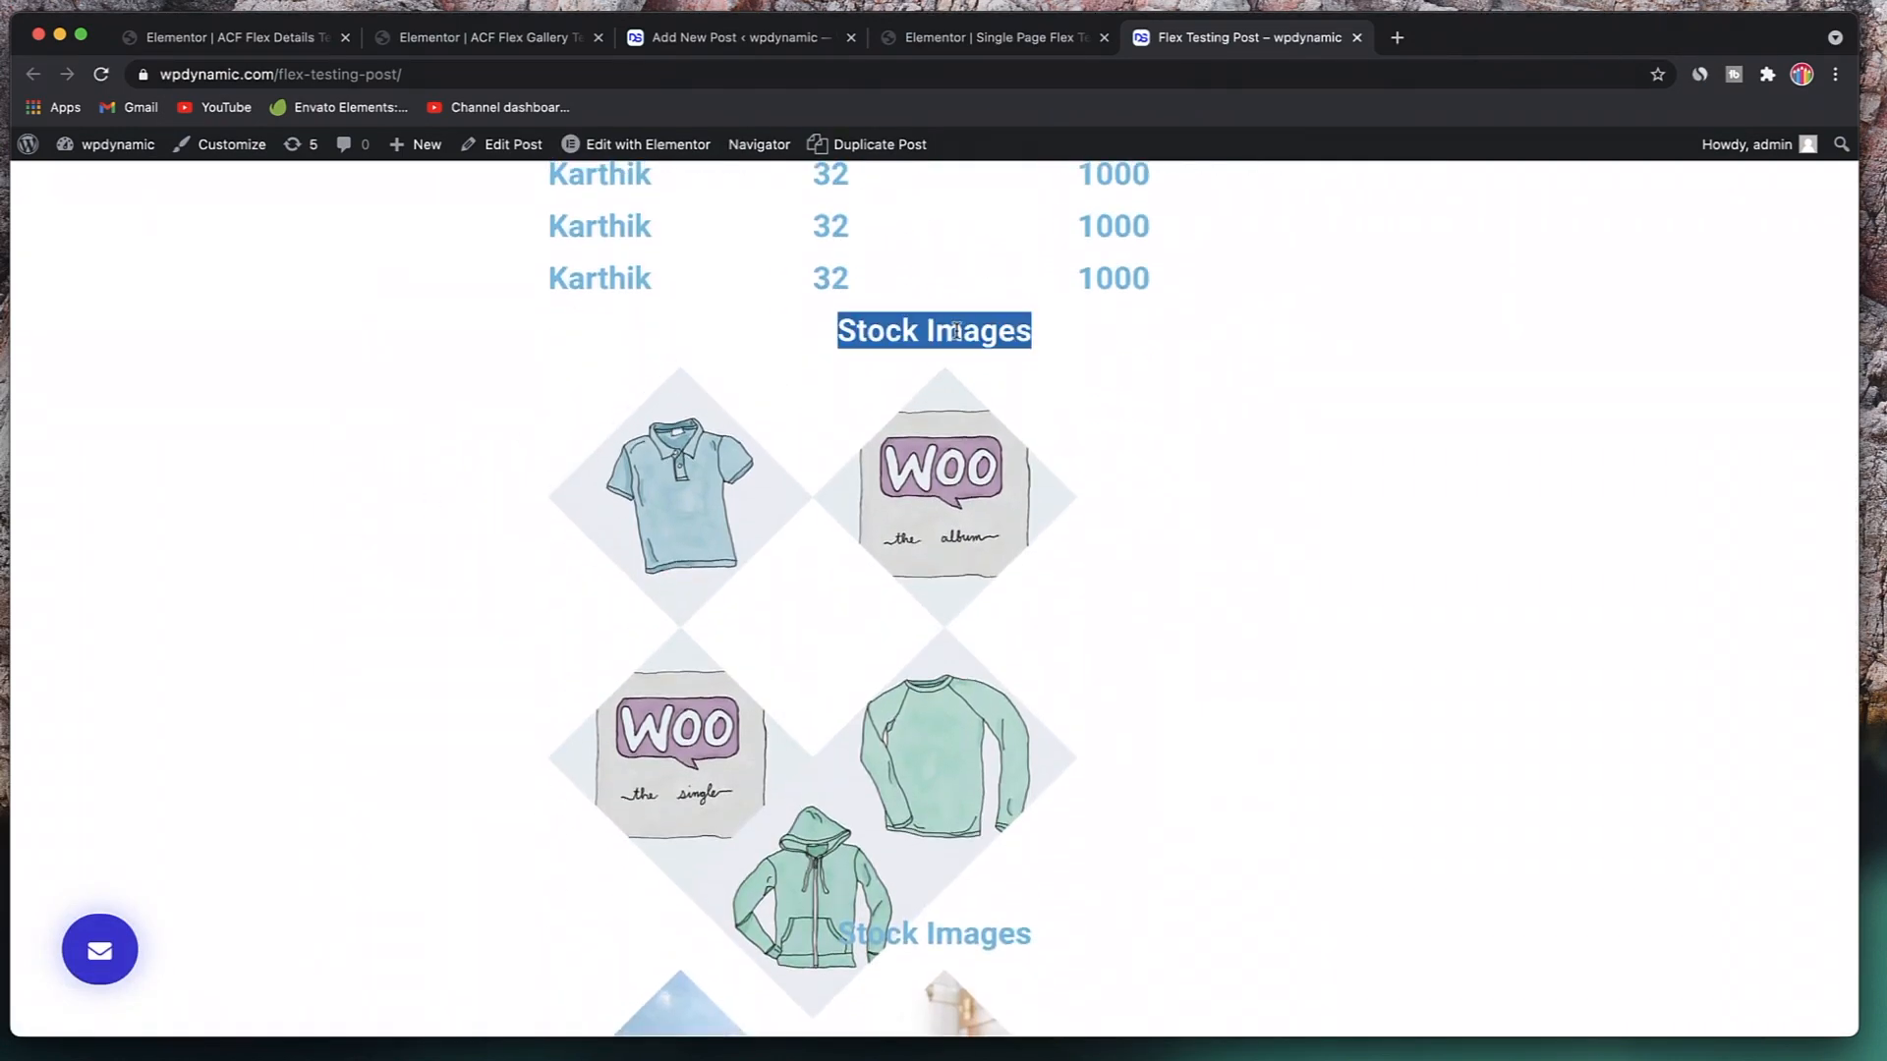
scroll(963, 339, down, 3)
triple_click(970, 617)
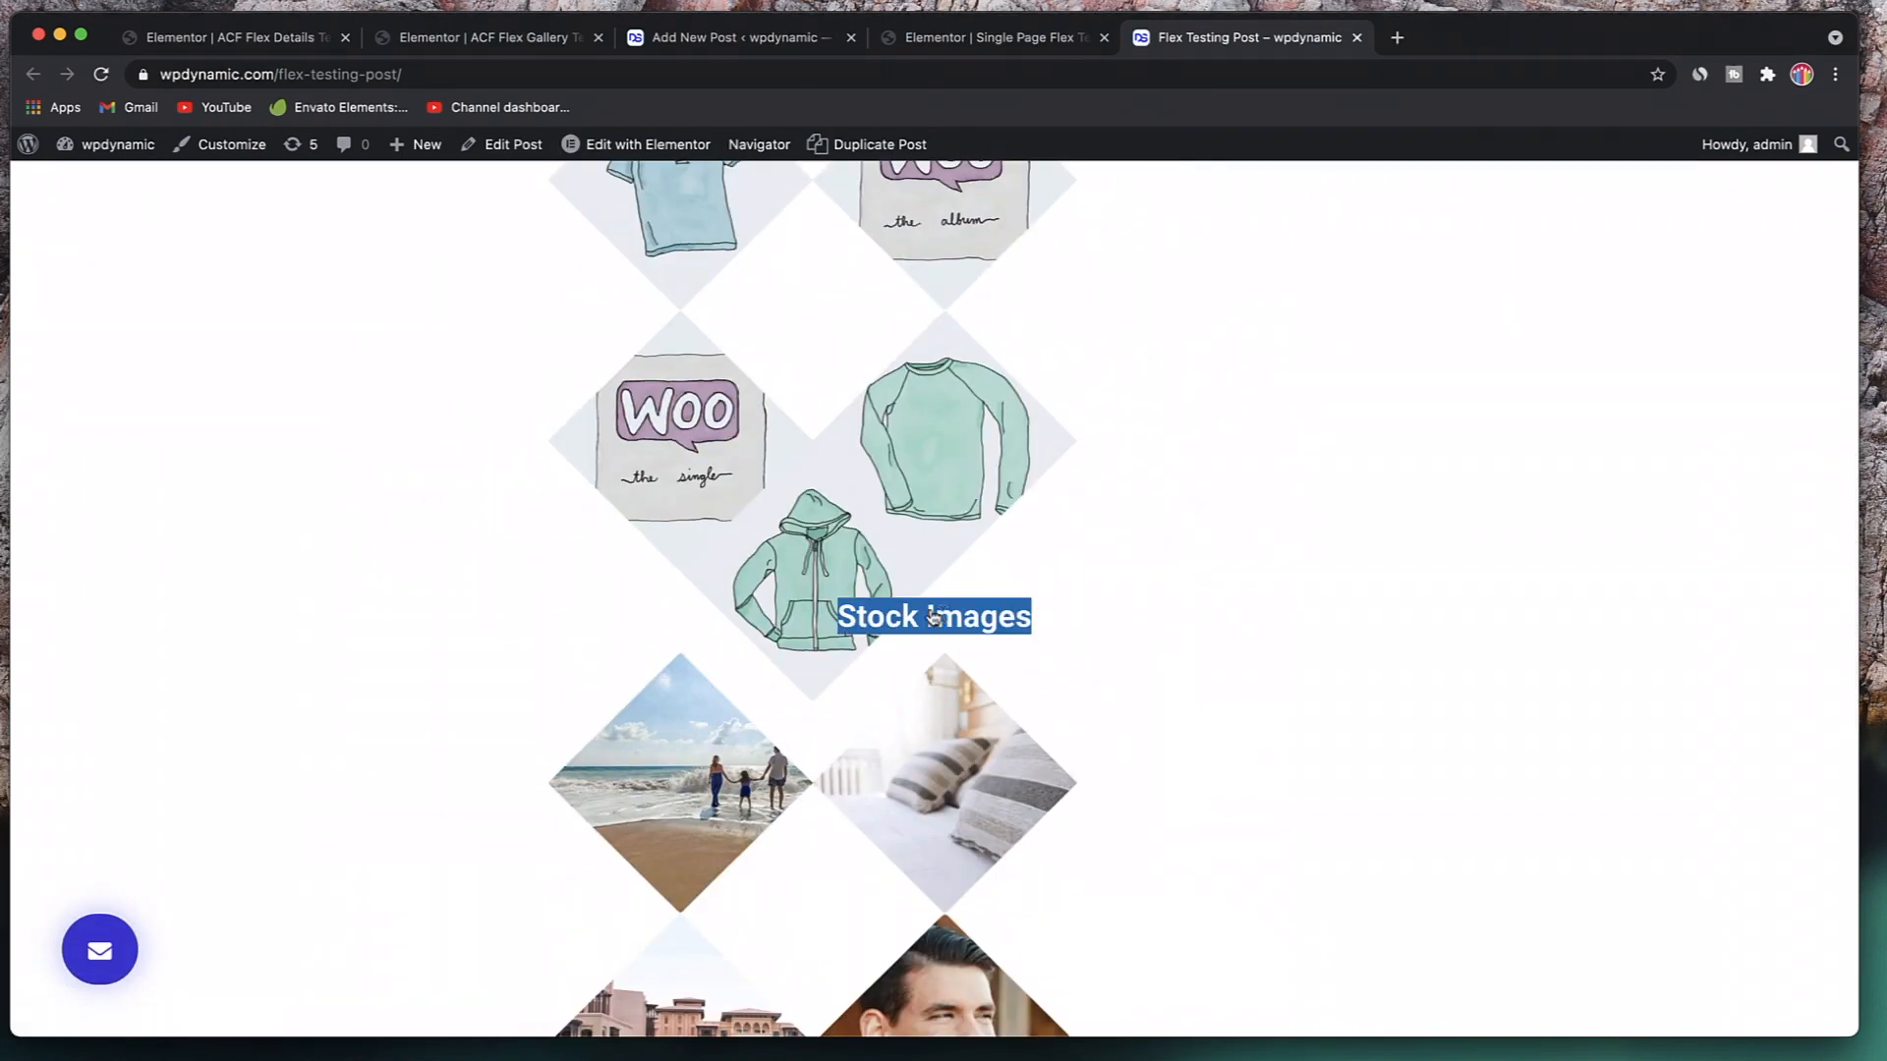
scroll(989, 381, up, 5)
scroll(989, 381, up, 1)
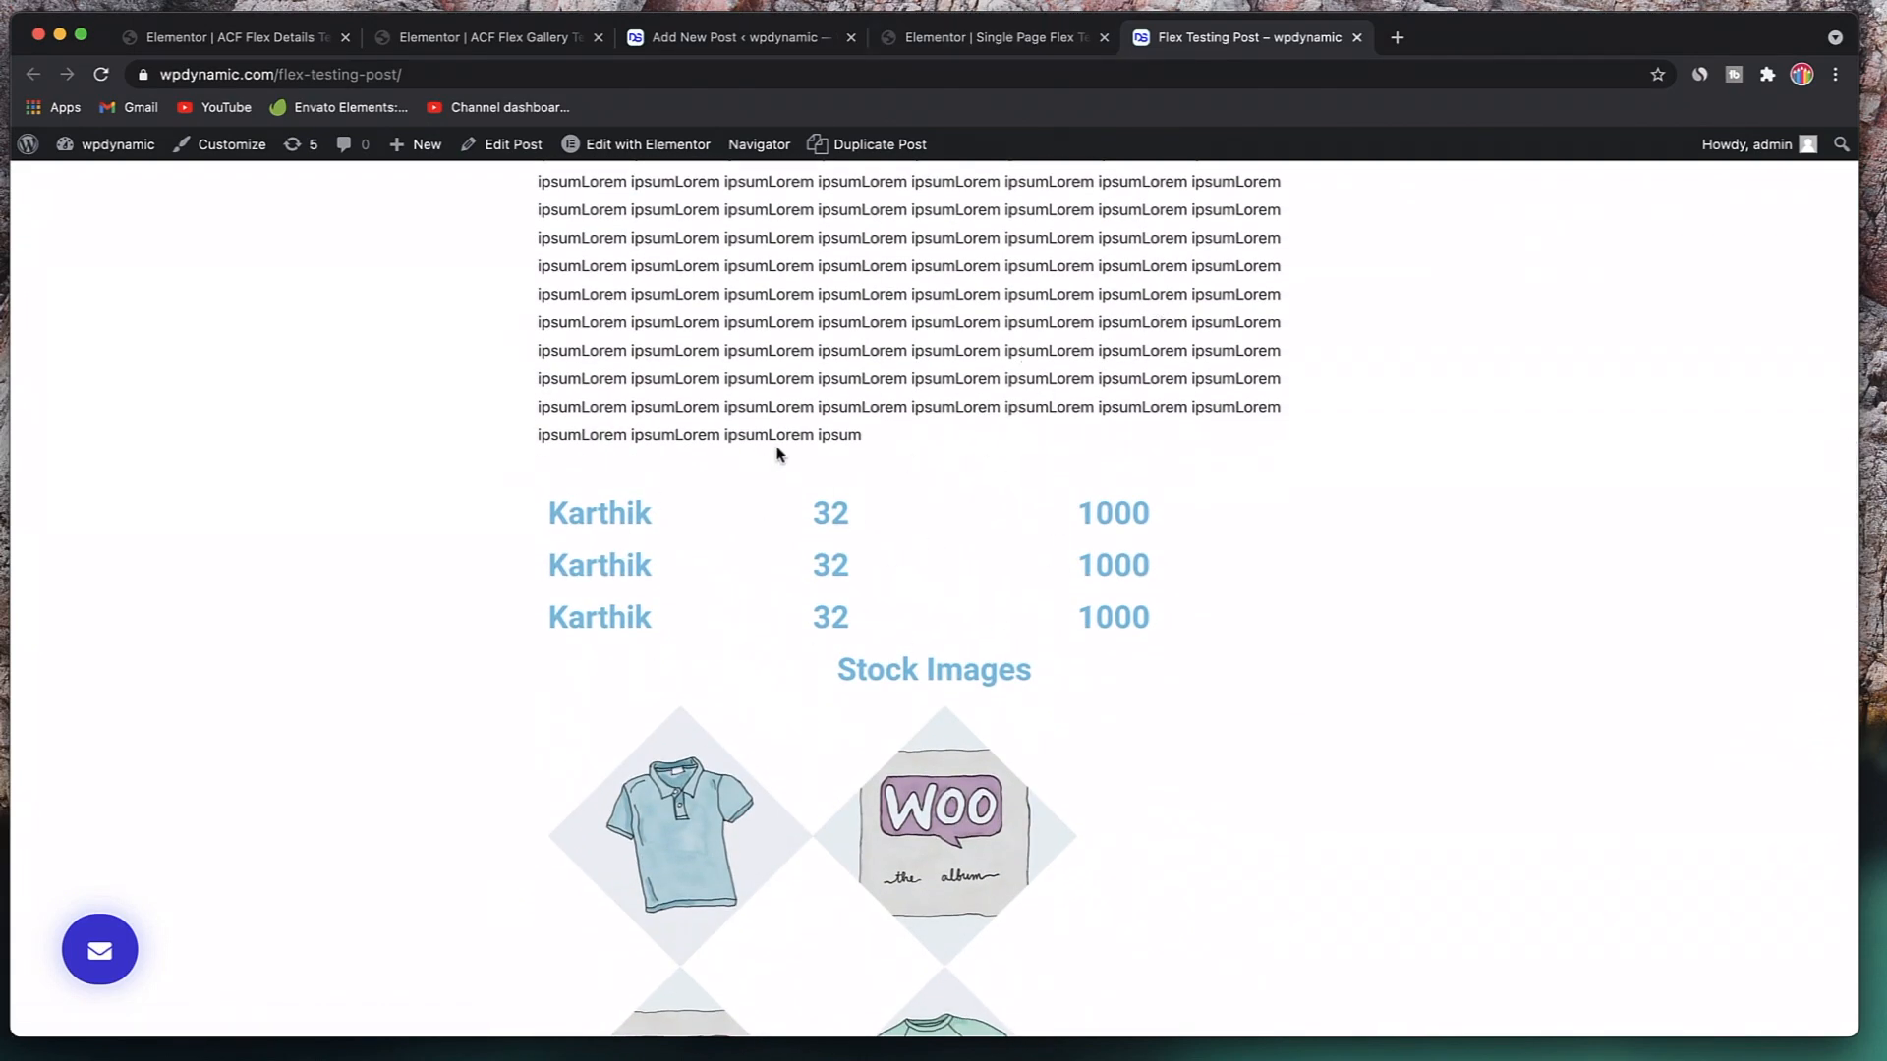
- In the ACF Flex Details Template, give the first column a solid border with a width of 1 on all sides
click(702, 37)
click(477, 37)
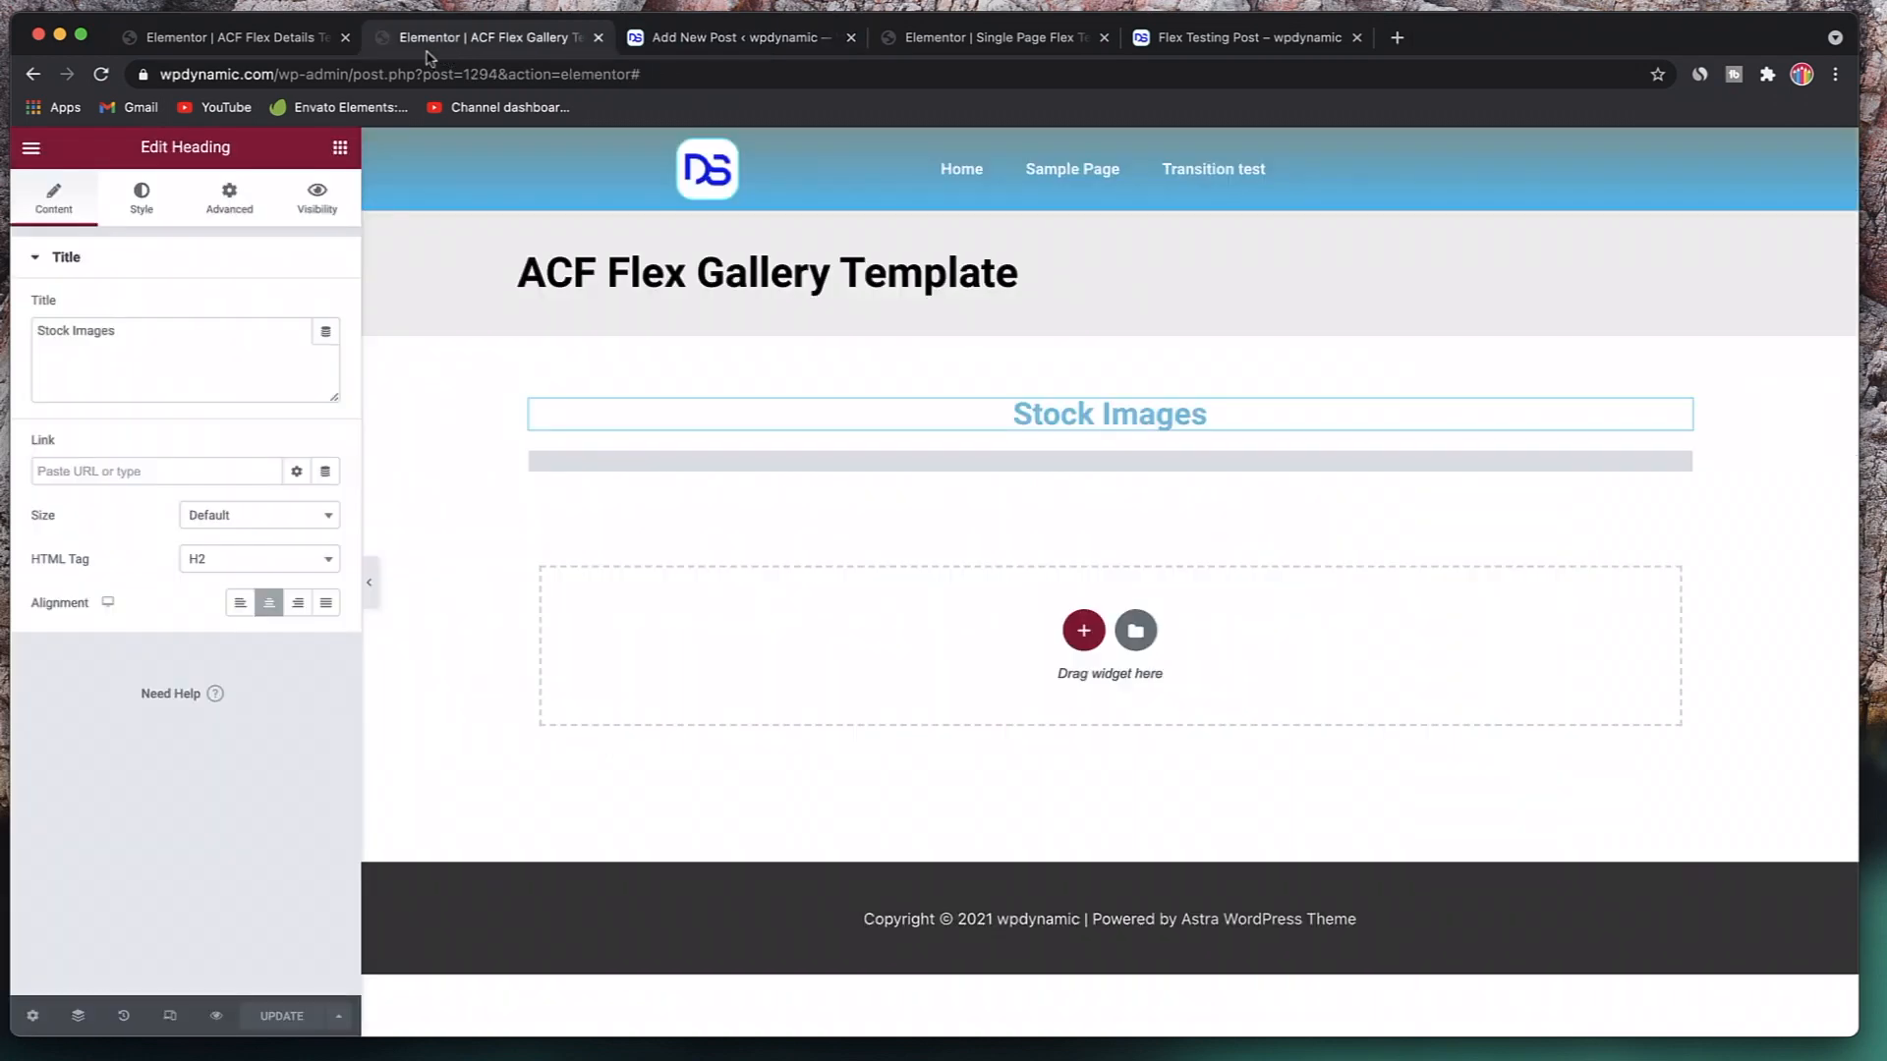
click(250, 39)
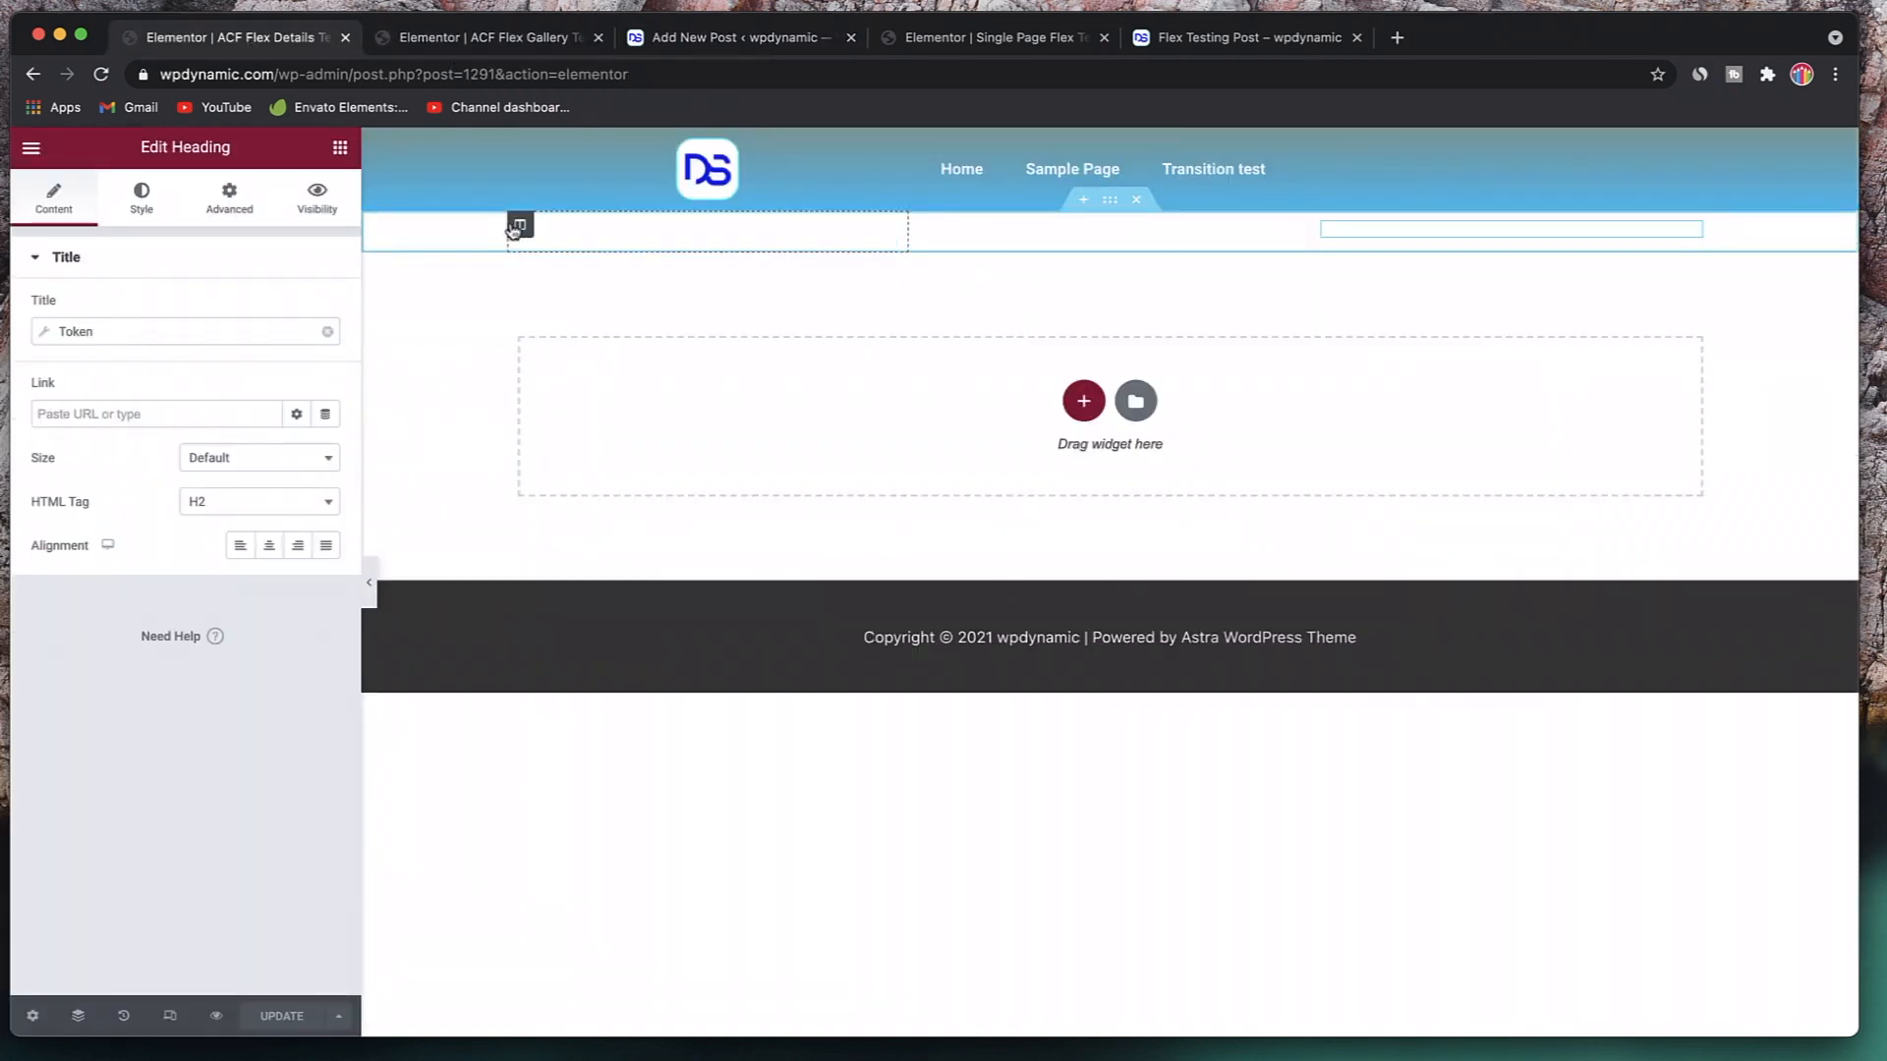
click(518, 225)
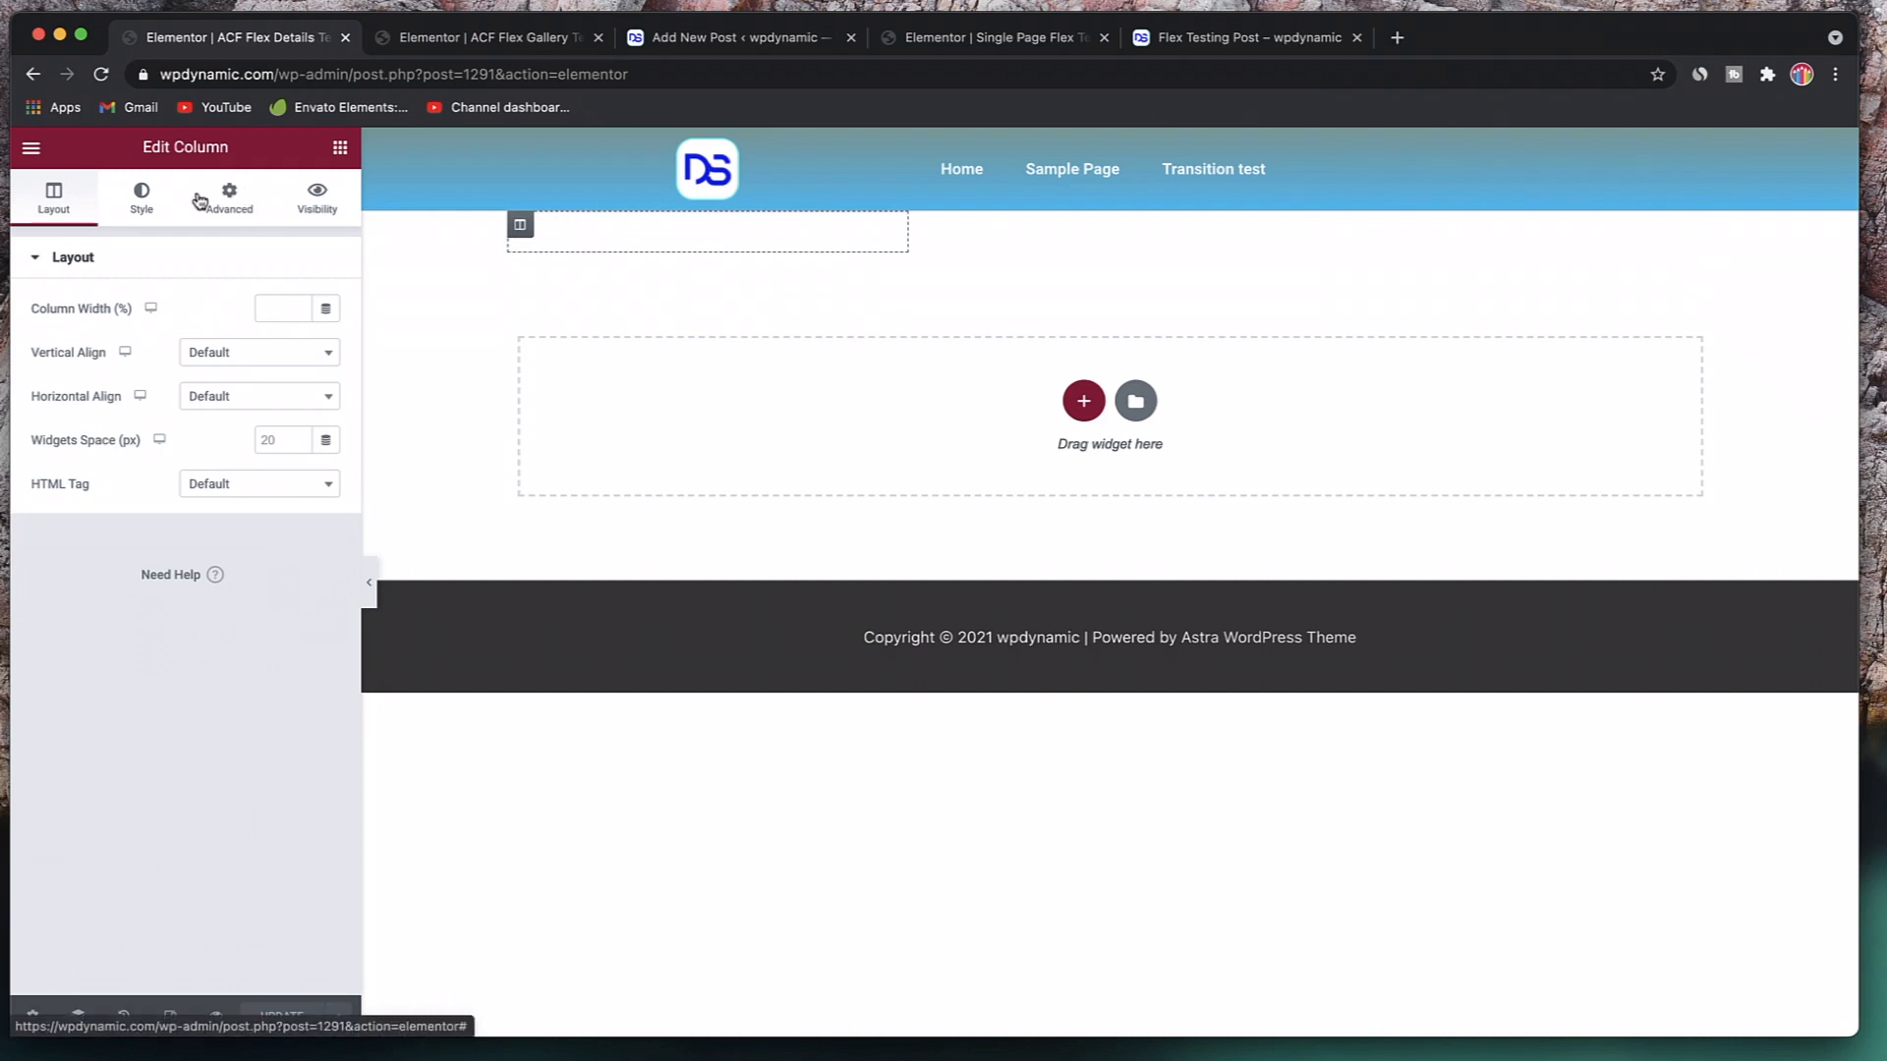
click(154, 197)
click(232, 421)
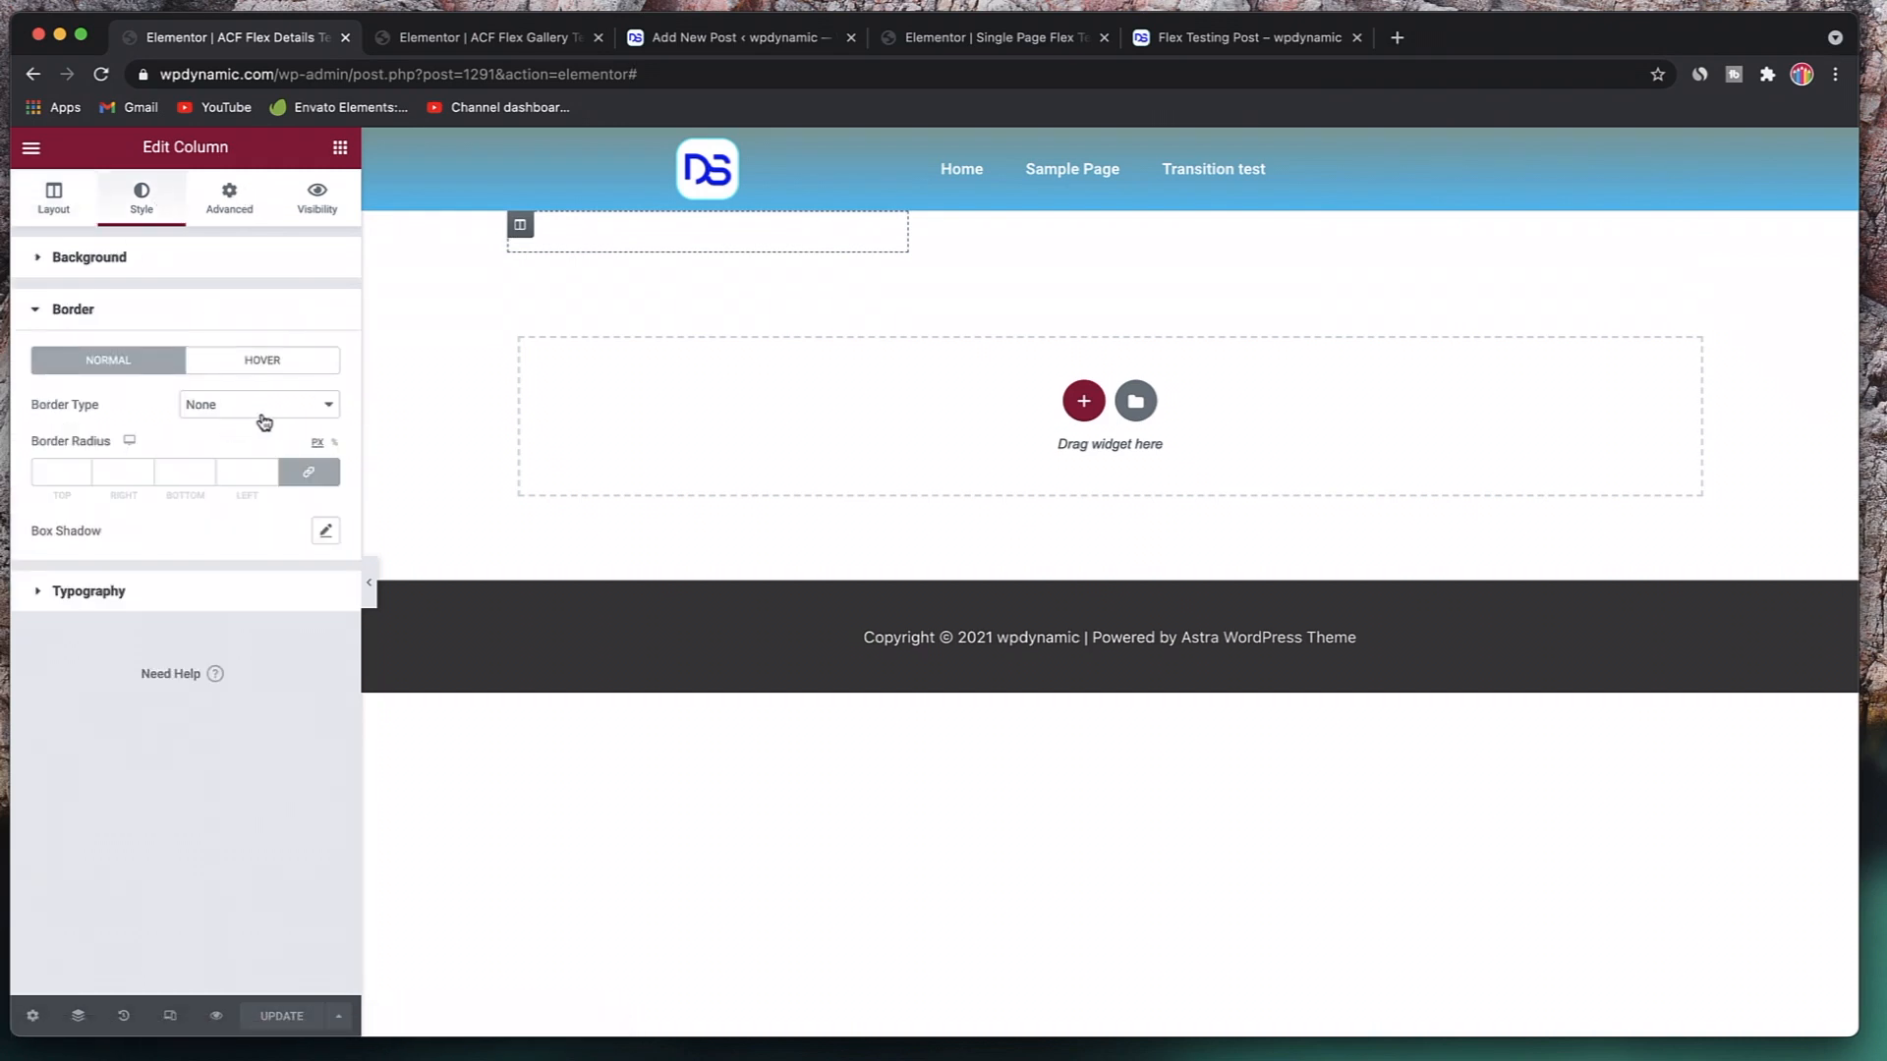
click(240, 410)
click(228, 488)
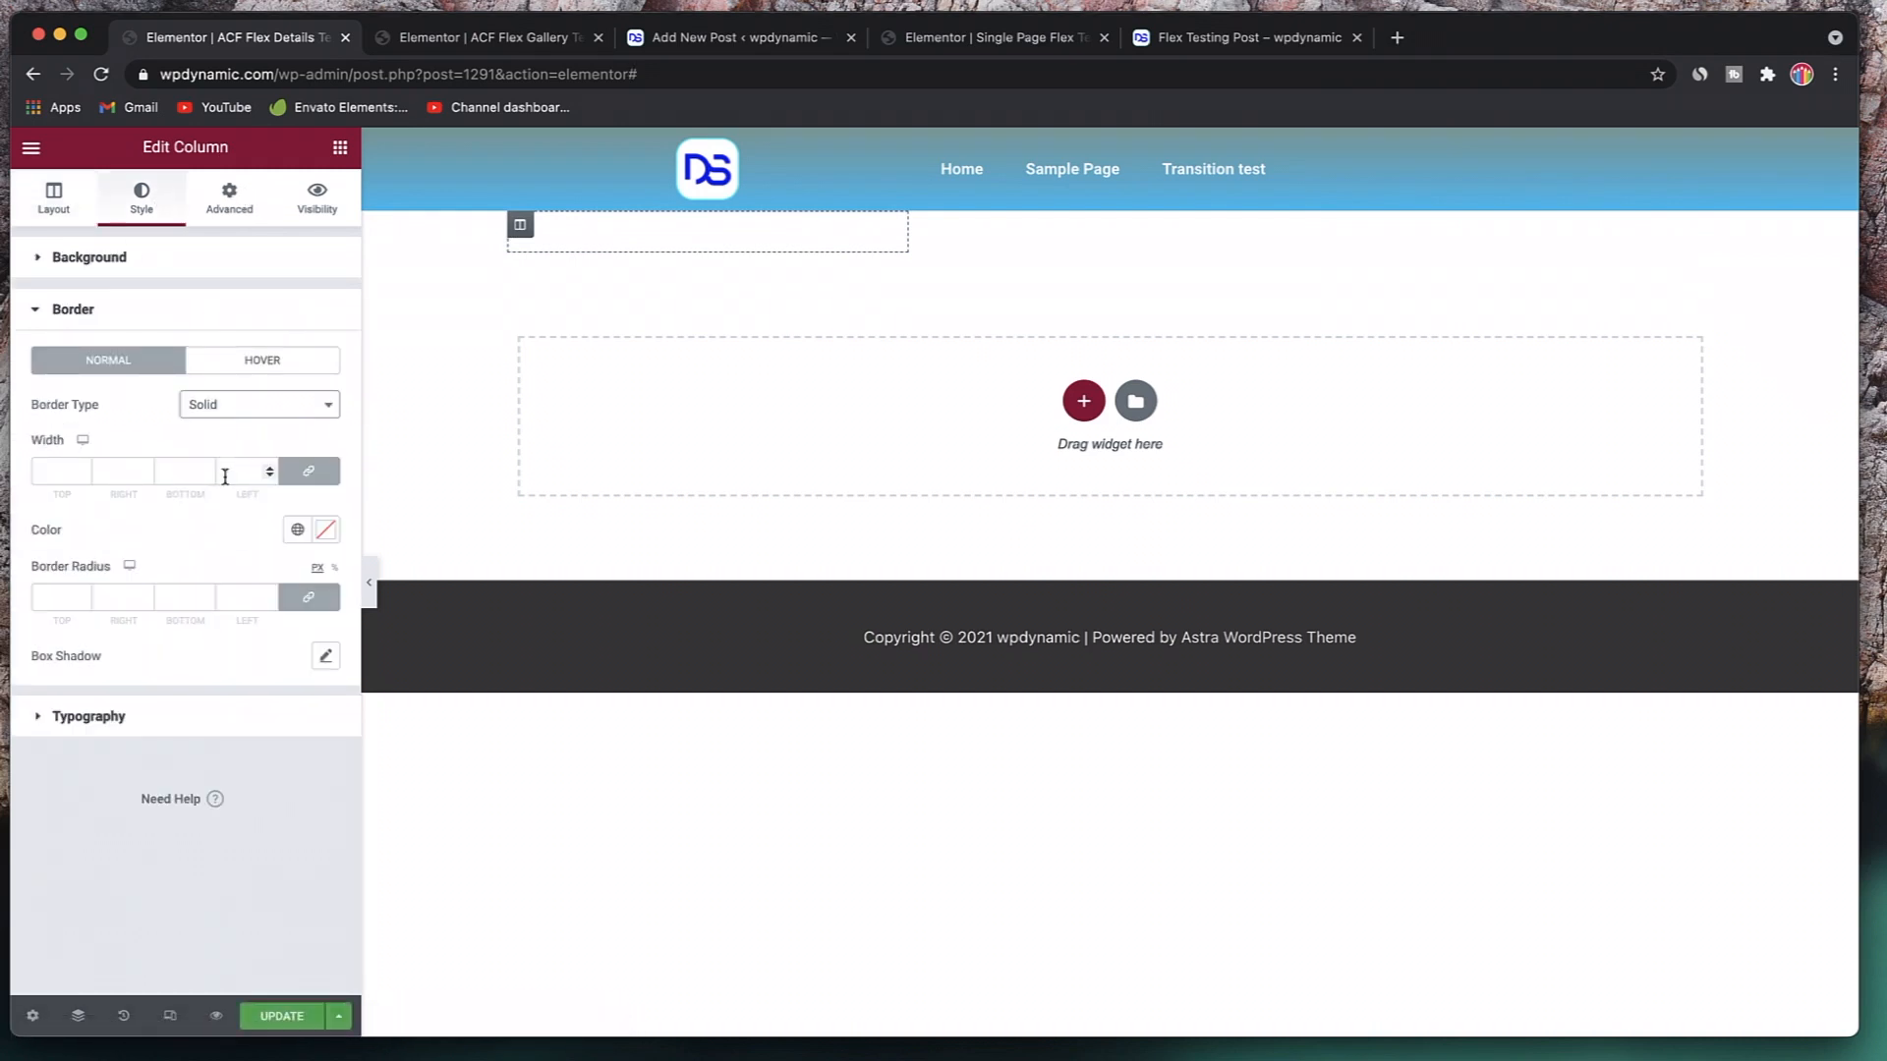
click(46, 471)
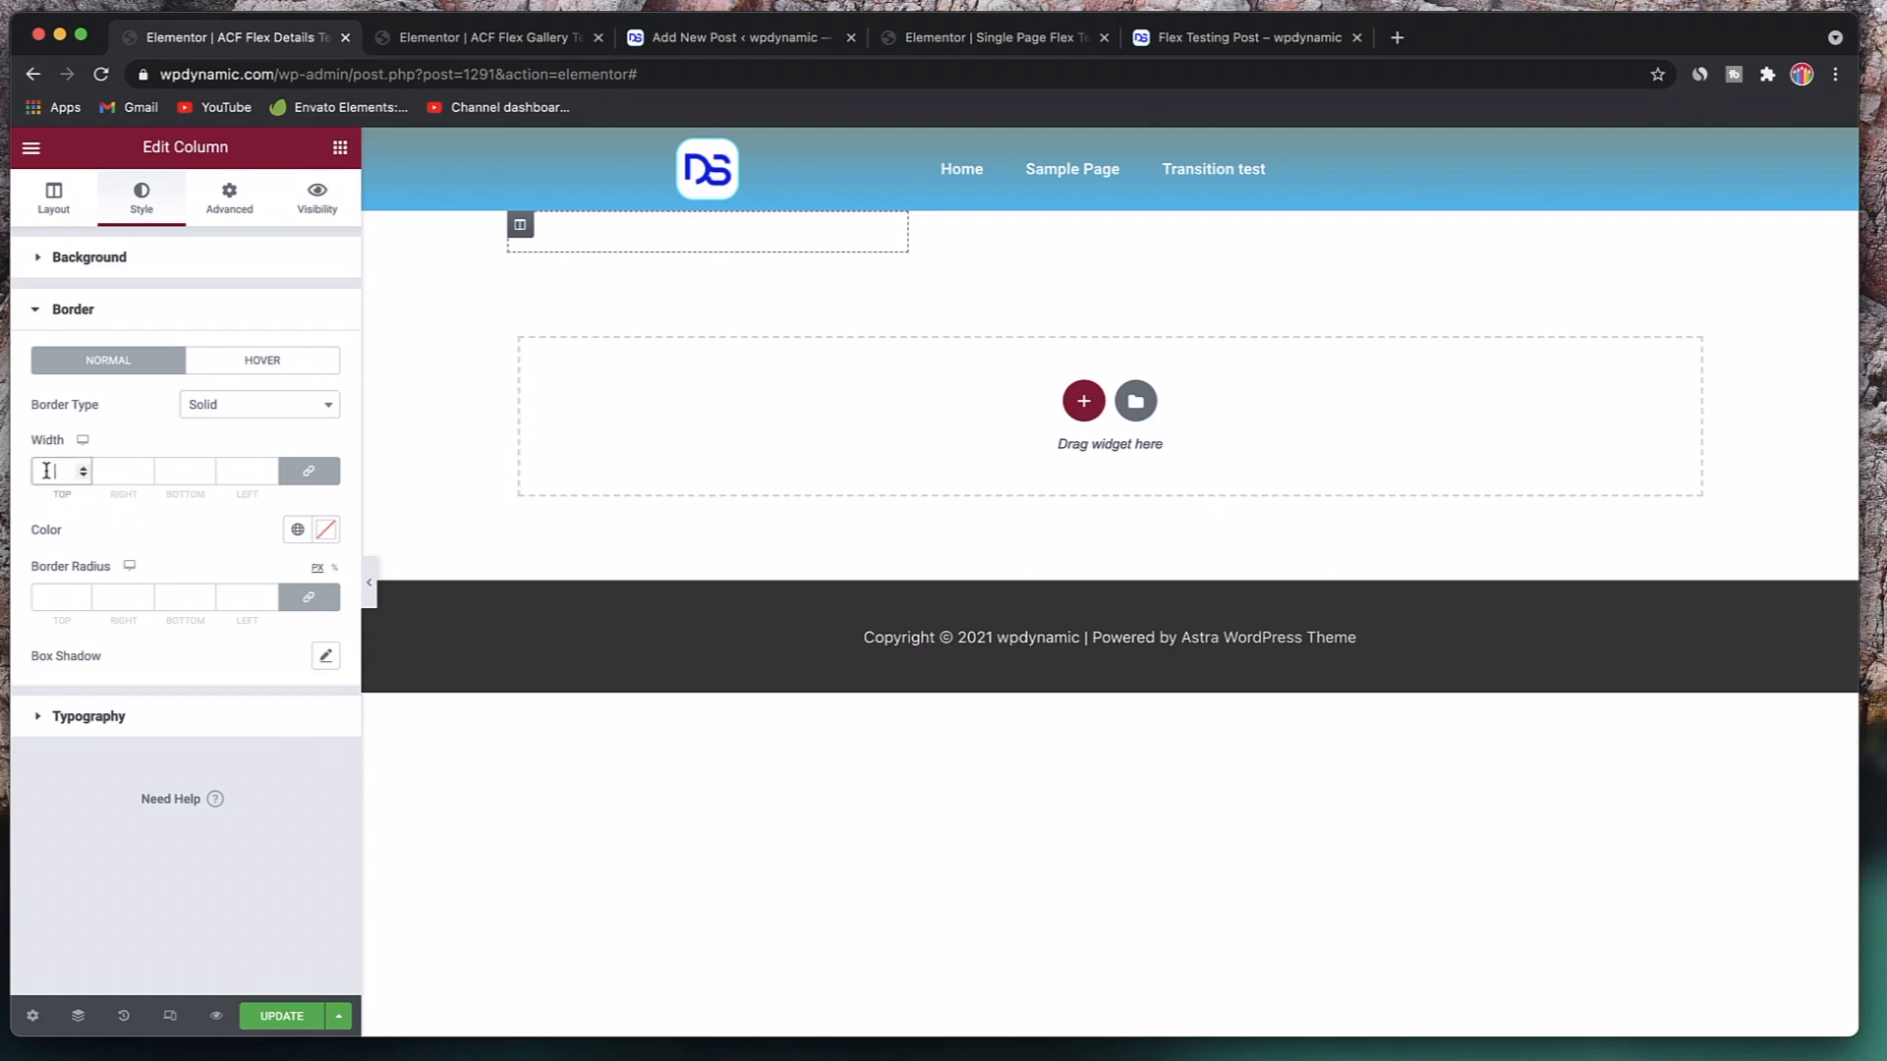
- Set the first column's border color to the grey #8B8282
click(325, 529)
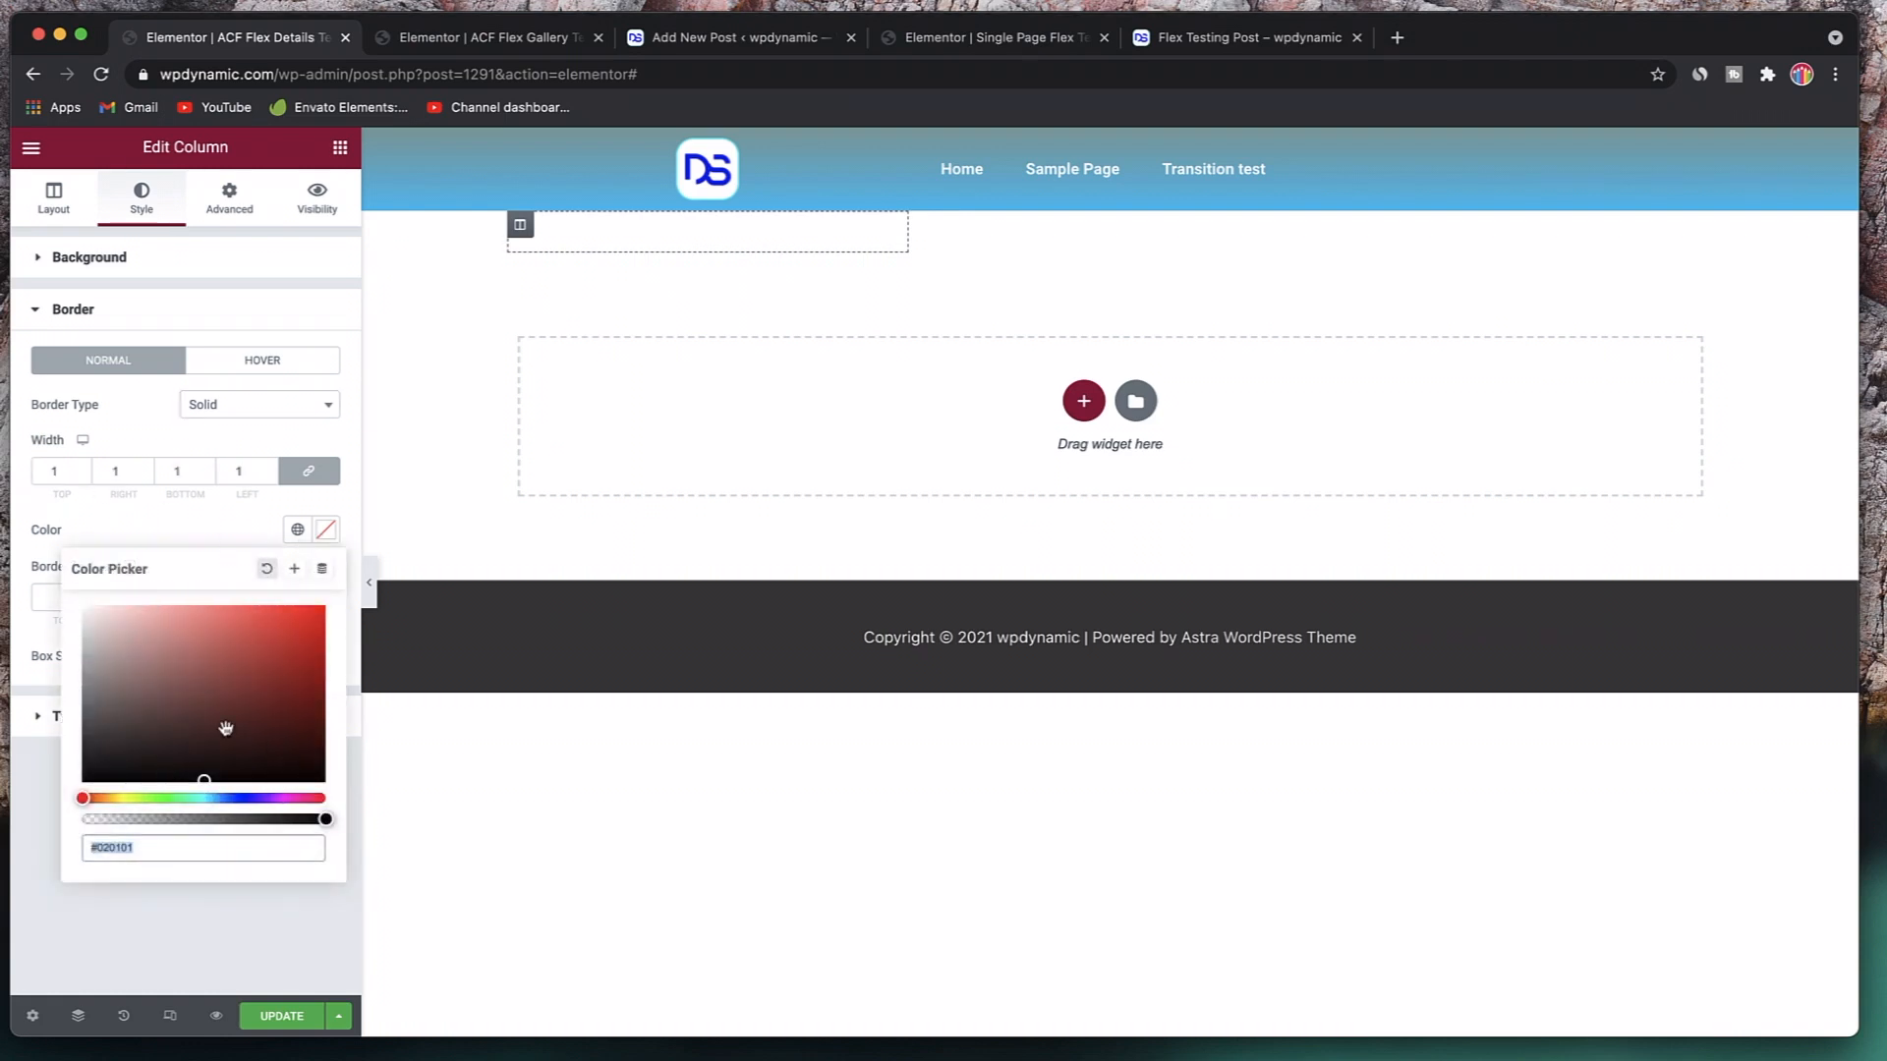
click(99, 685)
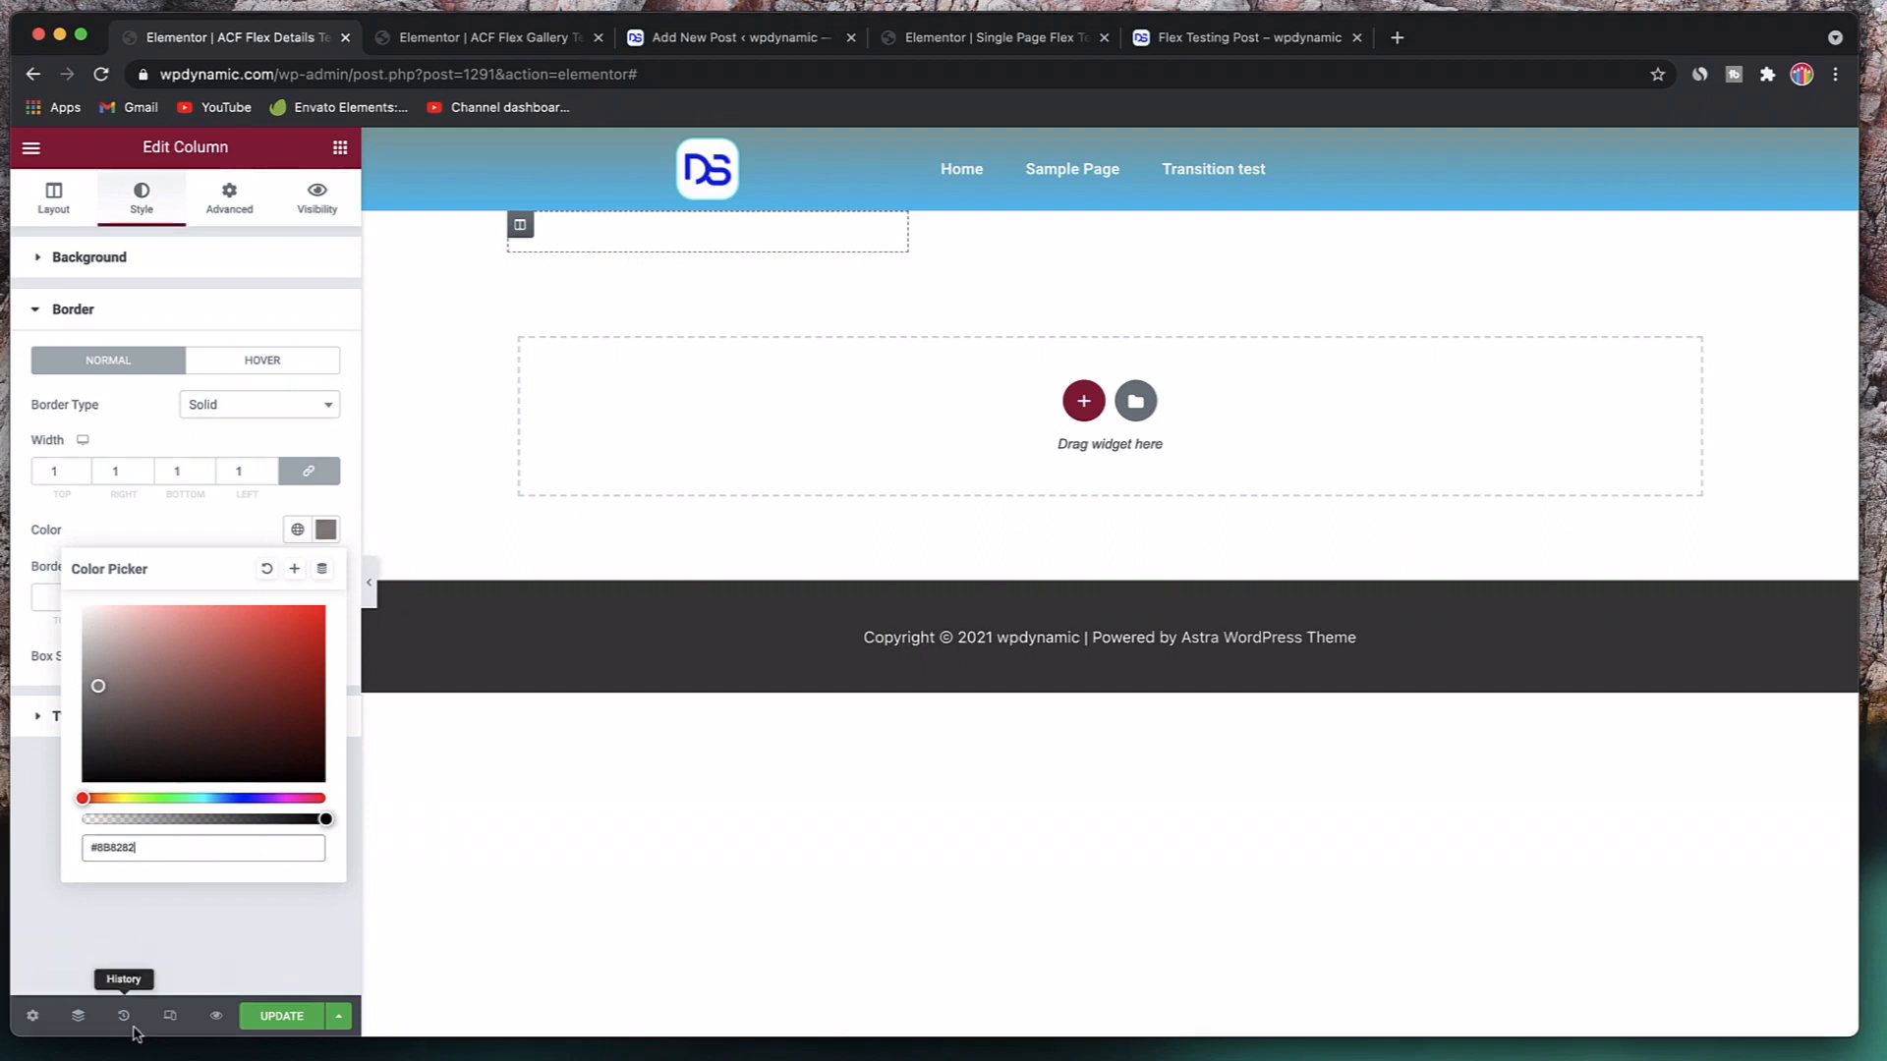
click(206, 938)
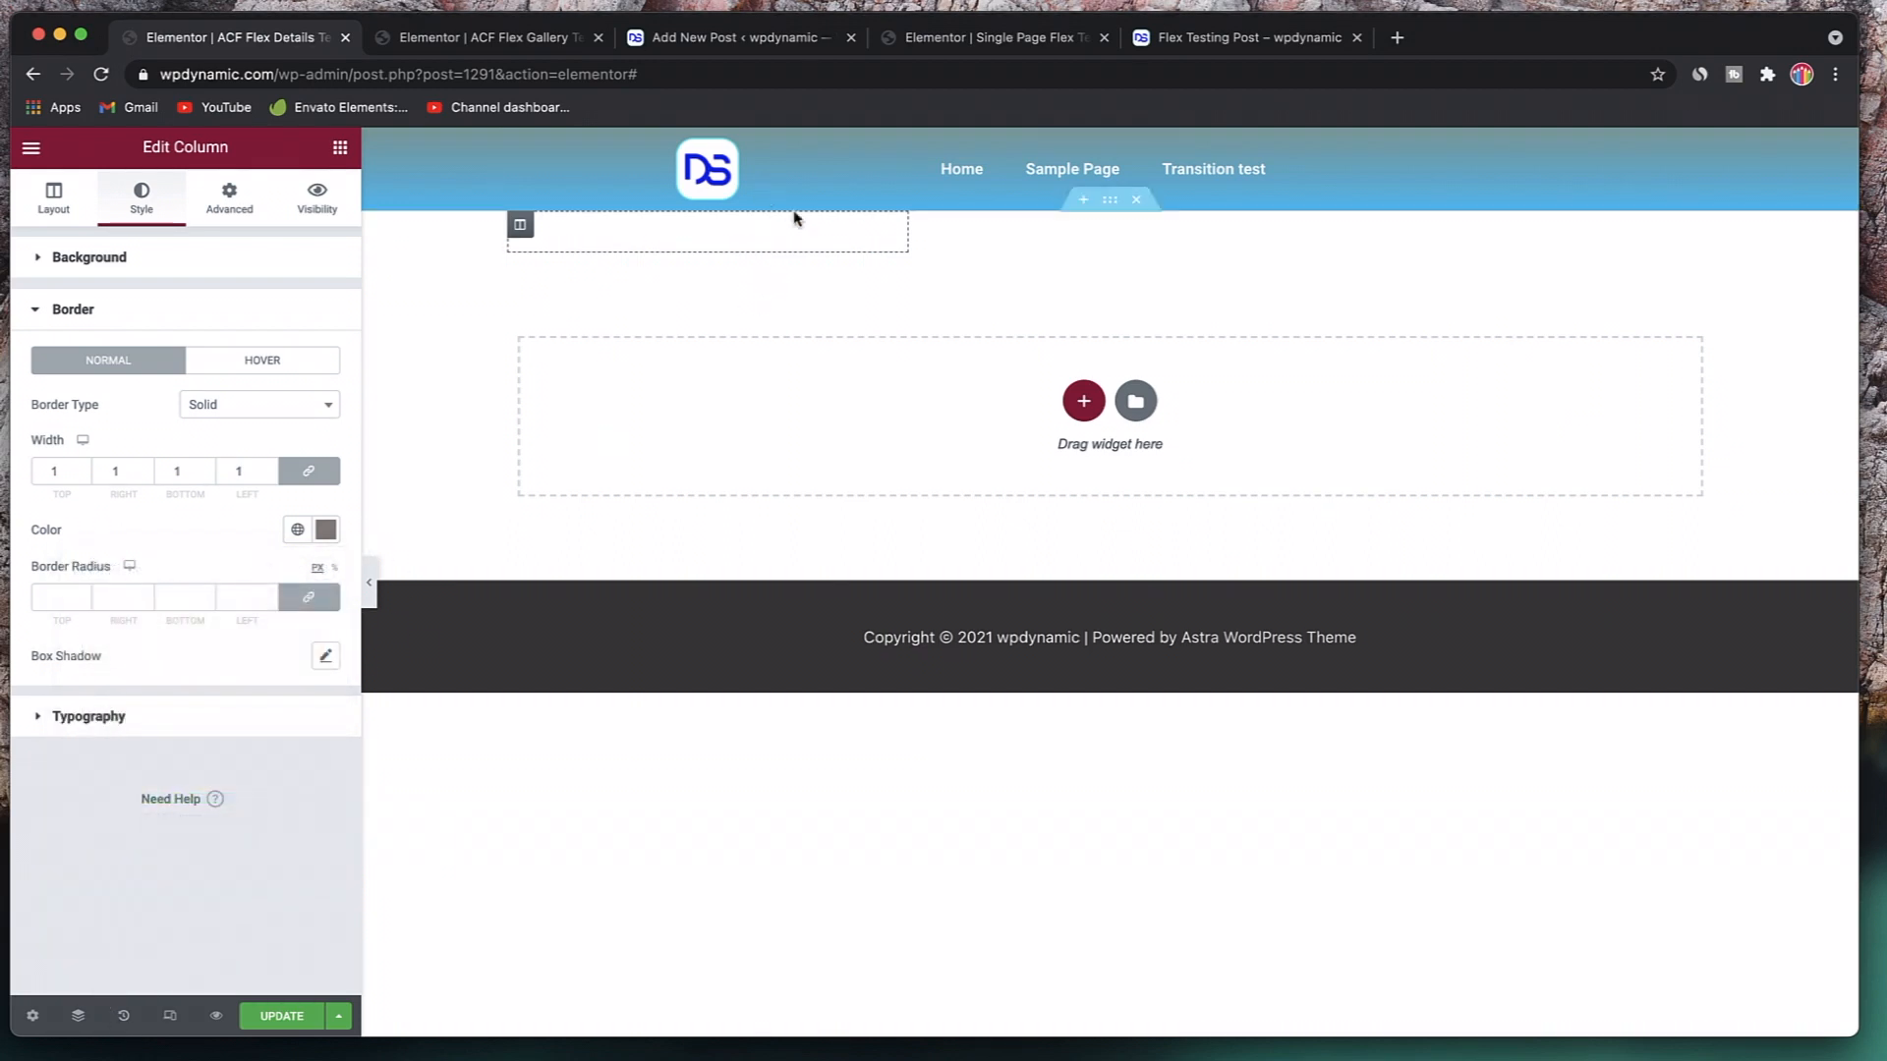
- Copy the first column's style onto the second and third columns, and update the details template
right_click(521, 228)
click(568, 352)
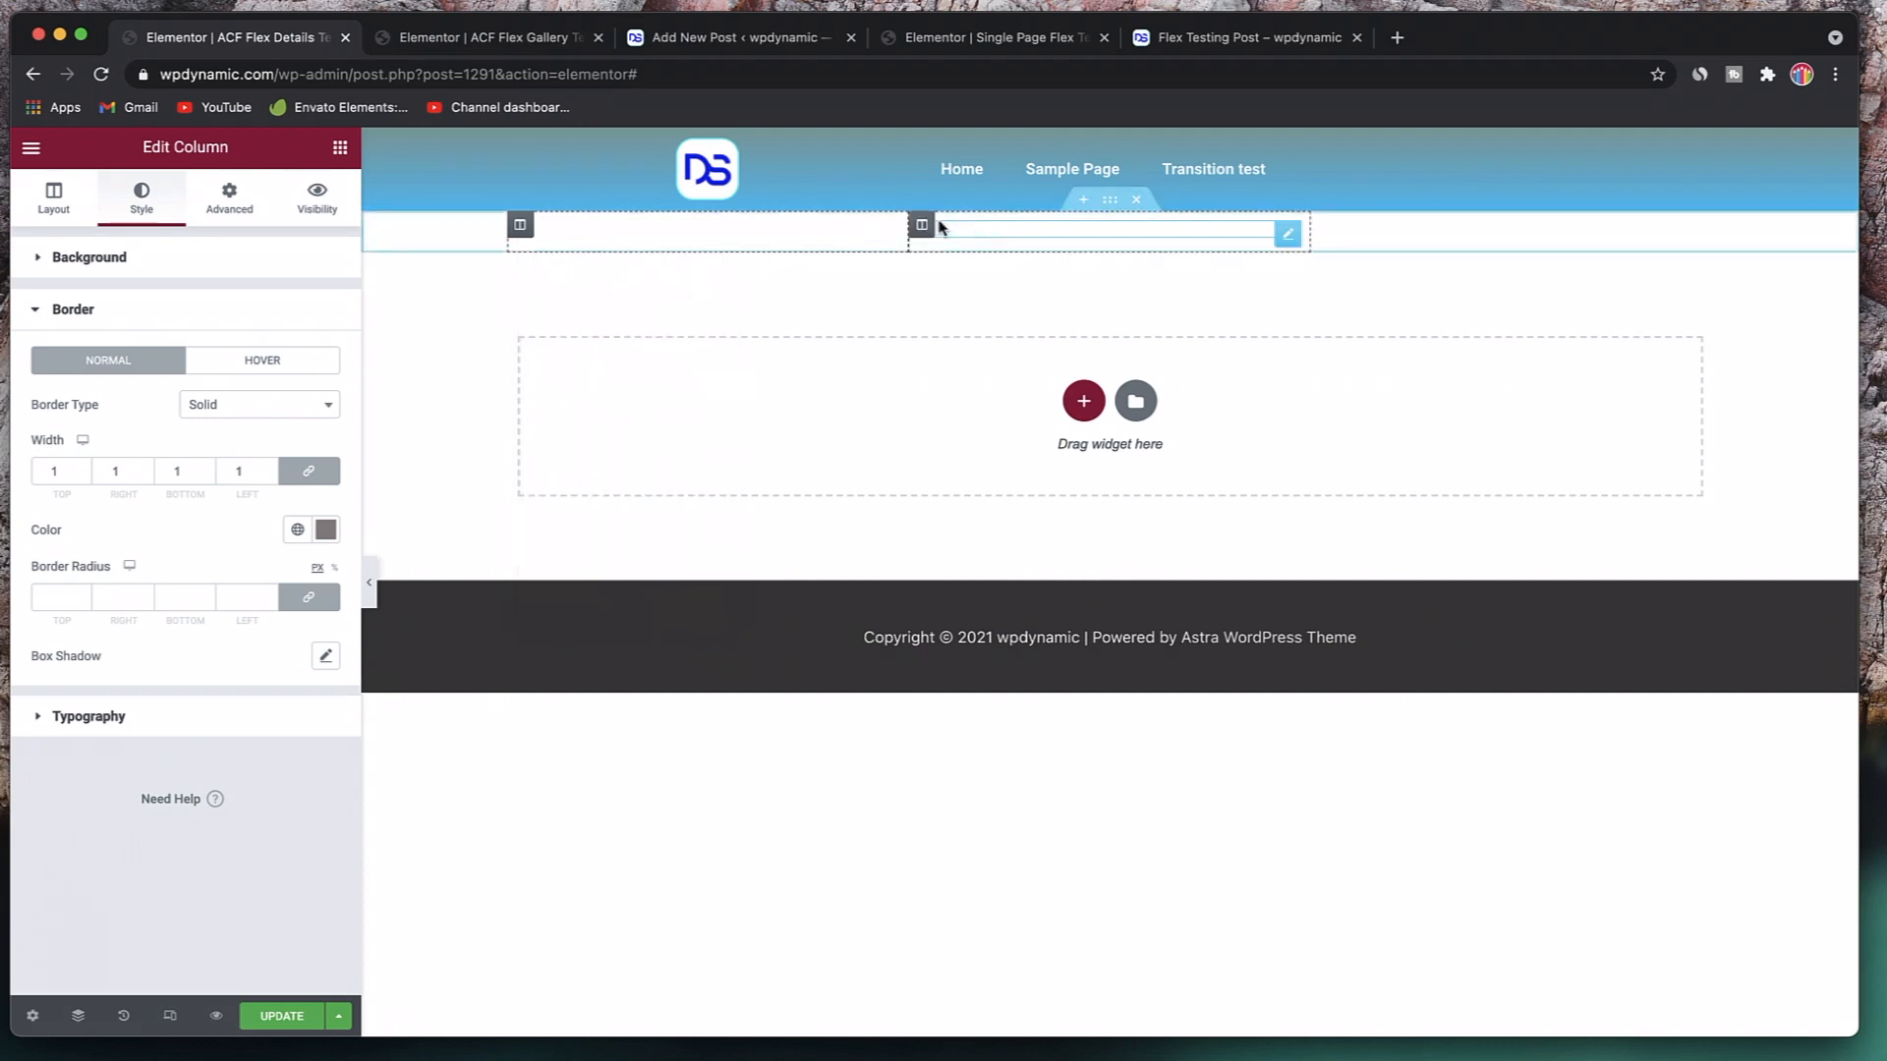
click(922, 224)
right_click(922, 224)
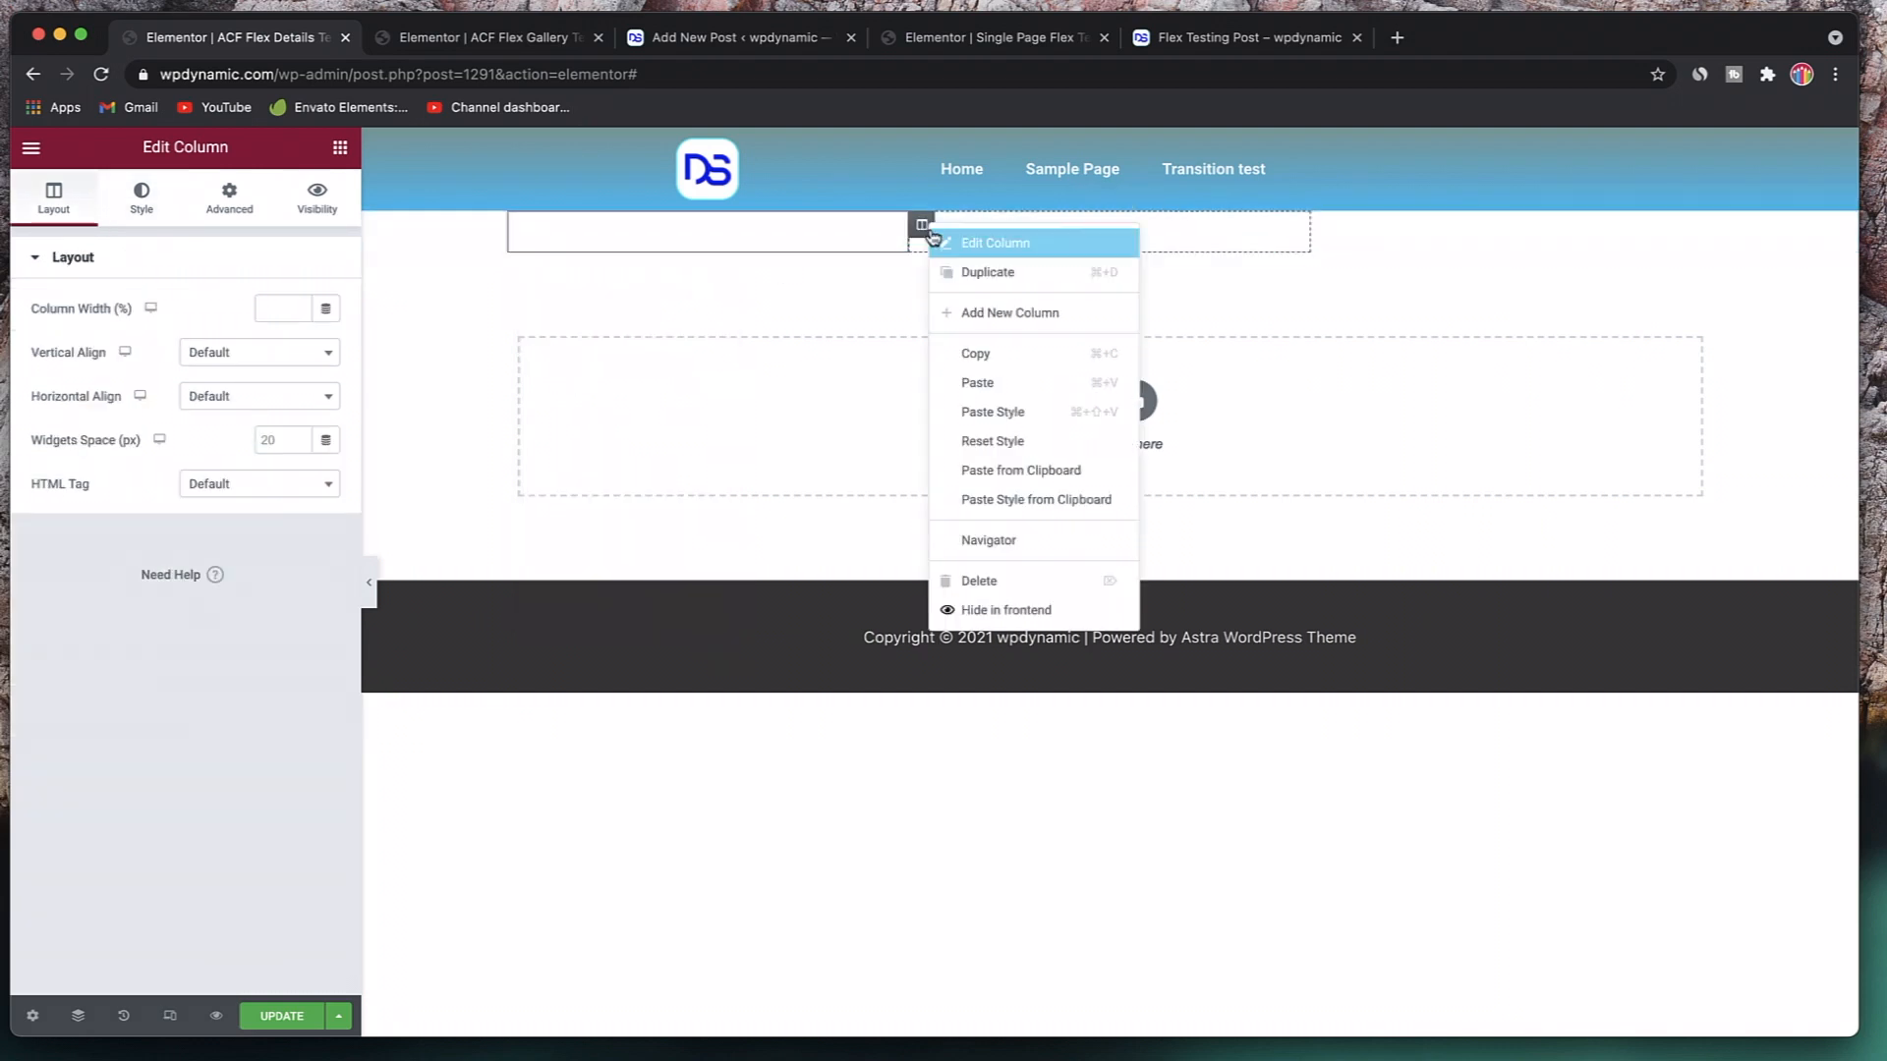
click(993, 411)
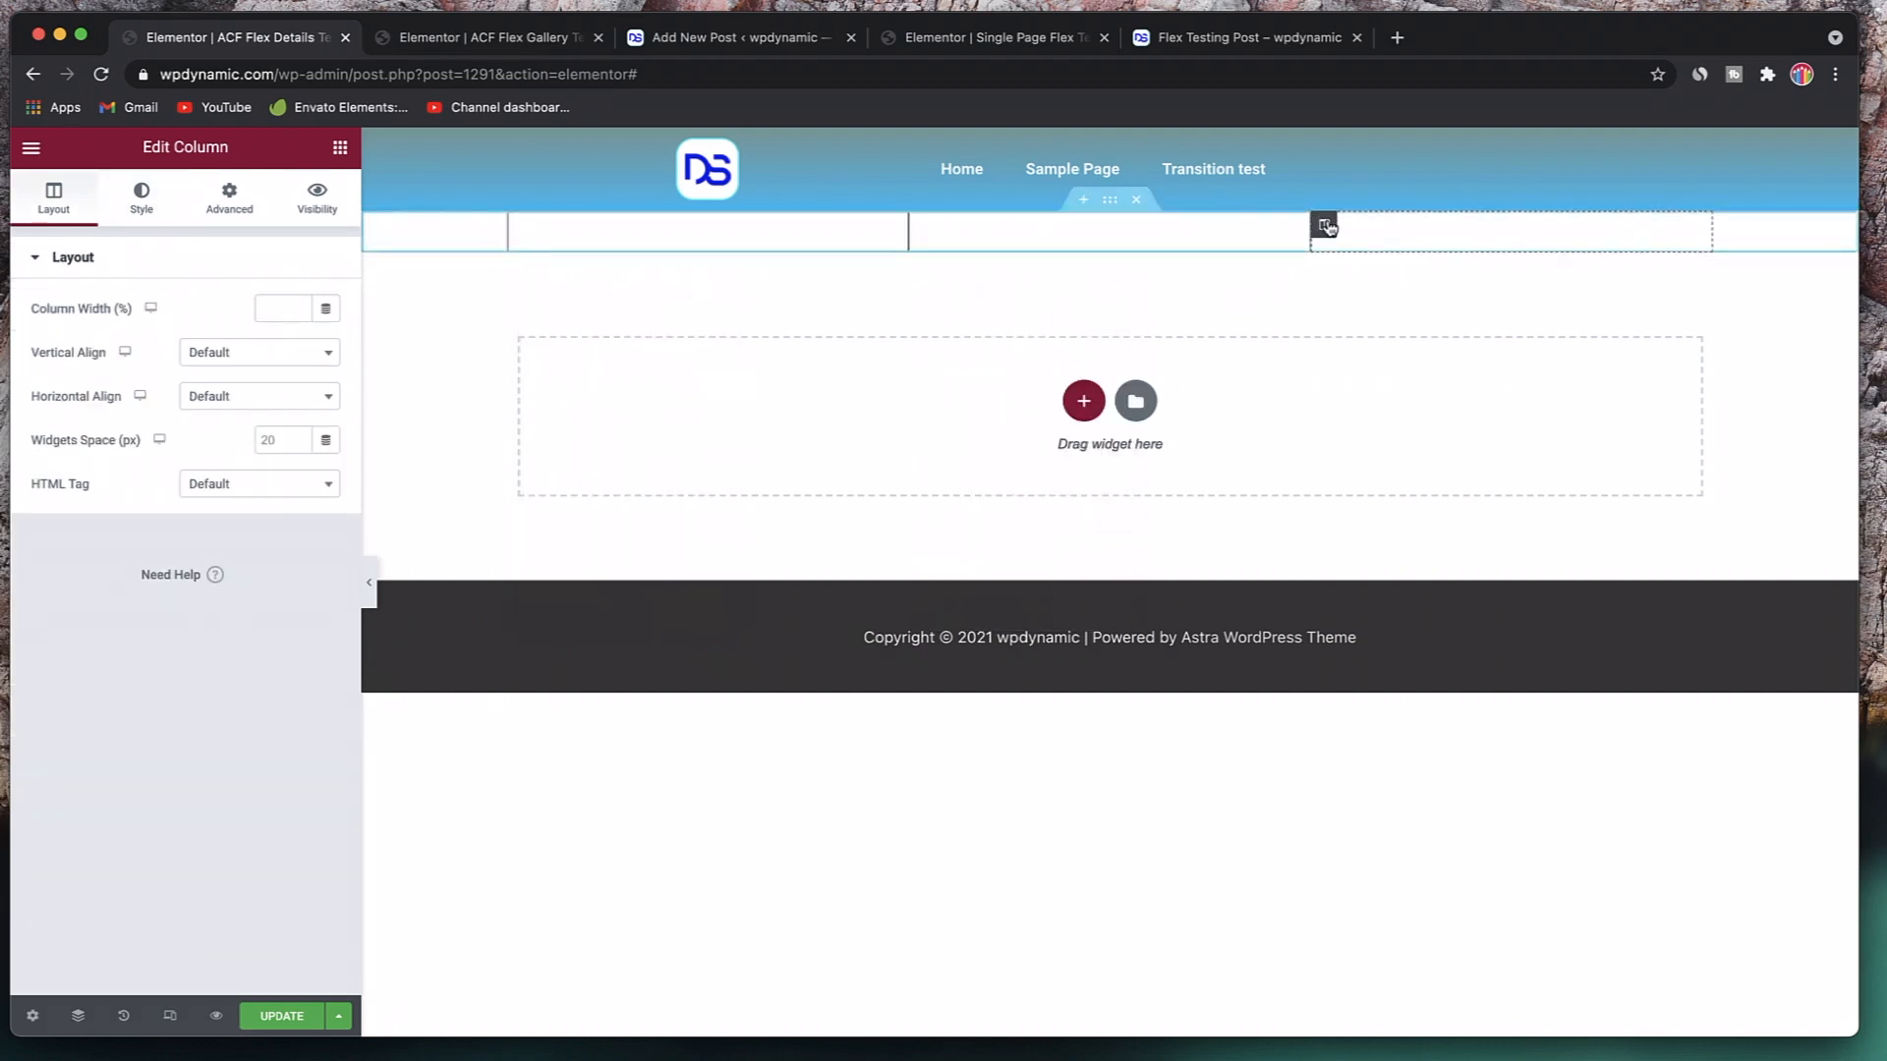
right_click(1326, 227)
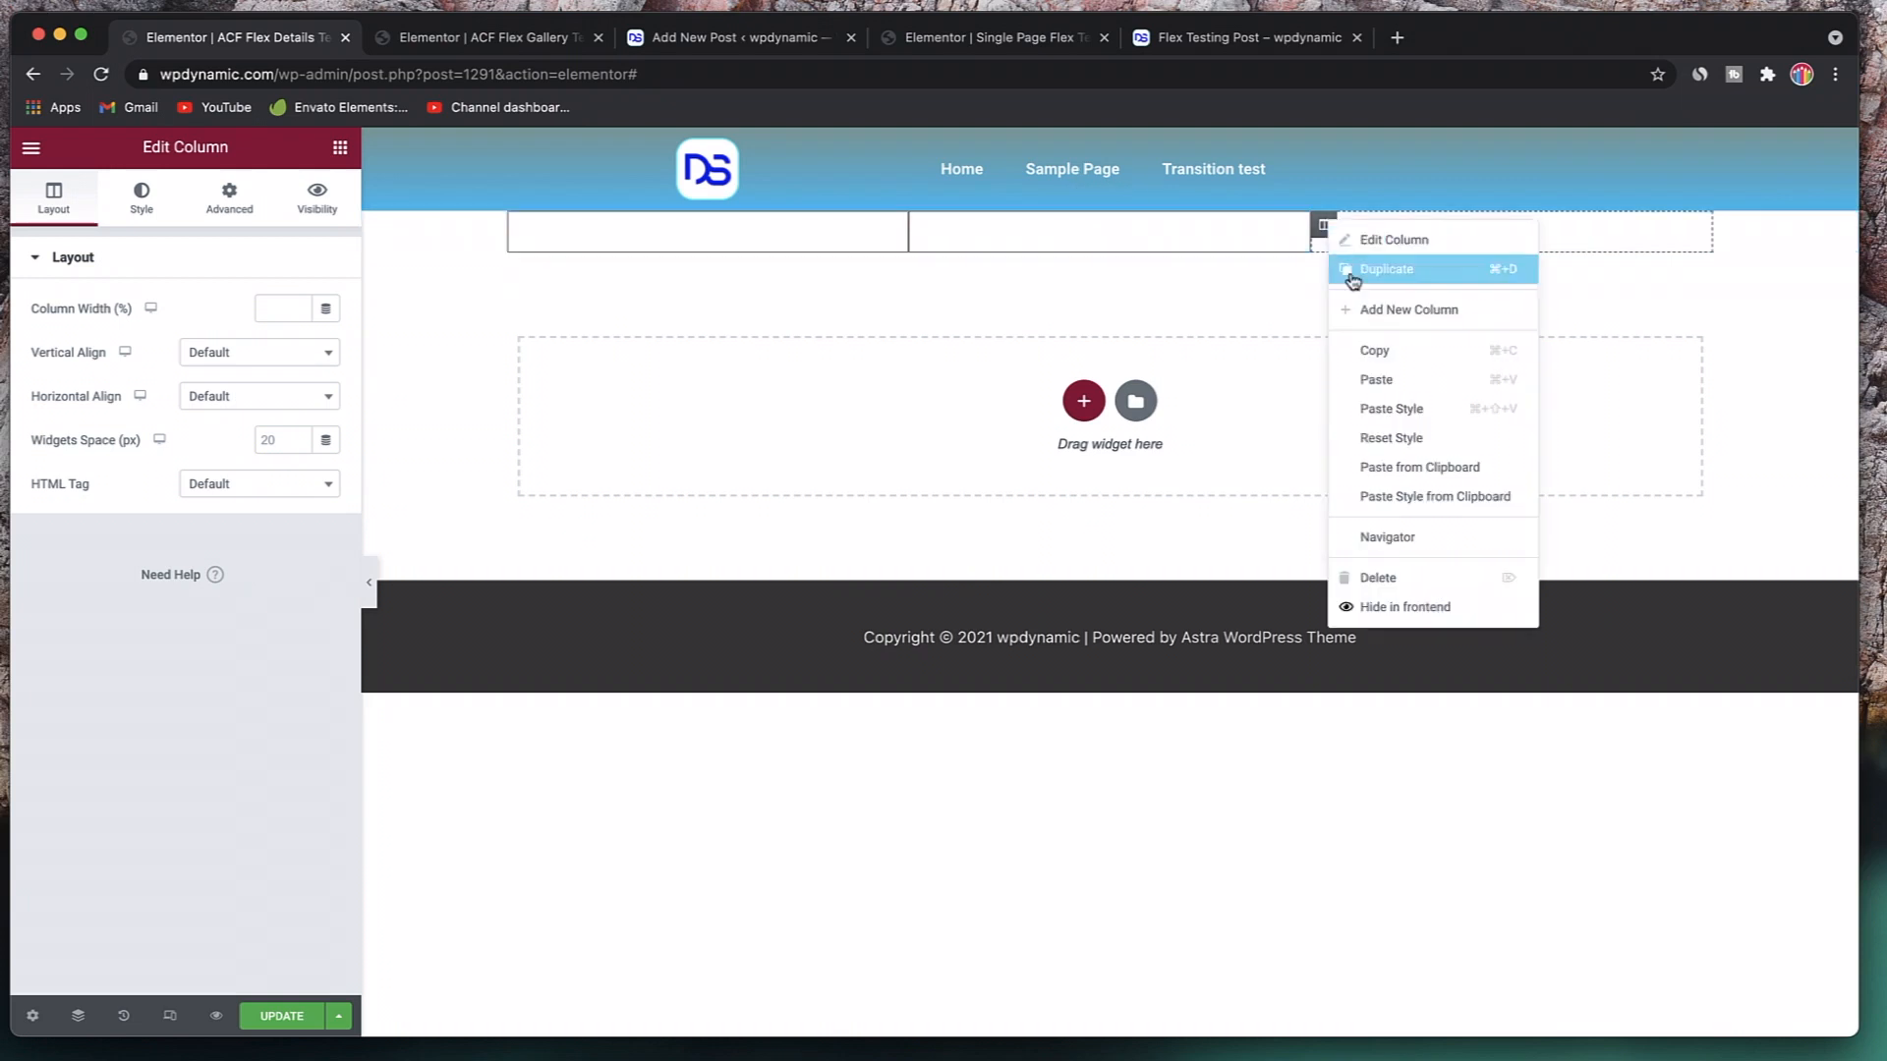
click(1386, 408)
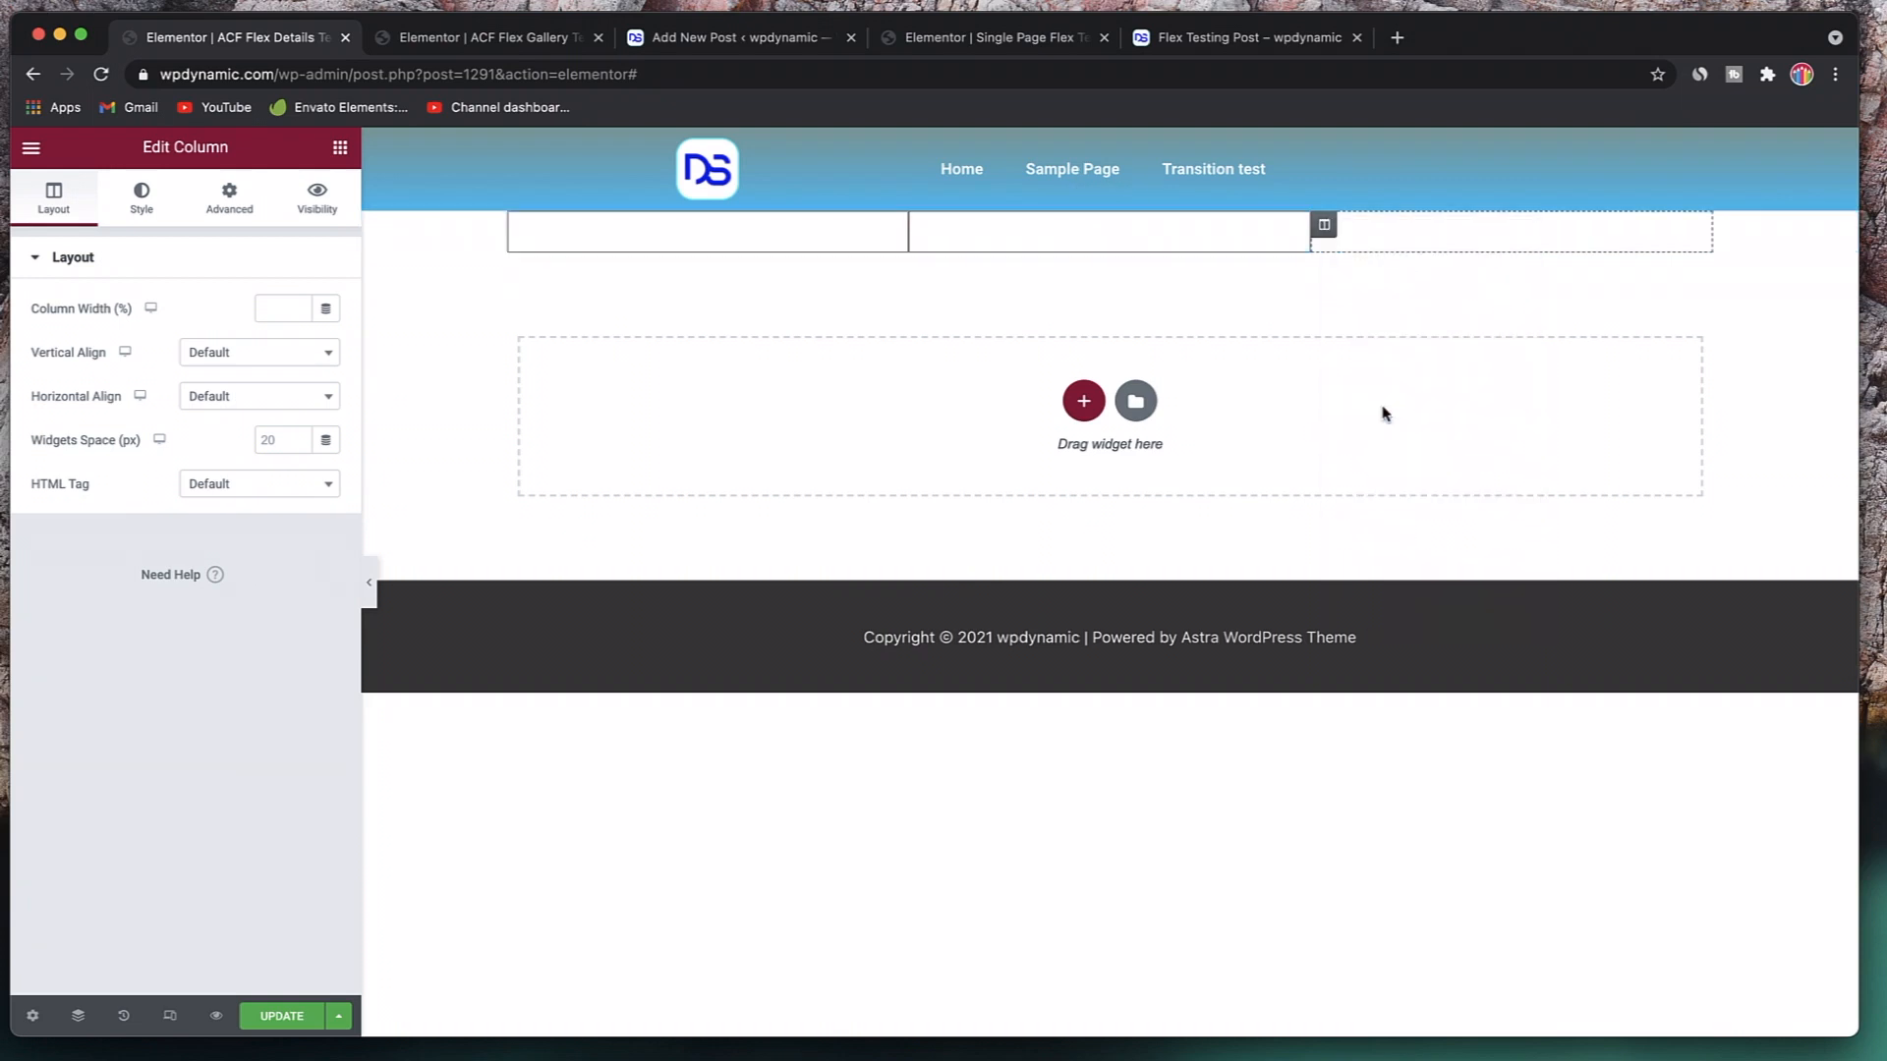
click(282, 1016)
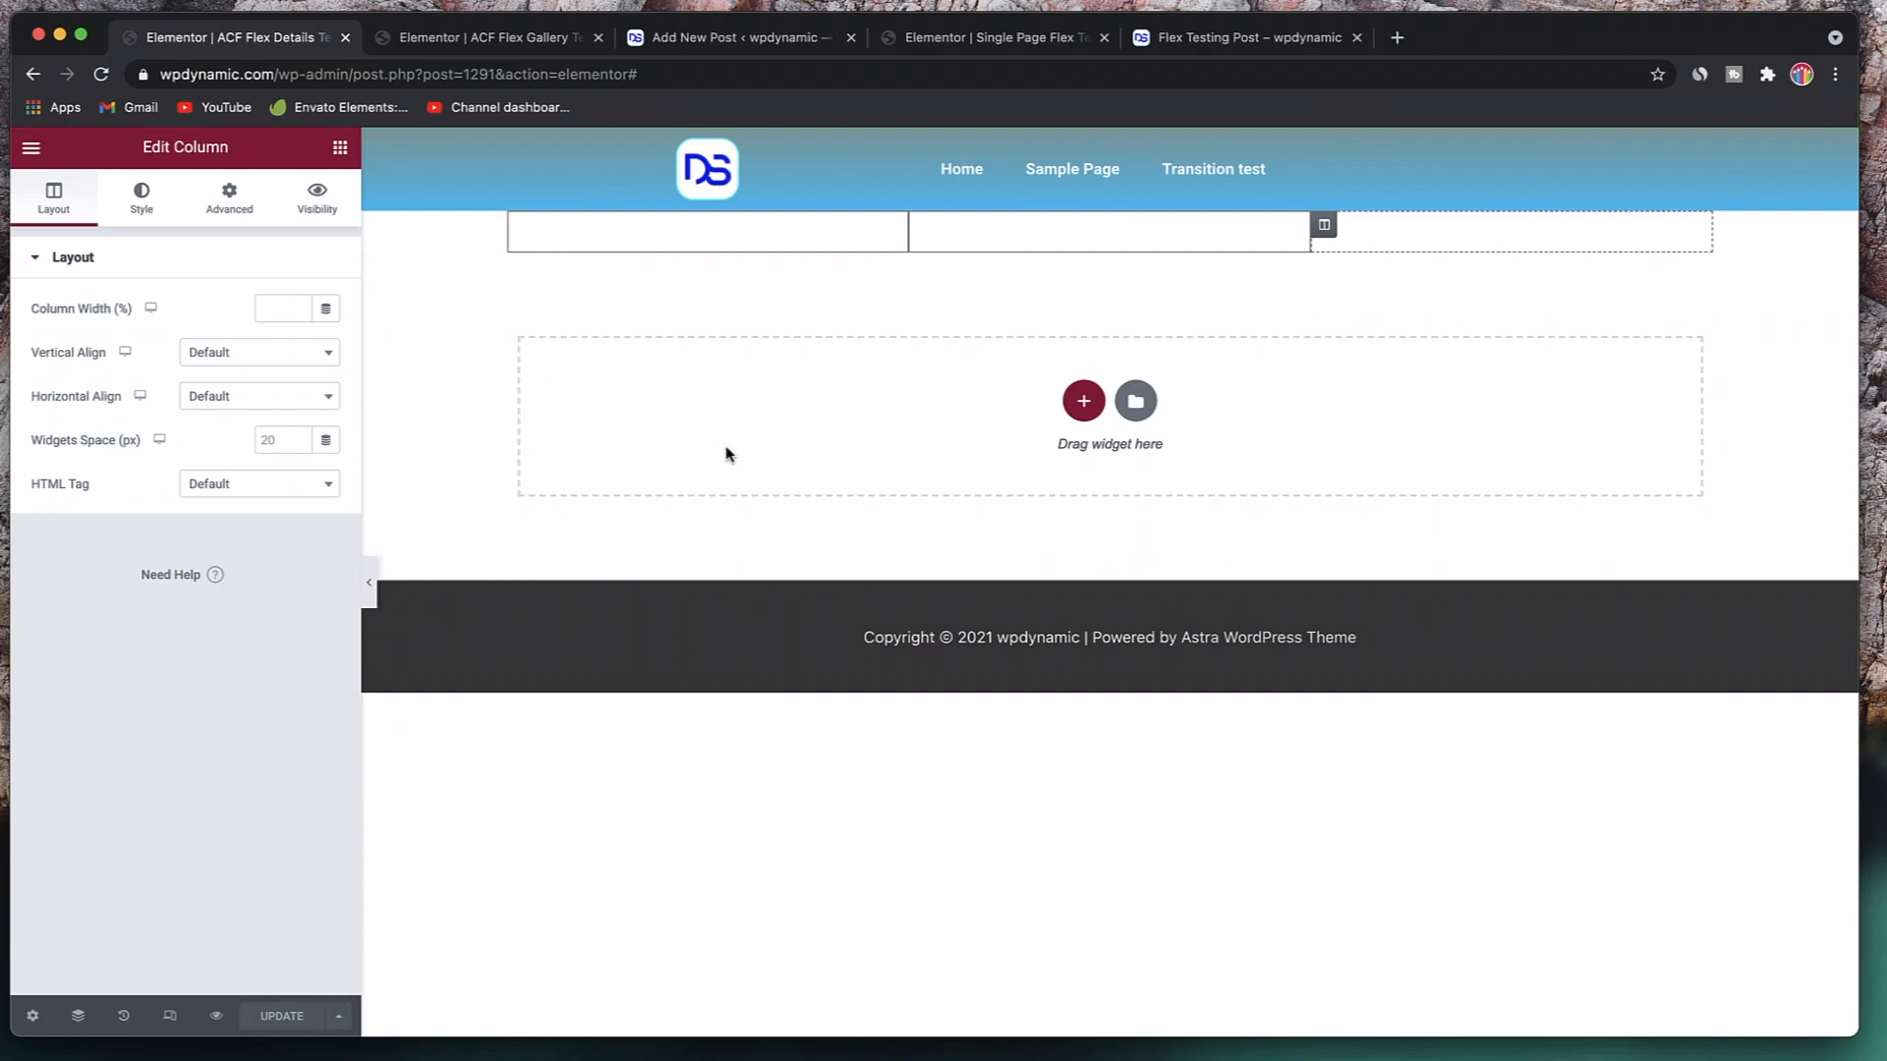
- Reload the live Flex Testing Post and review the Details rows' borders and the galleries with their headings
click(1211, 38)
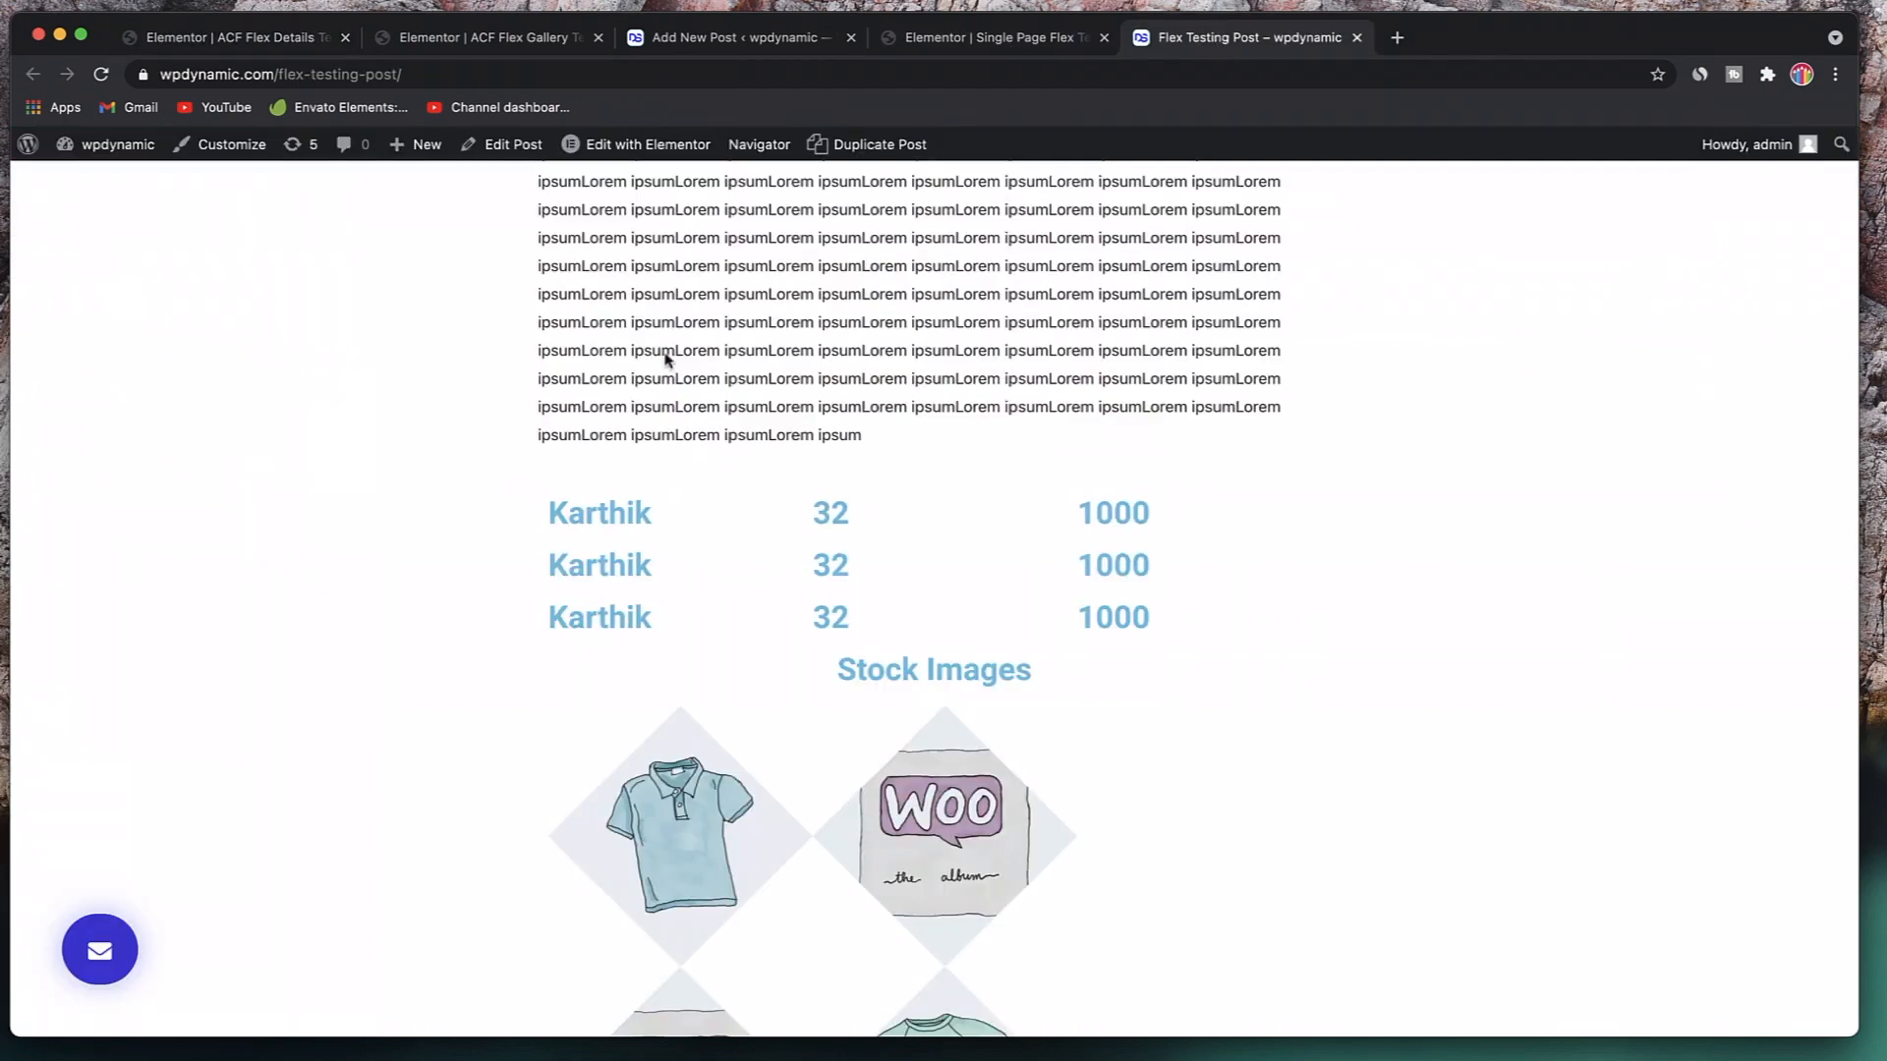
click(100, 74)
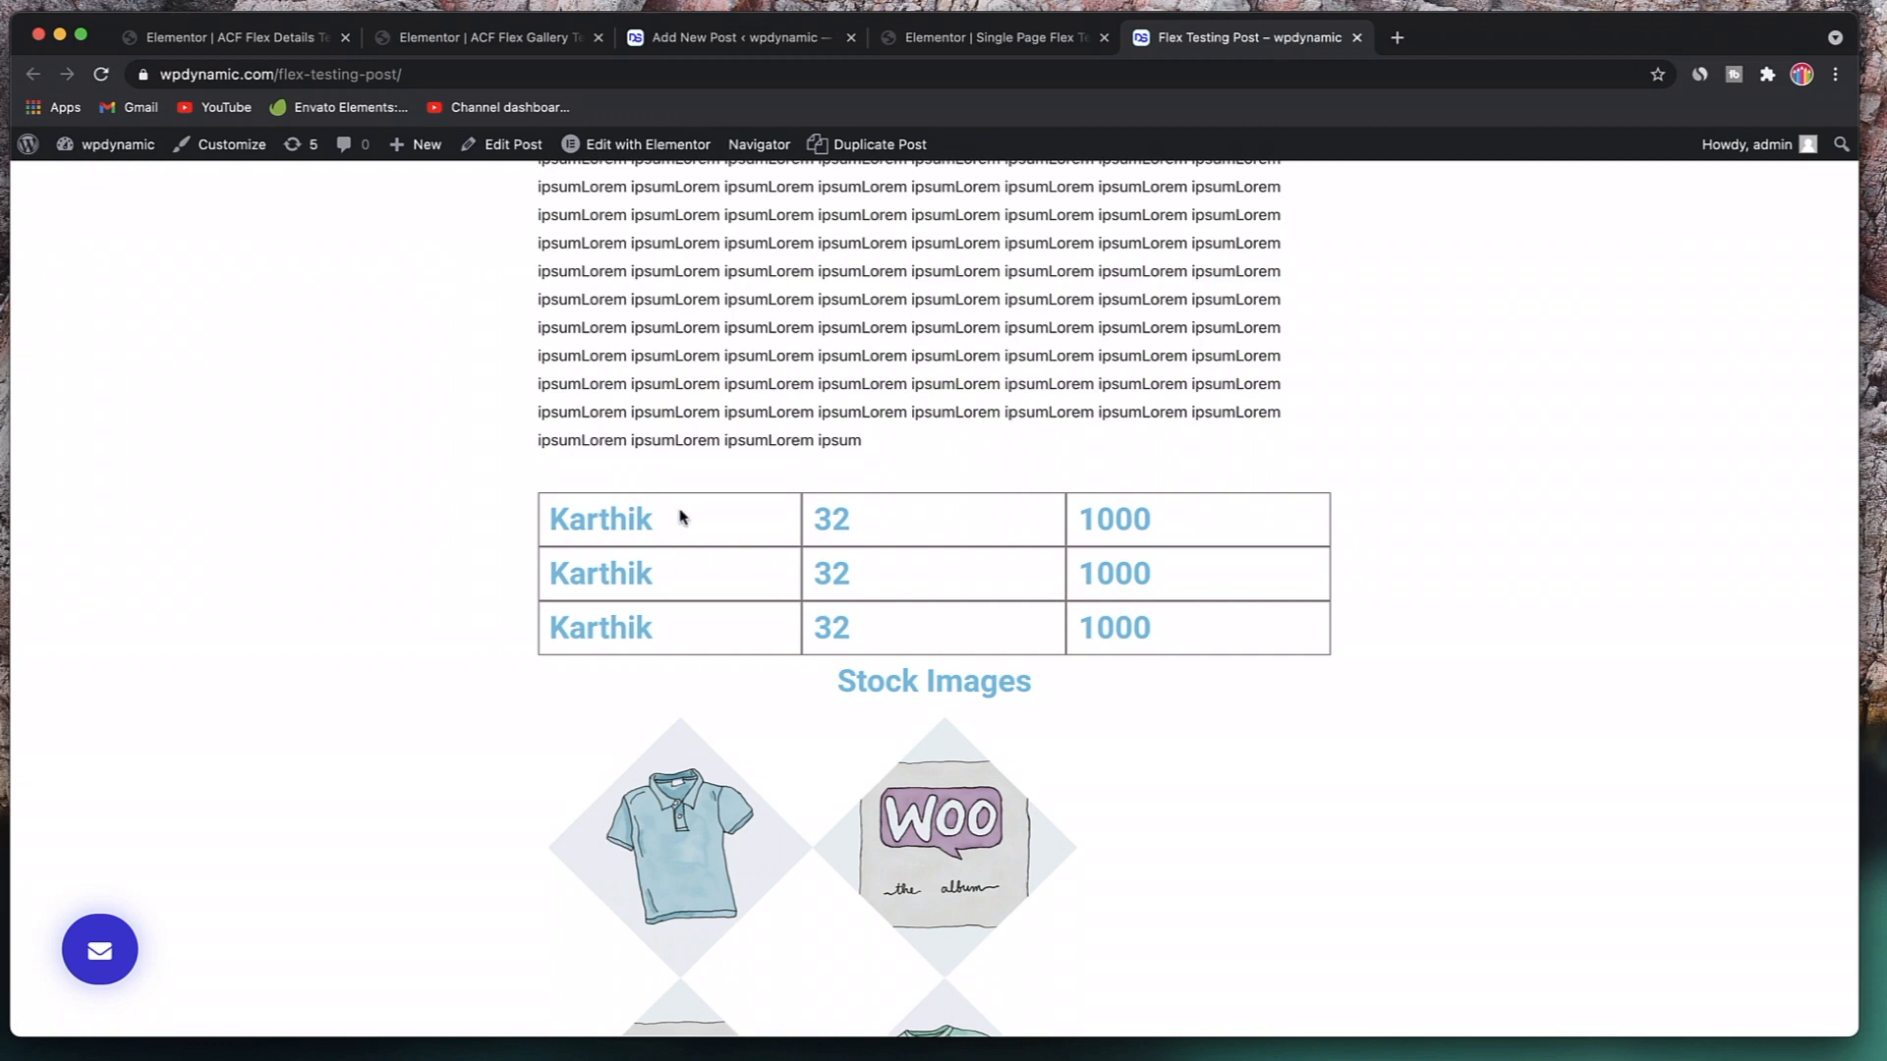
double_click(628, 514)
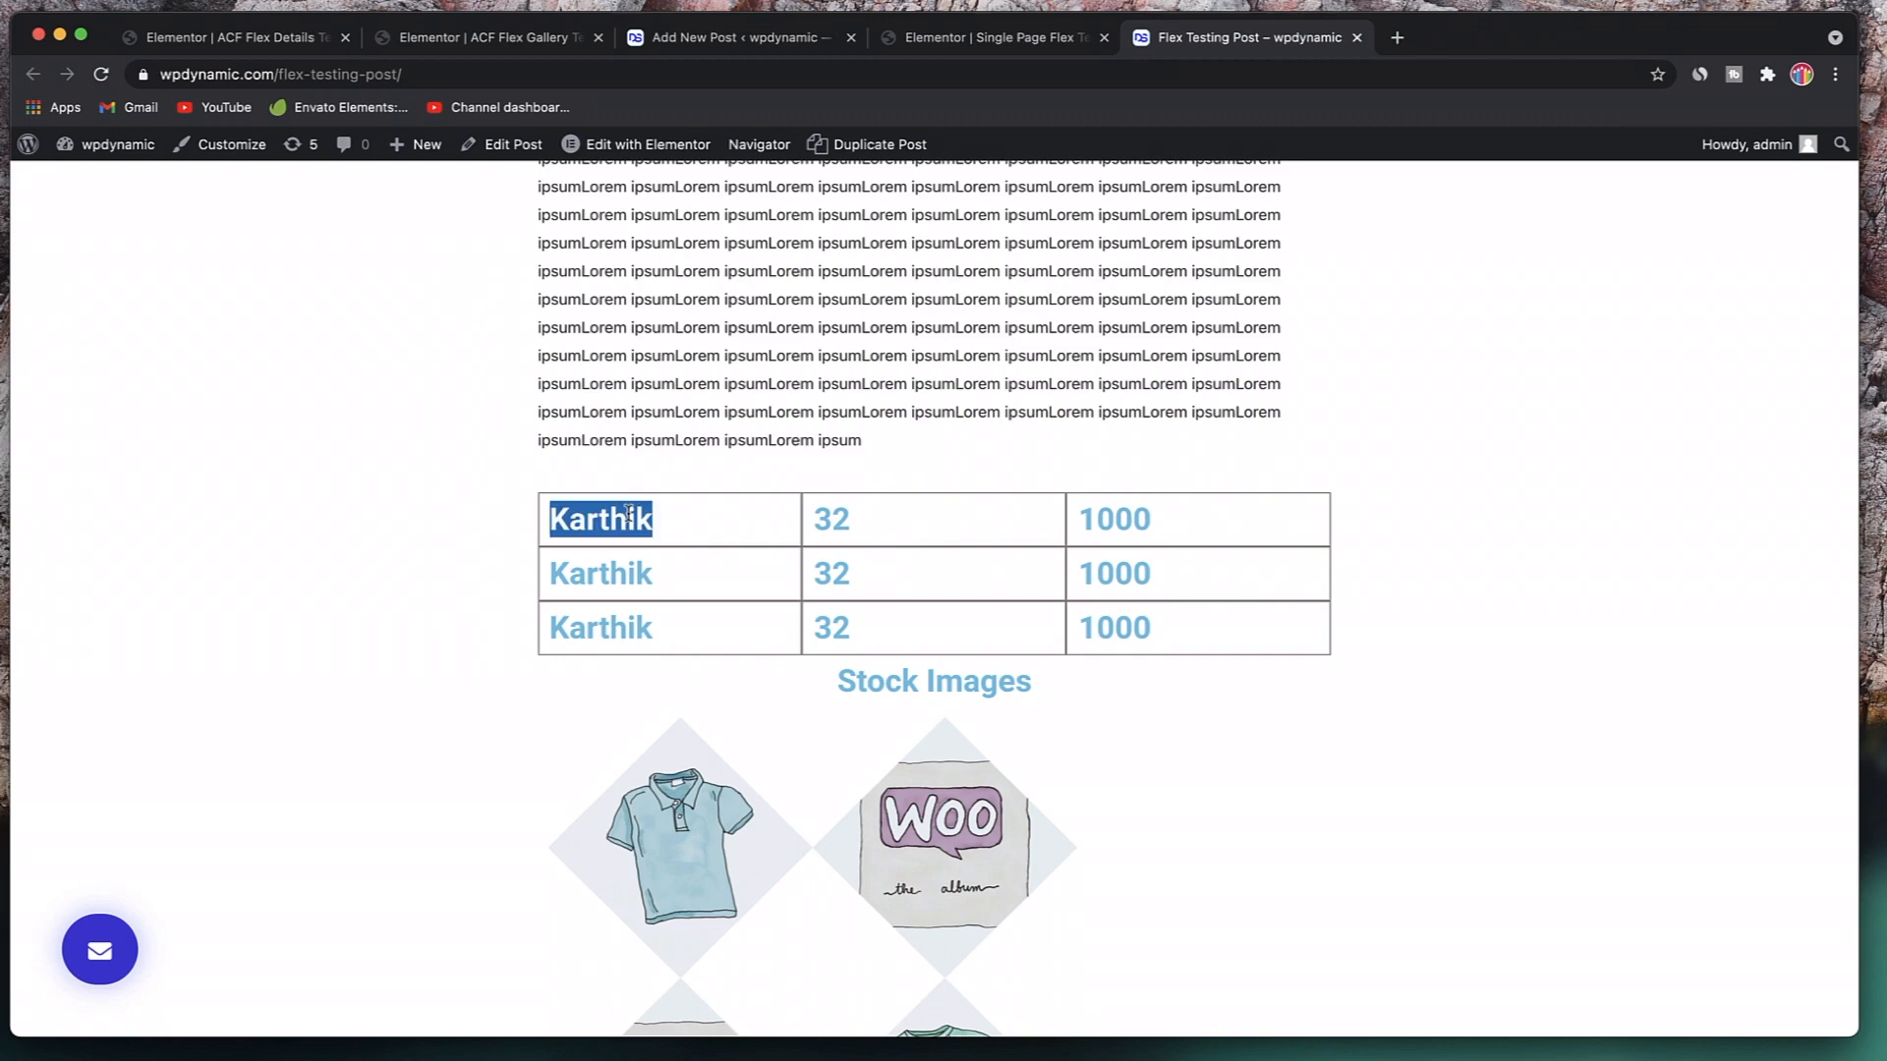
scroll(703, 584, down, 4)
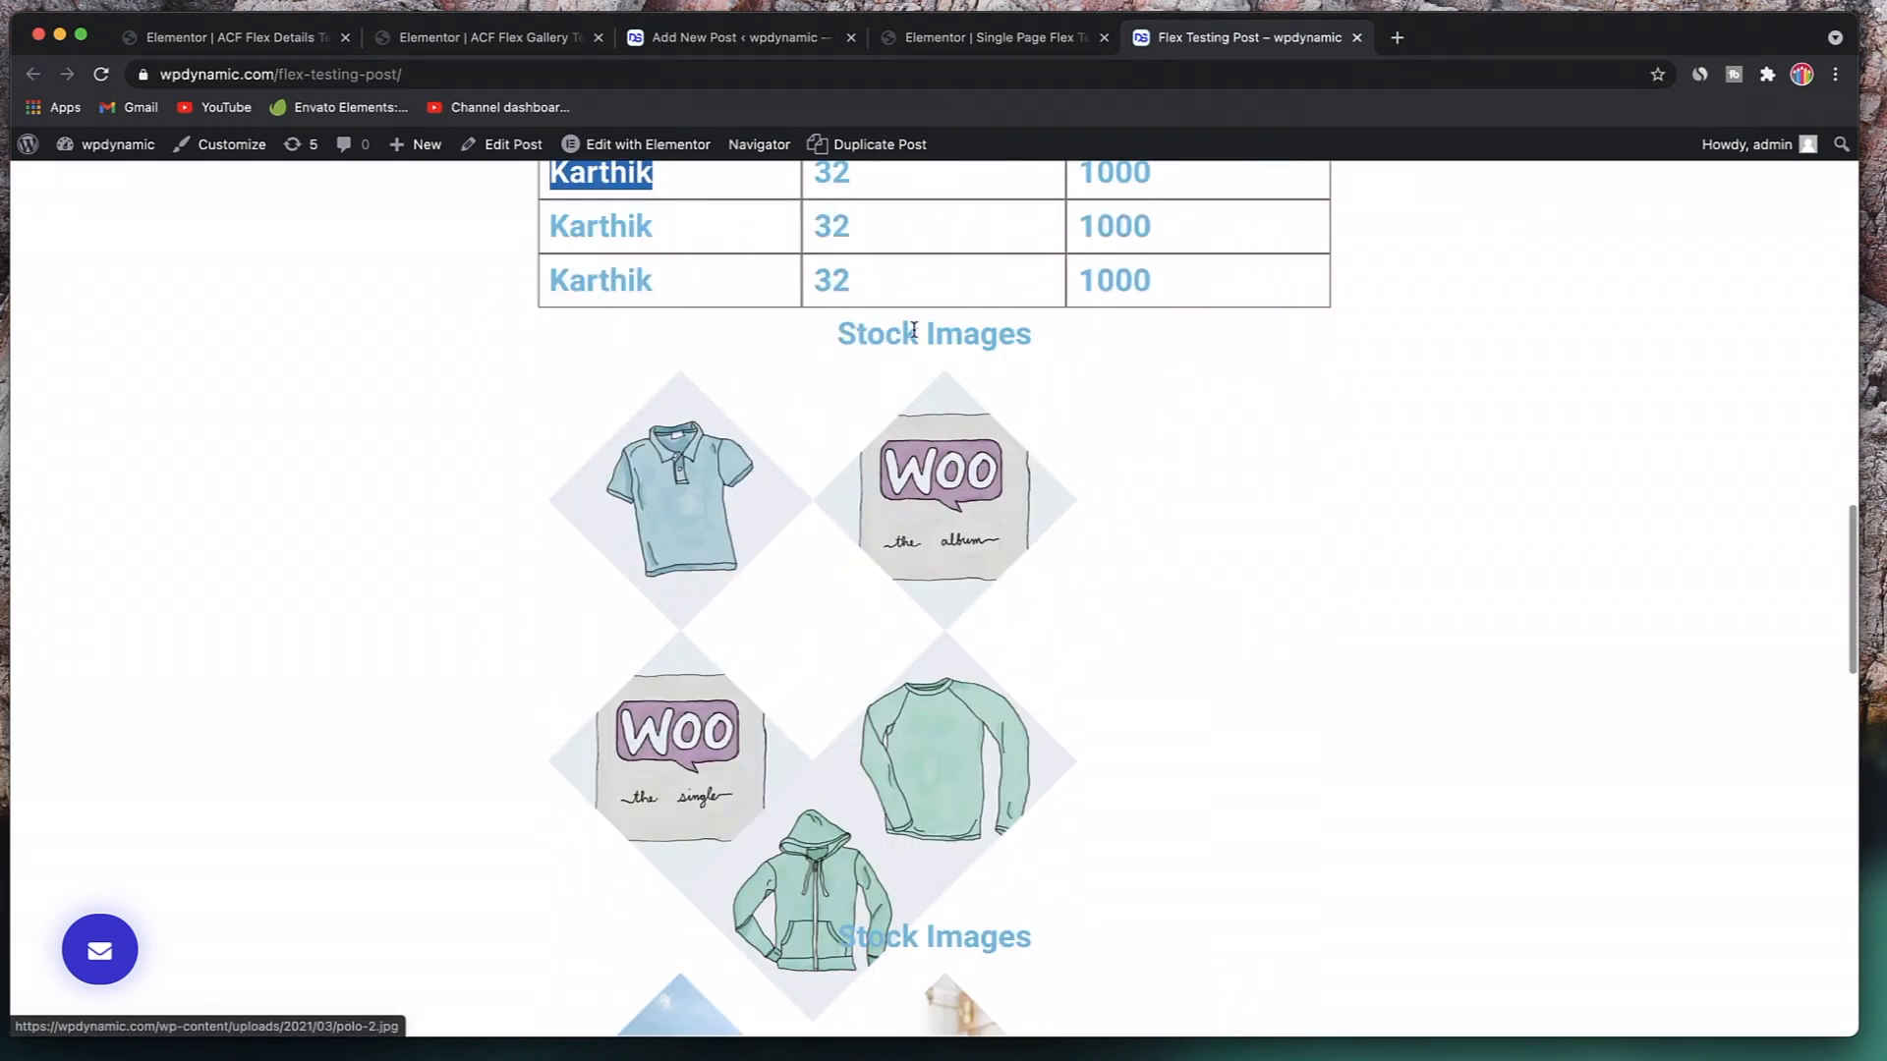
scroll(704, 584, down, 5)
scroll(916, 338, down, 3)
scroll(885, 384, up, 8)
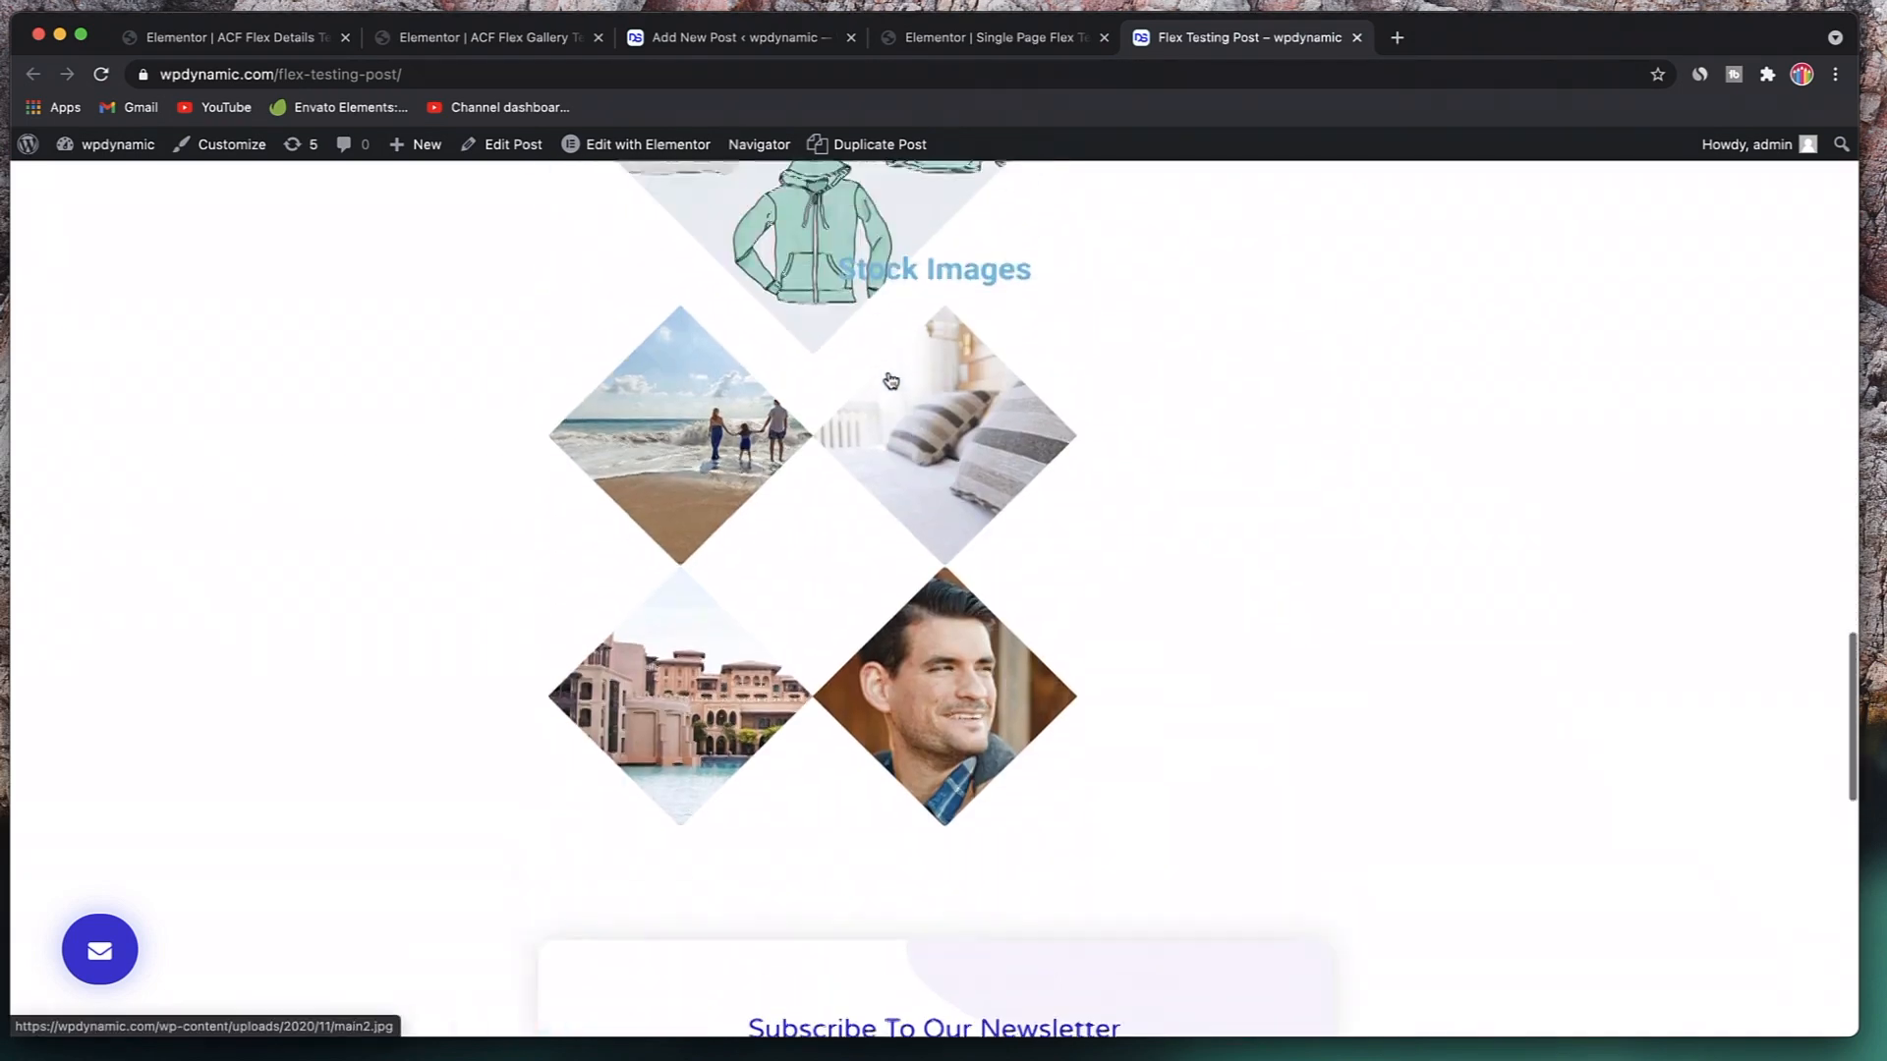
triple_click(897, 391)
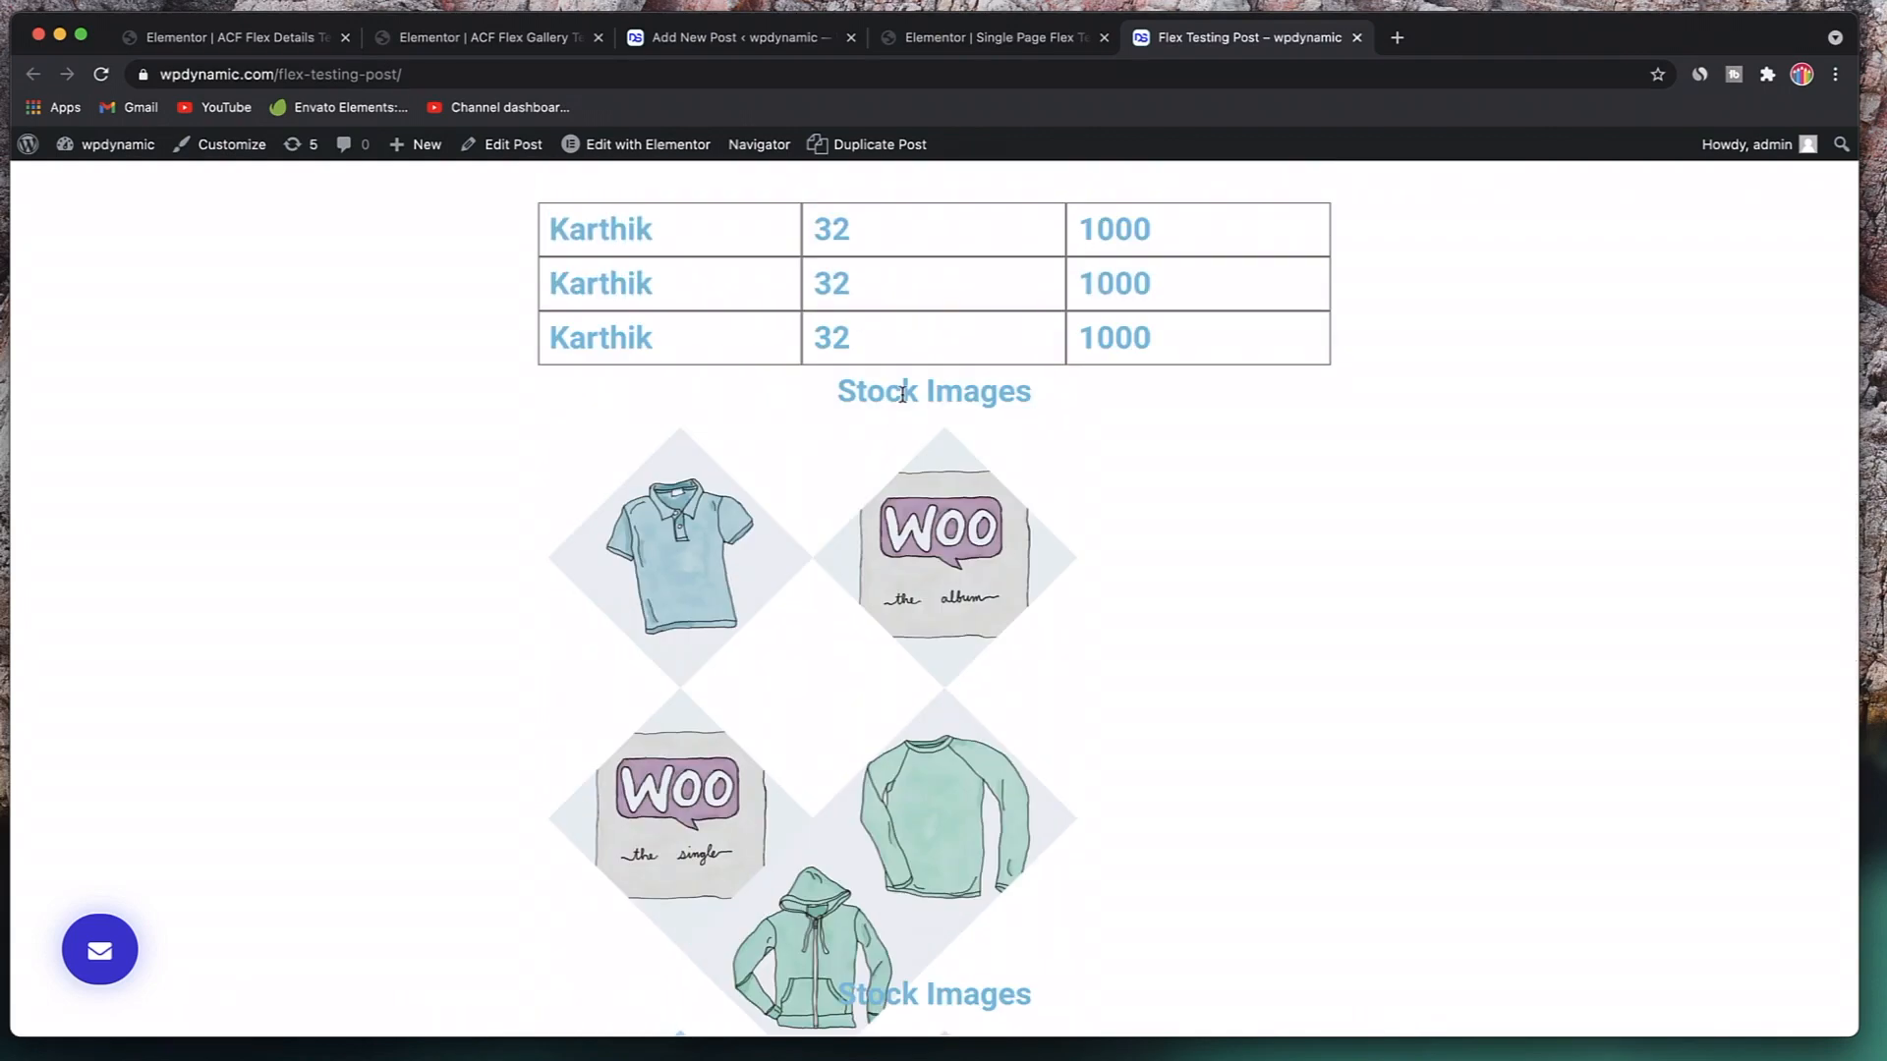
scroll(813, 659, down, 5)
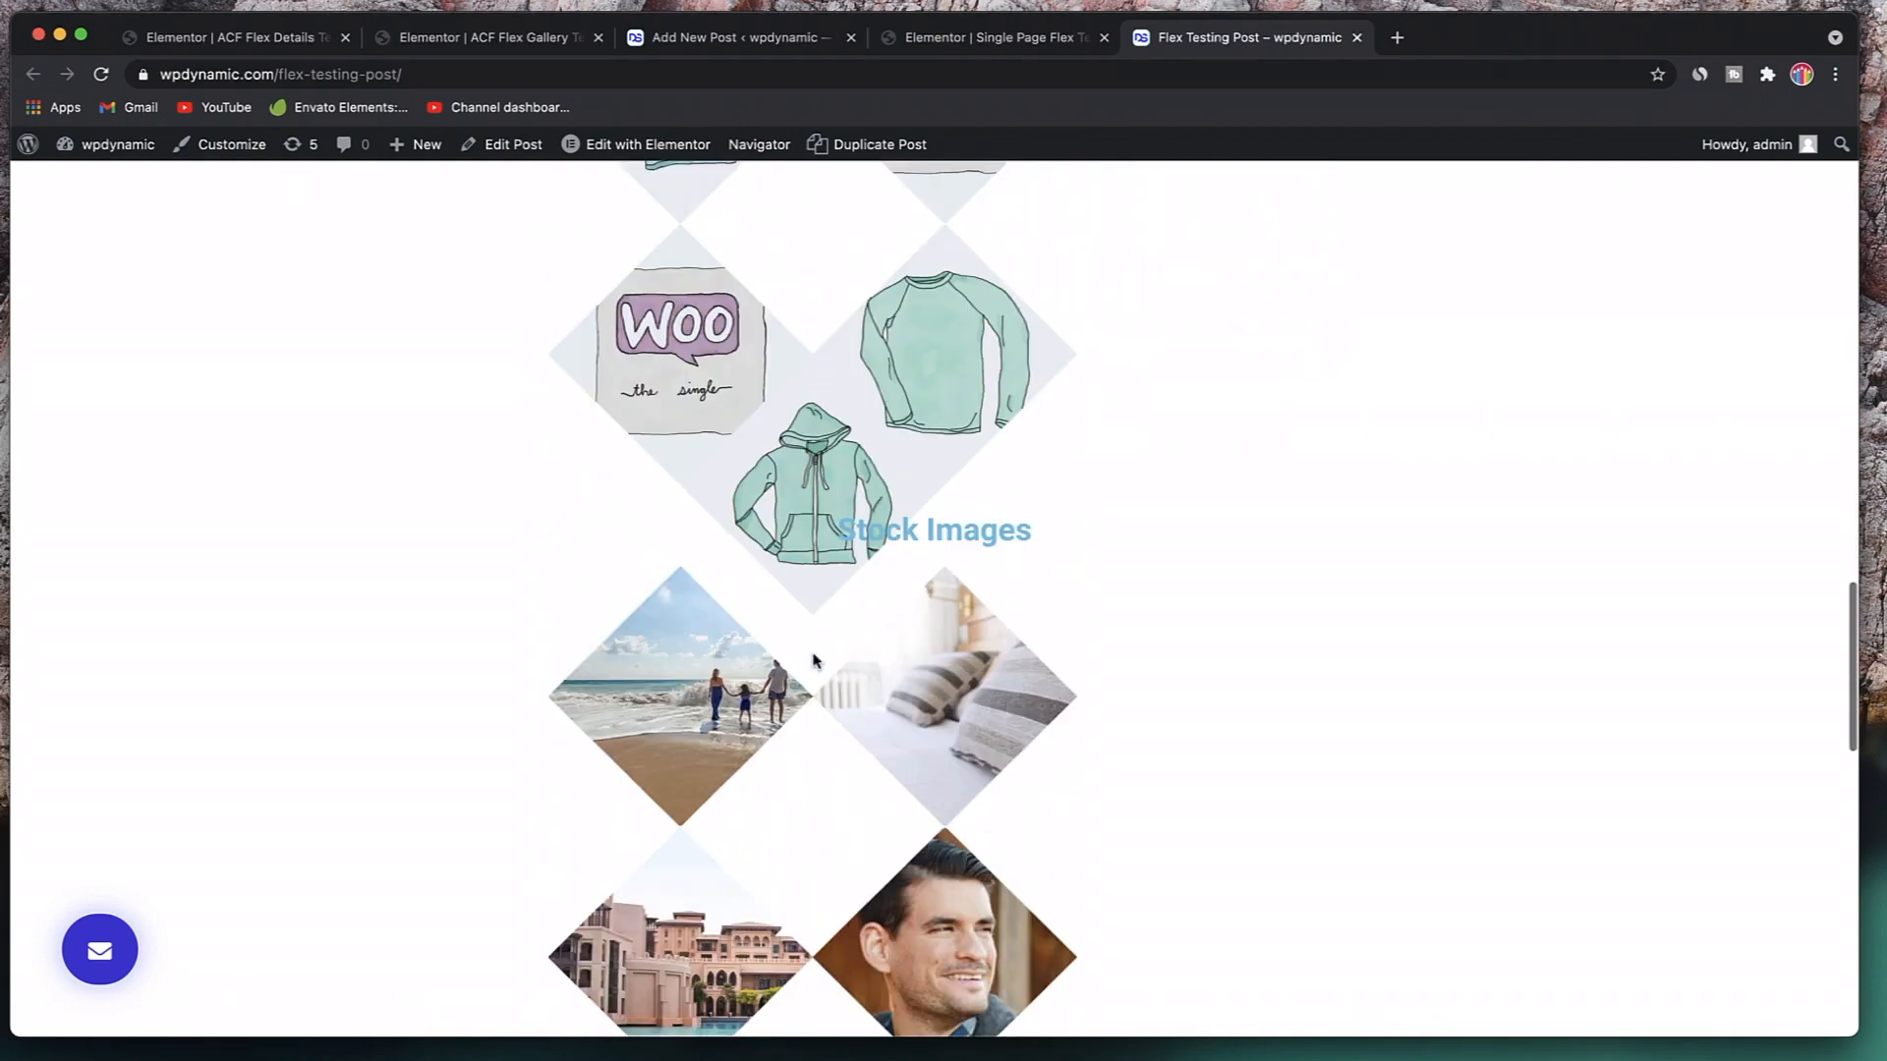
scroll(861, 530, up, 12)
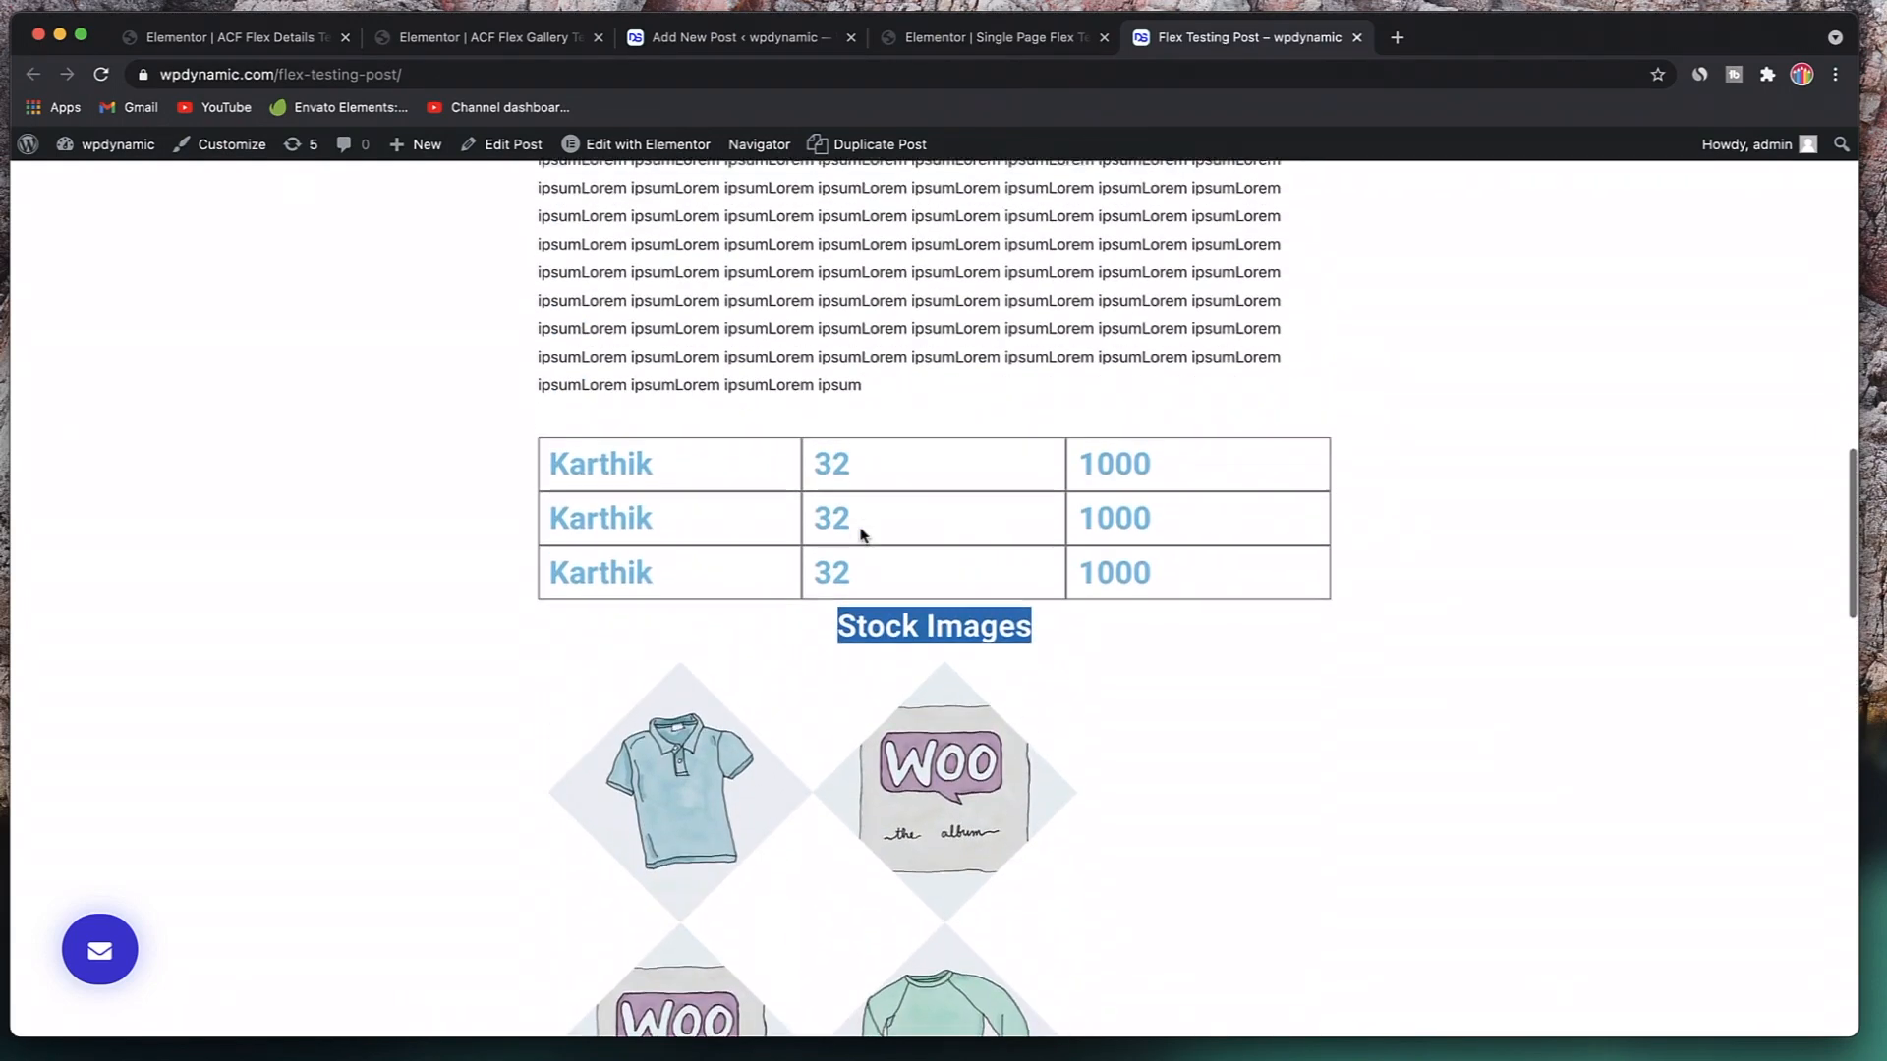
scroll(861, 530, down, 5)
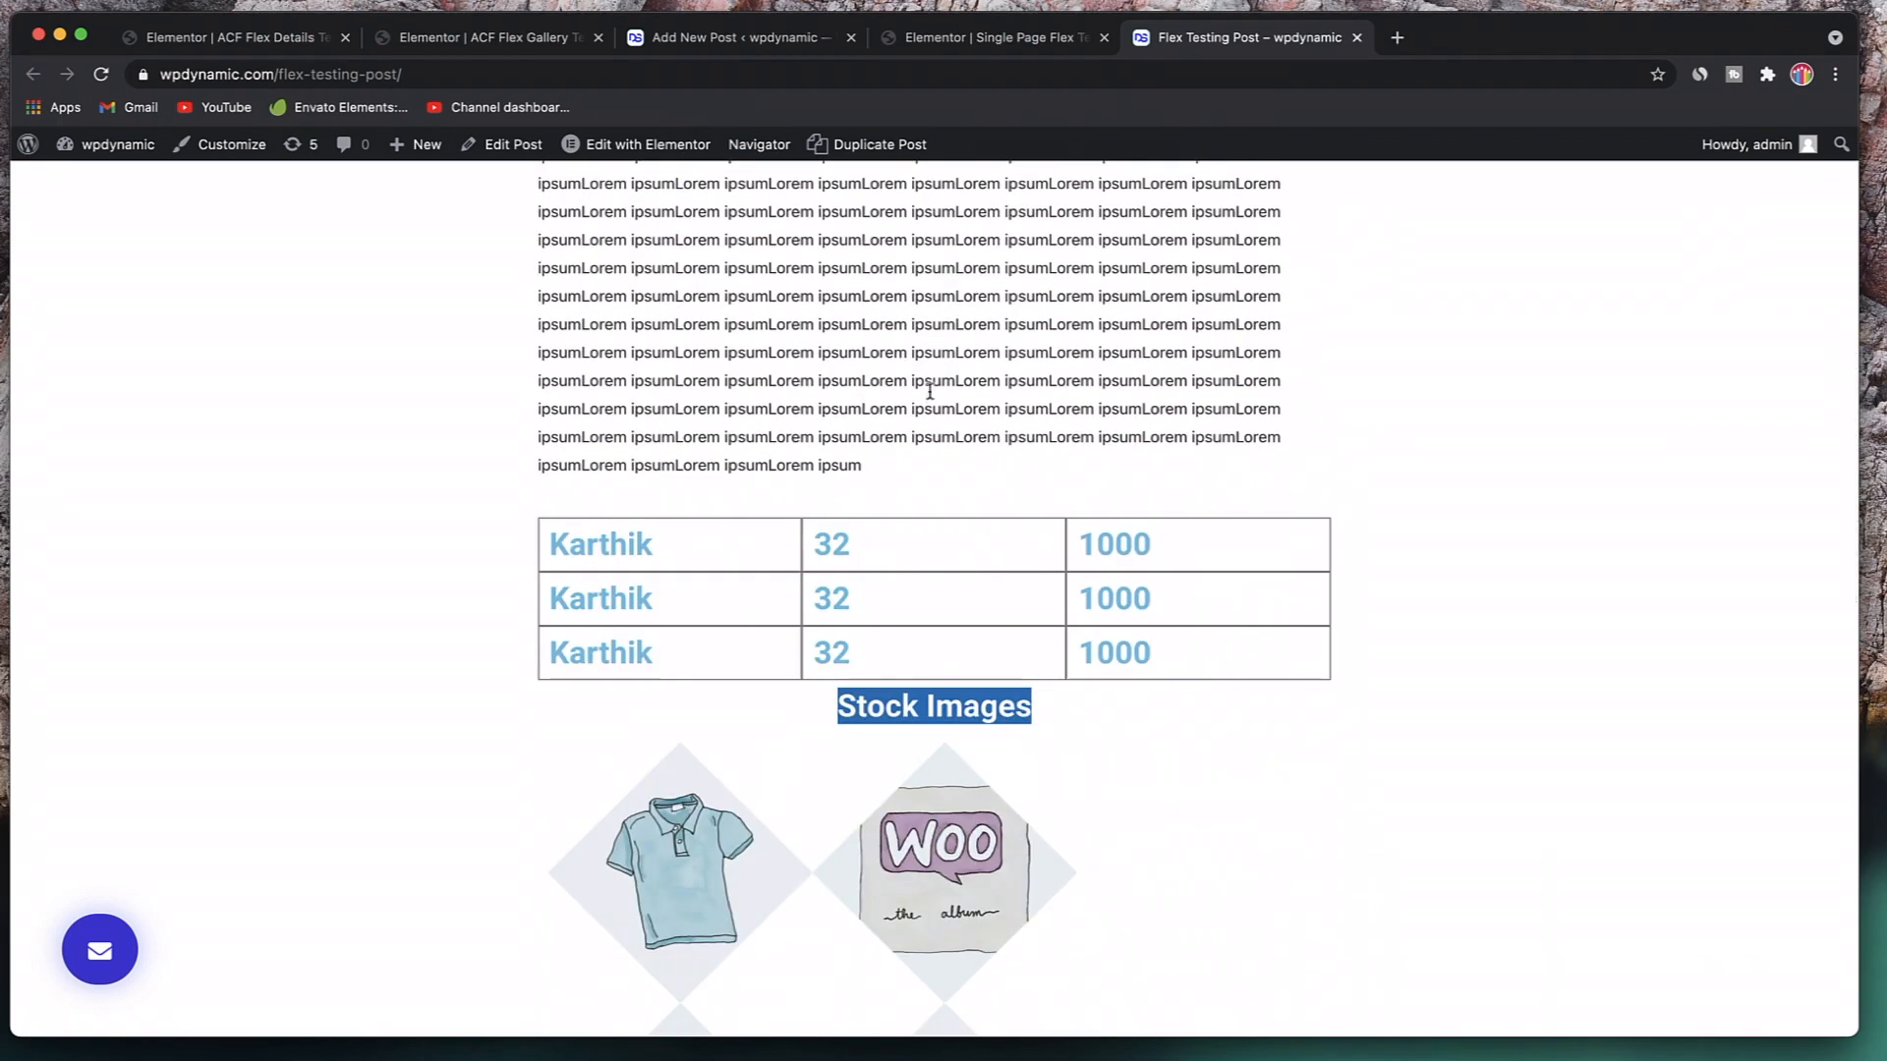
- Look back over the single page template, the post editor, the gallery template and the details template's section settings
click(951, 36)
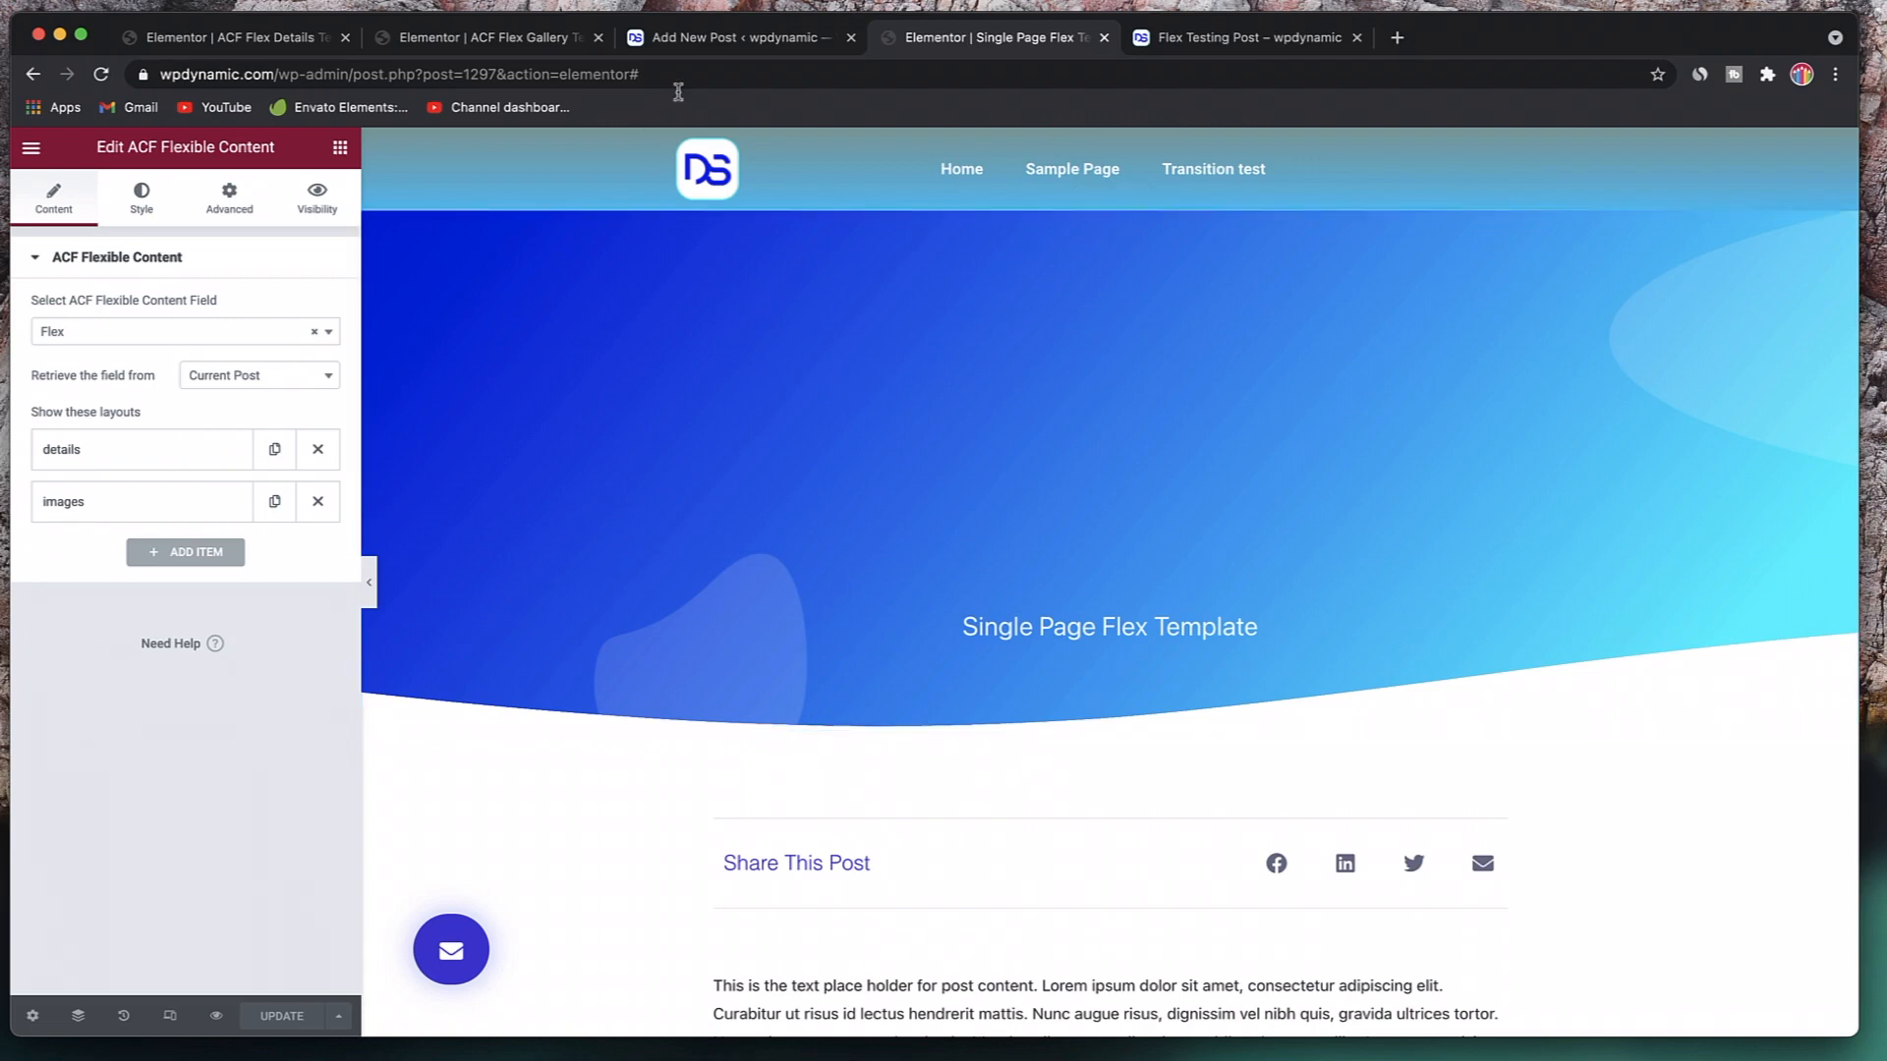
click(723, 41)
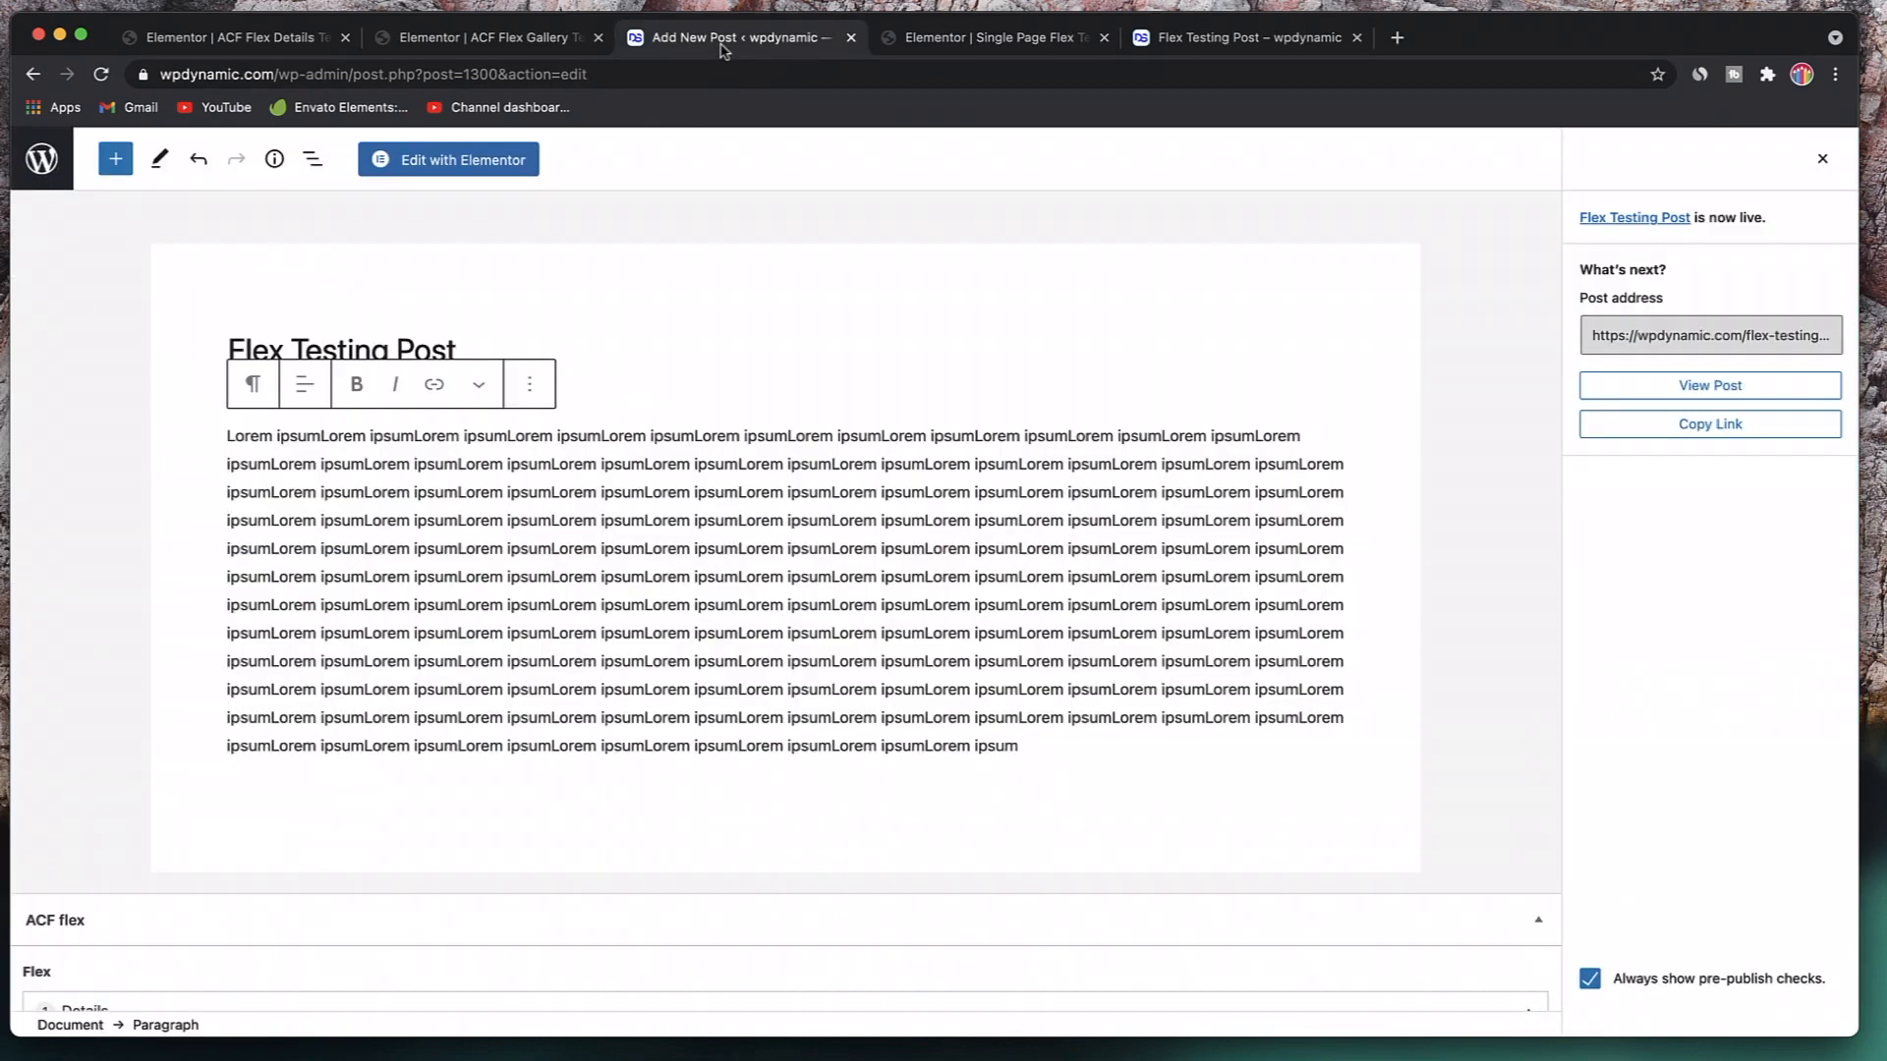
click(994, 37)
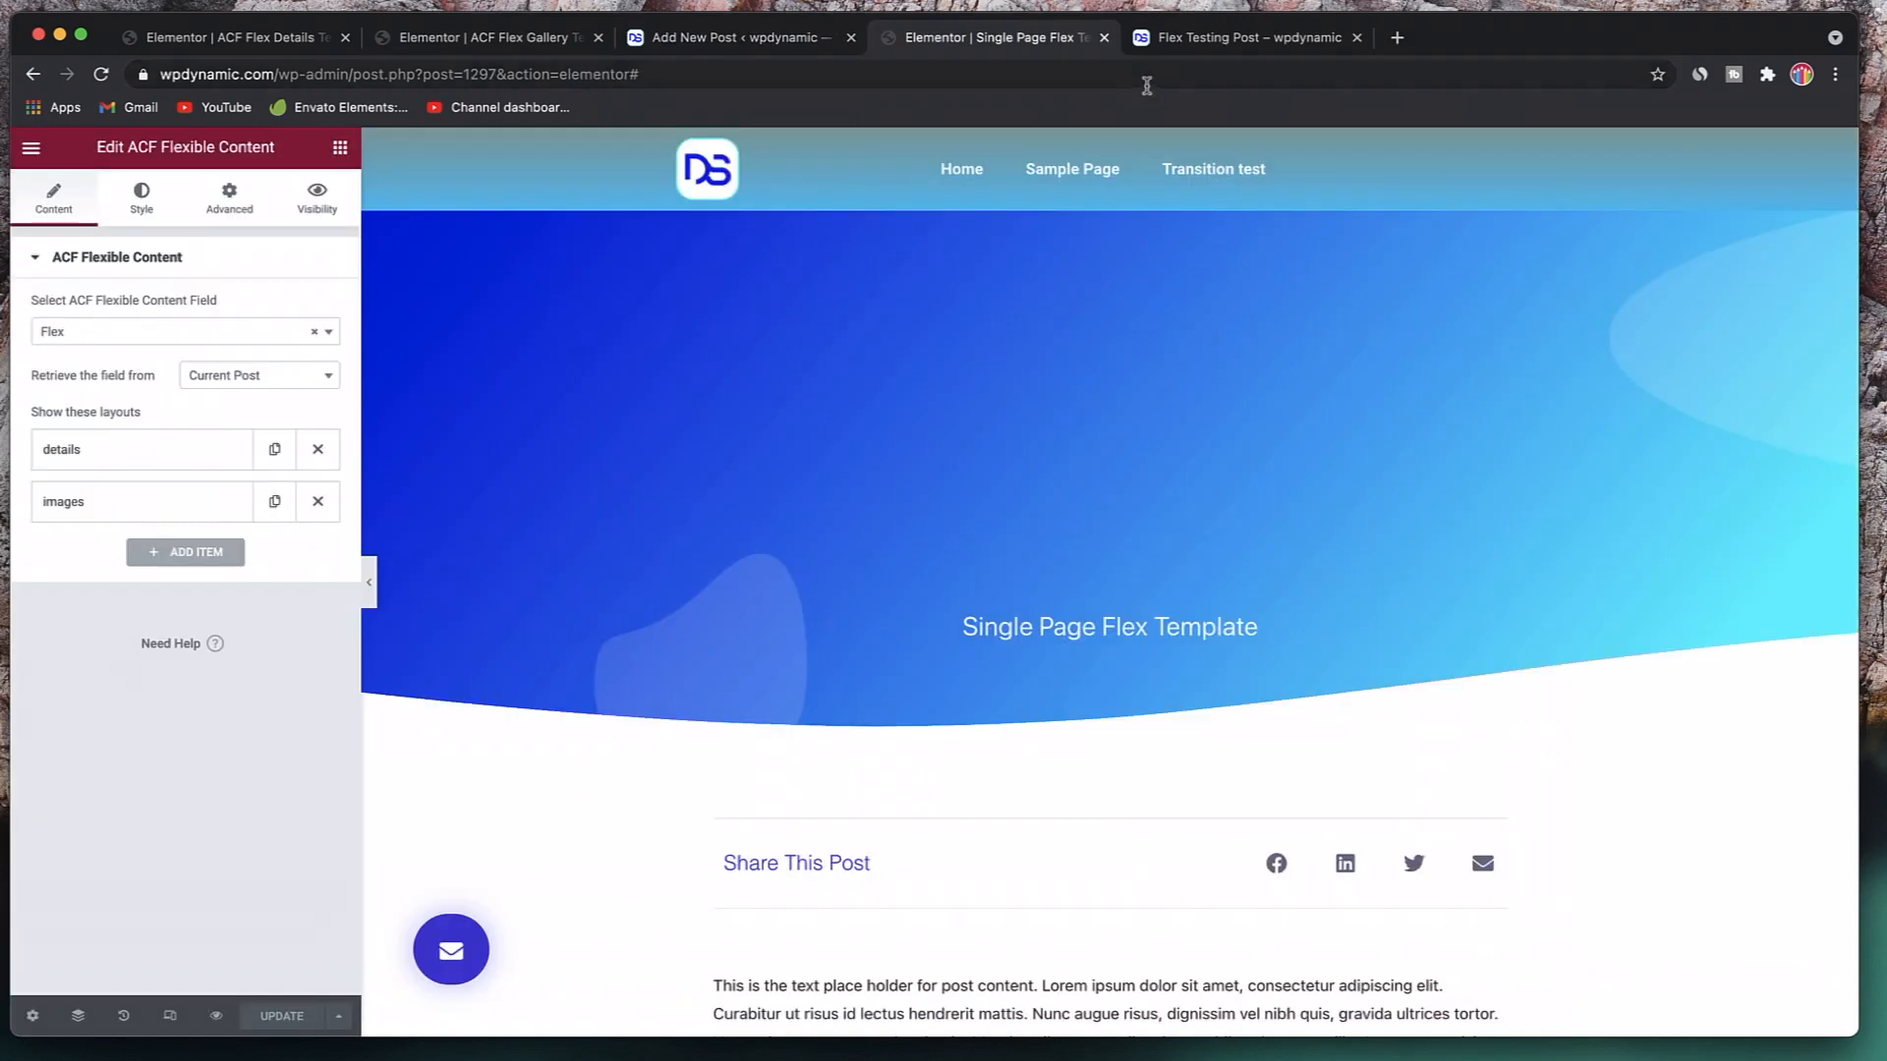
click(500, 40)
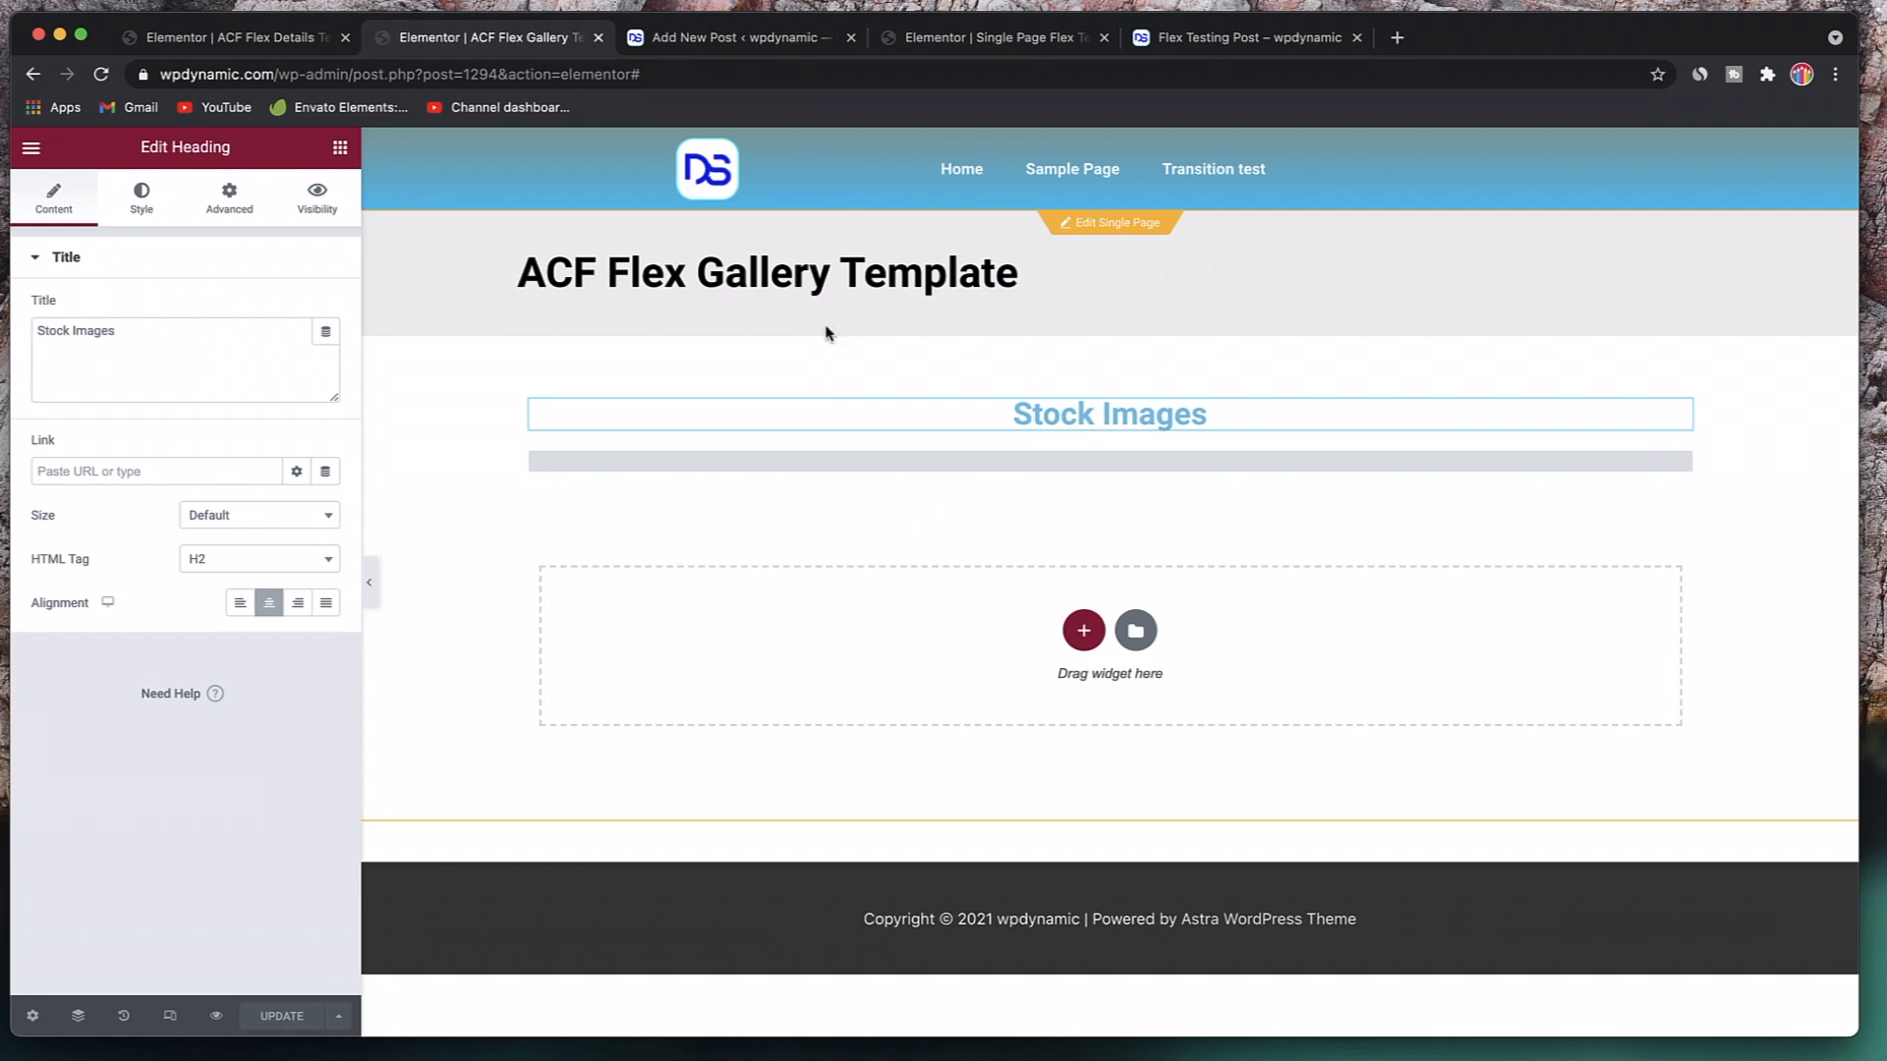
click(254, 39)
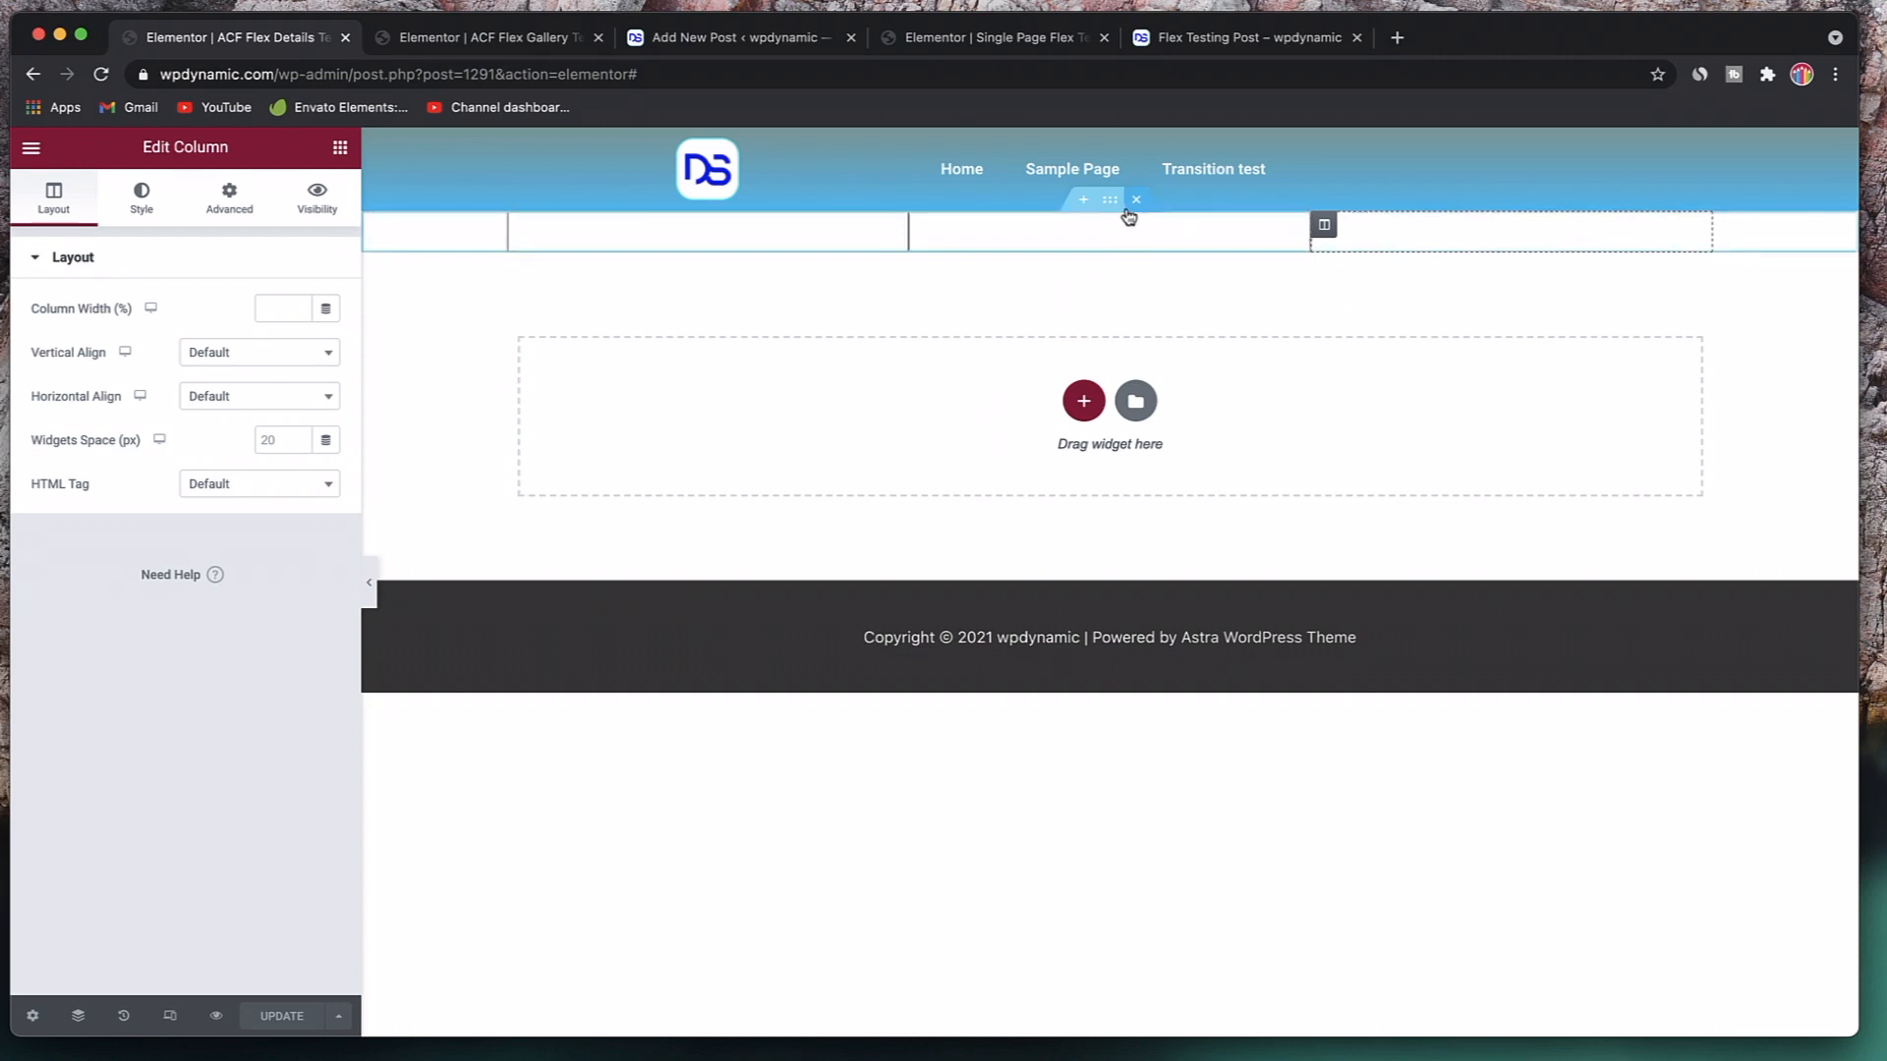
click(1111, 200)
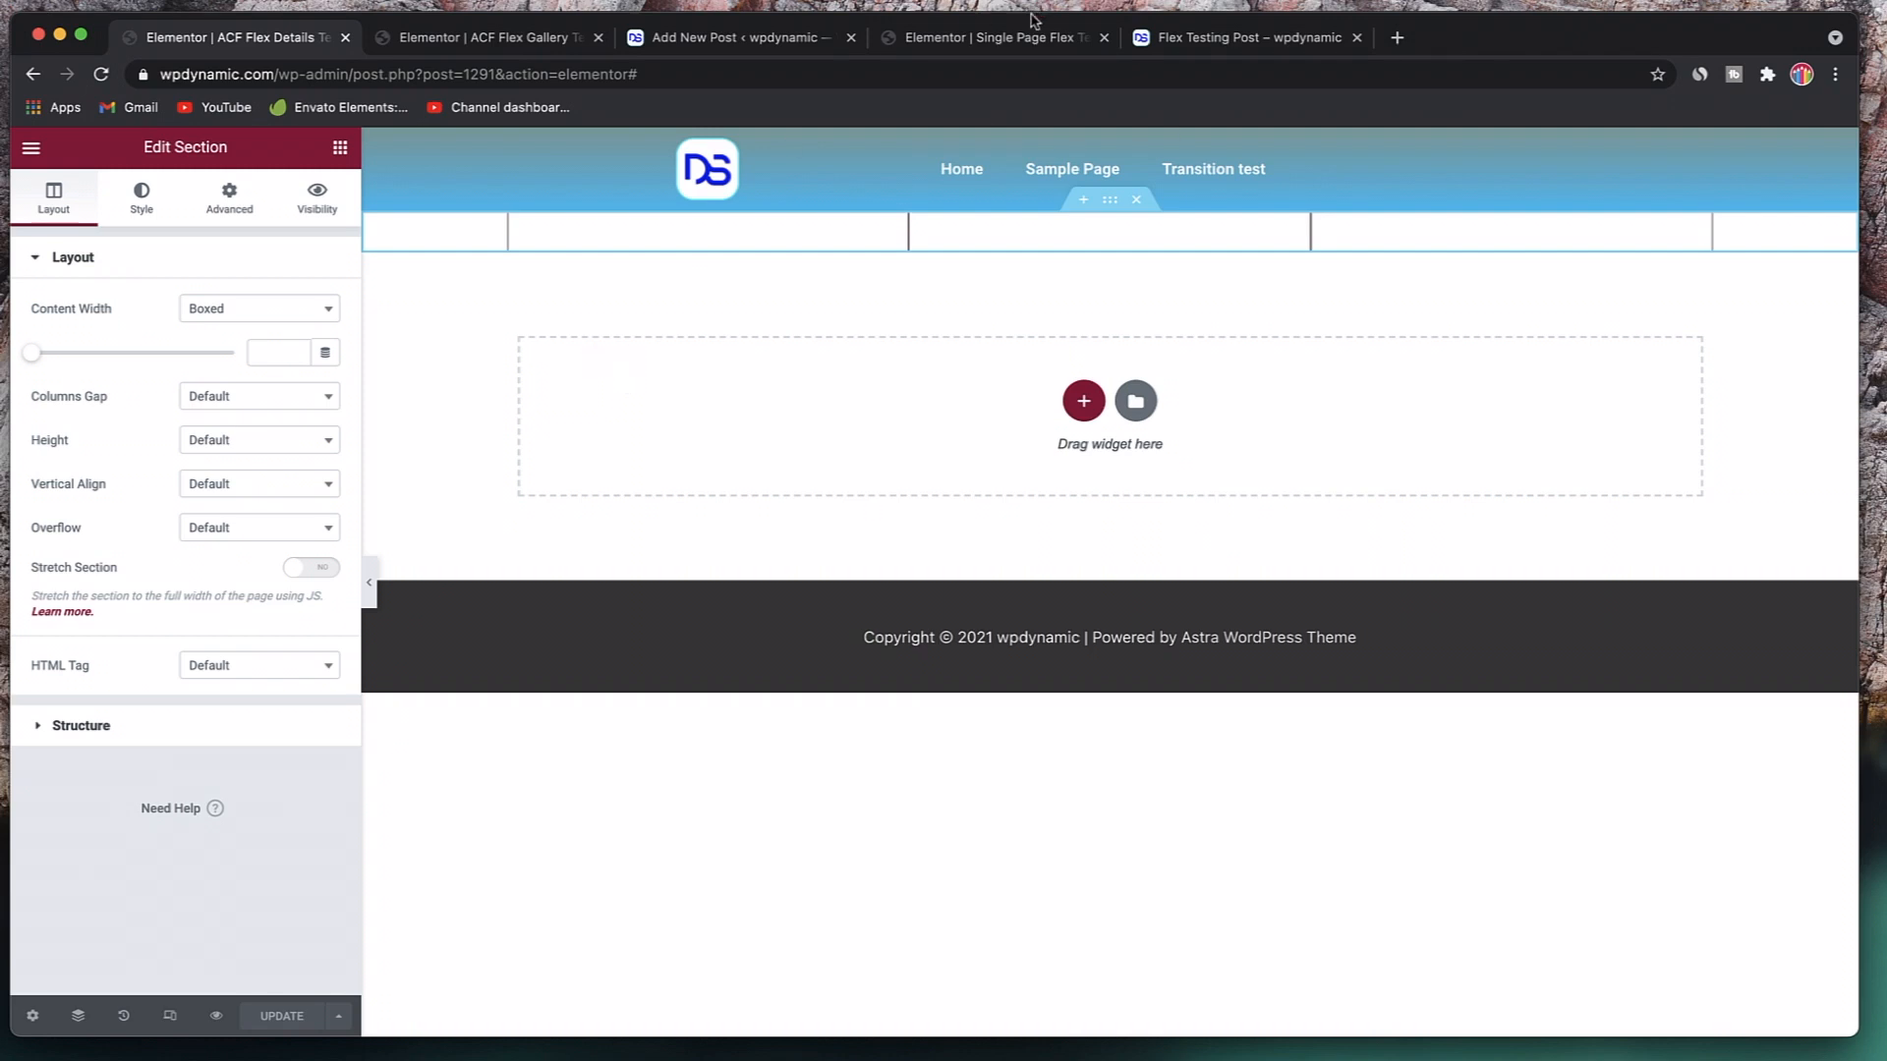
- In the Single Page Flex Template, examine the settings of the ACF Flexible Content widget below the post content
click(1002, 37)
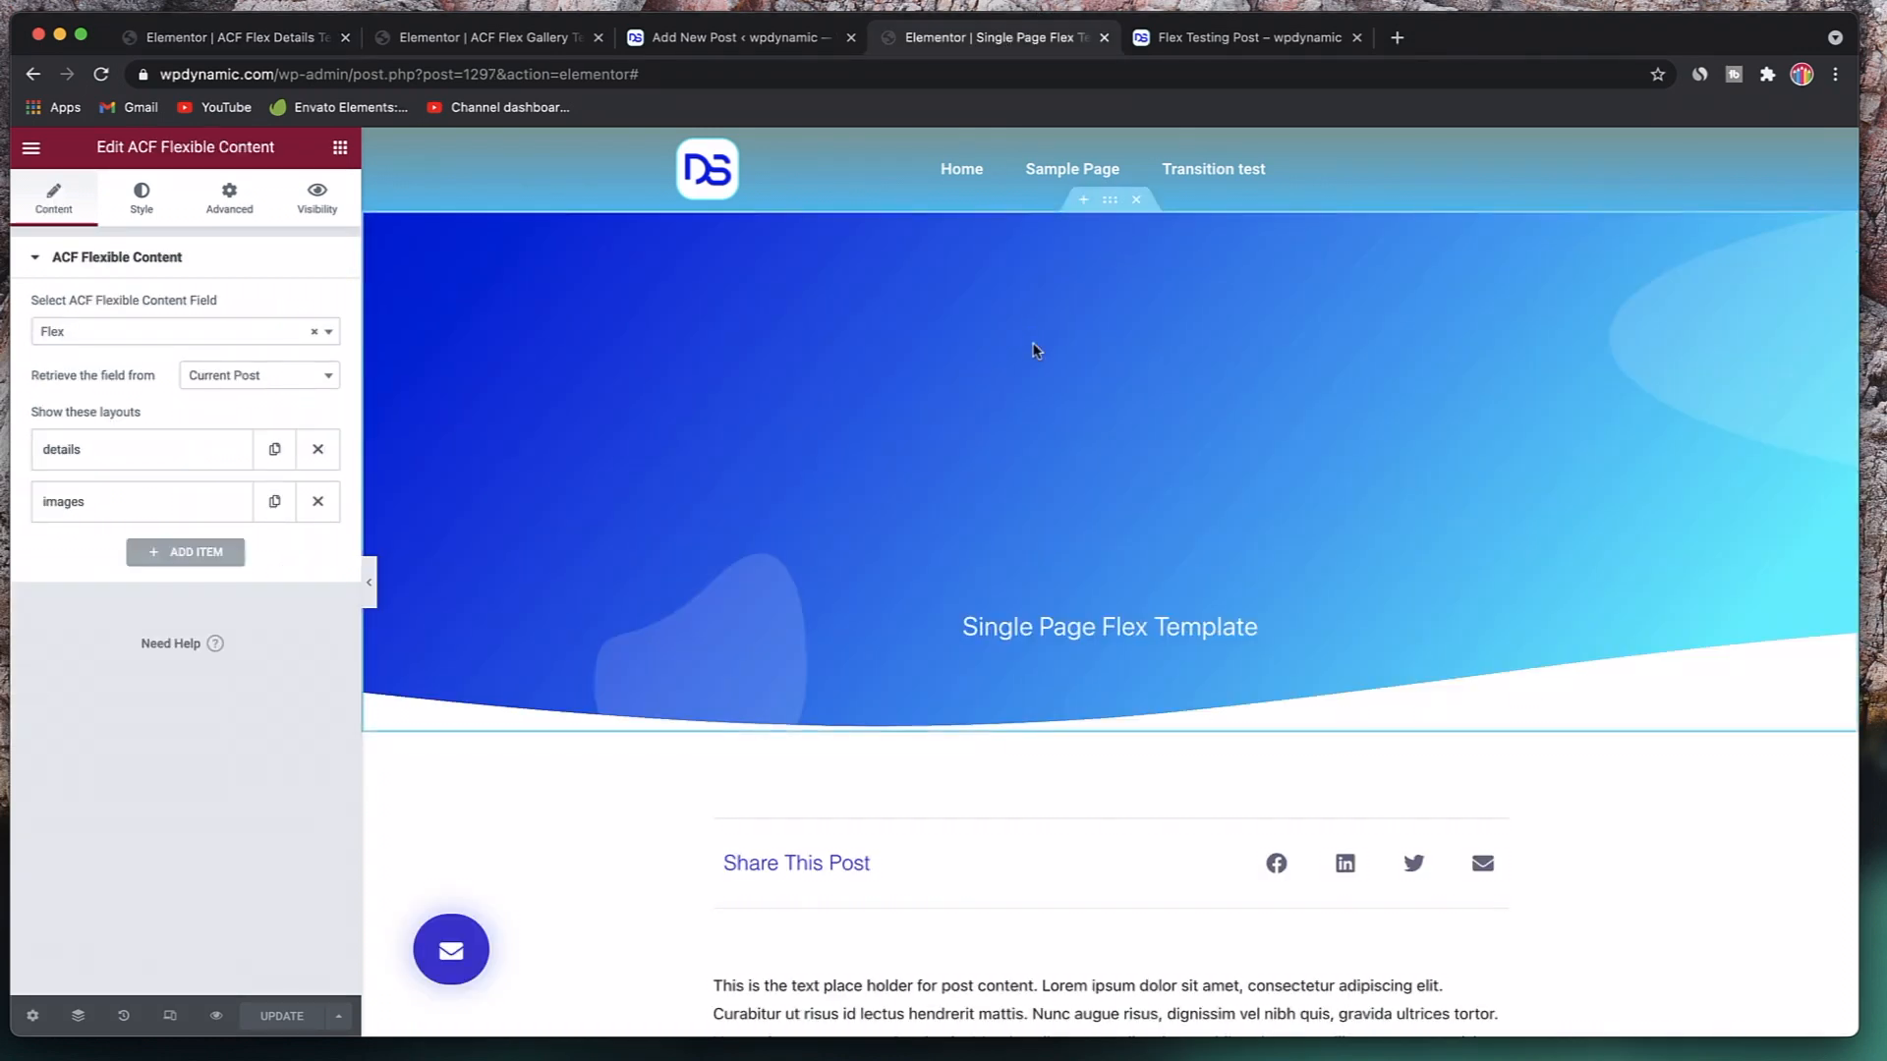
scroll(968, 356, down, 10)
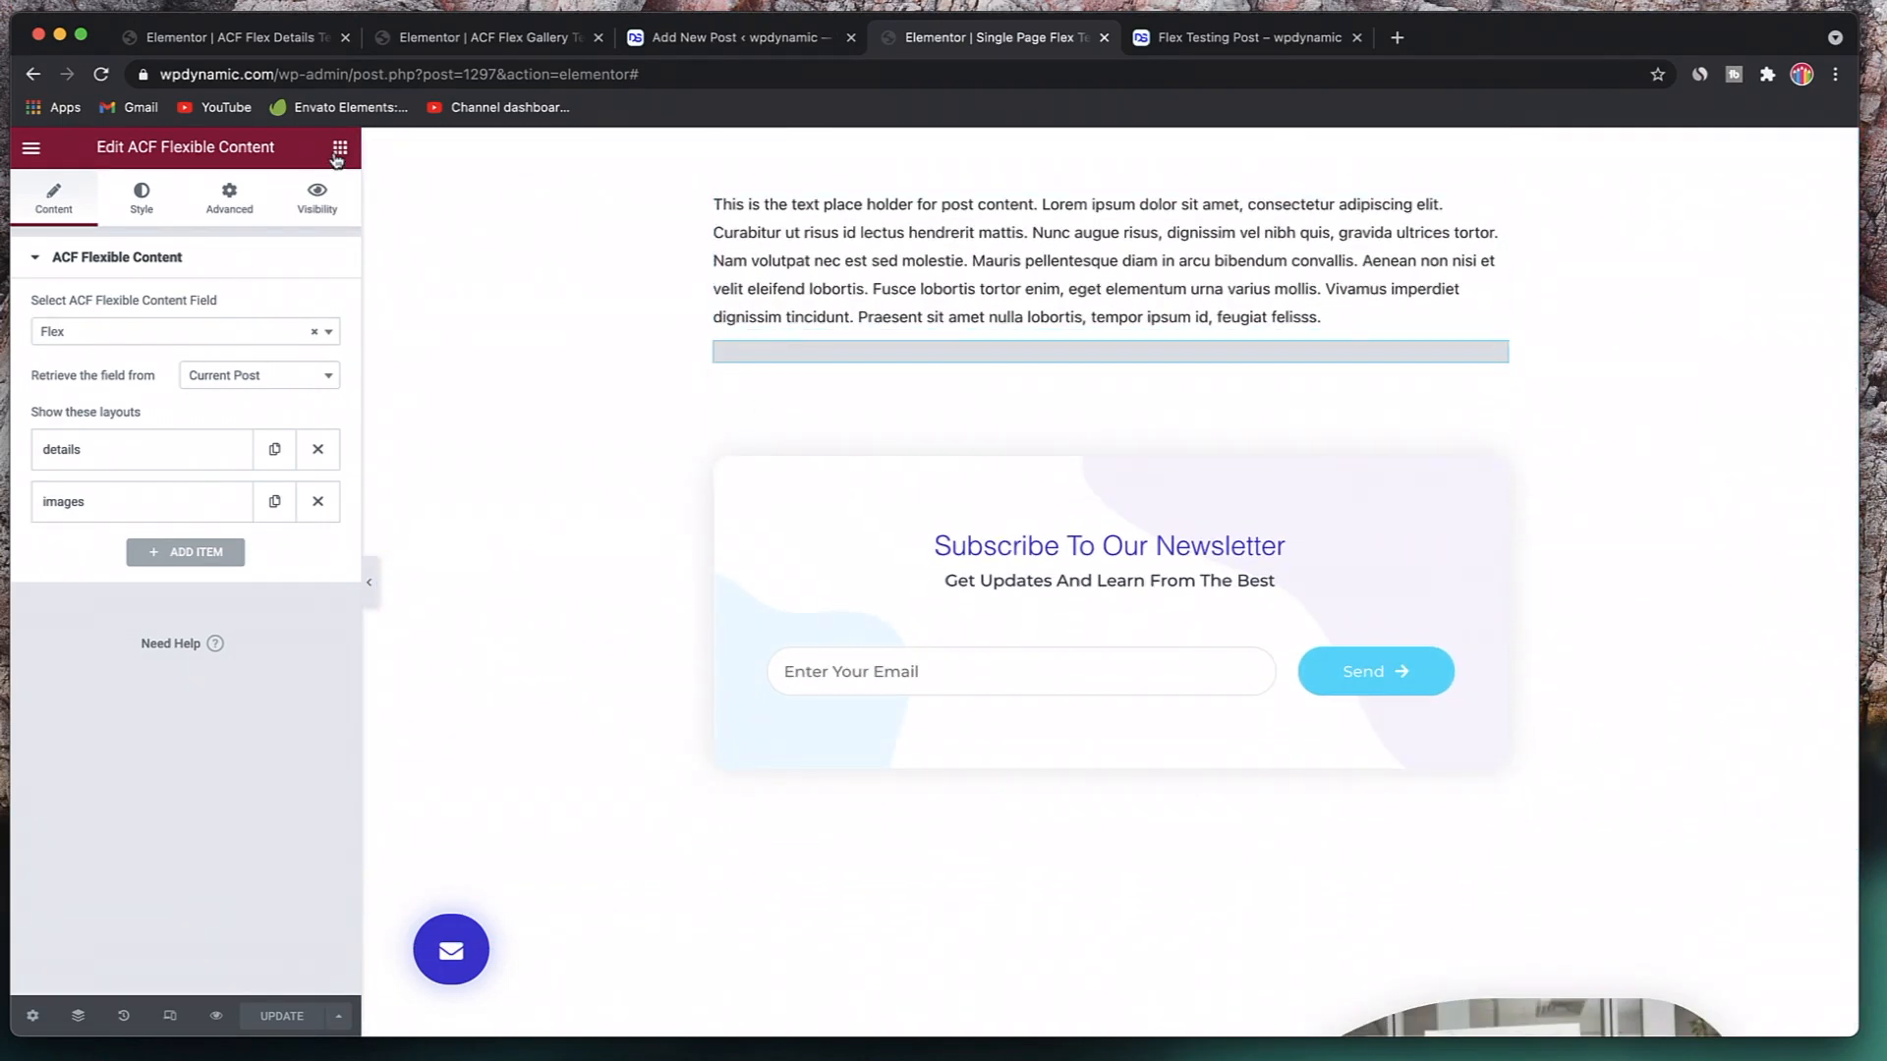
click(340, 150)
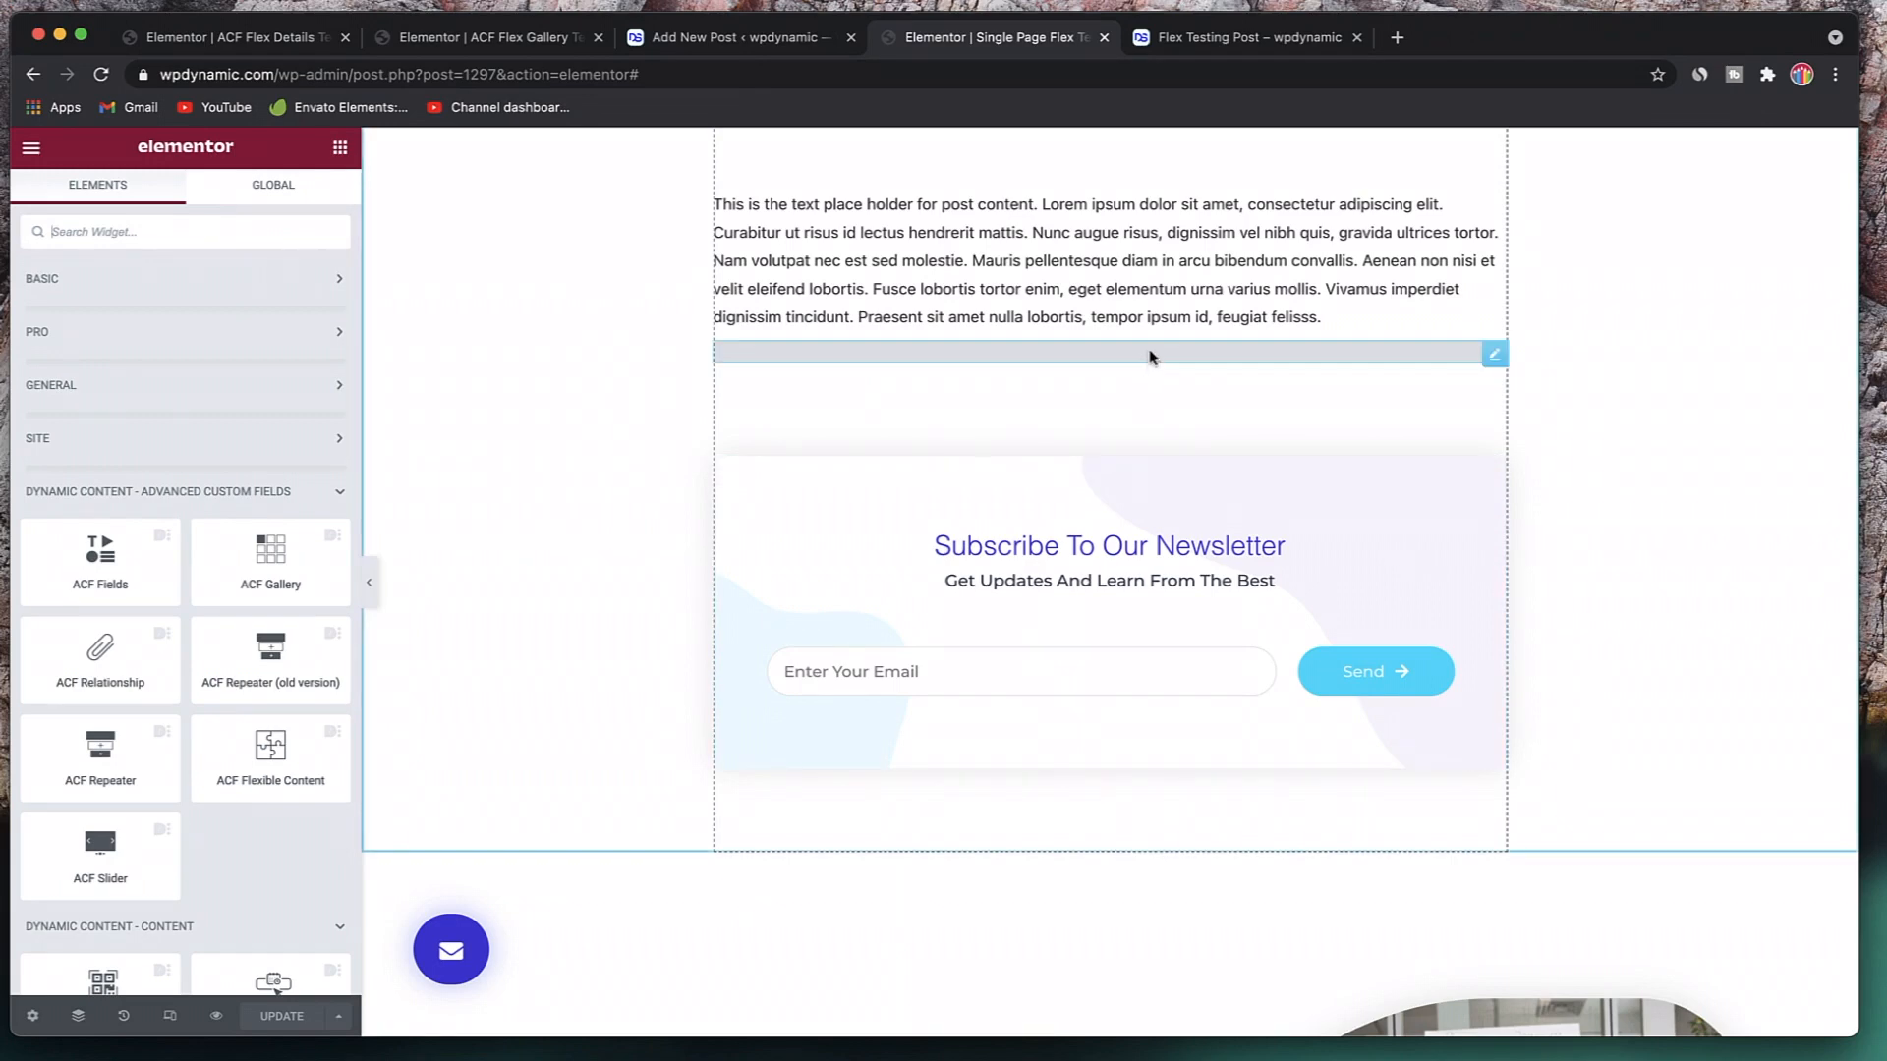
click(1151, 357)
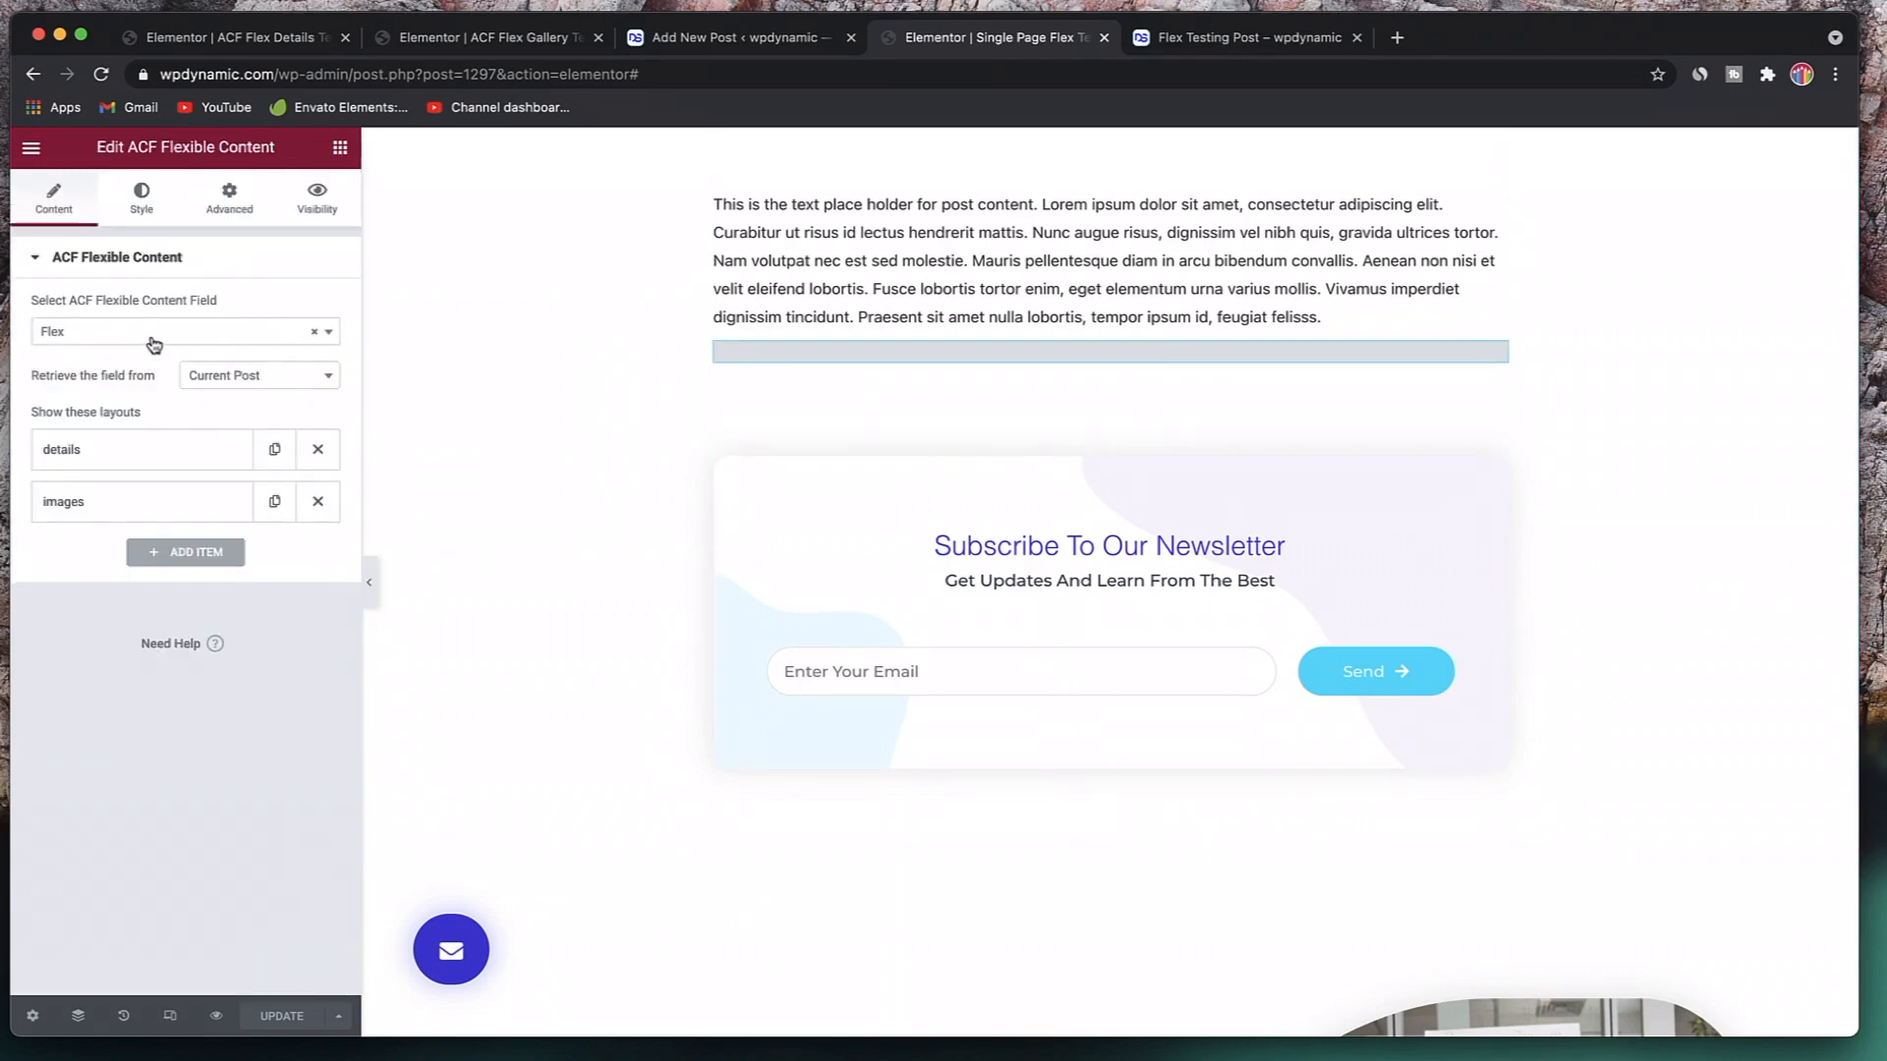